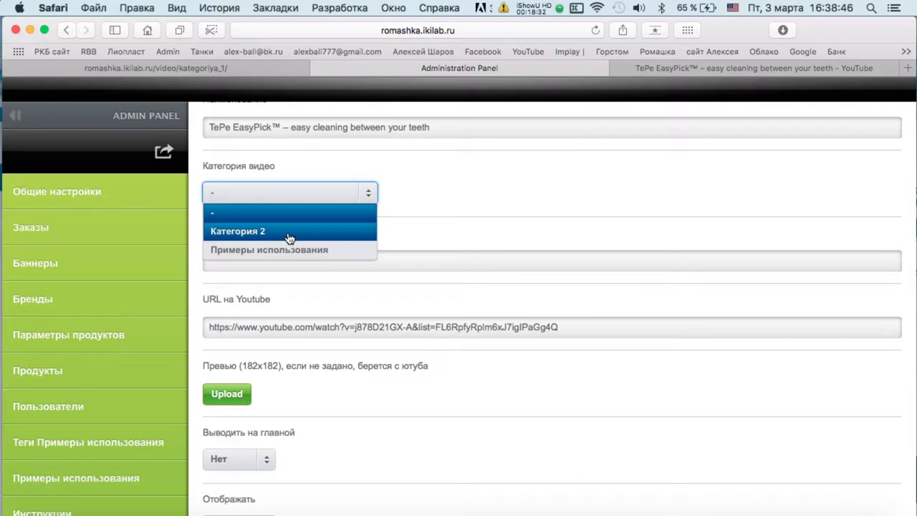
Choose Категория 2 and paste the YouTube video description into Краткое описание.
left_click(289, 237)
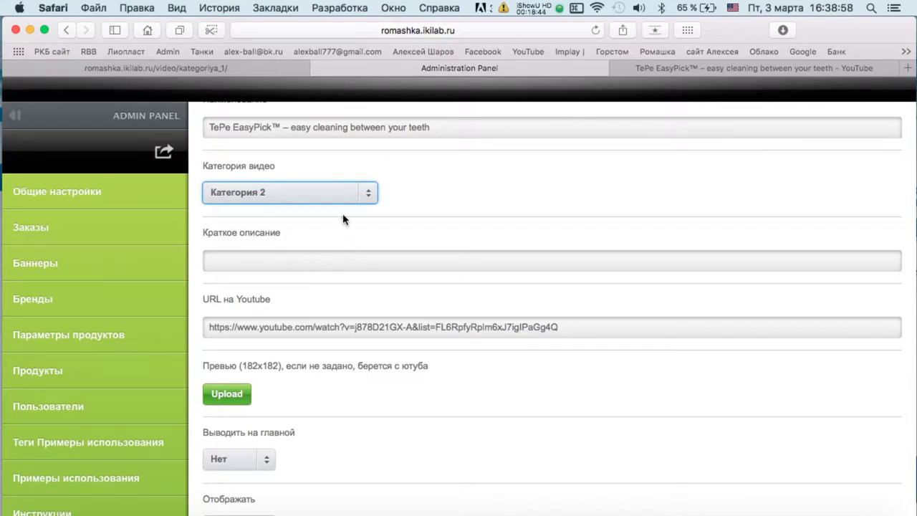
left_click(677, 66)
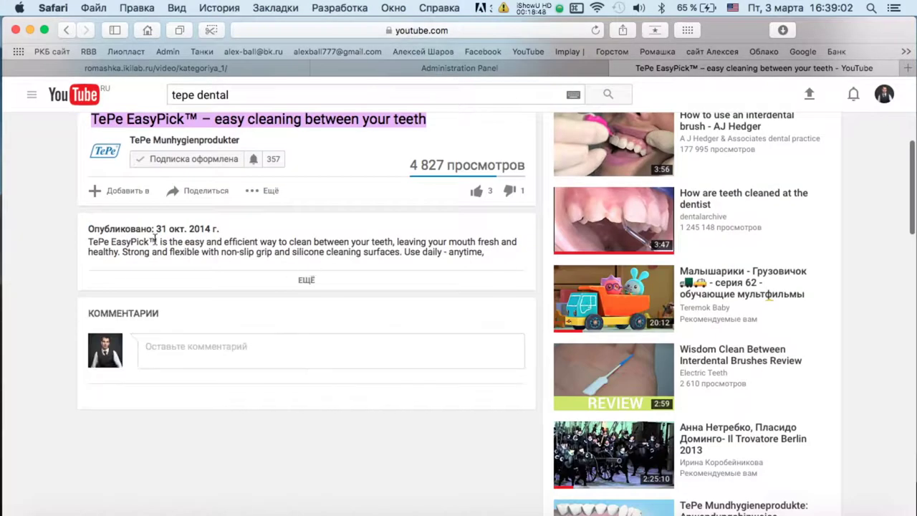
triple_click(300, 247)
key("super+c")
left_click(360, 71)
left_click(252, 267)
key("super+v")
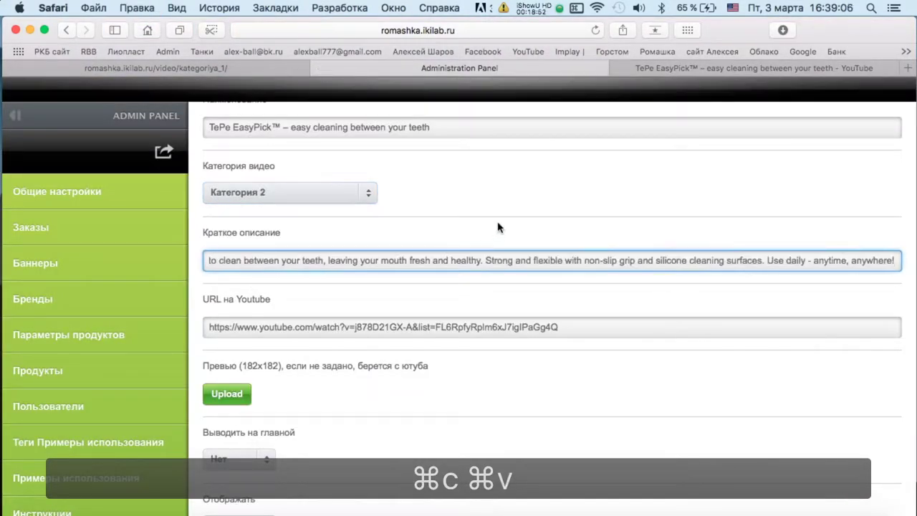
Set show-on-main-page to Да and save video entry 6.
scroll(497, 230, "down", 3)
left_click(244, 347)
left_click(258, 386)
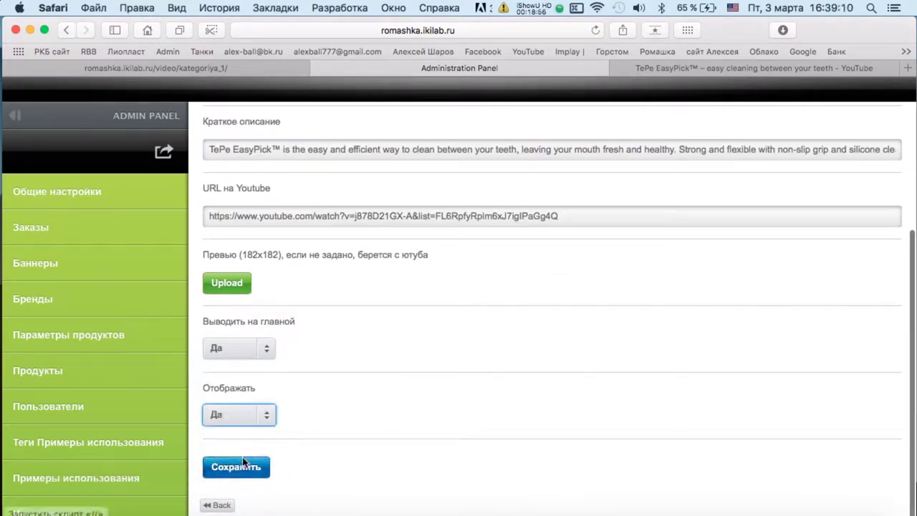
left_click(251, 474)
Reload the public site and check the video under Категория 2 and on the homepage.
left_click(155, 68)
key("super+r")
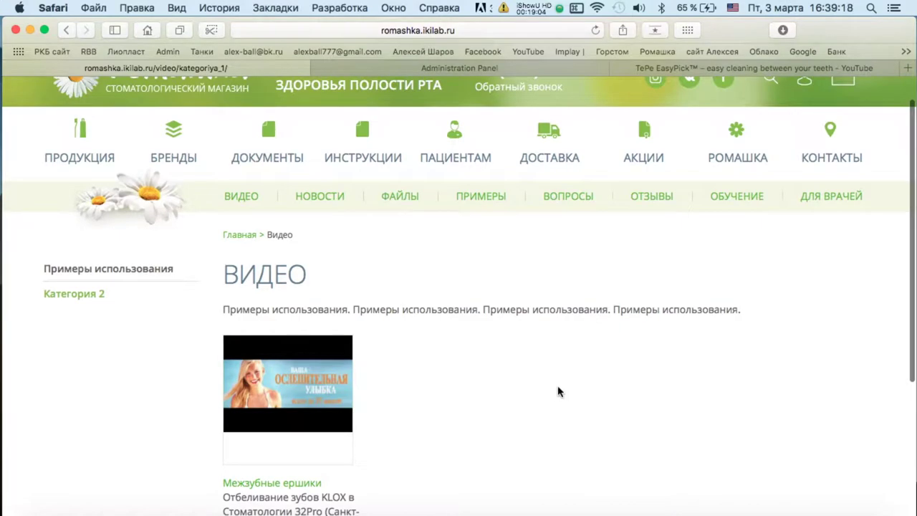
left_click(136, 294)
left_click(118, 105)
scroll(521, 186, "down", 15)
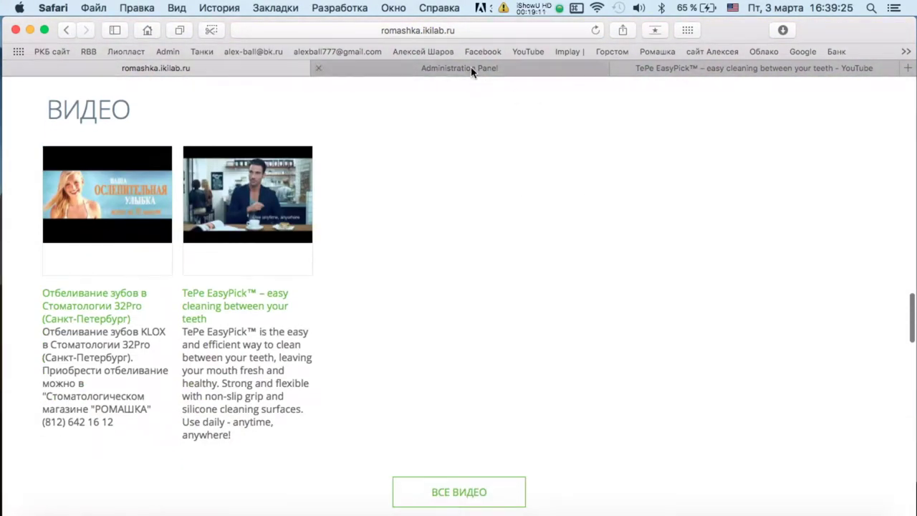
Return to the admin panel's video list.
left_click(471, 70)
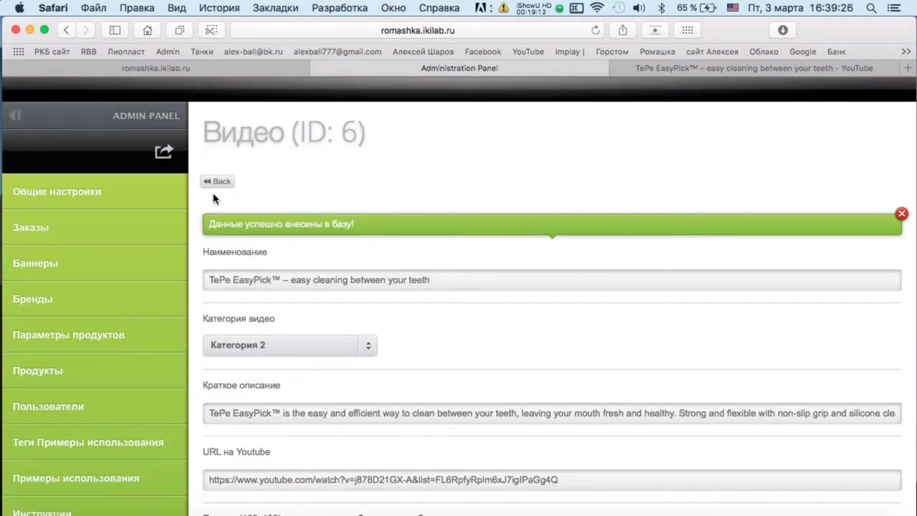
left_click(219, 182)
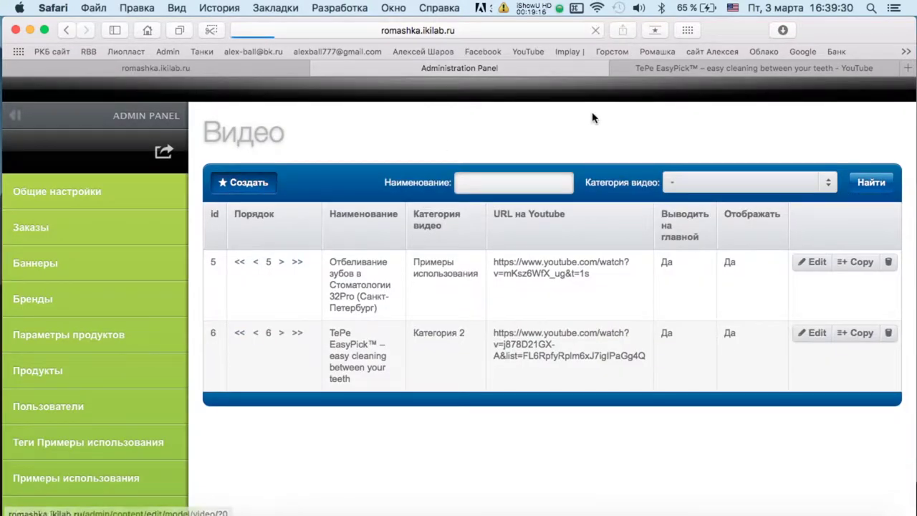
key("ctrl+Tab")
Go back to the channel's playlists and scroll through the Избранное playlist.
left_click(69, 33)
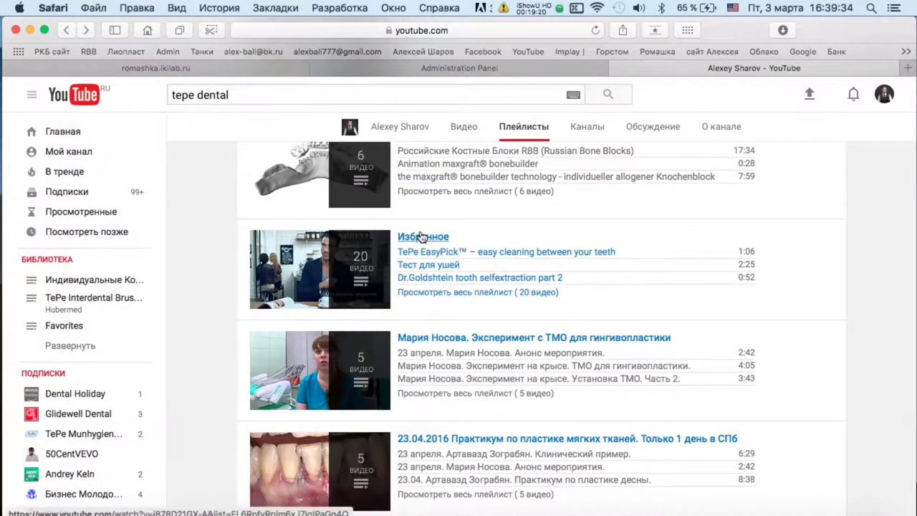
left_click(652, 289)
scroll(657, 209, "down", 10)
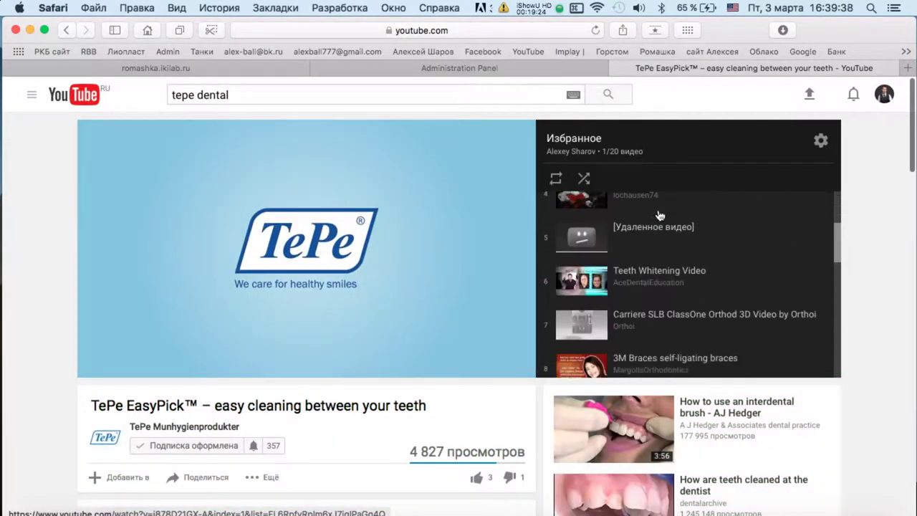
scroll(657, 209, "down", 5)
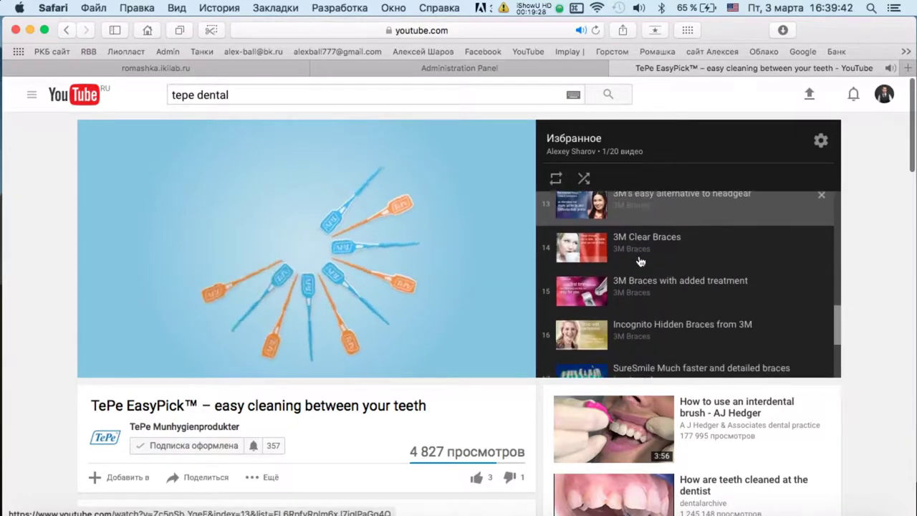
scroll(640, 261, "down", 2)
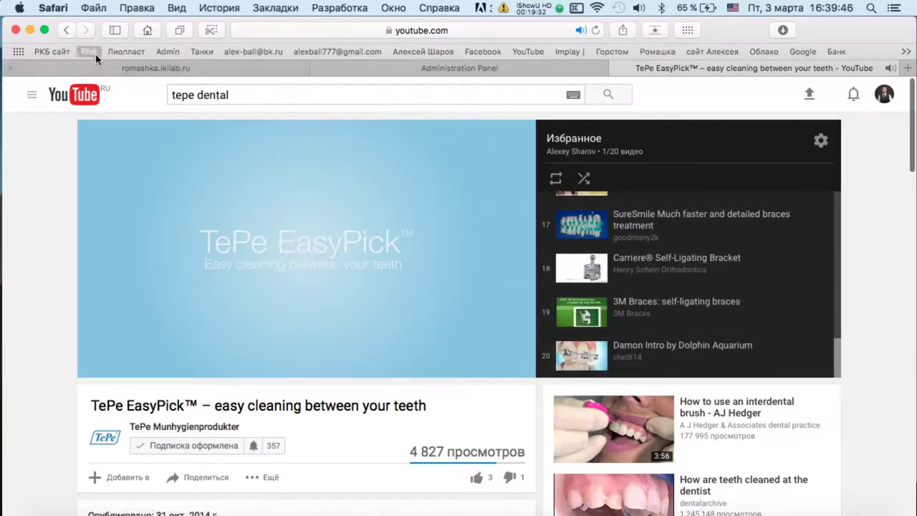
scroll(206, 256, "down", 5)
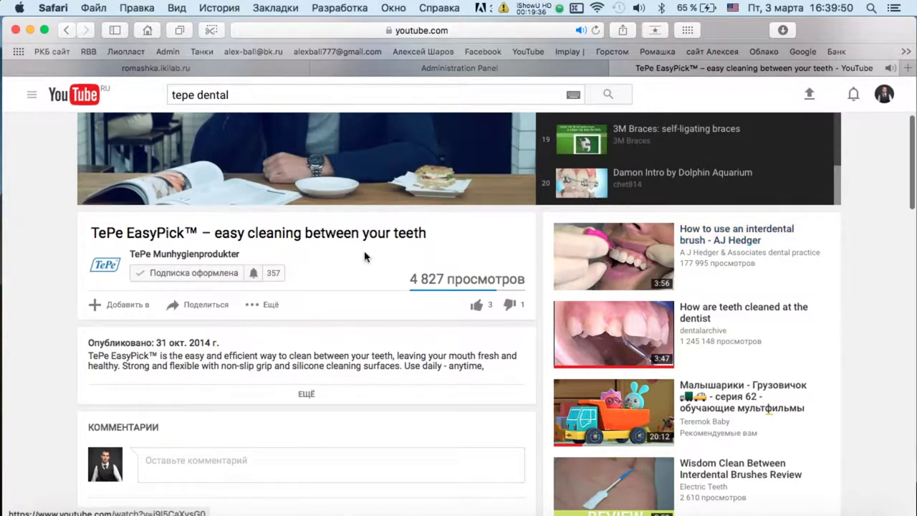
Open the French TePe EasyPick video from TePe Munhygienprodukter's uploads and copy its URL.
left_click(206, 254)
scroll(557, 276, "down", 3)
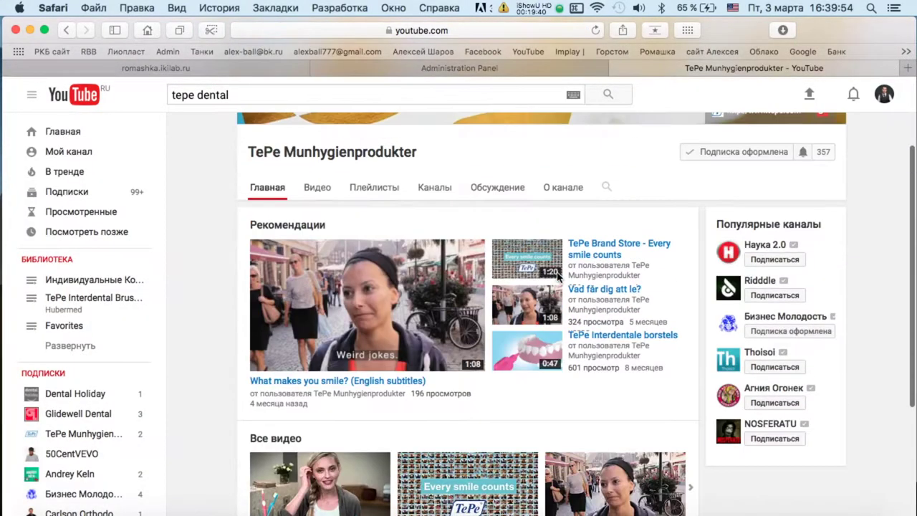
left_click(316, 188)
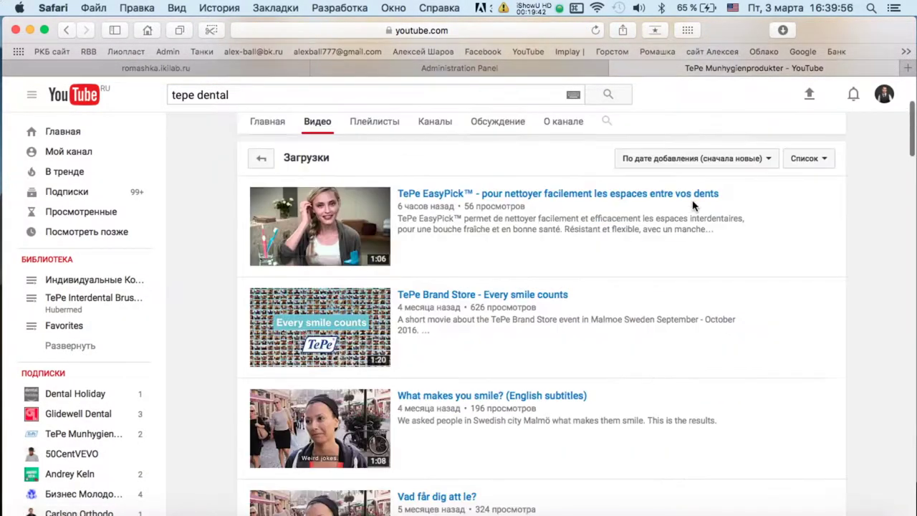
left_click(541, 194)
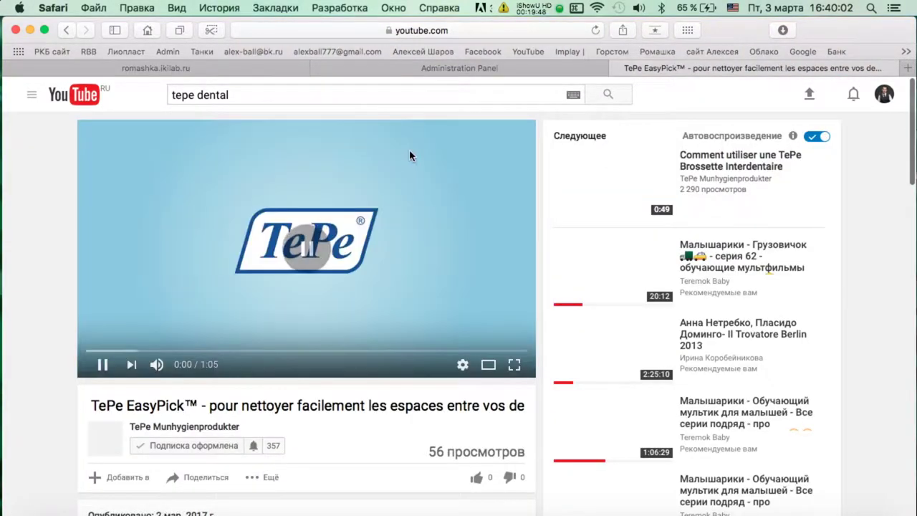
left_click(483, 30)
key("super+c")
Paste the French EasyPick video address into the new entry's YouTube URL field.
left_click(459, 68)
left_click(267, 251)
key("super+v")
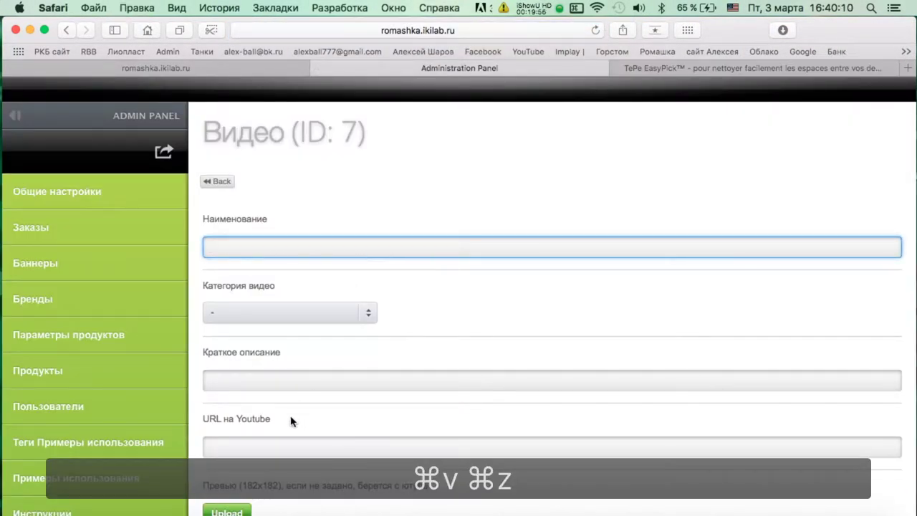
left_click(279, 447)
key("super+v")
Copy the French video title into the name field and choose Категория 2.
left_click(616, 68)
triple_click(233, 406)
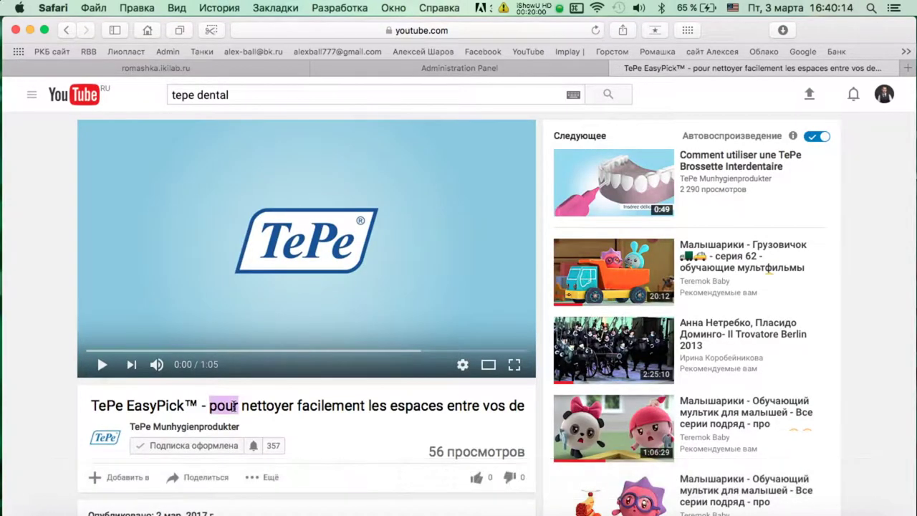
key("super+c")
left_click(404, 70)
left_click(236, 247)
key("super+v")
left_click(345, 313)
left_click(280, 350)
Copy the French video description from YouTube into Краткое описание.
left_click(248, 377)
left_click(745, 68)
scroll(308, 286, "down", 5)
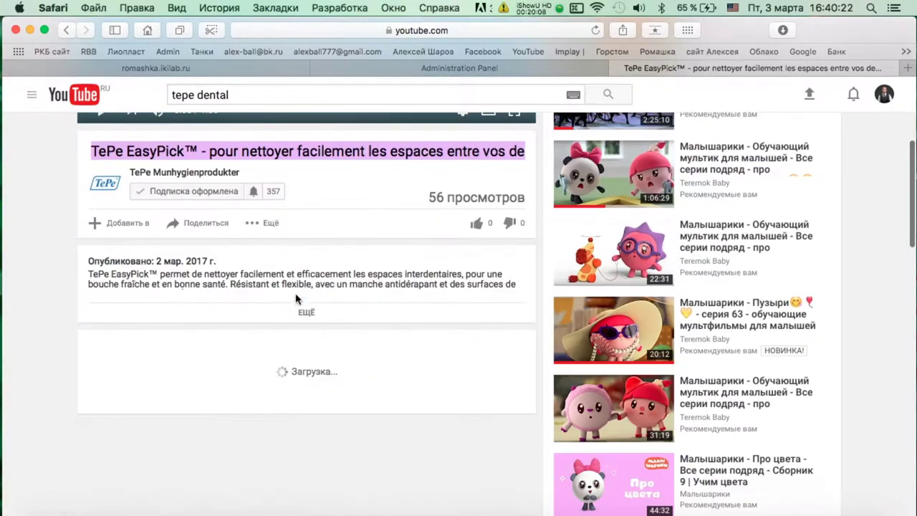
triple_click(301, 278)
key("super+c")
left_click(391, 68)
key("super+v")
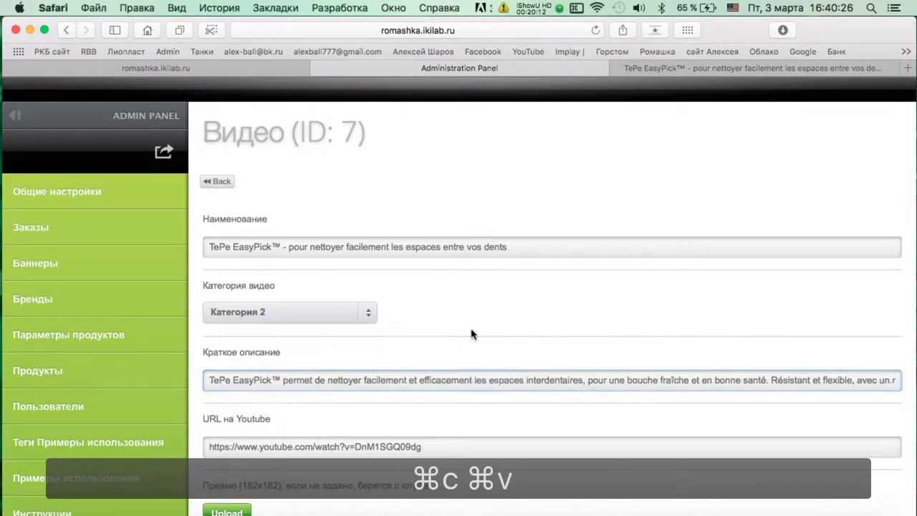
Set show-on-main-page to Да, save entry 7, and return to the video list.
scroll(471, 334, "down", 4)
left_click(256, 351)
left_click(259, 390)
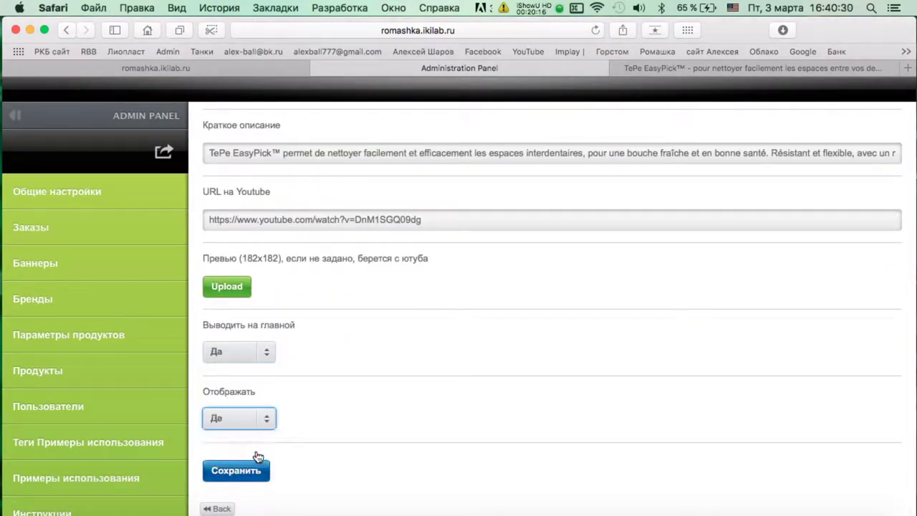
left_click(258, 458)
left_click(199, 183)
left_click(668, 69)
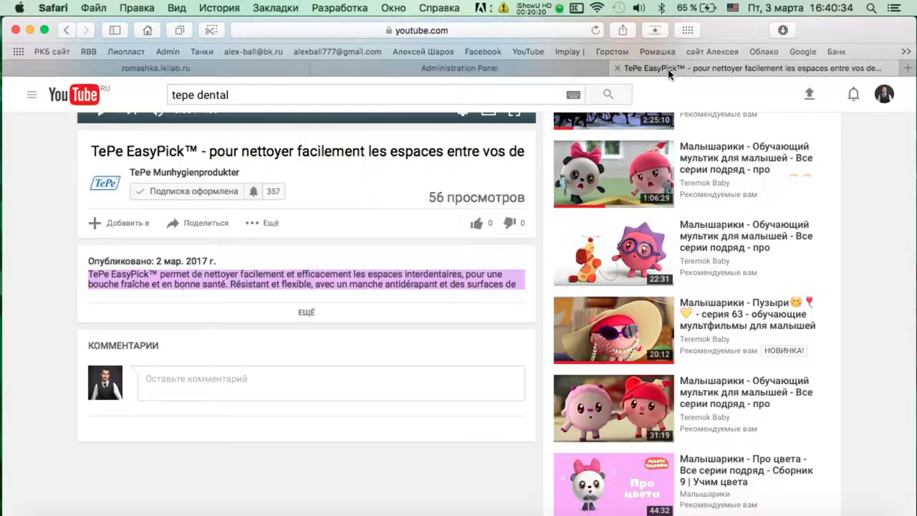
scroll(368, 195, "up", 5)
Open the TePe Brand Store video and paste its address into a new entry's YouTube URL.
left_click(68, 31)
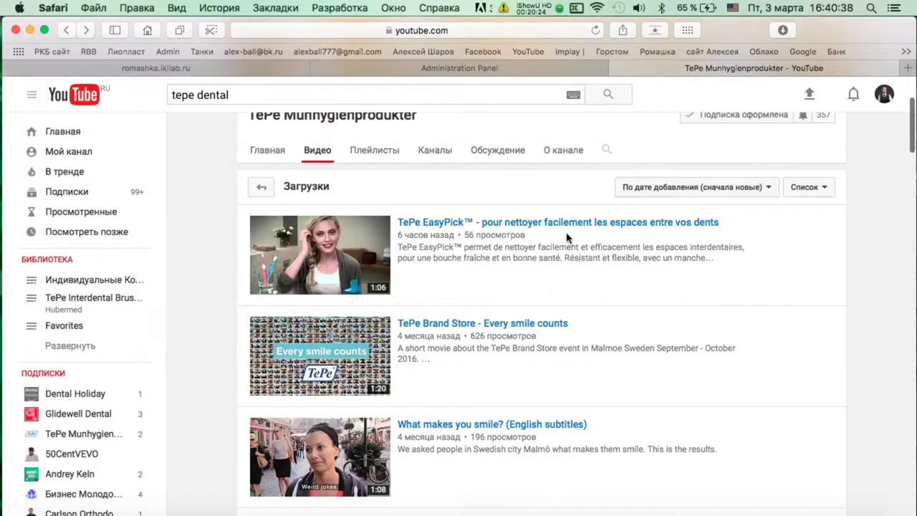
left_click(505, 281)
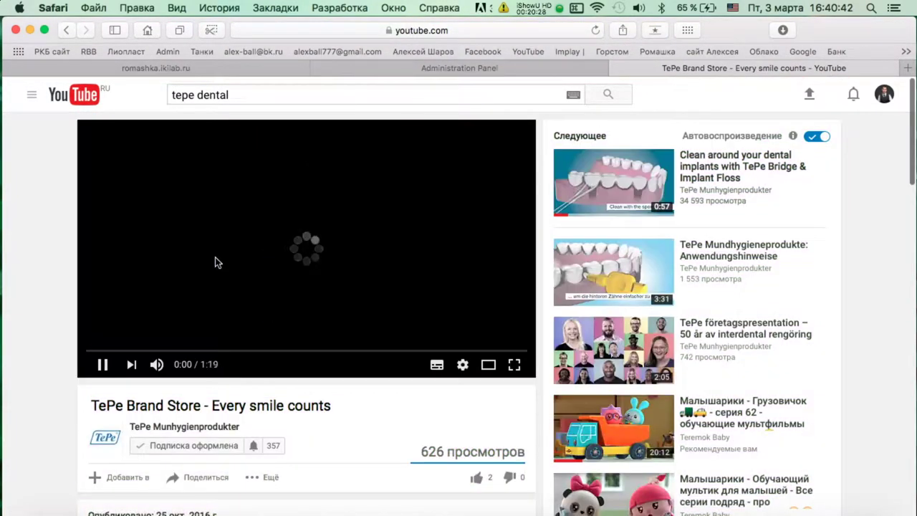
left_click(507, 32)
key("super+c")
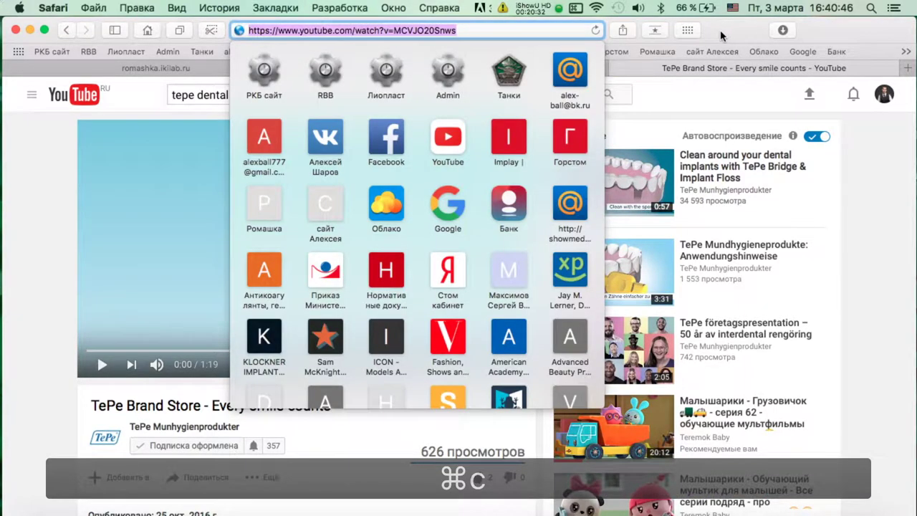
left_click(606, 70)
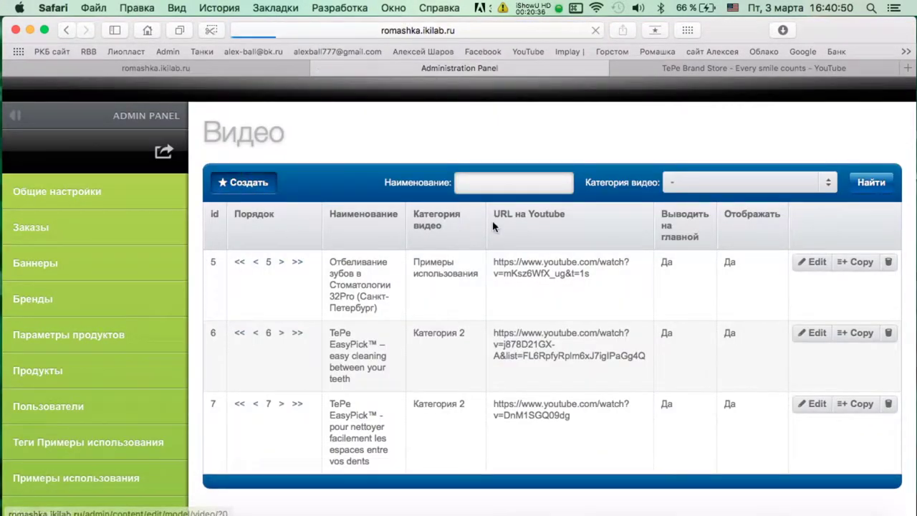
left_click(300, 438)
key("super+v")
Copy the 'TePe Brand Store - Every smile counts' title into the name field.
left_click(723, 68)
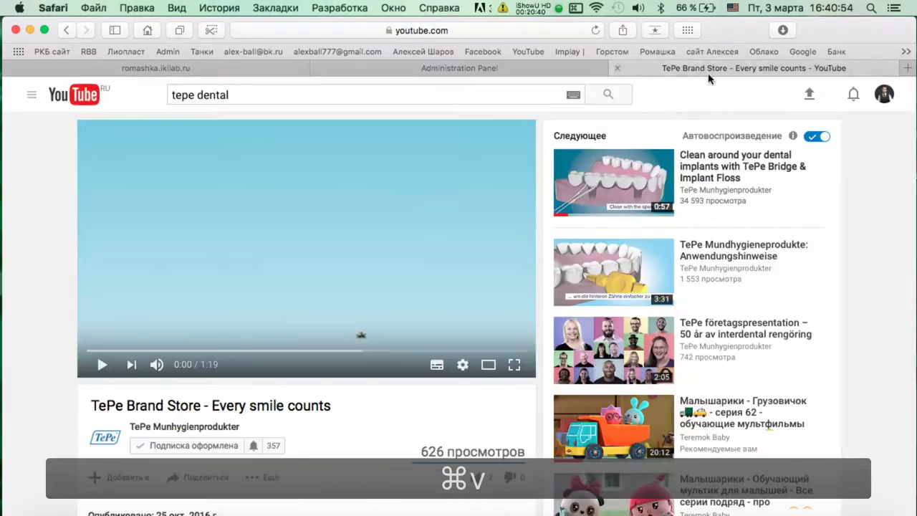
triple_click(237, 410)
key("super+c")
left_click(351, 69)
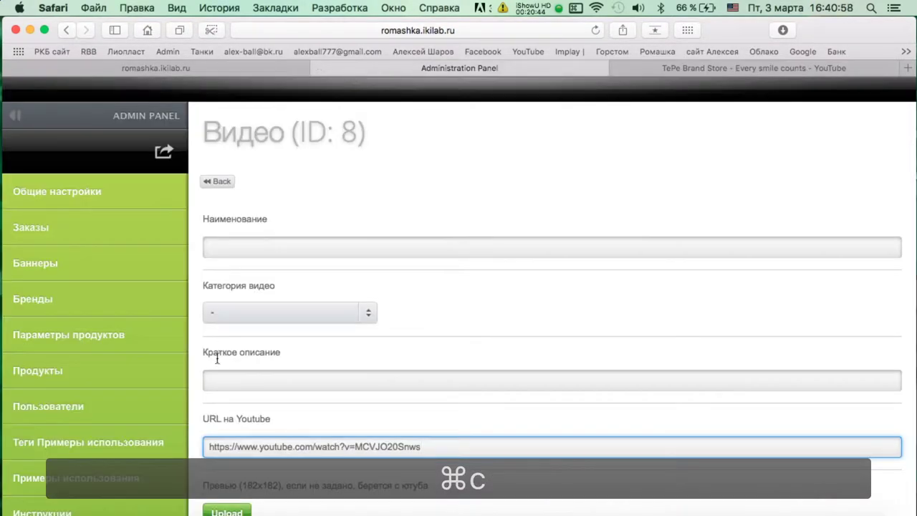
left_click(265, 248)
key("super+v")
Copy the Brand Store video description into Краткое описание.
left_click(723, 68)
scroll(477, 340, "down", 5)
triple_click(250, 196)
key("super+c")
left_click(414, 69)
left_click(245, 381)
key("super+v")
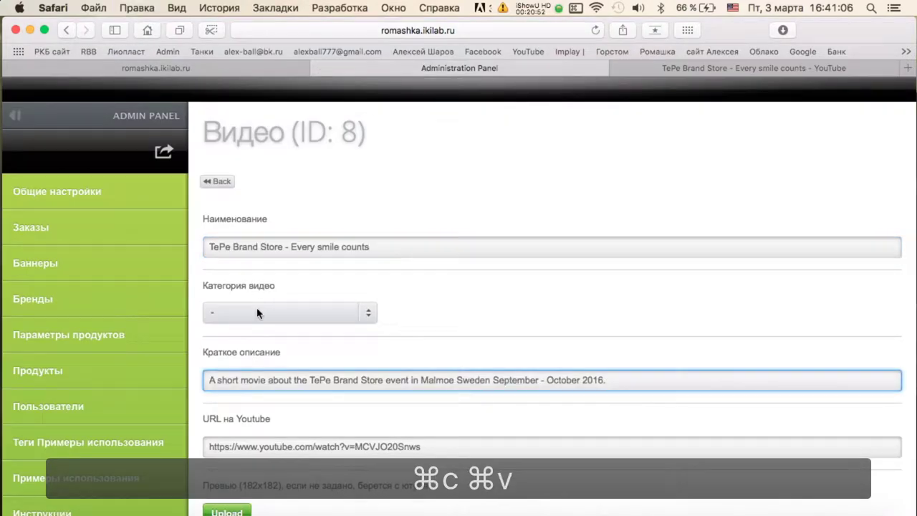
Set the video category to Категория 2.
left_click(260, 313)
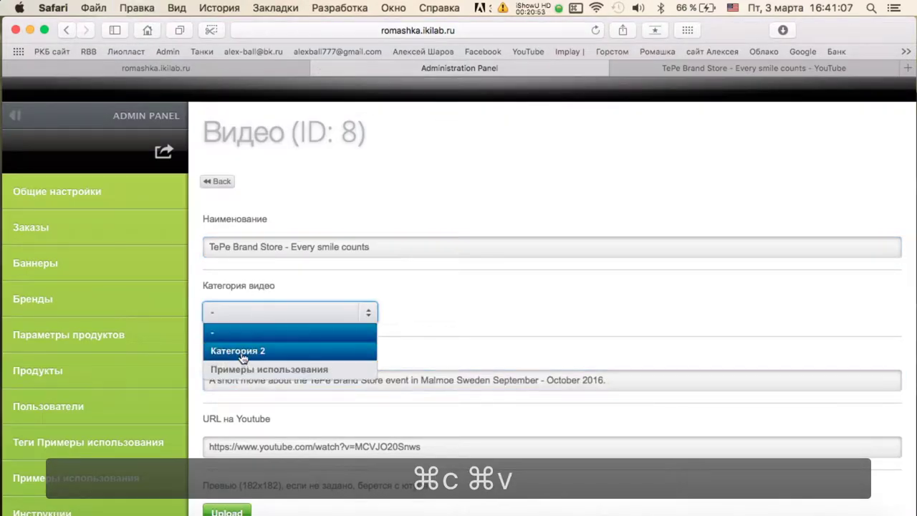
left_click(278, 369)
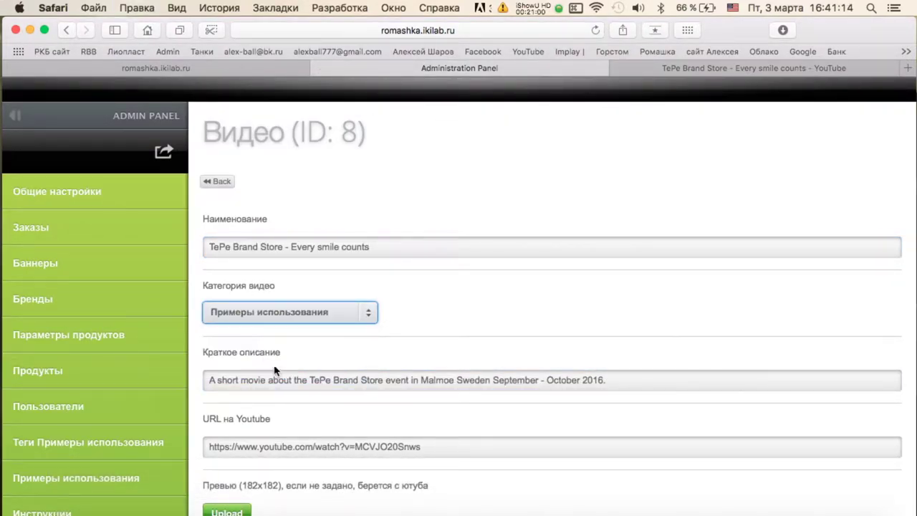
left_click(272, 312)
left_click(269, 329)
scroll(326, 312, "down", 2)
left_click(295, 254)
left_click(324, 290)
Set Выводить на главной and Отображать to Да, save entry 8, and return to the list.
scroll(326, 280, "down", 2)
scroll(293, 352, "down", 4)
left_click(266, 349)
left_click(216, 386)
left_click(239, 414)
left_click(216, 450)
right_click(241, 466)
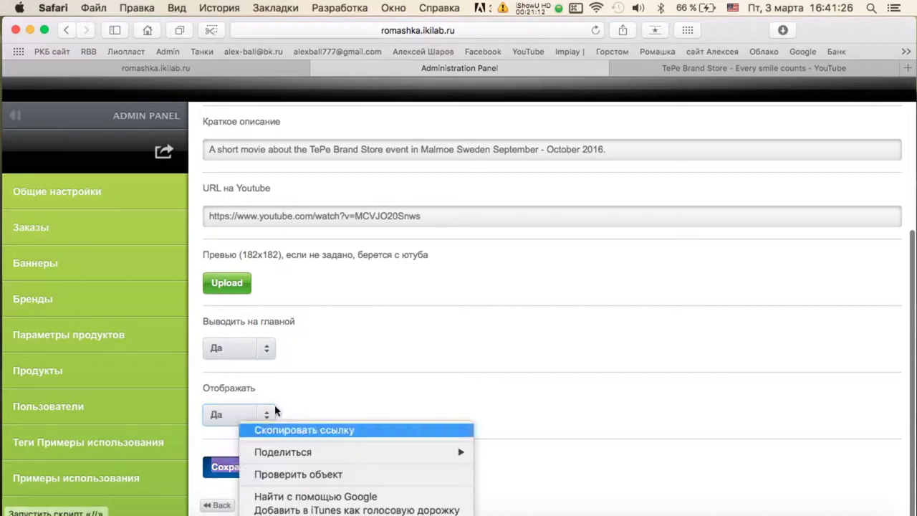
left_click(219, 474)
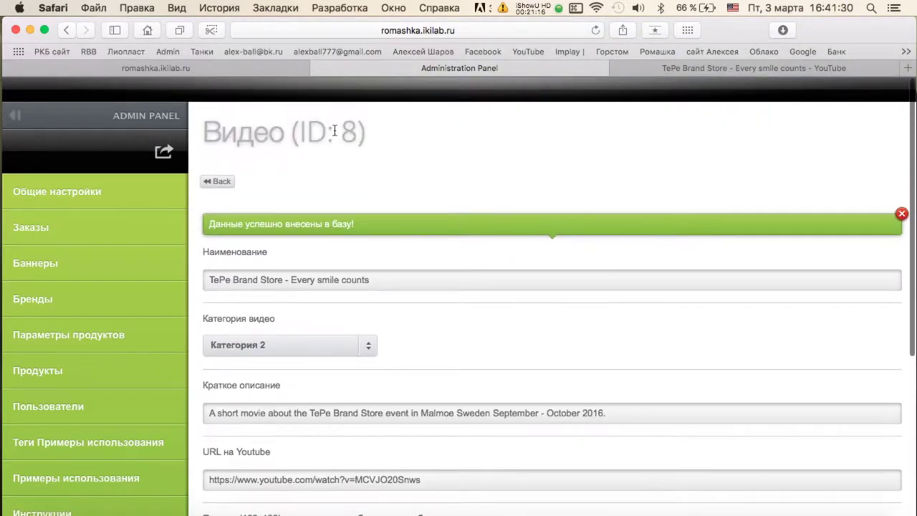
left_click(221, 181)
left_click(754, 68)
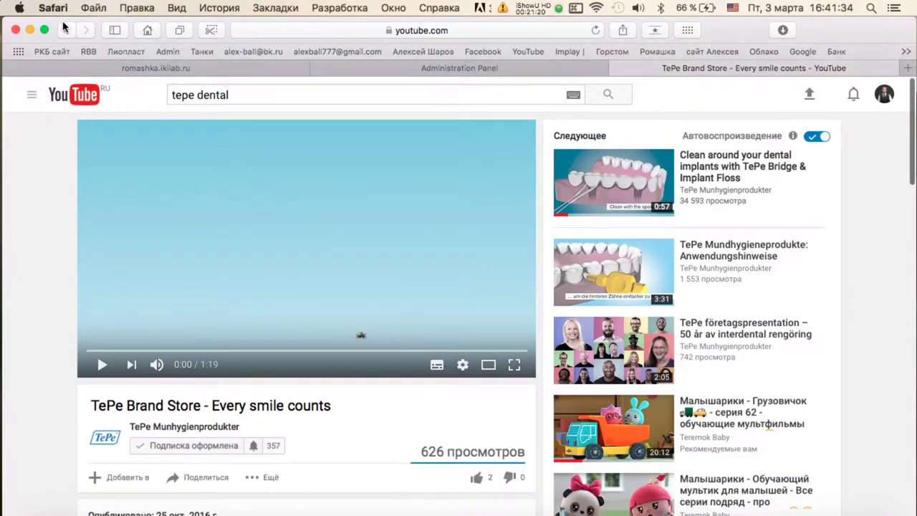
Open the TePe Interdentale borstels video from the channel list and copy its address.
key("super+bracketleft")
scroll(442, 229, "down", 5)
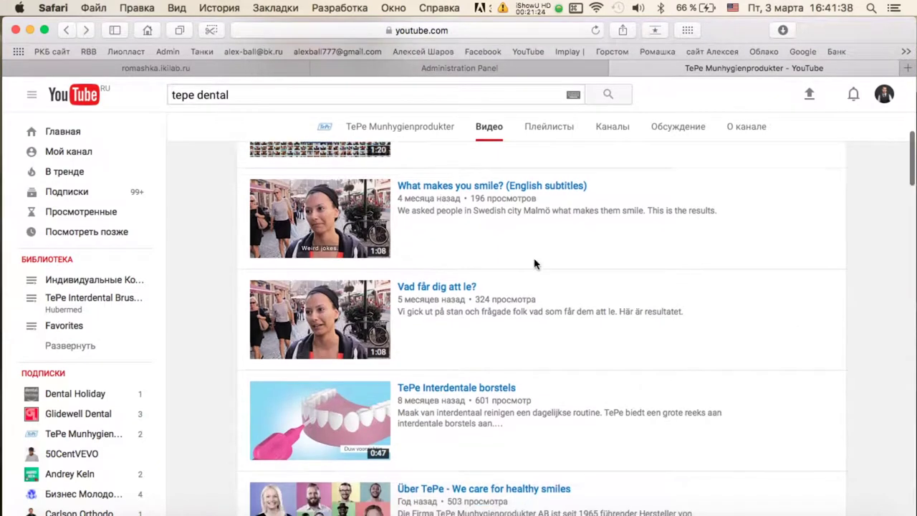
scroll(476, 259, "down", 2)
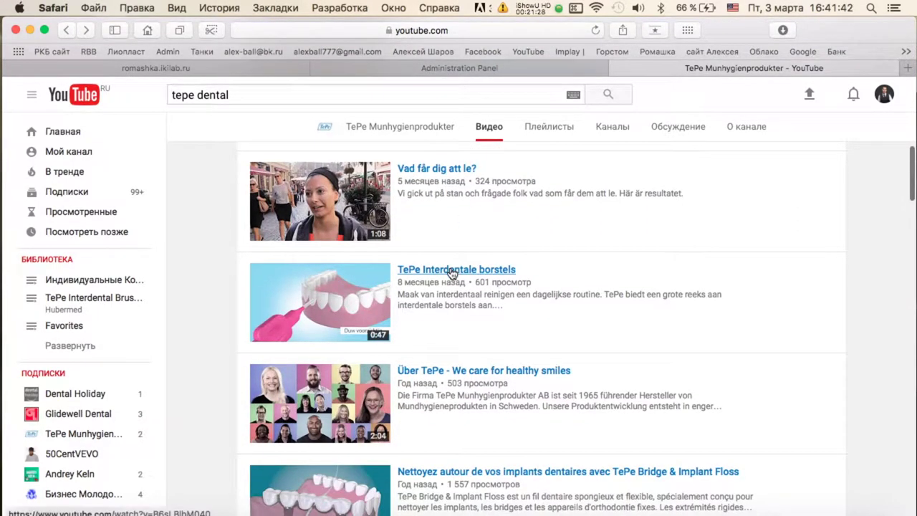
left_click(456, 268)
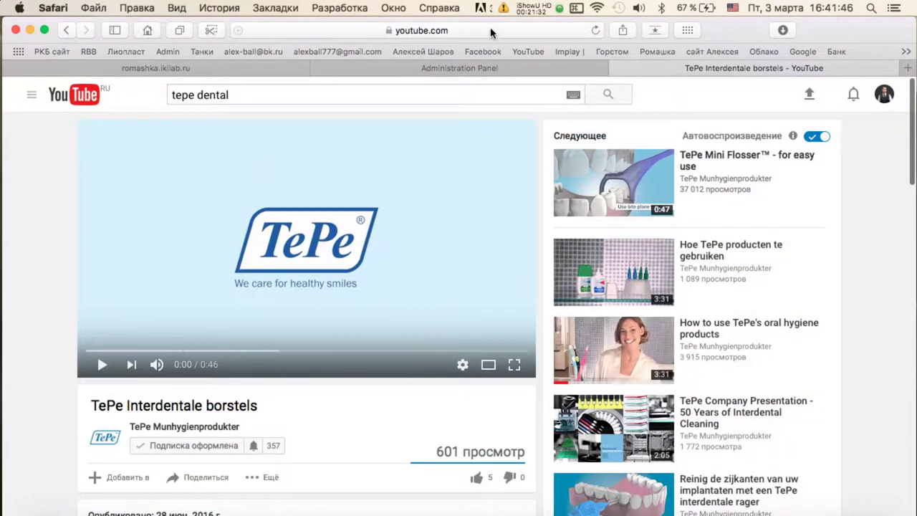
left_click(491, 30)
key("super+c")
Create a new video entry and paste the address into URL на Youtube.
left_click(604, 69)
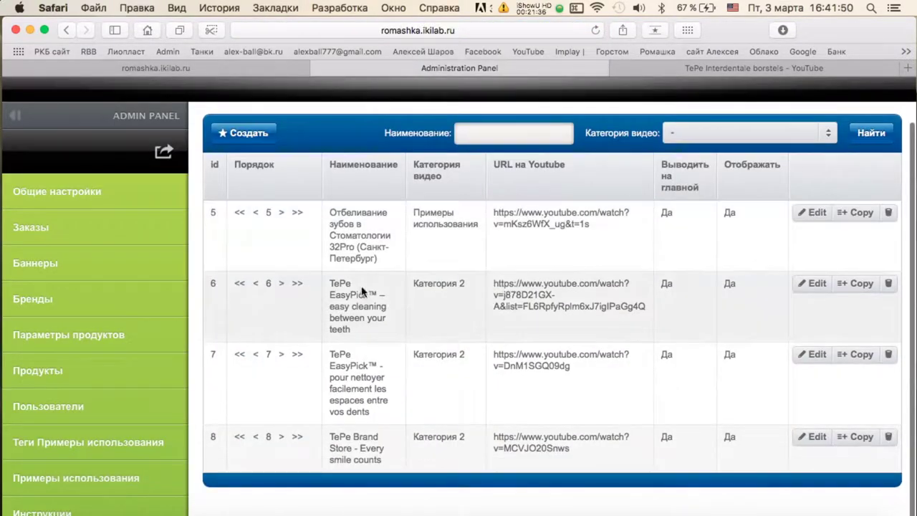
left_click(245, 134)
left_click(317, 440)
key("super+v")
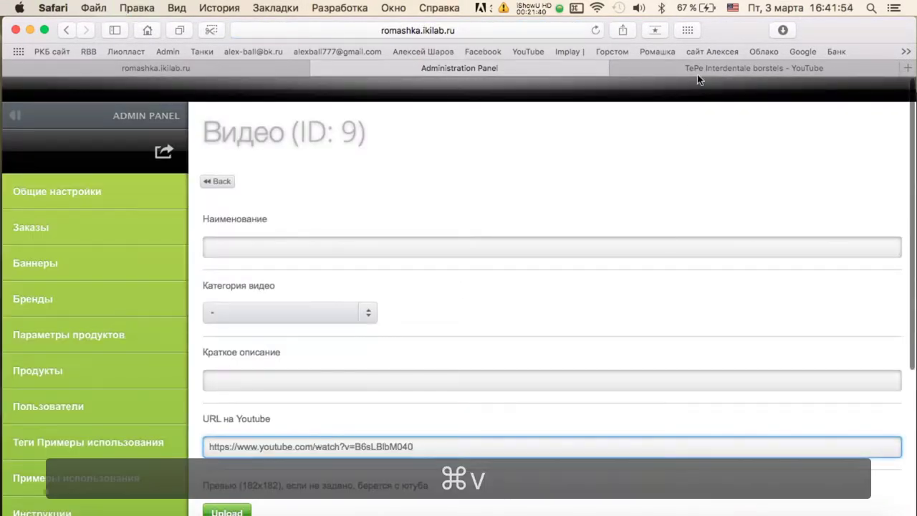
Copy the TePe Interdentale borstels title into the name field and choose Категория 2.
left_click(753, 68)
scroll(469, 246, "down", 5)
triple_click(244, 216)
key("super+c")
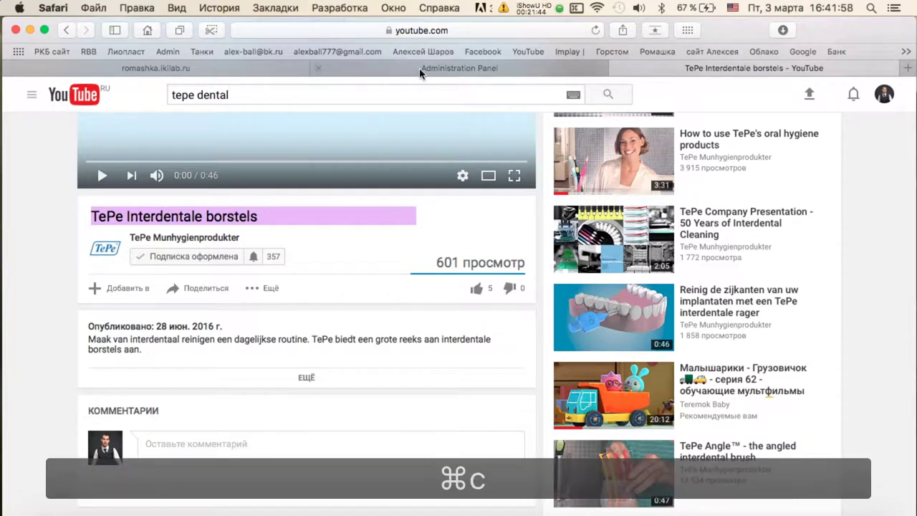
left_click(423, 72)
left_click(299, 240)
key("super+v")
left_click(289, 312)
left_click(293, 352)
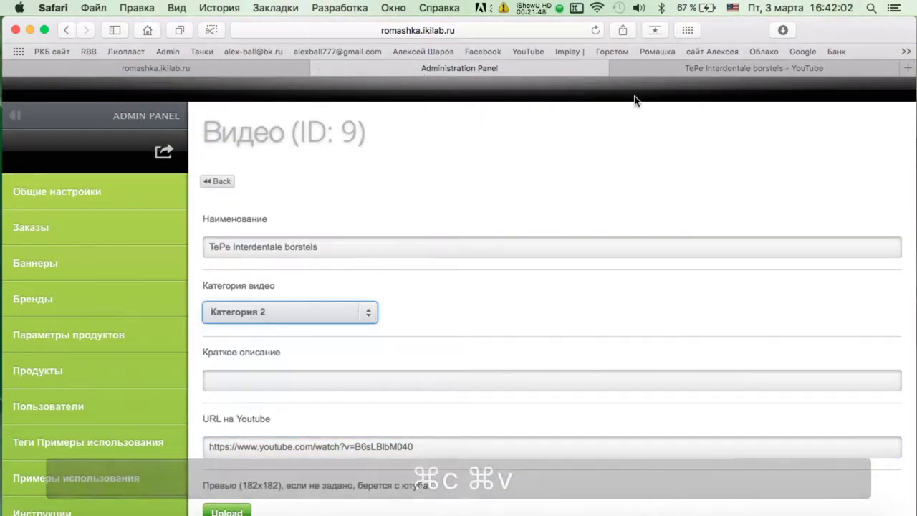
Copy the Dutch video description into Краткое описание.
left_click(664, 75)
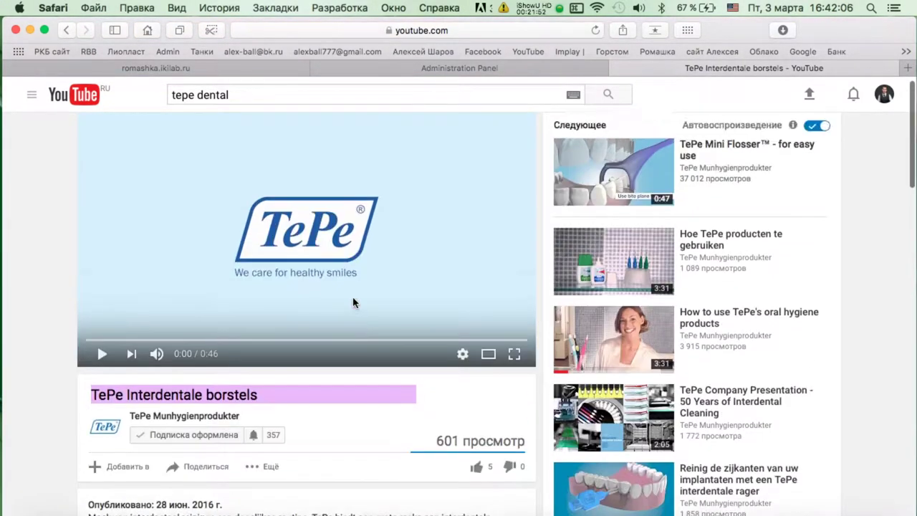
scroll(352, 303, "down", 5)
triple_click(167, 271)
key("super+c")
left_click(379, 65)
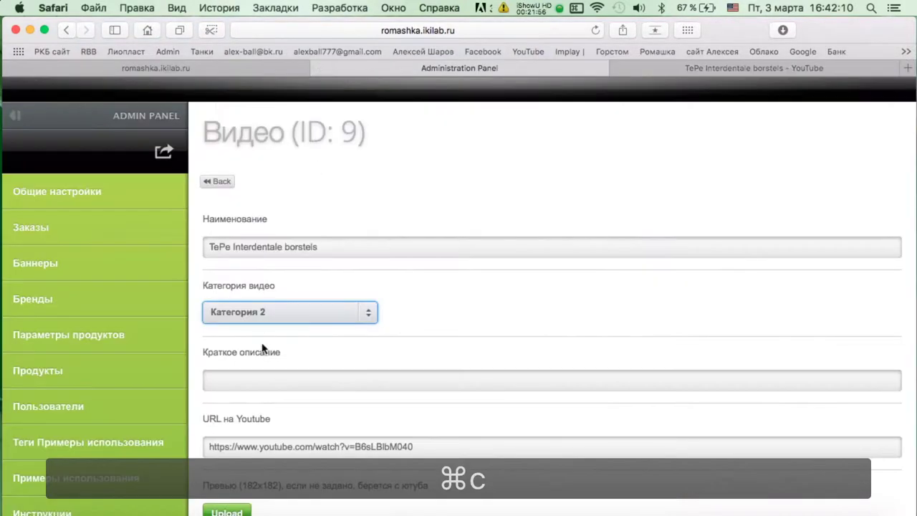
left_click(242, 378)
key("super+v")
Set show-on-main-page to Да and save entry 9.
scroll(242, 375, "down", 5)
left_click(237, 348)
left_click(231, 387)
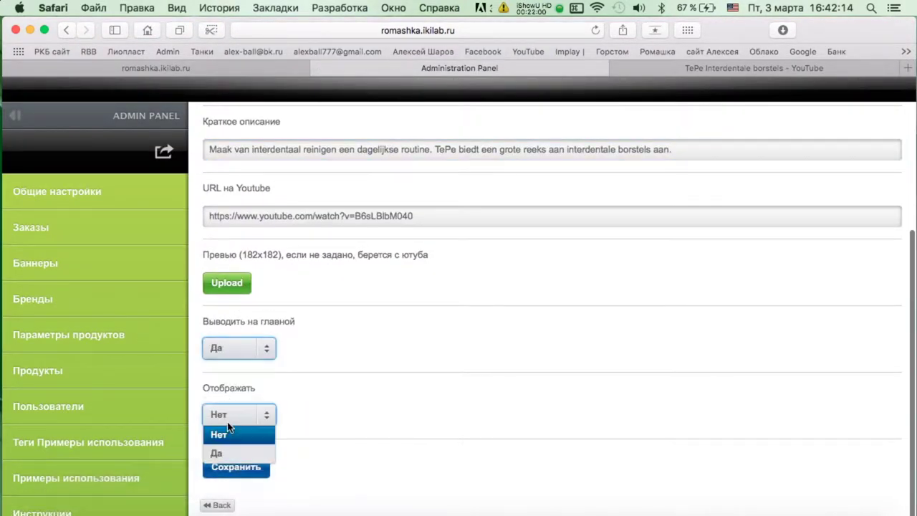
left_click(229, 467)
Open the Über TePe video from the channel's video list and select its address.
left_click(754, 68)
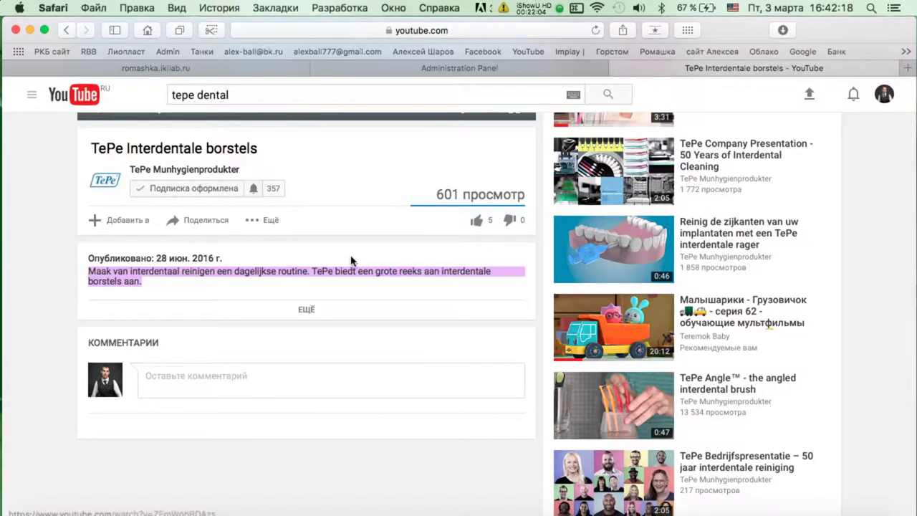
scroll(351, 262, "up", 5)
key("super+bracketleft")
scroll(518, 202, "down", 5)
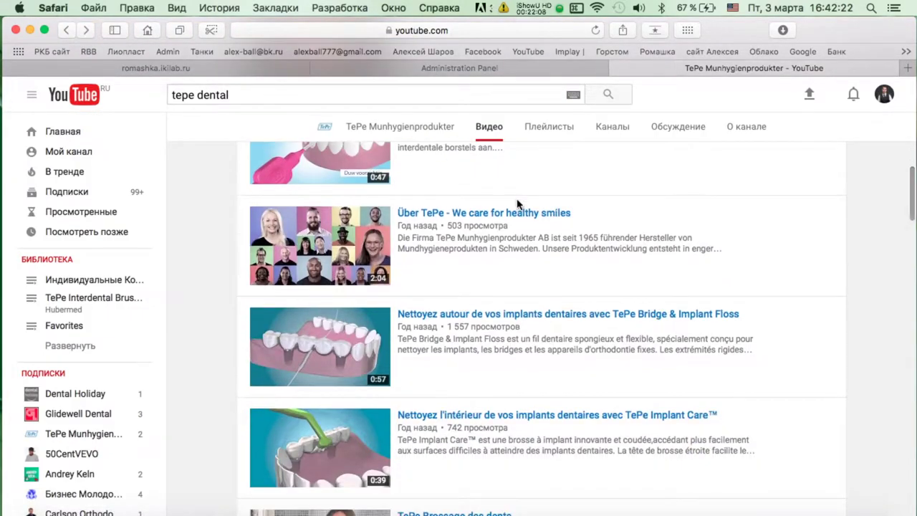
scroll(494, 184, "down", 2)
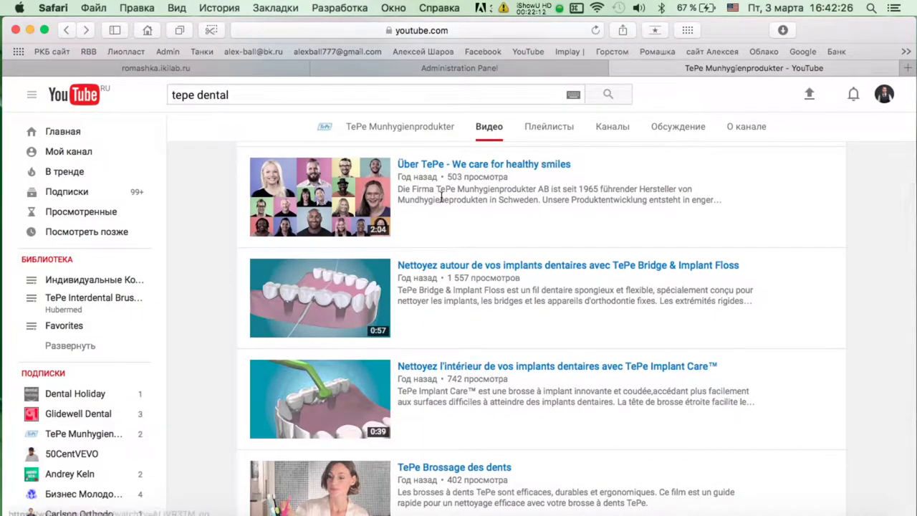
left_click(450, 169)
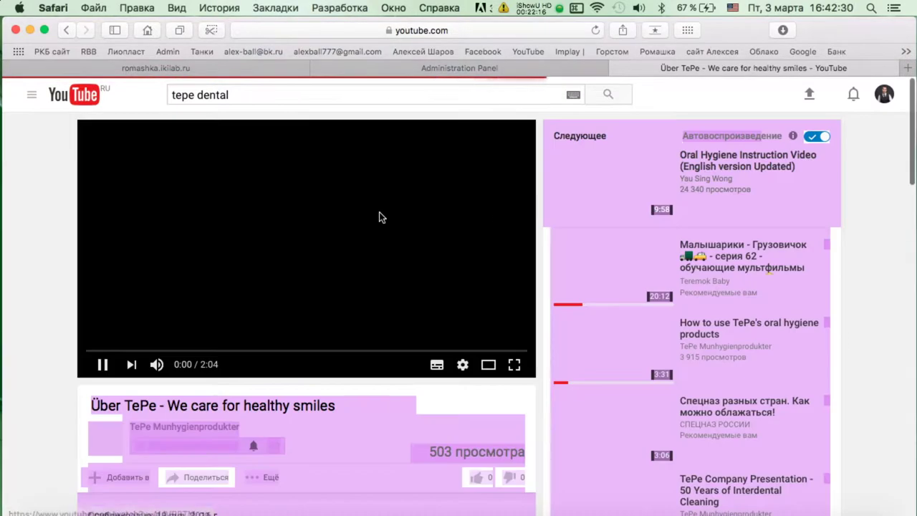
left_click(439, 32)
Start a new video entry and paste the Über TePe video's YouTube URL into it.
key("super+c")
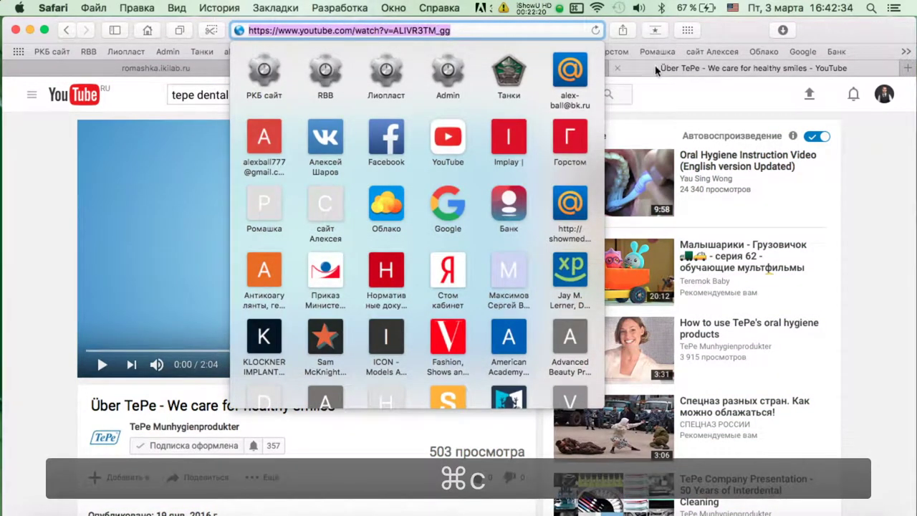
left_click(459, 68)
left_click(245, 184)
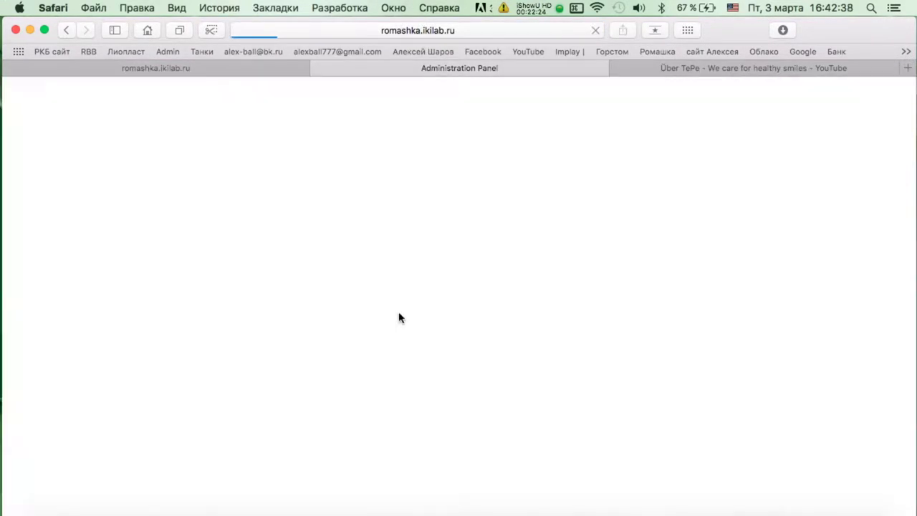
scroll(409, 293, "down", 5)
left_click(371, 301)
key("super+v")
Name the entry 'Über TePe - We care for healthy smiles' and leave it without a category.
left_click(680, 70)
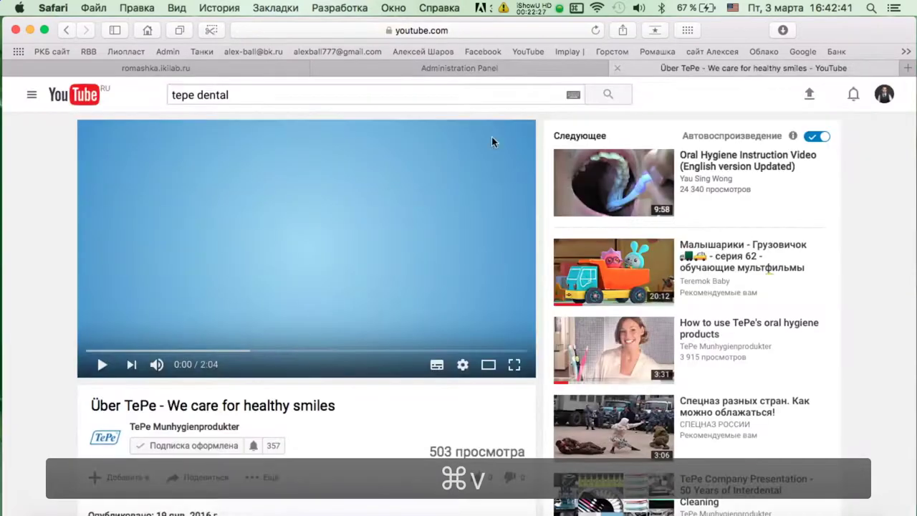
triple_click(250, 404)
key("super+c")
left_click(514, 68)
scroll(294, 180, "up", 2)
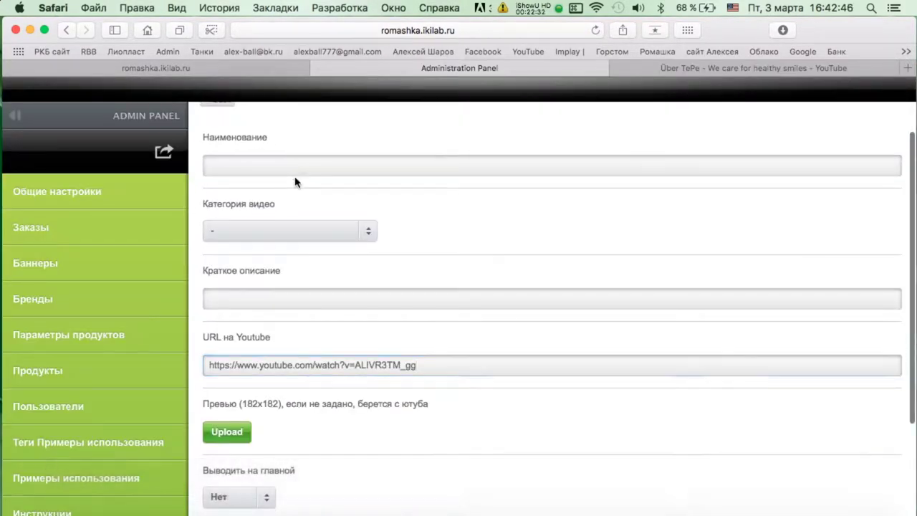
left_click(293, 174)
key("super+v")
left_click(315, 229)
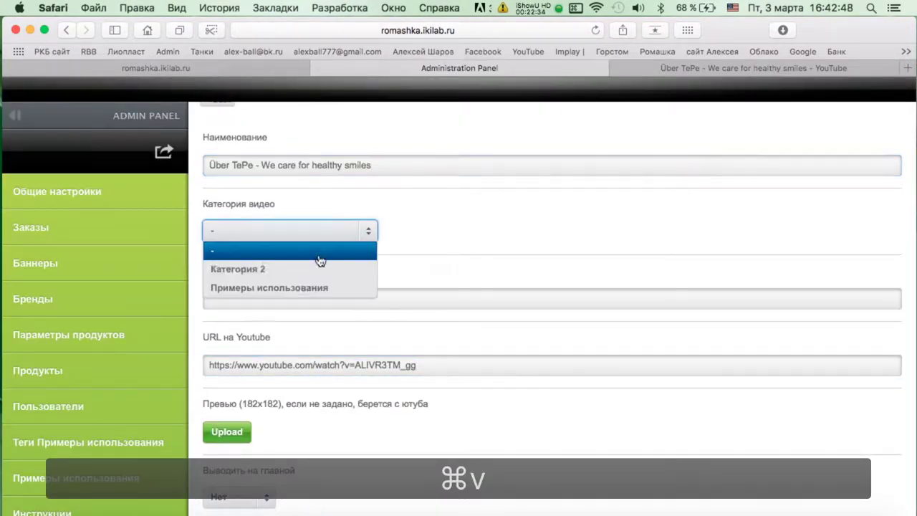
left_click(370, 231)
Paste the Über TePe video's description into the short description field.
left_click(725, 71)
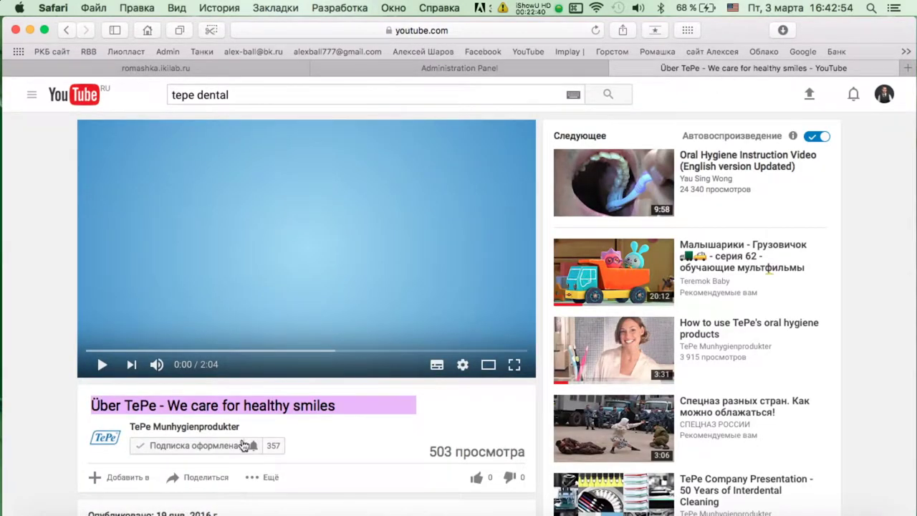
scroll(243, 445, "down", 3)
triple_click(210, 317)
key("super+c")
left_click(387, 68)
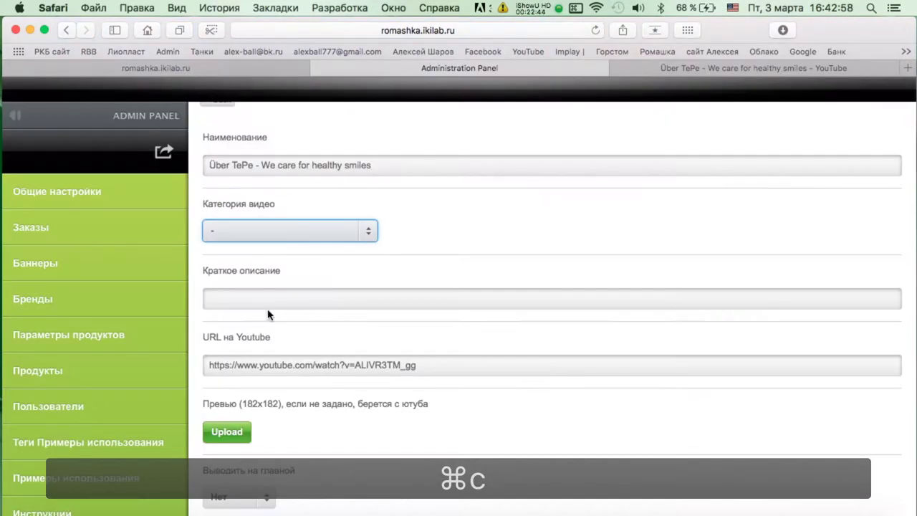
left_click(268, 300)
key("super+v")
Save video entry 10 and check it in the Видео list.
scroll(268, 299, "down", 3)
left_click(270, 349)
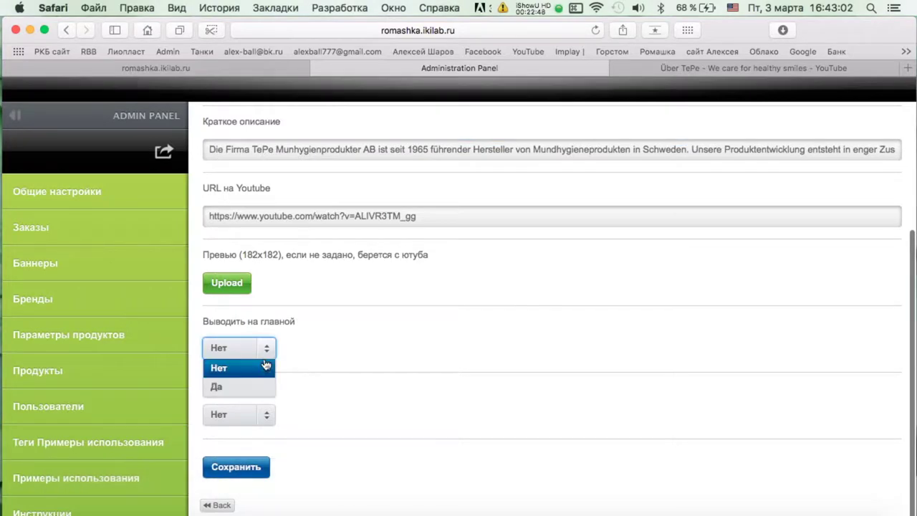
left_click(259, 458)
left_click(217, 180)
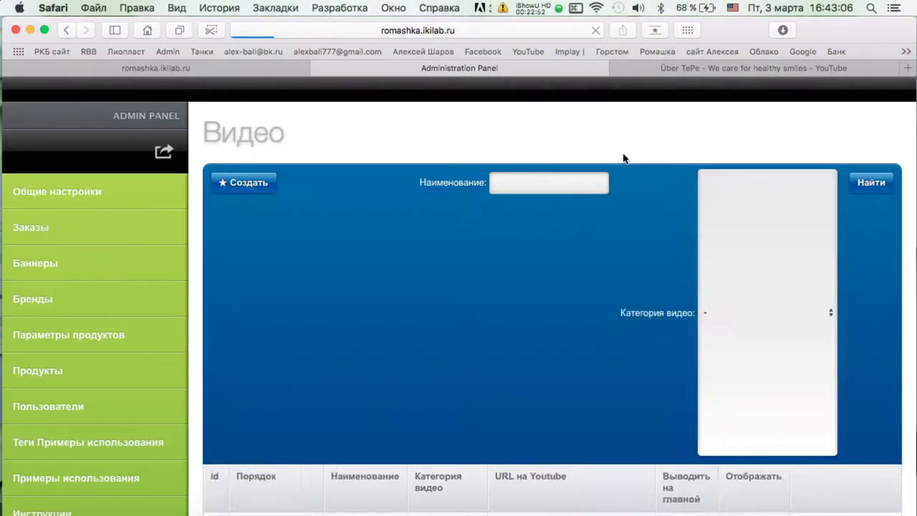
scroll(621, 156, "down", 10)
scroll(615, 165, "up", 2)
scroll(544, 200, "down", 2)
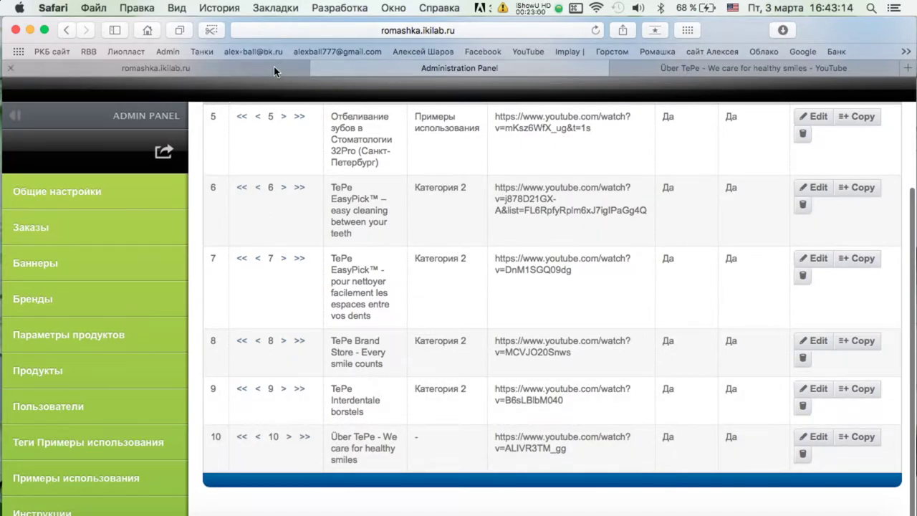
left_click(715, 69)
Briefly view the TePe Bridge & Implant Floss video, then return to the channel's video list.
key("super+bracketleft")
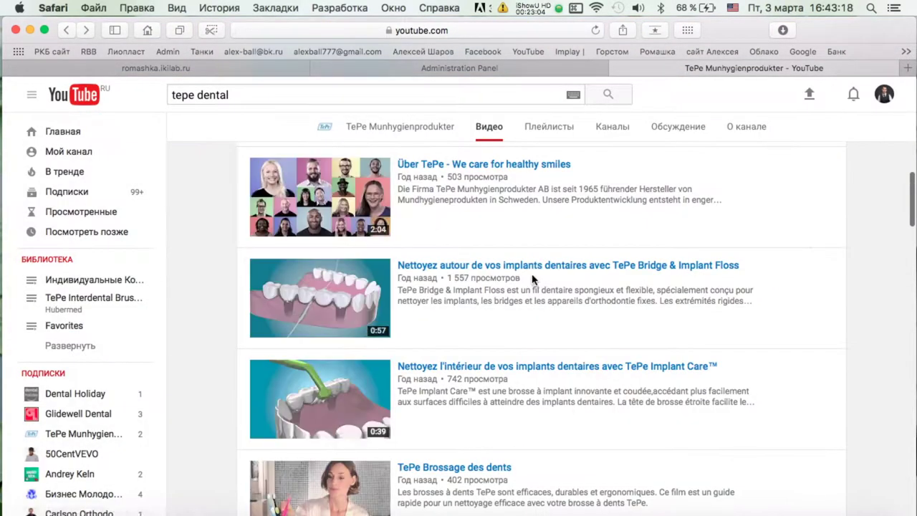
scroll(533, 277, "down", 1)
scroll(533, 277, "down", 1)
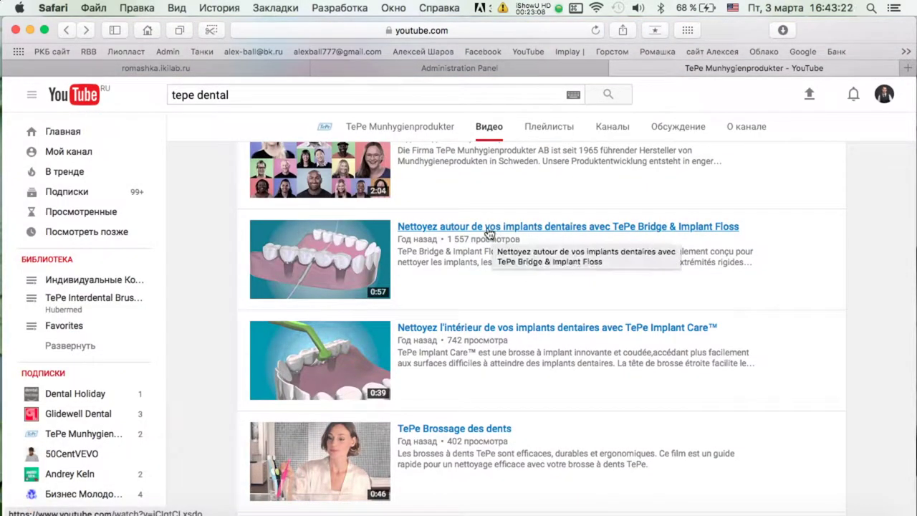
left_click(487, 228)
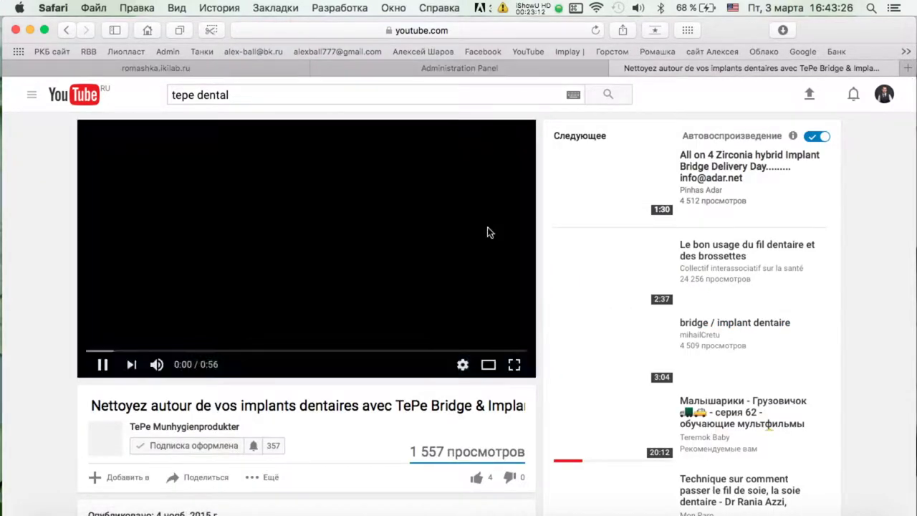
scroll(414, 213, "down", 5)
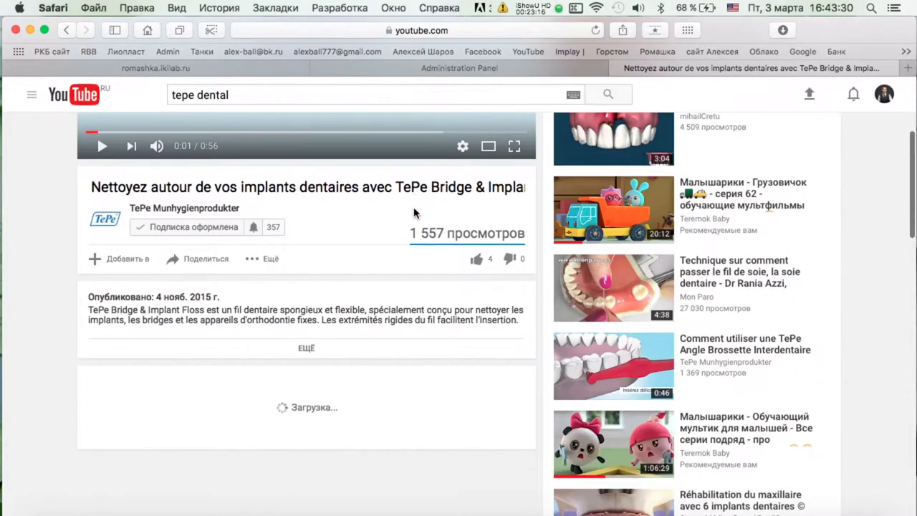
scroll(222, 156, "up", 5)
key("super+bracketleft")
Show the TePe channel's videos as a grid and open TePe Interdental Gel et Gingival Gel.
scroll(573, 251, "down", 2)
left_click(814, 215)
scroll(358, 265, "down", 3)
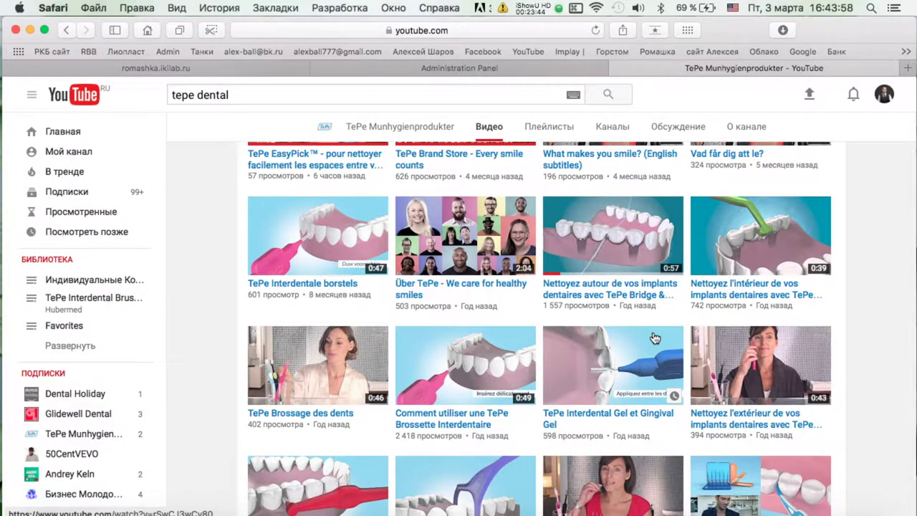
scroll(654, 338, "down", 3)
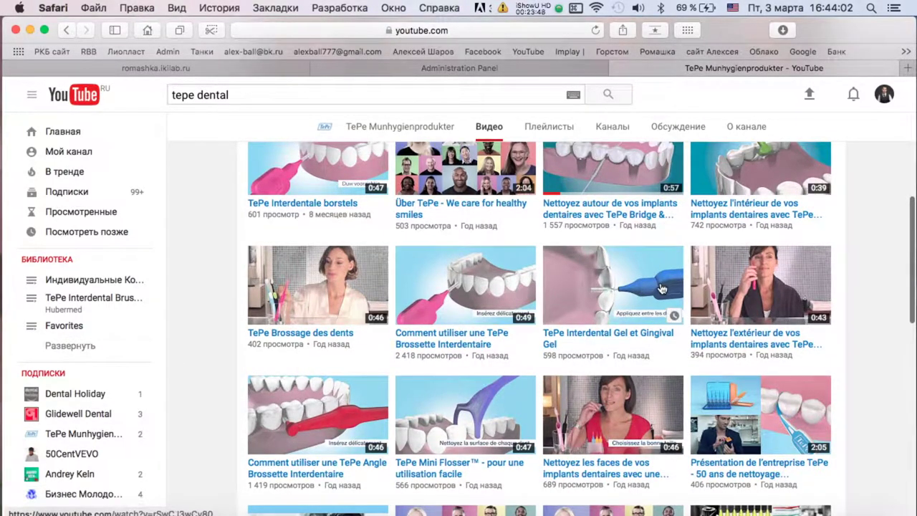
scroll(633, 258, "up", 2)
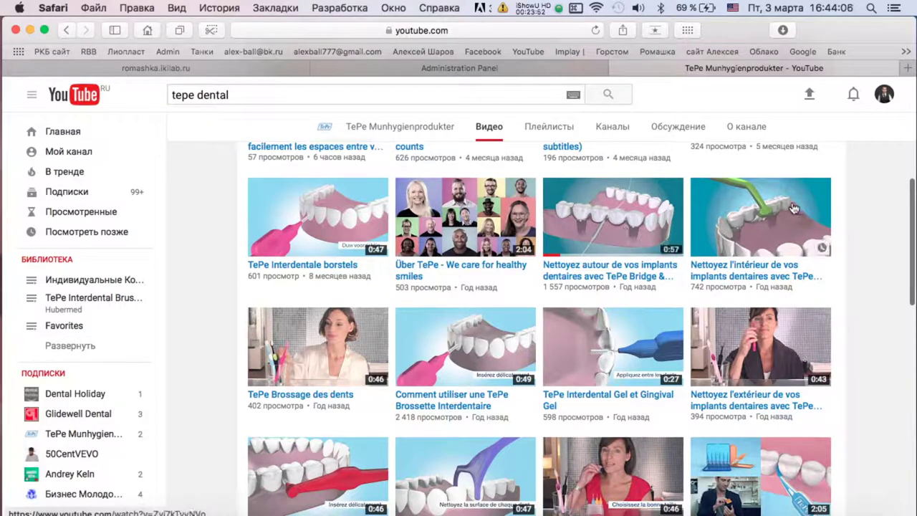
left_click(622, 344)
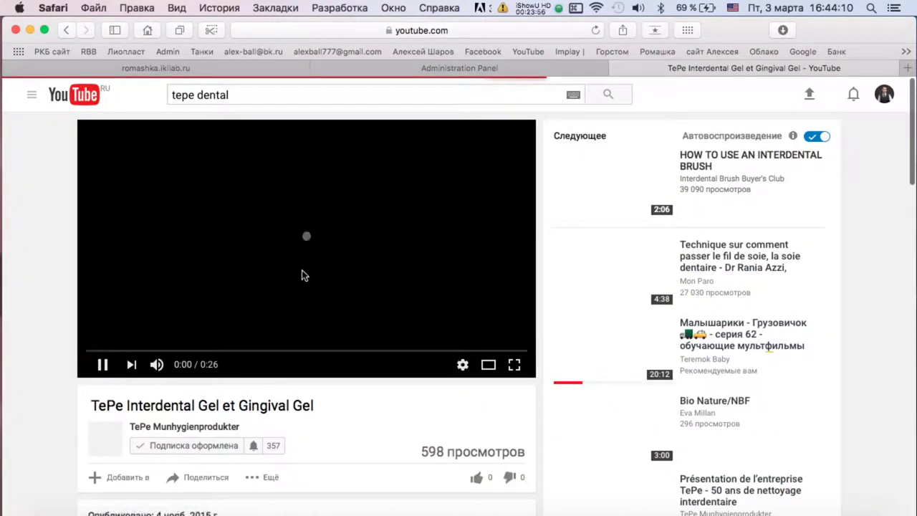
Put the Interdental Gel video's YouTube URL into video 11's URL на Youtube field.
left_click(466, 30)
key("super+c")
left_click(606, 75)
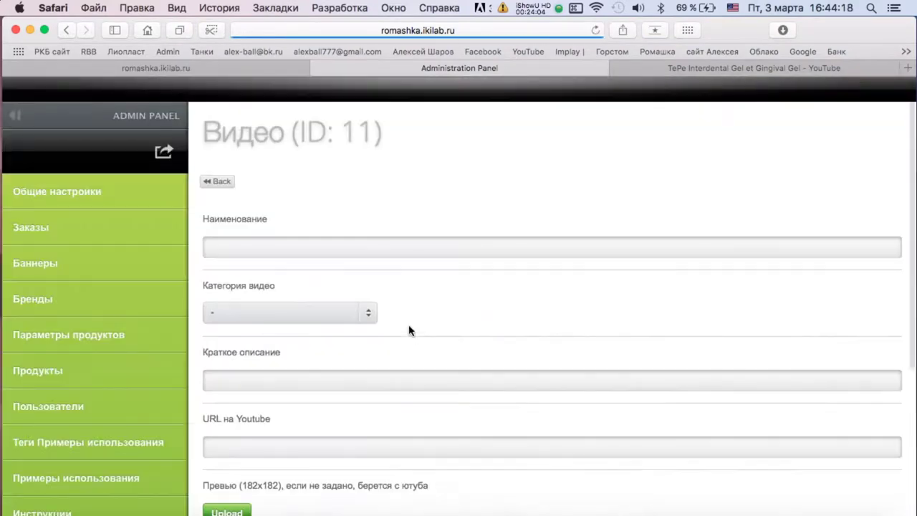
scroll(408, 327, "down", 5)
left_click(351, 237)
key("super+v")
Name video 11 'TePe Interdental Gel et Gingival Gel', copied from YouTube.
left_click(658, 63)
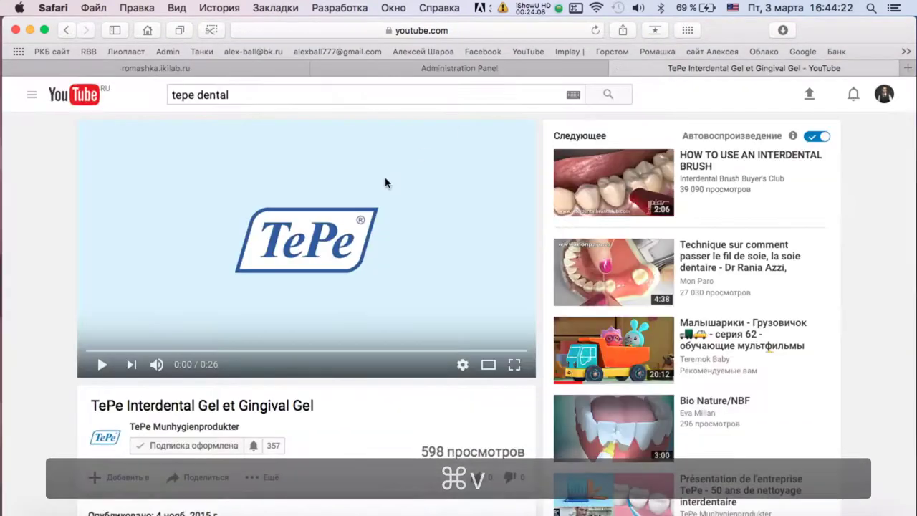
triple_click(180, 407)
key("super+c")
left_click(406, 68)
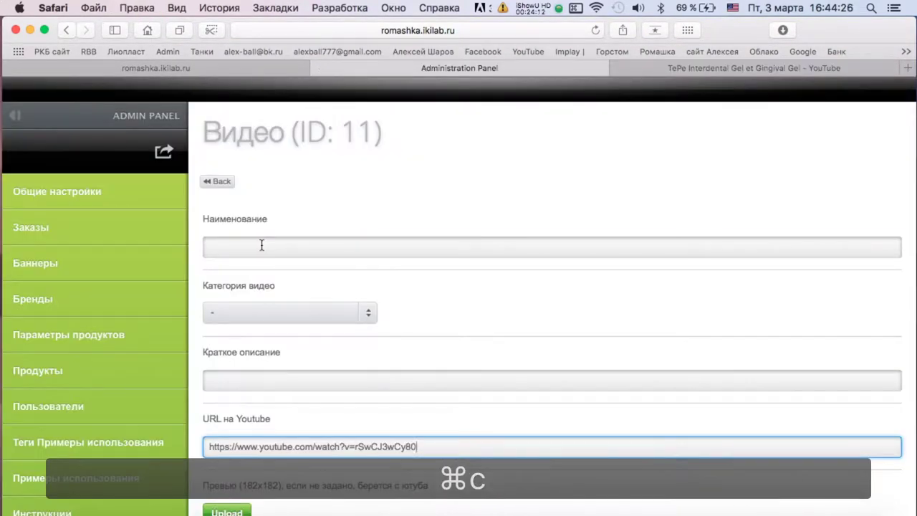
left_click(260, 247)
key("super+v")
Paste the video's YouTube description into the short description field.
left_click(727, 70)
scroll(271, 387, "down", 4)
left_click(260, 387)
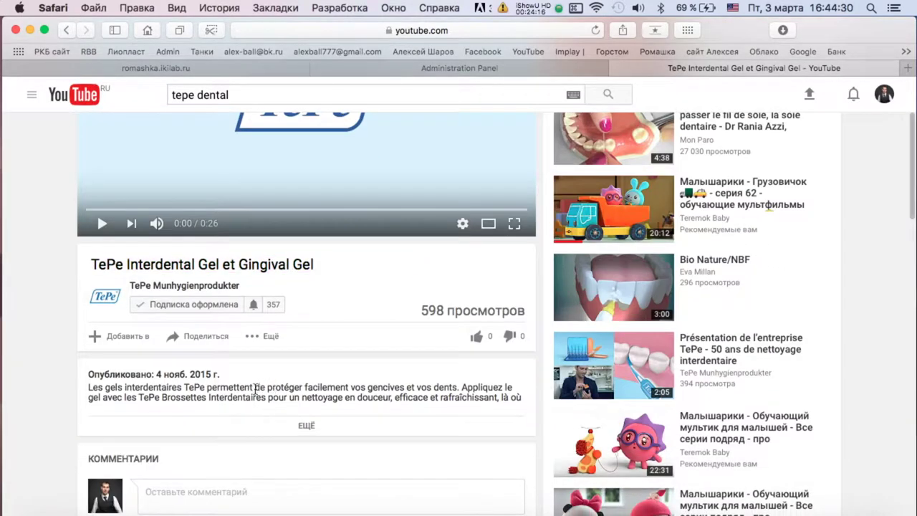
triple_click(253, 391)
key("super+c")
left_click(384, 68)
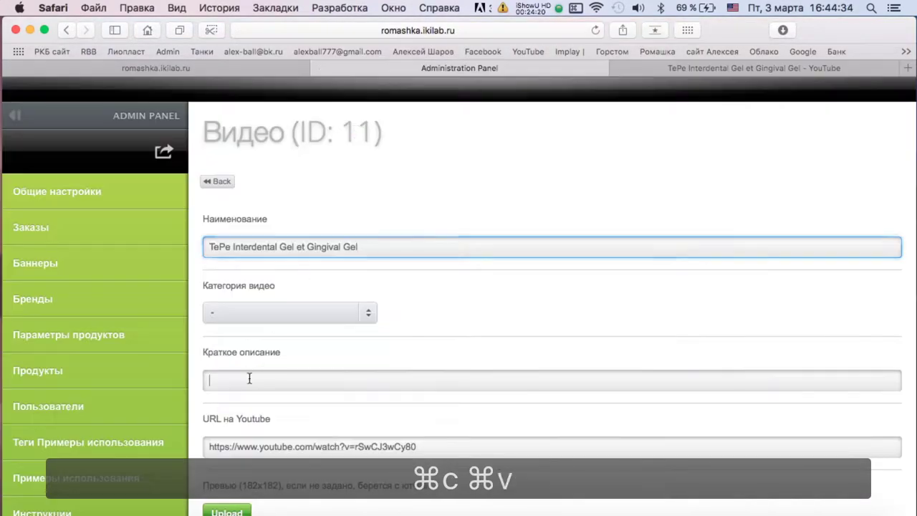
key("super+v")
Set Выводить на главной and Отображать to Да and save video 11.
scroll(358, 378, "down", 5)
left_click(238, 348)
left_click(217, 386)
left_click(239, 415)
left_click(217, 450)
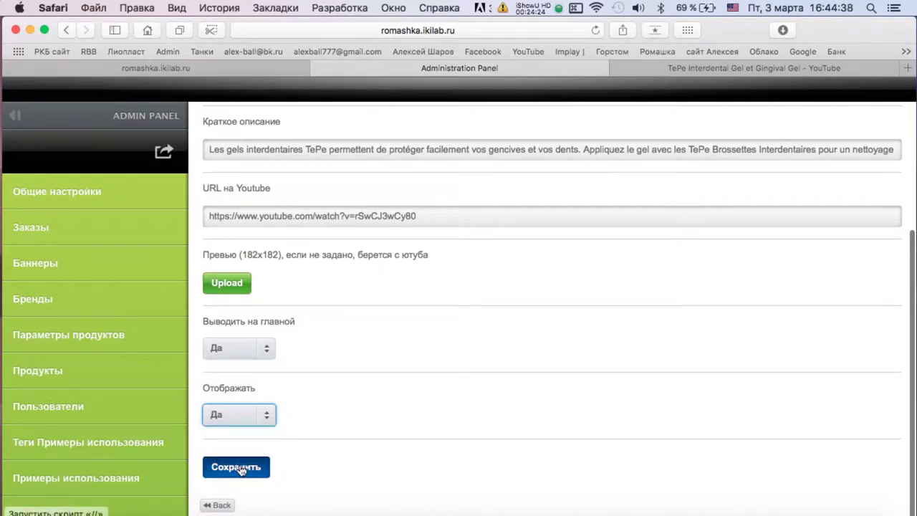
left_click(241, 469)
left_click(659, 68)
left_click(65, 30)
scroll(552, 218, "down", 5)
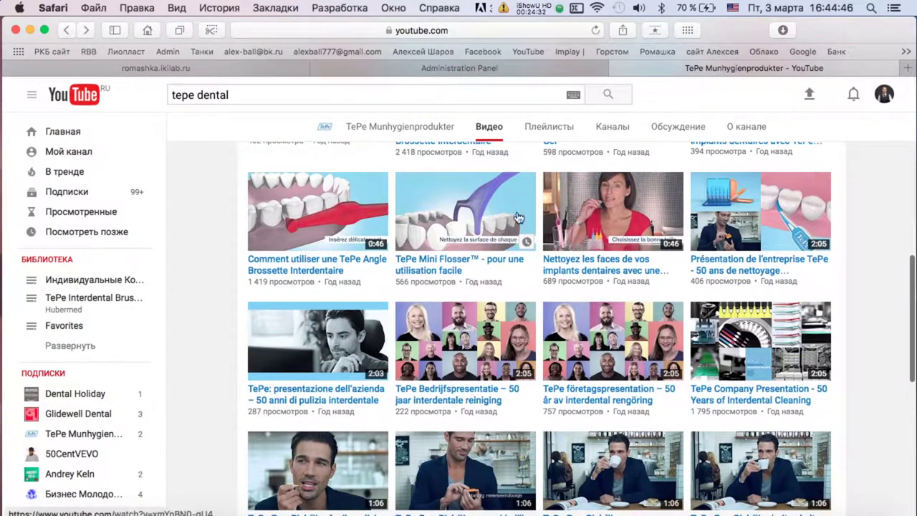
Open the TePe Company Presentation video and copy its YouTube URL.
scroll(734, 231, "down", 3)
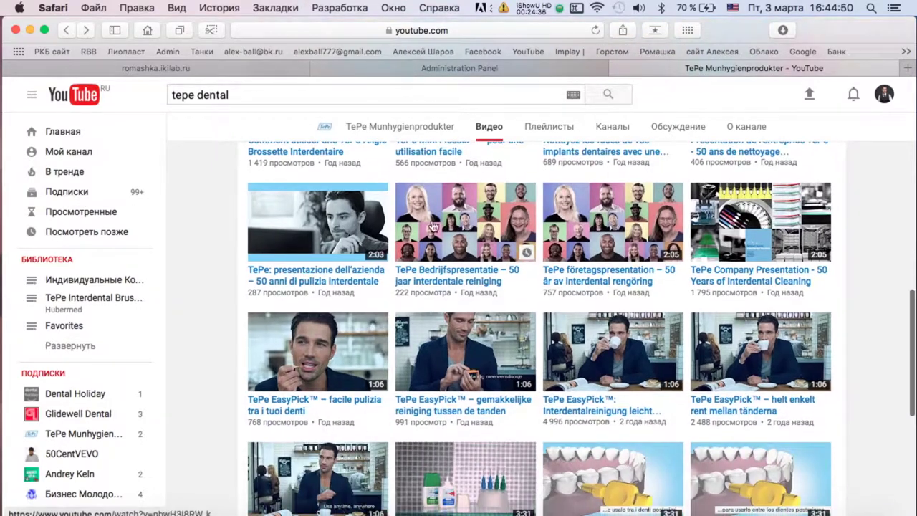
scroll(654, 247, "down", 1)
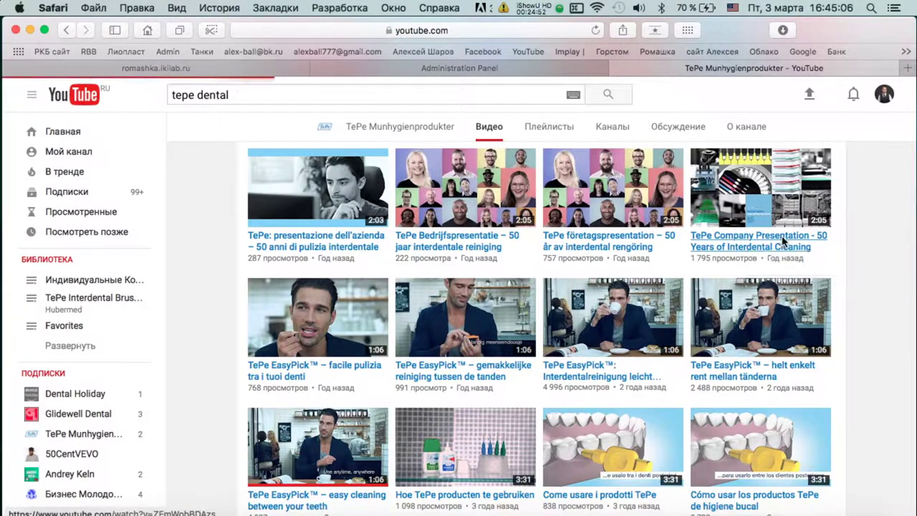
left_click(782, 242)
left_click(592, 31)
key("super+c")
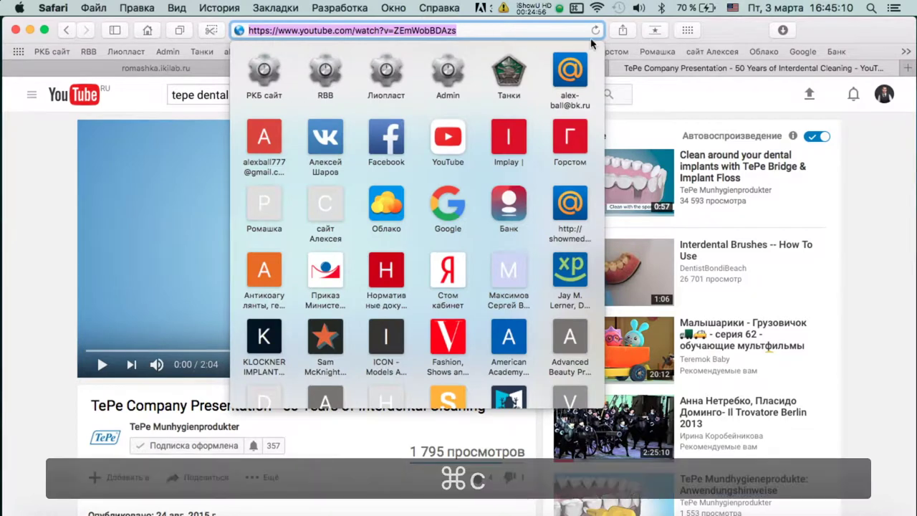
Create a new video entry from the Видео list and paste the URL into it.
left_click(600, 68)
left_click(209, 181)
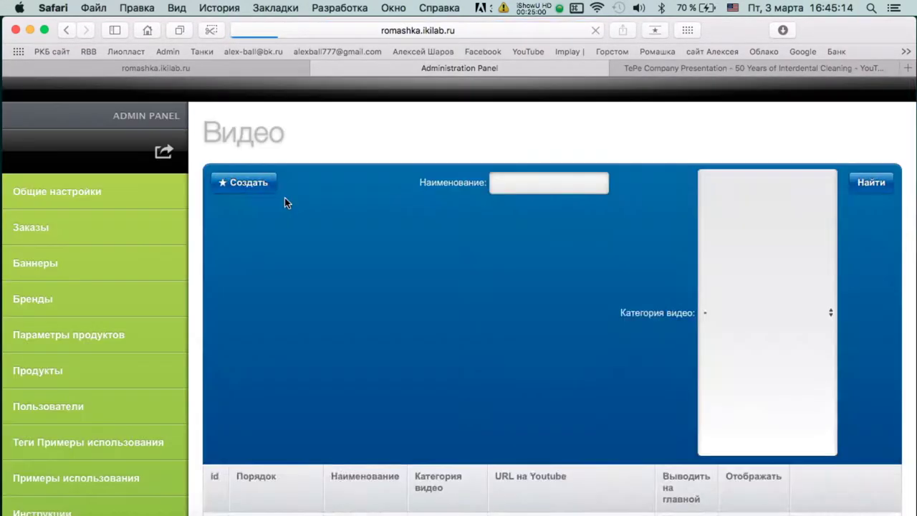
left_click(262, 183)
left_click(307, 446)
key("super+v")
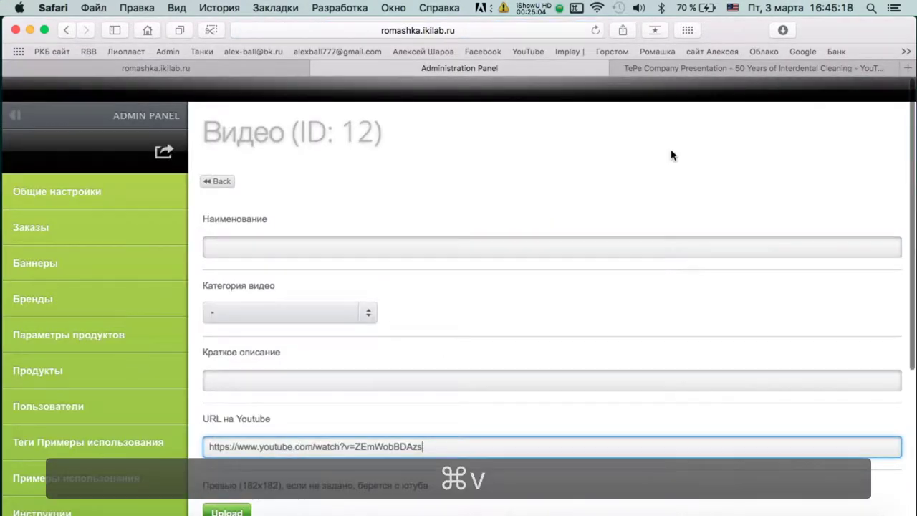
Name the entry 'TePe Company Presentation - 50 Years of Interdental Cleaning'.
left_click(658, 68)
triple_click(252, 406)
key("super+c")
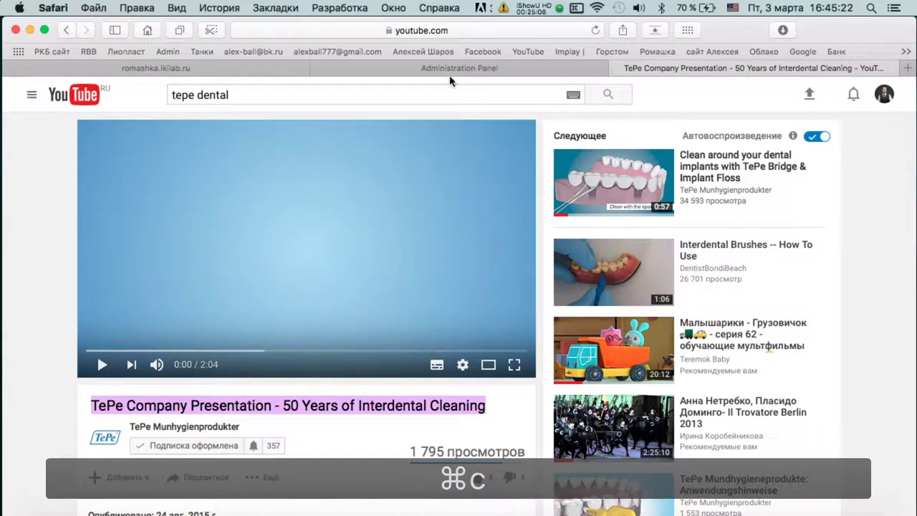
left_click(451, 69)
left_click(270, 247)
key("super+v")
Paste the video's YouTube description into the short description field.
left_click(648, 67)
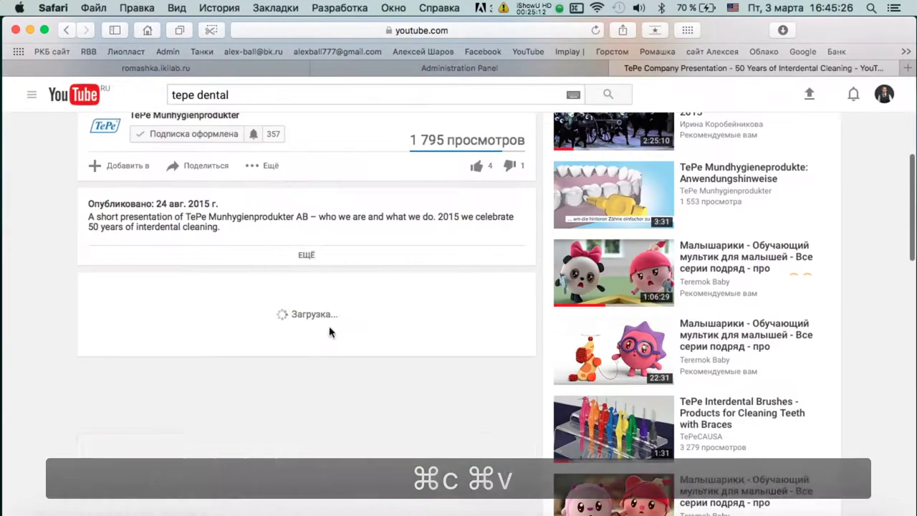
left_click_drag(87, 215, 229, 229)
key("super+c")
left_click(430, 68)
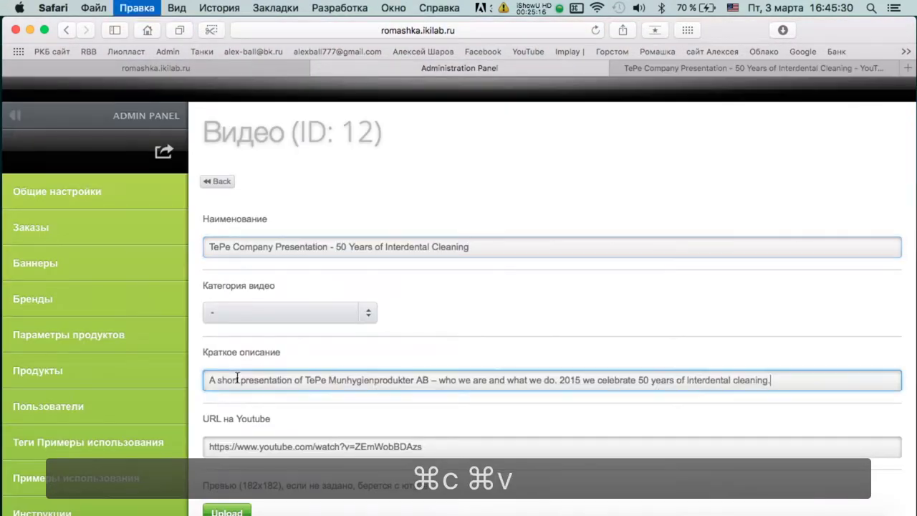
key("super+v")
Set Выводить на главной and Отображать to Да and save entry 12.
scroll(491, 363, "down", 5)
left_click(240, 351)
left_click(240, 388)
left_click(240, 418)
left_click(240, 454)
right_click(242, 422)
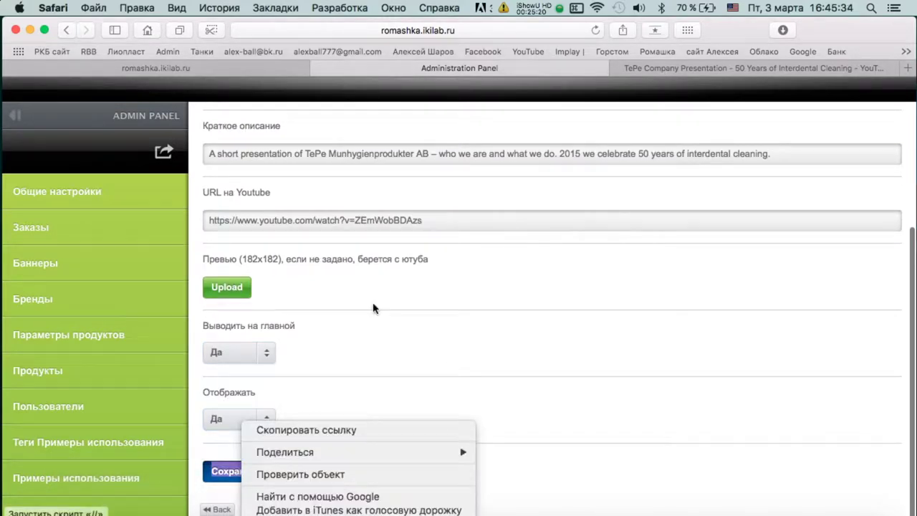
left_click(219, 182)
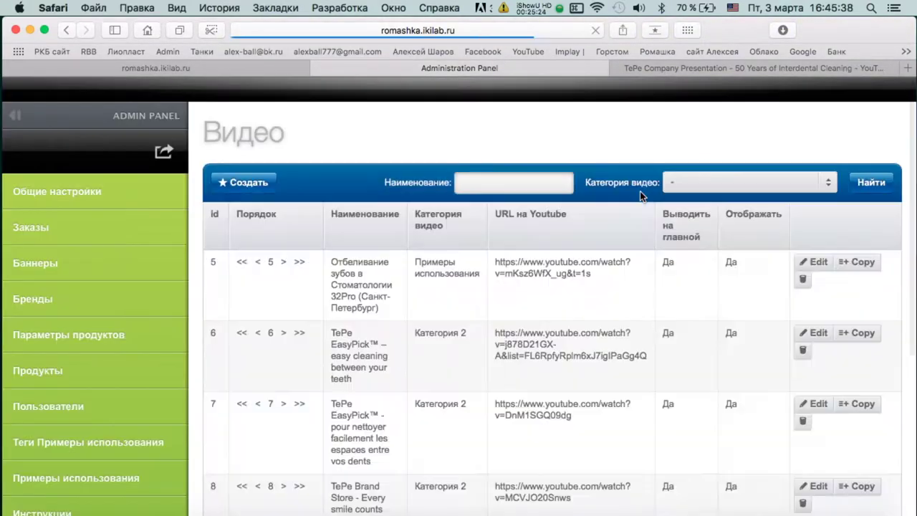
Reload the public Romashka site and browse ВСЕ ВИДЕО, Категория 2 and Примеры использования.
key("ctrl+shift+Tab")
key("super+r")
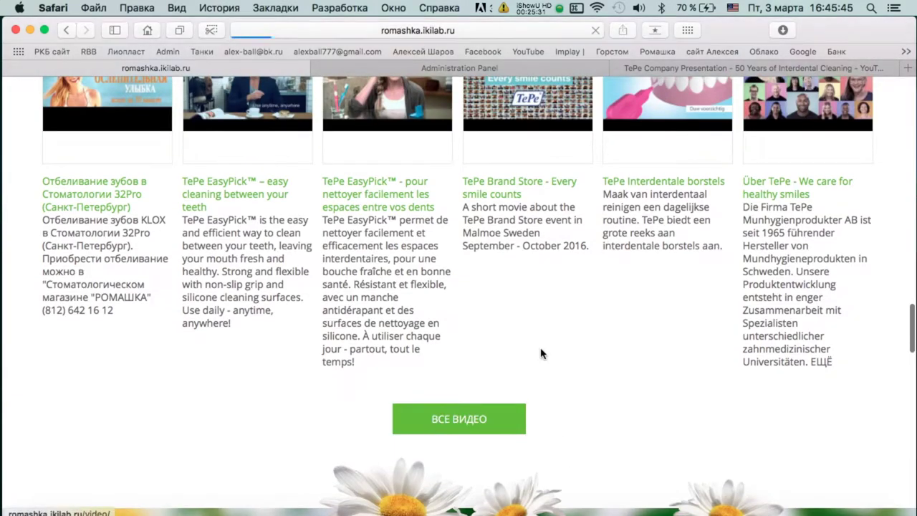
left_click(458, 420)
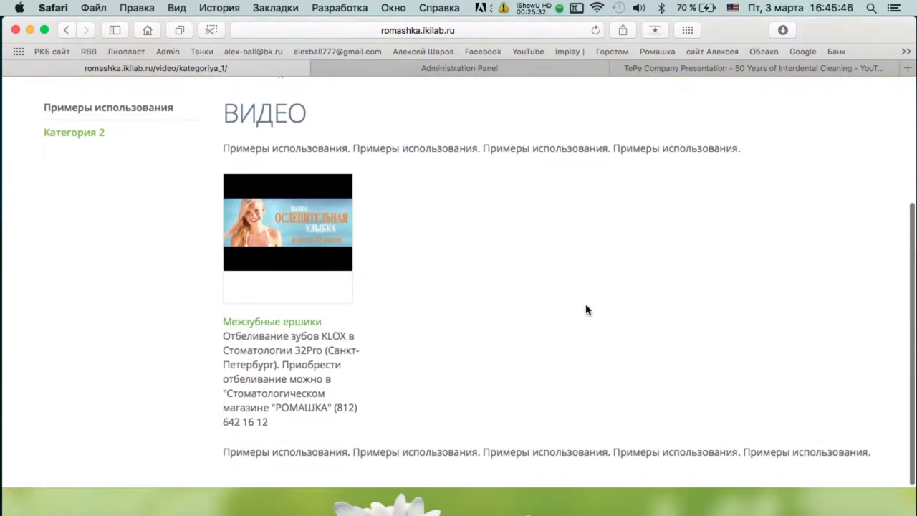
left_click(93, 134)
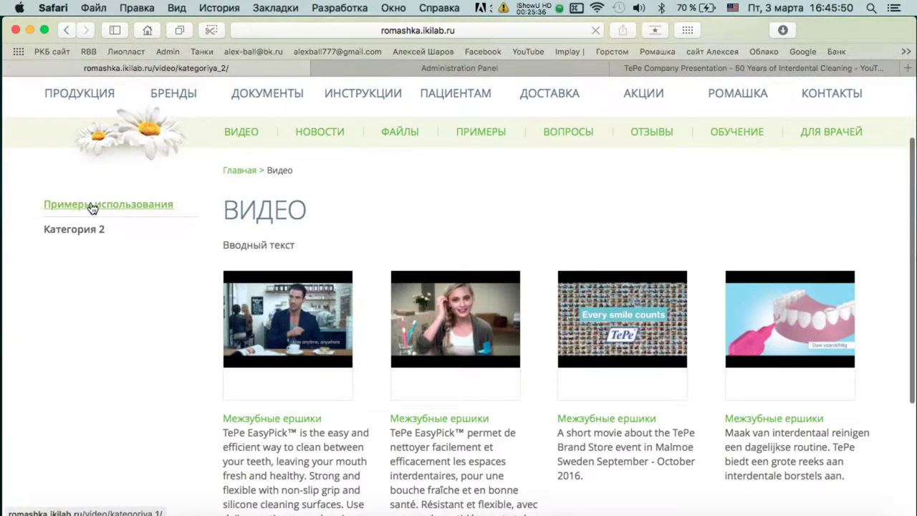
left_click(92, 208)
left_click(71, 328)
left_click(680, 68)
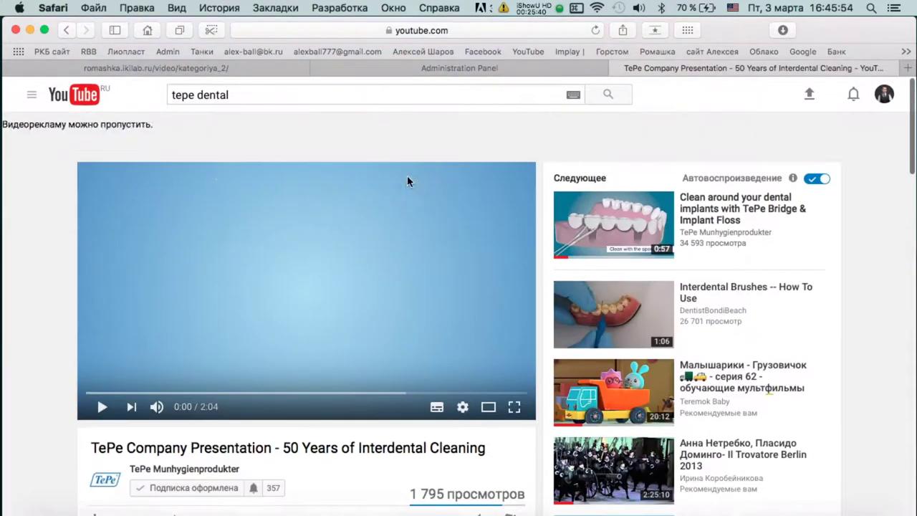
Open the How to use TePe's oral hygiene products video, pause it and copy its URL.
left_click(66, 31)
scroll(401, 391, "down", 3)
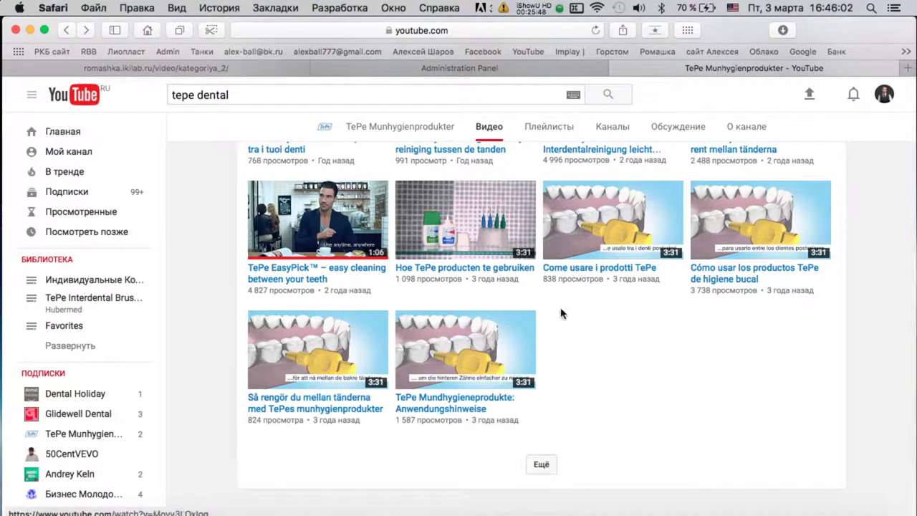
scroll(642, 406, "down", 3)
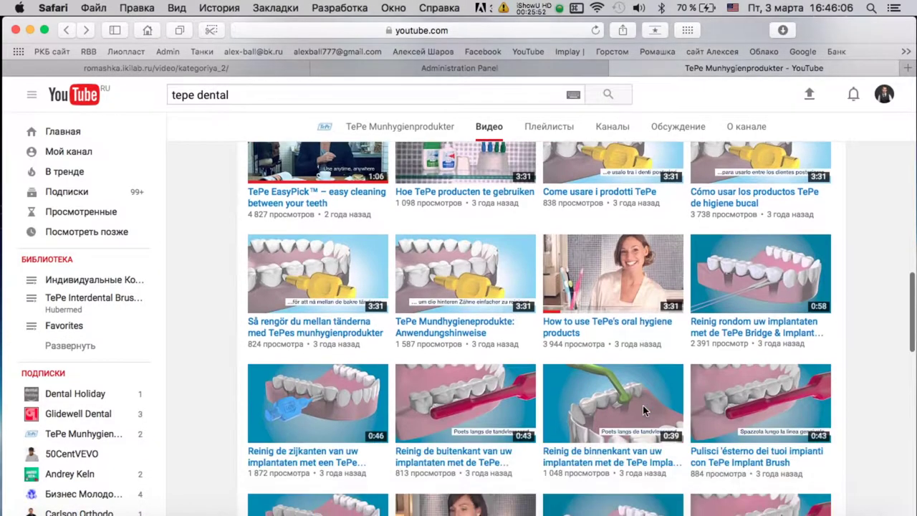
left_click(604, 279)
left_click(282, 270)
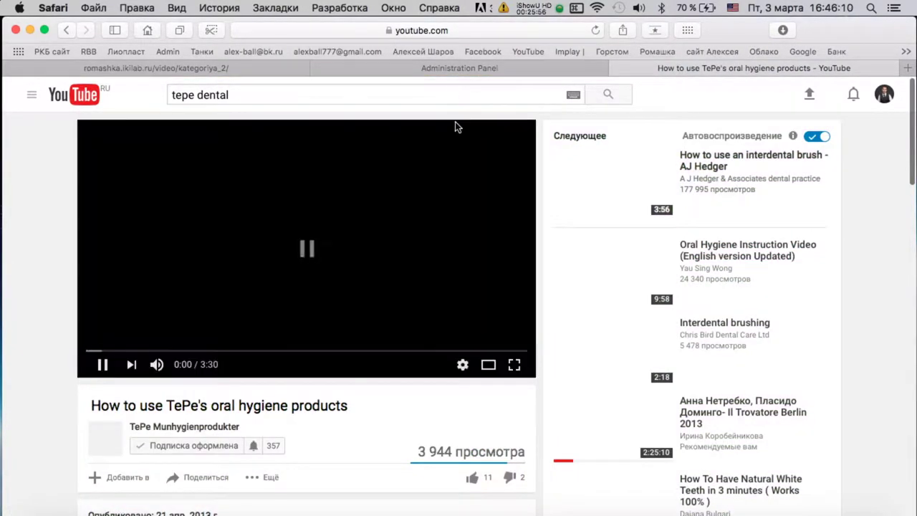
left_click(476, 30)
key("super+c")
Start a new video entry and paste the YouTube link into it.
left_click(606, 69)
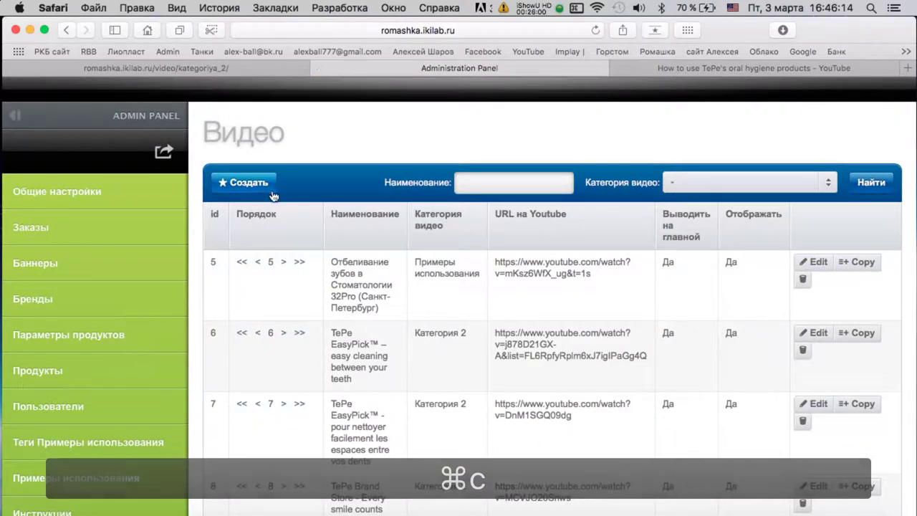
left_click(352, 271)
key("super+v")
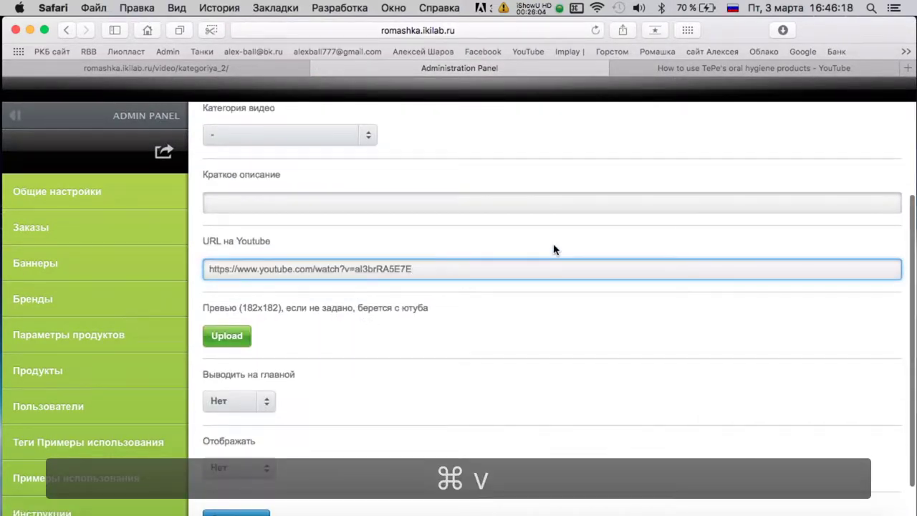
left_click(637, 74)
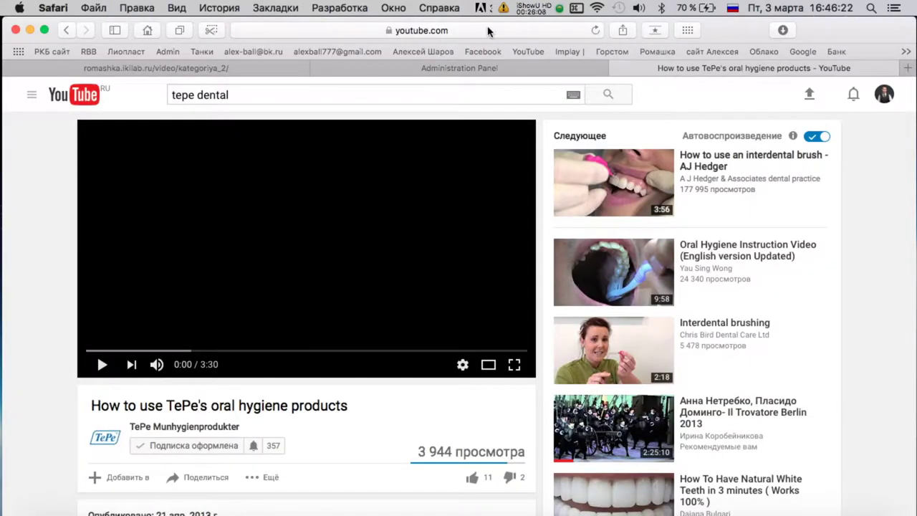
left_click(487, 31)
key("super+c")
left_click(444, 68)
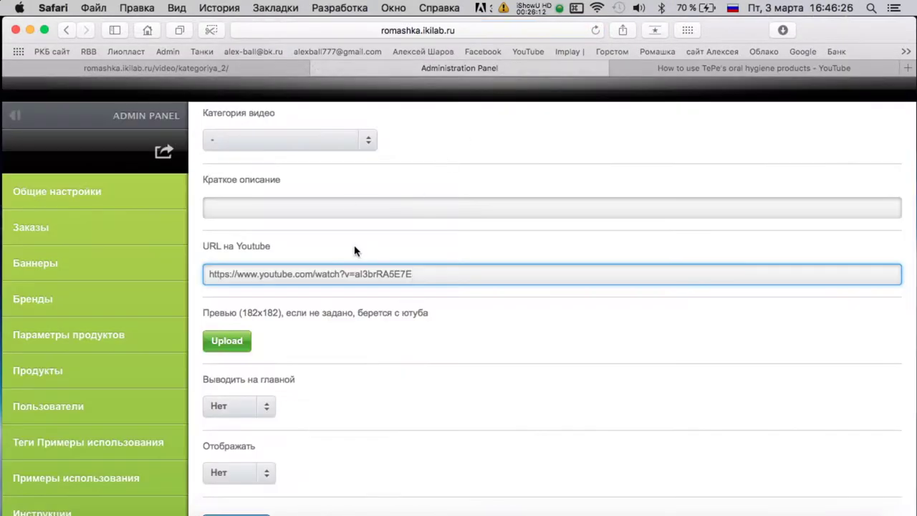
scroll(265, 369, "down", 2)
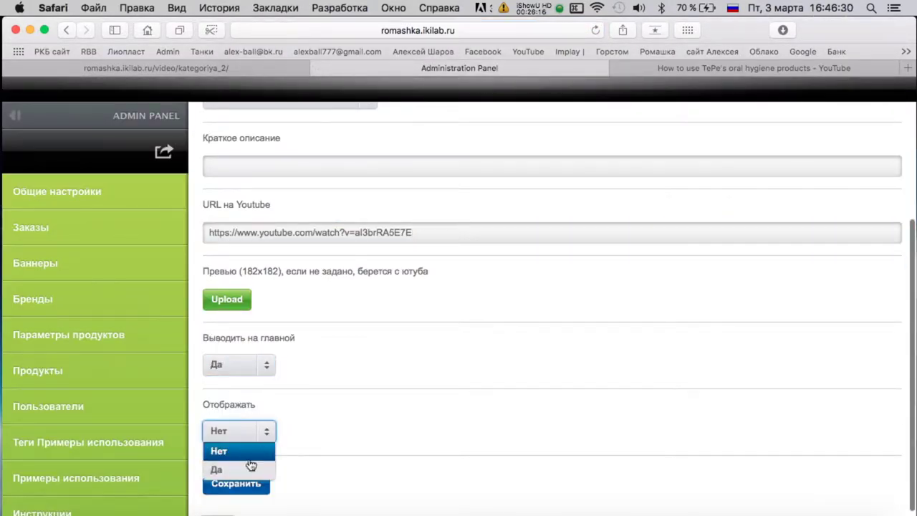
scroll(372, 403, "down", 1)
scroll(372, 403, "up", 5)
Name the entry 'How to use TePe's oral hygiene products', copied from YouTube.
left_click(664, 68)
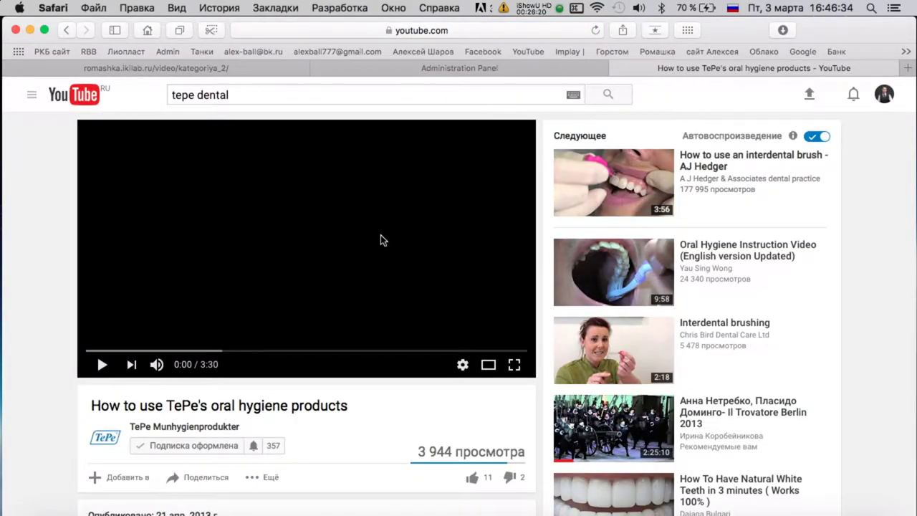
triple_click(259, 404)
key("super+c")
left_click(458, 68)
scroll(277, 198, "up", 5)
key("super+v")
Paste the video's YouTube description into the short description field.
left_click(753, 68)
scroll(306, 287, "down", 5)
triple_click(174, 319)
key("super+c")
left_click(458, 68)
left_click(236, 380)
key("super+v")
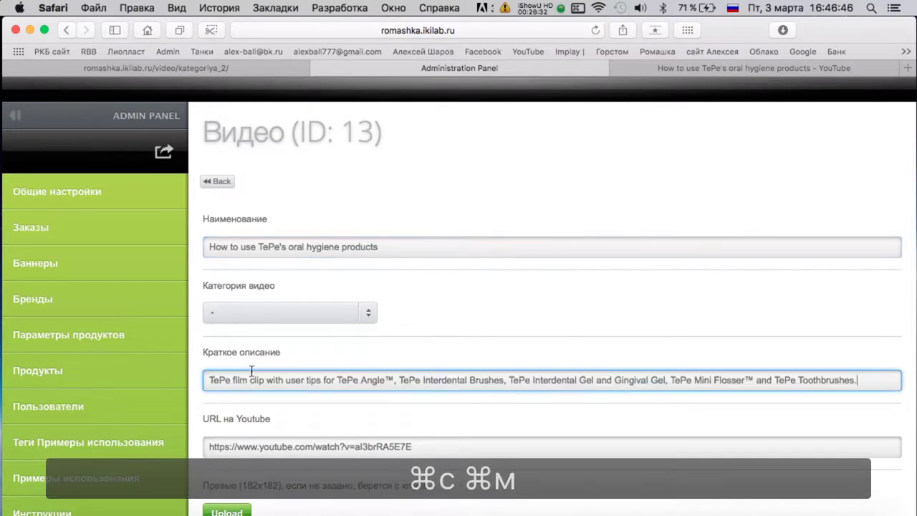
Save video entry 13 and go back to the TePe channel's video list.
scroll(450, 318, "down", 5)
left_click(236, 465)
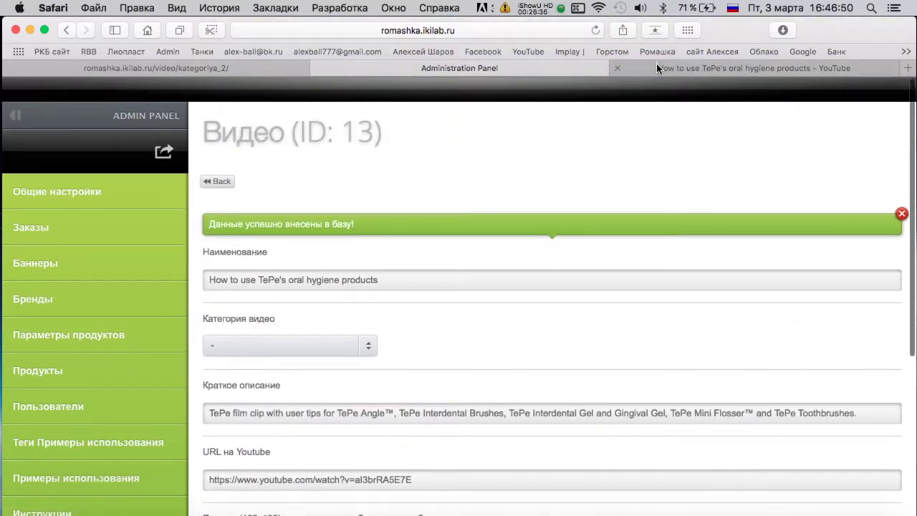
key("ctrl+Tab")
key("super+bracketleft")
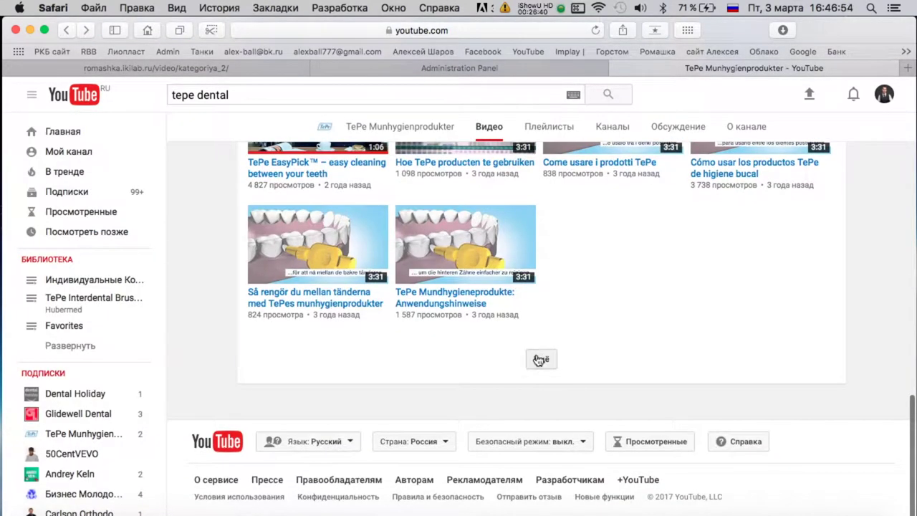
Open the 'Clean around your dental implants with TePe Bridge & Implant Floss' video and copy its URL.
scroll(702, 318, "down", 5)
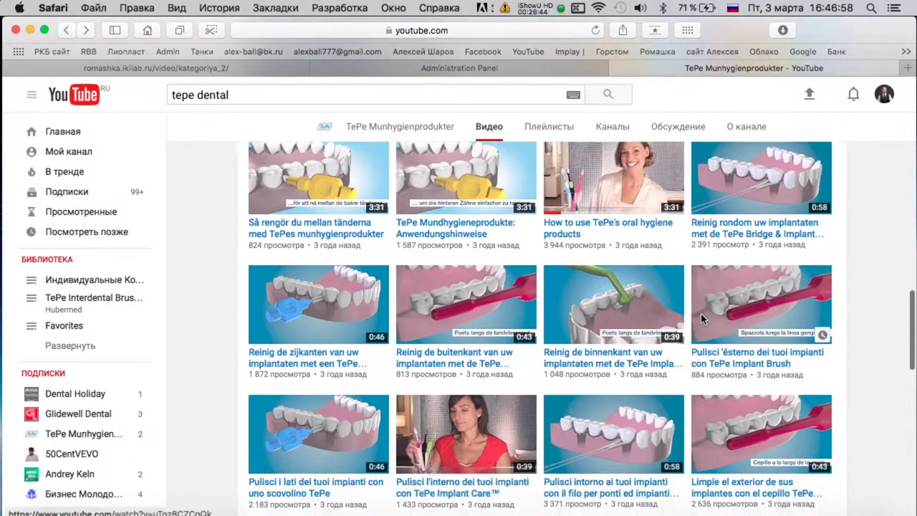
scroll(441, 243, "down", 2)
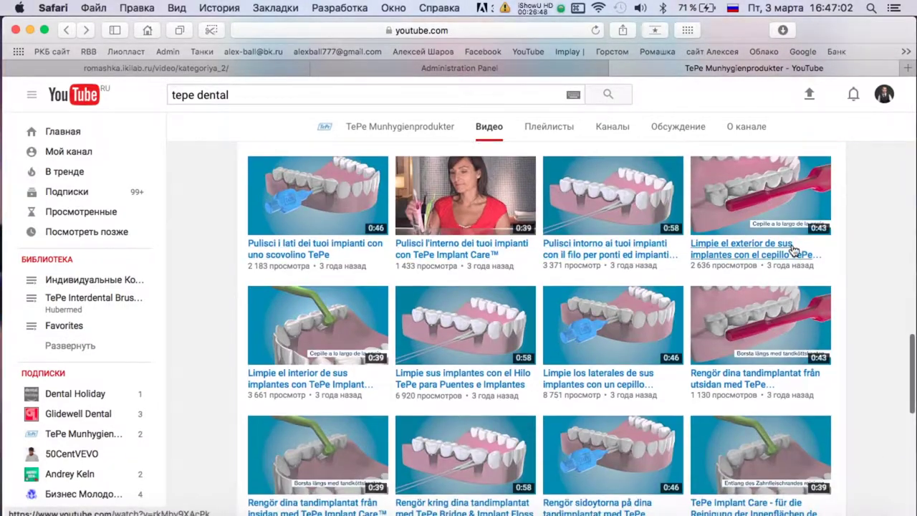
scroll(630, 319, "down", 4)
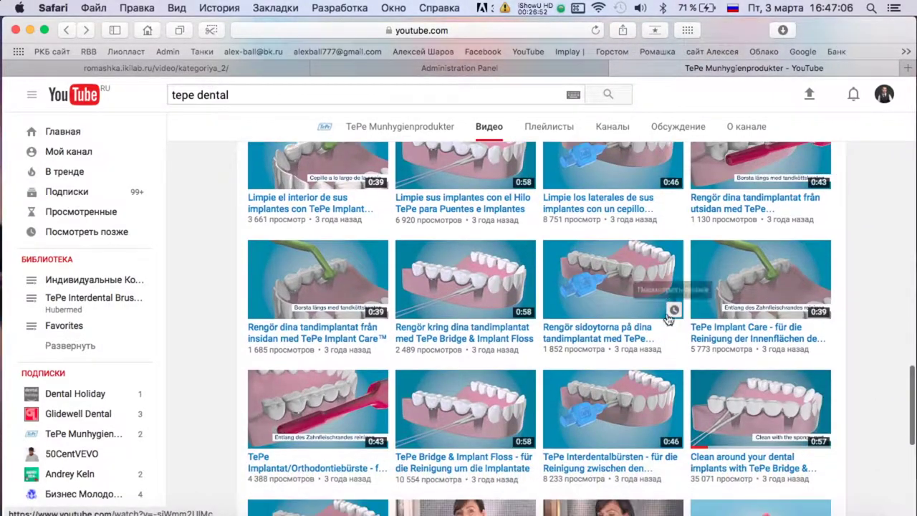
scroll(673, 309, "down", 2)
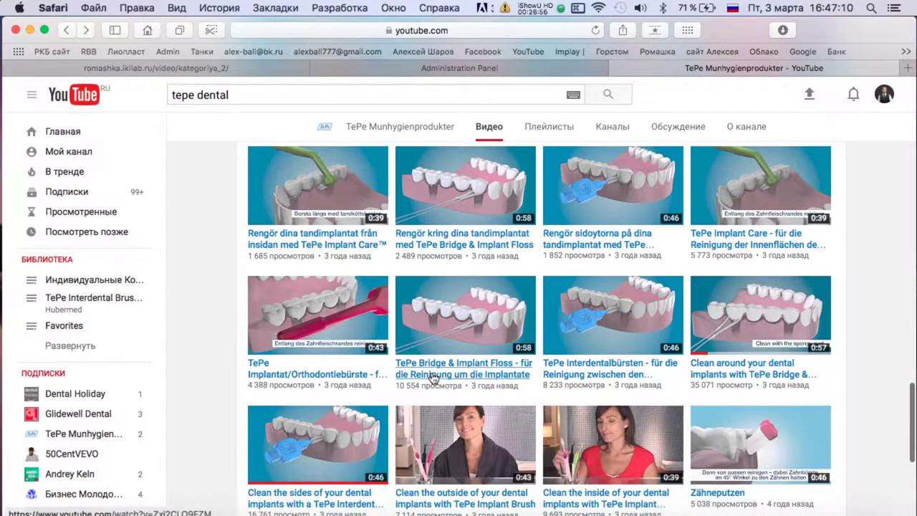
scroll(502, 351, "down", 1)
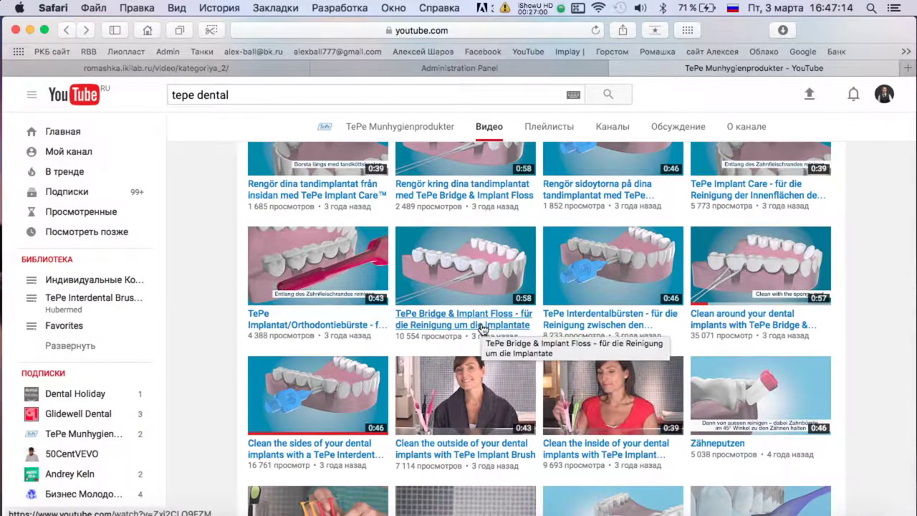
scroll(780, 330, "down", 1)
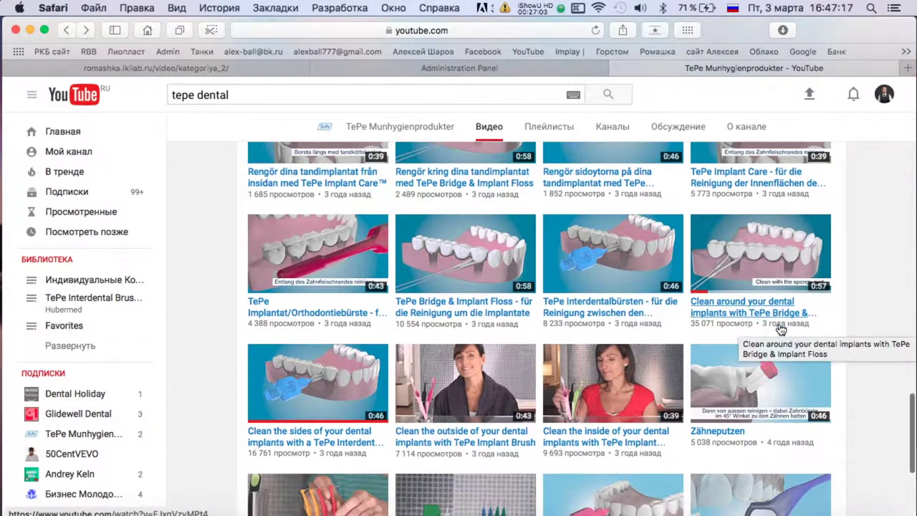
left_click(745, 313)
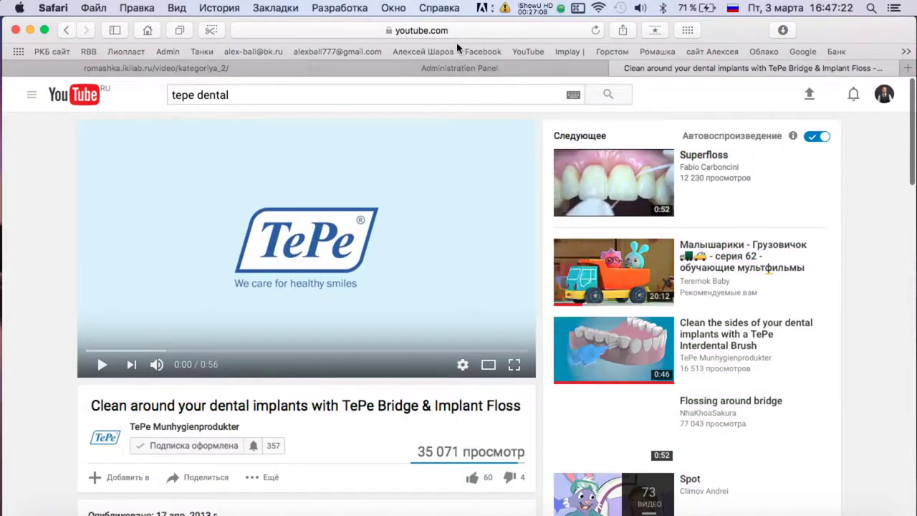
left_click(496, 31)
key("super+c")
Start a new admin video entry with the pasted YouTube link and Отображать set to Да.
left_click(459, 68)
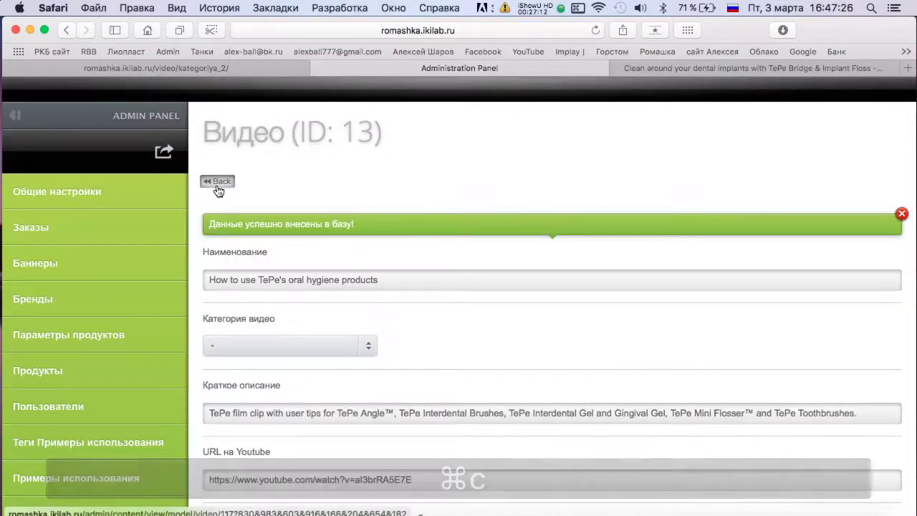
left_click(216, 182)
key("super+bracketleft")
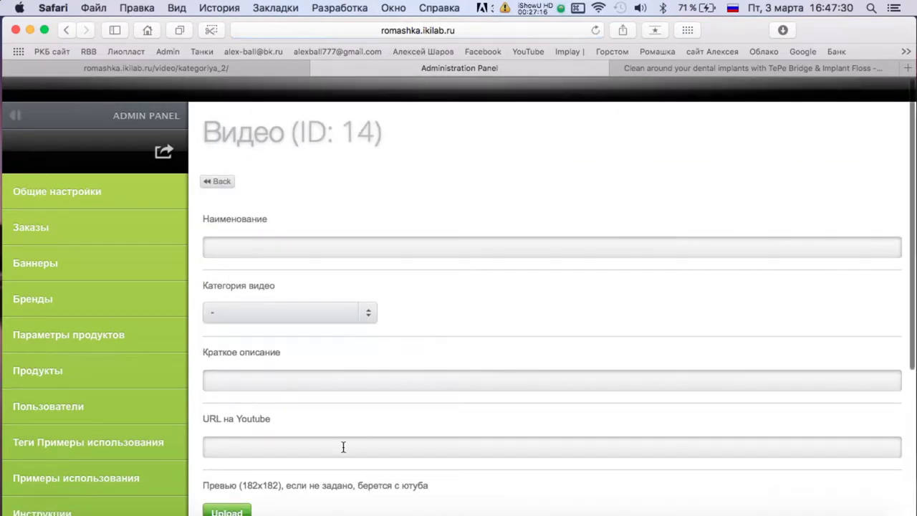
left_click(343, 447)
key("super+v")
scroll(343, 447, "down", 4)
left_click(239, 437)
left_click(341, 438)
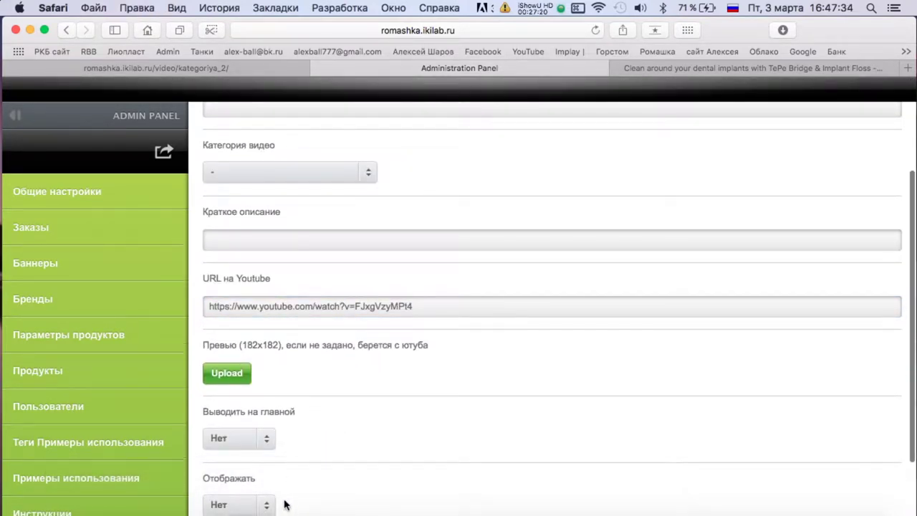
scroll(284, 505, "down", 2)
scroll(381, 365, "up", 5)
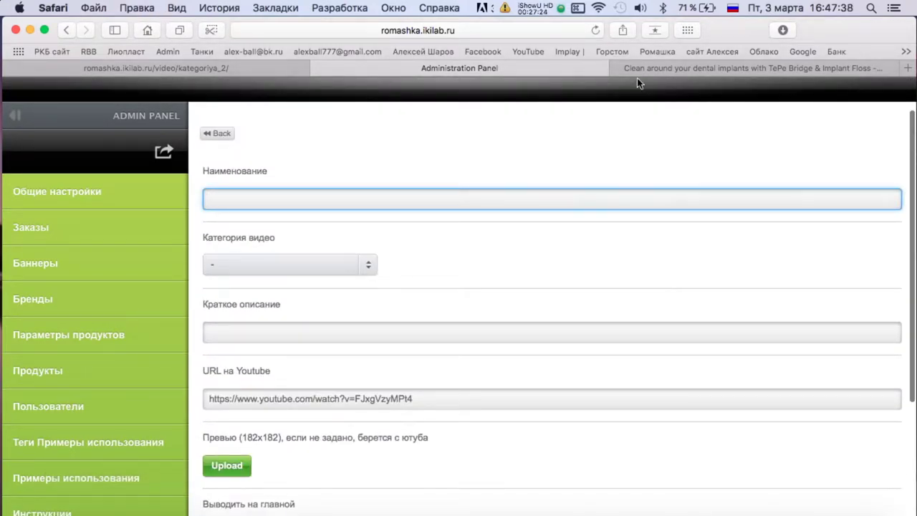
Copy the video's title and description, pasting the description into Краткое описание.
left_click(664, 74)
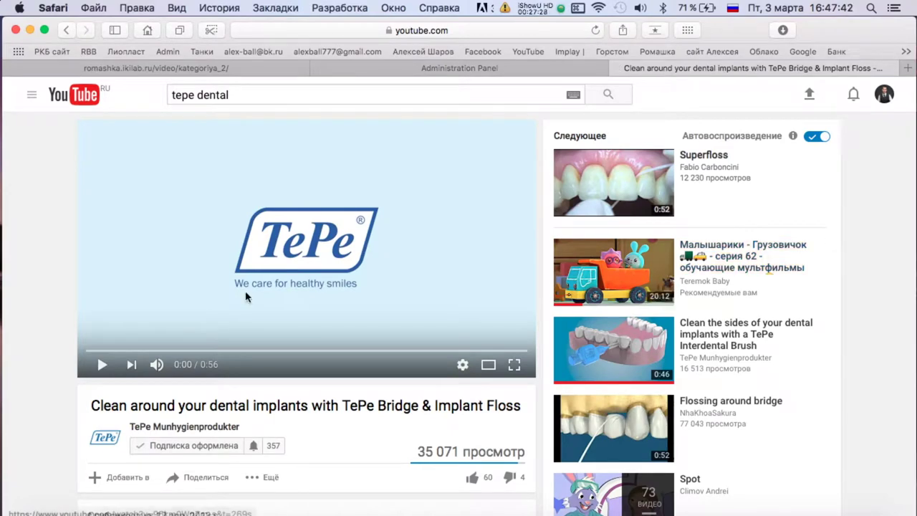
triple_click(220, 403)
key("super+c")
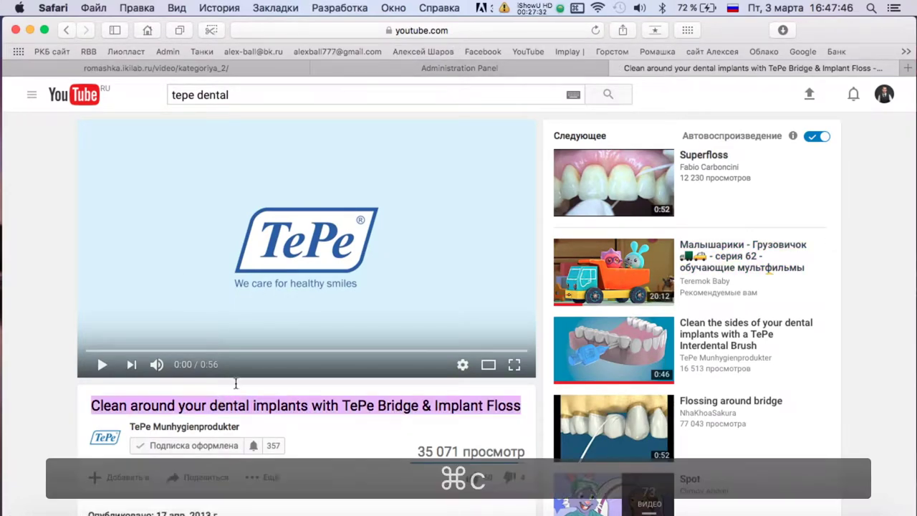
left_click(521, 69)
left_click(714, 69)
scroll(300, 273, "down", 5)
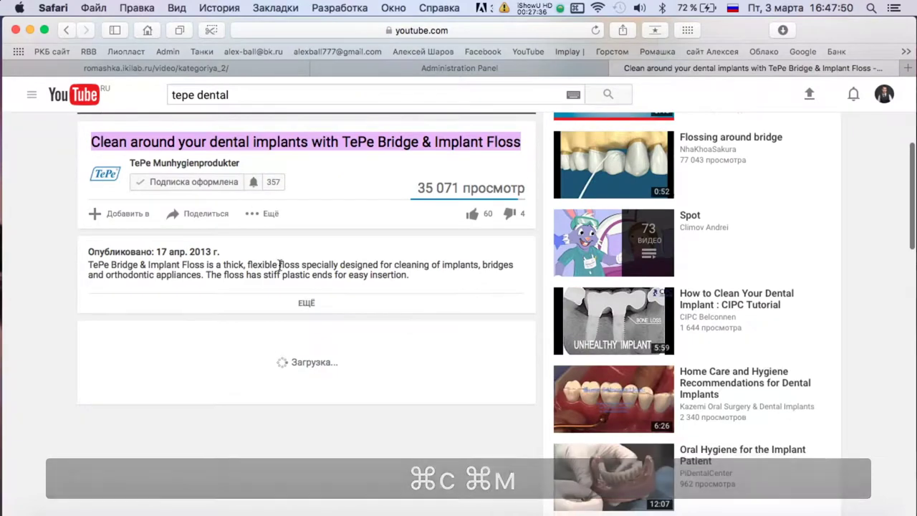
triple_click(279, 265)
key("super+c")
left_click(362, 75)
left_click(307, 335)
key("super+v")
Save the video entry and return to the TePe channel's video list.
scroll(307, 348, "down", 3)
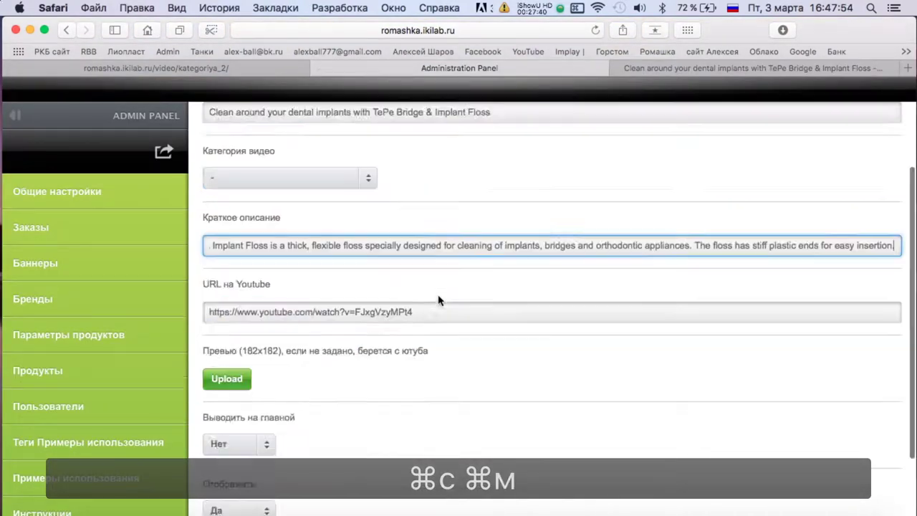
left_click(236, 464)
scroll(217, 171, "up", 2)
left_click(640, 68)
scroll(742, 175, "down", 2)
scroll(358, 215, "up", 8)
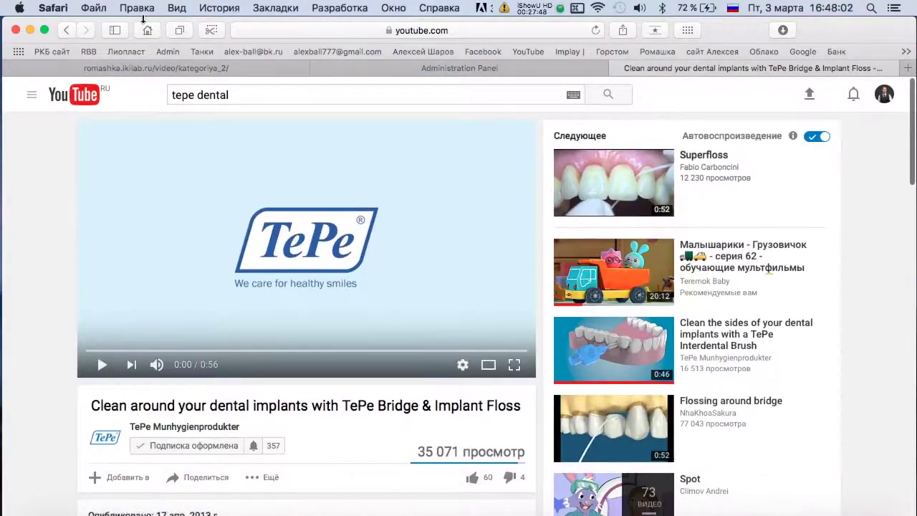
left_click(66, 31)
scroll(557, 371, "down", 10)
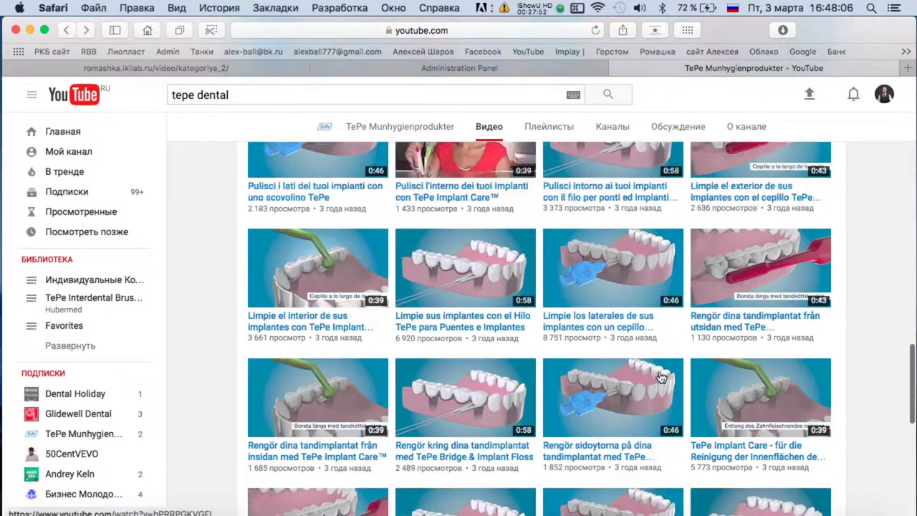
scroll(790, 226, "up", 3)
scroll(788, 227, "up", 2)
scroll(558, 287, "down", 5)
scroll(493, 321, "down", 1)
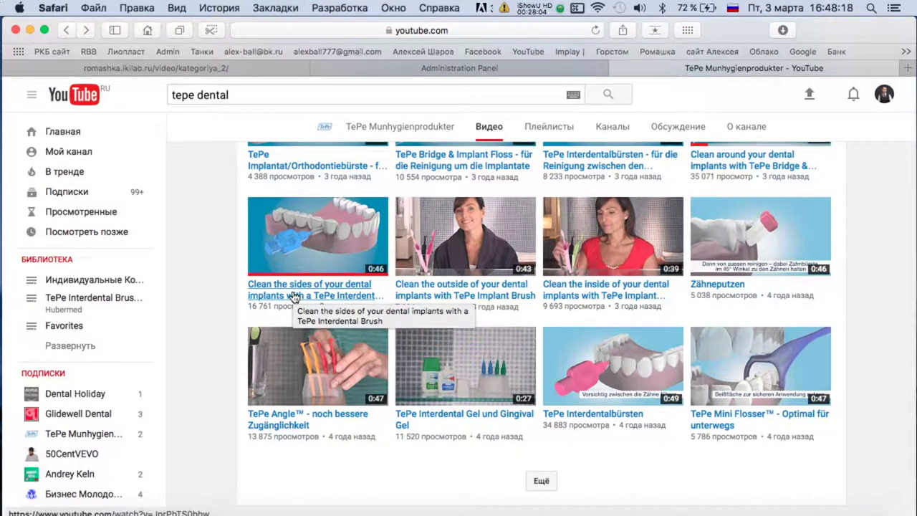
Open the 'Clean the sides of your dental implants' video and paste its URL into a new entry.
left_click(337, 289)
left_click(480, 27)
key("super+c")
left_click(605, 68)
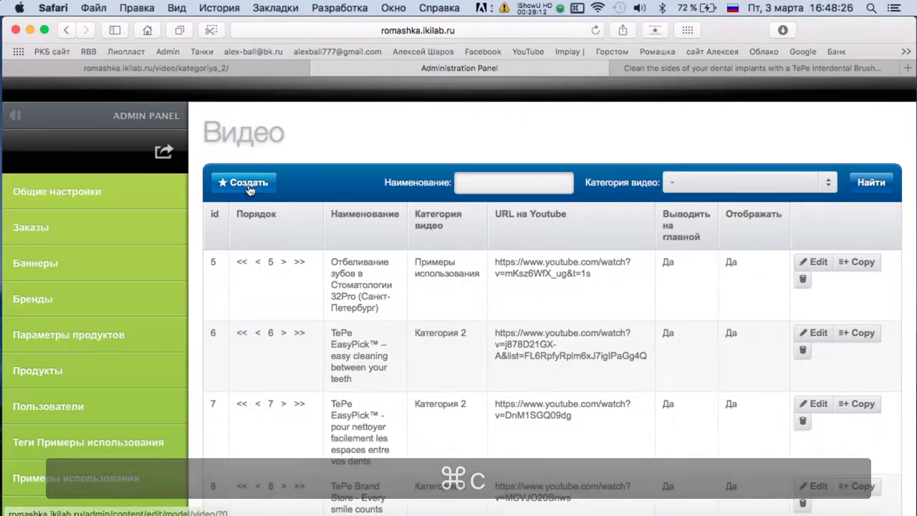
left_click(240, 180)
key("super+v")
left_click(326, 448)
key("super+v")
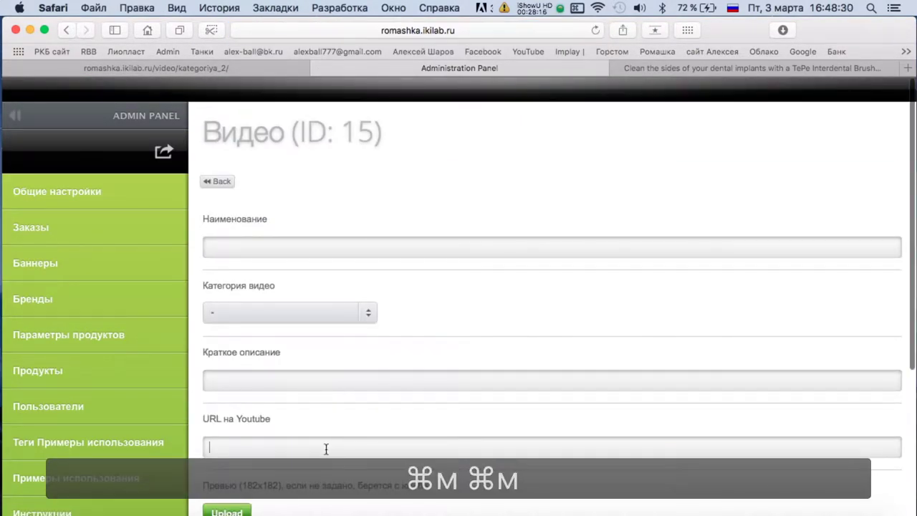
Paste the video title as the entry's name, set Отображать, and save entry 15.
left_click(673, 66)
triple_click(212, 404)
key("super+c")
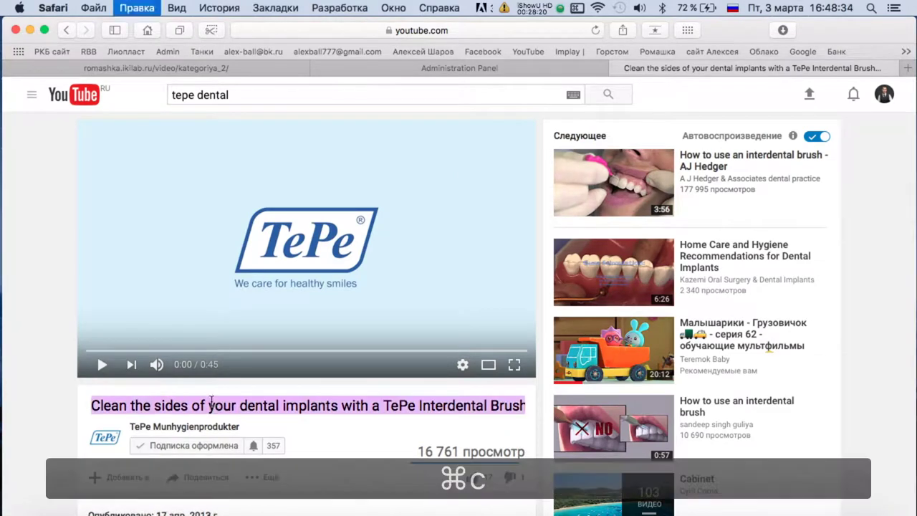
left_click(343, 68)
left_click(239, 241)
key("super+v")
scroll(348, 313, "down", 5)
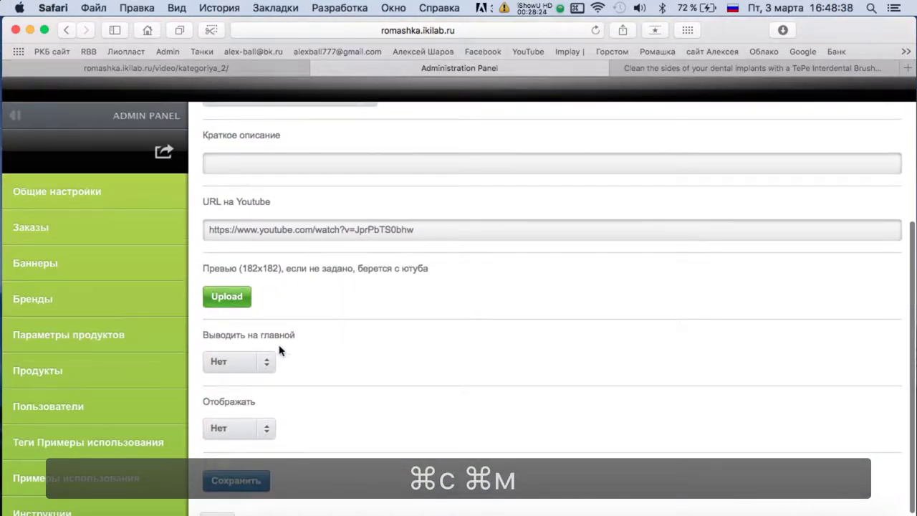
left_click(224, 422)
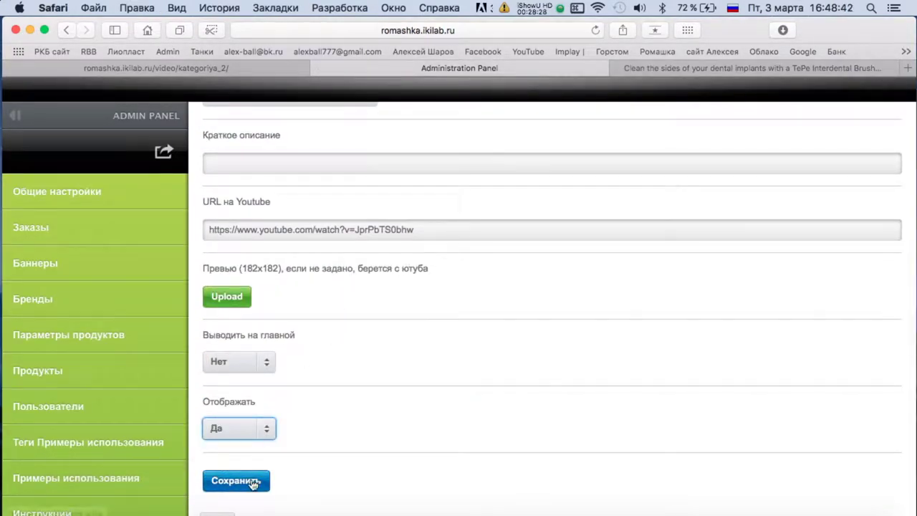
left_click(252, 484)
Add the YouTube description to Краткое описание and save the entry again.
key("ctrl+Tab")
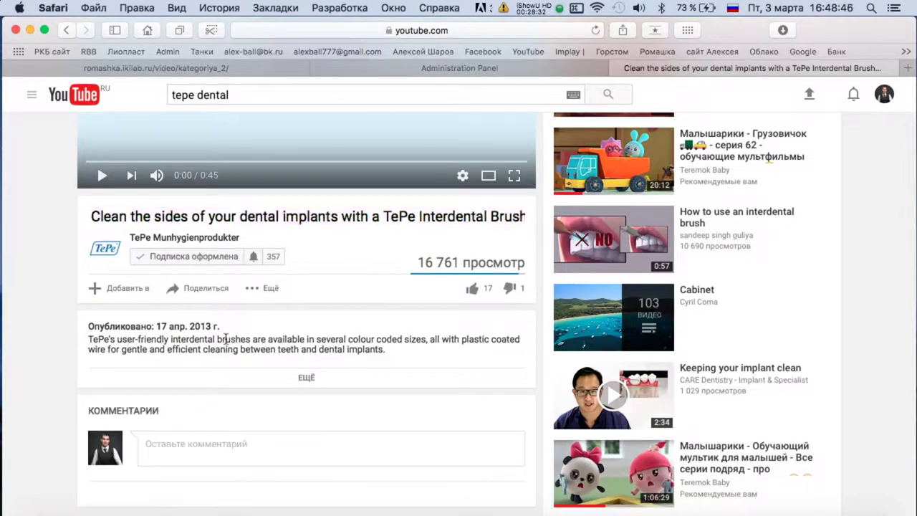
triple_click(226, 338)
key("super+c")
left_click(353, 72)
left_click(292, 169)
key("super+v")
left_click(236, 467)
Start another new video entry and open the TePe channel's video list.
left_click(215, 180)
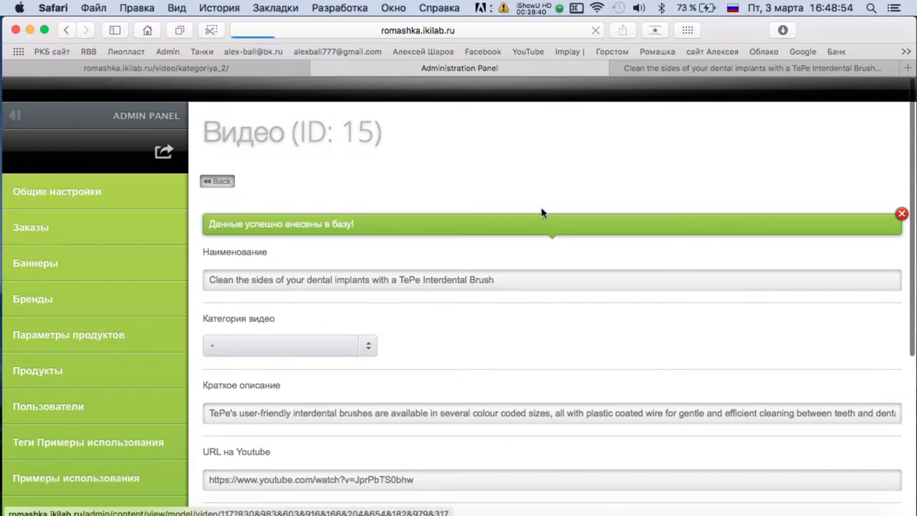
left_click(248, 182)
key("ctrl+Tab")
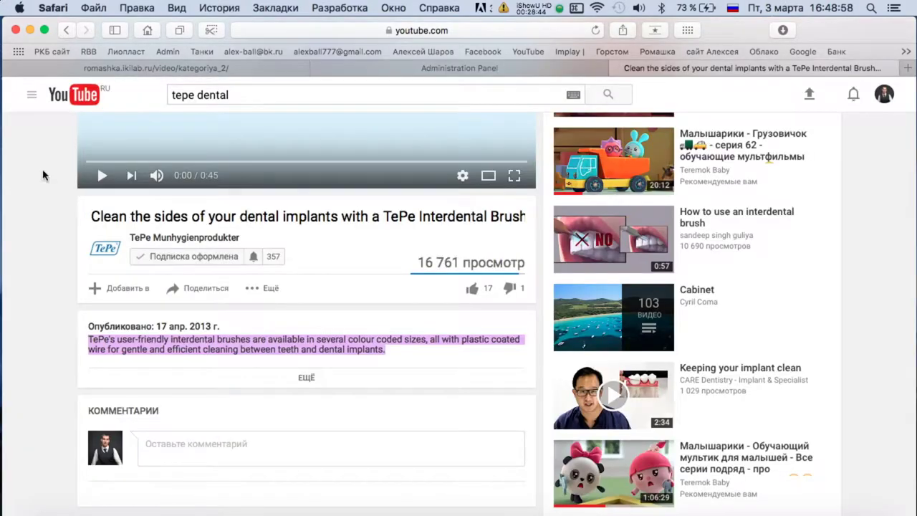
left_click(67, 31)
Open the 'Clean the outside of your dental implants with TePe Implant Brush' video and select its URL.
scroll(592, 372, "down", 8)
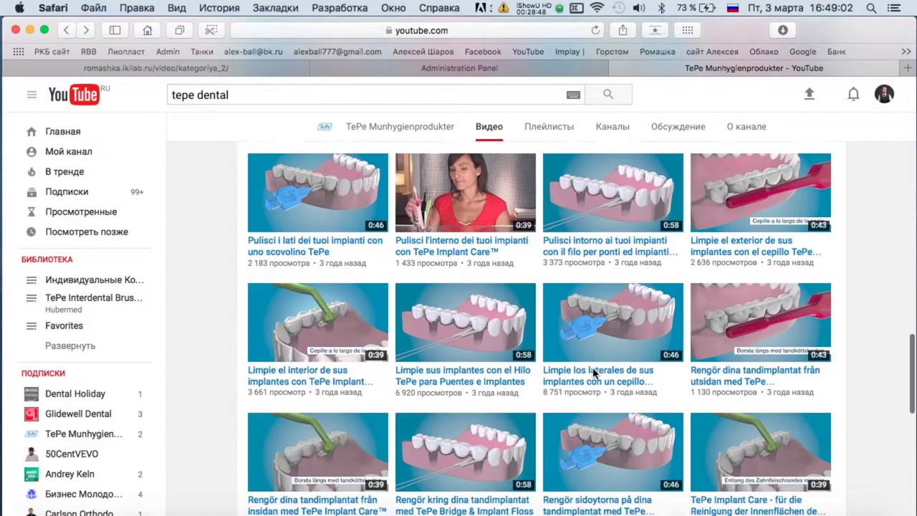
scroll(592, 373, "down", 2)
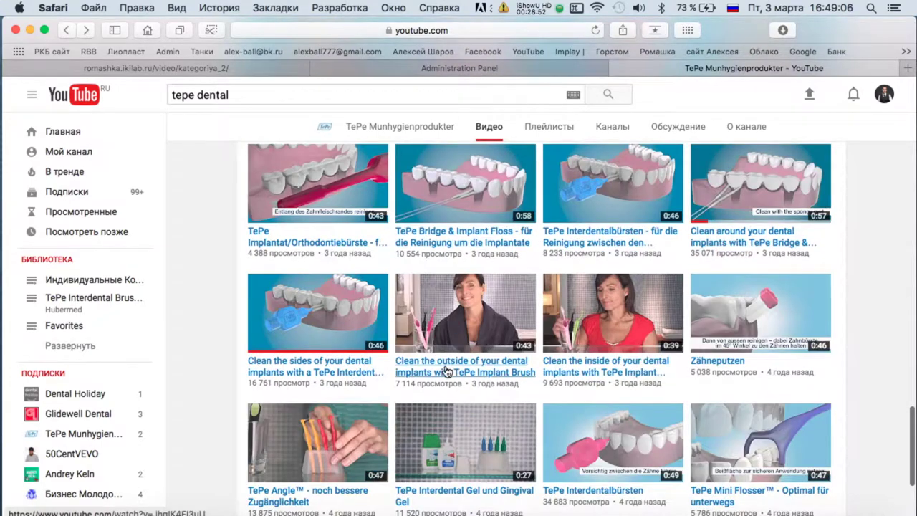
left_click(446, 371)
left_click(510, 29)
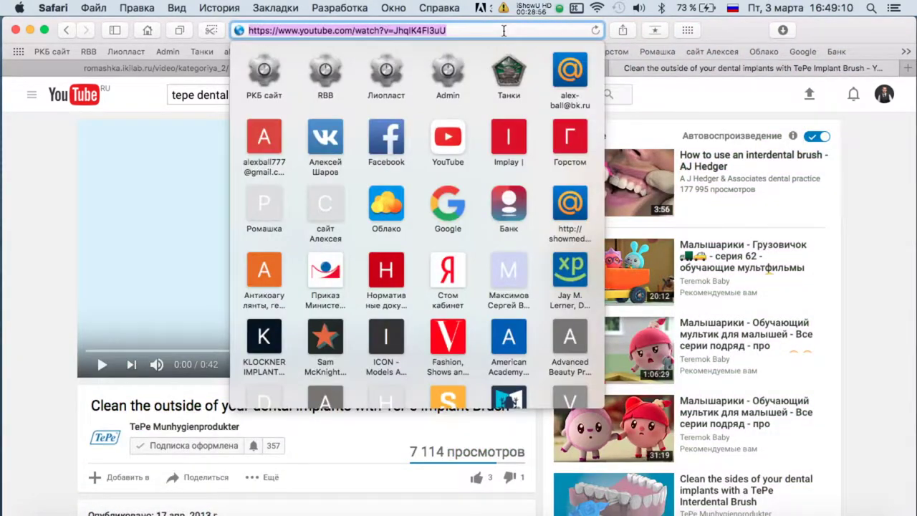
left_click(606, 73)
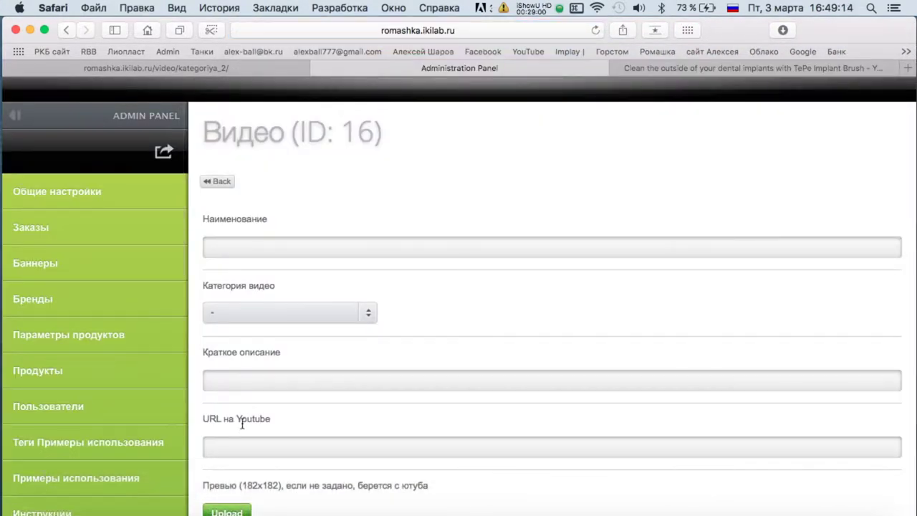
key("ctrl+Tab")
Copy the video title and description, pasting the description into Краткое описание of entry 16.
triple_click(212, 405)
key("super+c")
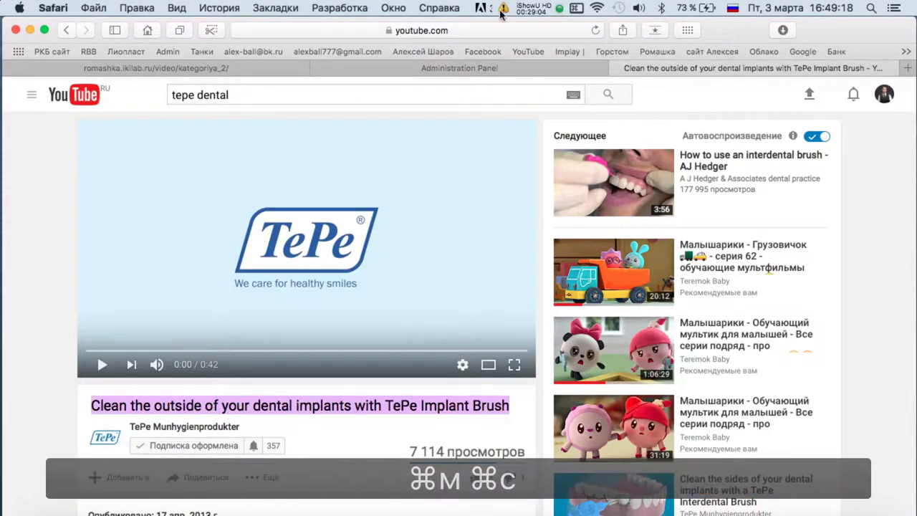
left_click(493, 68)
left_click(714, 66)
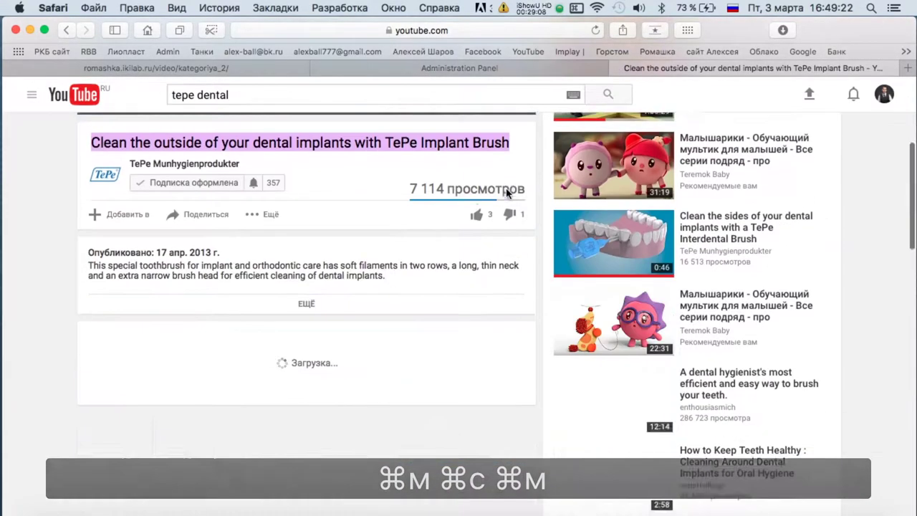
triple_click(300, 256)
left_click(454, 67)
left_click(266, 379)
key("super+v")
Set Отображать to Да and save video entry 16.
scroll(262, 384, "down", 4)
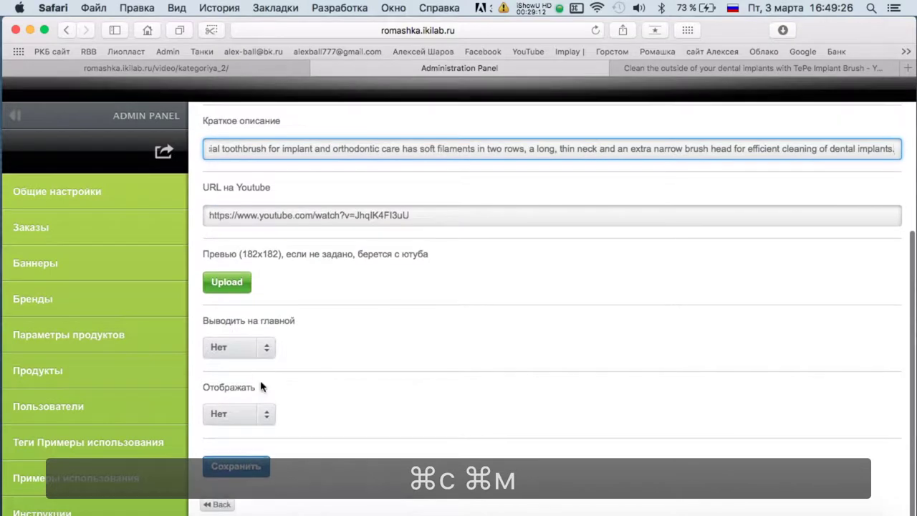
left_click(238, 414)
left_click(239, 401)
left_click(231, 466)
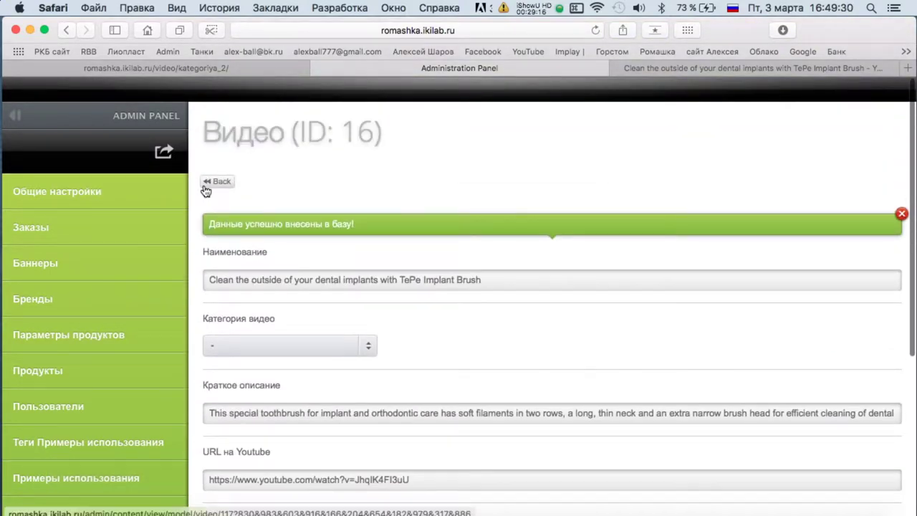
Start a new video entry and load more of the TePe channel's videos.
left_click(208, 182)
left_click(247, 179)
left_click(631, 68)
scroll(239, 139, "up", 5)
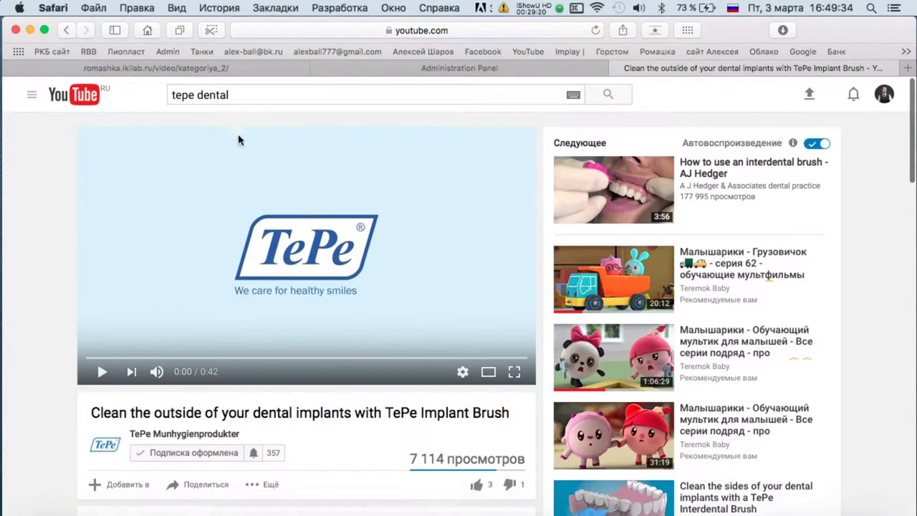
key("super+bracketleft")
left_click(544, 358)
Open the 'Clean the inside of your dental implants with TePe Implant Care™' video and copy its URL for entry 17.
scroll(611, 338, "down", 10)
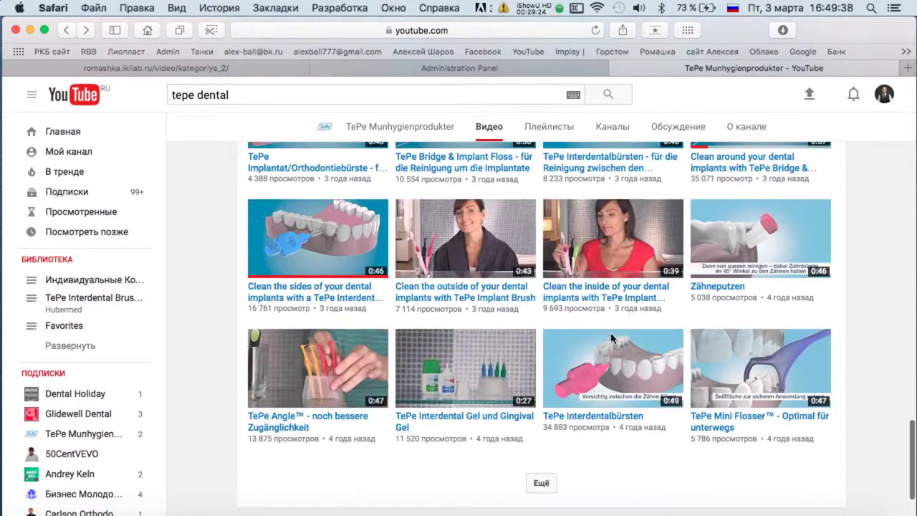
left_click(619, 305)
left_click(590, 68)
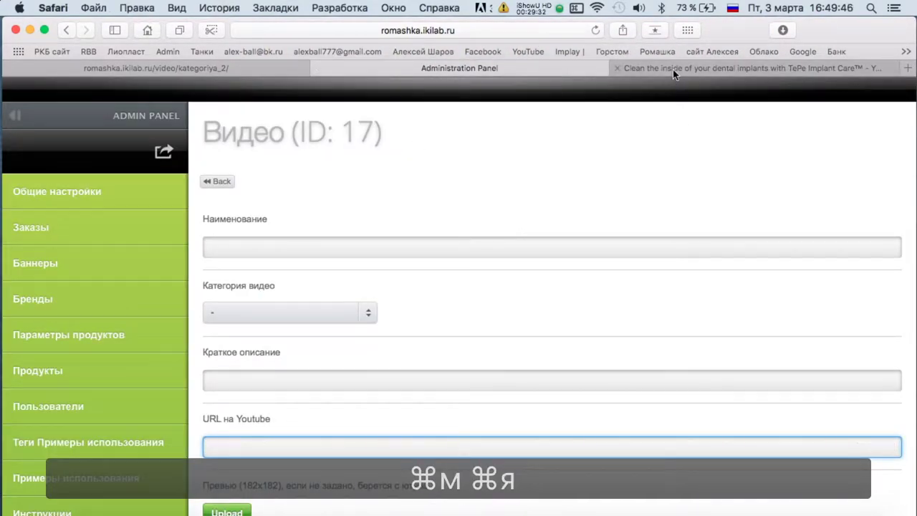
left_click(672, 70)
left_click(477, 31)
key("super+c")
left_click(607, 69)
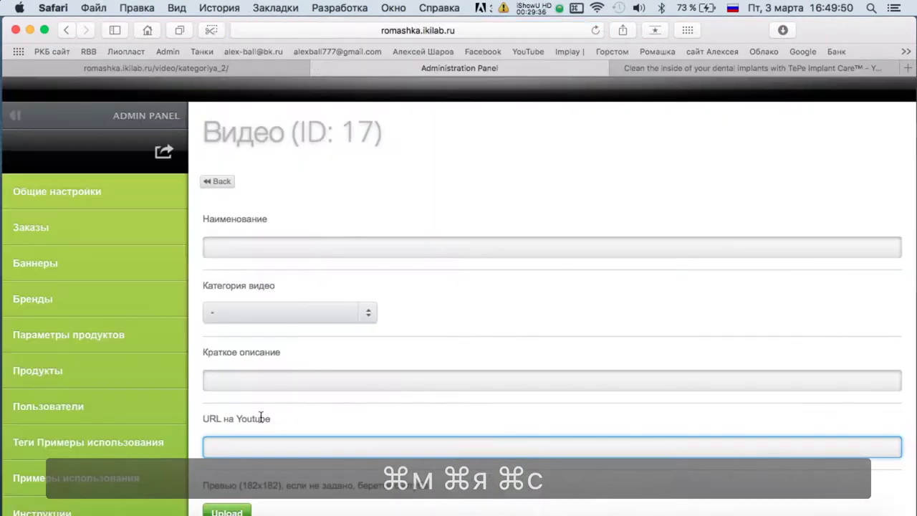
Copy the video title and description, pasting the description into Краткое описание.
left_click(655, 71)
triple_click(250, 344)
key("super+c")
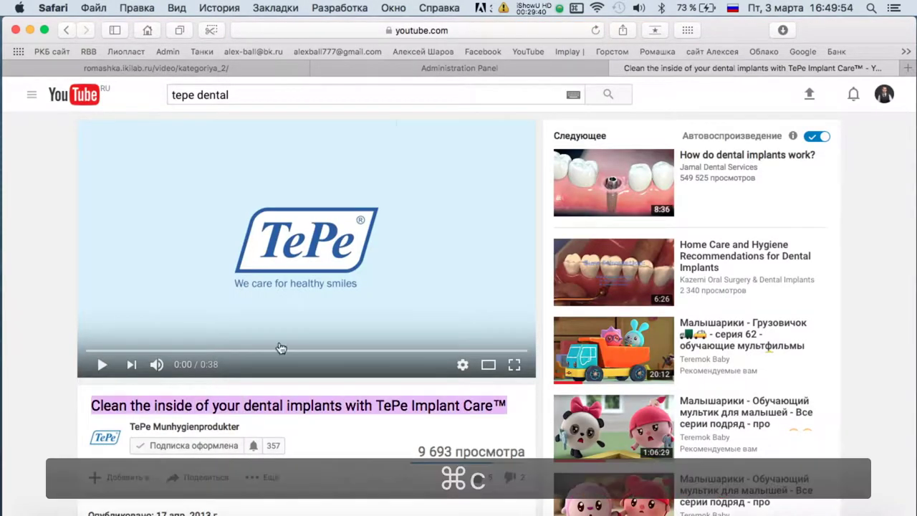
left_click(440, 72)
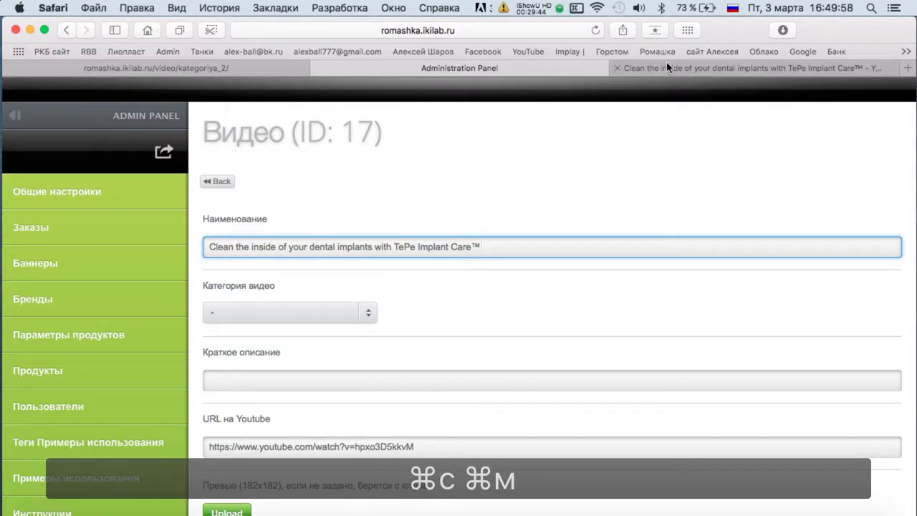
left_click(666, 67)
triple_click(215, 267)
key("super+c")
left_click(435, 70)
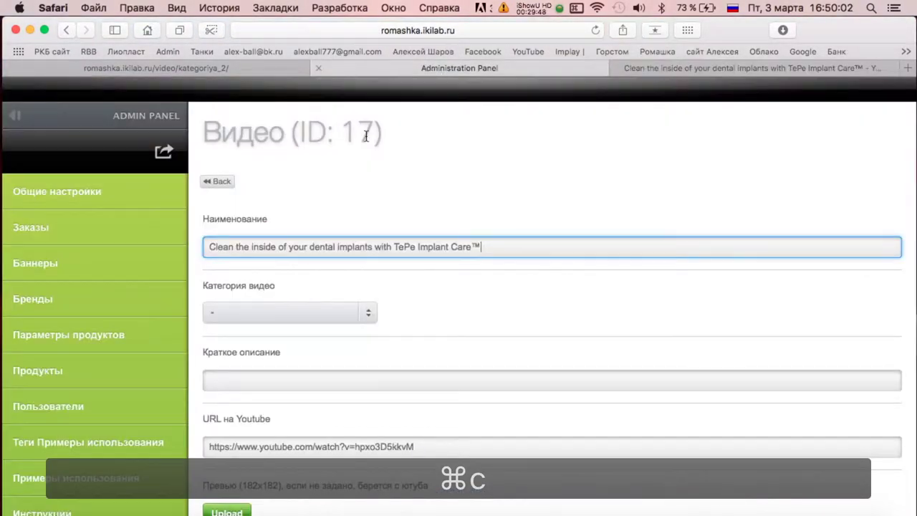
left_click(264, 385)
key("super+v")
Save entry 17 and return to the Видео list before switching back to YouTube.
scroll(409, 327, "down", 5)
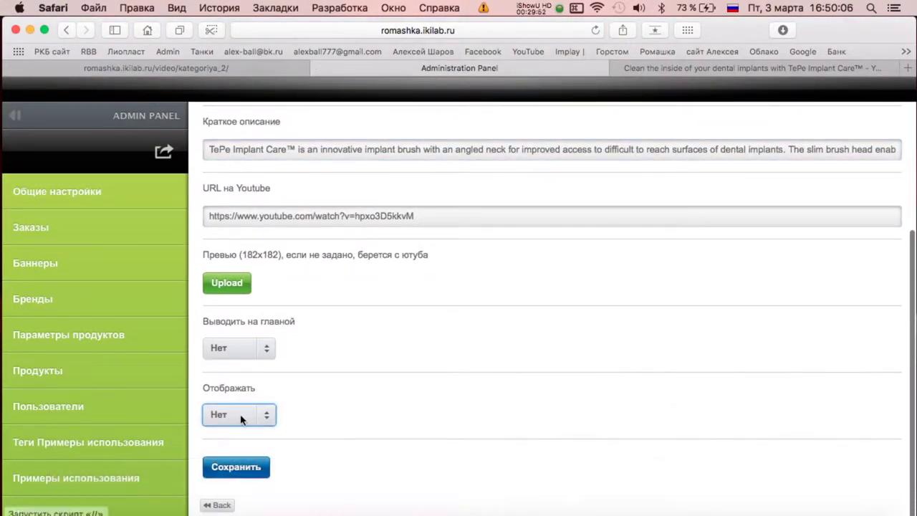
left_click(230, 467)
left_click(217, 158)
scroll(527, 279, "down", 10)
scroll(527, 280, "down", 3)
scroll(523, 275, "up", 15)
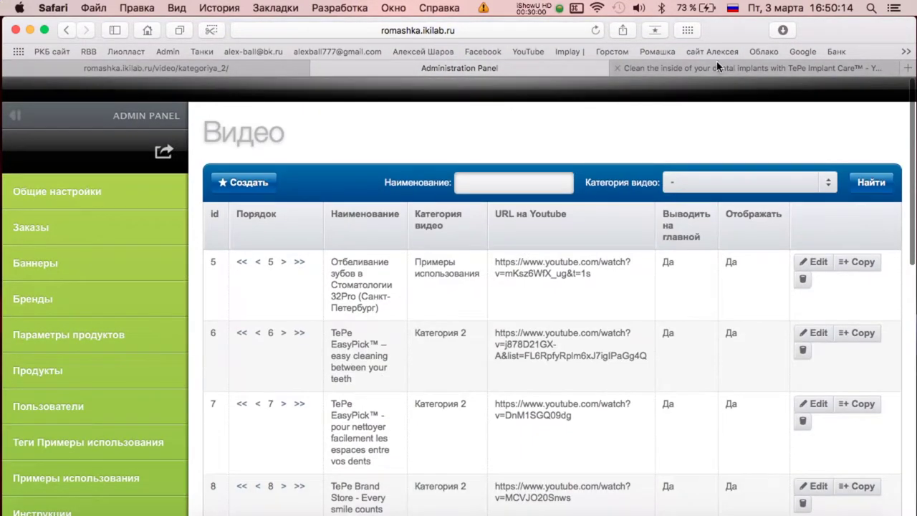
key("ctrl+Tab")
Return to the TePe channel's videos and load all older videos with Ещё, scrolling to the end of the grid.
left_click(69, 33)
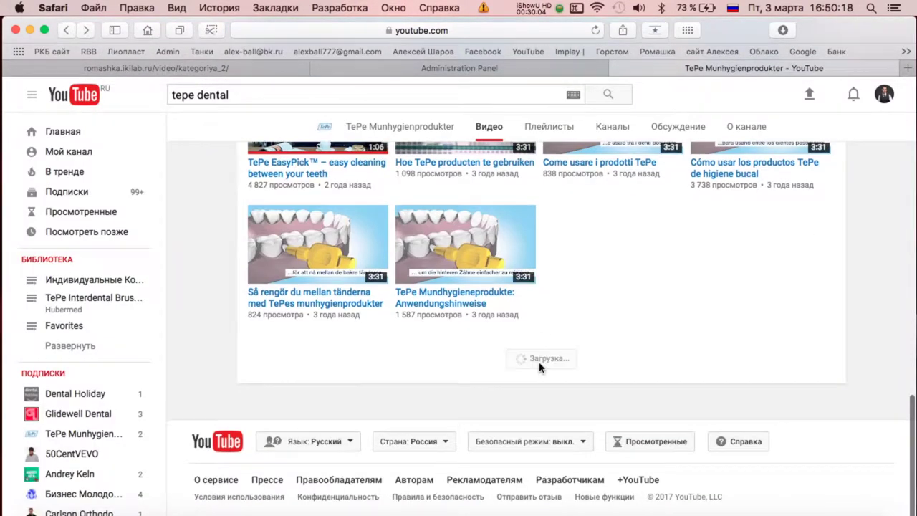
left_click(540, 360)
scroll(541, 358, "down", 5)
scroll(645, 300, "up", 2)
scroll(466, 419, "down", 1)
scroll(756, 390, "down", 3)
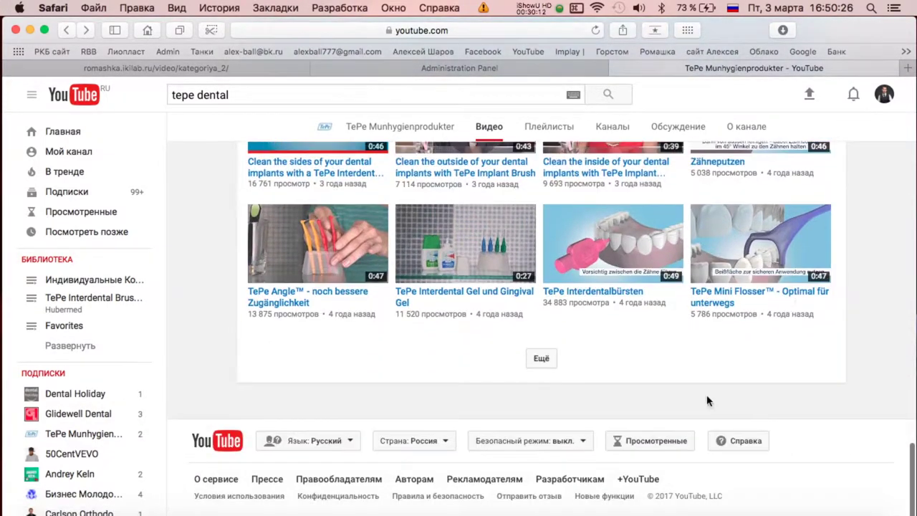
left_click(544, 360)
scroll(704, 349, "down", 2)
scroll(704, 349, "down", 1)
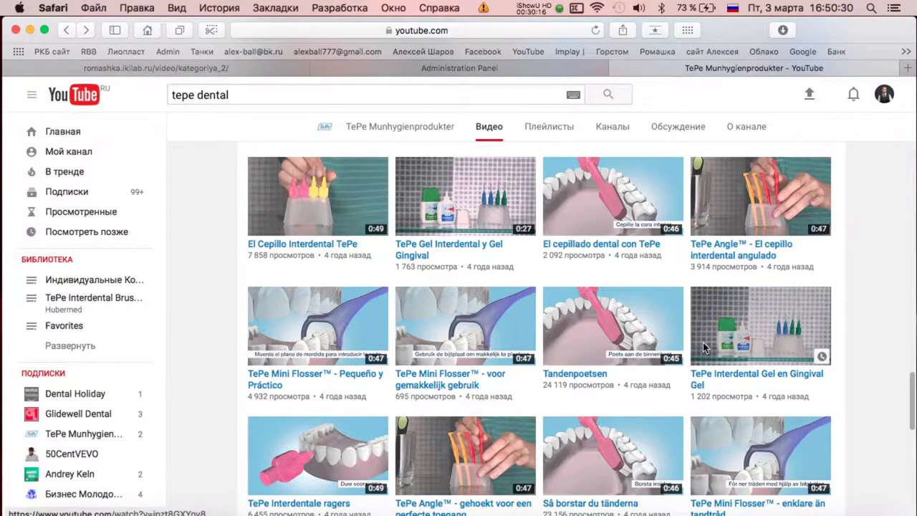
scroll(702, 347, "down", 5)
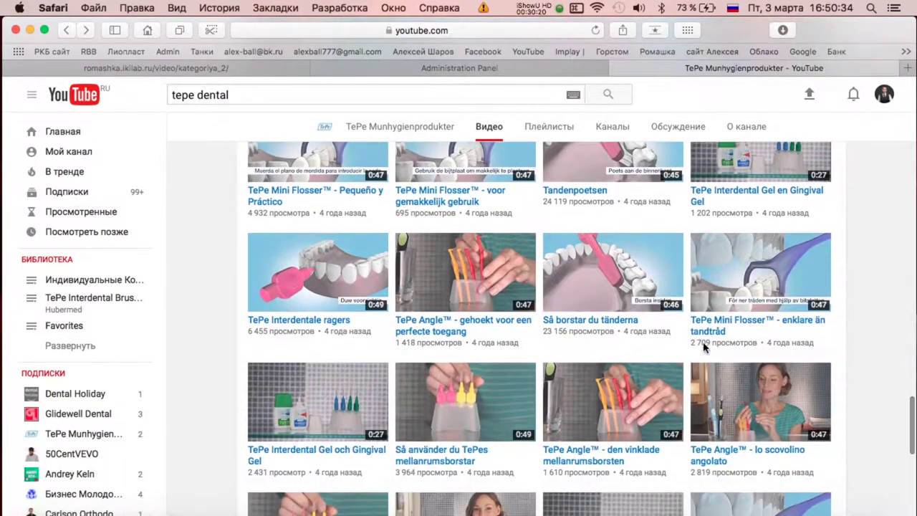
scroll(702, 347, "down", 5)
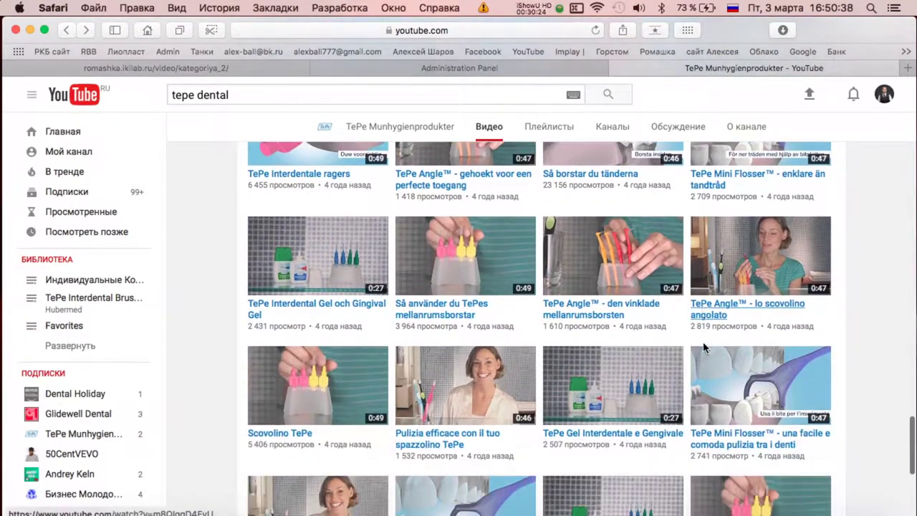
scroll(704, 349, "down", 4)
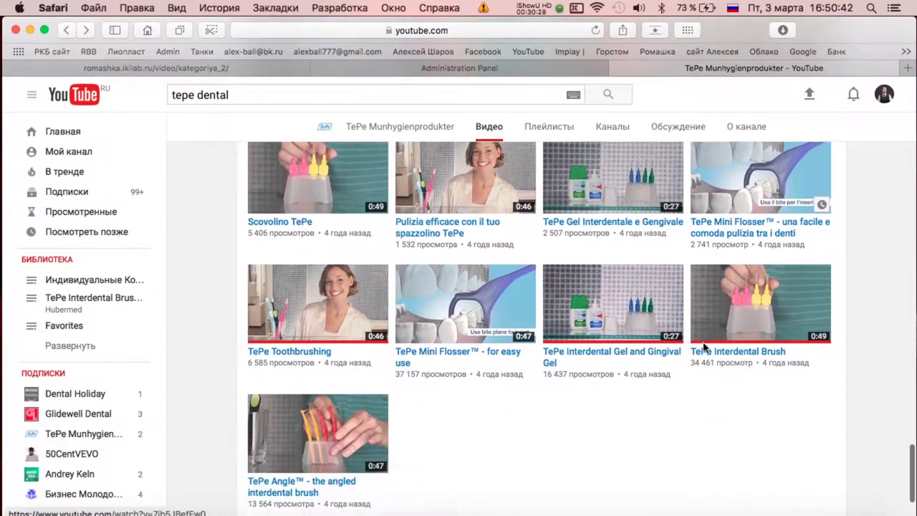
scroll(702, 343, "down", 2)
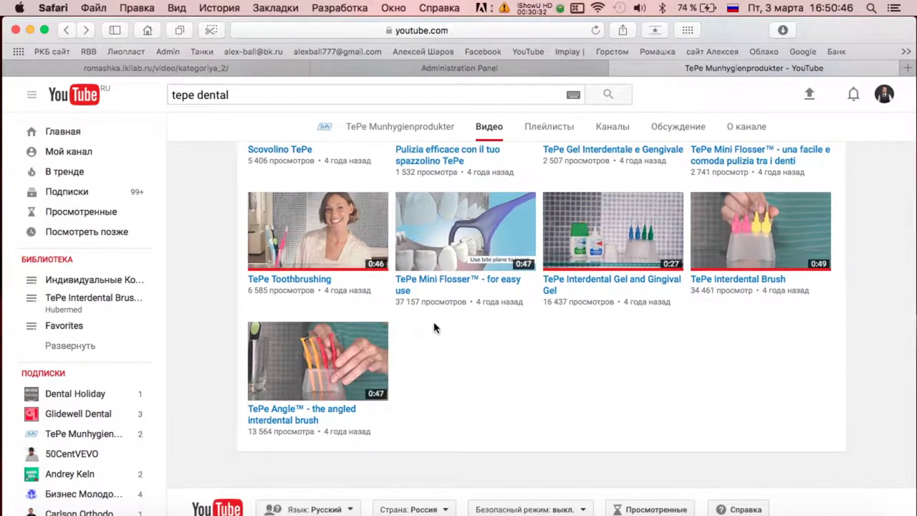
Start a new video entry with the TePe Interdental Gel and Gingival Gel video's YouTube URL.
left_click(590, 284)
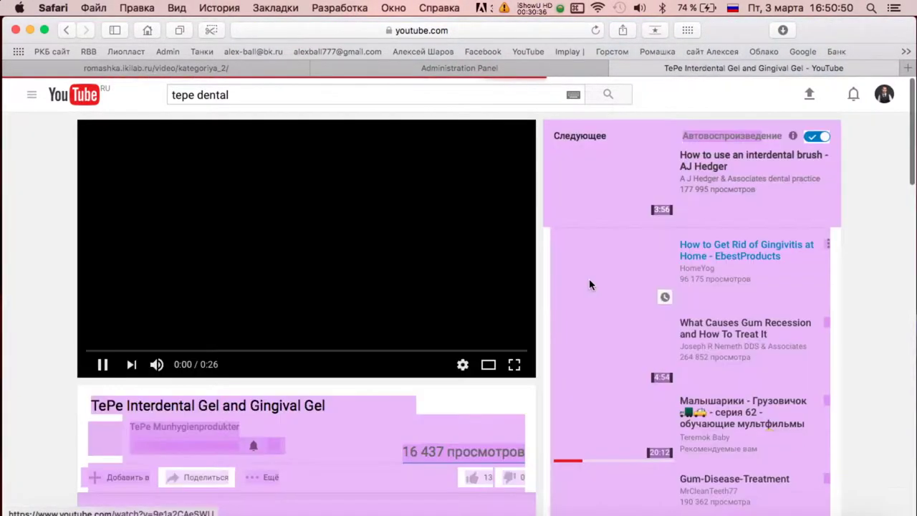
left_click(474, 30)
key("super+c")
left_click(456, 70)
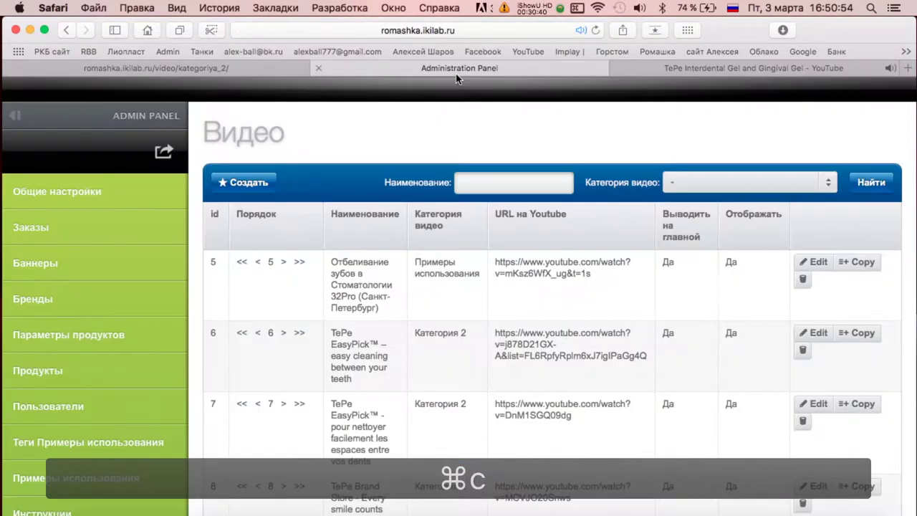
left_click(271, 184)
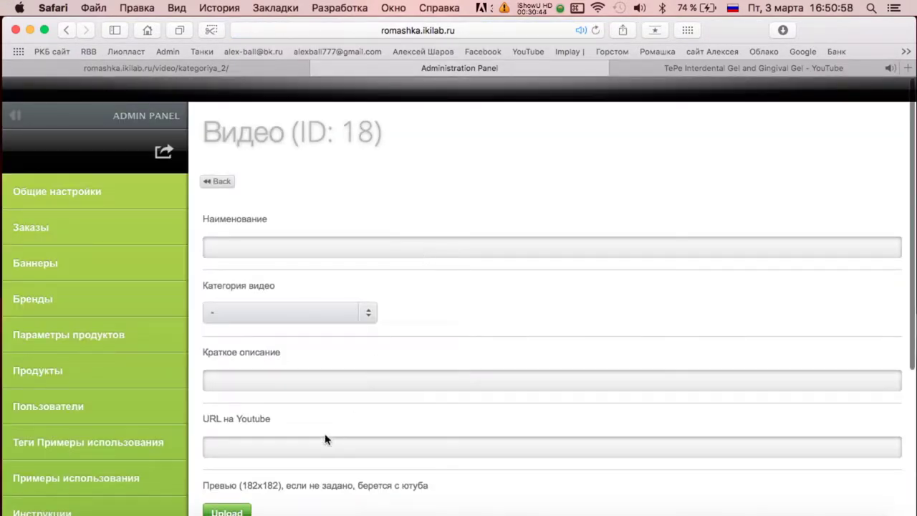
key("super+v")
Copy the gel video's title into the entry's name field.
left_click(663, 69)
triple_click(249, 400)
key("super+c")
left_click(335, 71)
left_click(256, 247)
key("super+v")
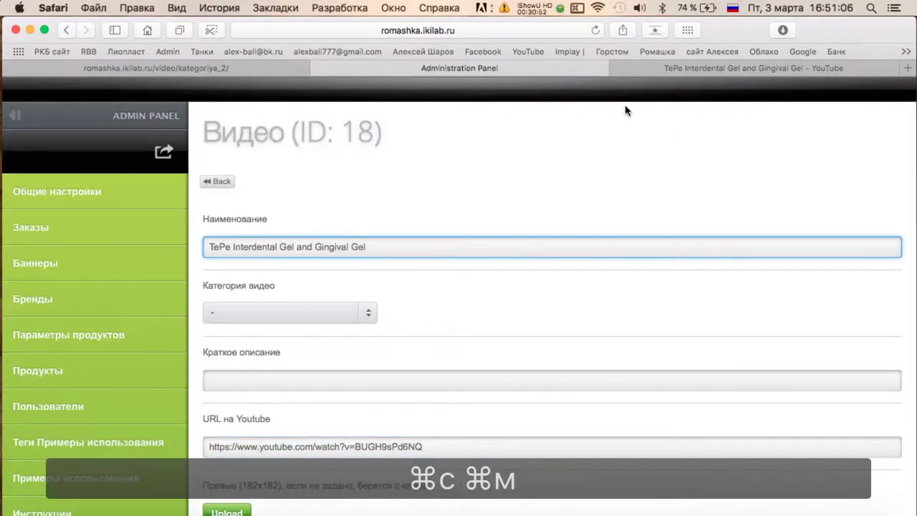
Copy the gel video's description into the entry's short description field.
left_click(753, 68)
scroll(385, 239, "down", 5)
triple_click(215, 227)
key("super+c")
left_click(459, 69)
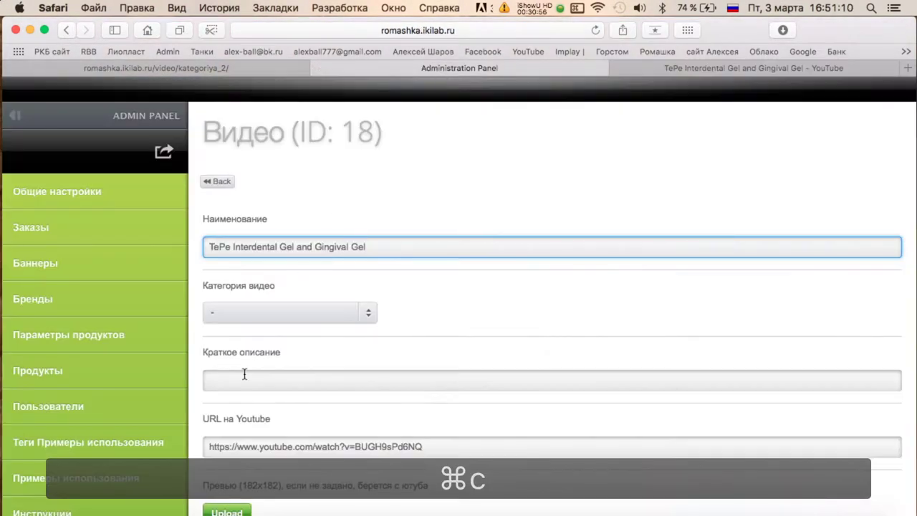
left_click(242, 380)
key("super+v")
Set Отображать to Да and save the new gel video entry.
scroll(343, 394, "down", 5)
left_click(260, 411)
left_click(214, 448)
scroll(452, 351, "up", 2)
scroll(451, 352, "up", 3)
left_click(222, 180)
Return to the TePe channel's video list on YouTube.
key("ctrl+Tab")
scroll(735, 258, "up", 2)
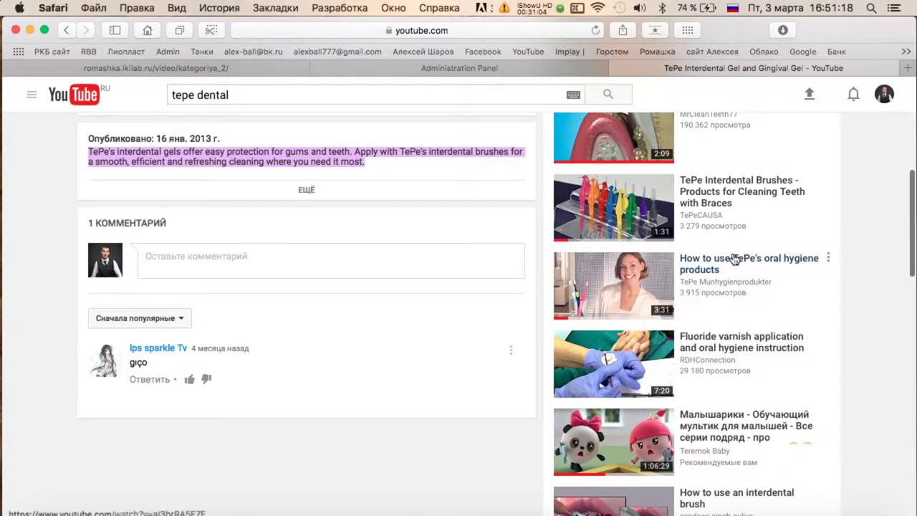
left_click(66, 30)
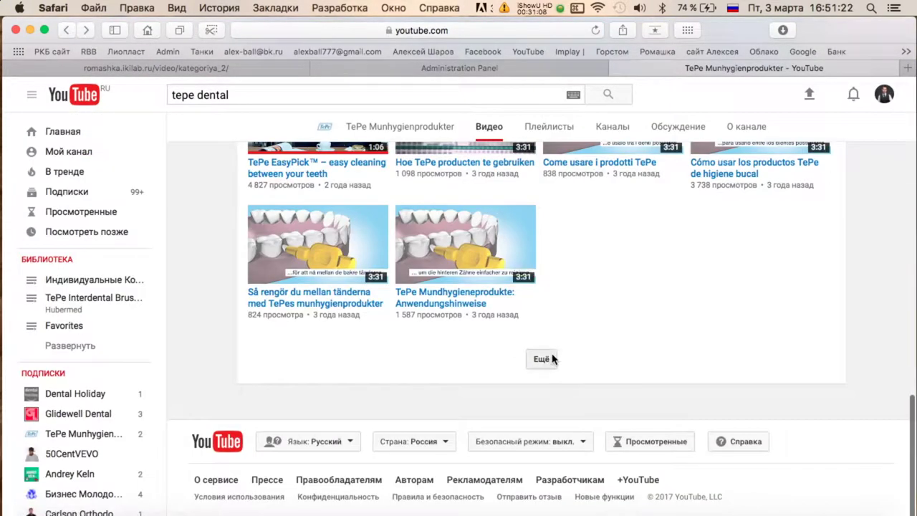
Load more channel videos and open the TePe Interdental Brush video.
left_click(542, 359)
scroll(552, 365, "down", 10)
scroll(557, 338, "down", 5)
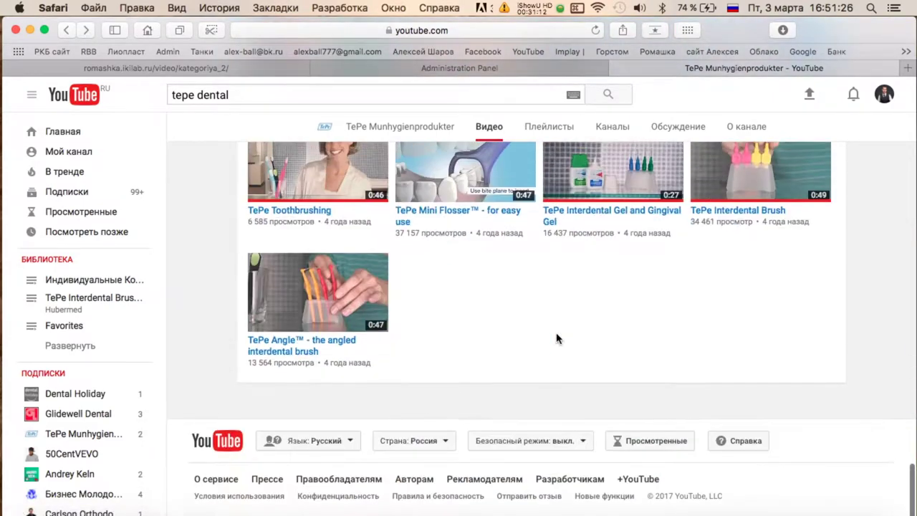
scroll(766, 190, "up", 3)
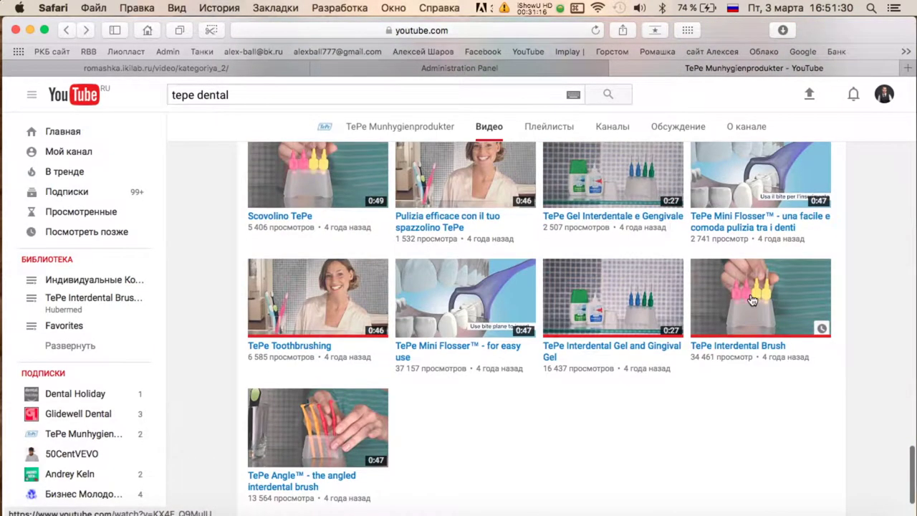
left_click(752, 300)
Start another new video entry with the Interdental Brush video's YouTube URL.
key("super+c")
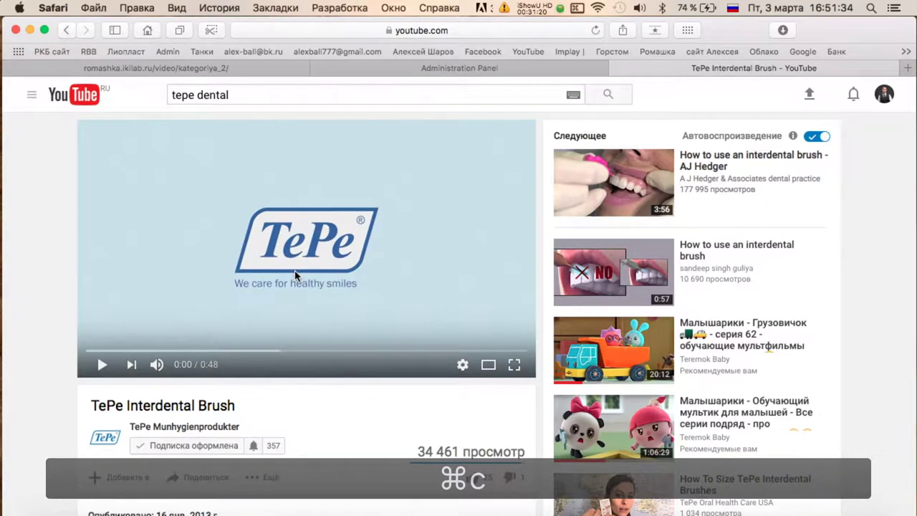
left_click(485, 29)
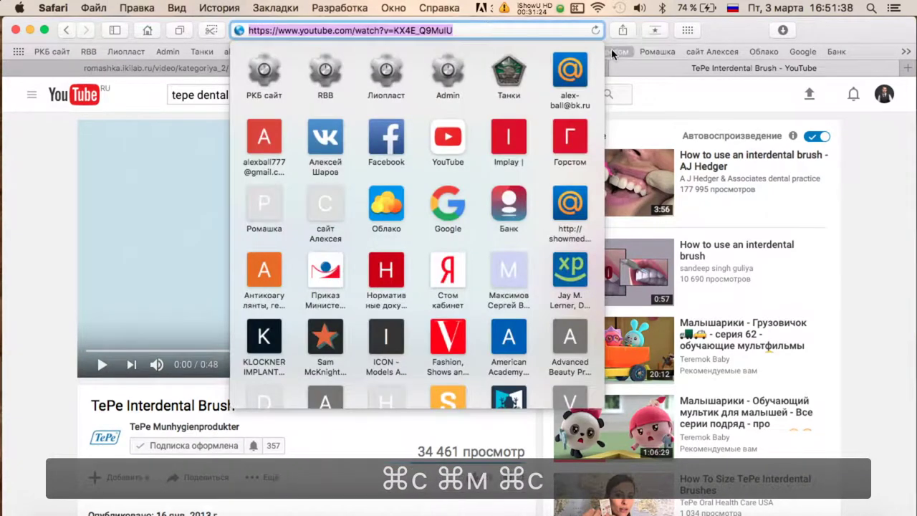
left_click(605, 68)
left_click(241, 180)
scroll(245, 412, "down", 4)
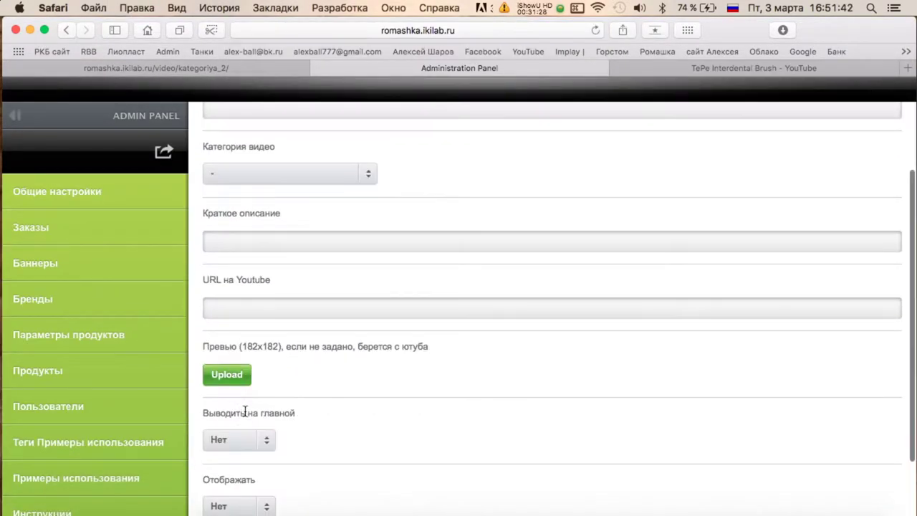
left_click(247, 309)
key("super+v")
Copy the Interdental Brush video's title into the entry's name field.
left_click(656, 69)
triple_click(191, 403)
key("super+c")
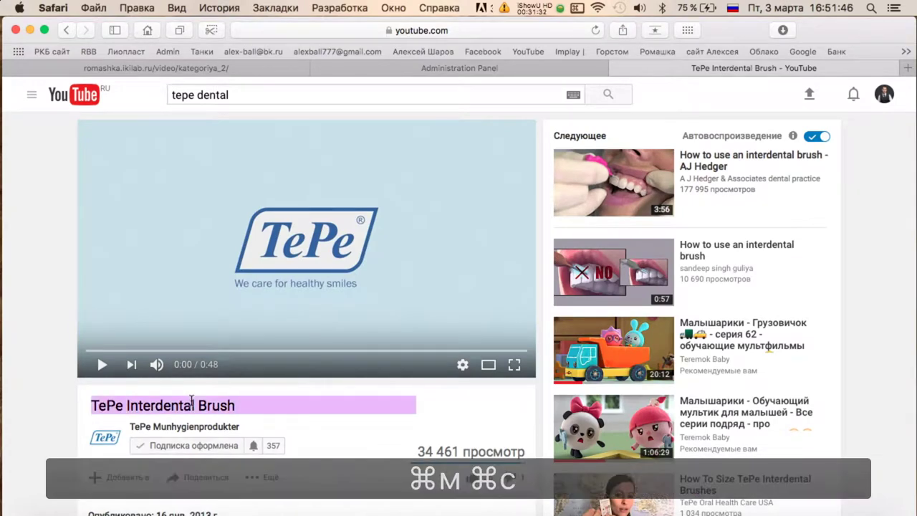
left_click(422, 68)
left_click(277, 181)
key("super+v")
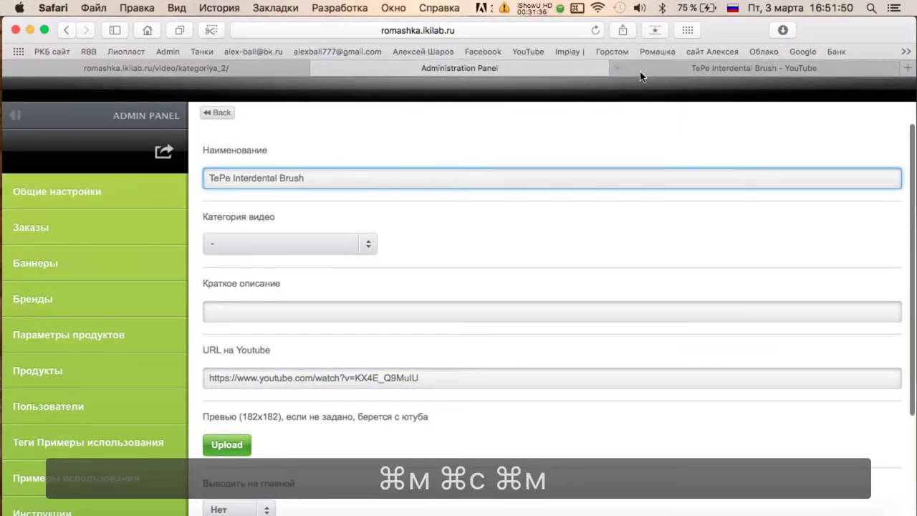
Paste the video's description into the entry, then open its tepe.com product link.
left_click(641, 71)
scroll(328, 302, "down", 1)
triple_click(308, 310)
key("super+c")
left_click(420, 67)
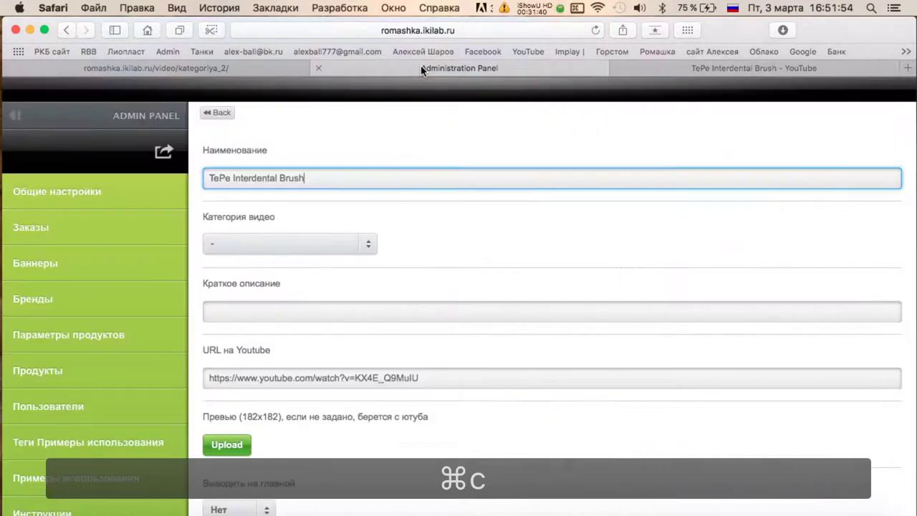
key("super+v")
left_click(655, 68)
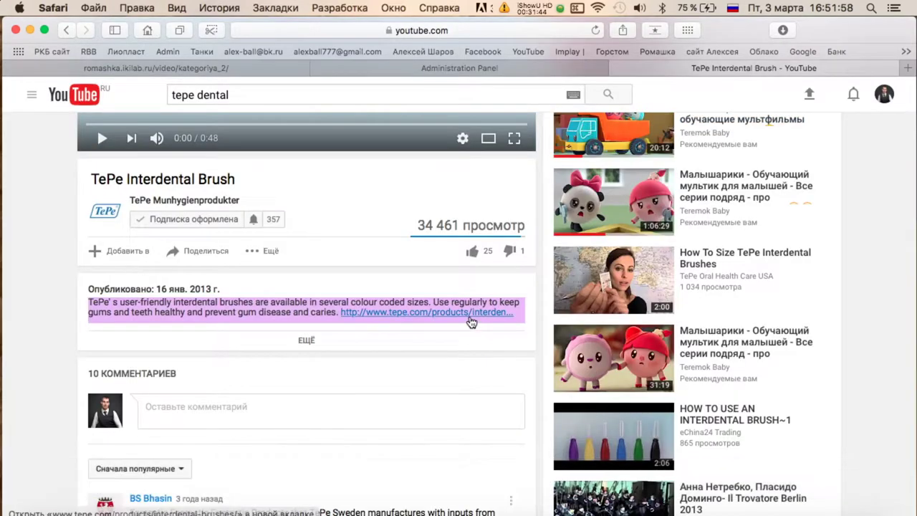
left_click(466, 321)
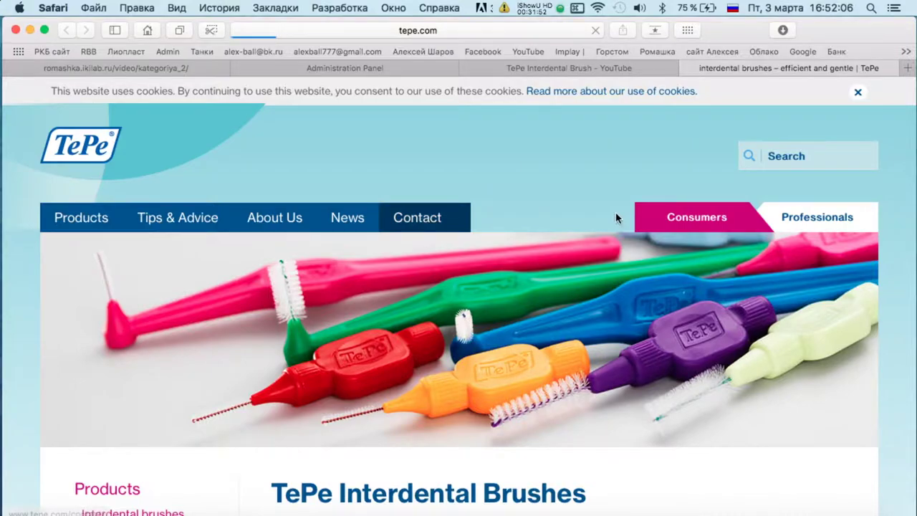
Browse the tepe.com page and go to the TePe Worldwide distributors page.
scroll(615, 215, "down", 5)
scroll(615, 219, "down", 10)
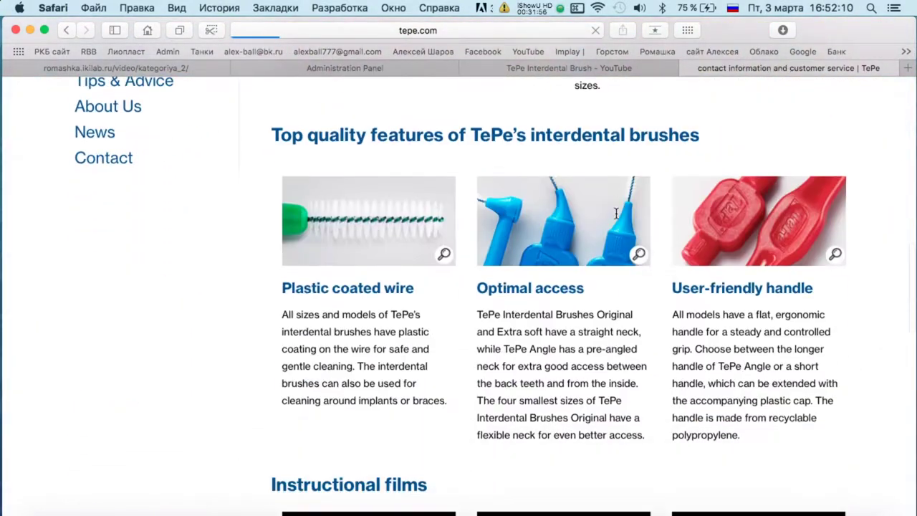
scroll(345, 294, "down", 3)
scroll(689, 217, "down", 8)
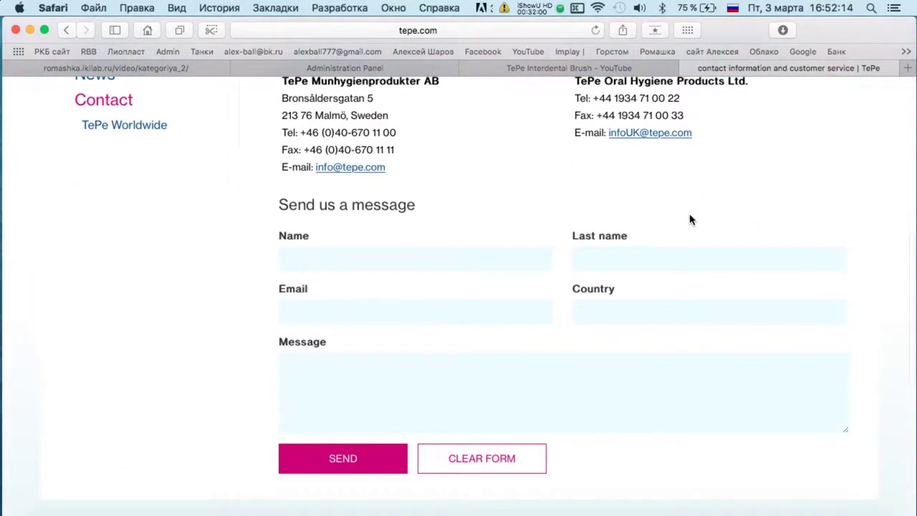
scroll(485, 357, "up", 8)
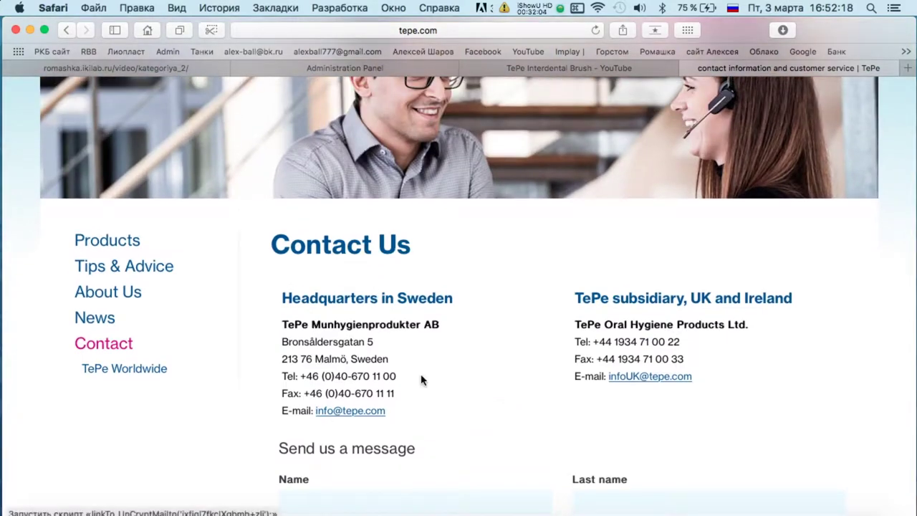
scroll(348, 421, "up", 5)
scroll(155, 275, "down", 12)
scroll(137, 236, "up", 5)
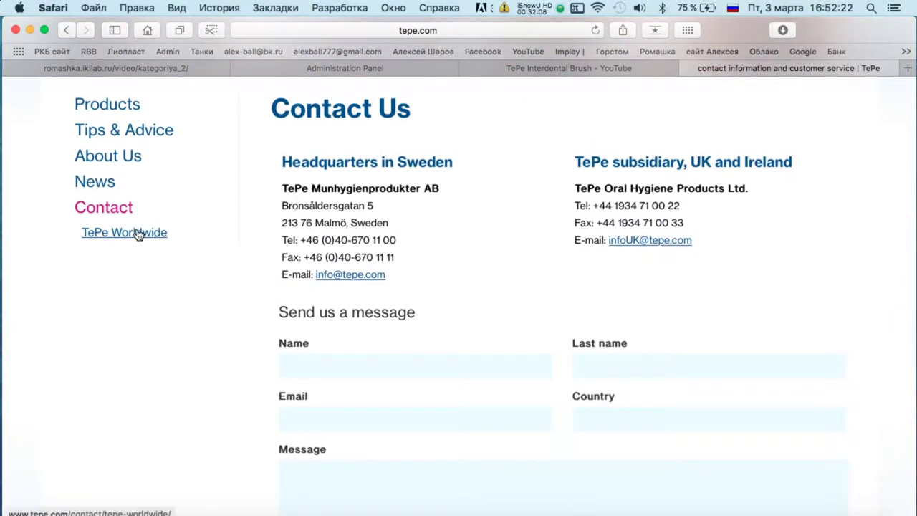
left_click(135, 234)
scroll(623, 254, "down", 3)
scroll(622, 252, "down", 10)
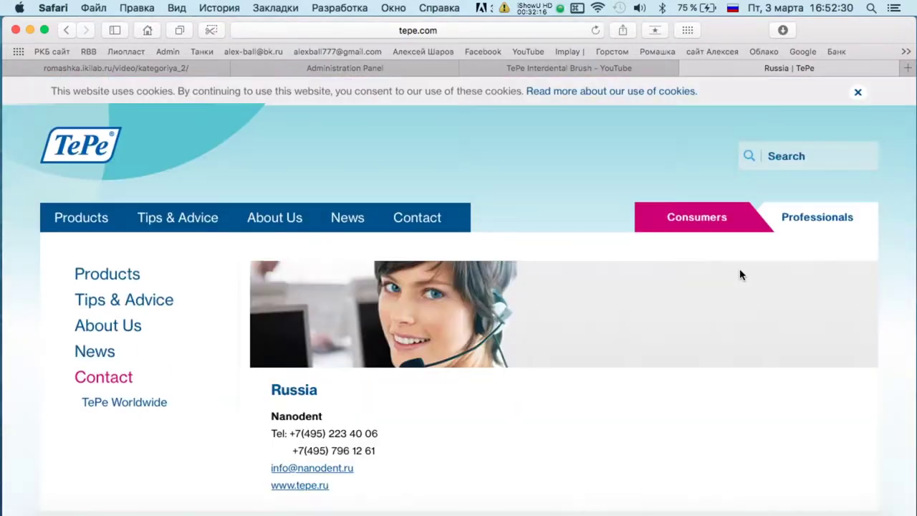
scroll(399, 318, "down", 3)
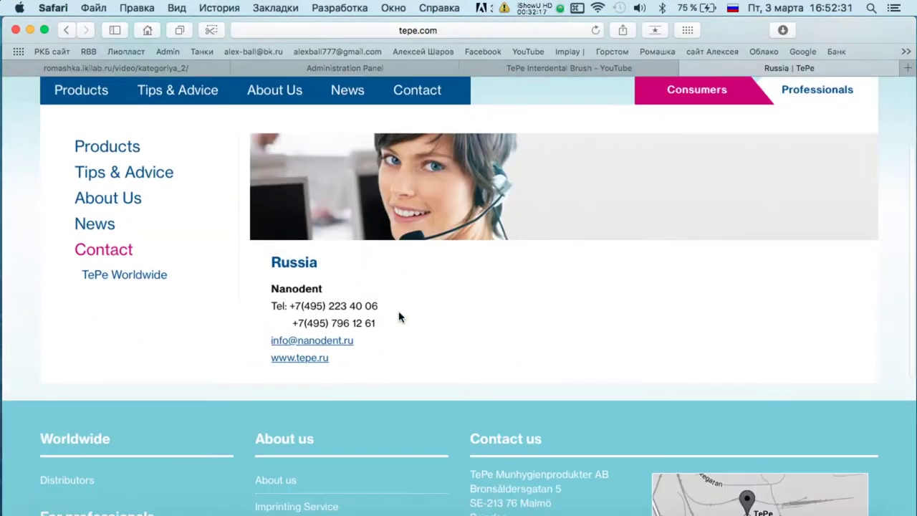
left_click(319, 360, "super")
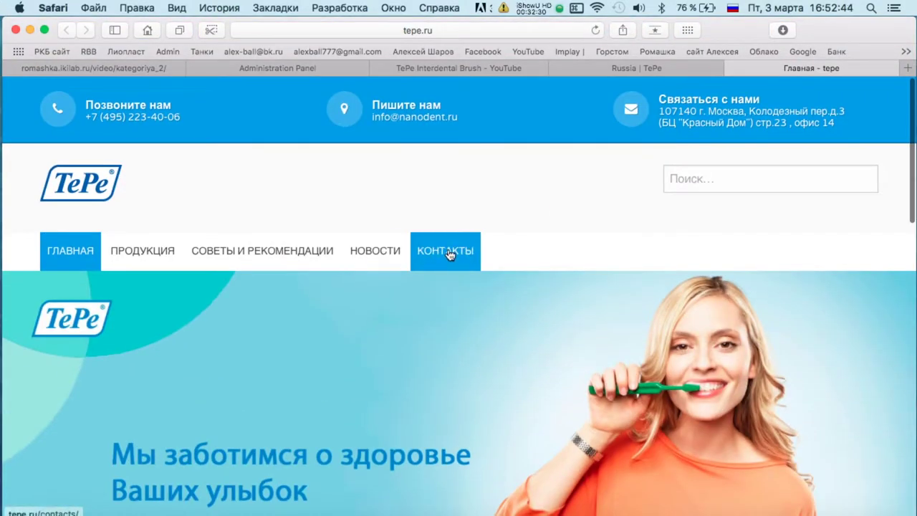
Review the КОНТАКТЫ page on tepe.ru.
left_click(449, 254)
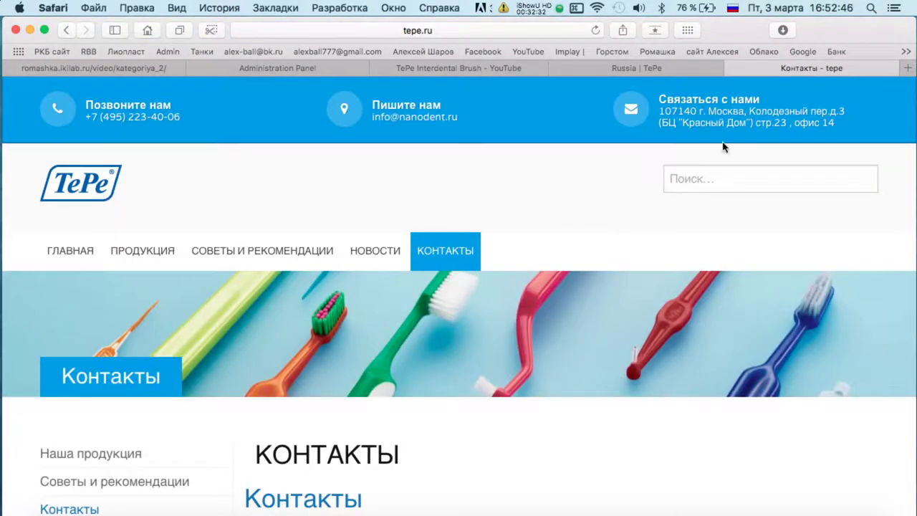
scroll(721, 147, "down", 5)
scroll(367, 287, "down", 1)
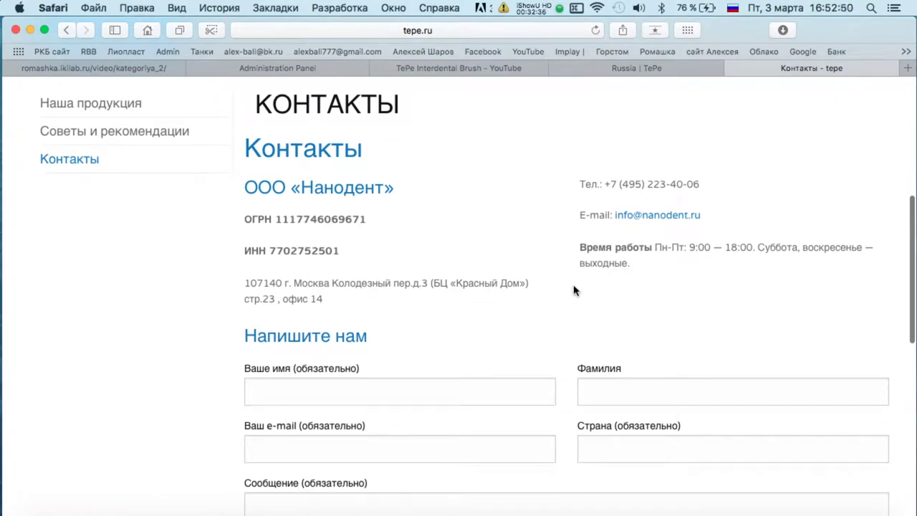
scroll(573, 290, "up", 5)
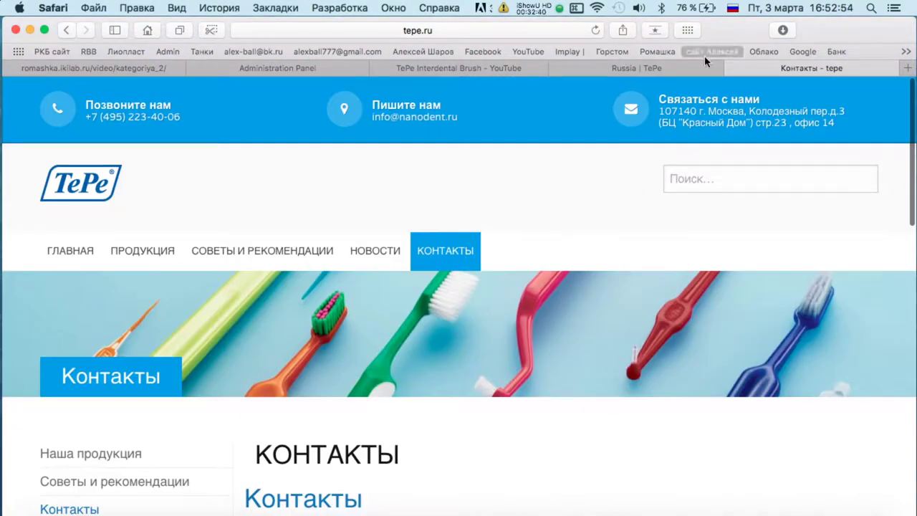
Close the tepe.ru and Russia | TePe tabs, back to the Interdental Brush video.
left_click(731, 67)
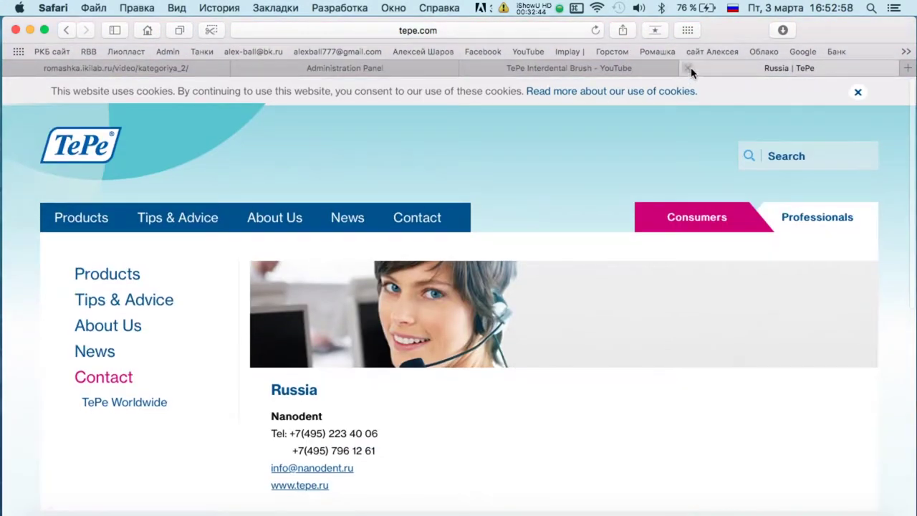
left_click(686, 68)
scroll(254, 267, "down", 5)
scroll(255, 267, "up", 10)
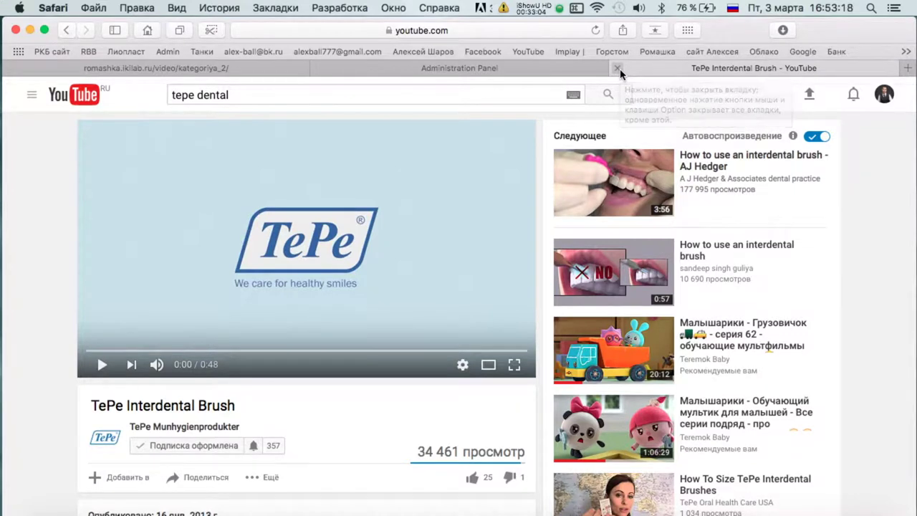
Set Отображать to Да on the Interdental Brush entry and save it.
left_click(566, 69)
left_click(626, 72)
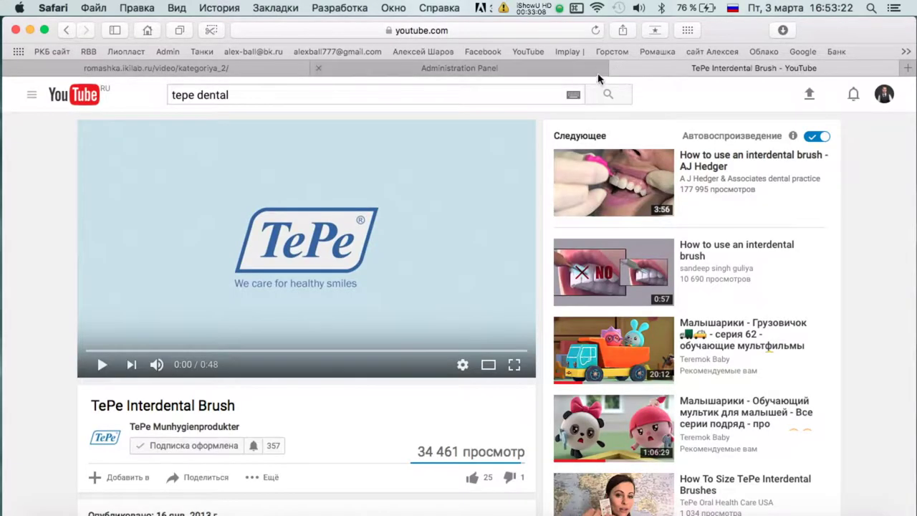
key("ctrl+Up")
left_click(349, 248)
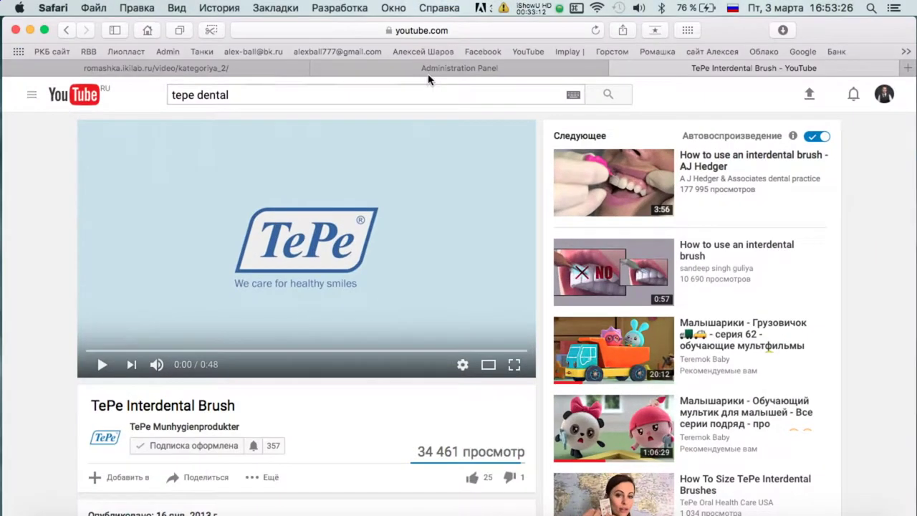
left_click(433, 70)
scroll(323, 356, "down", 3)
left_click(242, 466)
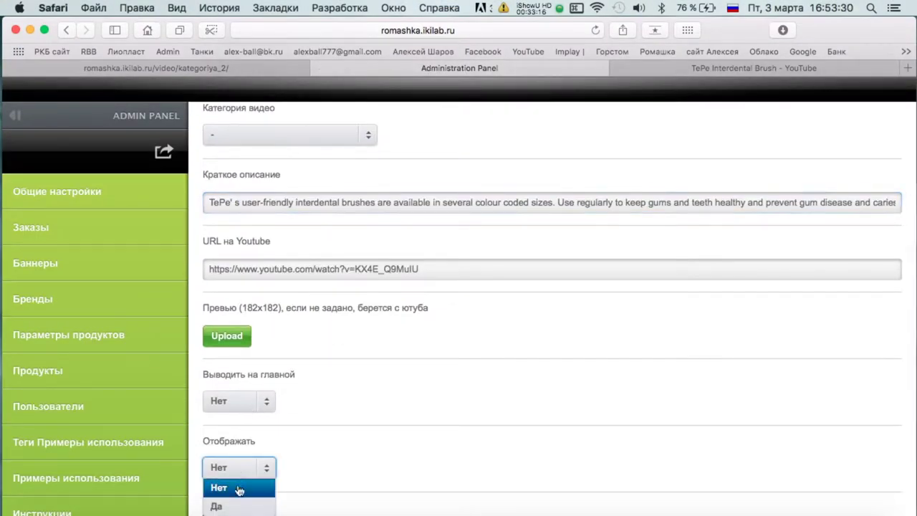
left_click(222, 504)
scroll(449, 319, "down", 2)
left_click(236, 466)
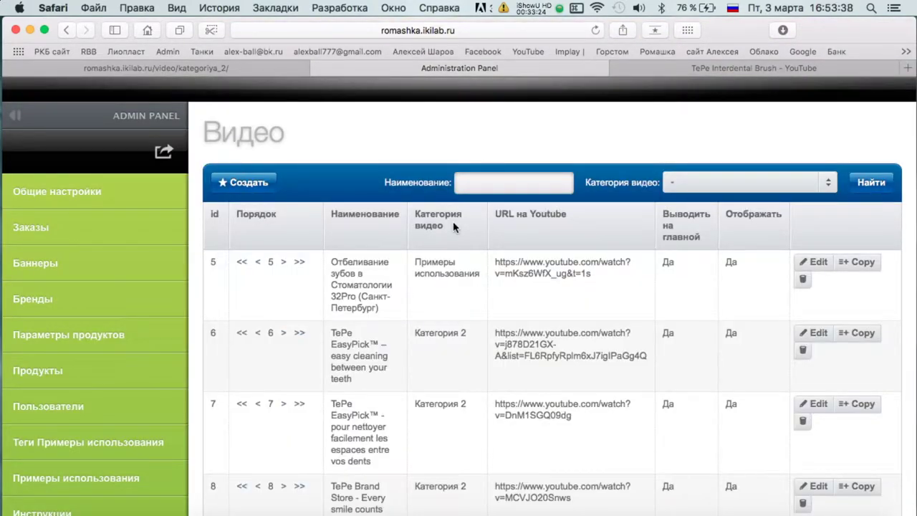
Delete the French TePe EasyPick entry in row 7, then return to the channel's YouTube videos.
left_click(802, 420)
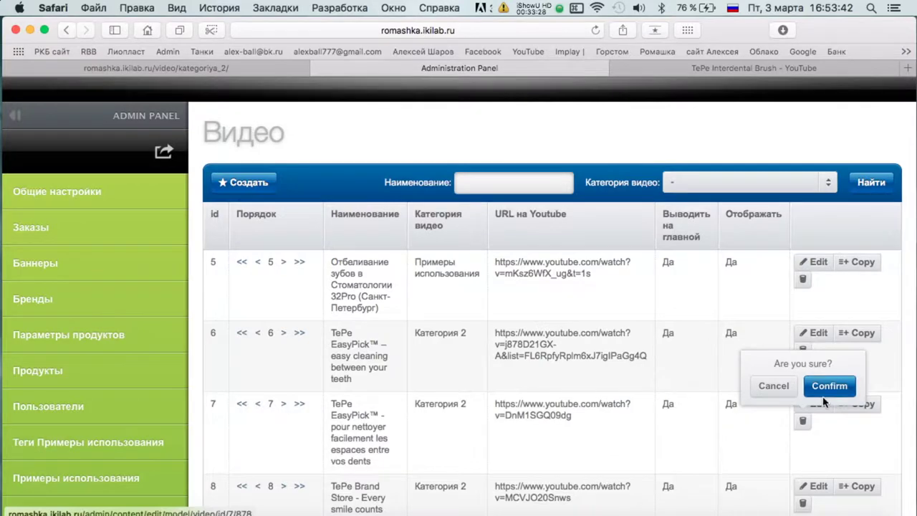
scroll(387, 370, "down", 10)
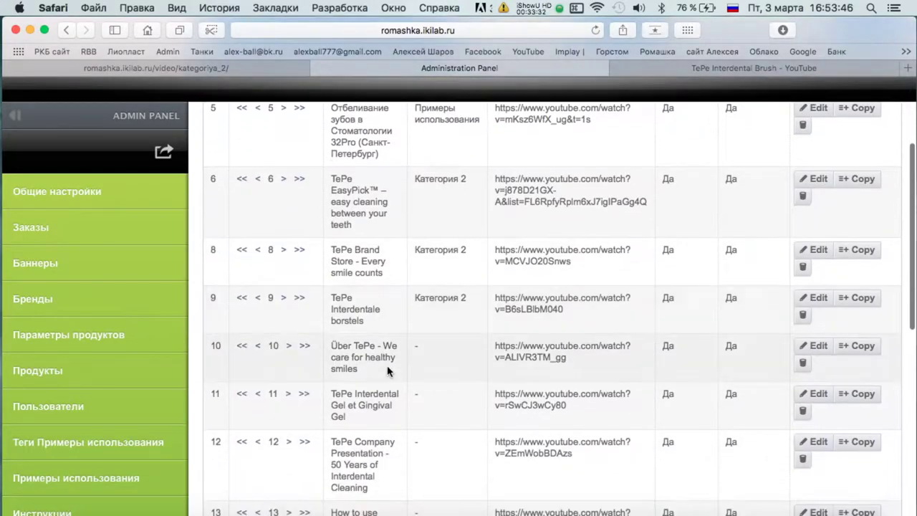
scroll(387, 370, "down", 4)
scroll(387, 370, "up", 15)
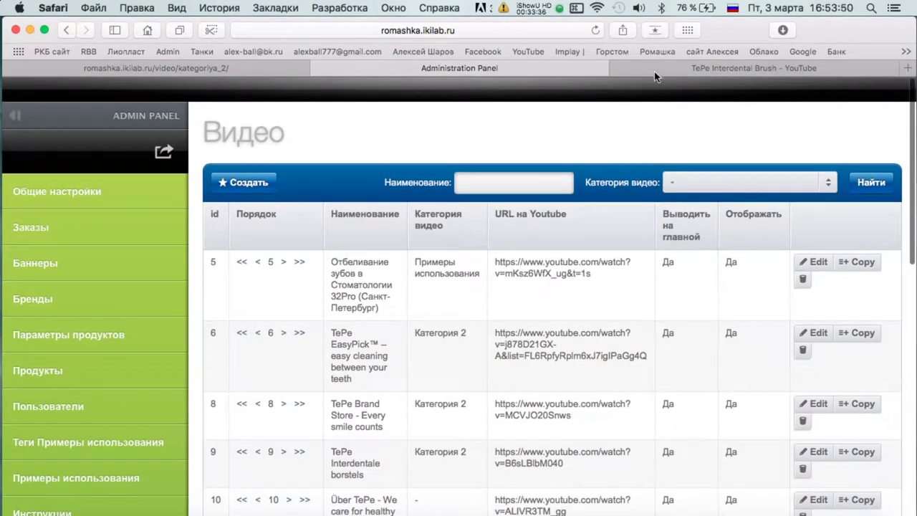
left_click(659, 70)
key("super+bracketleft")
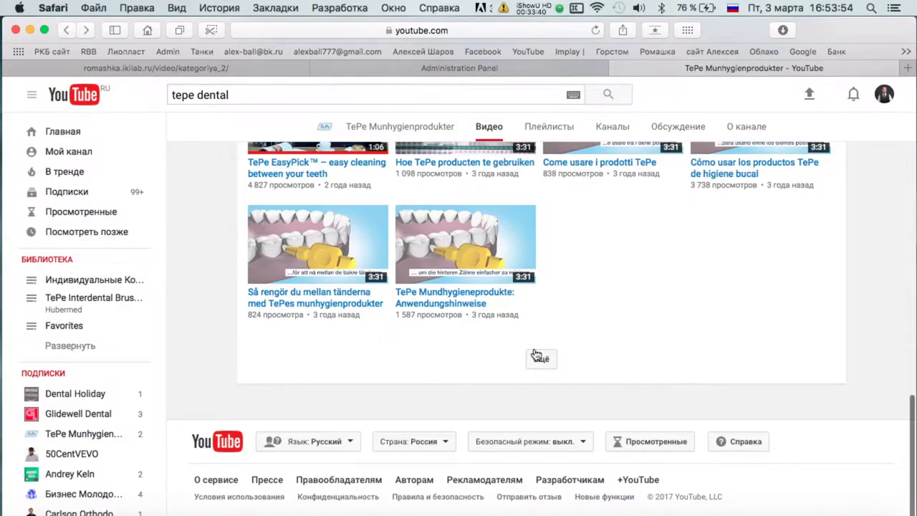
Load more channel videos and open the TePe Toothbrushing video.
left_click(537, 356)
scroll(539, 316, "down", 10)
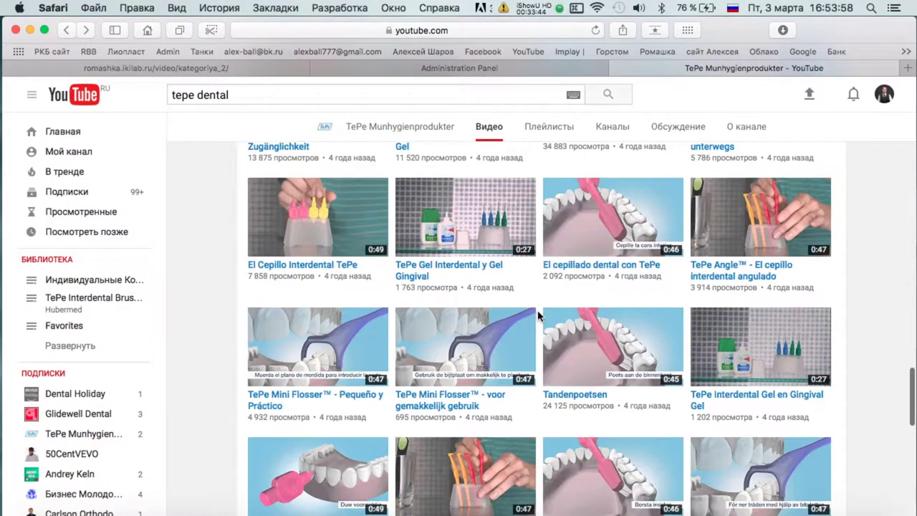
scroll(539, 316, "down", 3)
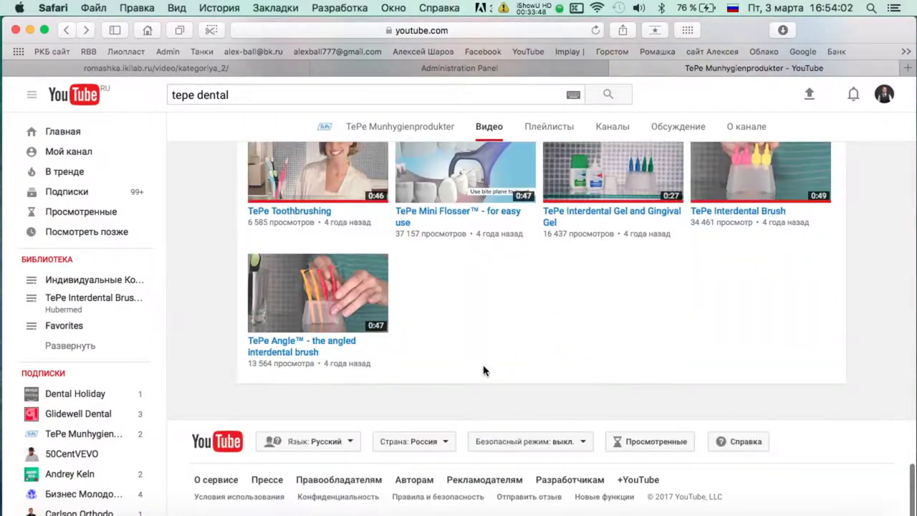
scroll(528, 374, "up", 1)
scroll(527, 374, "down", 1)
scroll(528, 374, "up", 1)
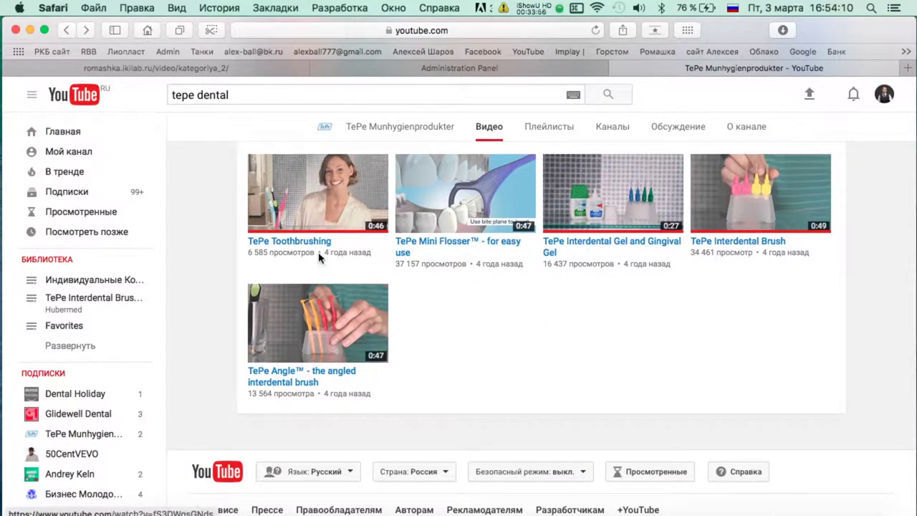
left_click(279, 244)
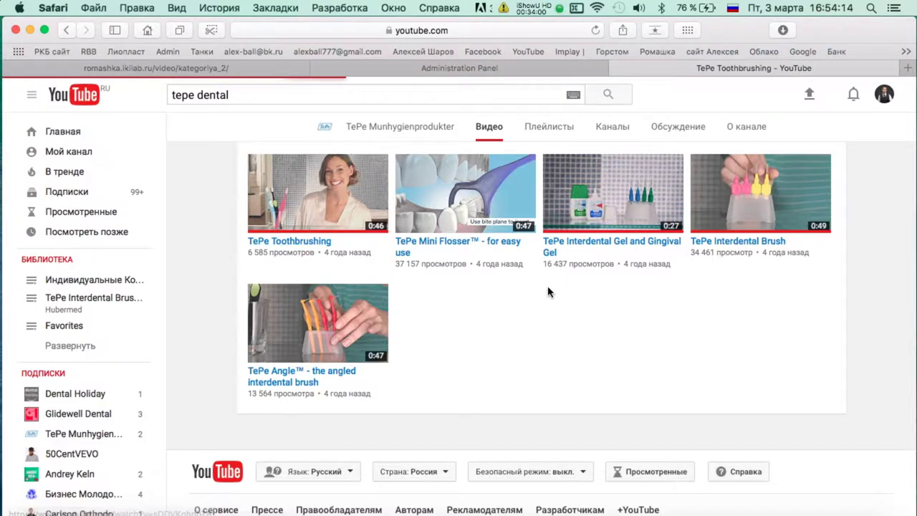
Start a new video entry with the TePe Toothbrushing YouTube URL.
left_click(473, 27)
key("super+c")
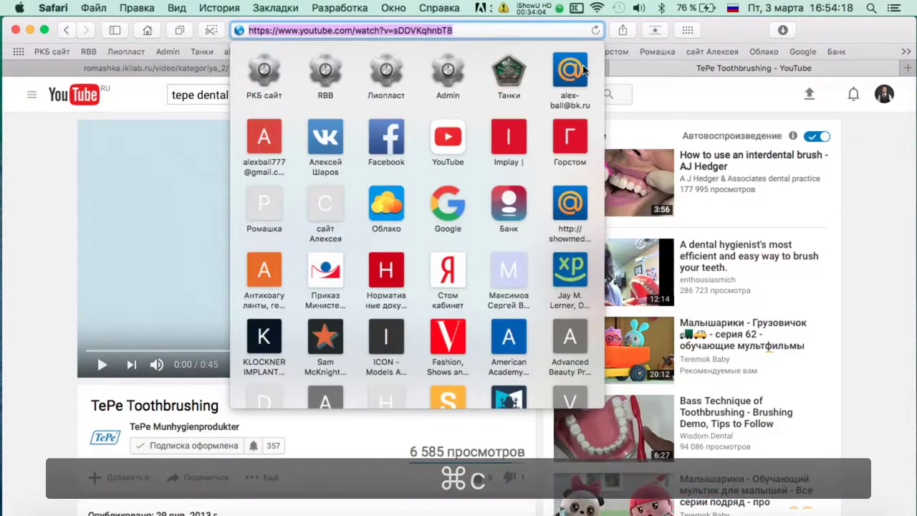
left_click(459, 68)
left_click(248, 179)
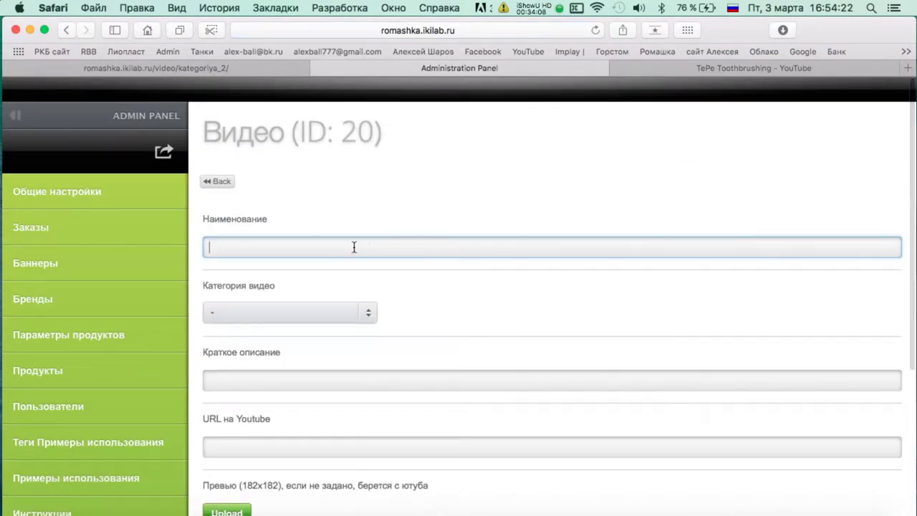
left_click(259, 444)
key("super+v")
Copy the title 'TePe Toothbrushing' into the entry's name field.
left_click(712, 67)
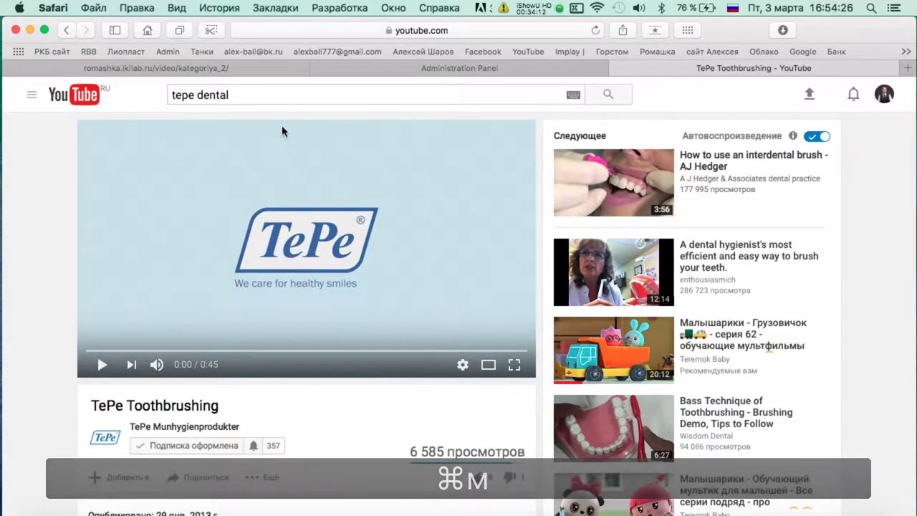
triple_click(161, 403)
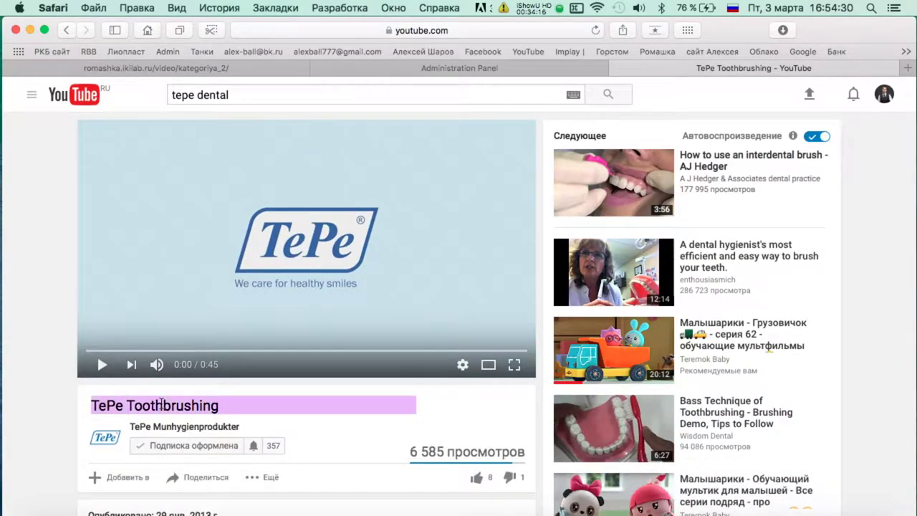
key("super+c")
left_click(365, 69)
left_click(301, 242)
key("super+v")
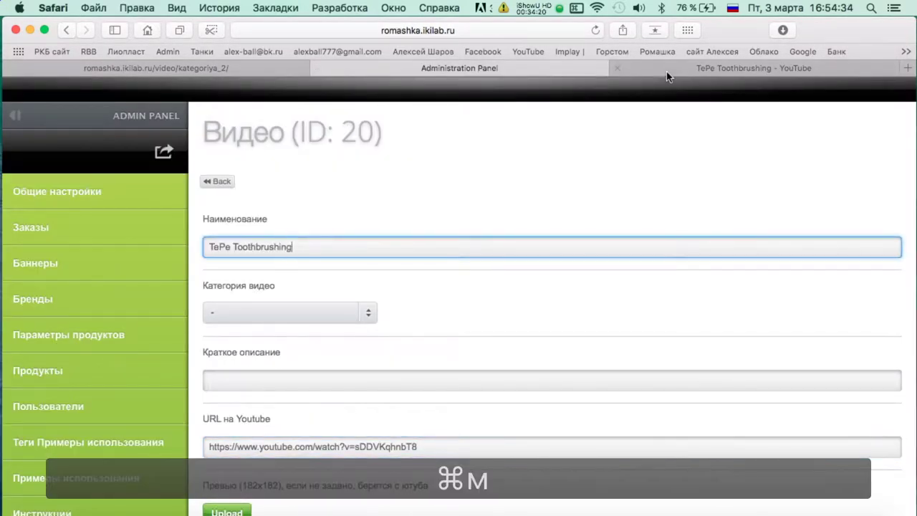
Copy the Toothbrushing video's description into the short description field.
left_click(644, 68)
scroll(319, 315, "down", 5)
triple_click(224, 290)
key("super+c")
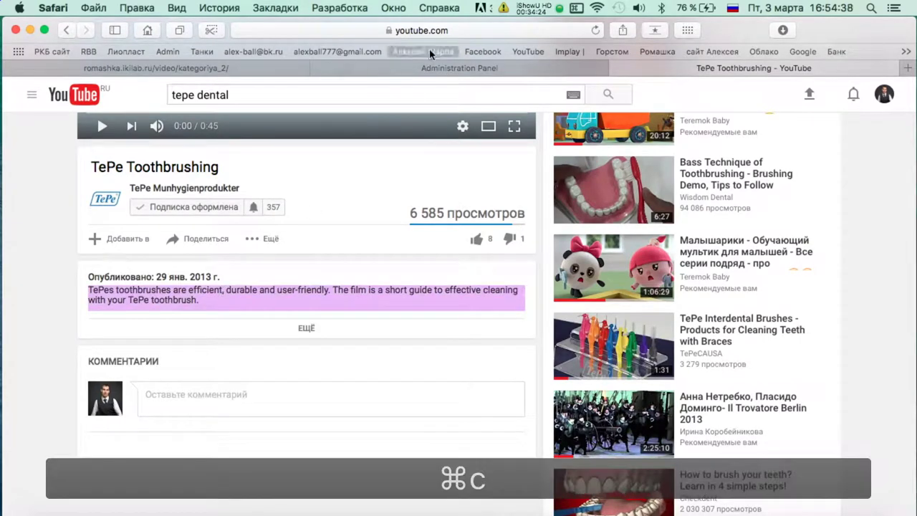
left_click(459, 68)
left_click(291, 375)
key("super+v")
Set Отображать to Да, save the entry, and return to the Видео list.
scroll(514, 294, "down", 3)
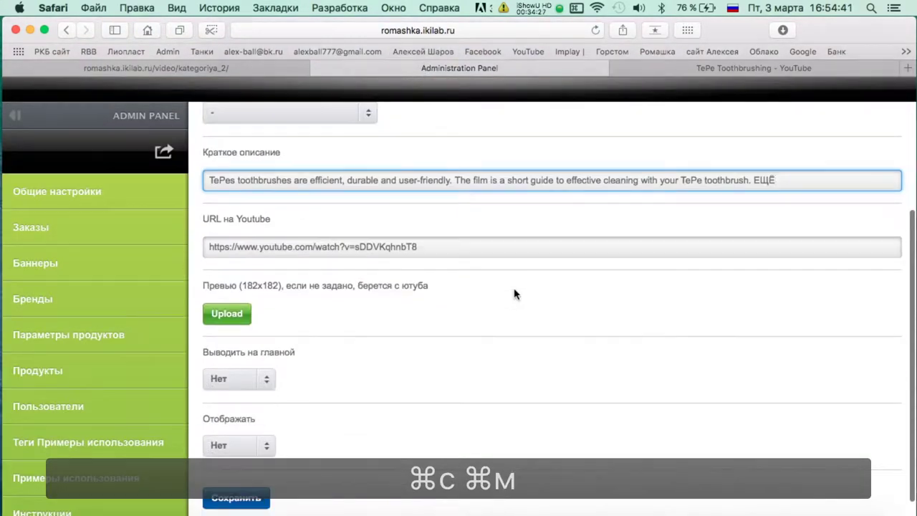
left_click(239, 445)
left_click(221, 482)
left_click(235, 497)
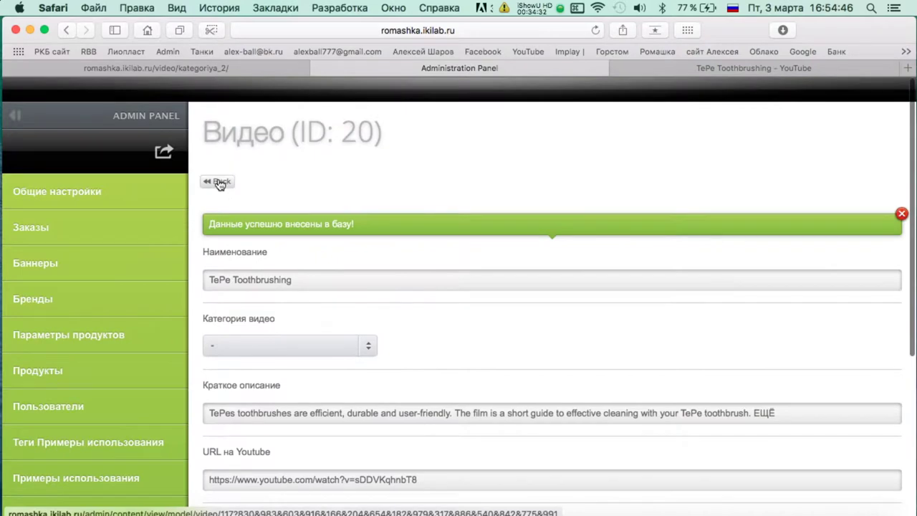
left_click(220, 183)
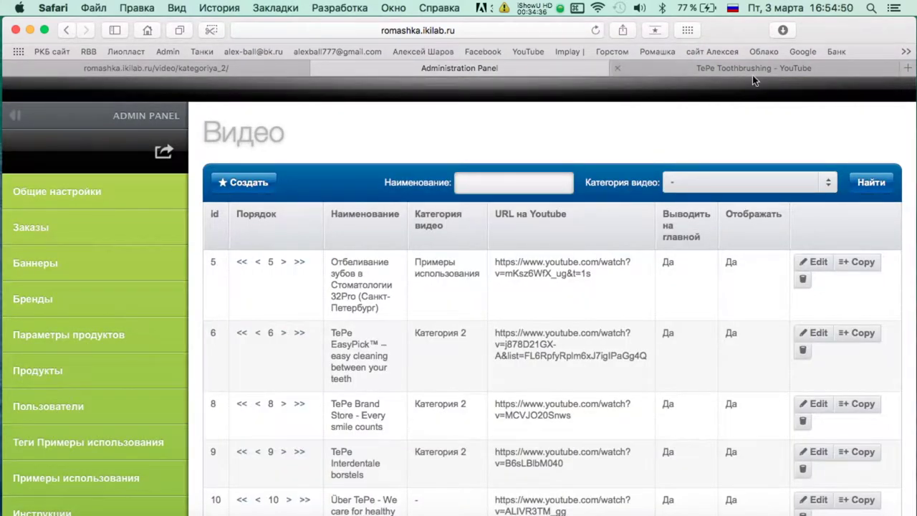
Open the TePe Angle video from the channel's video list and copy its URL.
left_click(719, 72)
scroll(530, 236, "down", 5)
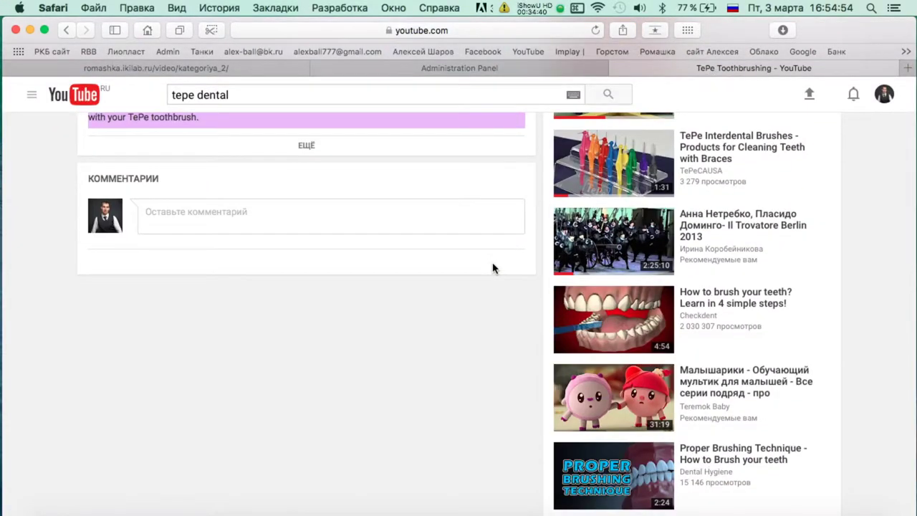
scroll(493, 268, "up", 15)
key("super+bracketleft")
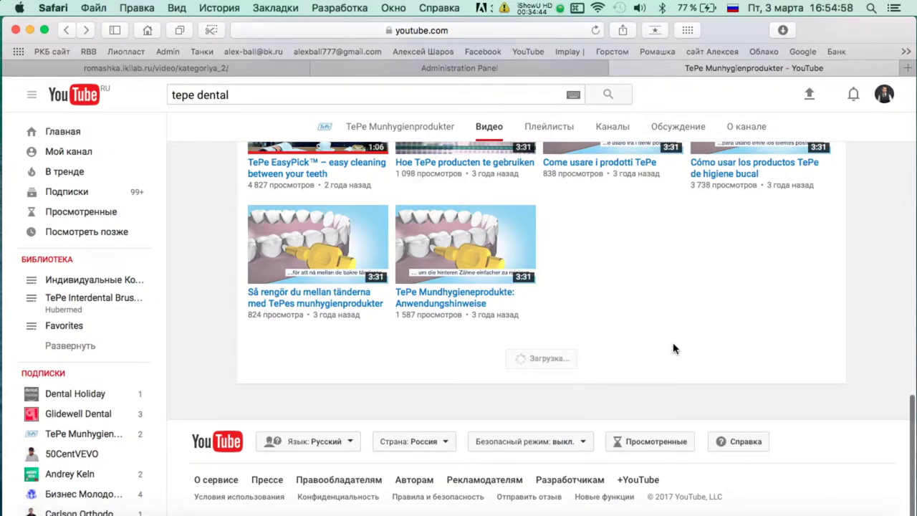
scroll(673, 349, "down", 10)
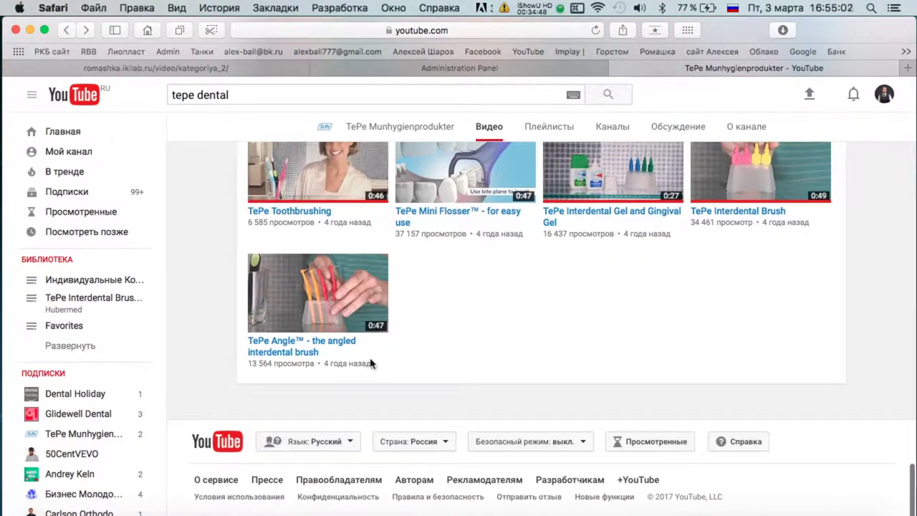
left_click(300, 353)
key("super+l")
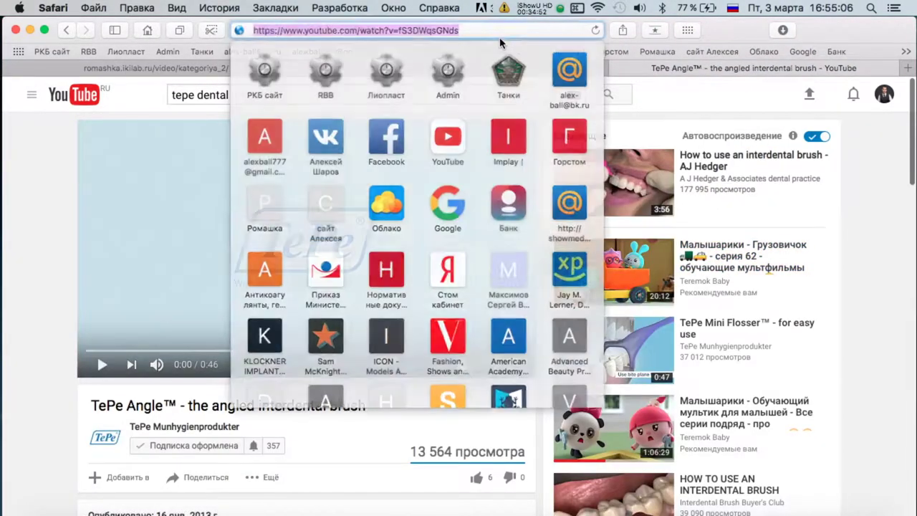
key("super+c")
Start a new admin video entry and paste the TePe Angle URL into the YouTube URL field.
left_click(605, 68)
left_click(251, 176)
scroll(480, 358, "down", 10)
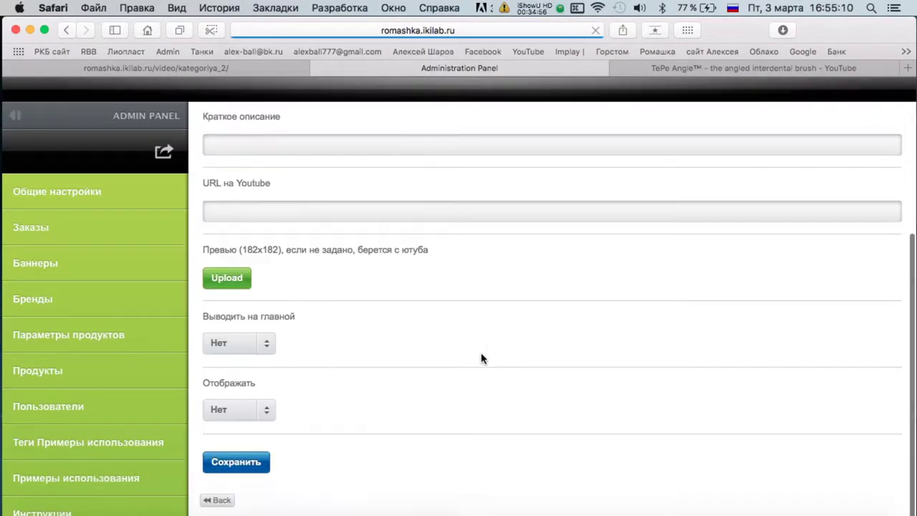
left_click(324, 214)
key("super+v")
Copy the TePe Angle video title into the entry's name field.
left_click(684, 68)
triple_click(308, 405)
key("super+c")
left_click(398, 69)
scroll(279, 150, "up", 3)
left_click(274, 126)
key("super+v")
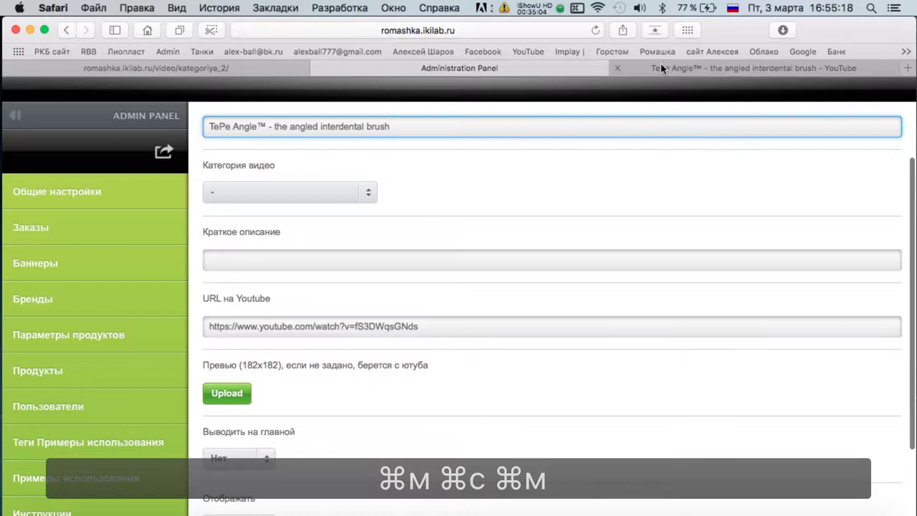
Copy the TePe Angle video description into the short description field.
left_click(660, 68)
scroll(364, 289, "down", 5)
triple_click(251, 249)
key("super+c")
left_click(398, 68)
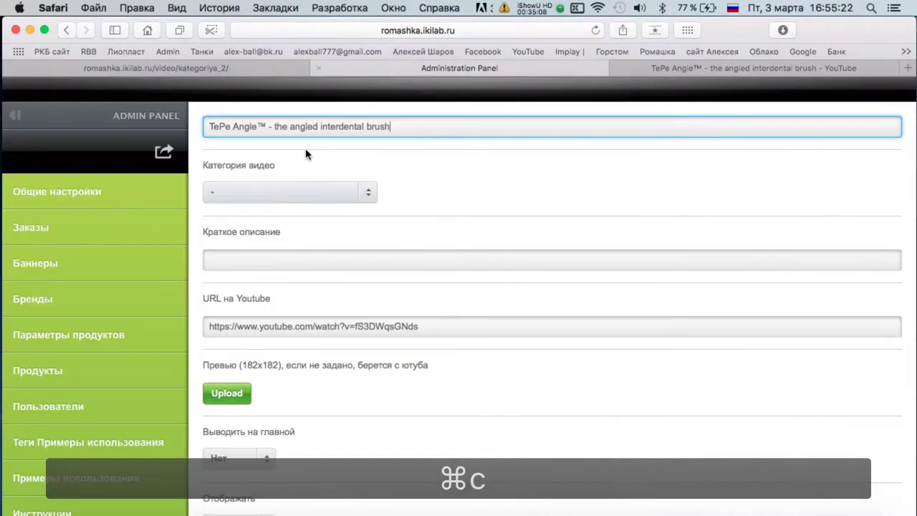
left_click(260, 259)
key("super+v")
Set Отображать to Да, save the entry and return to the Видео list.
scroll(303, 411, "down", 3)
left_click(237, 438)
left_click(226, 473)
left_click(236, 491)
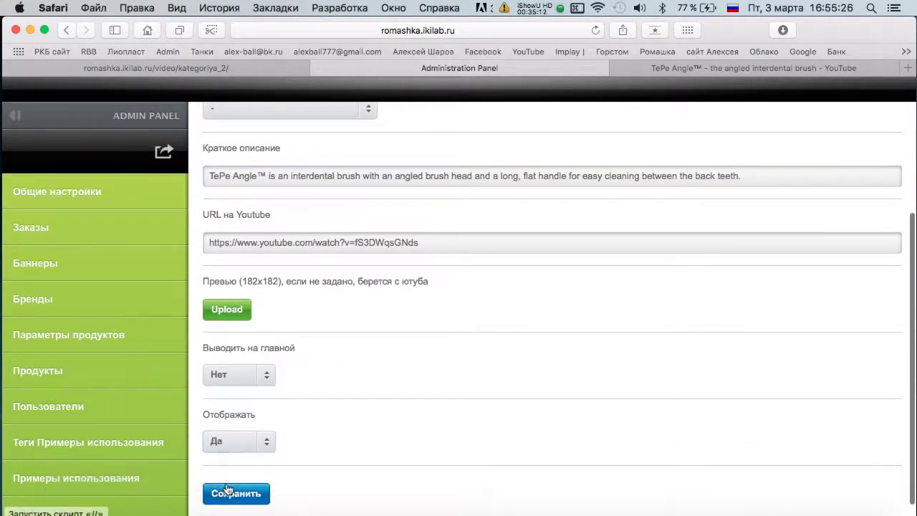
left_click(214, 171)
scroll(458, 179, "down", 15)
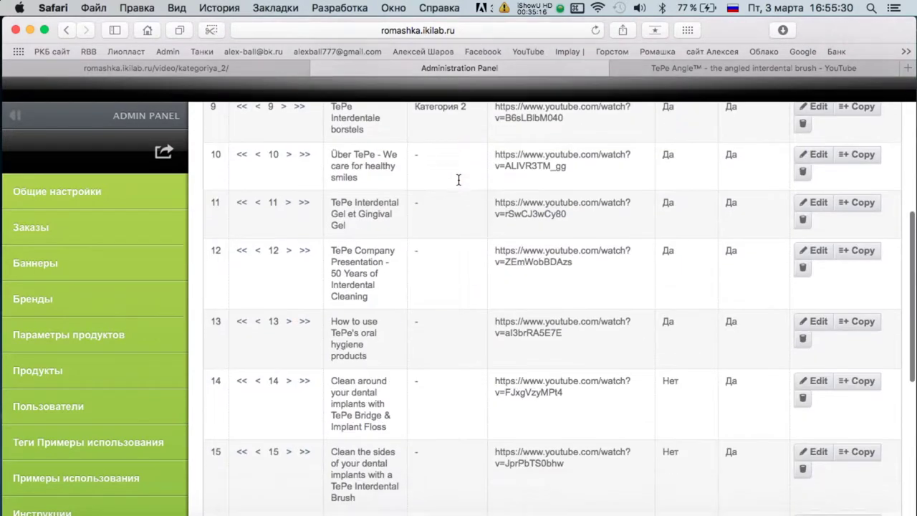
Go back in YouTube to the TePe channel's video list.
scroll(458, 184, "up", 15)
left_click(684, 68)
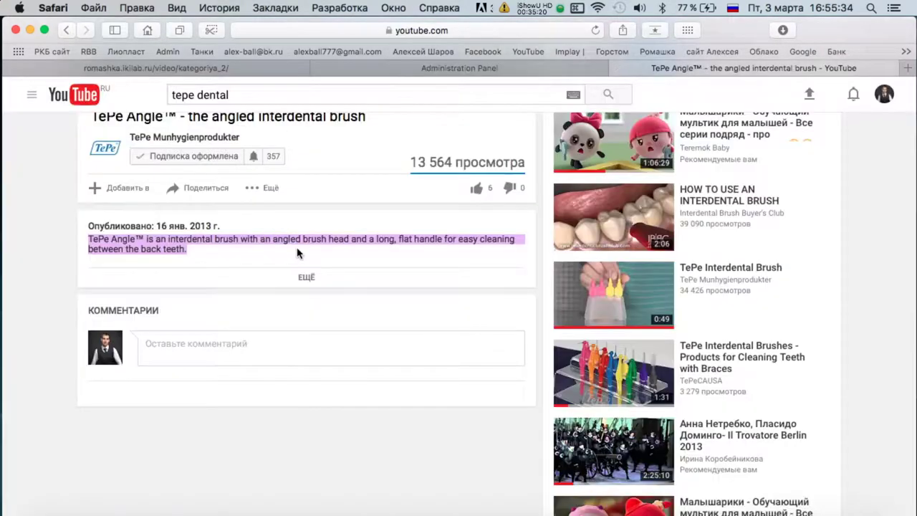
key("super+bracketleft")
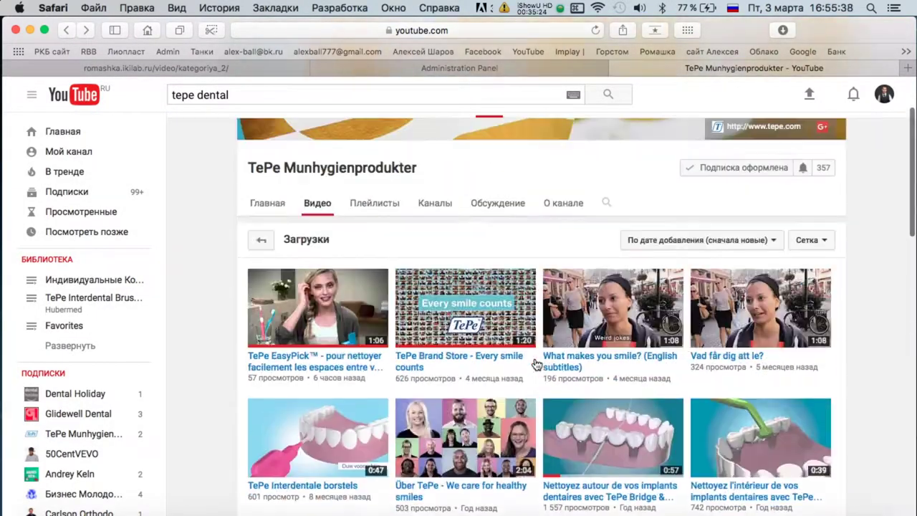
scroll(390, 315, "down", 1)
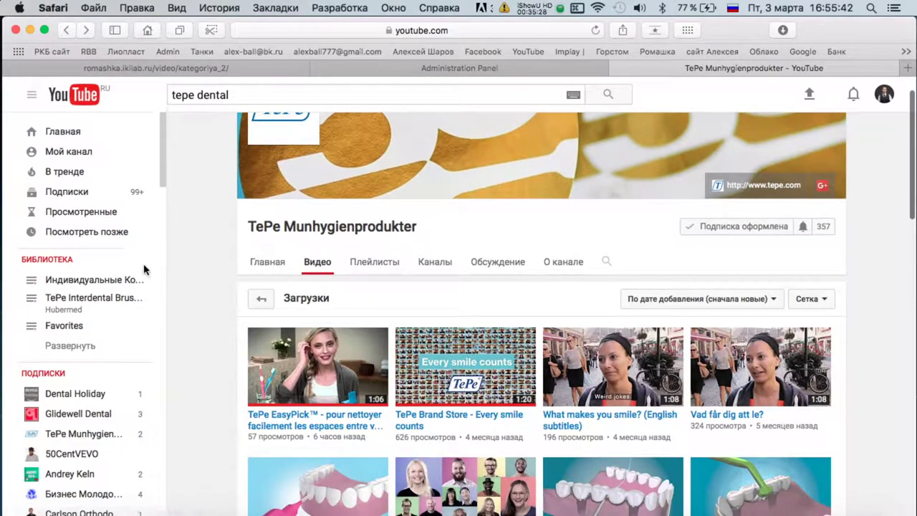
scroll(86, 300, "down", 4)
Switch the TePe Munhygienprodukter channel to its Главная home tab and browse it.
left_click(272, 264)
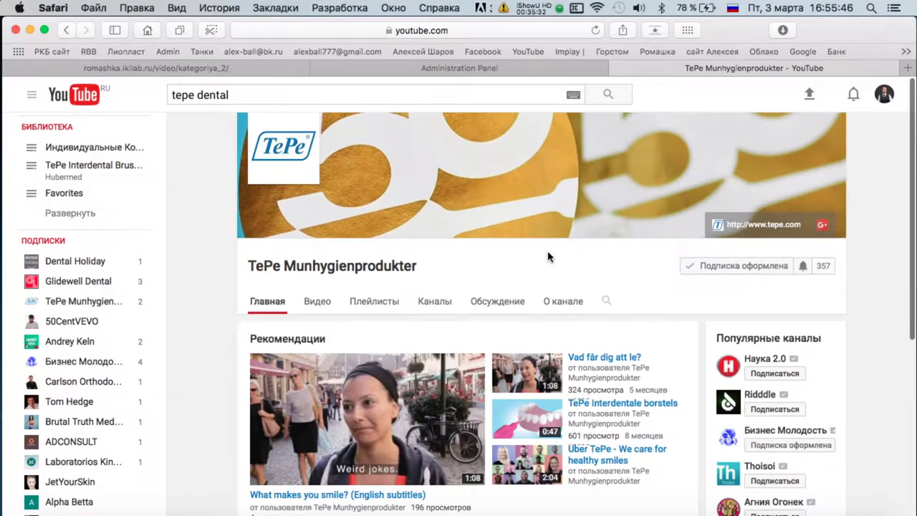
scroll(549, 255, "down", 5)
scroll(98, 213, "down", 5)
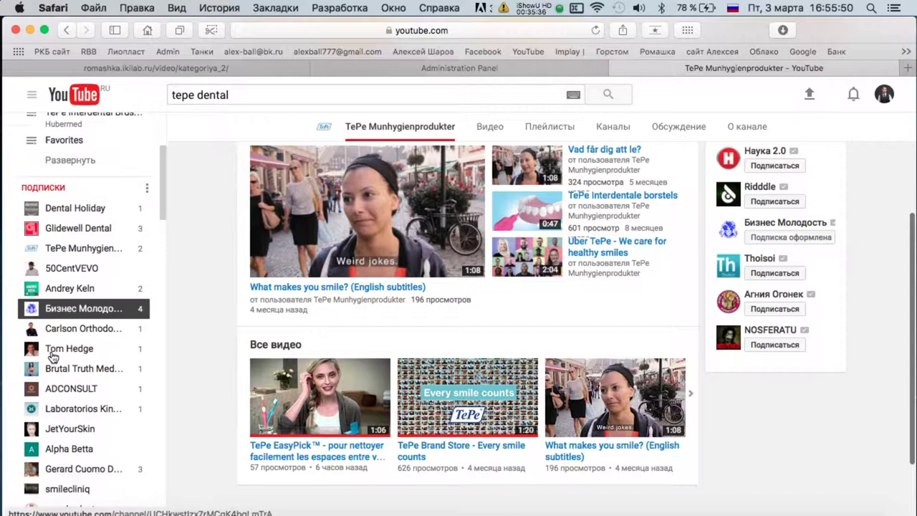
scroll(89, 304, "down", 7)
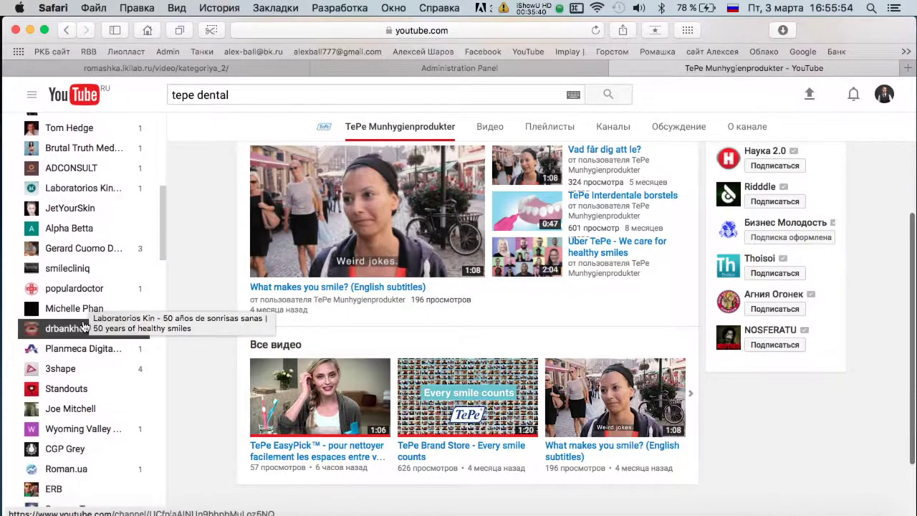
scroll(84, 326, "down", 4)
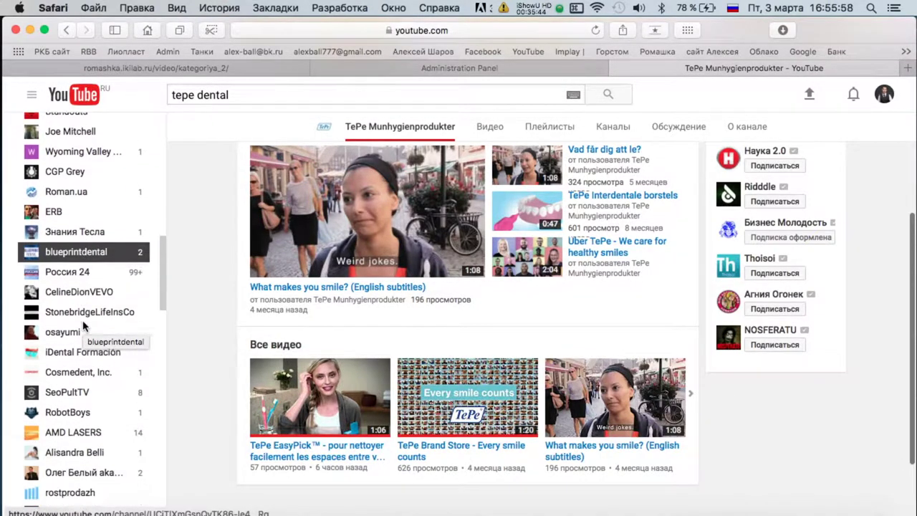
scroll(81, 344, "down", 15)
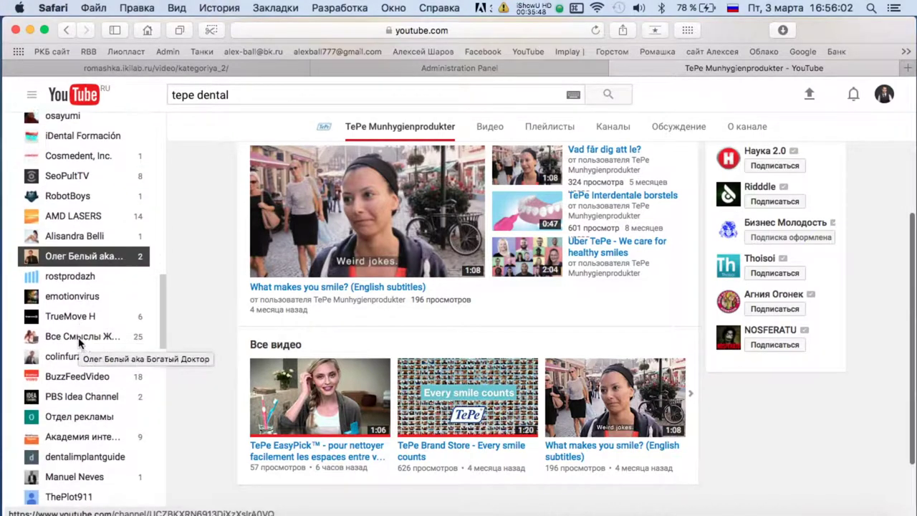
left_click(317, 94)
Search YouTube for 'tepe brush'.
key("BackSpace")
key("BackSpace")
key("BackSpace")
key("BackSpace")
key("BackSpace")
key("BackSpace")
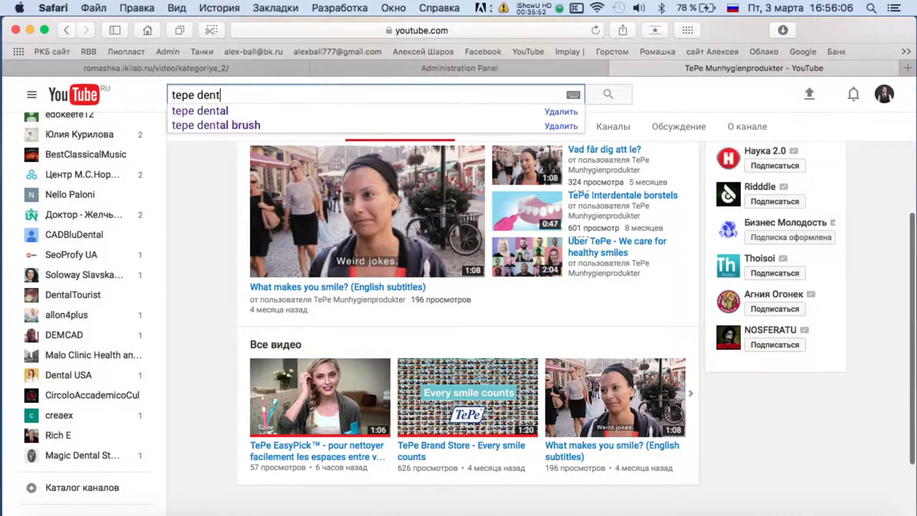
type("икгы")
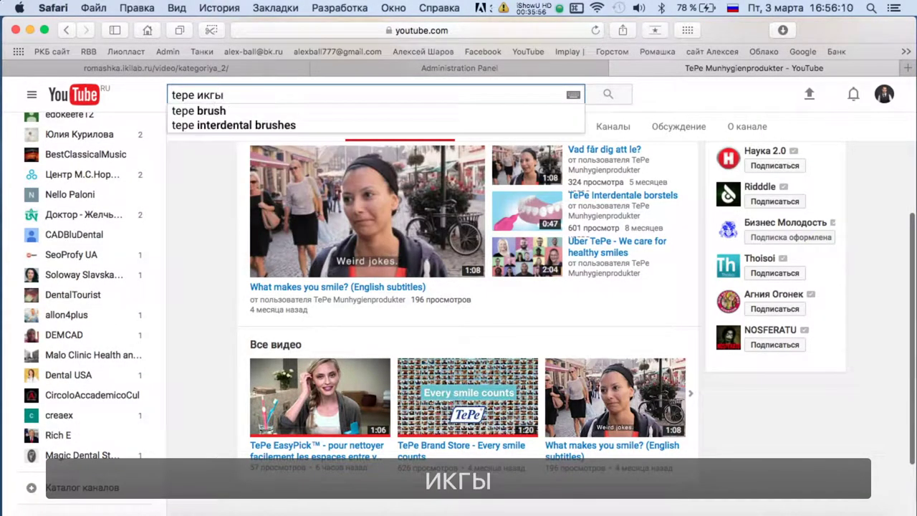
key("Down")
key("Return")
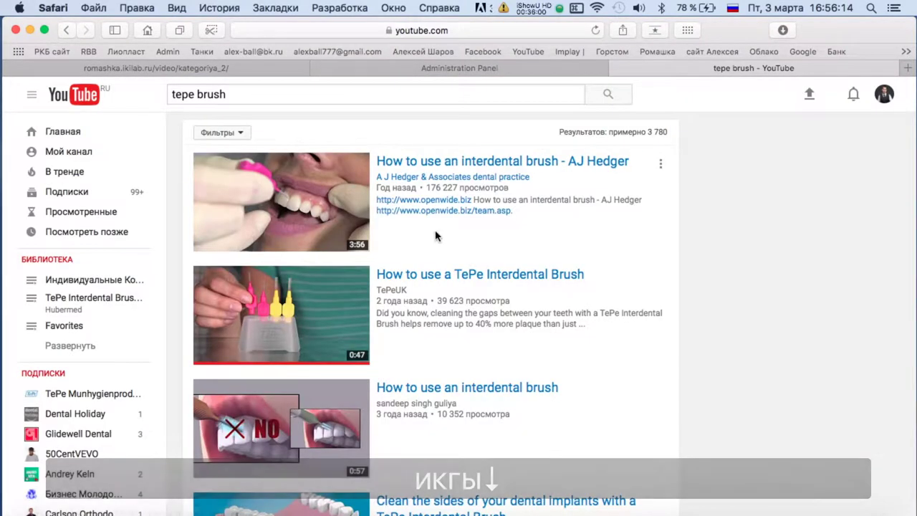
Filter the results to Видео under 4 minutes (Короткие).
left_click(231, 133)
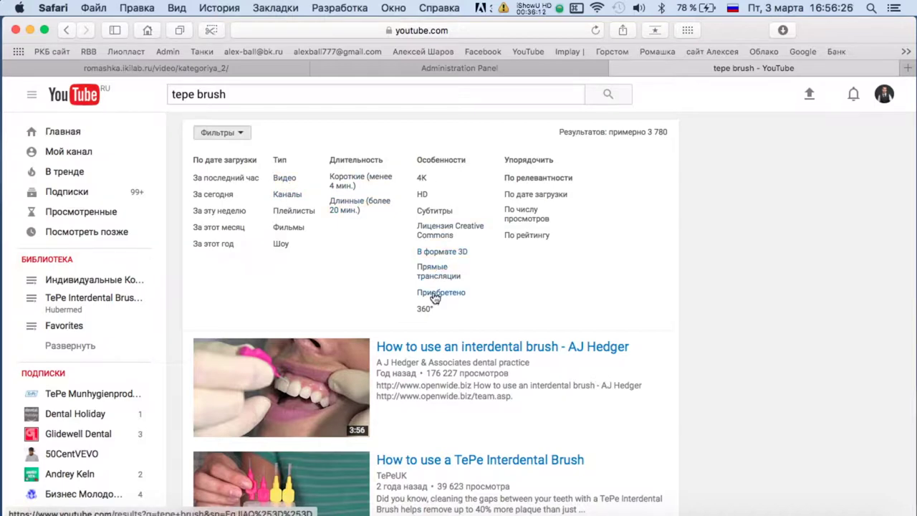
left_click(241, 133)
left_click(241, 133)
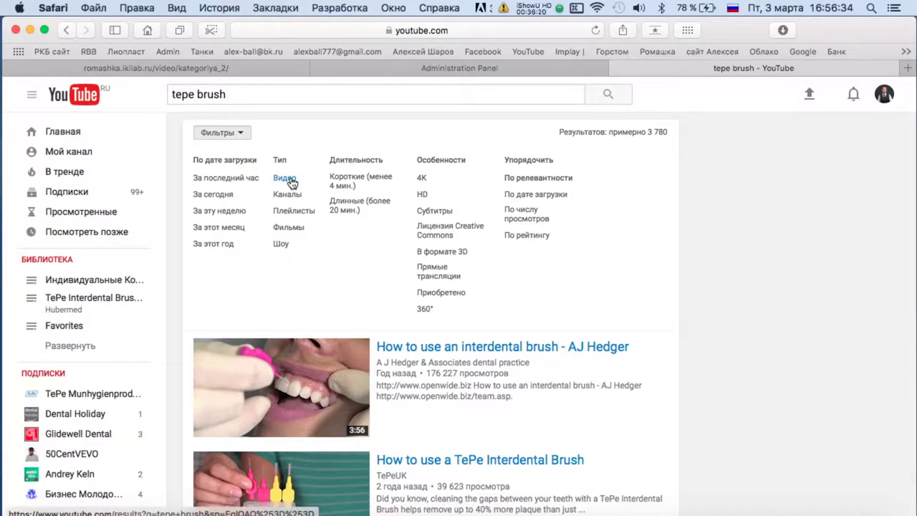
left_click(236, 131)
left_click(374, 181)
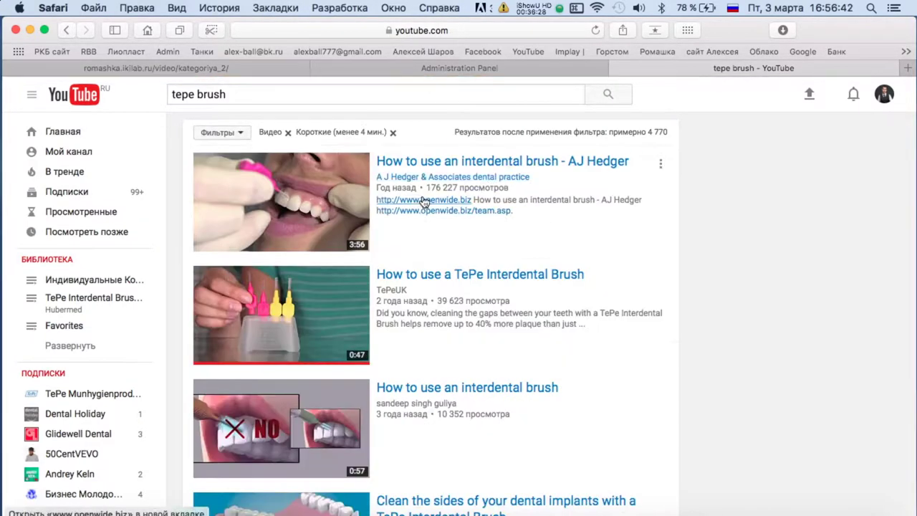
left_click(215, 134)
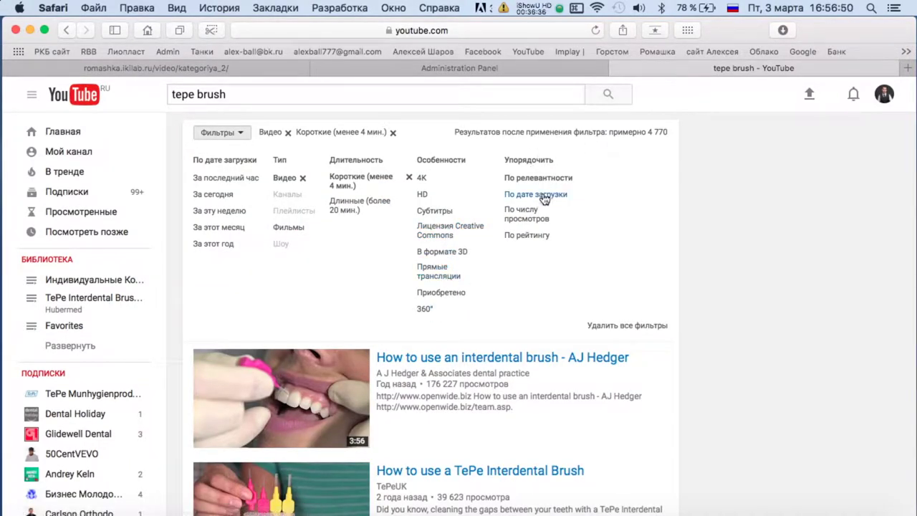
Scroll the results and open The Compact Tuft Brush by TePe video.
scroll(631, 227, "down", 3)
scroll(632, 226, "down", 3)
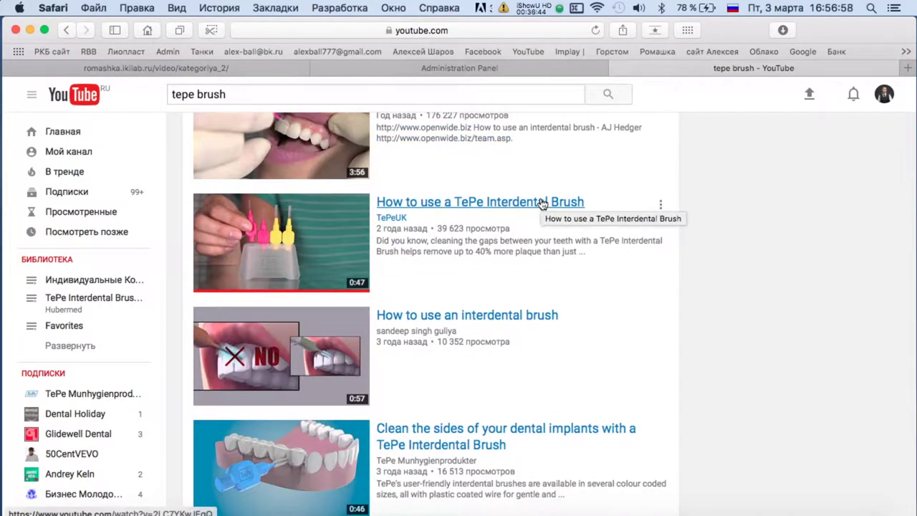
scroll(542, 202, "down", 6)
scroll(542, 204, "down", 3)
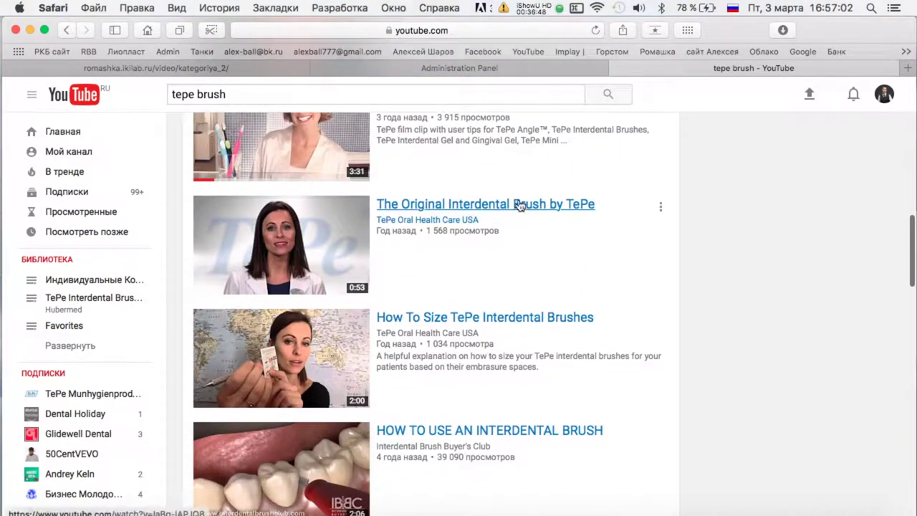
scroll(479, 209, "down", 3)
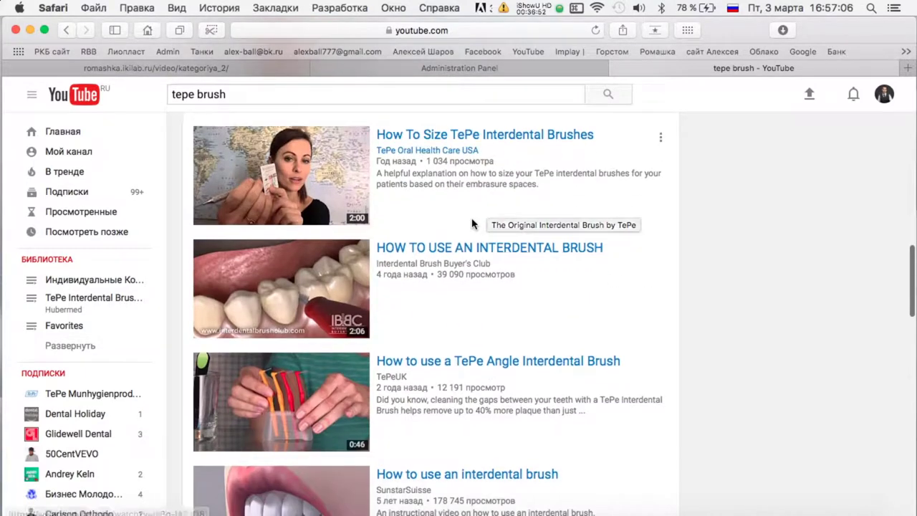
scroll(492, 250, "down", 12)
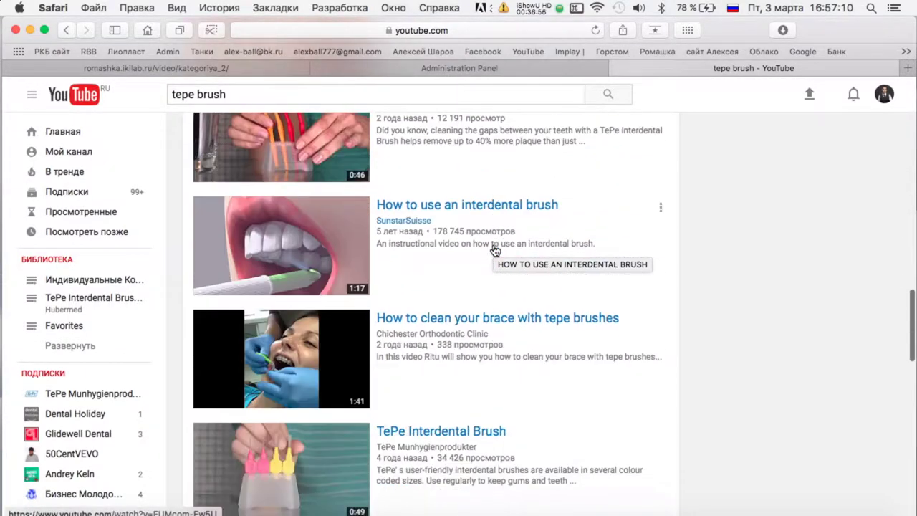
scroll(492, 250, "down", 1)
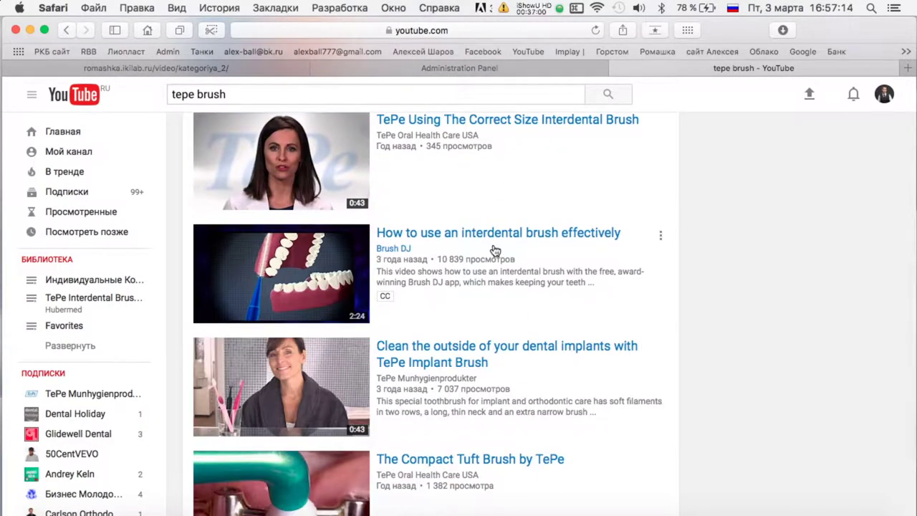
scroll(494, 249, "down", 5)
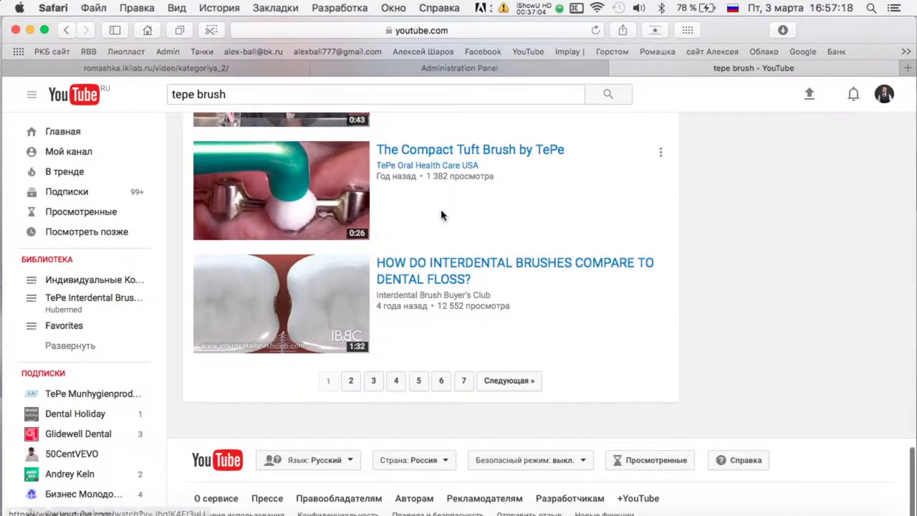
left_click(483, 153)
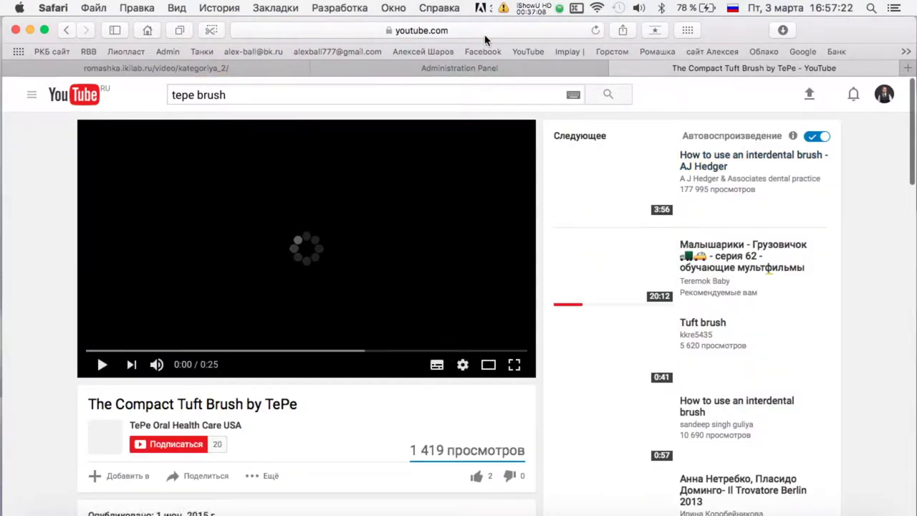
Copy The Compact Tuft Brush video URL into the admin form's YouTube URL field.
left_click(485, 31)
key("super+c")
left_click(459, 68)
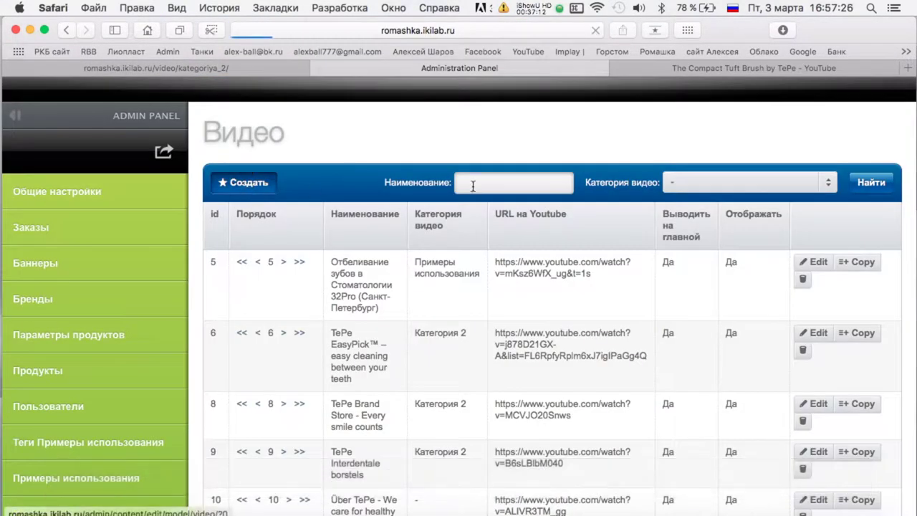
left_click(352, 213)
key("super+v")
Copy the video title into the Наименование field.
left_click(684, 72)
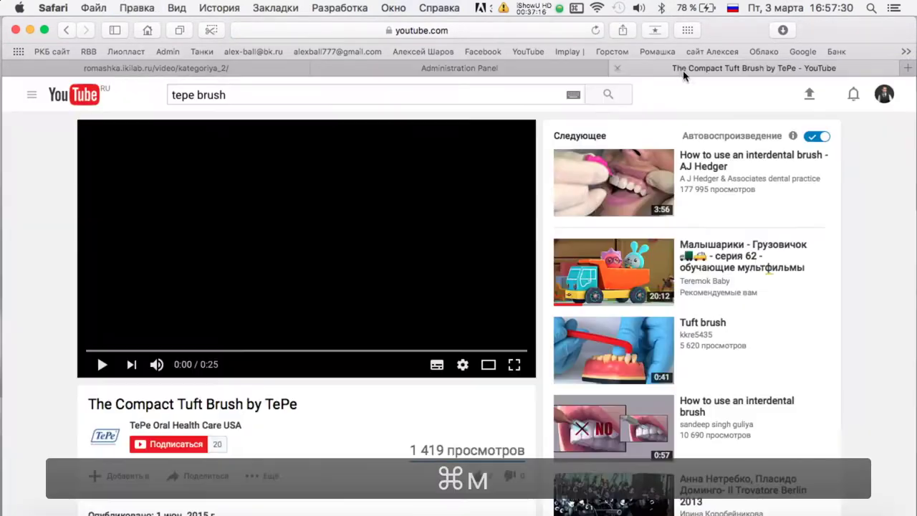
triple_click(230, 405)
key("super+c")
left_click(351, 69)
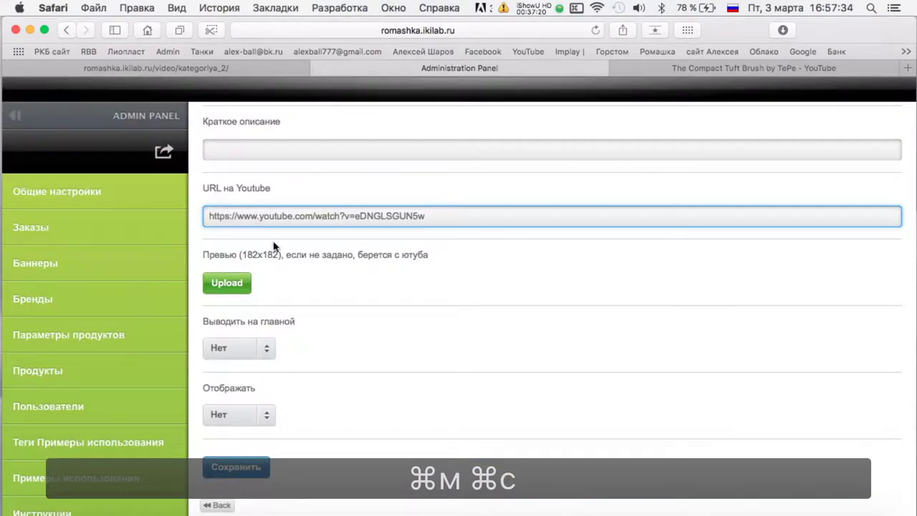
scroll(278, 180, "up", 3)
key("super+v")
Paste the title into the Краткое описание field as well.
left_click(643, 69)
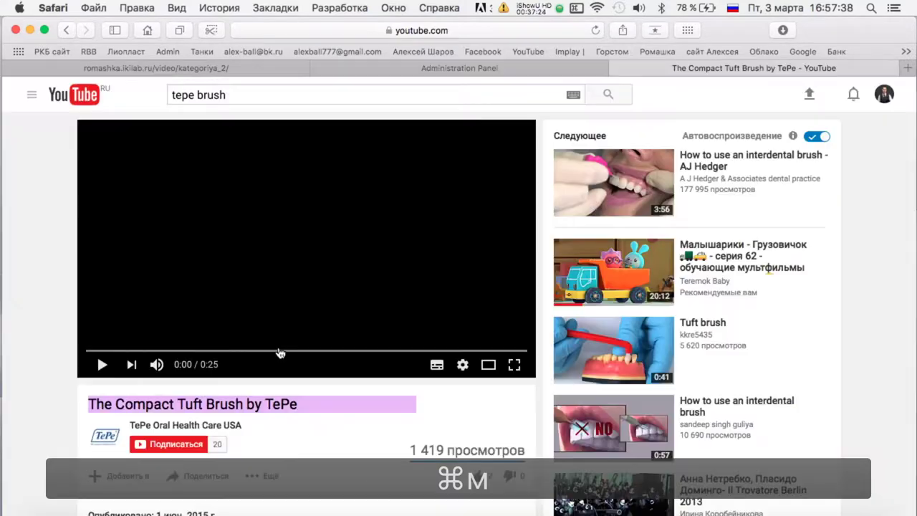
scroll(184, 240, "down", 5)
scroll(238, 262, "up", 3)
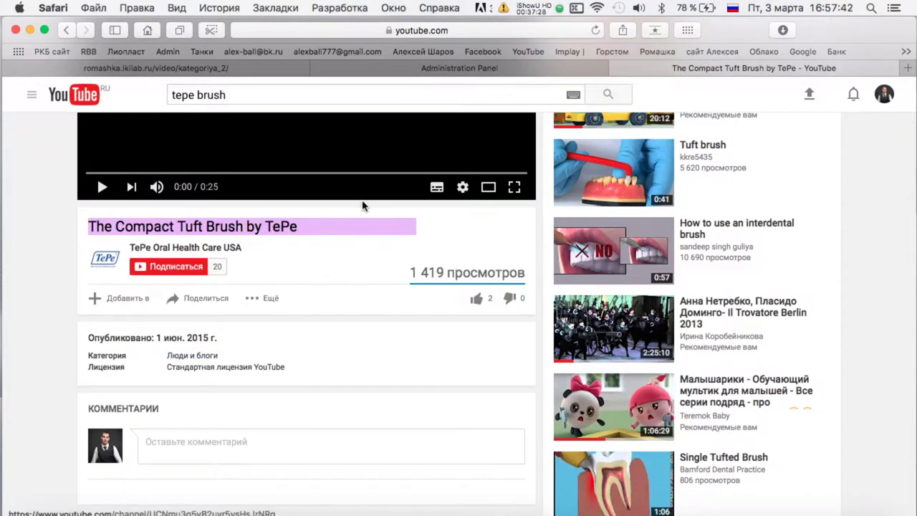
left_click(424, 67)
left_click(264, 243)
key("super+v")
Set Отображать to Да, save the entry (ID 22) and return to the video list.
left_click(239, 504)
left_click(222, 483)
scroll(236, 430, "down", 2)
left_click(236, 464)
scroll(254, 250, "up", 3)
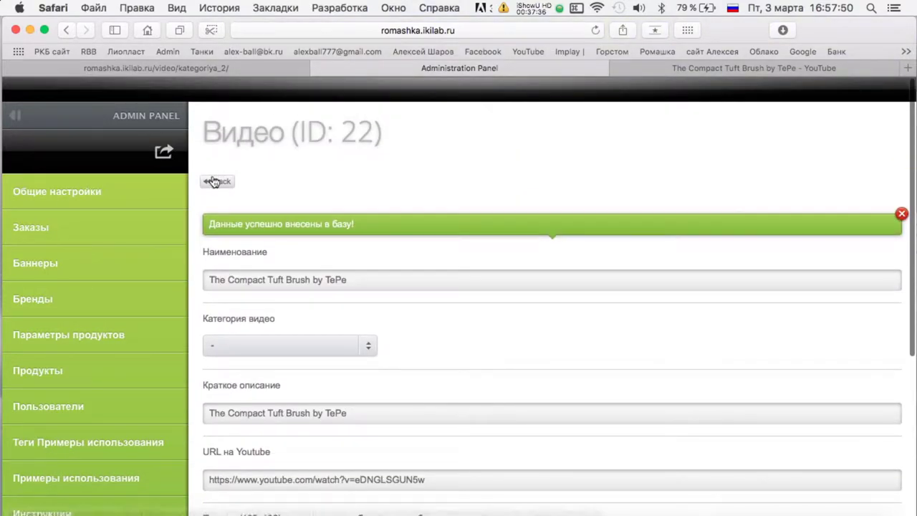
left_click(217, 181)
Return YouTube to the 'tepe brush' search results.
left_click(639, 68)
scroll(644, 203, "up", 3)
key("super+bracketleft")
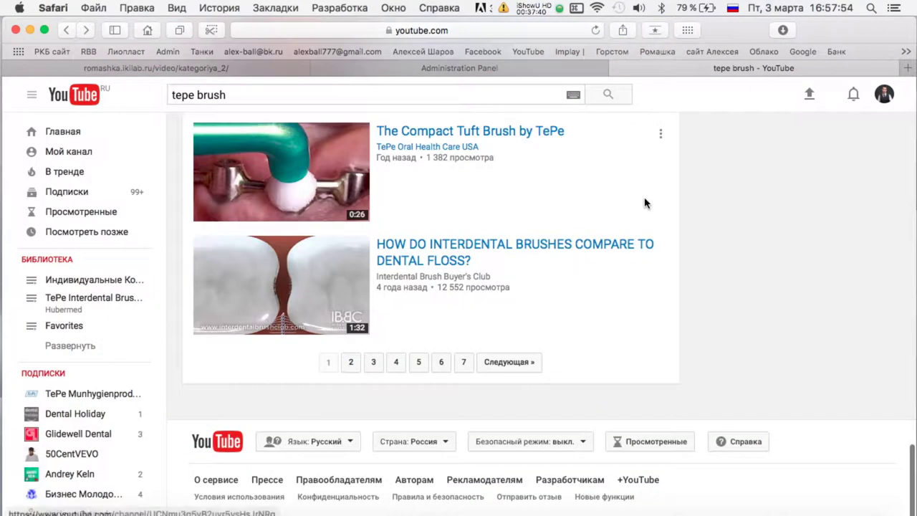
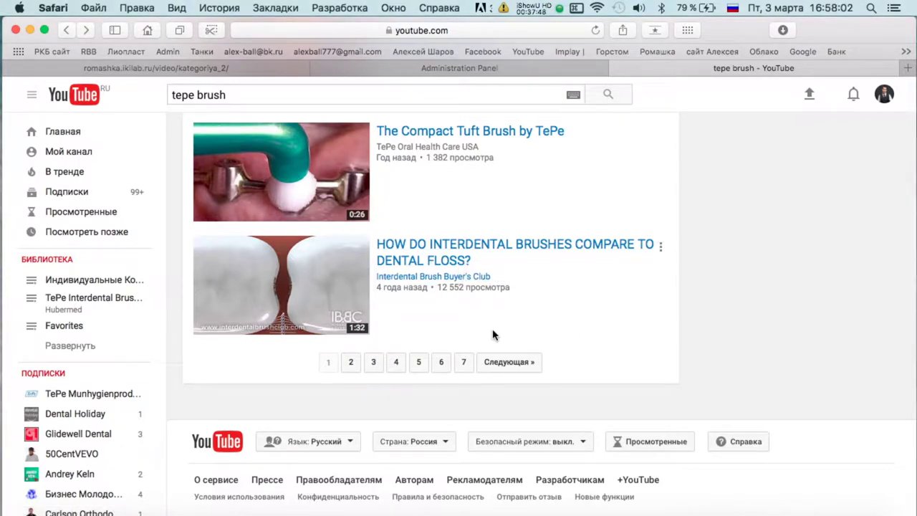
Play the interdental brushes versus dental floss video, skipping ahead past 0:45.
left_click(434, 247)
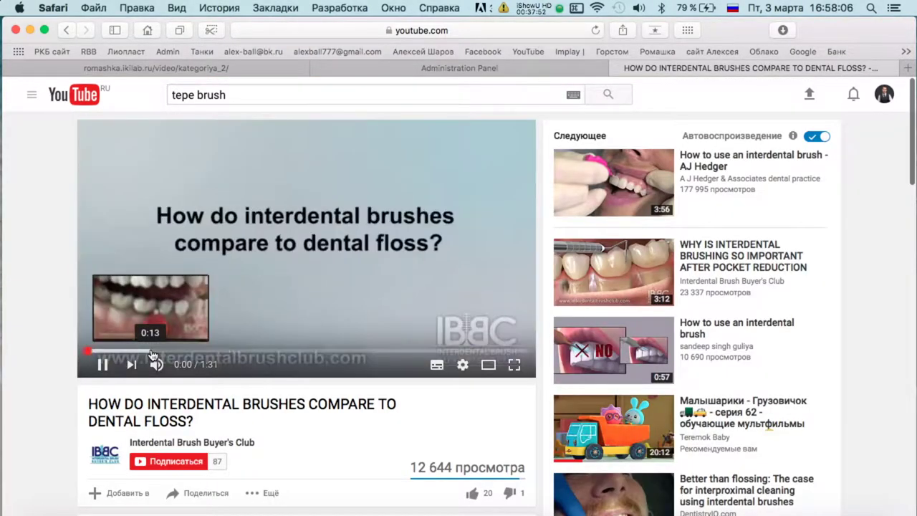
left_click(306, 351)
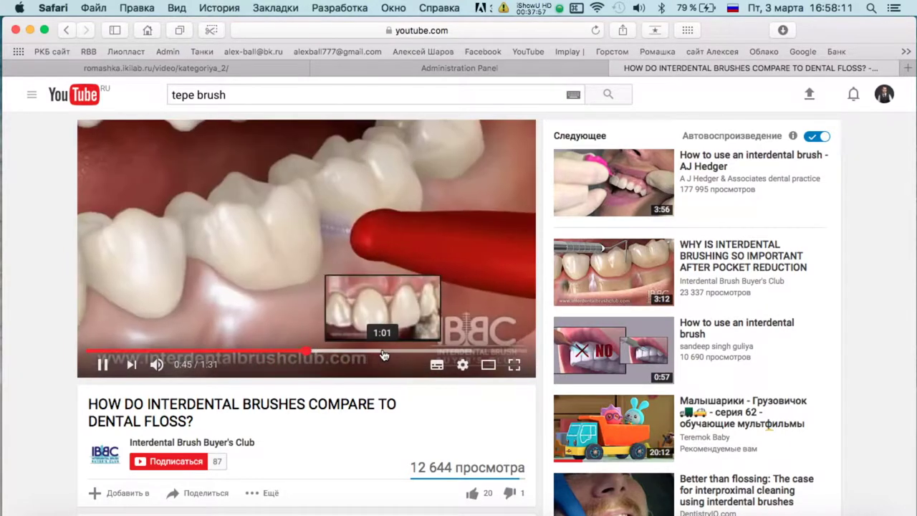
left_click(479, 351)
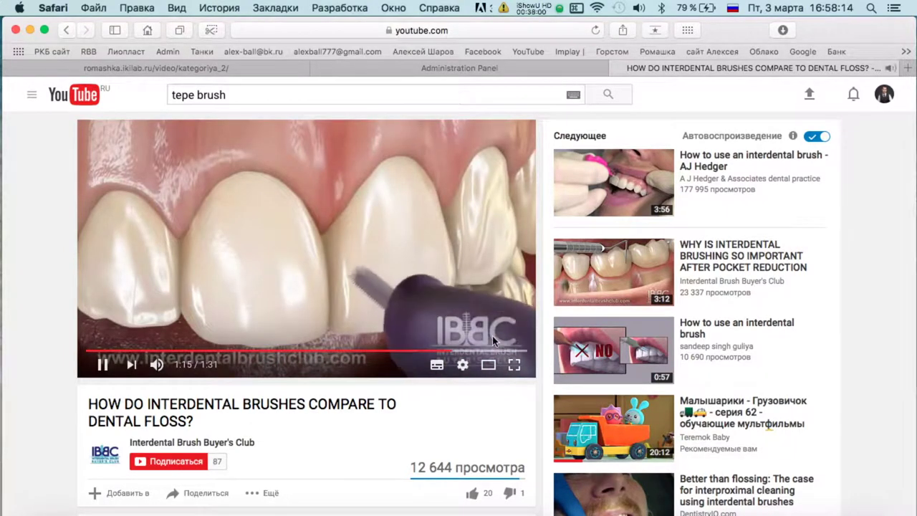
Open the TePe Interdental Brushes video from page 2 of the tepe brush results.
key("super+bracketleft")
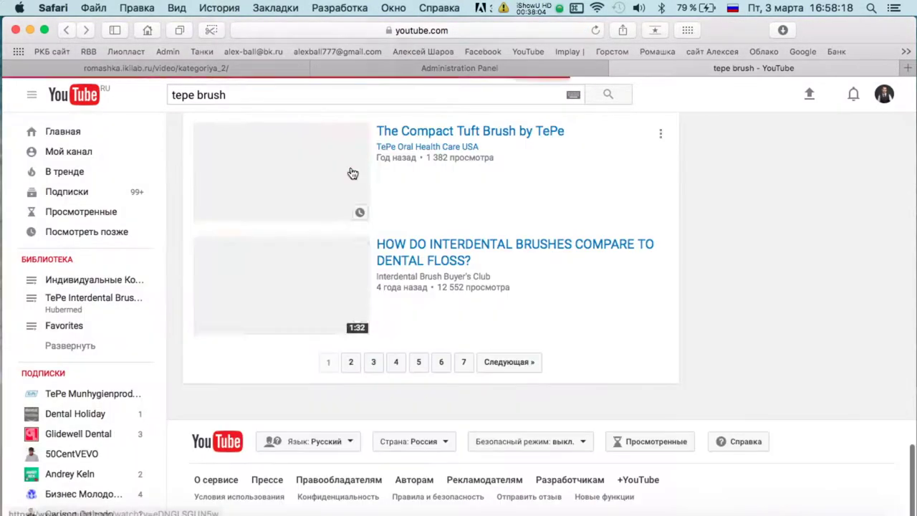
left_click(350, 361)
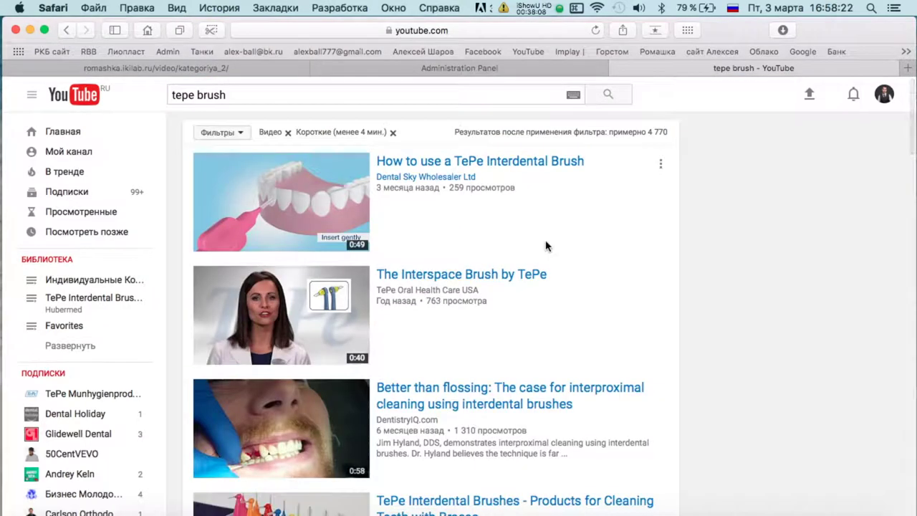
scroll(545, 246, "down", 1)
scroll(525, 233, "down", 5)
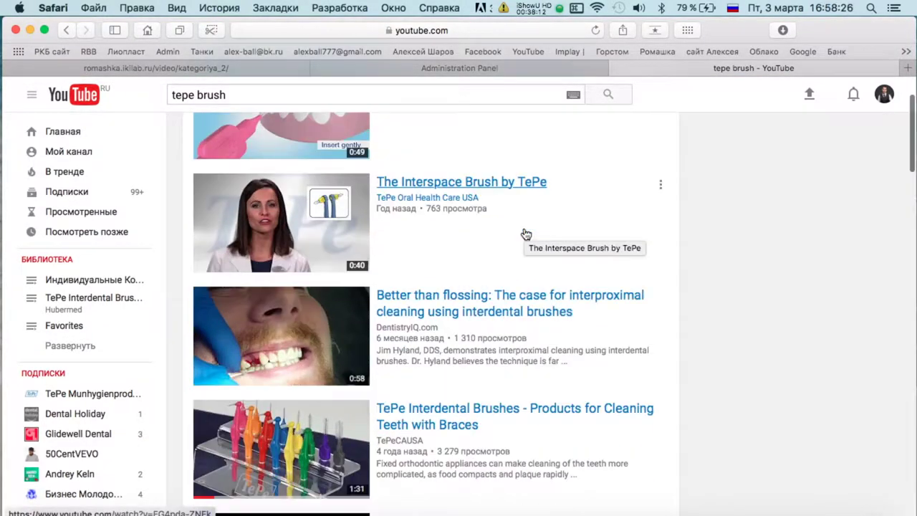
left_click(431, 265)
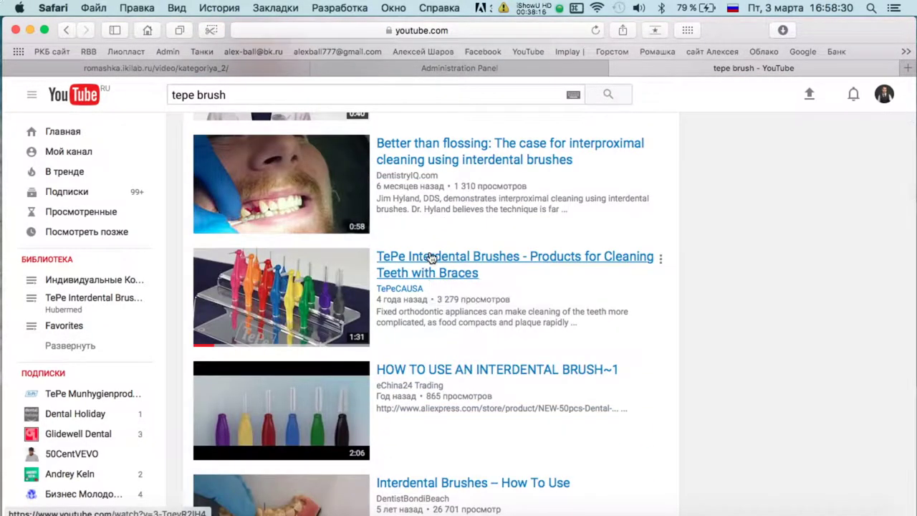
Put the TePe Interdental Brushes video's web address into the entry's YouTube URL field.
left_click(472, 29)
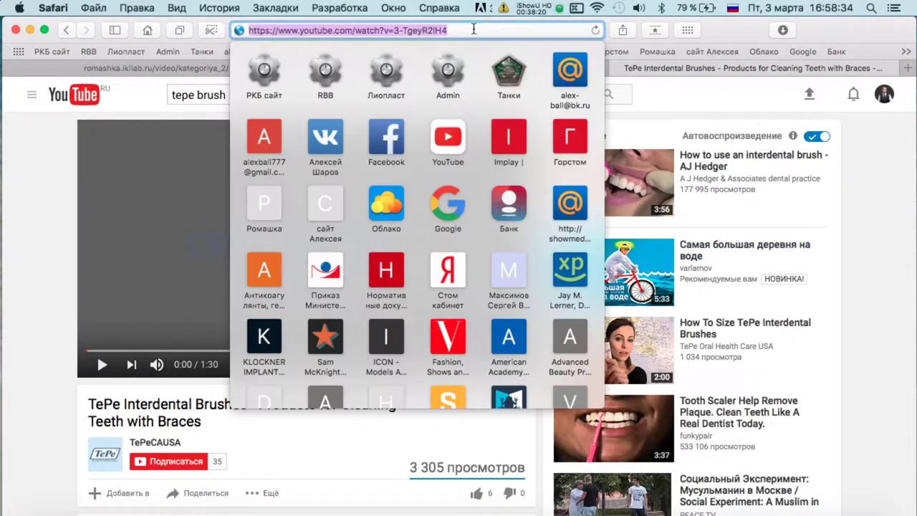
key("super+c")
left_click(606, 70)
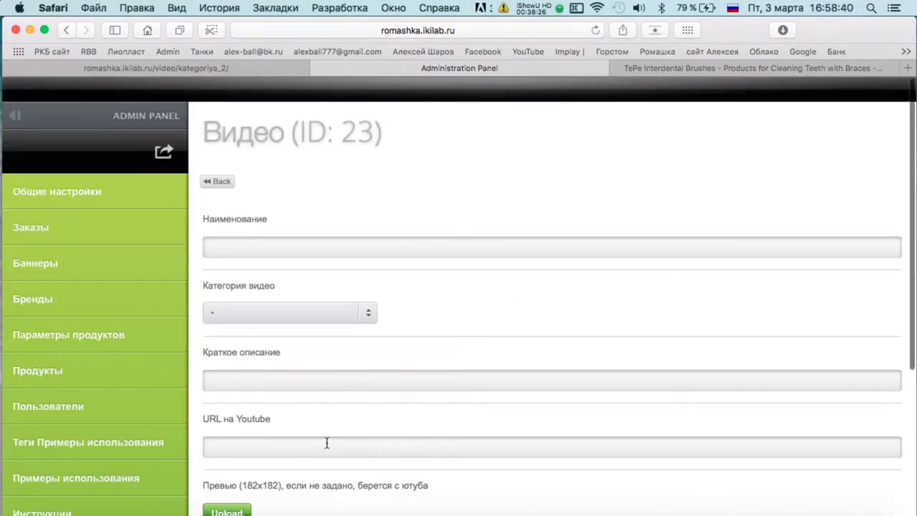
left_click(326, 443)
key("super+v")
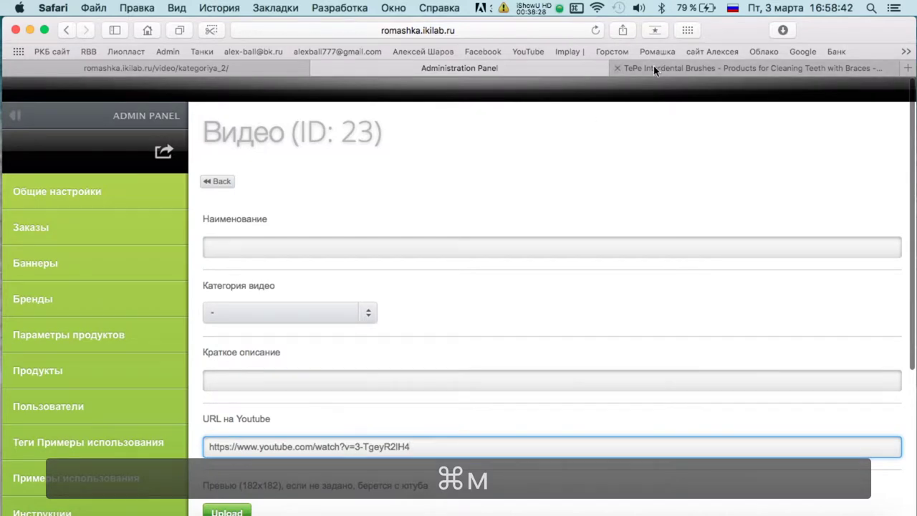
Fill the Наименование field with the video's title.
left_click(653, 69)
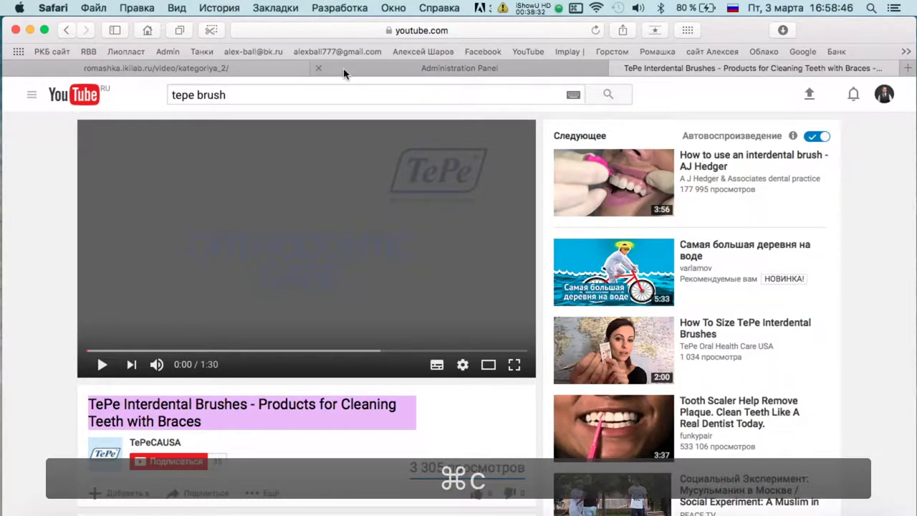
left_click(344, 70)
left_click(248, 242)
key("super+v")
Copy the video's description paragraph into the Краткое описание field.
key("ctrl+Tab")
scroll(414, 247, "down", 5)
triple_click(282, 290)
key("super+c")
left_click(393, 70)
left_click(229, 372)
key("super+v")
Set Отображать to Да, save video 23, and return to the video list.
scroll(228, 373, "down", 5)
left_click(239, 413)
left_click(219, 450)
left_click(231, 468)
scroll(260, 176, "up", 2)
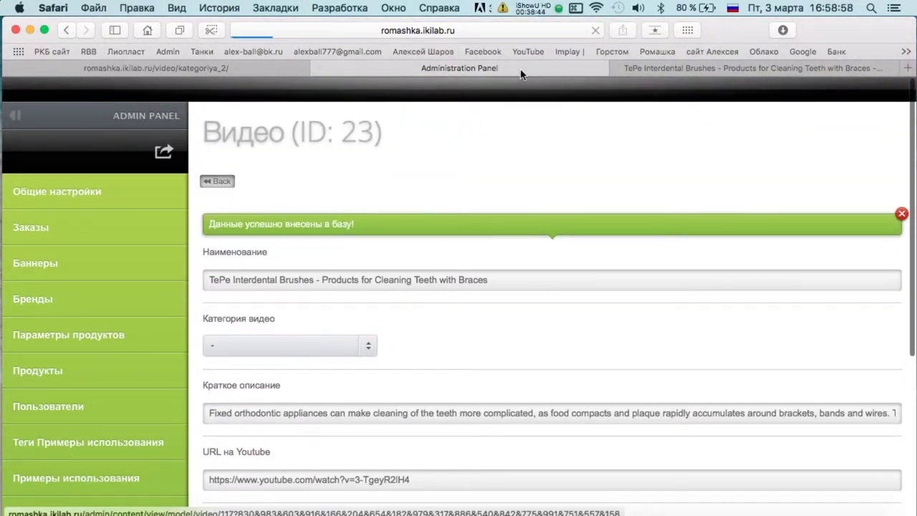
left_click(217, 178)
scroll(435, 254, "down", 3)
left_click(730, 70)
Open the Interdental Cleaning - The Easy Innovative and Alternative Way to Floss video from the sidebar.
scroll(343, 266, "down", 3)
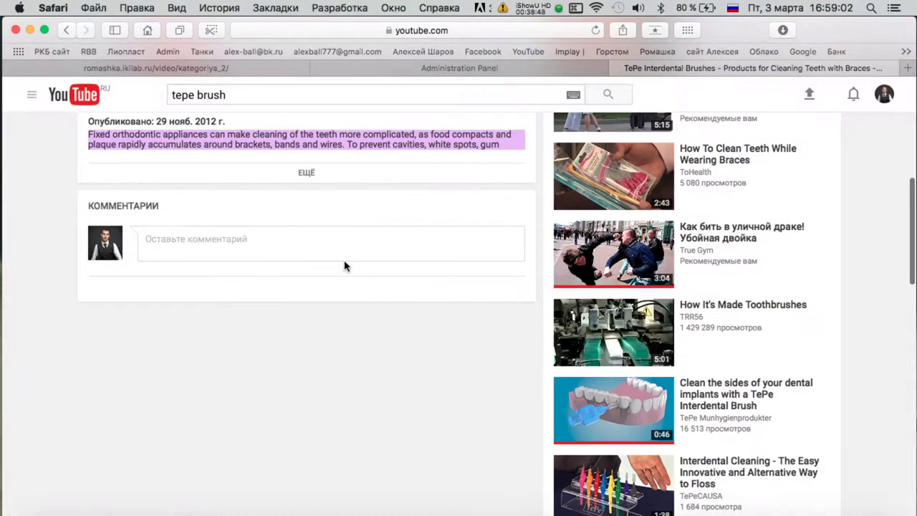
scroll(343, 266, "down", 3)
scroll(747, 309, "up", 10)
scroll(420, 317, "down", 8)
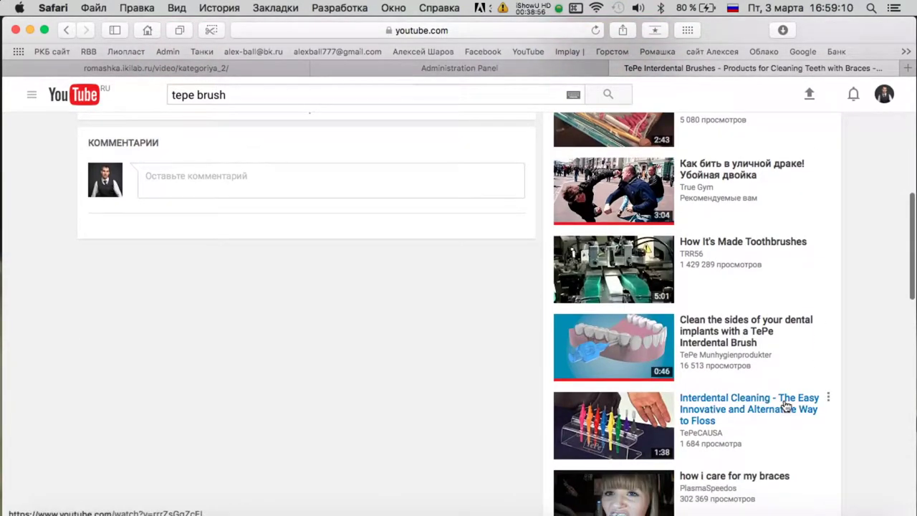
left_click(785, 405)
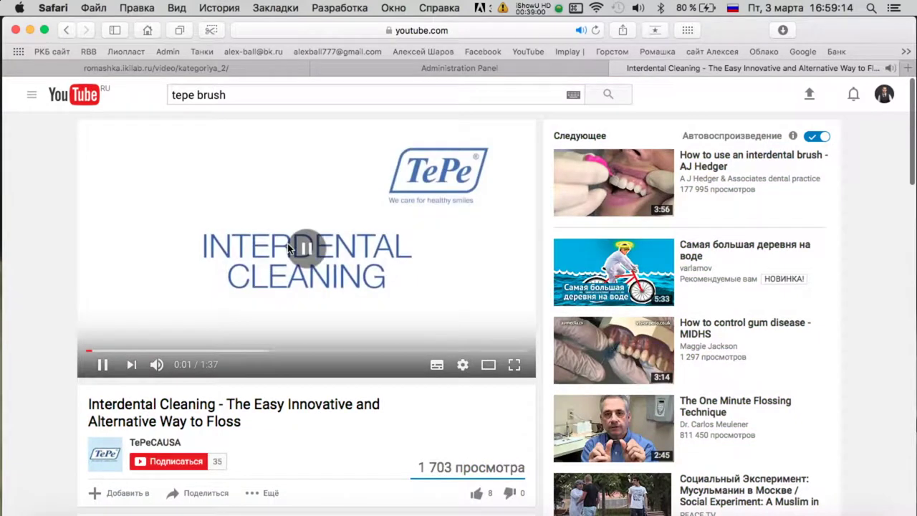
Scrub the Interdental Cleaning video forward through 1:00 and 1:22 to its end.
right_click(161, 350)
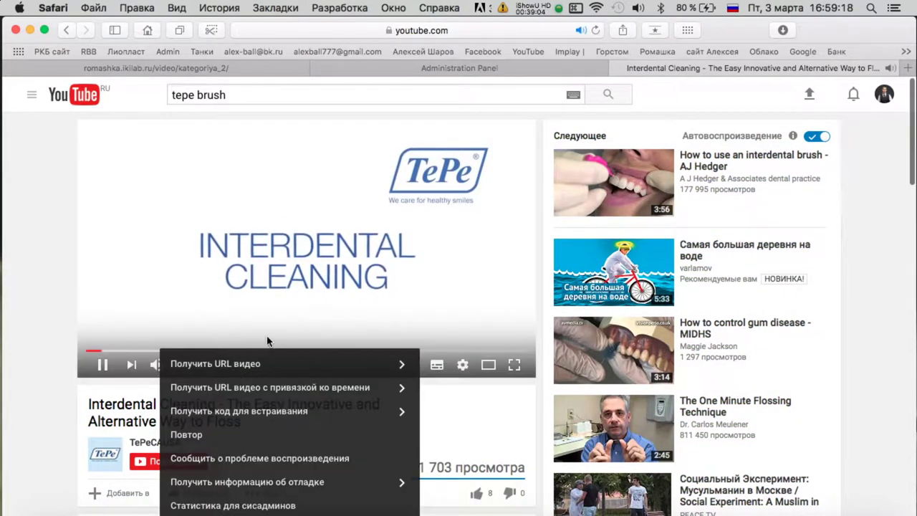
left_click(143, 351)
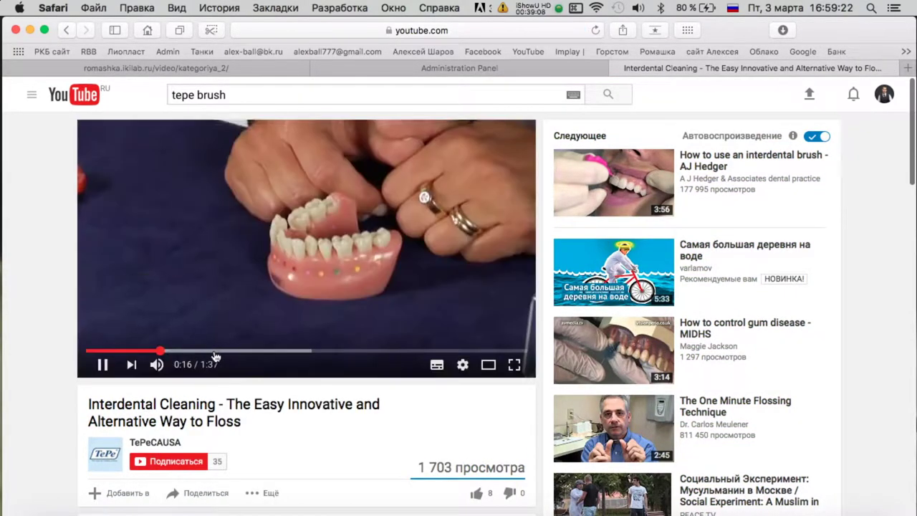
left_click(283, 352)
left_click_drag(283, 352, 359, 351)
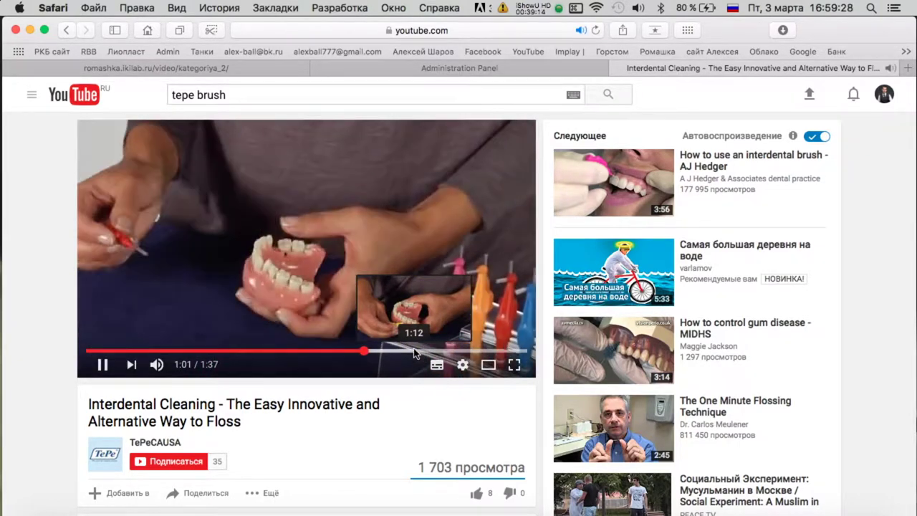
left_click(414, 352)
left_click(444, 352)
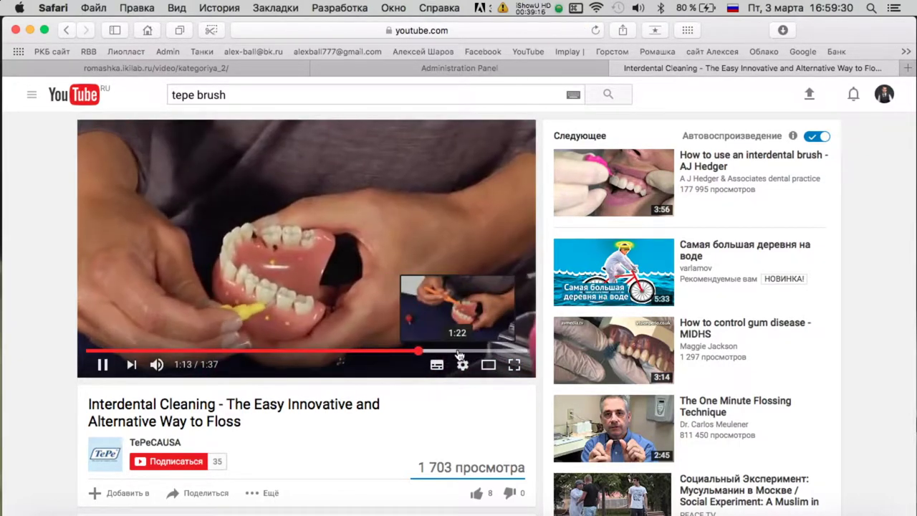
left_click(459, 351)
left_click_drag(495, 352, 504, 350)
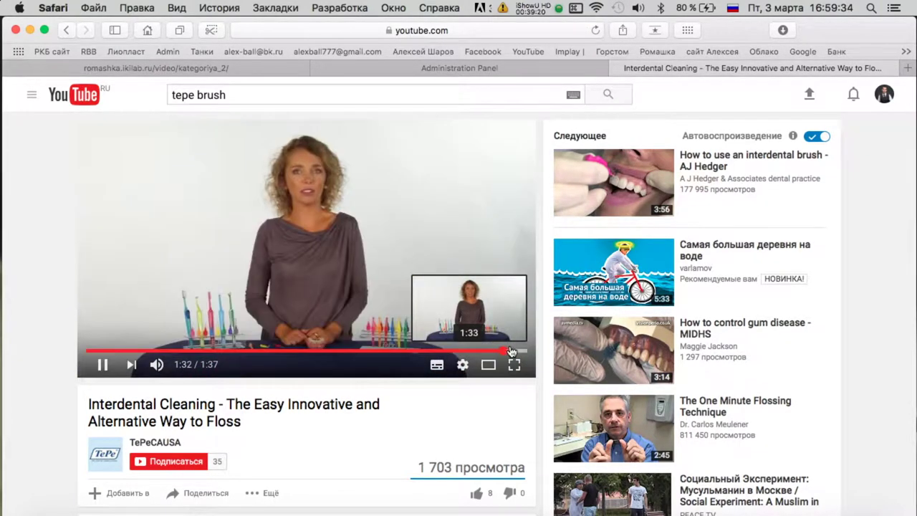
Copy the Interdental Cleaning video's web address for the admin panel.
left_click(442, 54)
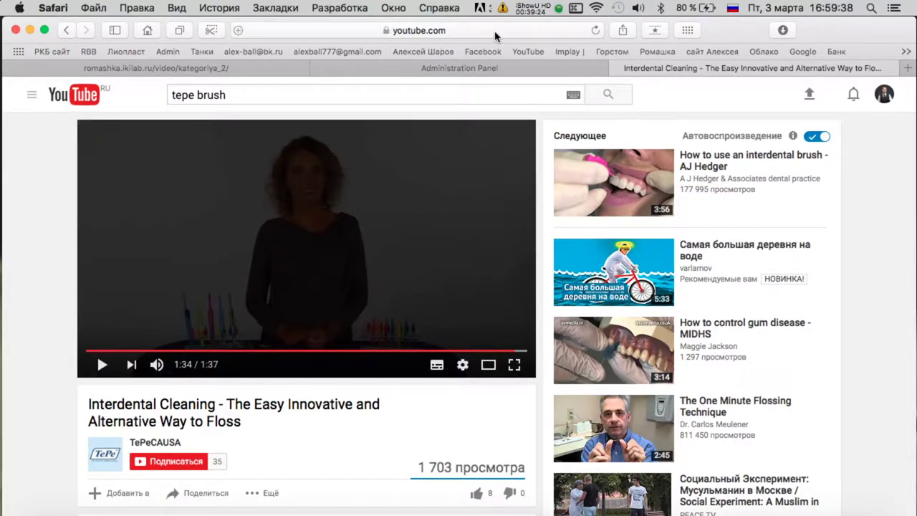
left_click(495, 30)
key("super+c")
left_click(606, 70)
Create a new video entry and paste the Interdental Cleaning address into its YouTube URL field.
scroll(241, 317, "up", 3)
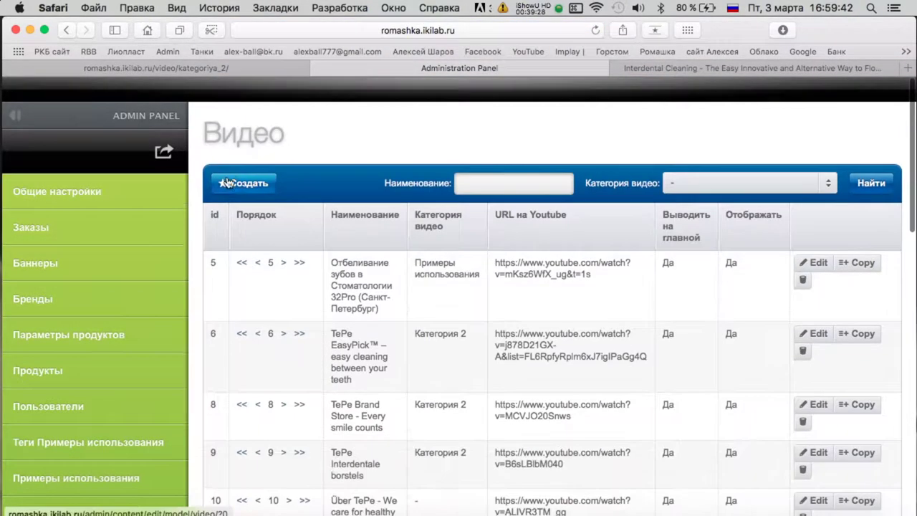
left_click(67, 176)
scroll(402, 254, "down", 5)
left_click(305, 219)
key("super+v")
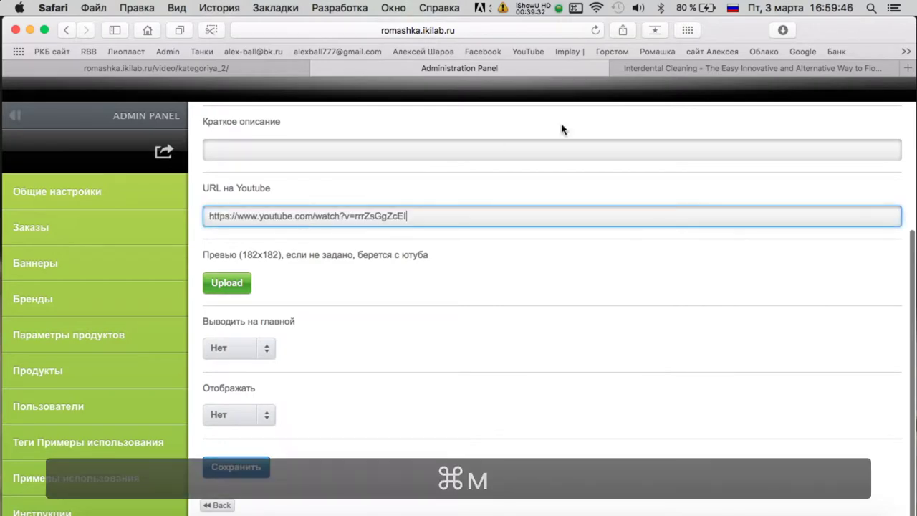
Fill the Наименование field with the Interdental Cleaning video title.
key("ctrl+Tab")
triple_click(188, 412)
key("super+c")
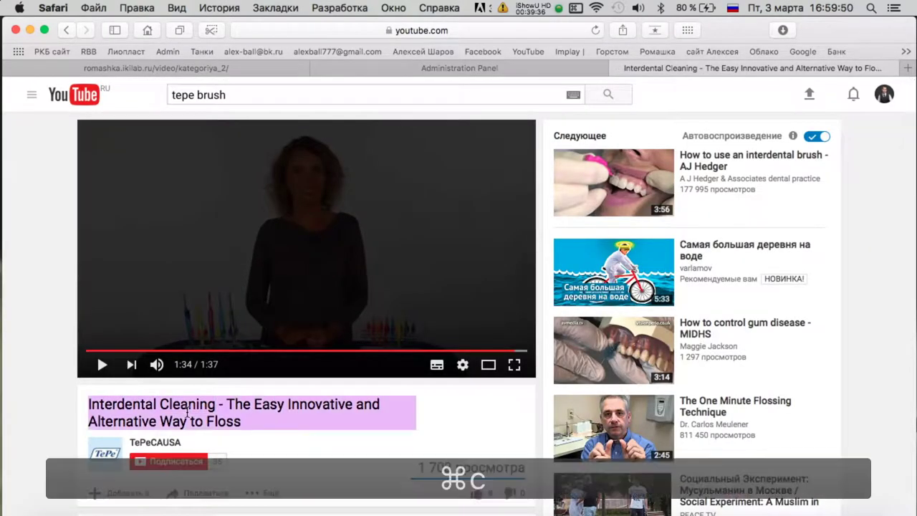
left_click(382, 74)
left_click(262, 248)
key("super+v")
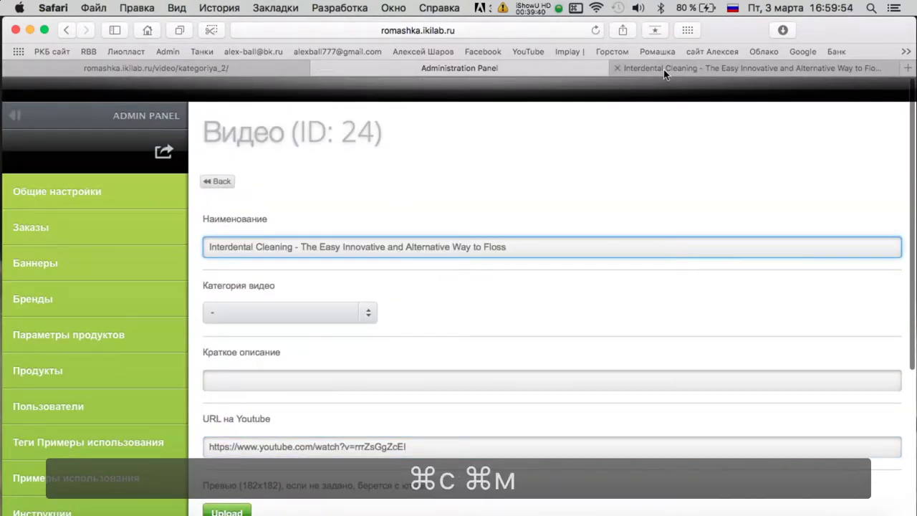
Copy the video's description paragraph into the Краткое описание field.
key("ctrl+Tab")
scroll(279, 347, "down", 1)
scroll(279, 347, "down", 3)
triple_click(219, 321)
key("super+c")
scroll(287, 215, "up", 3)
left_click(404, 64)
left_click(245, 380)
key("super+v")
Set Отображать to Да, save video 24, and return to the video list.
scroll(251, 401, "down", 5)
left_click(243, 421)
left_click(242, 459)
left_click(241, 473)
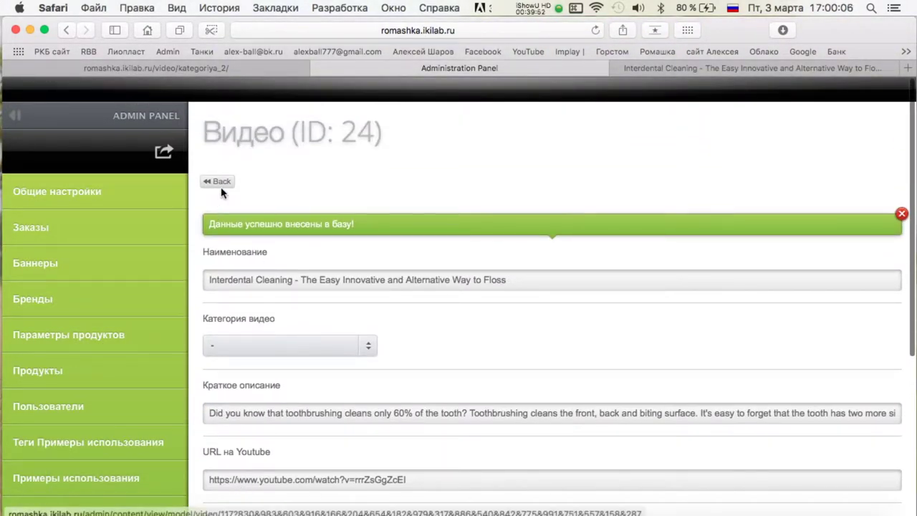
left_click(222, 183)
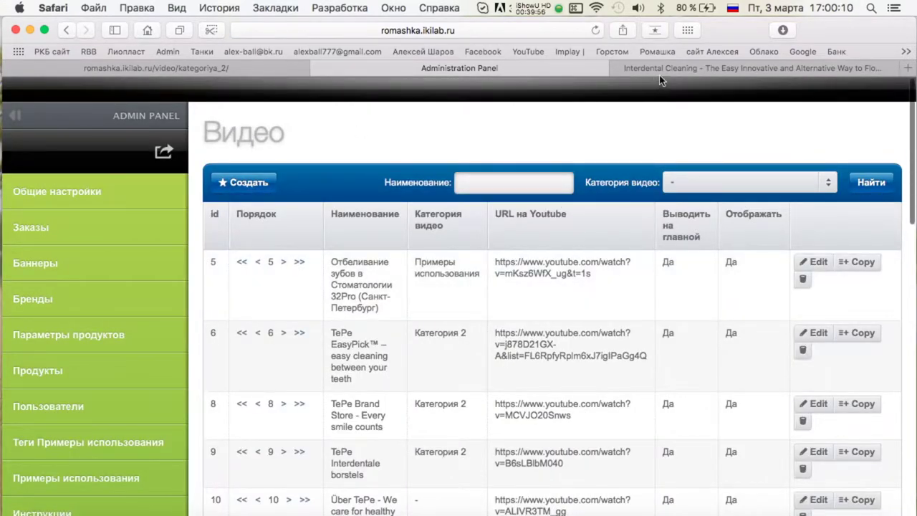
left_click(658, 72)
Open The Implant Orthodontic Brush by TePe video from the tepe brush results.
left_click(64, 30)
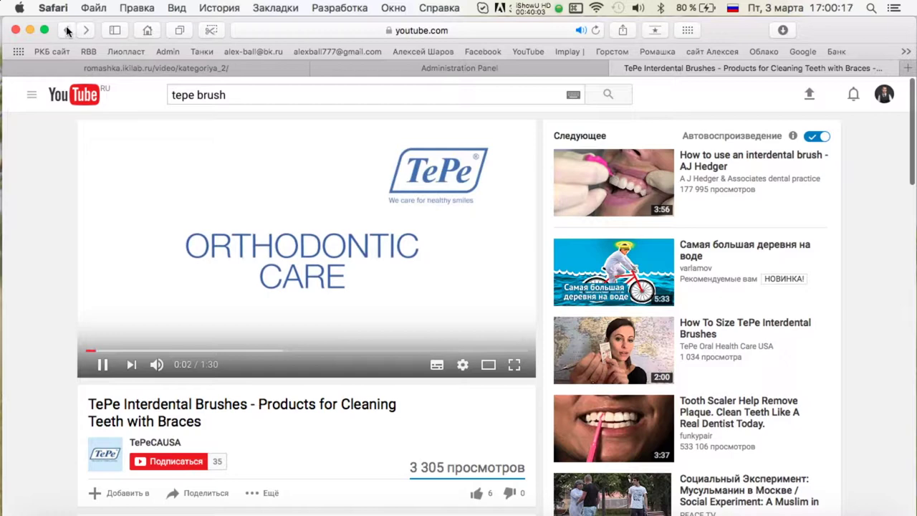
left_click(67, 30)
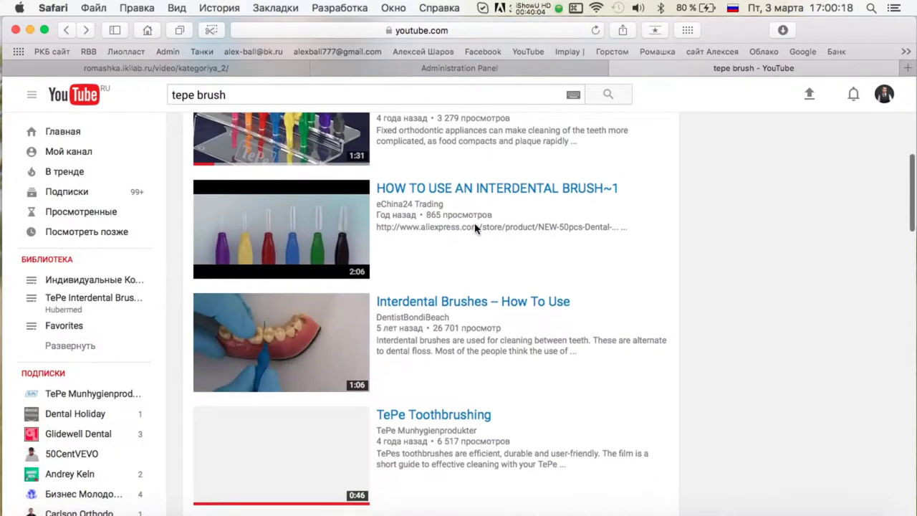
scroll(474, 229, "down", 5)
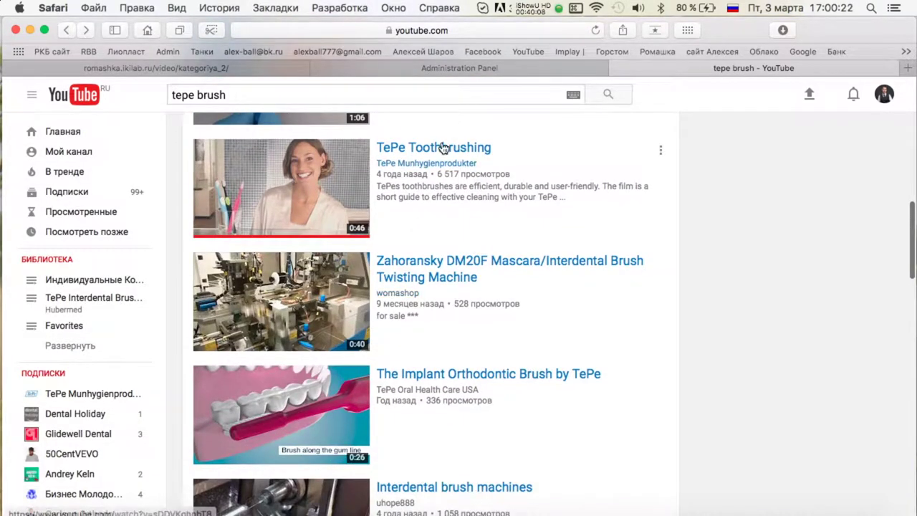
left_click(429, 374)
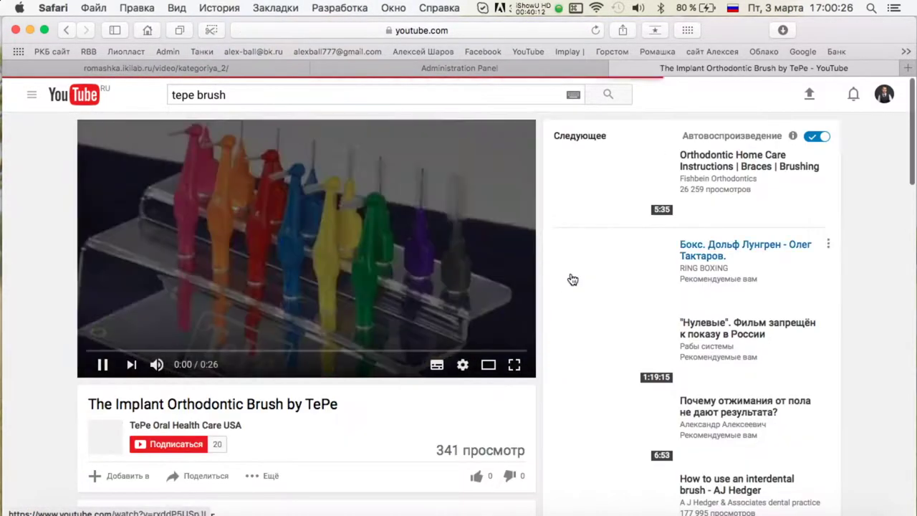
Put the Implant Orthodontic Brush video's web address into the entry's YouTube URL field.
left_click(490, 30)
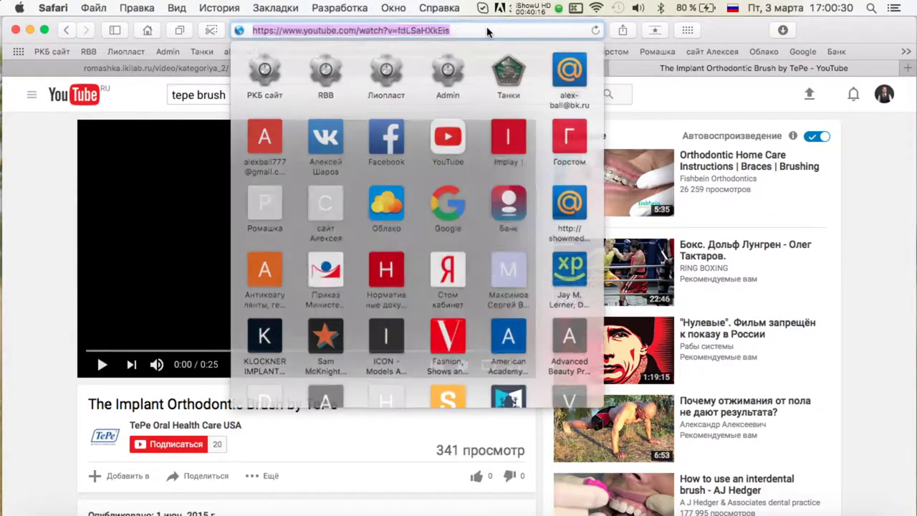
key("super+c")
left_click(607, 71)
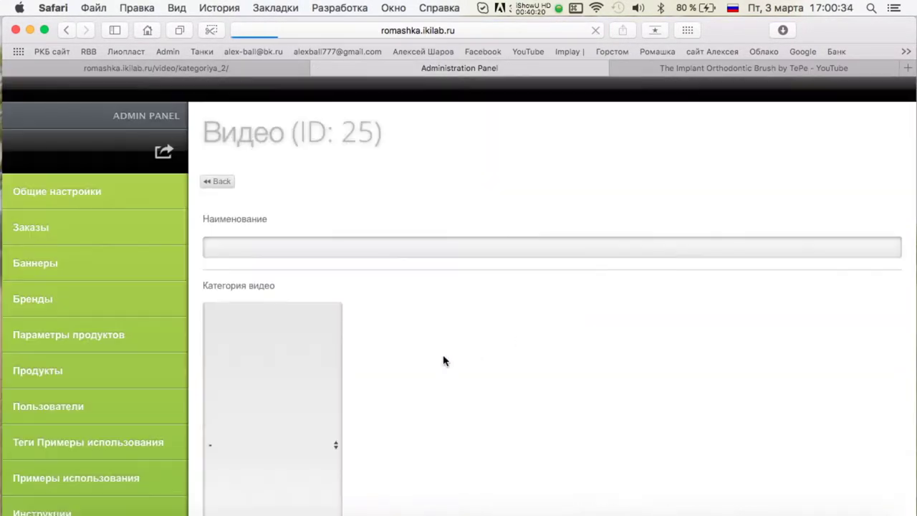
left_click(348, 446)
key("super+v")
Fill the Наименование field with 'The Implant Orthodontic Brush by TePe'.
left_click(752, 68)
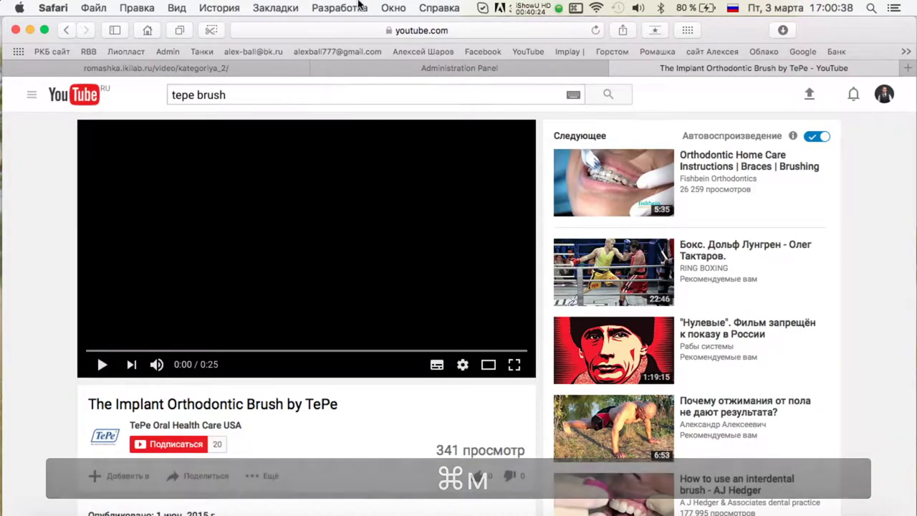
key("super+c")
left_click(351, 68)
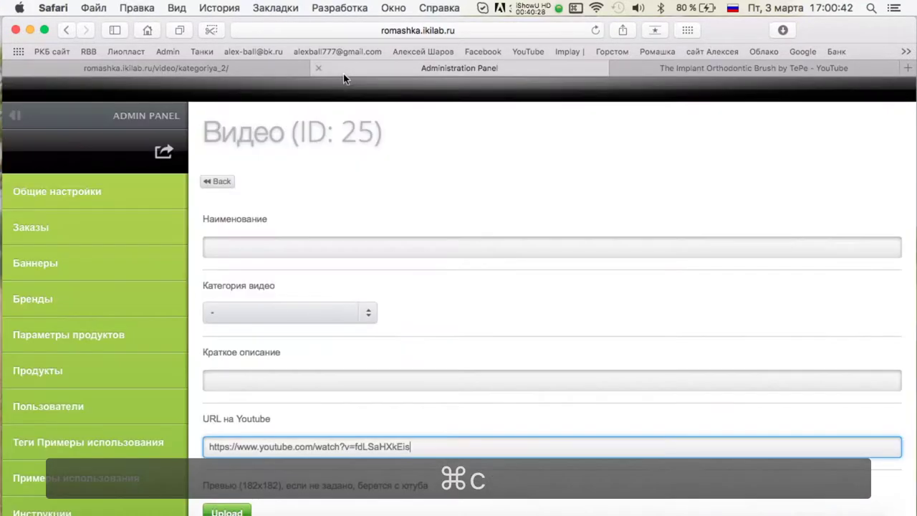
left_click(256, 245)
key("super+v")
Use the same title as the Краткое описание text.
left_click(653, 71)
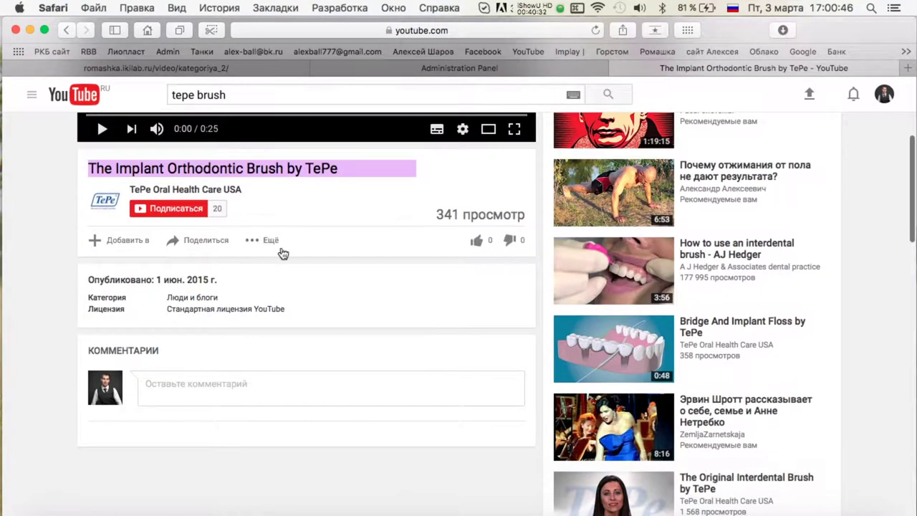
left_click(350, 70)
left_click(247, 381)
key("super+v")
Set Отображать to Да and save video 25.
scroll(246, 380, "down", 5)
left_click(246, 415)
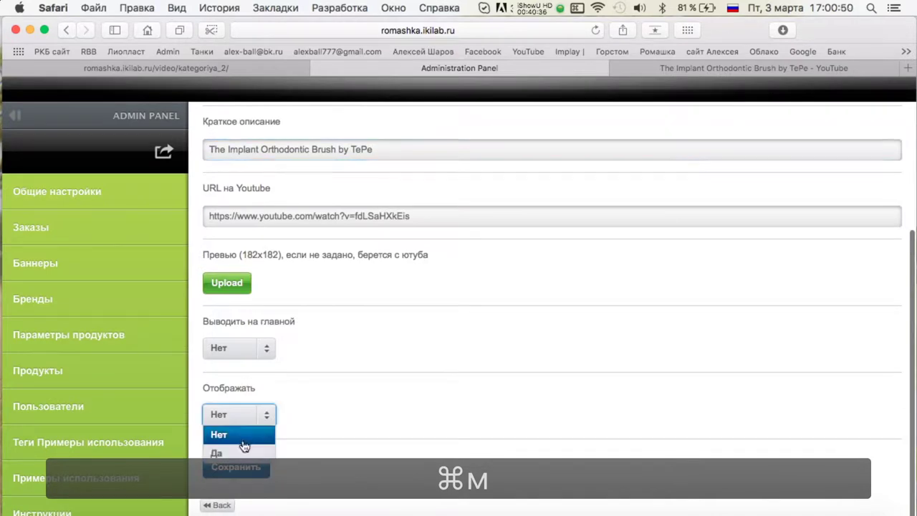
left_click(236, 452)
left_click(237, 463)
left_click(646, 69)
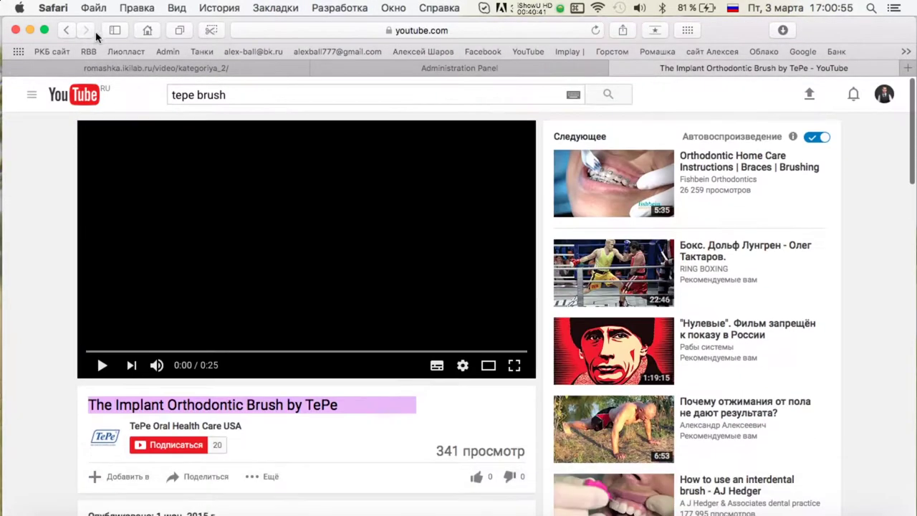
Open the CLEARWATER FL Periodontist video from the tepe brush results.
left_click(66, 30)
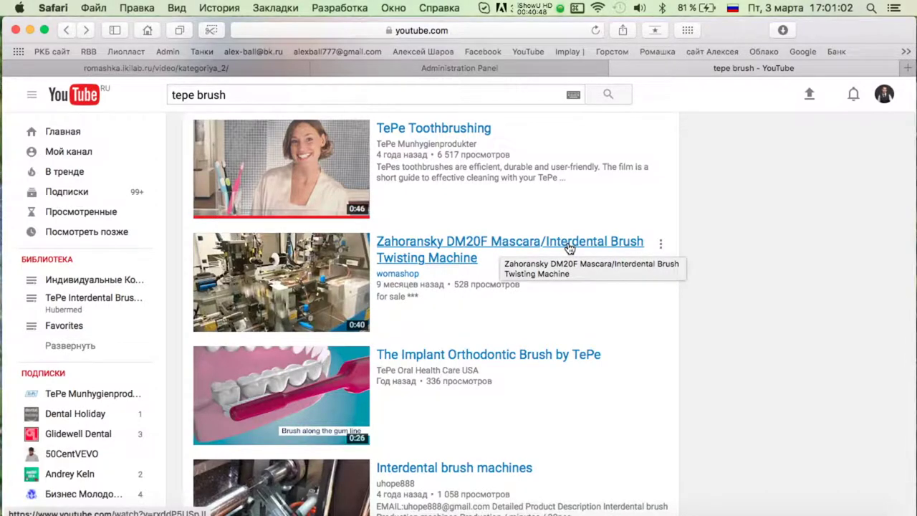
scroll(505, 272, "down", 5)
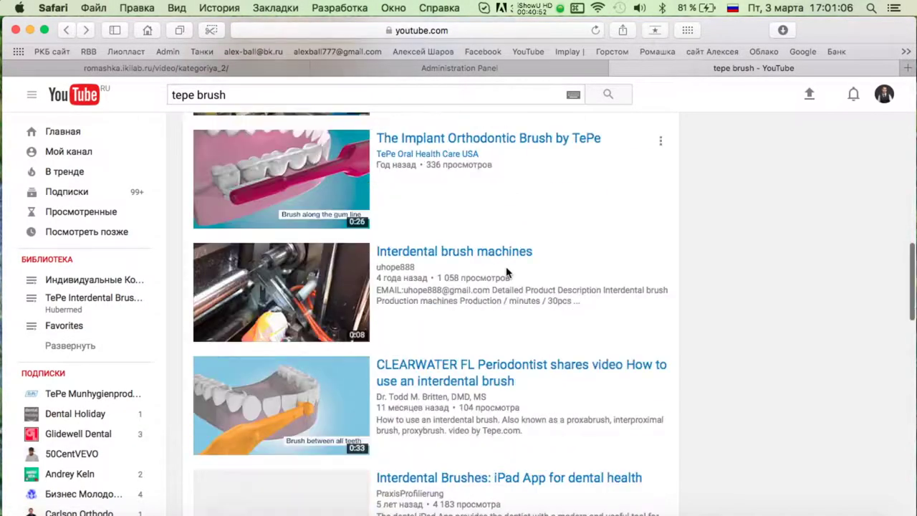
scroll(506, 273, "down", 3)
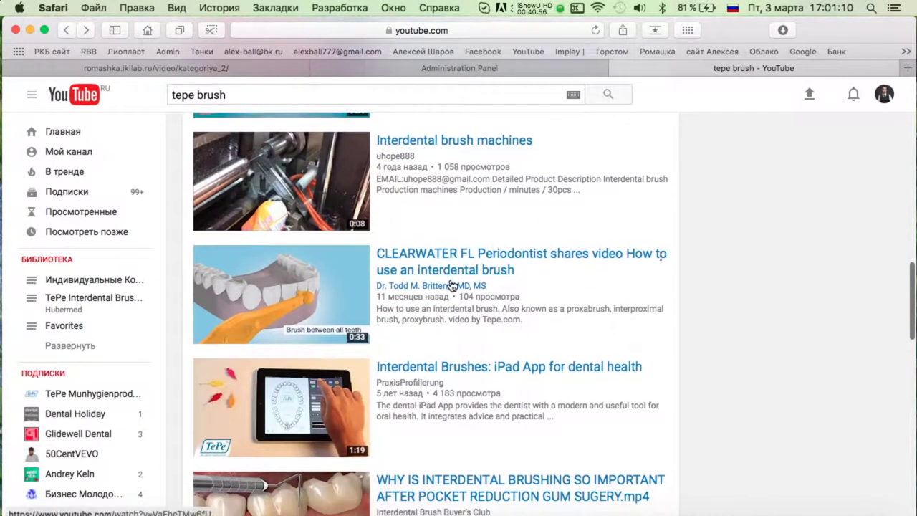
left_click(412, 256)
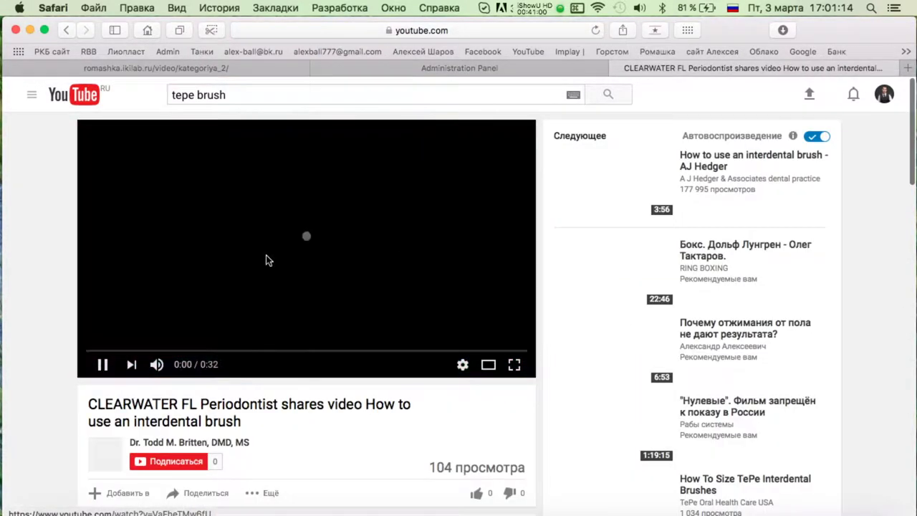
Create a new video entry with the CLEARWATER video's address in its YouTube URL field.
left_click(459, 30)
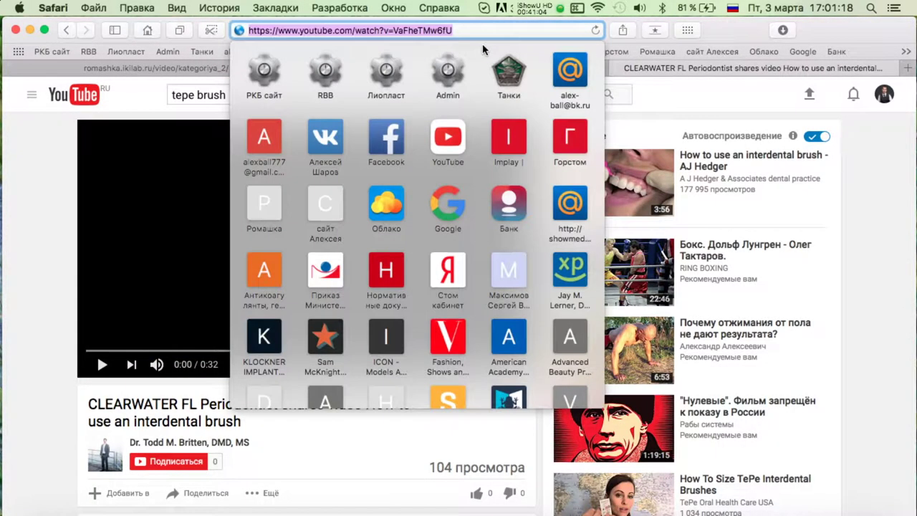
key("super+c")
left_click(459, 67)
left_click(256, 184)
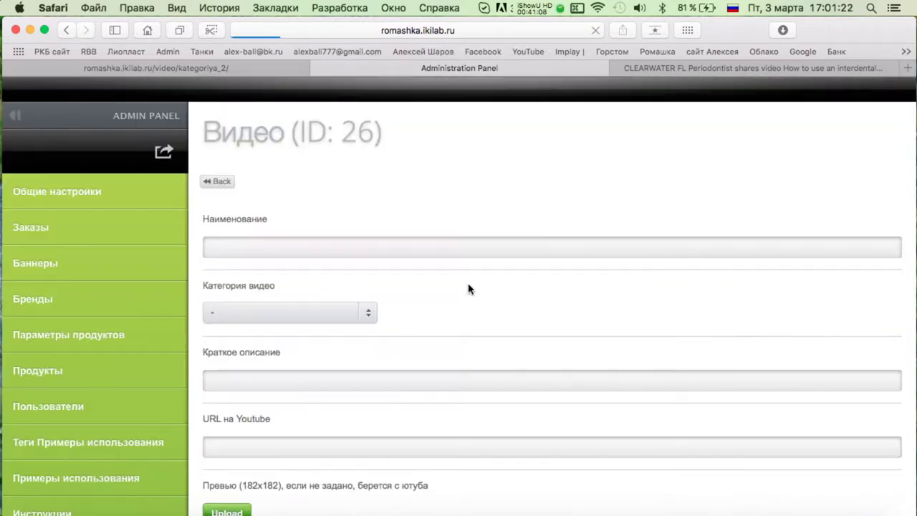
scroll(352, 262, "down", 5)
left_click(508, 229)
key("super+v")
Fill the Наименование field with the CLEARWATER video title.
scroll(508, 229, "up", 5)
left_click(683, 68)
left_click_drag(244, 423, 87, 400)
key("super+c")
left_click(361, 69)
left_click(241, 246)
key("super+v")
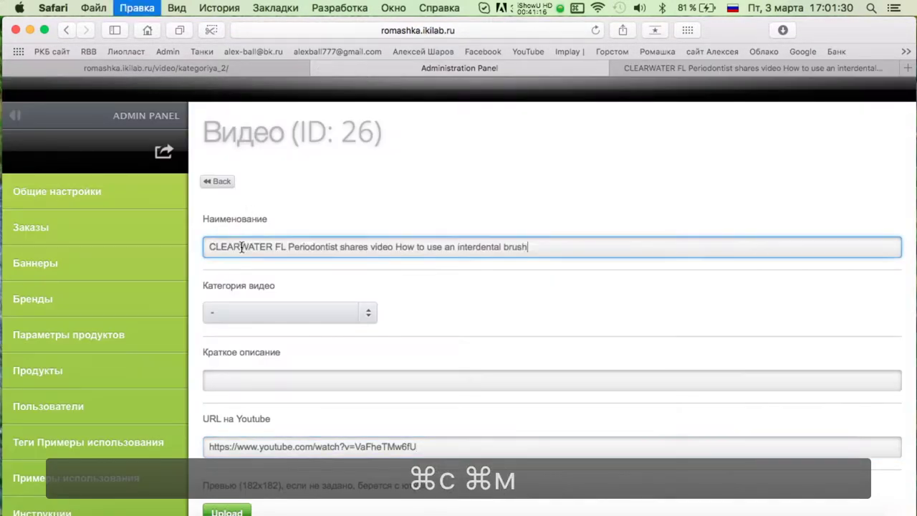
Copy the CLEARWATER video's description into the Краткое описание field.
left_click(716, 68)
scroll(311, 272, "down", 5)
triple_click(308, 267)
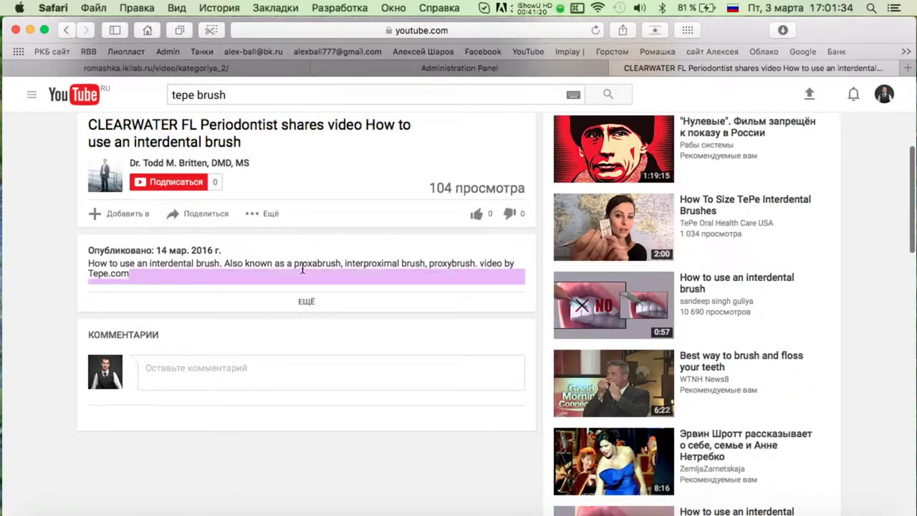
key("super+c")
left_click(379, 68)
left_click(275, 383)
key("super+v")
Set Отображать to Да and save video 26.
scroll(275, 383, "down", 3)
left_click(239, 428)
left_click(219, 467)
left_click(230, 483)
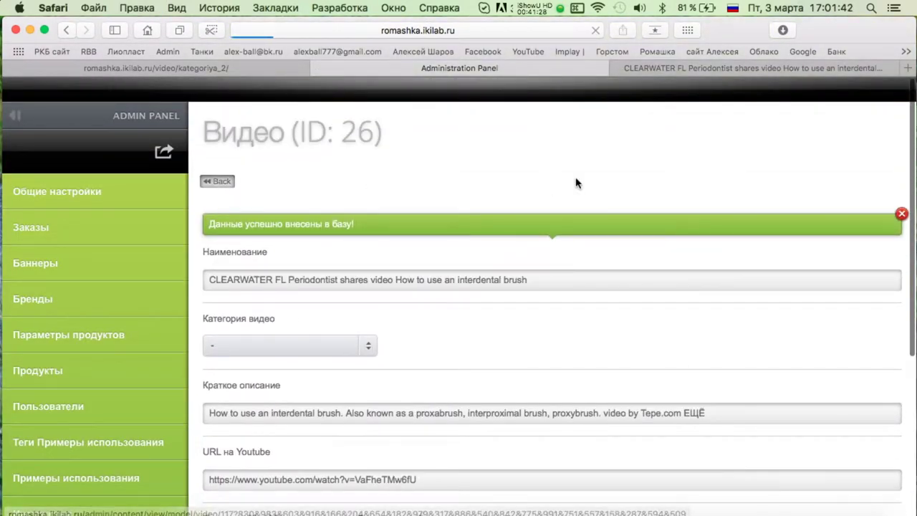
scroll(577, 180, "down", 10)
scroll(434, 174, "up", 15)
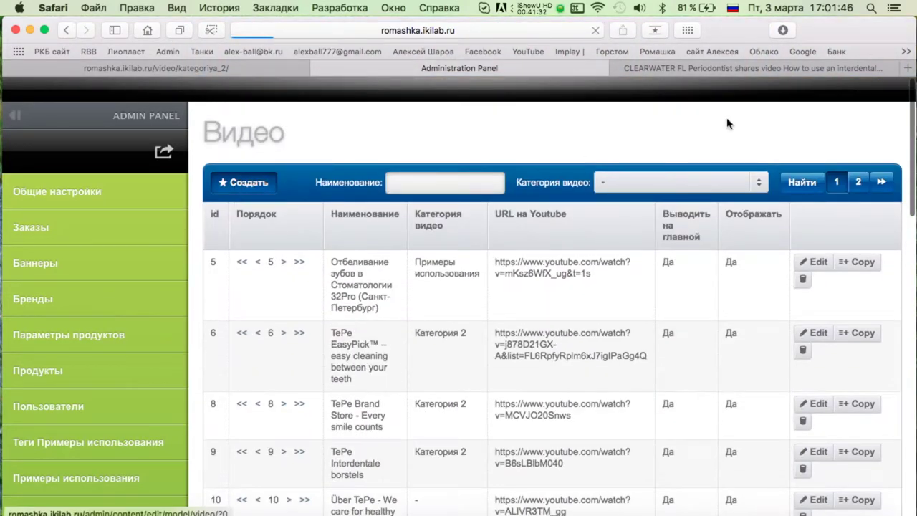
Return to the tepe brush search results on YouTube.
left_click(751, 68)
scroll(385, 304, "up", 5)
key("super+bracketleft")
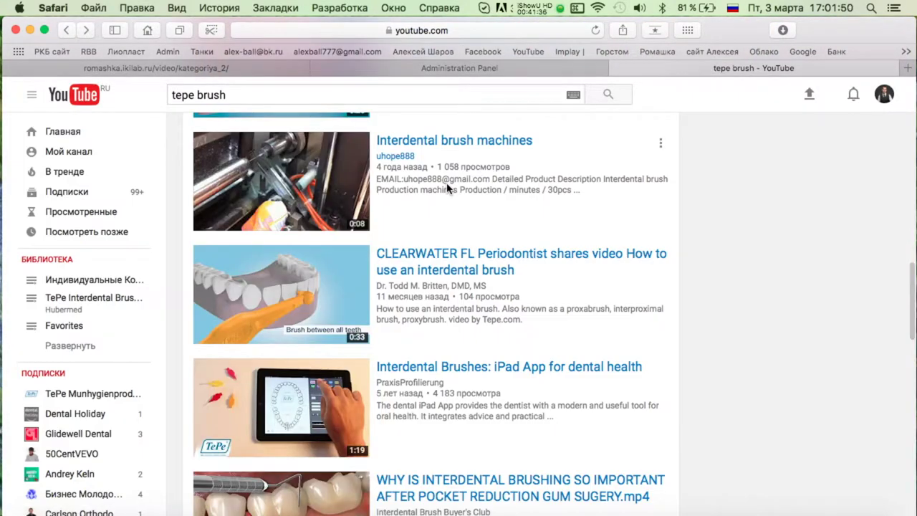
Copy the Interdental Brushes: iPad App video's YouTube URL into the new video form's link field.
scroll(440, 224, "down", 3)
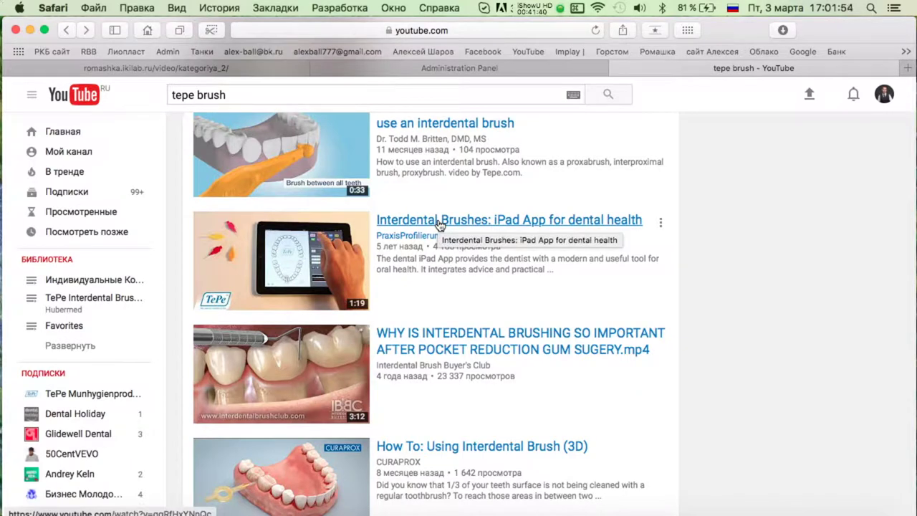
left_click(439, 224)
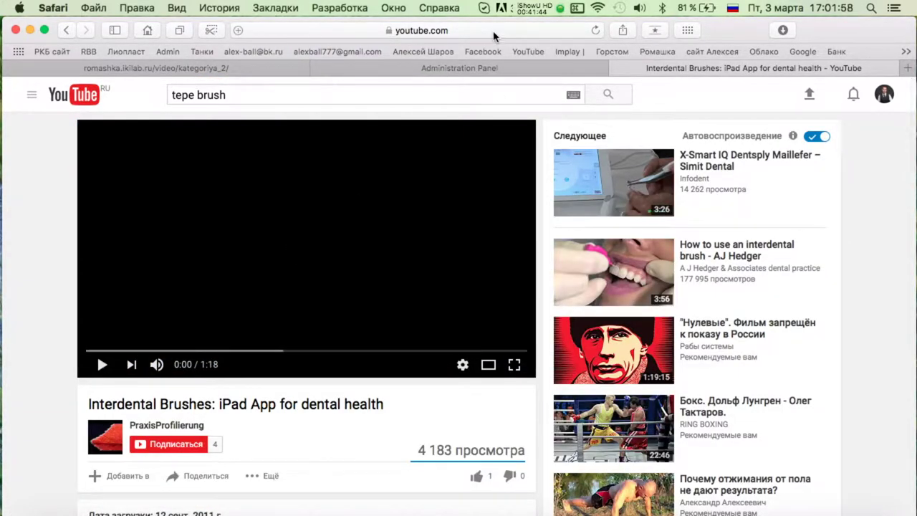
left_click(493, 31)
key("super+c")
left_click(602, 69)
left_click(327, 212)
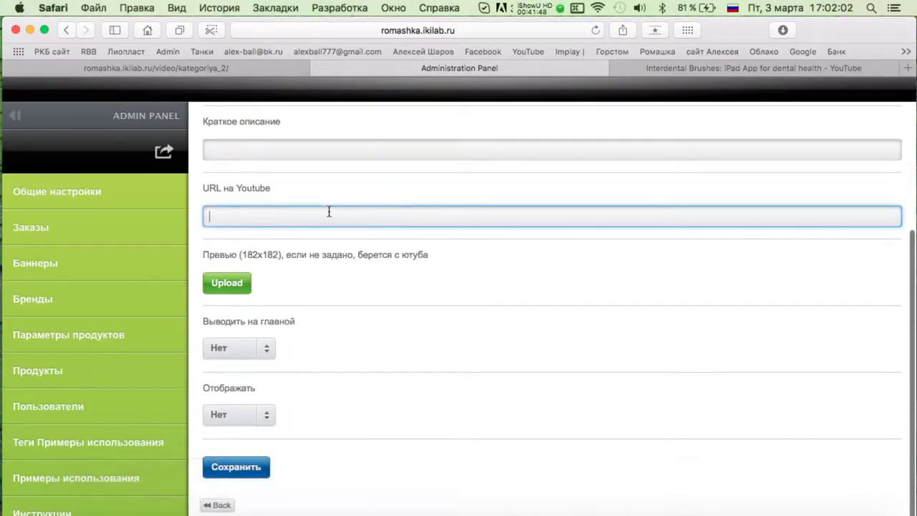
key("super+v")
Copy the iPad App video's title and description from YouTube into the form's short description.
scroll(449, 205, "up", 2)
scroll(449, 203, "up", 5)
key("ctrl+Tab")
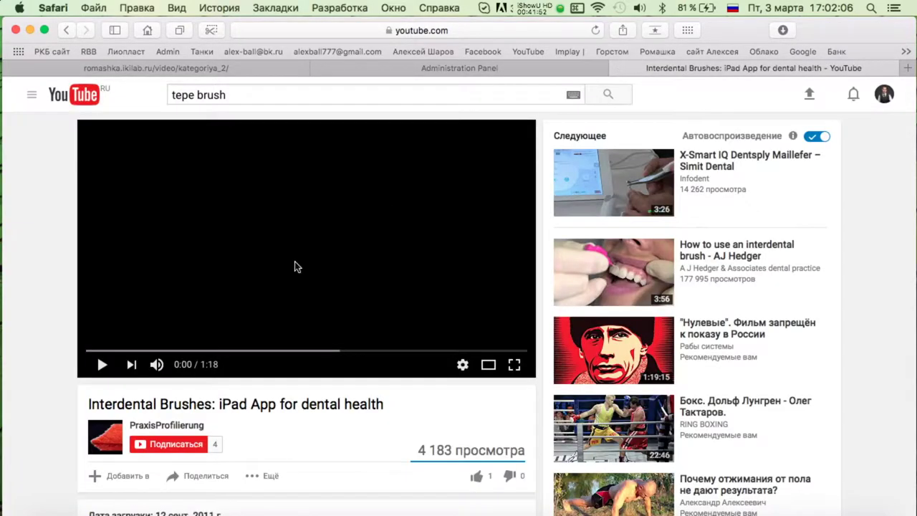
key("super+c")
left_click(459, 68)
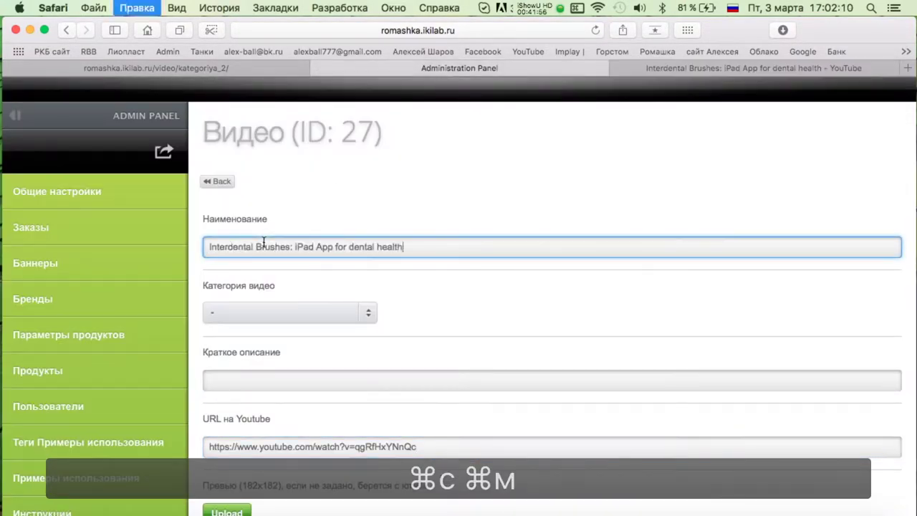
left_click(682, 69)
left_click_drag(86, 317, 537, 331)
key("super+c")
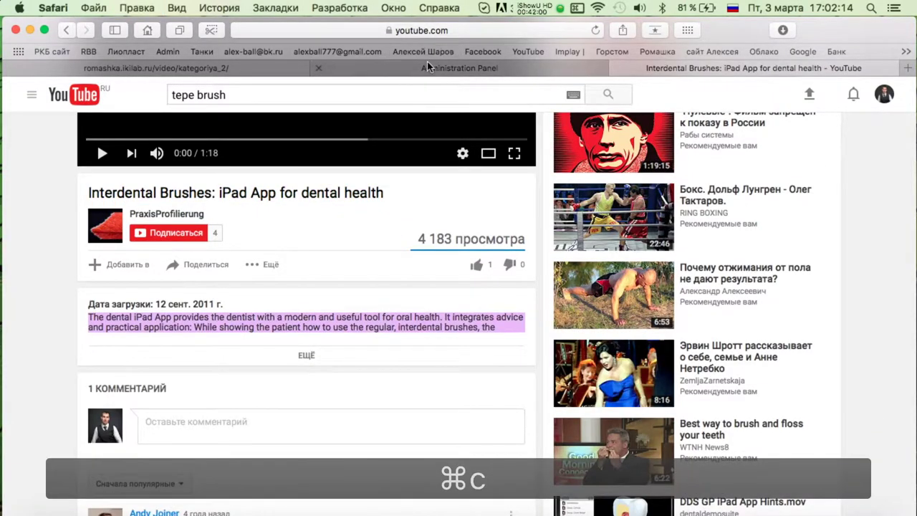
left_click(458, 68)
left_click(262, 380)
key("super+v")
Set Отображать to Да, save video 27, and return to the video list.
scroll(506, 267, "down", 5)
left_click(241, 411)
left_click(242, 401)
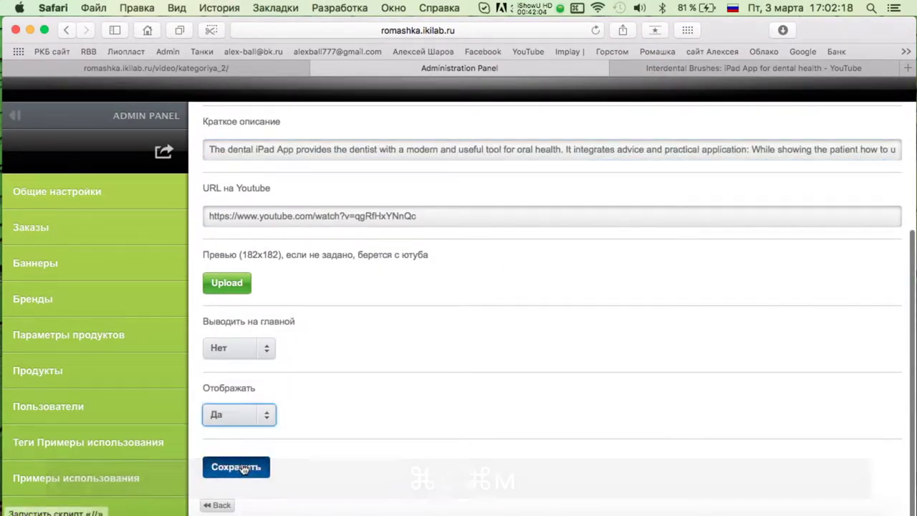
left_click(241, 466)
scroll(340, 260, "up", 2)
left_click(215, 179)
scroll(481, 205, "down", 15)
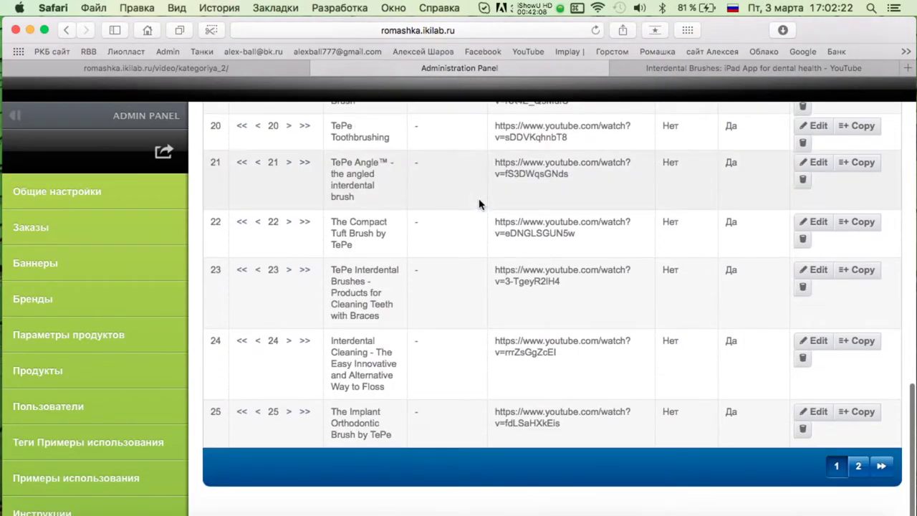
scroll(480, 204, "up", 15)
key("ctrl+Tab")
scroll(348, 237, "up", 3)
Open the interdental brushing after pocket reduction video and paste its URL into a new video entry.
key("super+[")
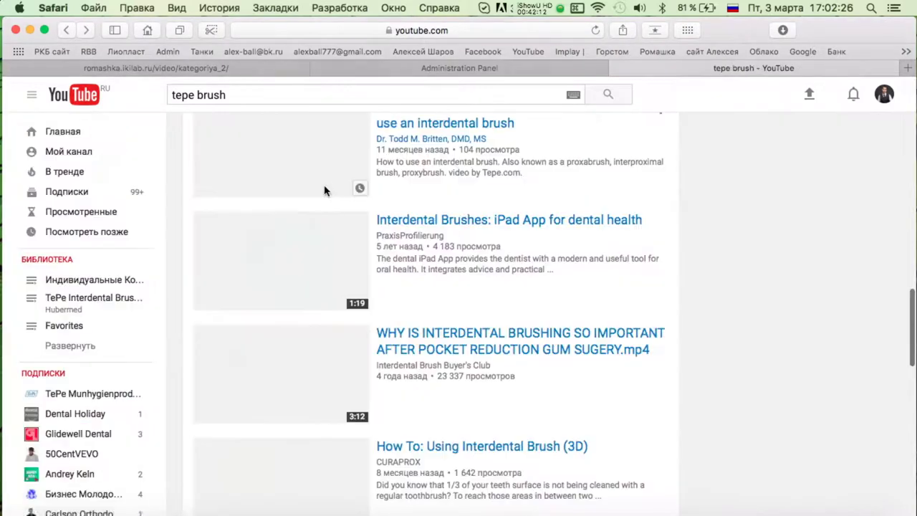
scroll(544, 236, "down", 3)
left_click(461, 241)
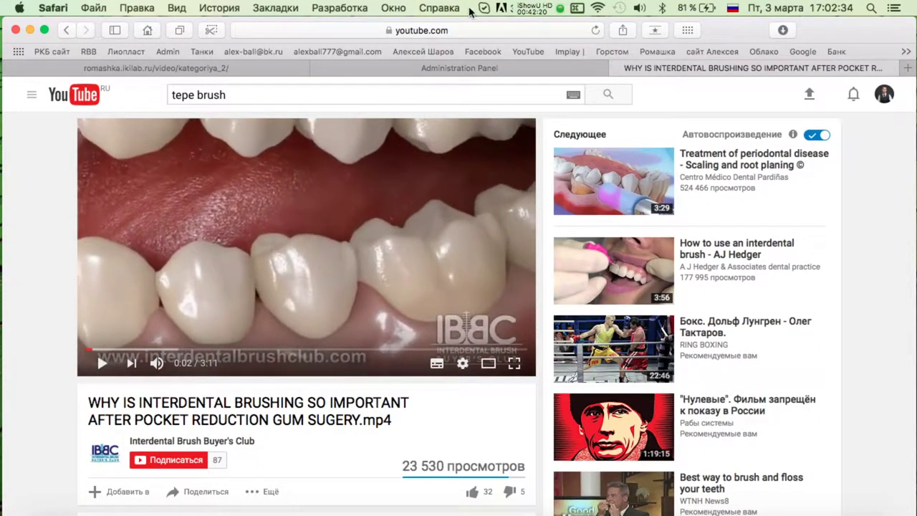
left_click(483, 27)
key("super+c")
left_click(605, 69)
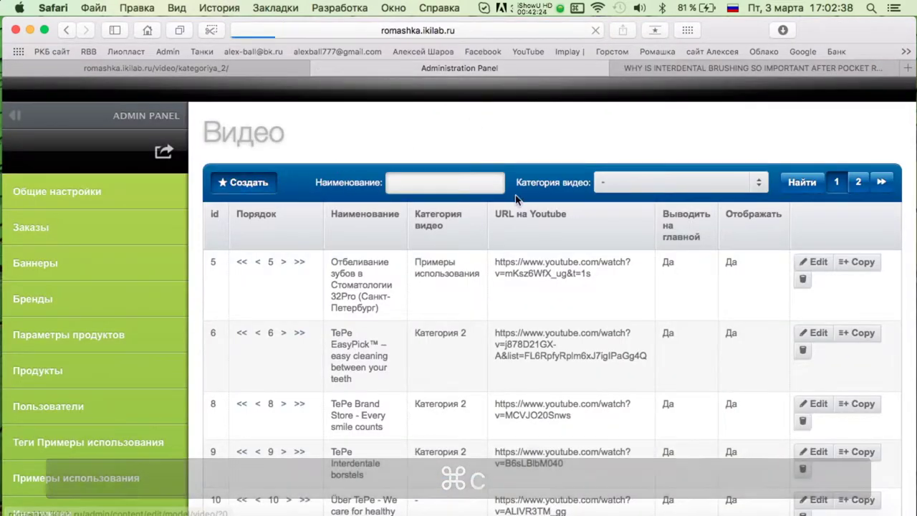
left_click(228, 184)
left_click(353, 250)
key("super+v")
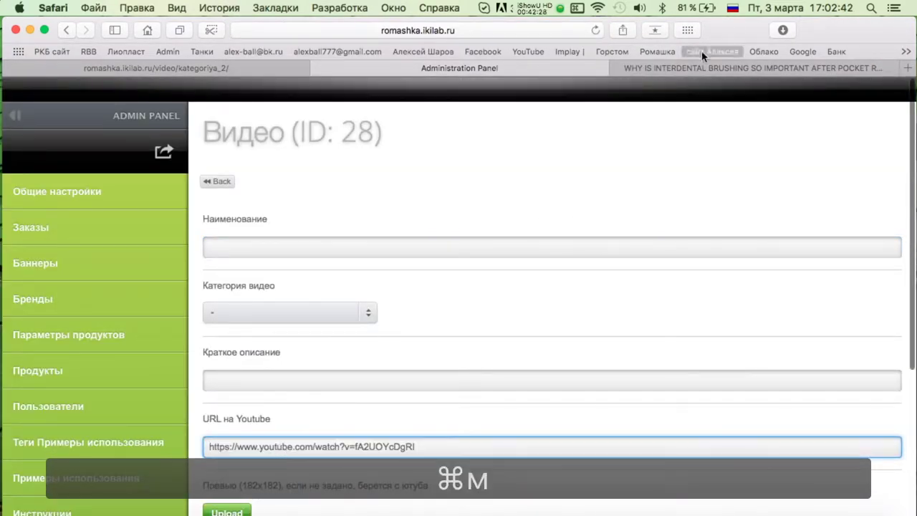
Fill Наименование and Краткое описание with the "WHY IS INTERDENTAL BRUSHING SO IMPORTANT…" title.
left_click(716, 68)
triple_click(178, 412)
key("super+c")
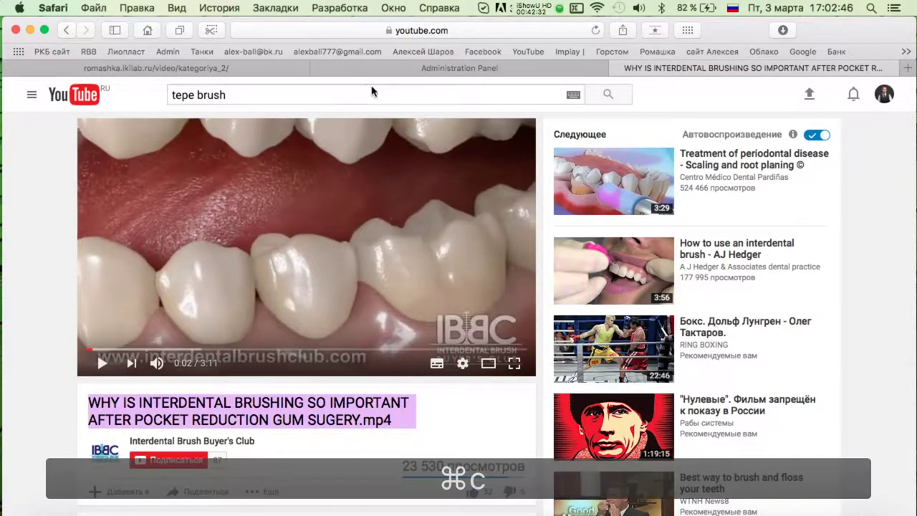
left_click(459, 68)
left_click(282, 245)
key("super+v")
left_click(714, 69)
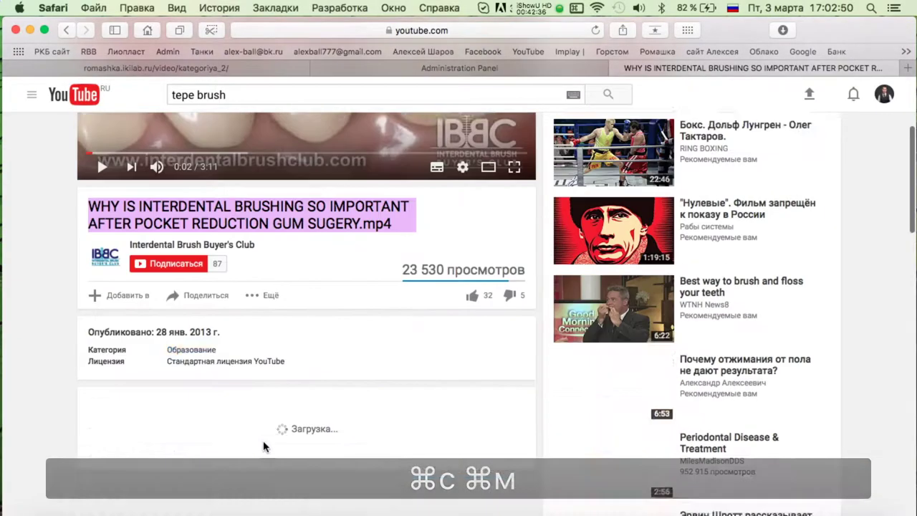
scroll(249, 280, "down", 1)
left_click(377, 69)
left_click(239, 382)
key("super+v")
Set Отображать to Да, save it as video 28, and return to YouTube.
scroll(487, 242, "down", 5)
left_click(240, 414)
left_click(244, 451)
key("Return")
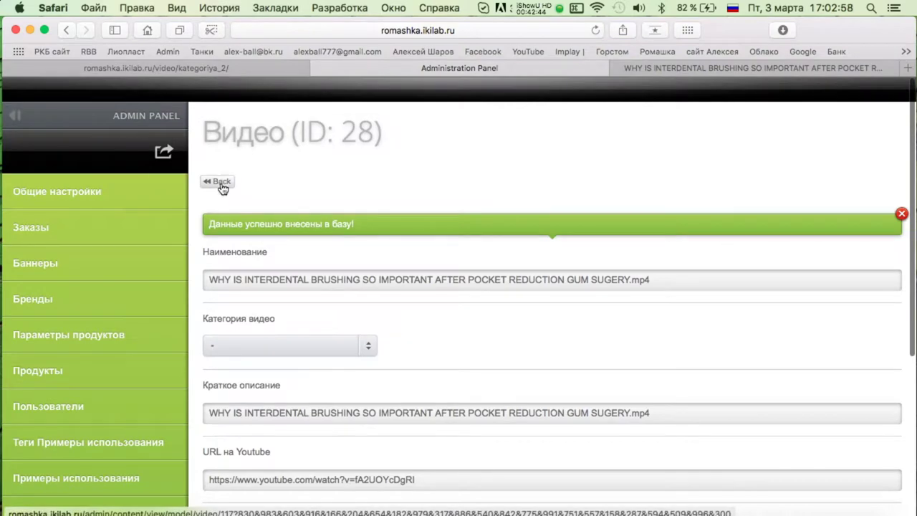
scroll(458, 243, "down", 10)
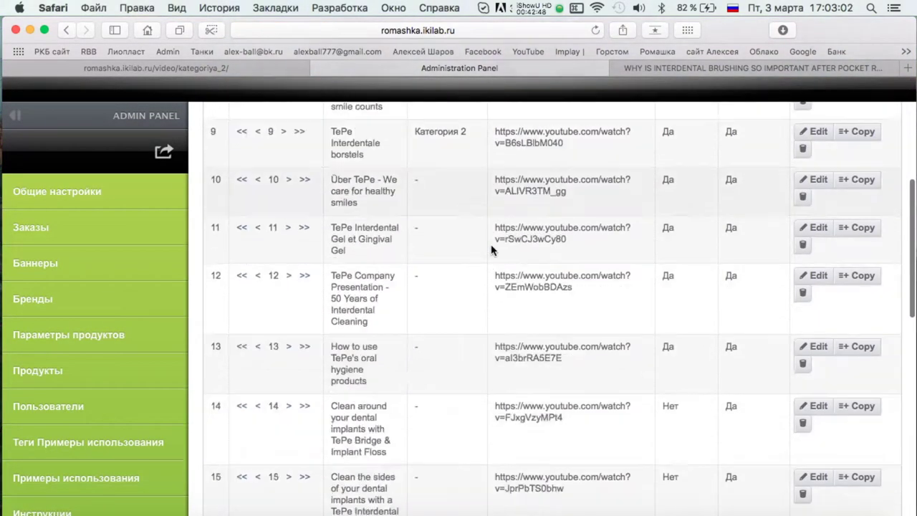
left_click(688, 70)
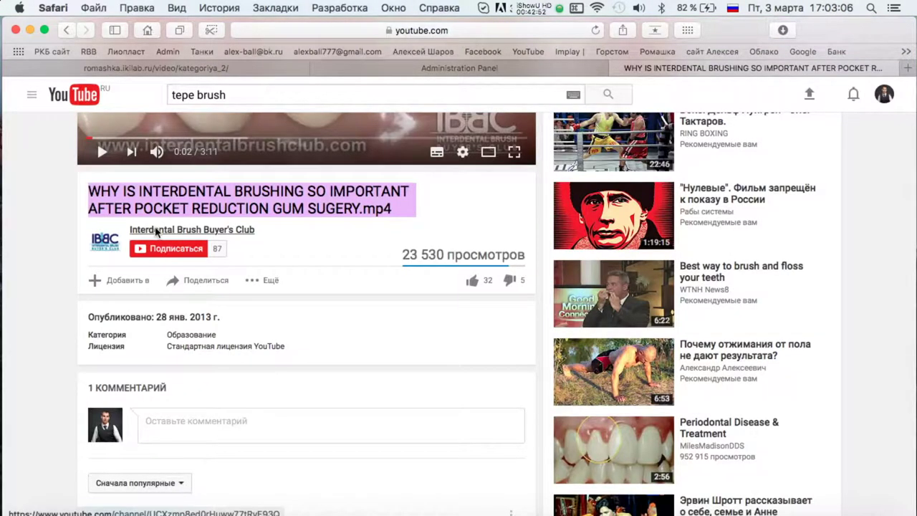
Open the "WHAT ARE INTERDENTAL BRUSHES…" video from the channel's Все видео list.
left_click(156, 231)
scroll(338, 313, "down", 2)
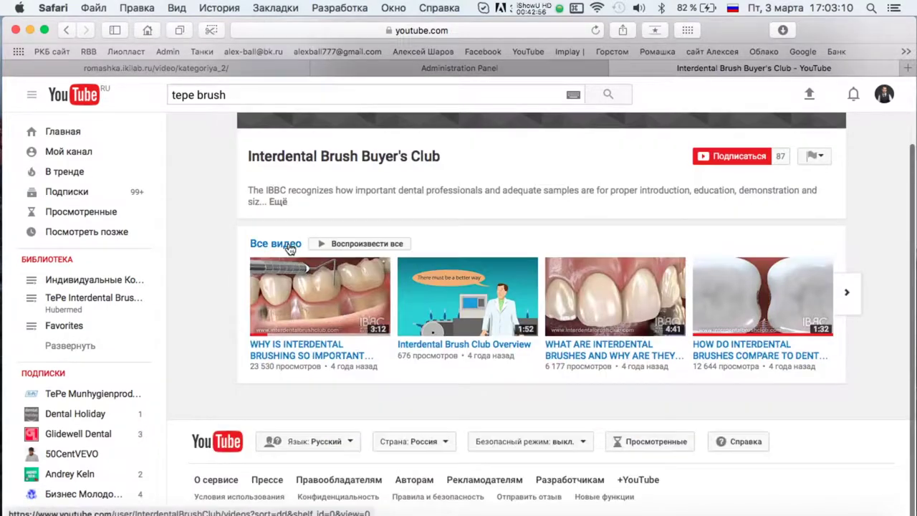
left_click(290, 247)
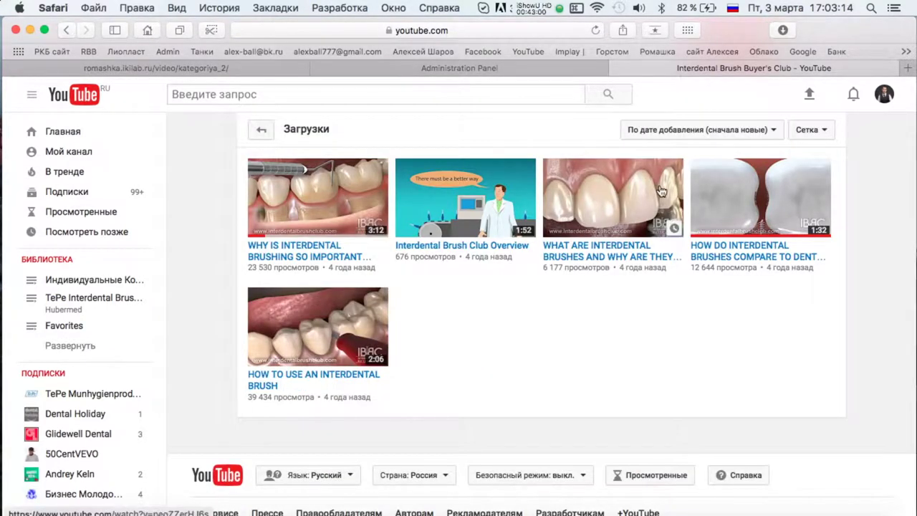
left_click(623, 245)
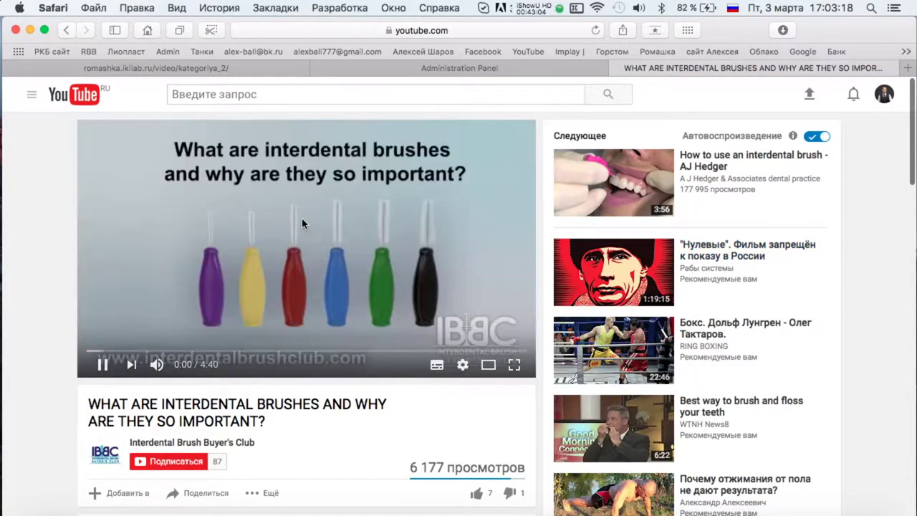
Preview the video at 2:53 and 4:03, replay it, and copy its URL.
left_click_drag(148, 356, 358, 351)
left_click(468, 349)
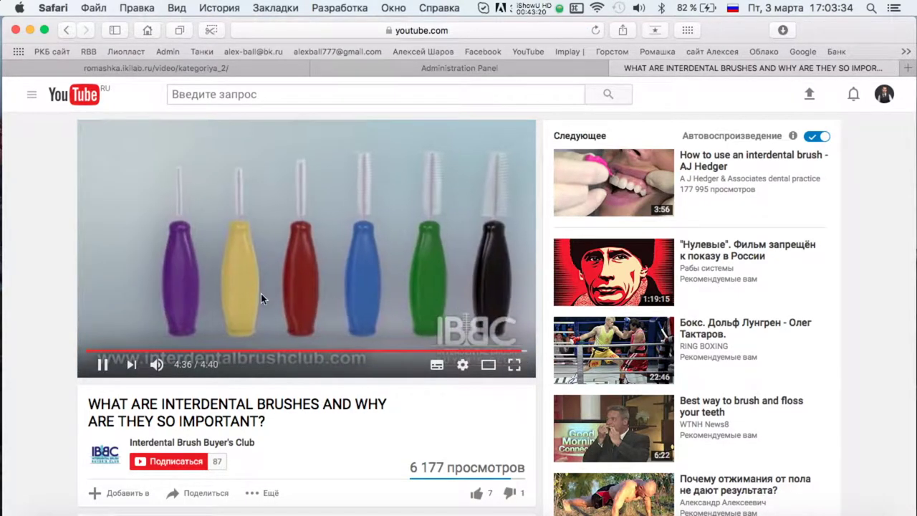
left_click(103, 364)
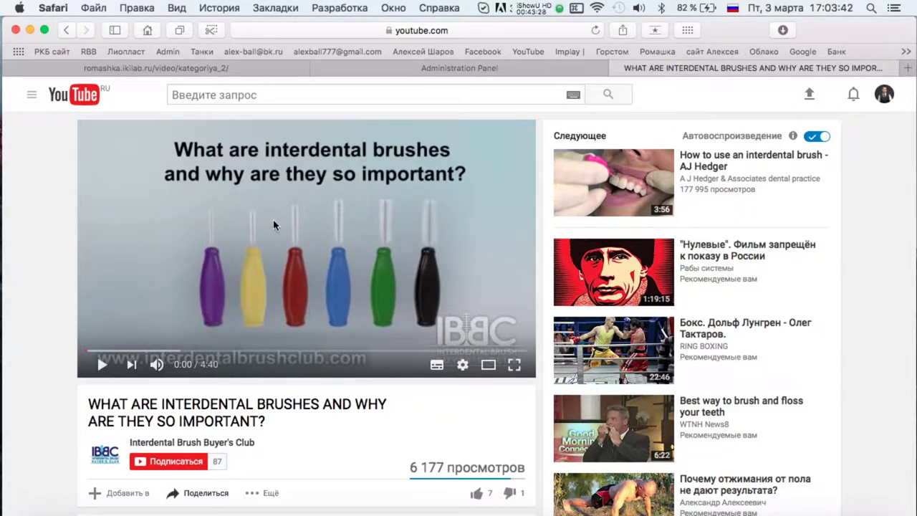
left_click(558, 30)
key("super+c")
Create a new video entry and paste the copied YouTube URL as its link.
left_click(601, 69)
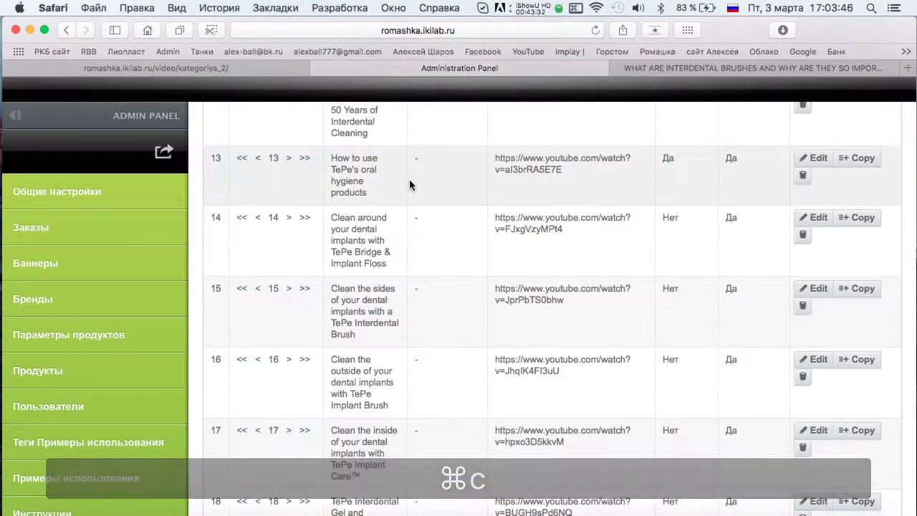
scroll(409, 179, "up", 5)
left_click(215, 178)
left_click(311, 447)
key("super+v")
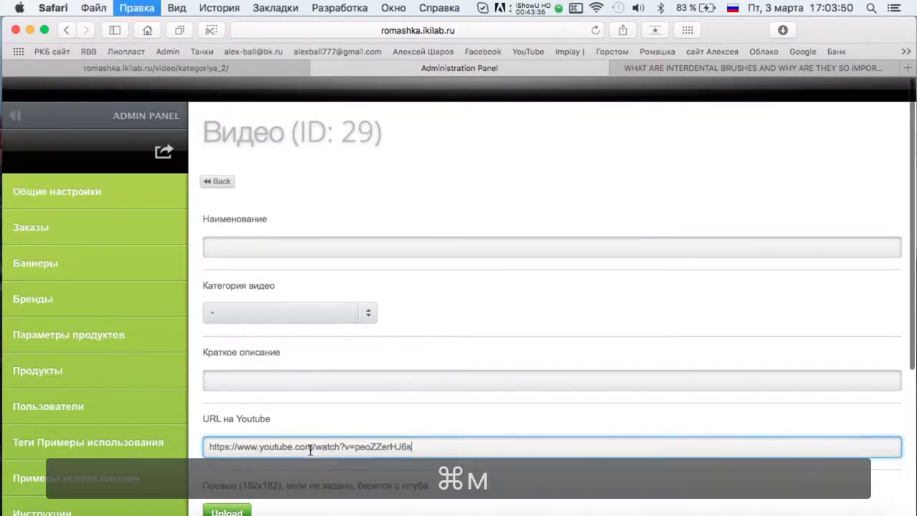
Fill Наименование and Краткое описание with "WHAT ARE INTERDENTAL BRUSHES AND WHY ARE THEY SO IMPORTANT?".
key("super+shift+bracketright")
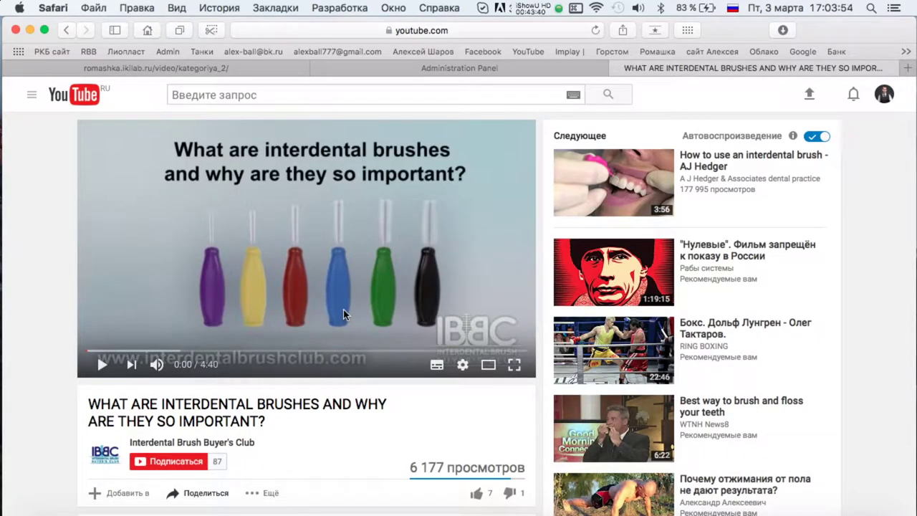
triple_click(267, 412)
key("super+c")
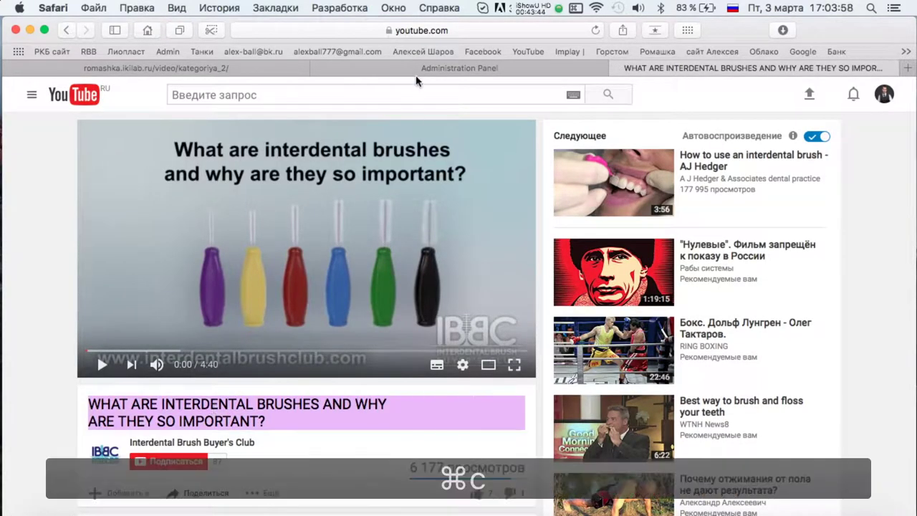
key("super+shift+bracketleft")
left_click(315, 247)
key("super+v")
left_click(670, 64)
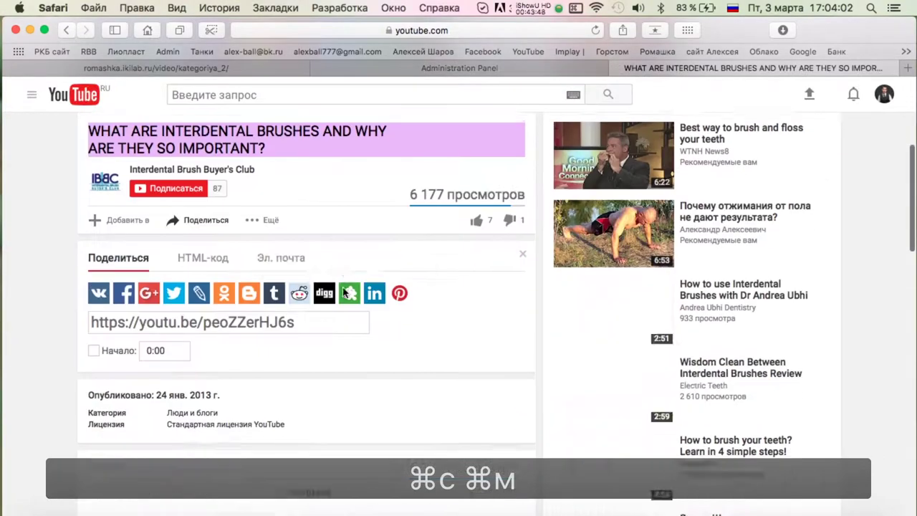
left_click(408, 72)
left_click(232, 383)
key("super+v")
Set Отображать to Да, save video 29, and return to the video list.
scroll(232, 382, "down", 5)
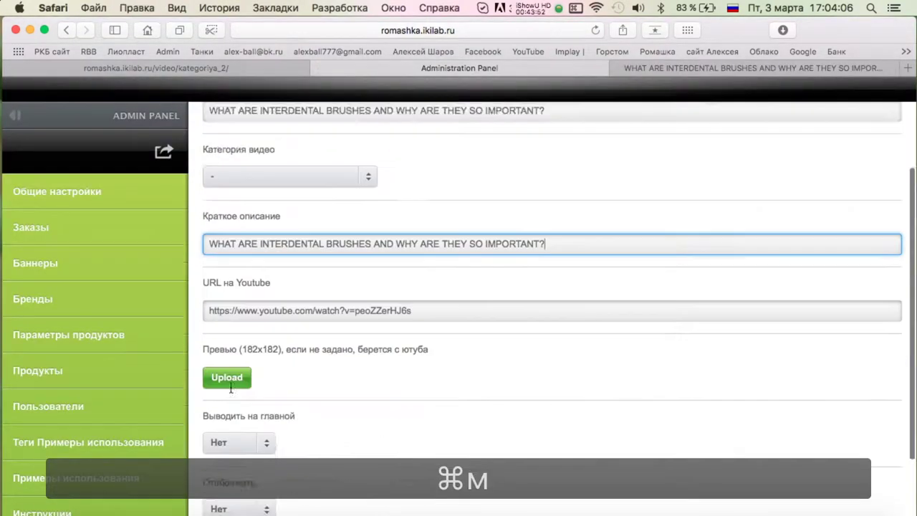
left_click(239, 455)
left_click(239, 470)
left_click(237, 503)
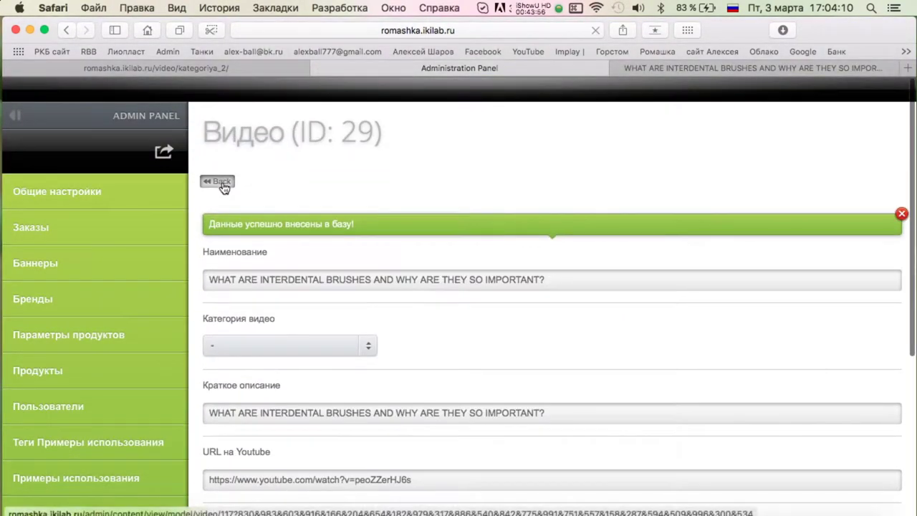
left_click(215, 178)
scroll(539, 162, "down", 5)
scroll(538, 162, "down", 10)
scroll(538, 162, "up", 15)
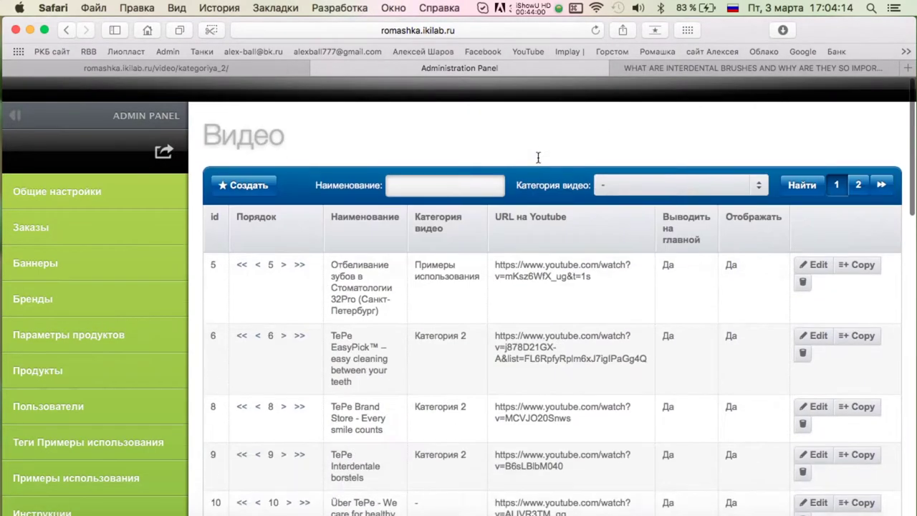
scroll(38, 382, "down", 3)
scroll(38, 383, "down", 9)
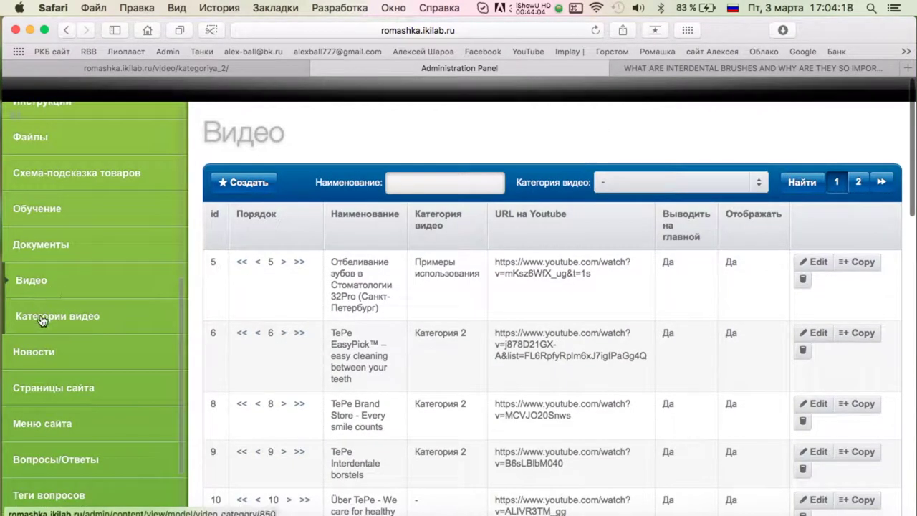
Rename video category 2 to "Инструкции по применению ТеПе".
left_click(42, 318)
left_click(808, 265)
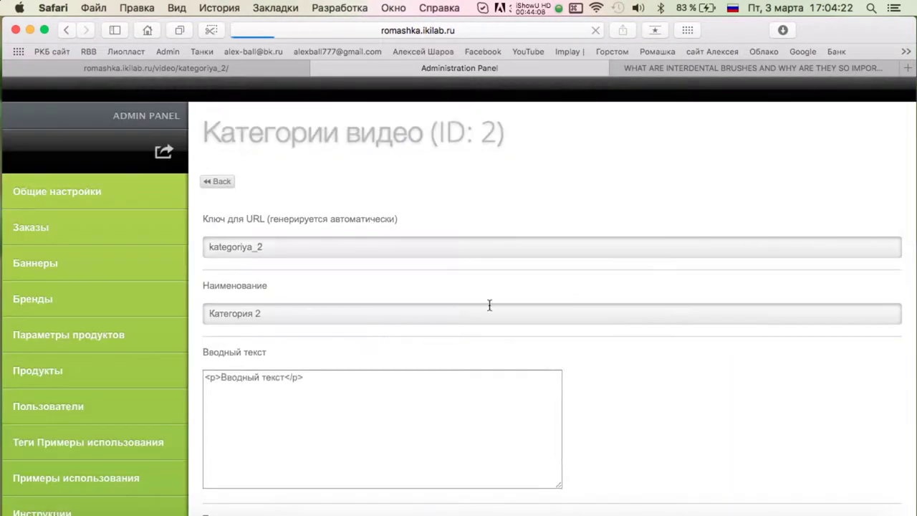
type("Типи")
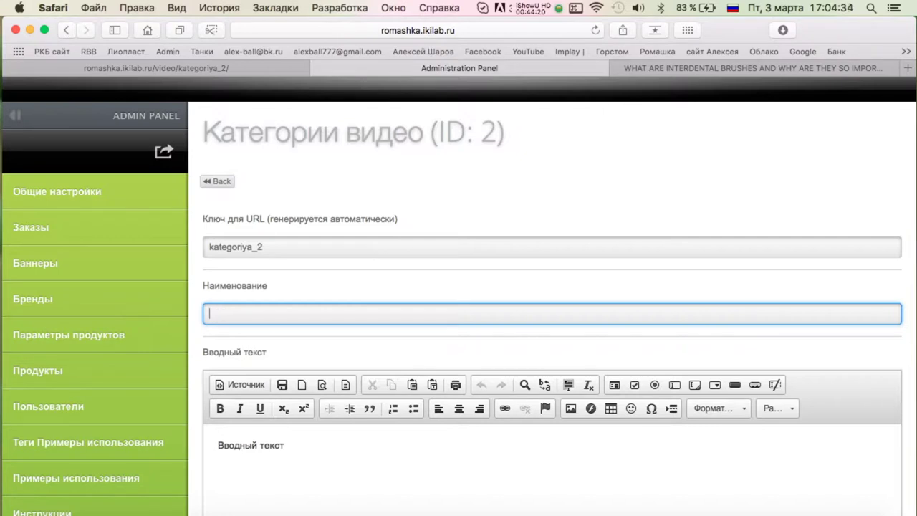
type("Ср")
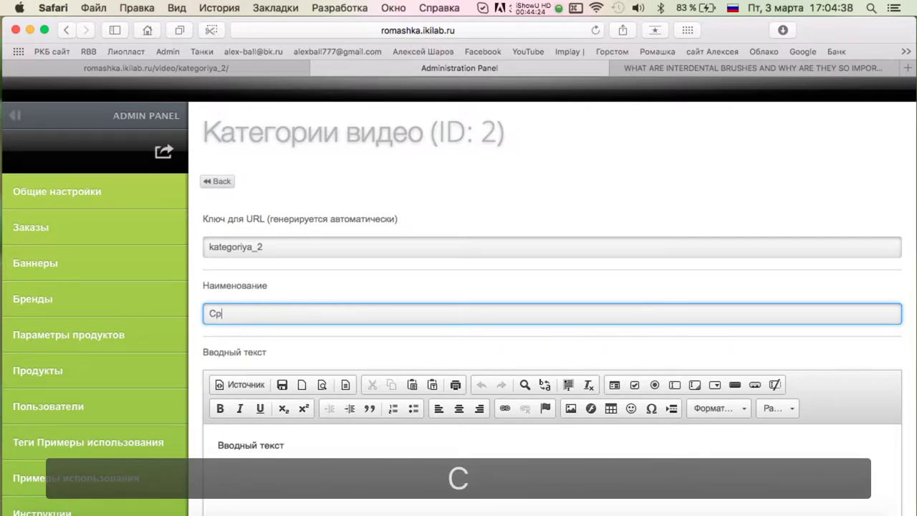
type("Ершики и щетки ТиПи")
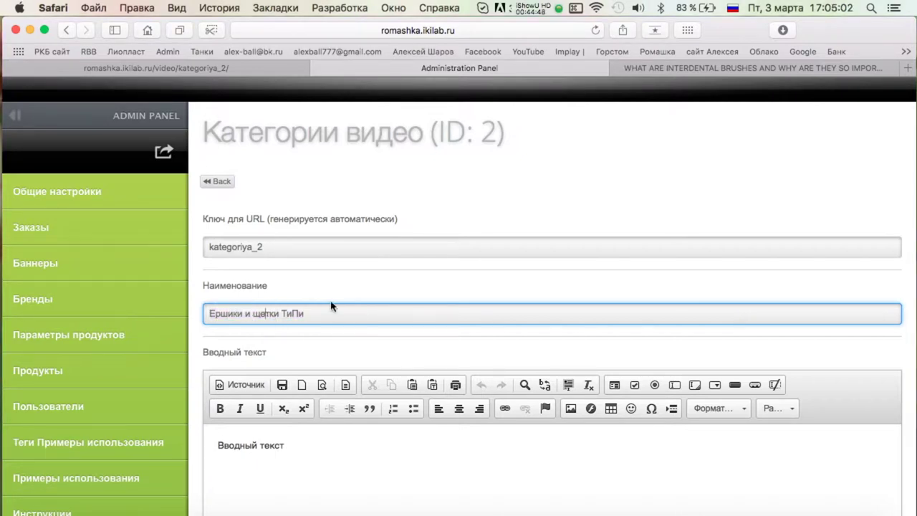
key("BackSpace")
type("ё")
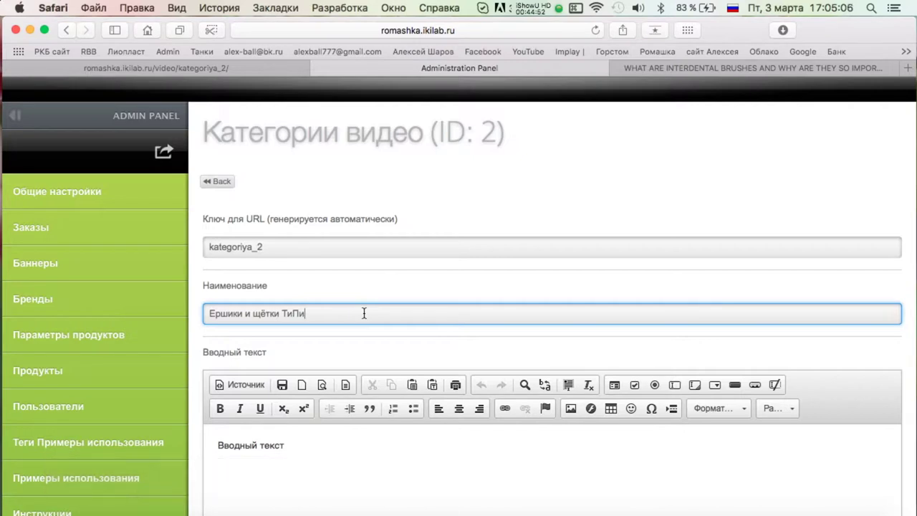
scroll(382, 318, "down", 4)
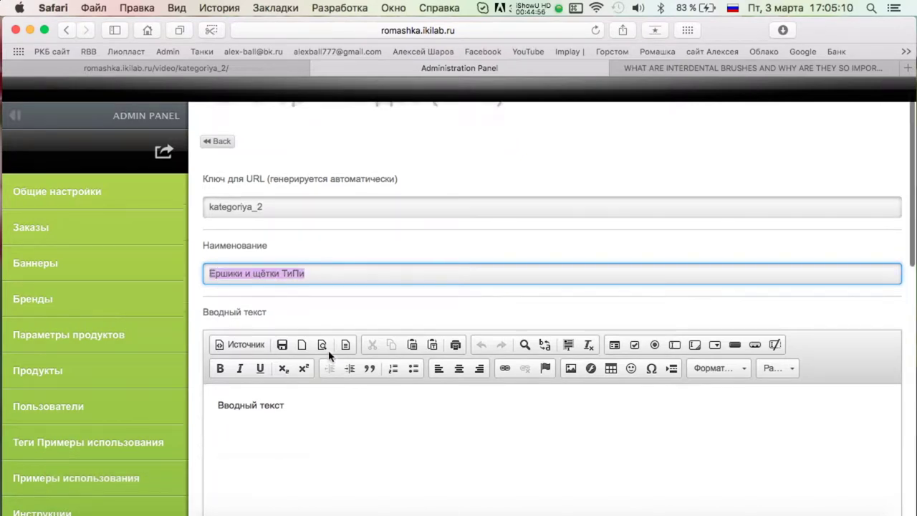
scroll(327, 352, "up", 4)
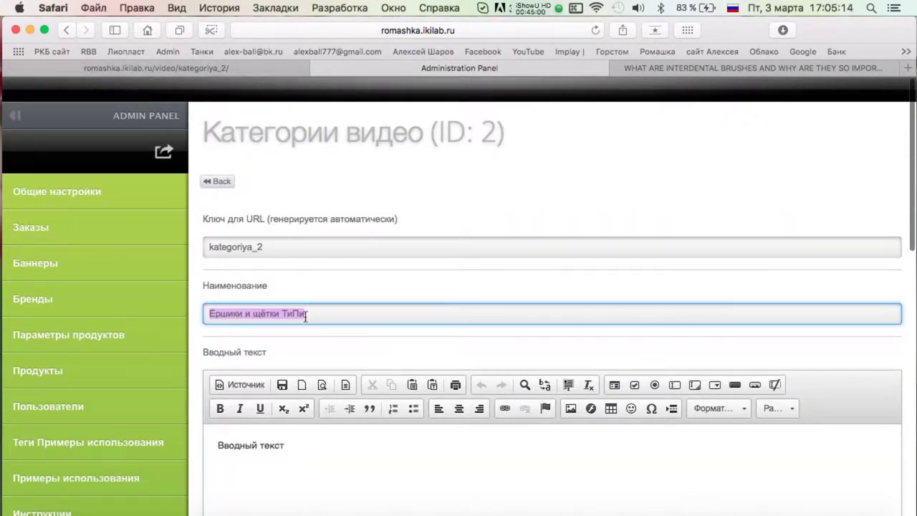
type("Инструкции по применению")
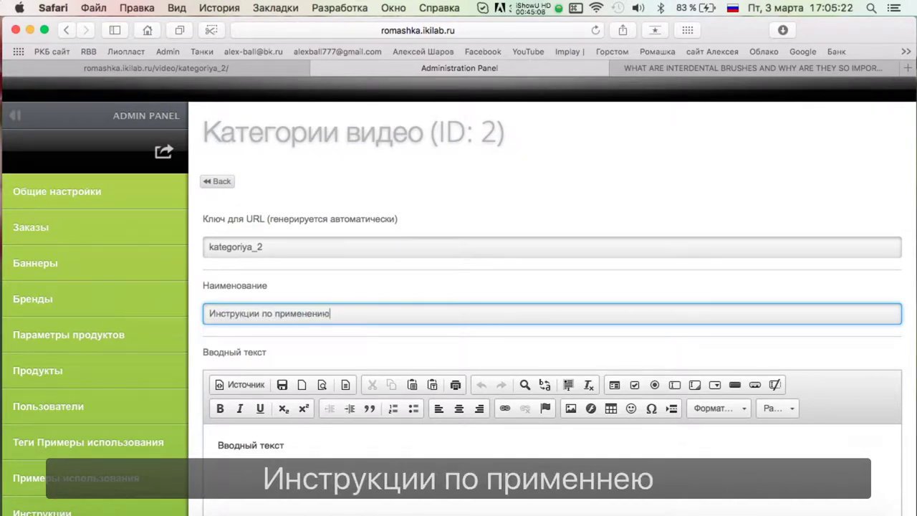
type("Пе")
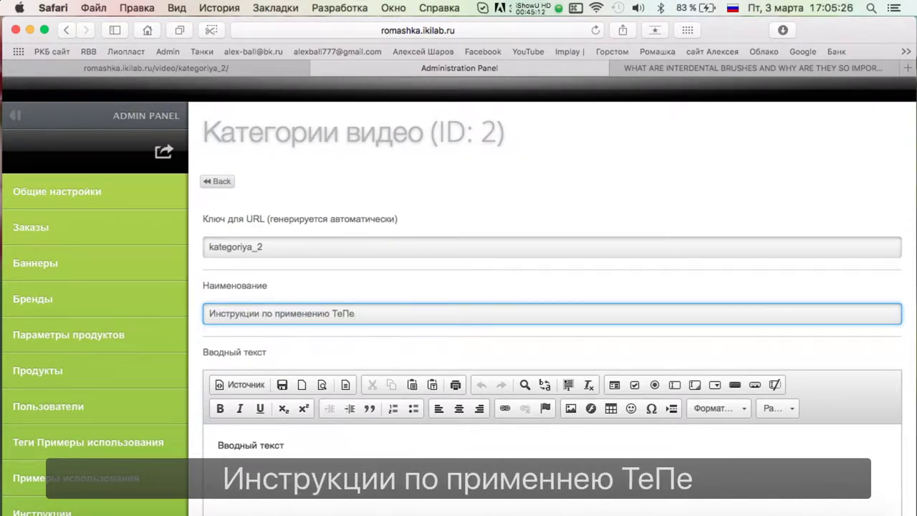
scroll(339, 258, "down", 5)
Copy the category name into the Вводный текст and Текст editors and save.
double_click(263, 281)
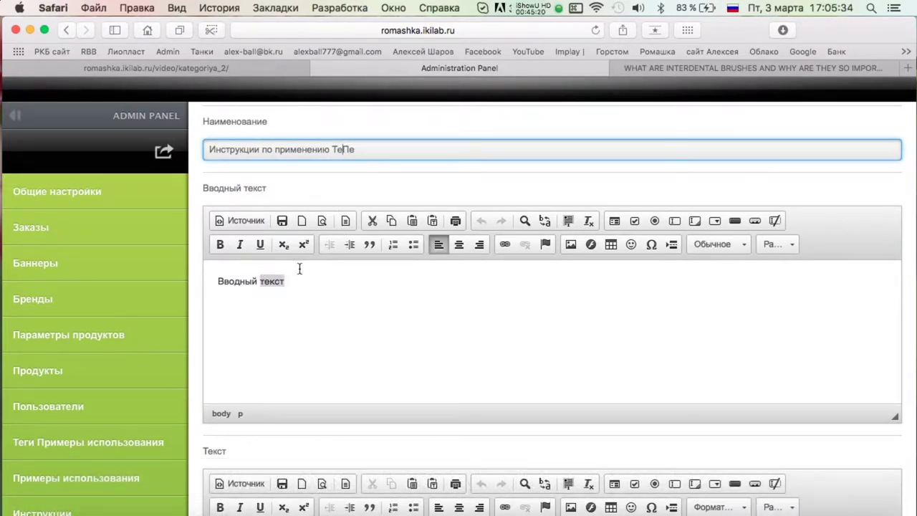
triple_click(371, 149)
key("cmd+c")
left_click(308, 269)
key("cmd+v")
key("super+v")
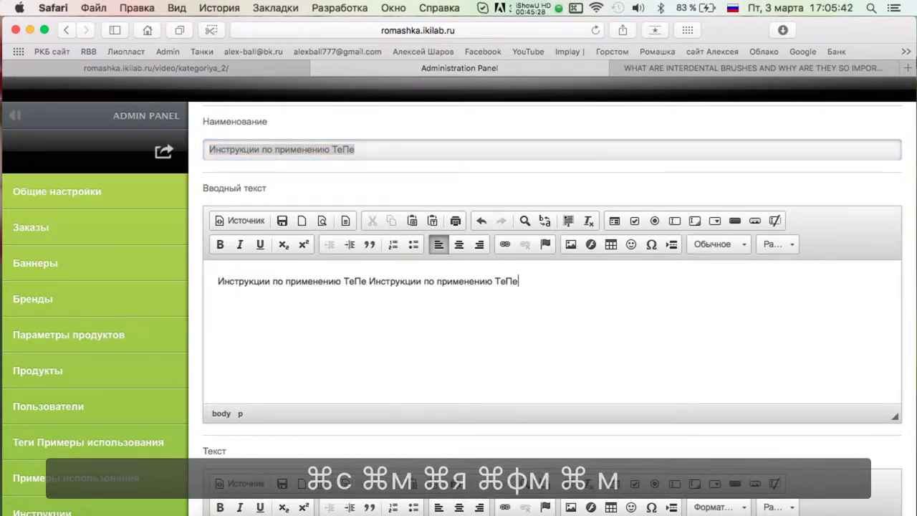
scroll(300, 322, "down", 6)
key("super+v")
scroll(286, 356, "down", 10)
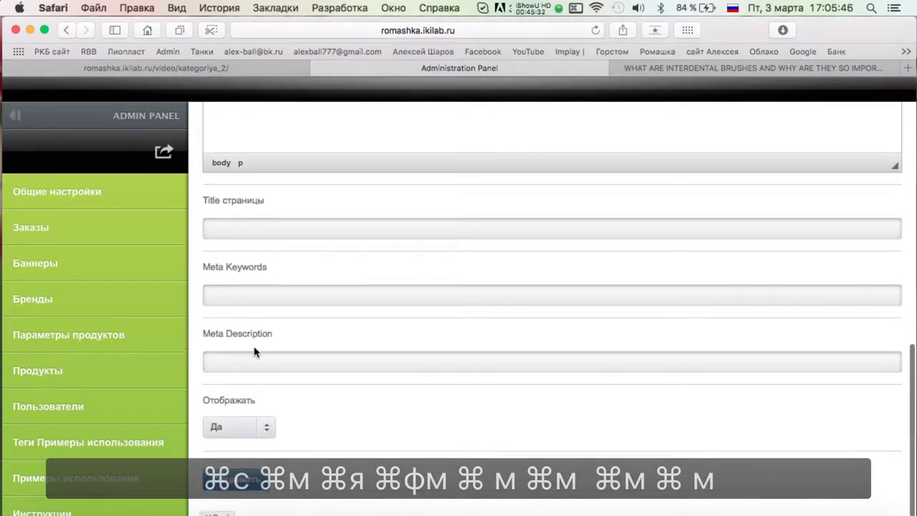
left_click(236, 466)
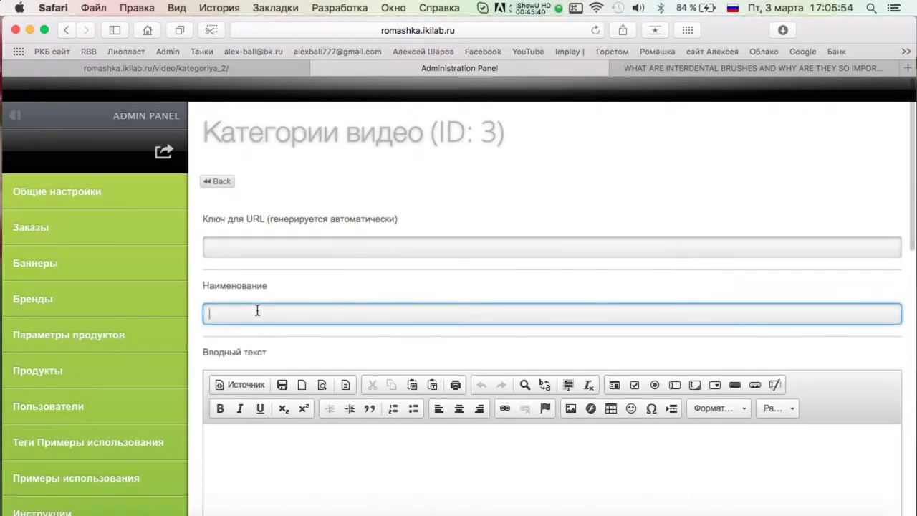
Name category 3 "Реклама средств гигиены".
type("Вие")
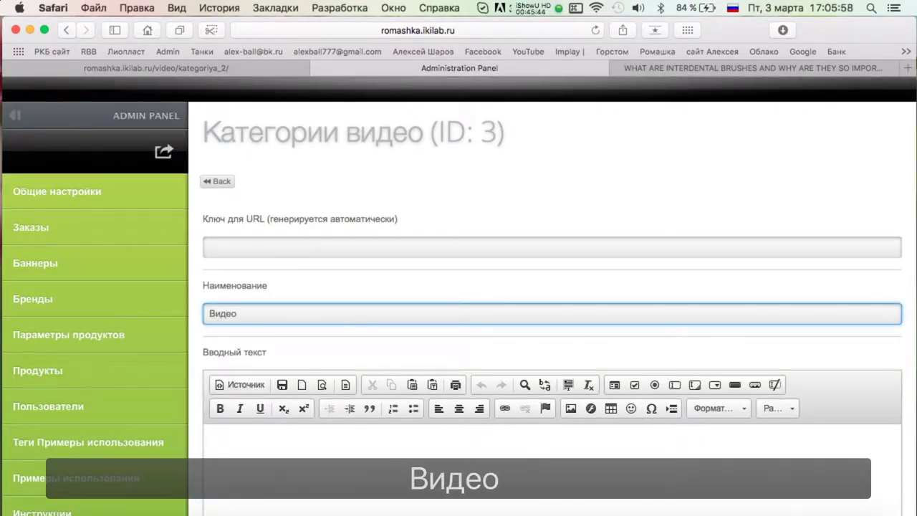
type("ео реклама и")
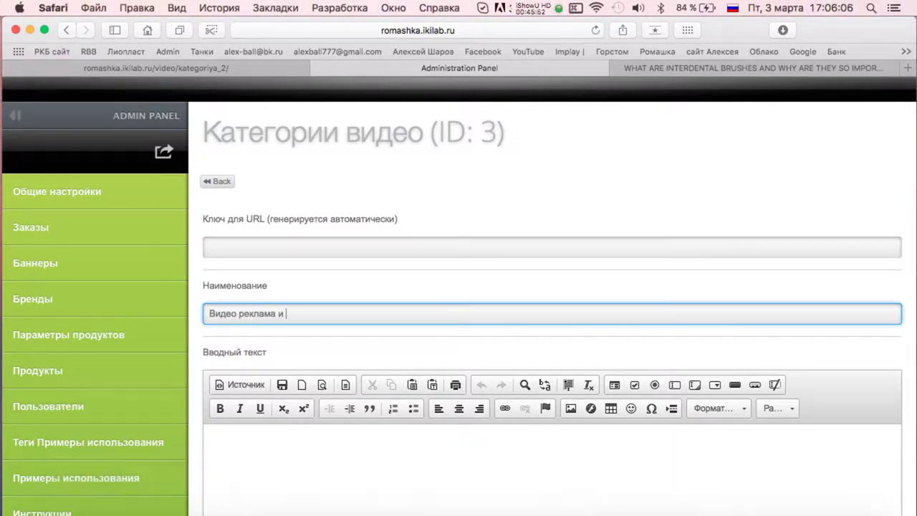
type(" копро")
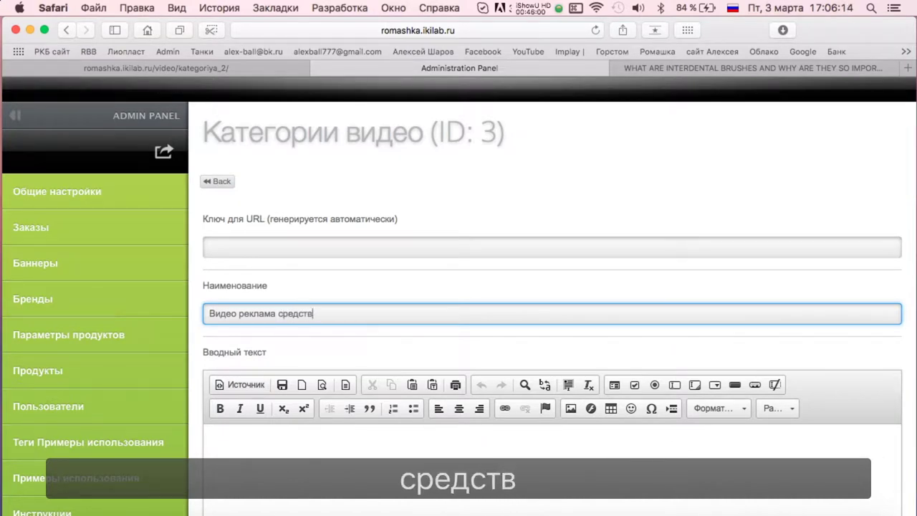
scroll(374, 349, "down", 3)
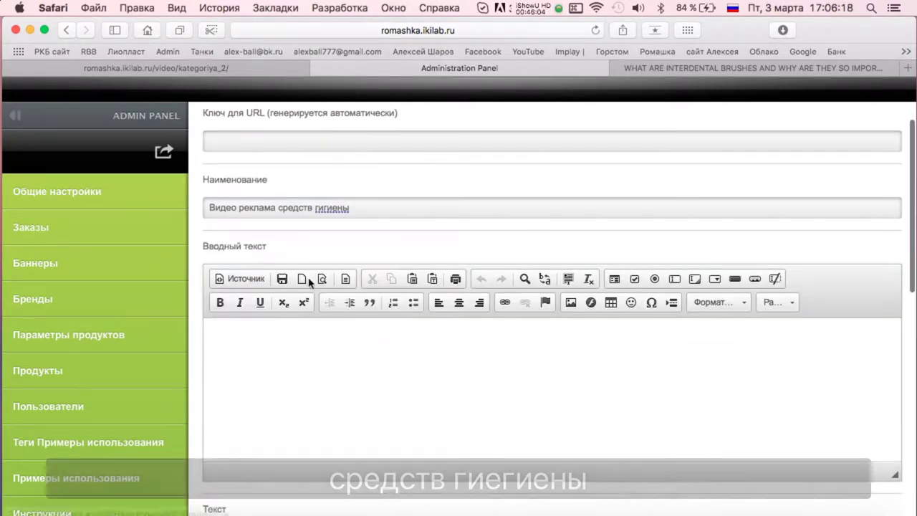
left_click_drag(395, 202, 228, 215)
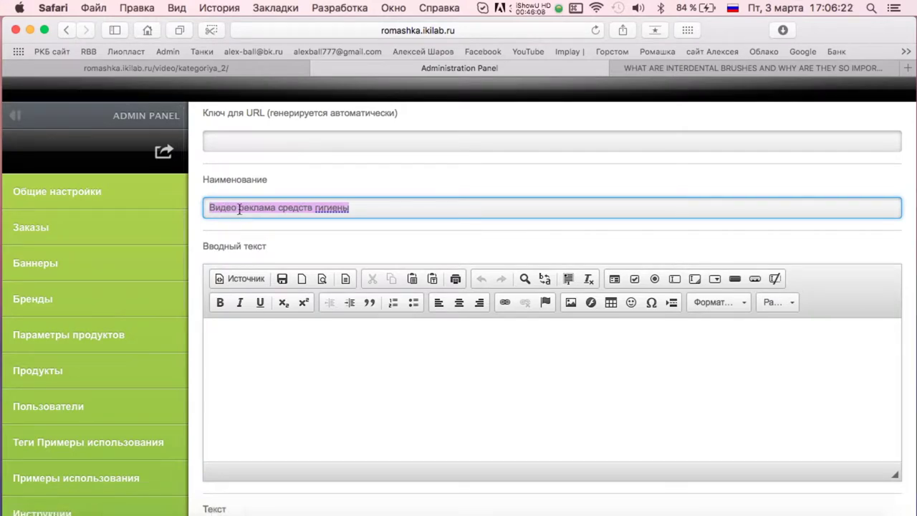
type("Р")
Fill the Вводный текст and Текст editors with "Реклама средств гигиены".
triple_click(307, 207)
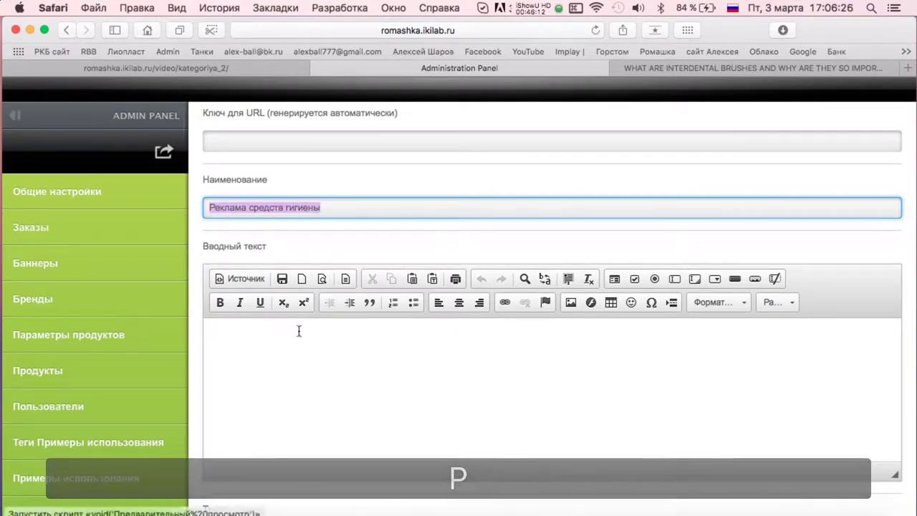
key("super+c")
left_click(298, 327)
key("super+v")
key("super+v")
scroll(452, 221, "down", 5)
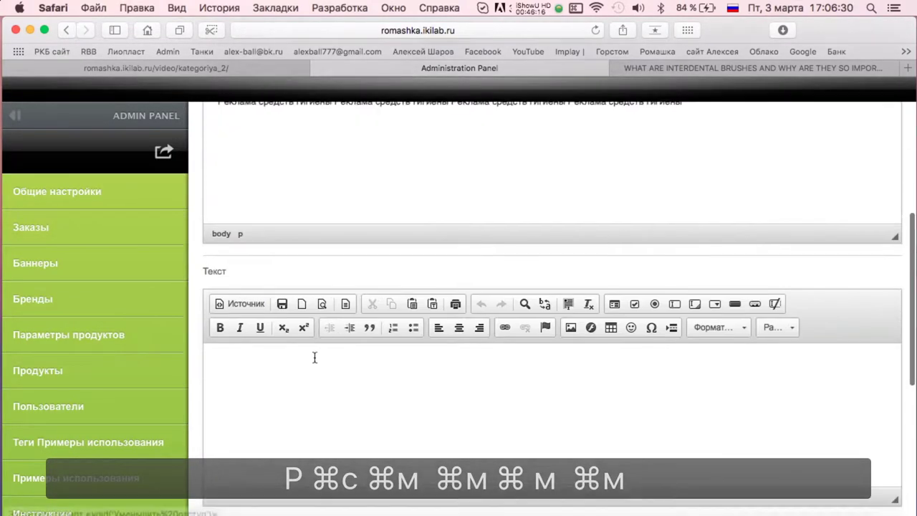
scroll(452, 221, "up", 7)
key("super+a")
key("super+c")
scroll(380, 458, "down", 5)
left_click(378, 446)
key("super+v")
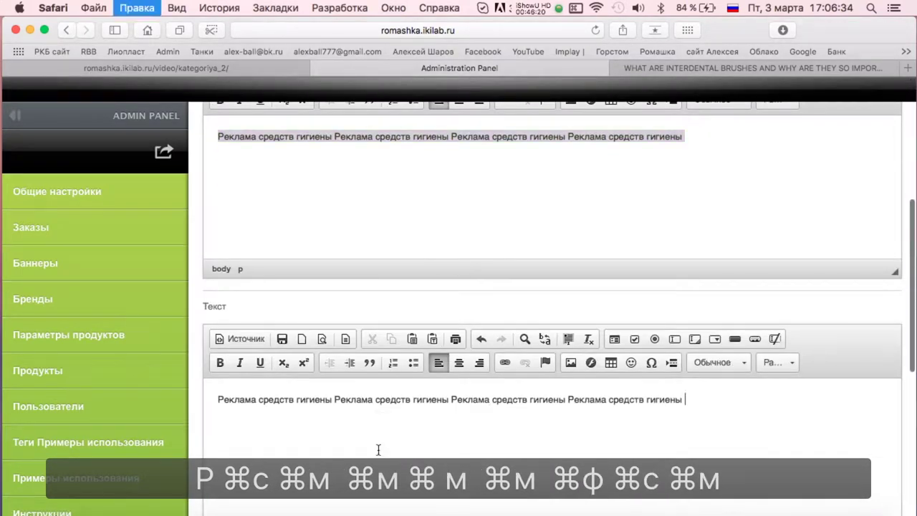
key("super+v")
Set Отображать to Да, save category 3, and return to the categories list.
scroll(379, 446, "down", 5)
left_click(240, 421)
left_click(216, 453)
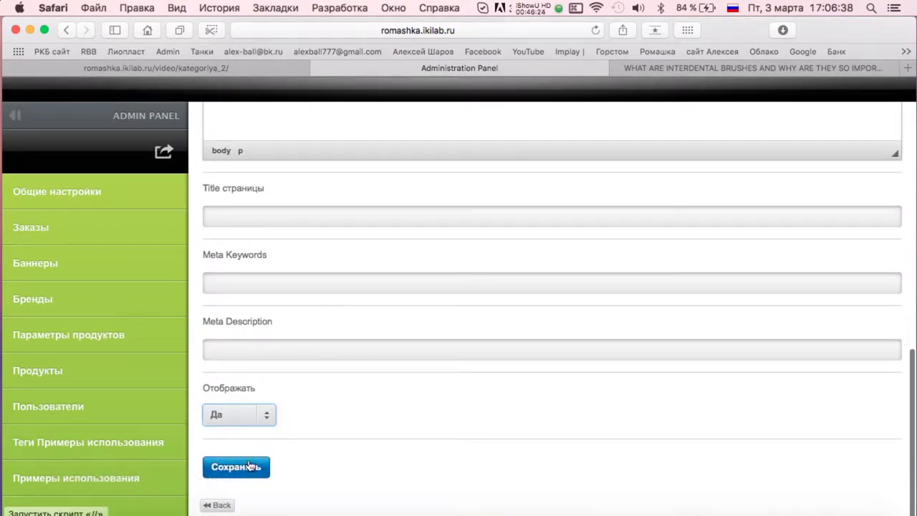
left_click(235, 466)
left_click(215, 179)
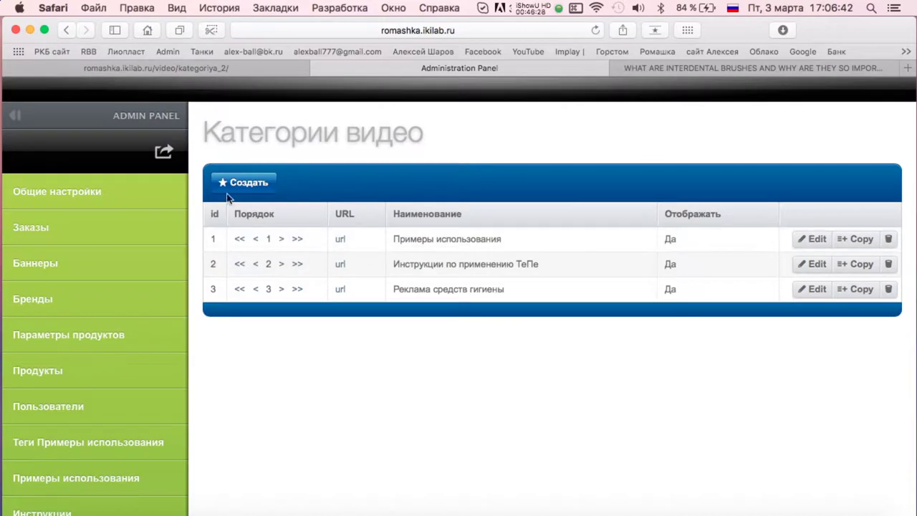
Name the new category 'Видео клуба приоретателей' and copy that name into its intro and main text.
left_click(244, 313)
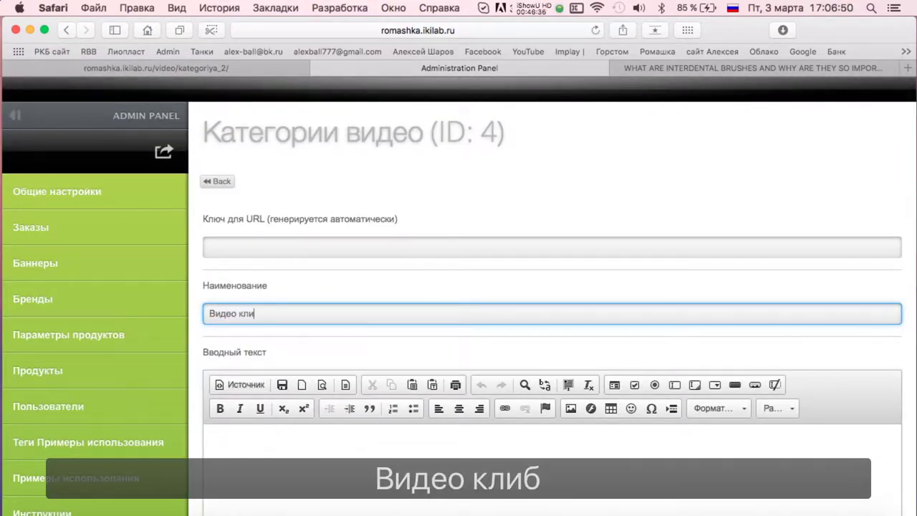
type("Видео клуба пр")
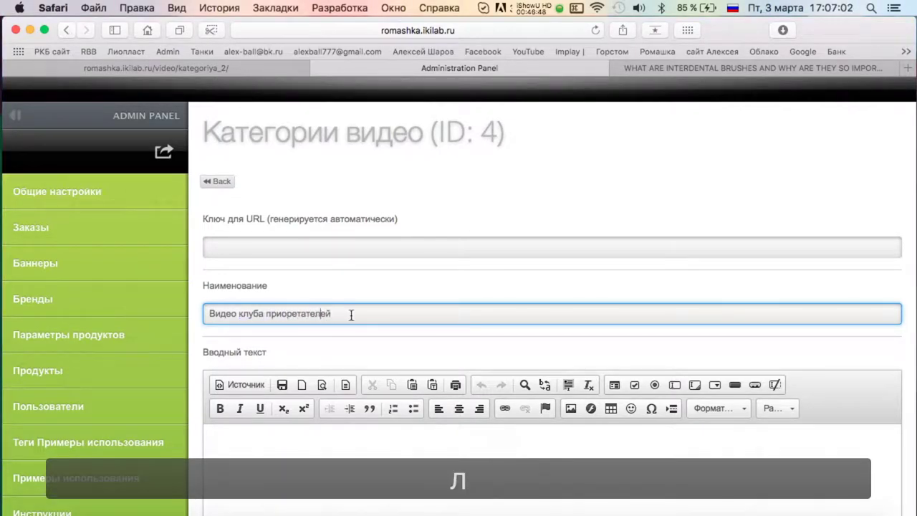
type("иоретателей")
scroll(358, 313, "down", 4)
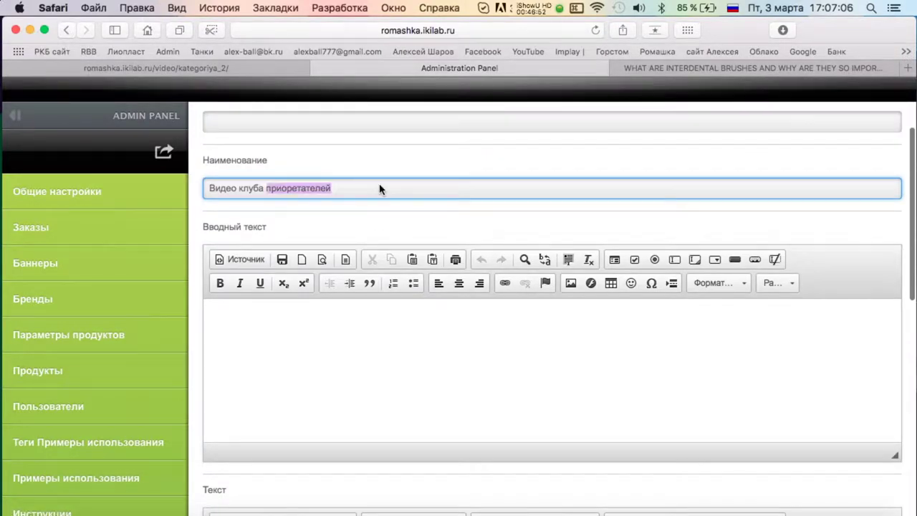
key("super+a")
key("super+c")
scroll(355, 242, "down", 3)
key("super+v")
key("super+a")
key("super+c")
scroll(369, 446, "down", 4)
left_click(368, 446)
key("super+v")
scroll(368, 446, "down", 12)
Set Отображать to Да, save the category and return to the list.
left_click(262, 414)
left_click(217, 453)
left_click(236, 467)
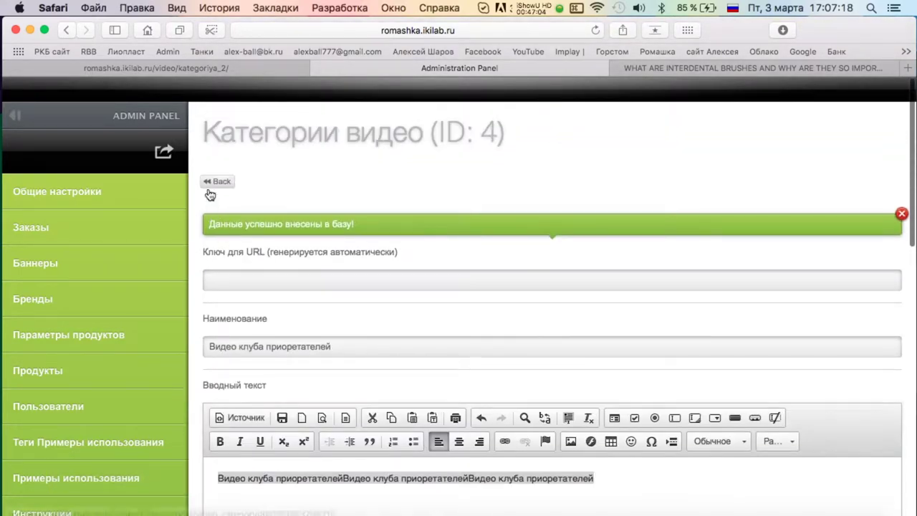
left_click(212, 180)
scroll(45, 380, "down", 5)
Open the Видео list and compare it with the public site's video page.
left_click(32, 410)
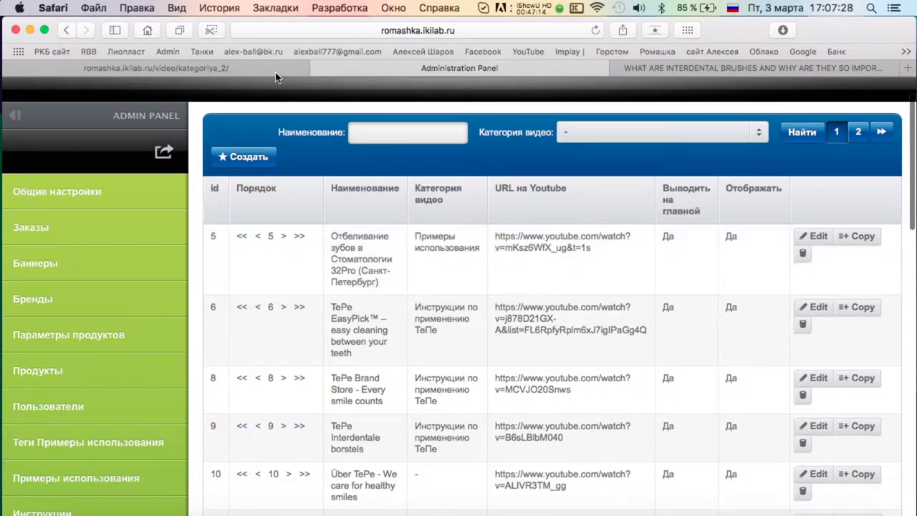
left_click(252, 66)
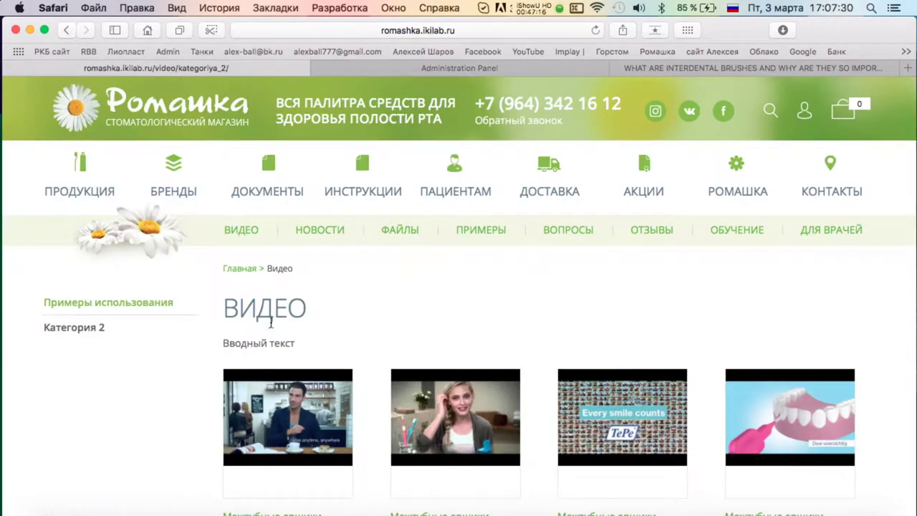
scroll(346, 304, "down", 5)
scroll(308, 229, "up", 5)
left_click(464, 71)
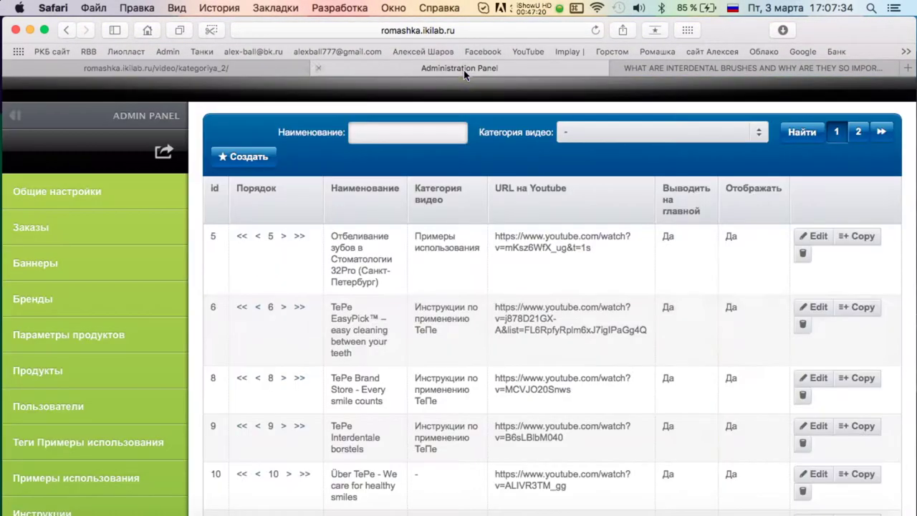
scroll(477, 332, "down", 3)
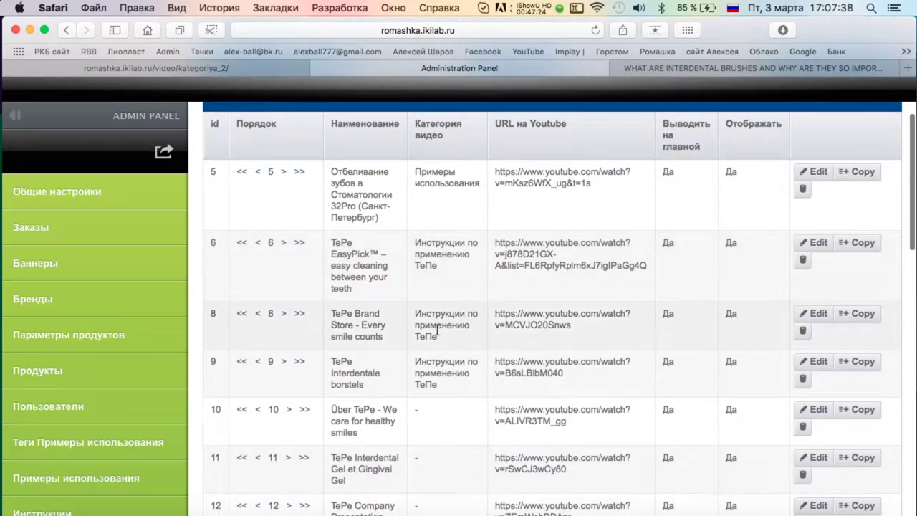
Save video 8 (TePe Brand Store) under Реклама средств гигиены.
left_click(819, 315)
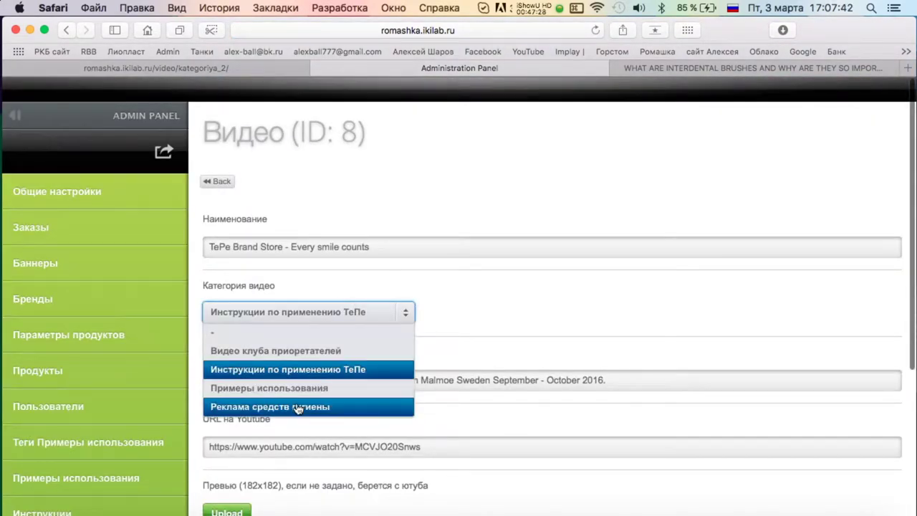
scroll(400, 330, "down", 5)
left_click(244, 467)
scroll(229, 322, "up", 3)
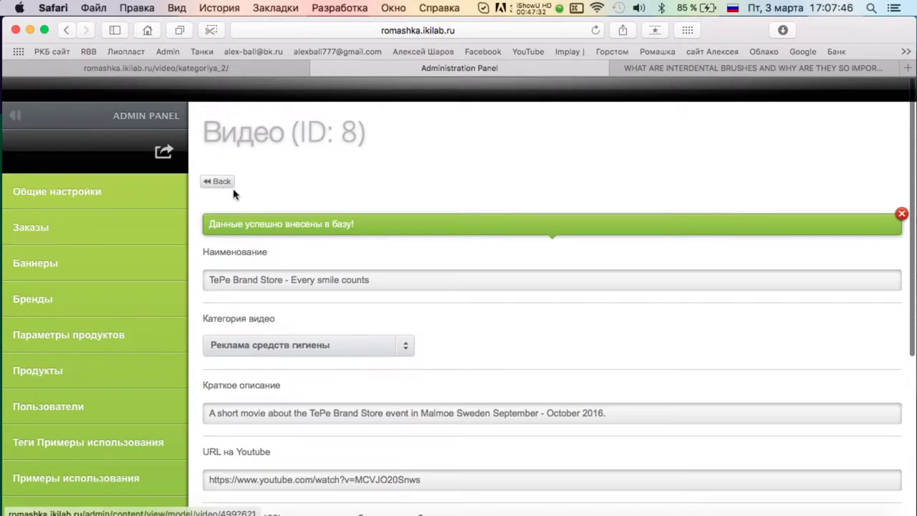
left_click(215, 181)
scroll(466, 306, "down", 3)
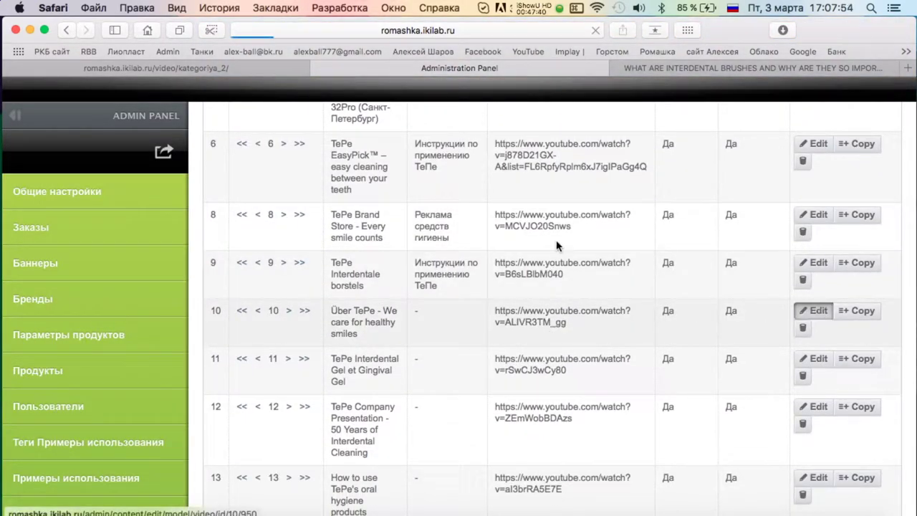
Put video 10 in Реклама средств гигиены and save it.
scroll(385, 283, "down", 3)
left_click(315, 215)
left_click(294, 293)
scroll(410, 320, "down", 4)
left_click(236, 471)
scroll(491, 245, "up", 2)
key("super+bracketleft")
scroll(662, 181, "down", 2)
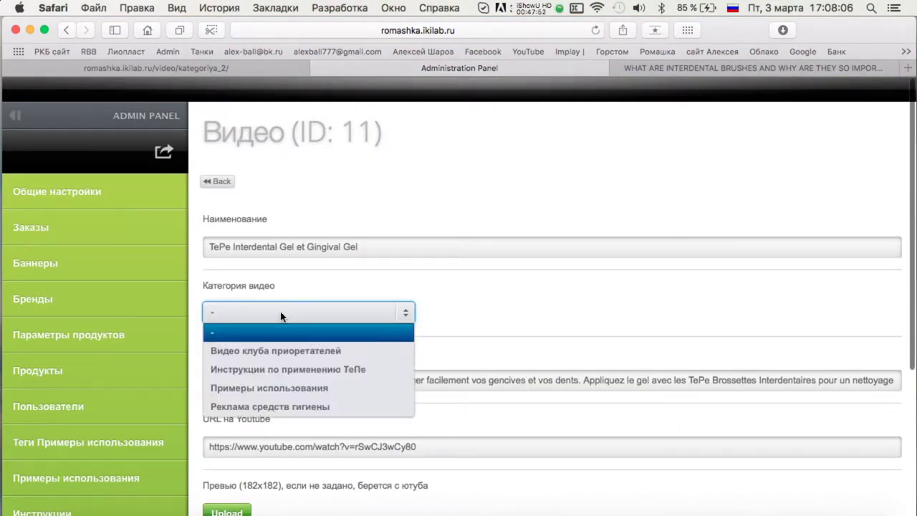
Save video 11's category and put video 12 (TePe Company Presentation) in Реклама средств гигиены.
scroll(371, 367, "down", 5)
left_click(236, 466)
scroll(235, 287, "up", 2)
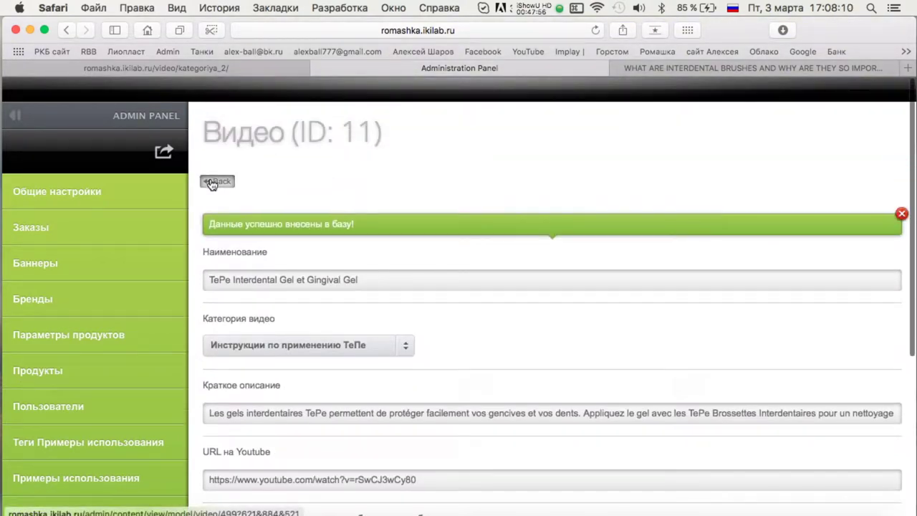
left_click(215, 180)
scroll(686, 243, "down", 10)
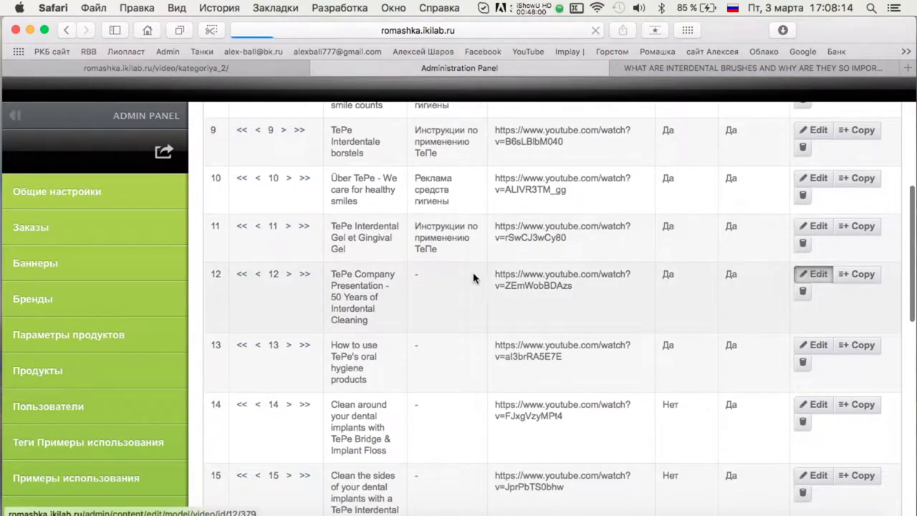
left_click(812, 275)
scroll(329, 236, "down", 3)
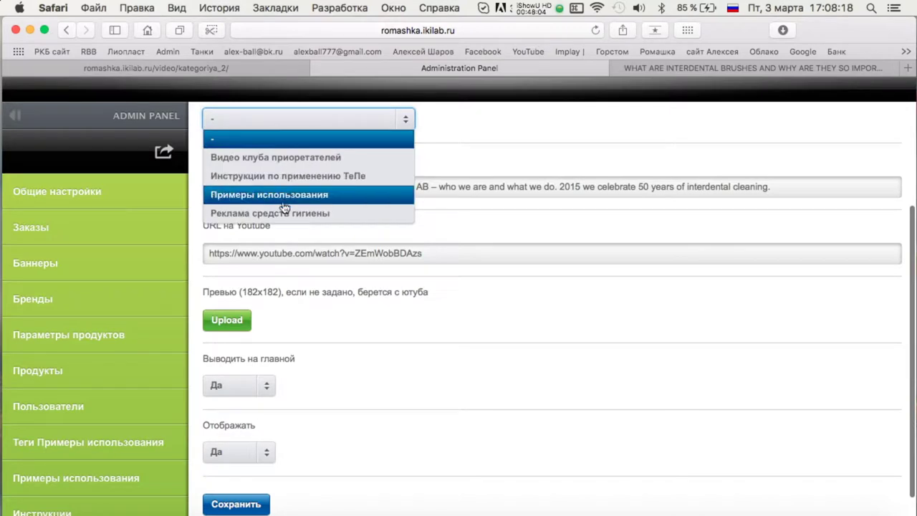
left_click(285, 212)
scroll(285, 236, "down", 1)
left_click(235, 462)
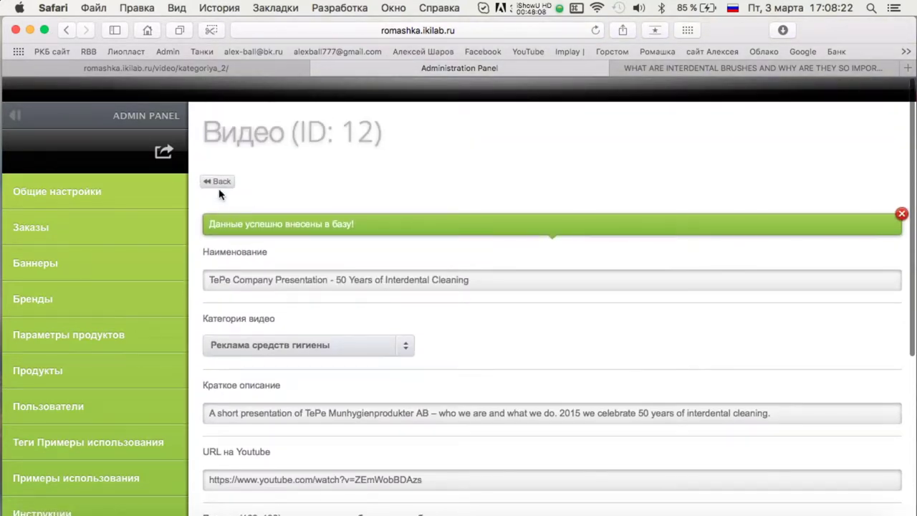
Categorise videos 13 and 14 as Инструкции по применению ТеПе.
scroll(649, 389, "down", 10)
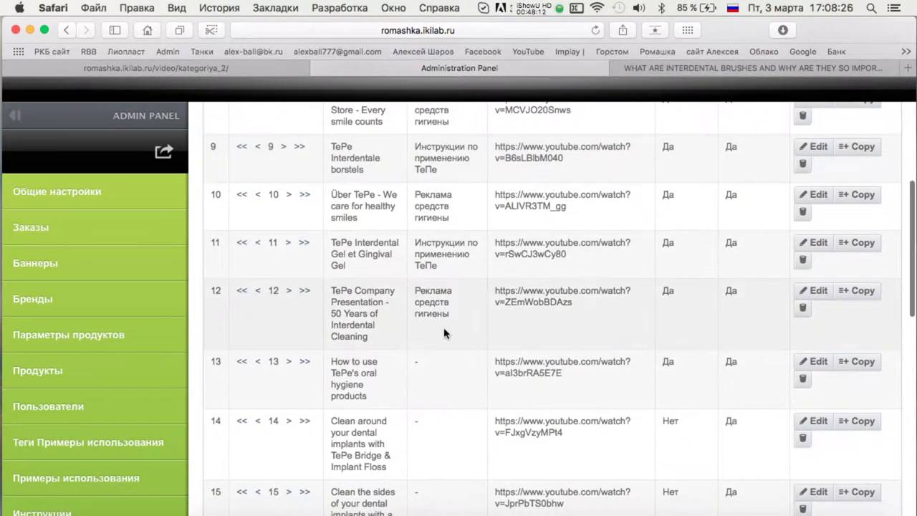
left_click(805, 362)
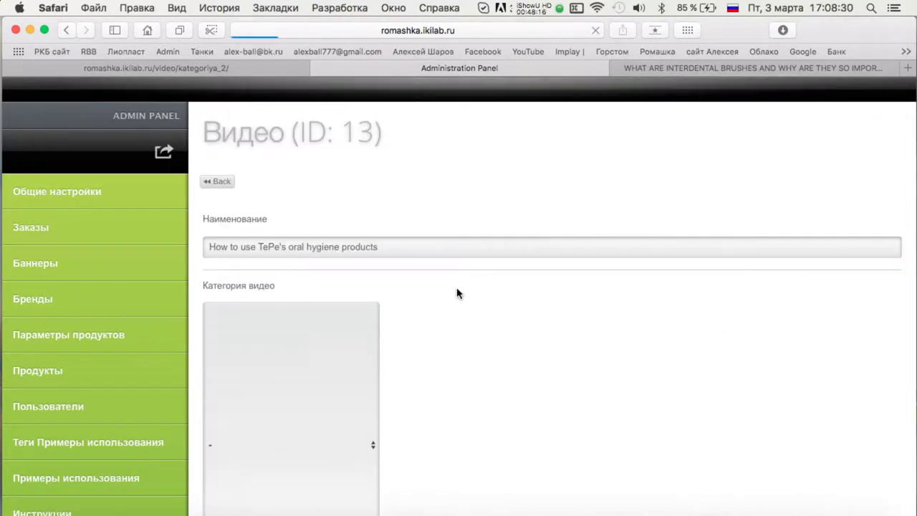
scroll(401, 279, "down", 1)
left_click(305, 264)
left_click(358, 319)
scroll(430, 307, "down", 3)
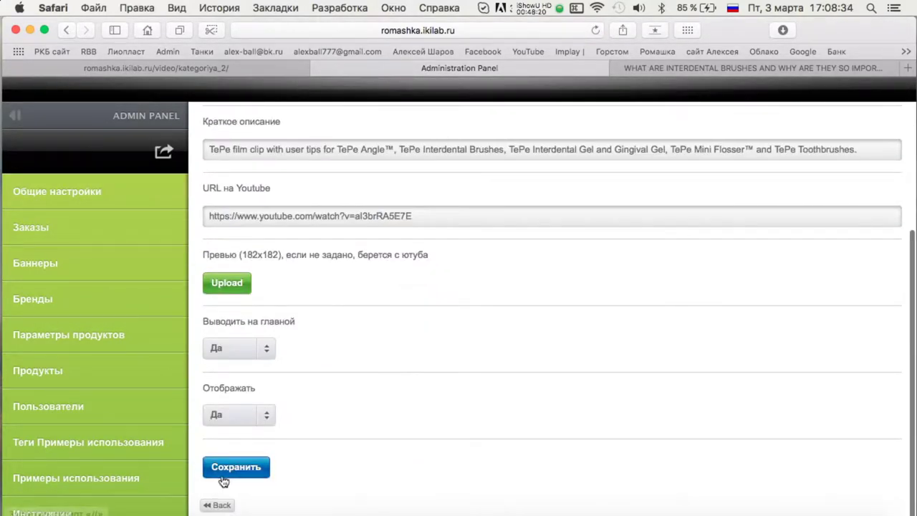
left_click(236, 465)
scroll(739, 248, "down", 10)
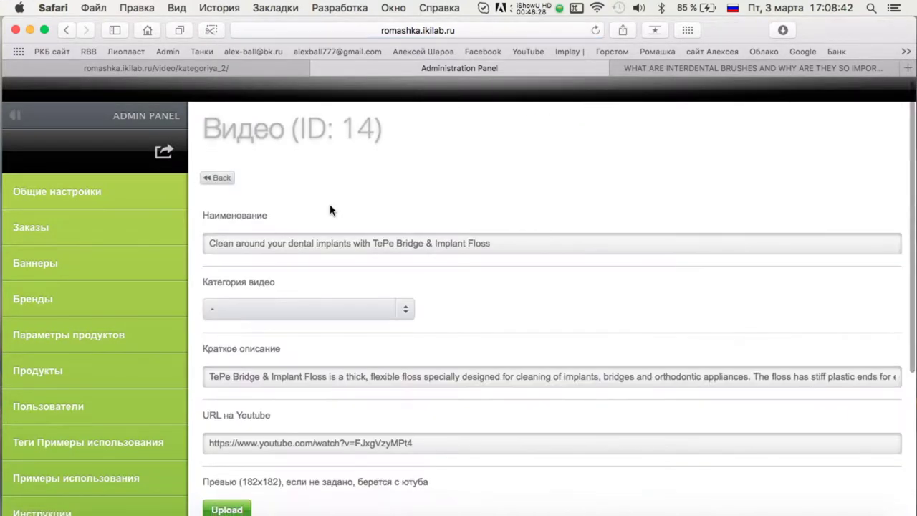
left_click(308, 308)
left_click(358, 365)
scroll(429, 322, "down", 3)
left_click(226, 473)
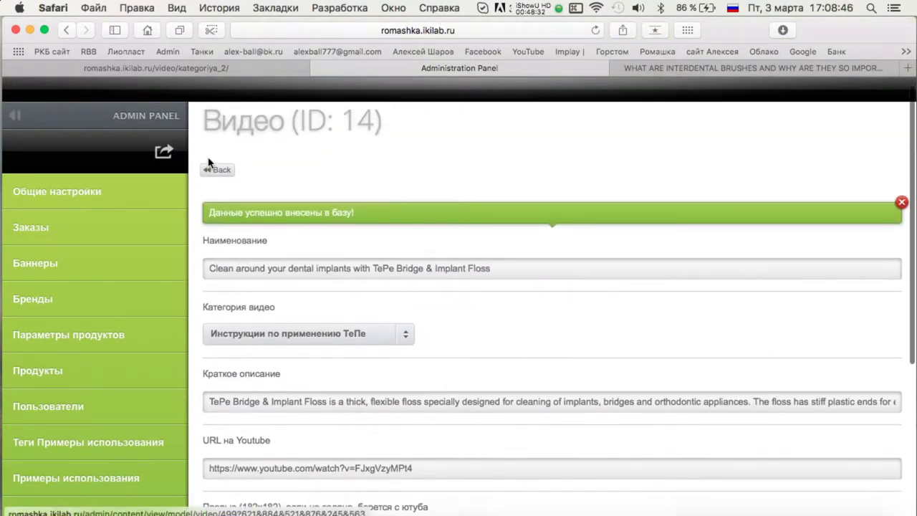
Categorise videos 15 and 16 as Инструкции по применению ТеПе.
scroll(669, 254, "down", 10)
scroll(669, 253, "down", 1)
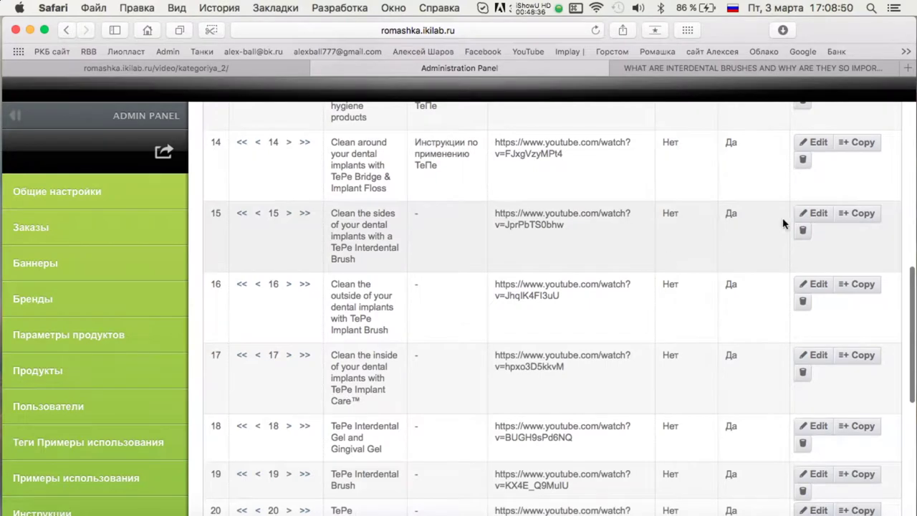
left_click(816, 214)
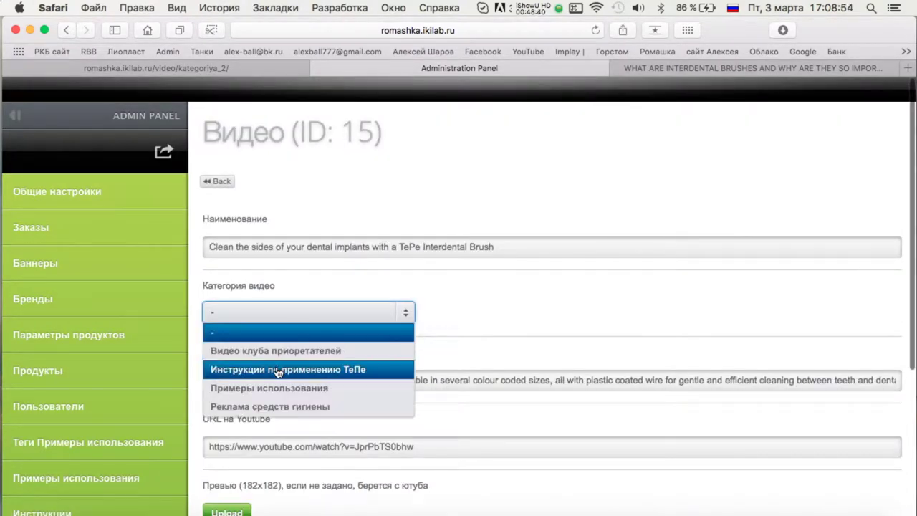
left_click(278, 369)
scroll(258, 430, "down", 5)
left_click(241, 468)
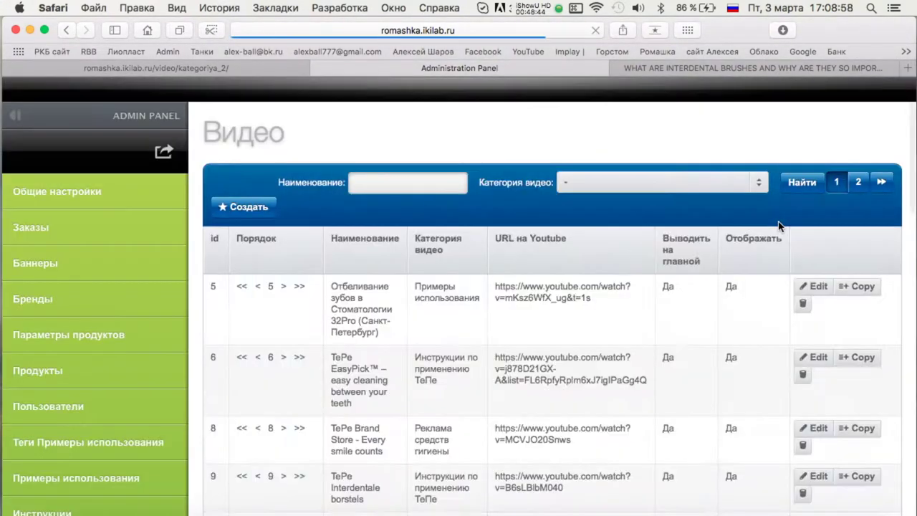
scroll(779, 226, "down", 10)
left_click(814, 243)
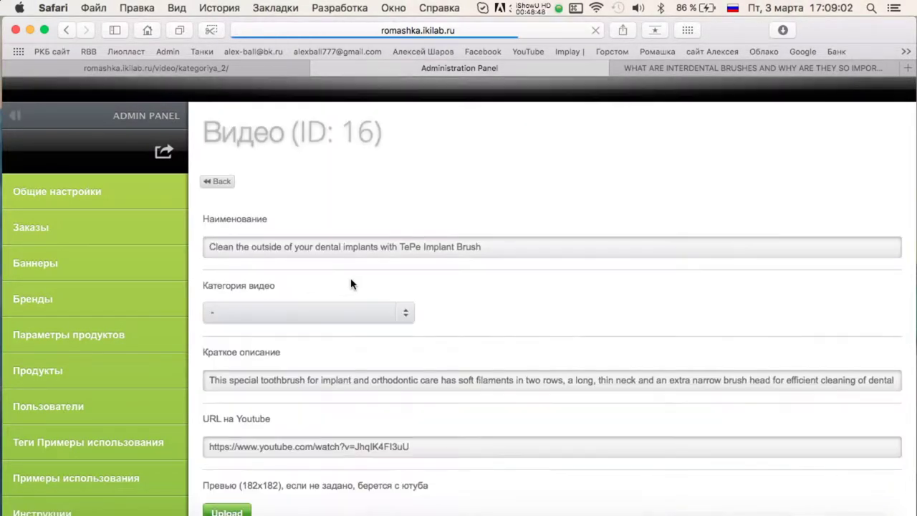
scroll(383, 282, "down", 1)
left_click(311, 276)
left_click(286, 323)
scroll(251, 207, "down", 5)
left_click(235, 467)
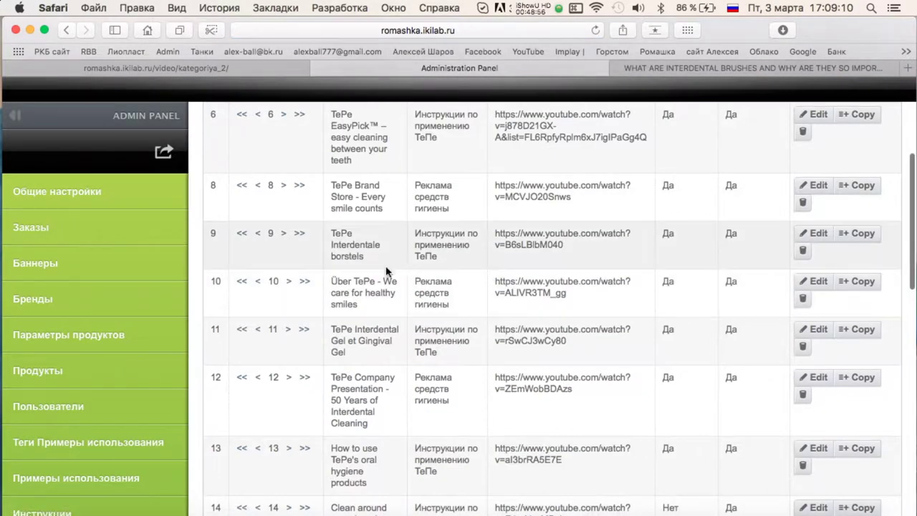
Categorise videos 17 and 18 as Инструкции по применению ТеПе.
scroll(380, 315, "down", 2)
scroll(382, 322, "down", 5)
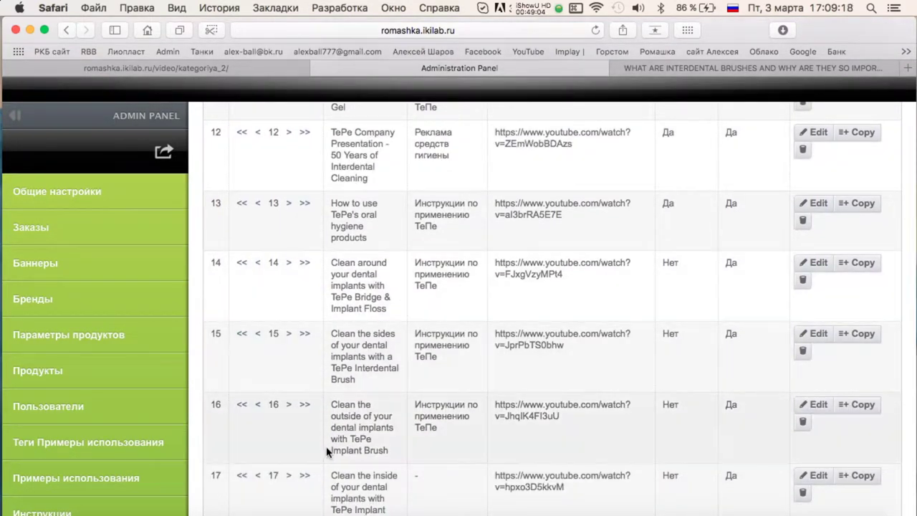
scroll(380, 425, "down", 4)
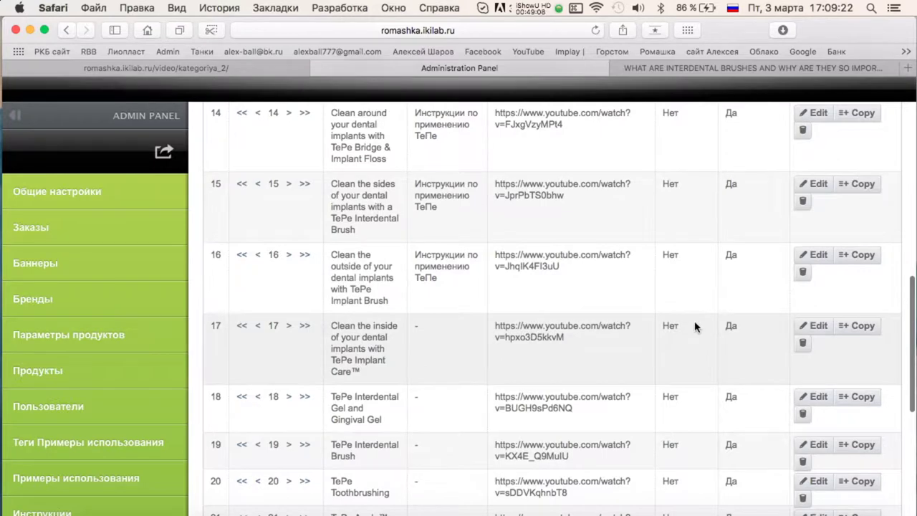
left_click(814, 331)
left_click(334, 307)
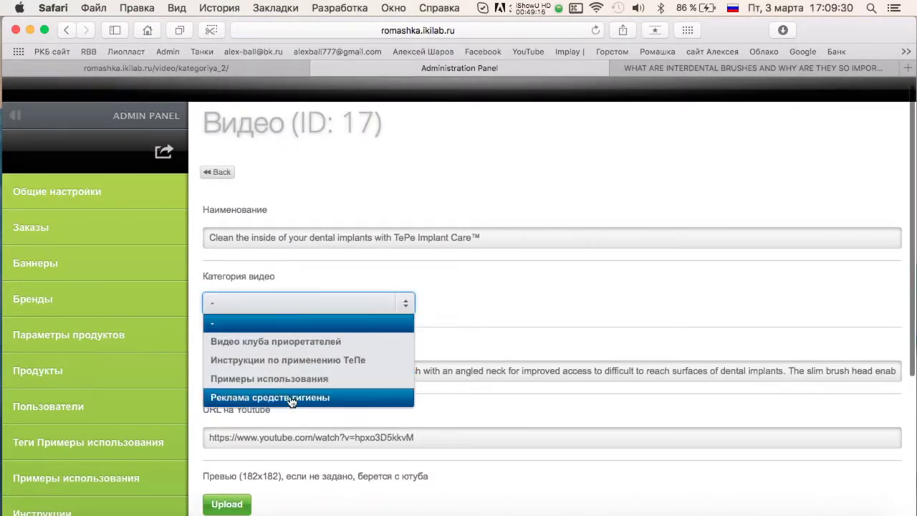
scroll(355, 350, "down", 5)
left_click(236, 465)
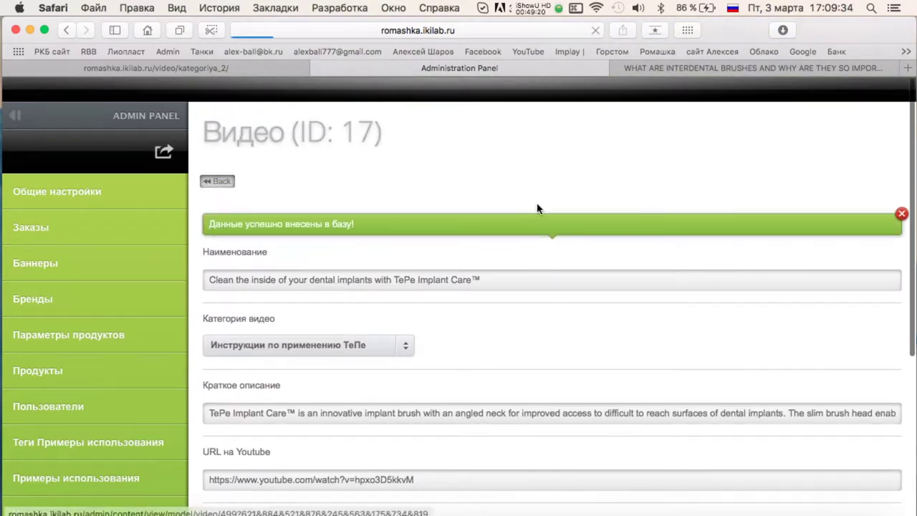
key("super+bracketleft")
scroll(566, 208, "up", 3)
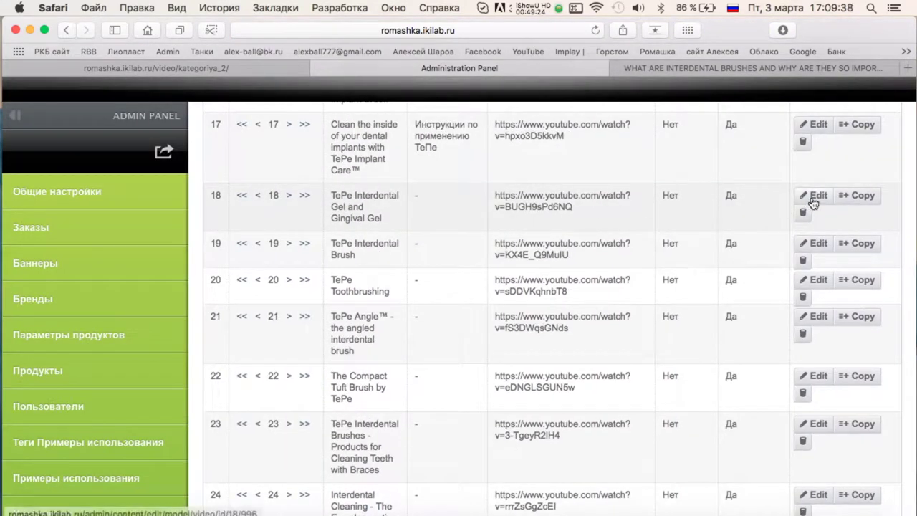
left_click(816, 197)
left_click(327, 315)
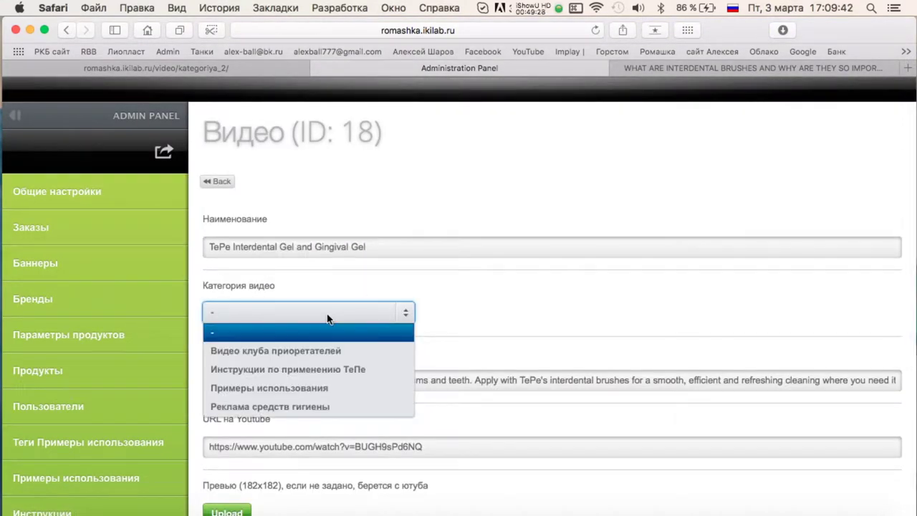
left_click(310, 368)
scroll(308, 369, "down", 5)
left_click(235, 466)
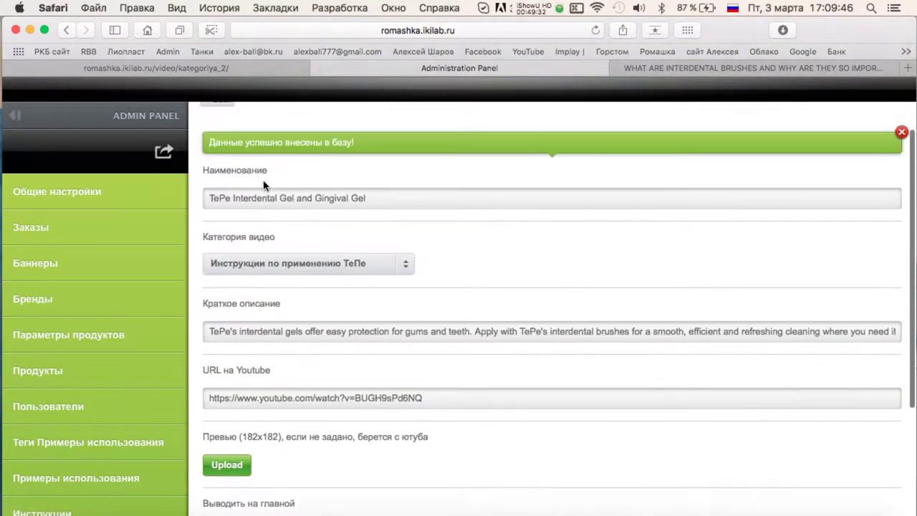
left_click(210, 182)
Categorise videos 19 and 20 as Инструкции по применению ТеПе.
scroll(549, 184, "down", 10)
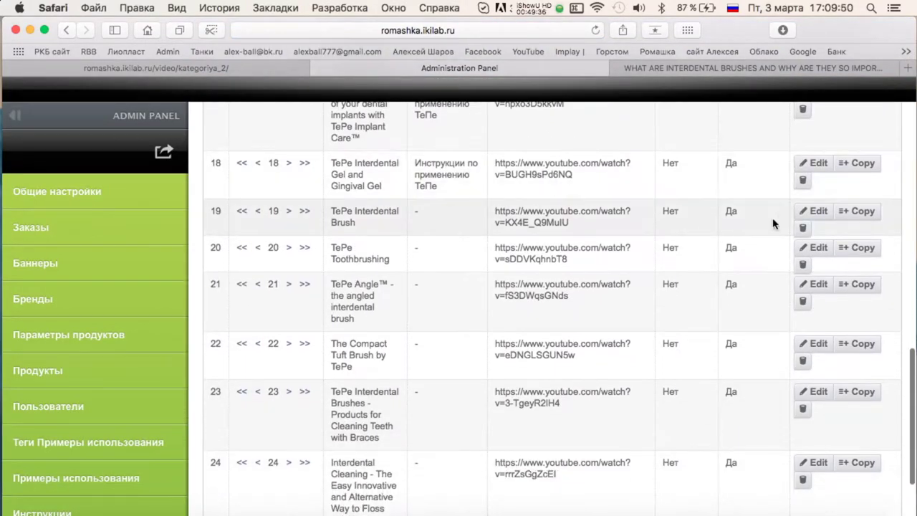
left_click(344, 236)
left_click(301, 290)
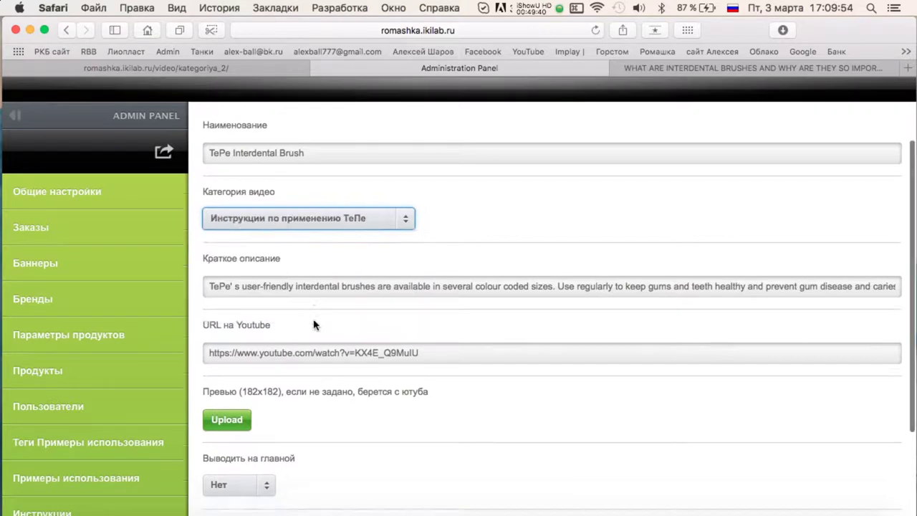
scroll(286, 394, "down", 5)
left_click(217, 190)
scroll(777, 276, "down", 12)
left_click(813, 169)
left_click(308, 304)
left_click(308, 368)
scroll(345, 373, "down", 5)
left_click(236, 464)
left_click(216, 178)
Categorise videos 21 and 22 as Инструкции по применению ТеПе.
scroll(462, 199, "down", 12)
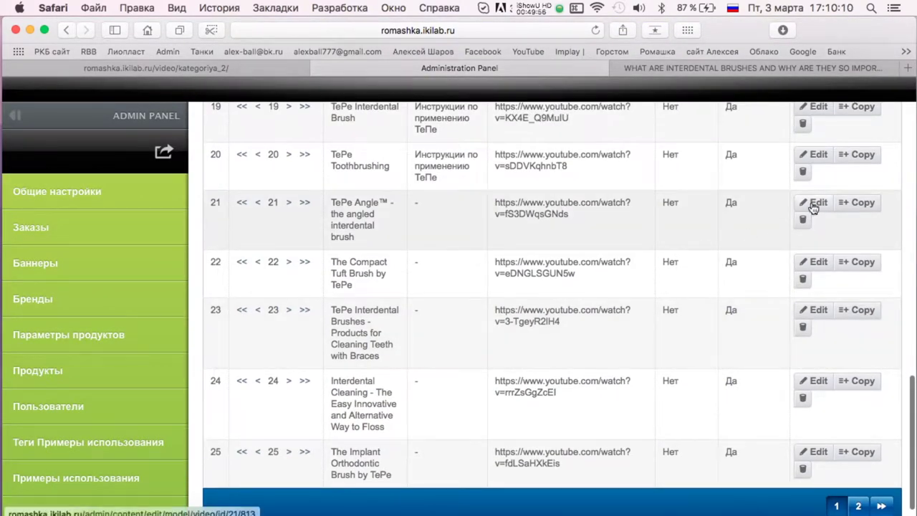
left_click(812, 207)
scroll(302, 209, "up", 3)
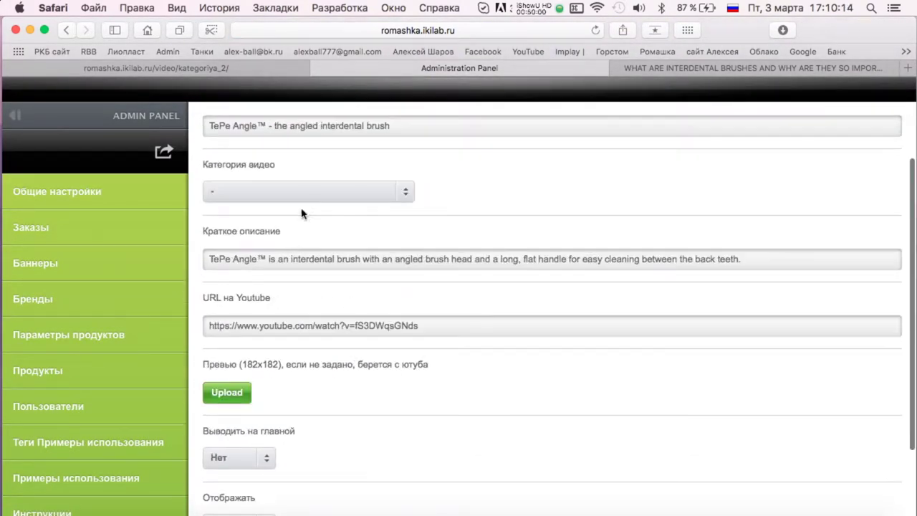
left_click(286, 248)
scroll(326, 295, "down", 3)
left_click(236, 466)
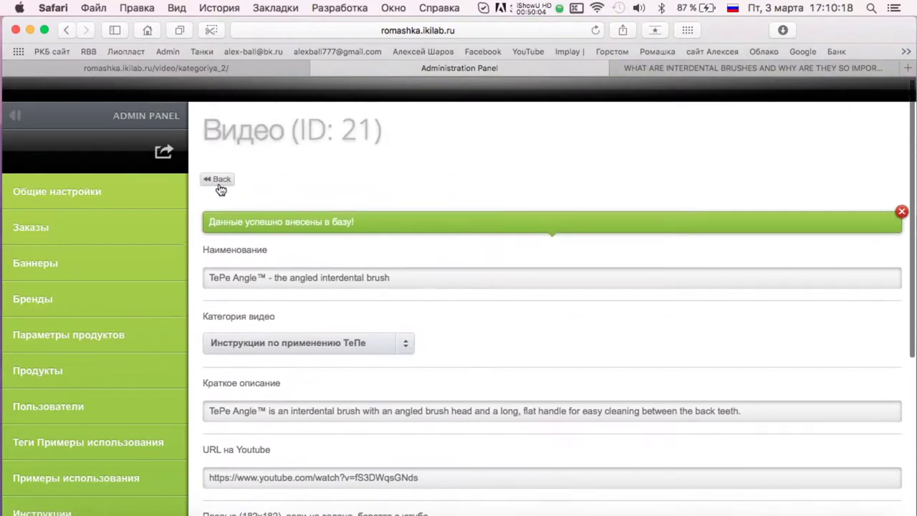
left_click(219, 180)
scroll(659, 215, "down", 10)
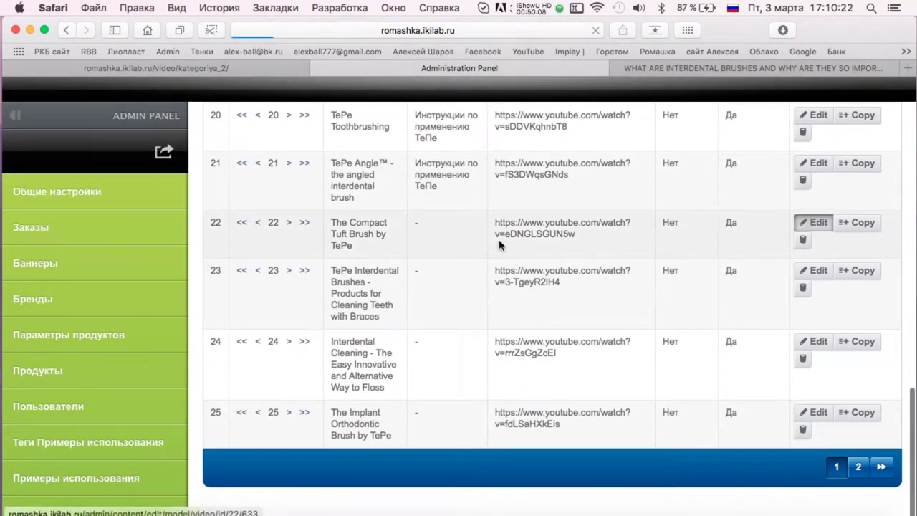
scroll(322, 183, "up", 3)
left_click(292, 246)
scroll(296, 336, "down", 3)
left_click(235, 465)
left_click(219, 180)
Categorise video 23 as Инструкции по применению ТеПе.
scroll(765, 221, "down", 10)
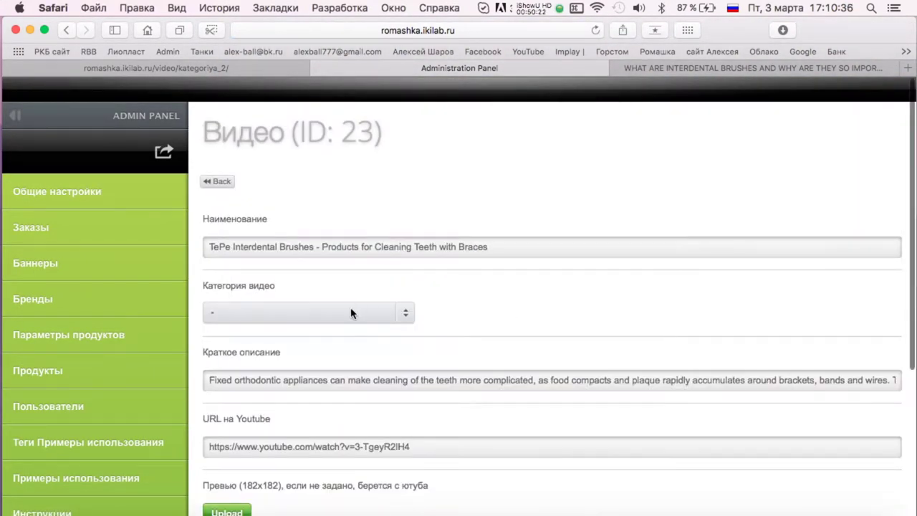
left_click(351, 313)
left_click(315, 368)
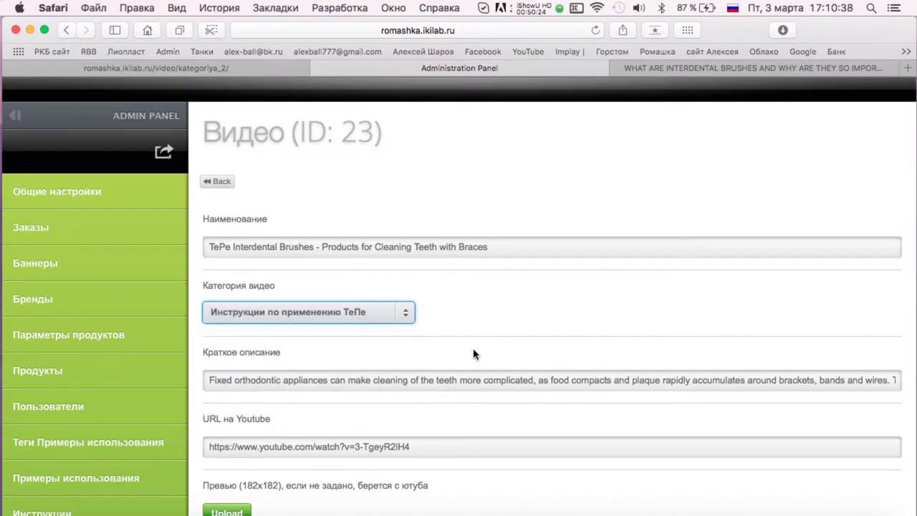
scroll(475, 351, "down", 5)
left_click(235, 466)
scroll(235, 171, "up", 2)
left_click(218, 180)
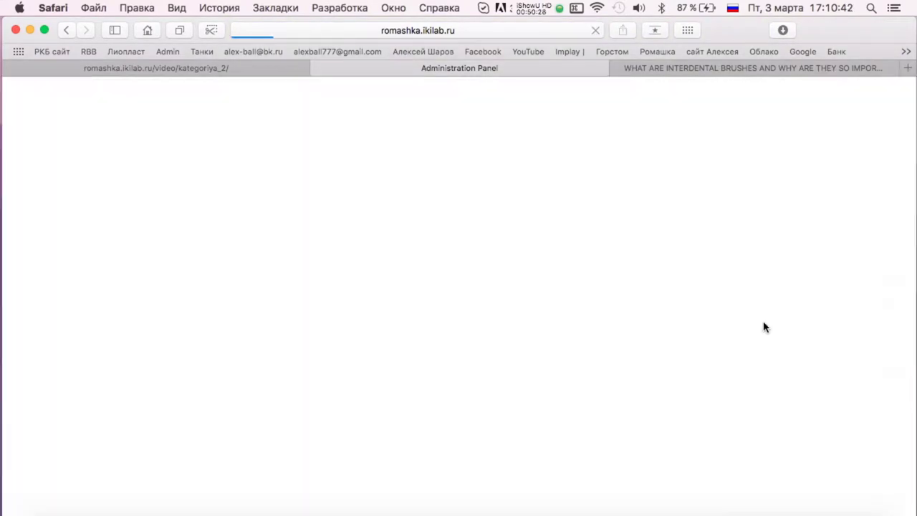
scroll(764, 322, "down", 10)
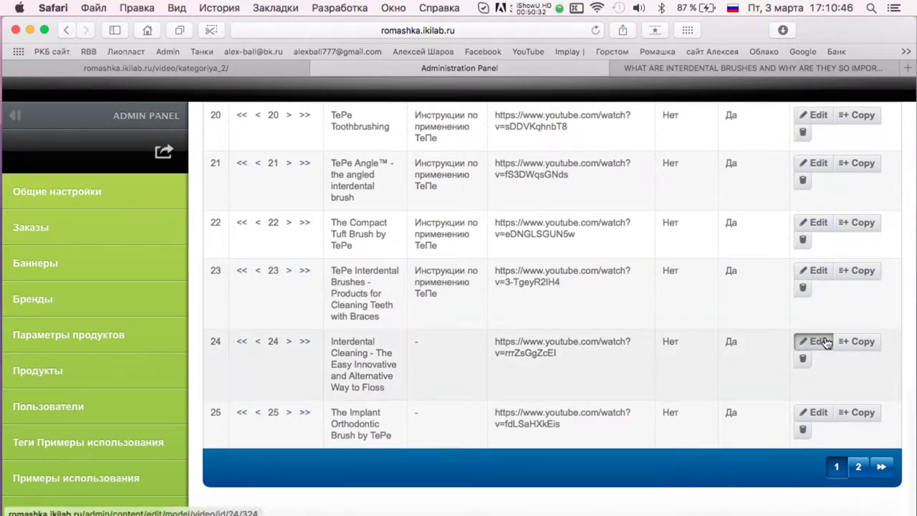
Put video 24 in the Видео клуба приоретателей category.
left_click(819, 342)
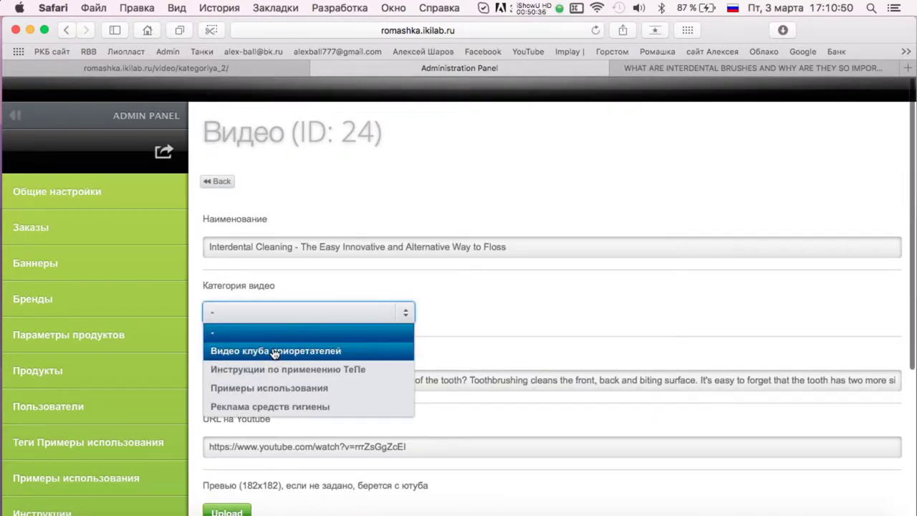
scroll(508, 308, "down", 5)
left_click(235, 466)
left_click(217, 158)
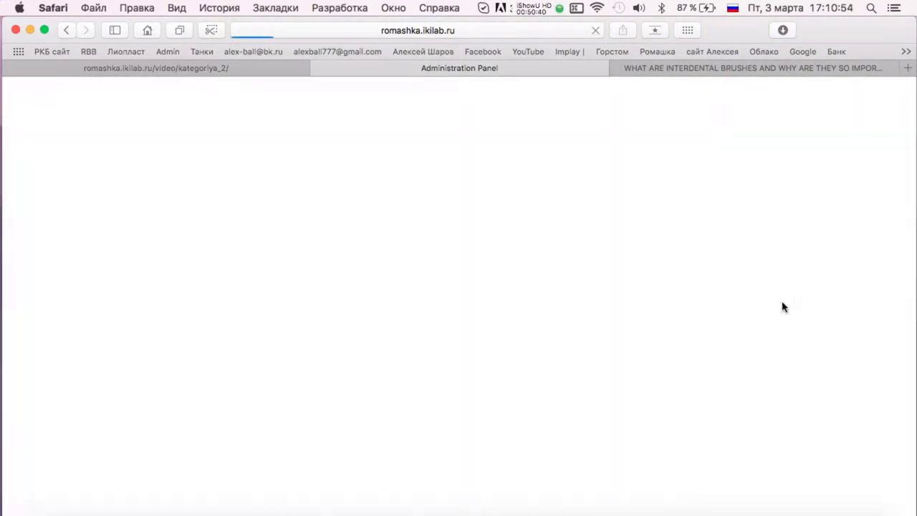
scroll(782, 307, "down", 10)
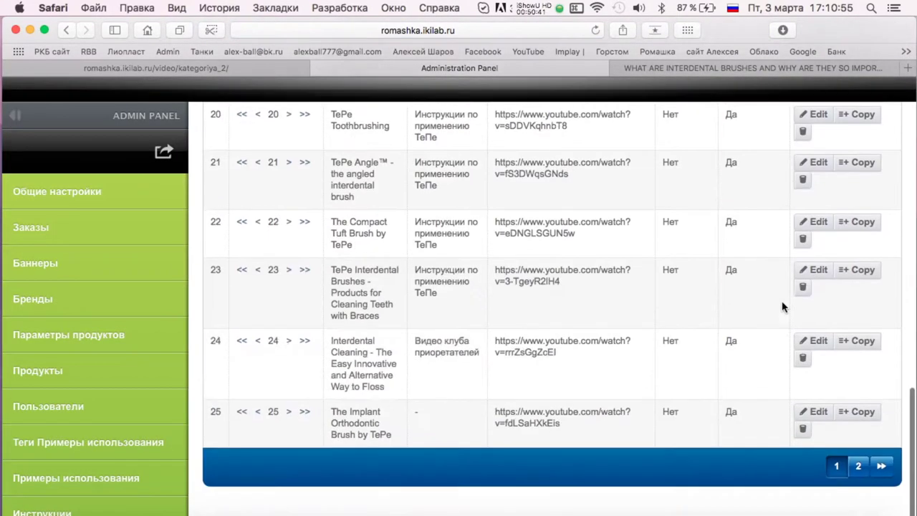
Save video 25 under Инструкции по применению ТеПе.
left_click(817, 416)
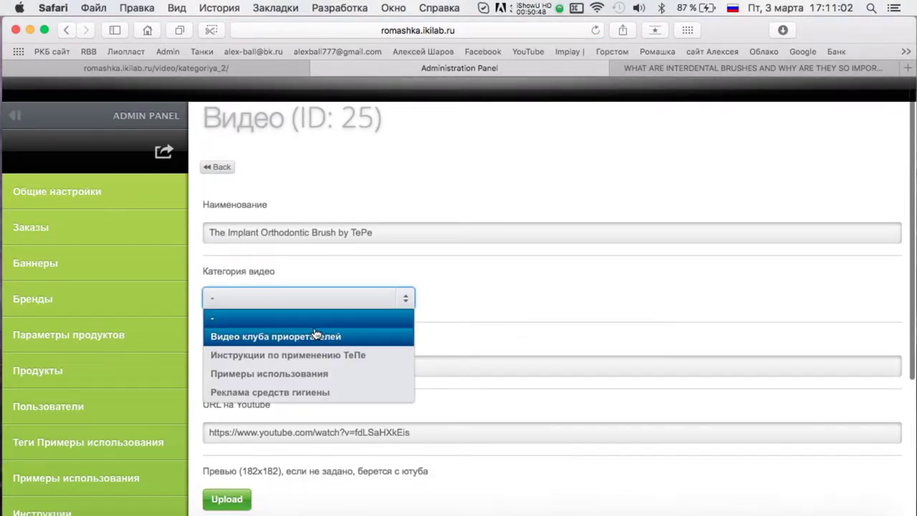
scroll(365, 345, "down", 5)
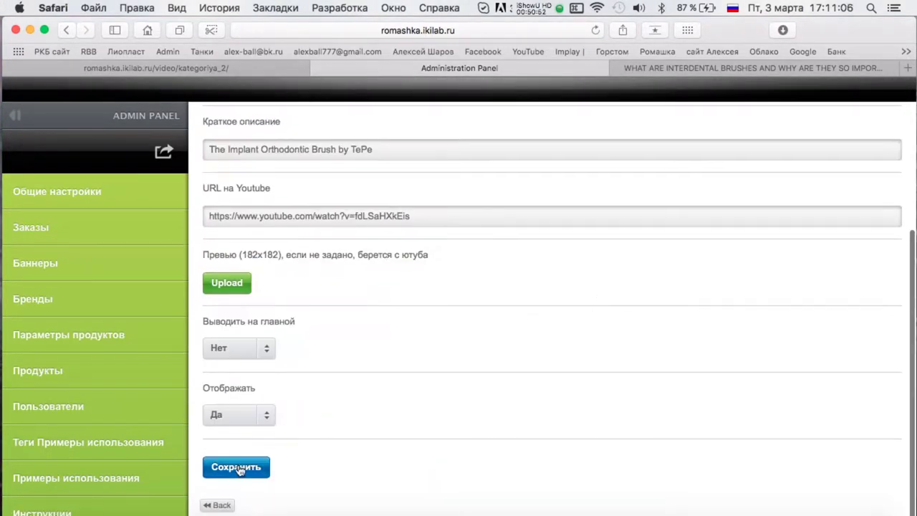
left_click(236, 466)
scroll(421, 249, "up", 4)
left_click(214, 179)
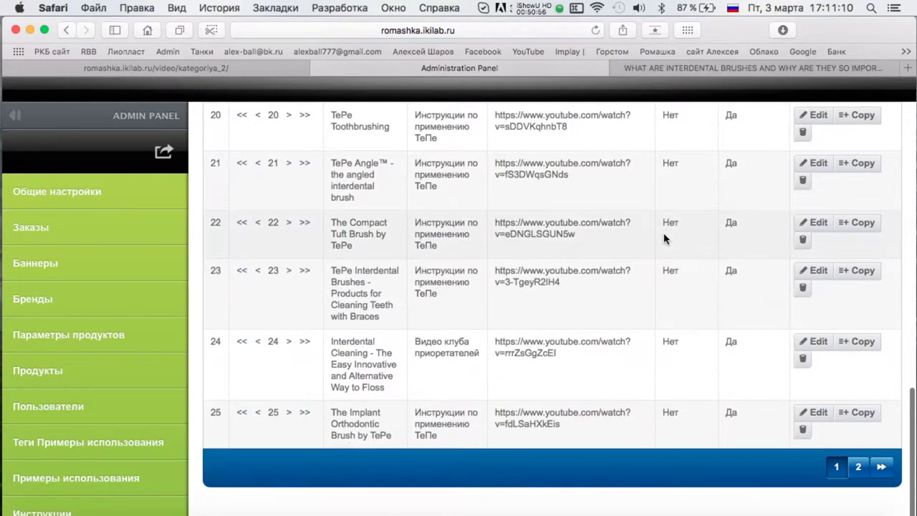
On the list's second page, save video 26 under Видео клуба приоретателей.
left_click(858, 467)
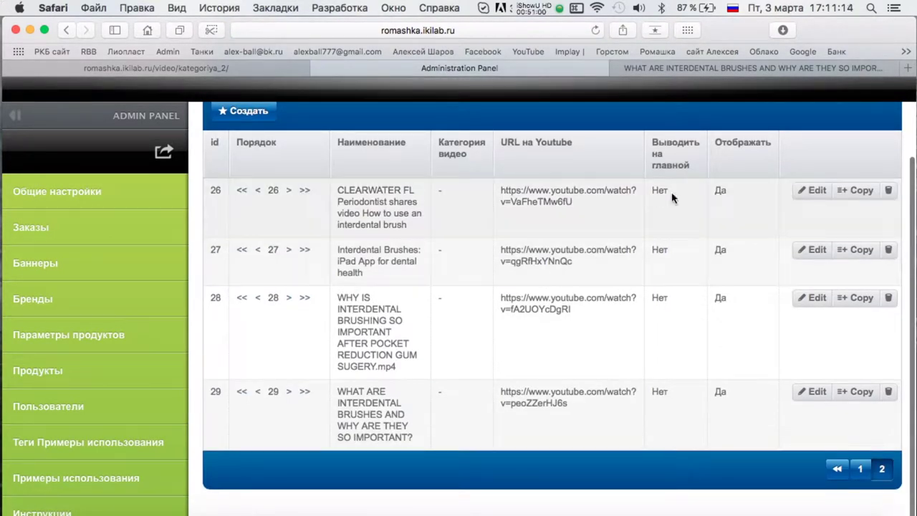
left_click(813, 189)
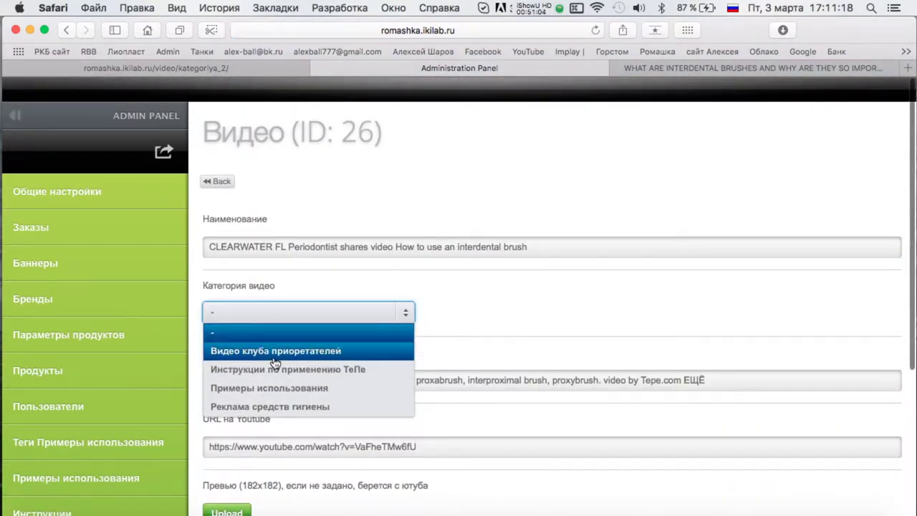
scroll(509, 304, "down", 5)
left_click(235, 466)
scroll(419, 266, "up", 4)
left_click(214, 180)
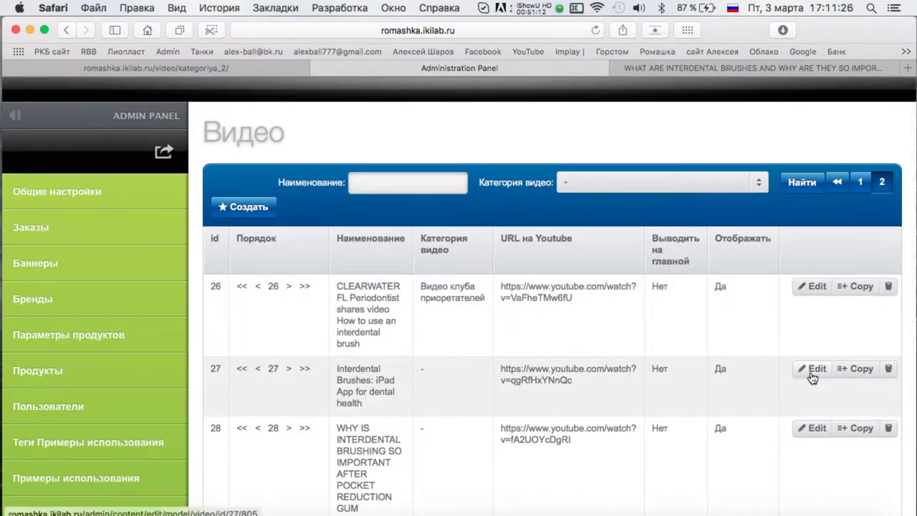
Move video 27 to the Реклама средств гигиены category and save it.
left_click(812, 370)
left_click(248, 317)
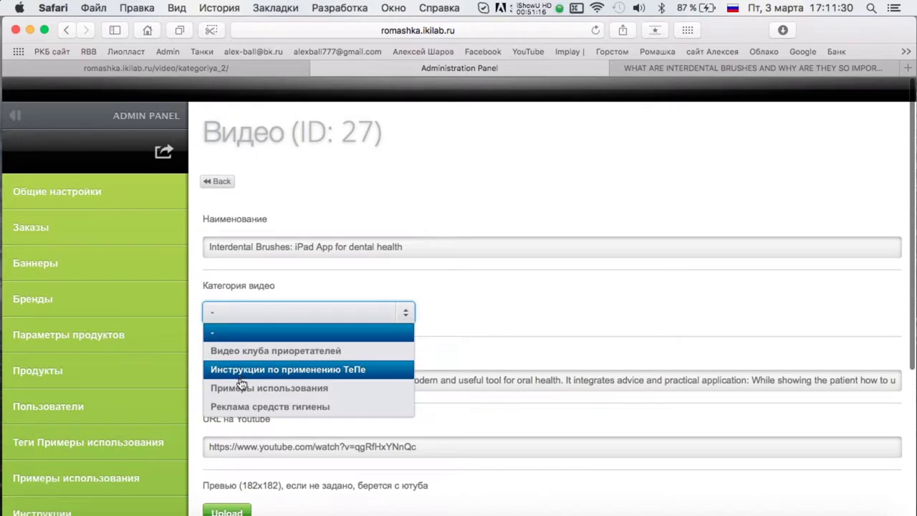
scroll(468, 318, "down", 5)
left_click(236, 467)
scroll(533, 169, "up", 2)
Set video 28's category to Видео клуба приоретателей and save it.
left_click(814, 265)
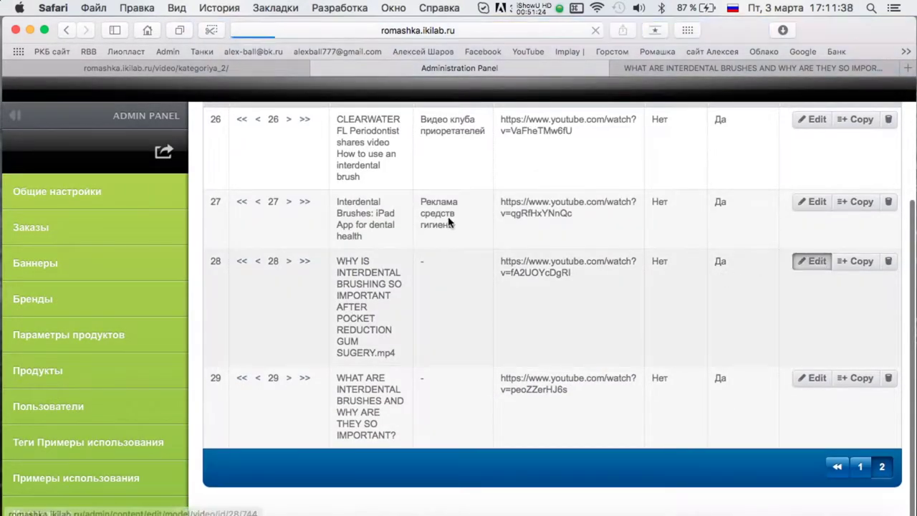
left_click(276, 350)
scroll(527, 272, "down", 5)
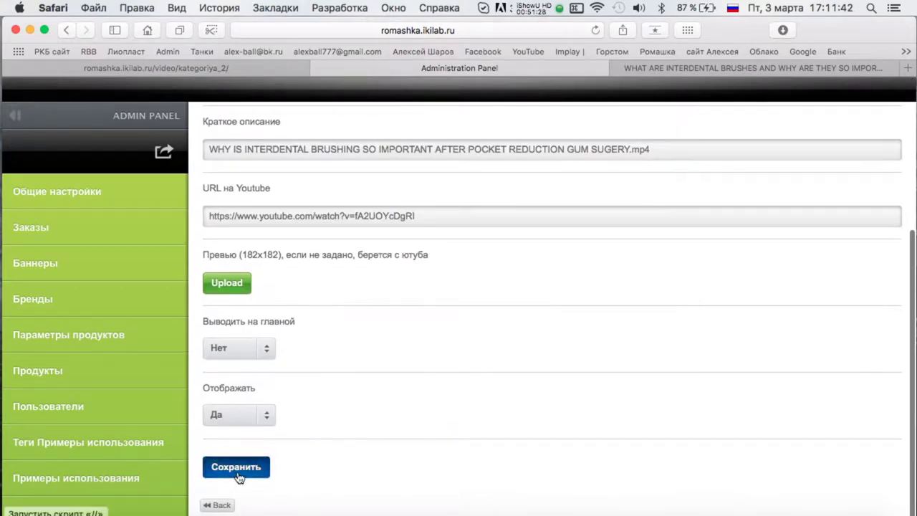
left_click(235, 466)
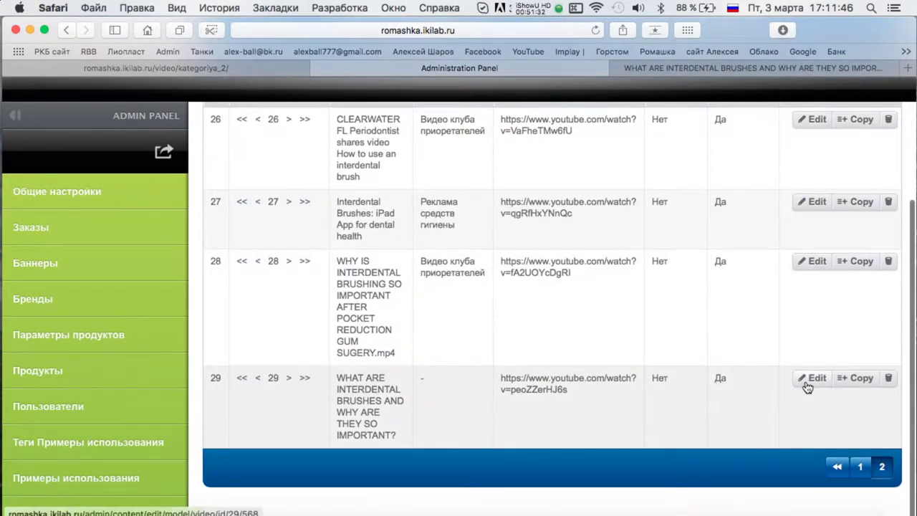
Save video 29 in the Видео клуба приоретателей category.
left_click(811, 380)
left_click(283, 351)
scroll(283, 358, "down", 5)
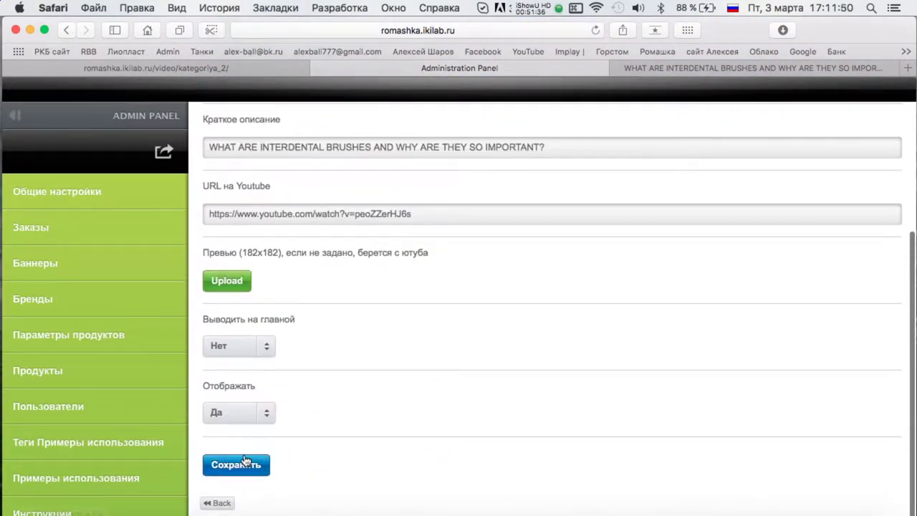
right_click(224, 466)
left_click(226, 476)
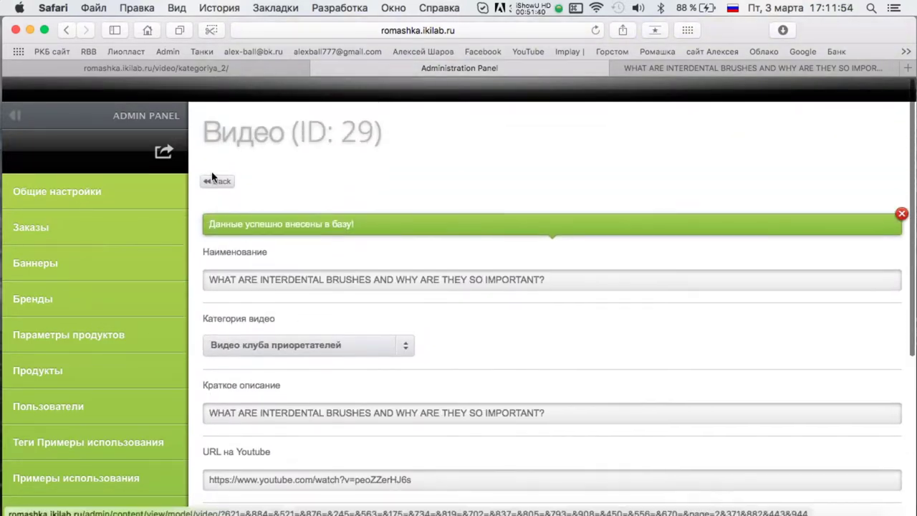
scroll(686, 306, "up", 10)
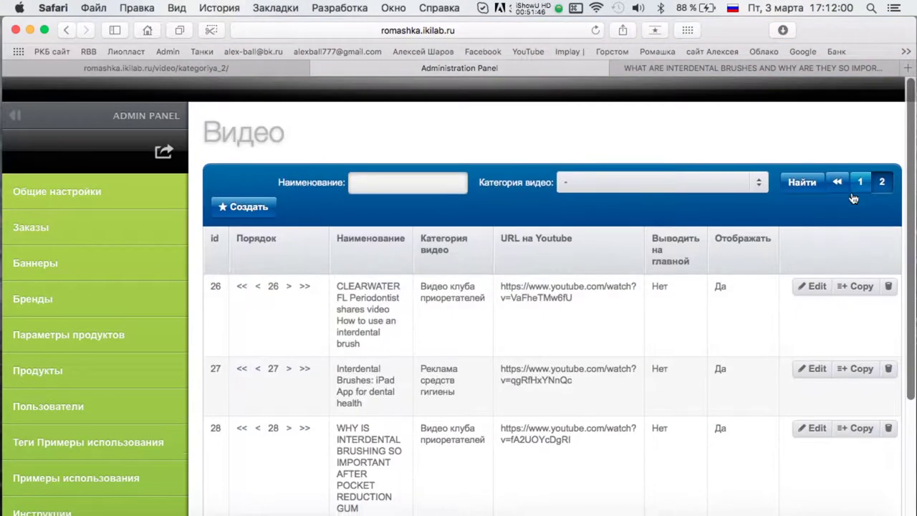
left_click(853, 193)
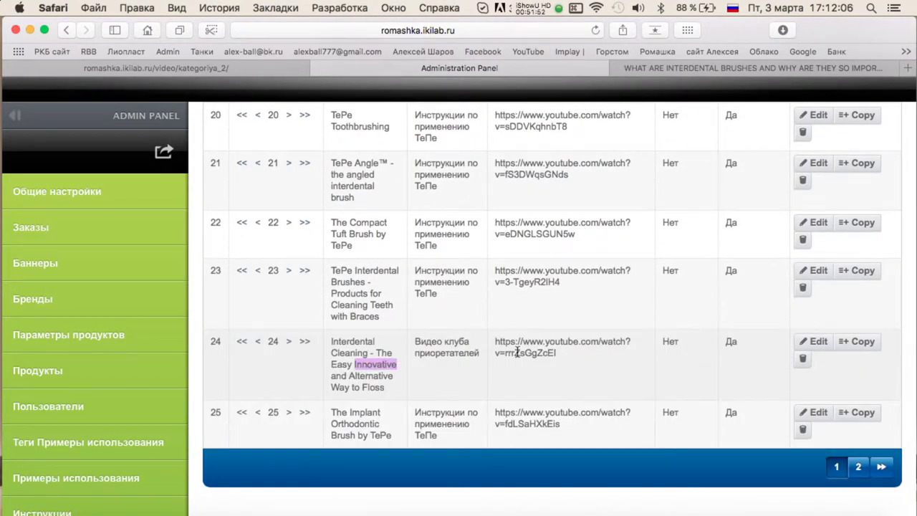
Copy video 24's YouTube link and check it plays in the YouTube tab.
triple_click(517, 352)
key("super+c")
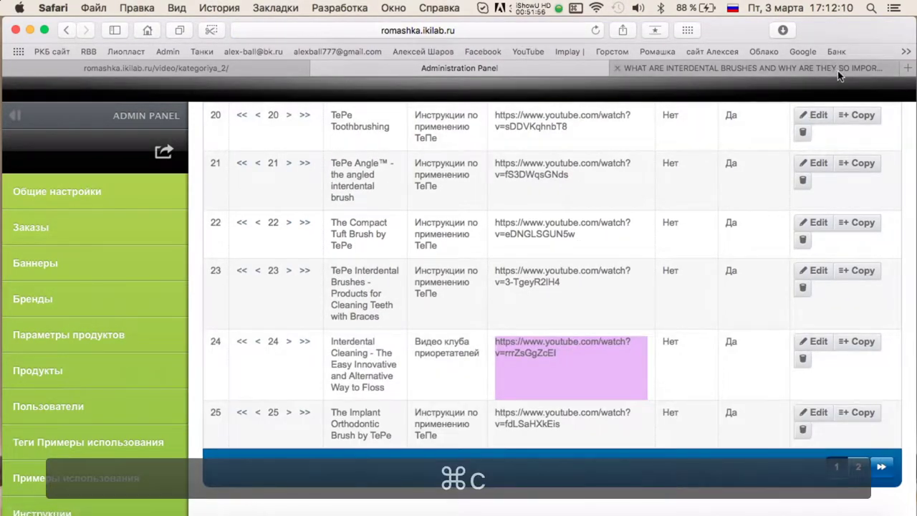
left_click(839, 74)
left_click(463, 30)
key("super+v")
key("Return")
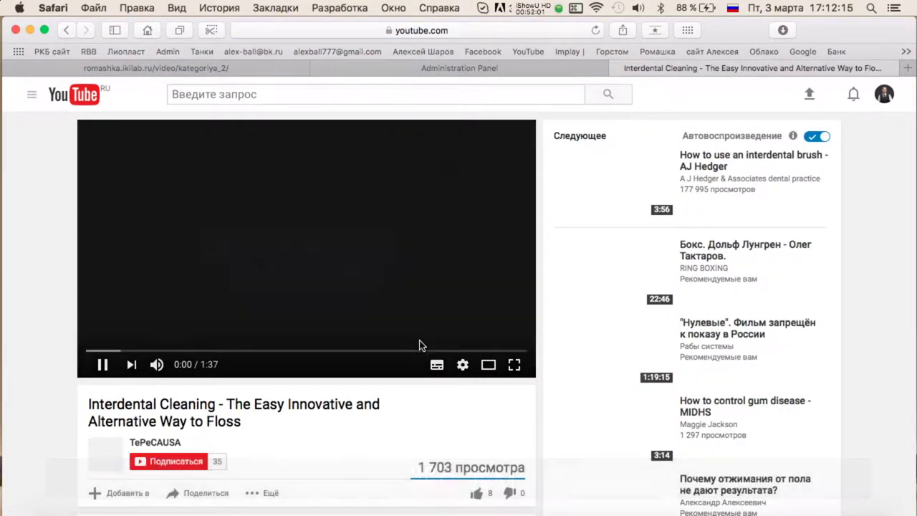
left_click(419, 344)
left_click(467, 72)
Set video 24's category to Реклама средств гигиены and save it.
left_click(815, 341)
left_click(344, 306)
left_click(266, 393)
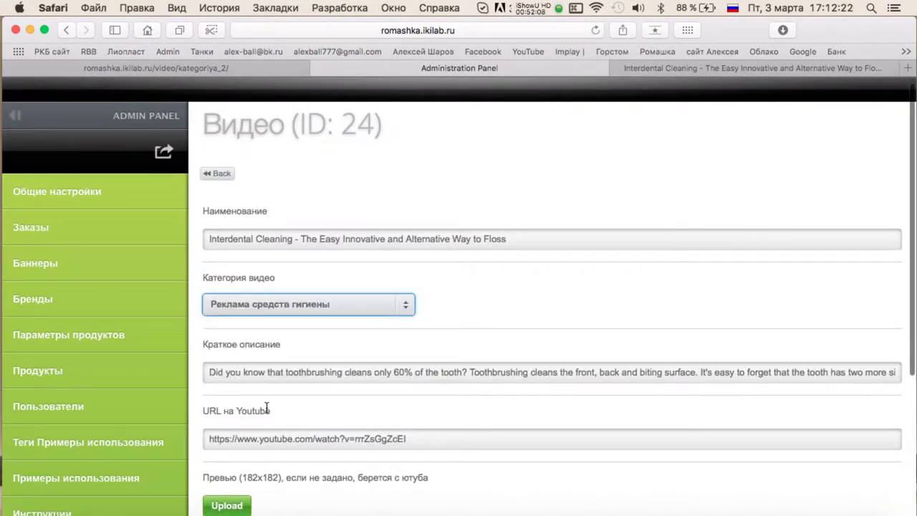
scroll(479, 318, "down", 5)
left_click(235, 465)
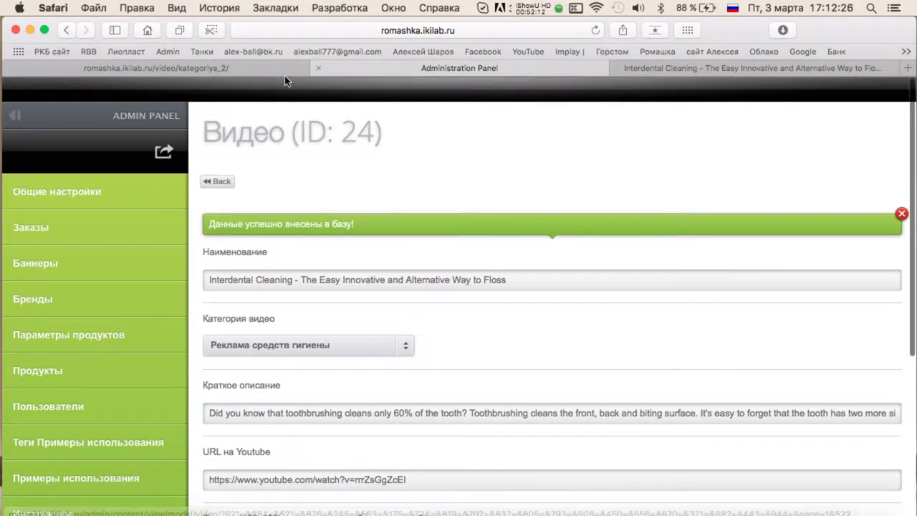
left_click(300, 68)
Open the site's all-videos page and view the Инструкции по применению ТеПе and Реклама средств гигиены categories.
scroll(616, 211, "down", 15)
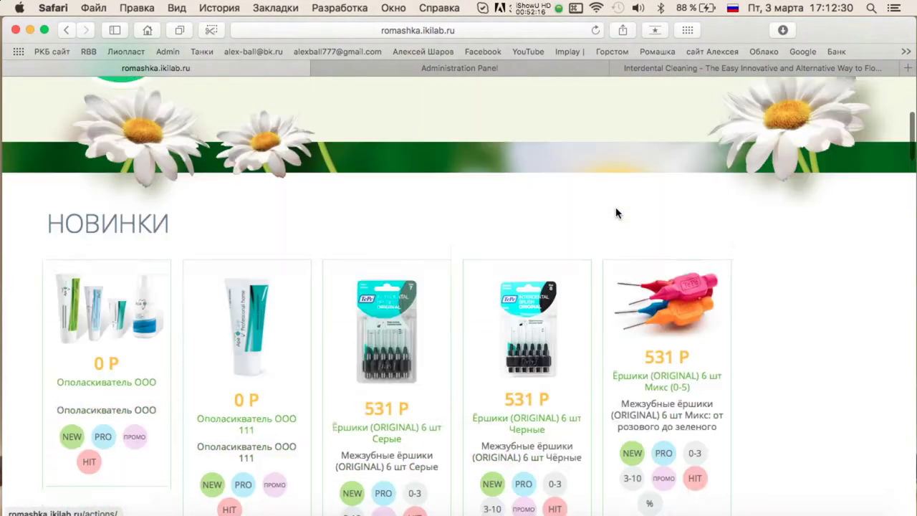
scroll(616, 212, "down", 5)
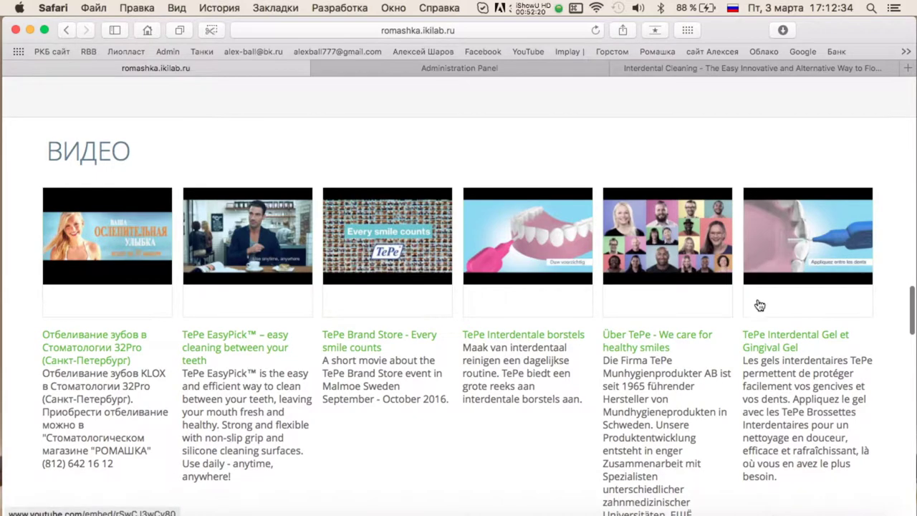
scroll(434, 260, "down", 5)
left_click(459, 253)
scroll(635, 240, "down", 3)
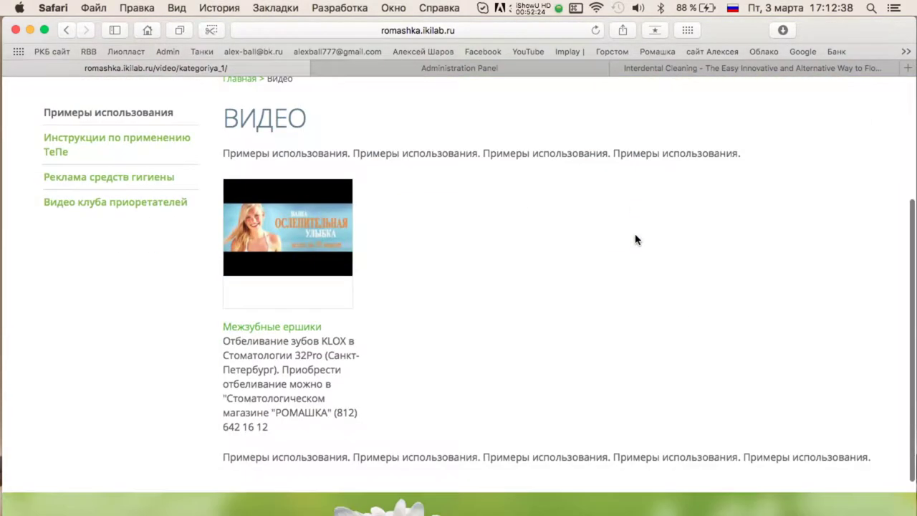
left_click(113, 149)
scroll(209, 221, "down", 3)
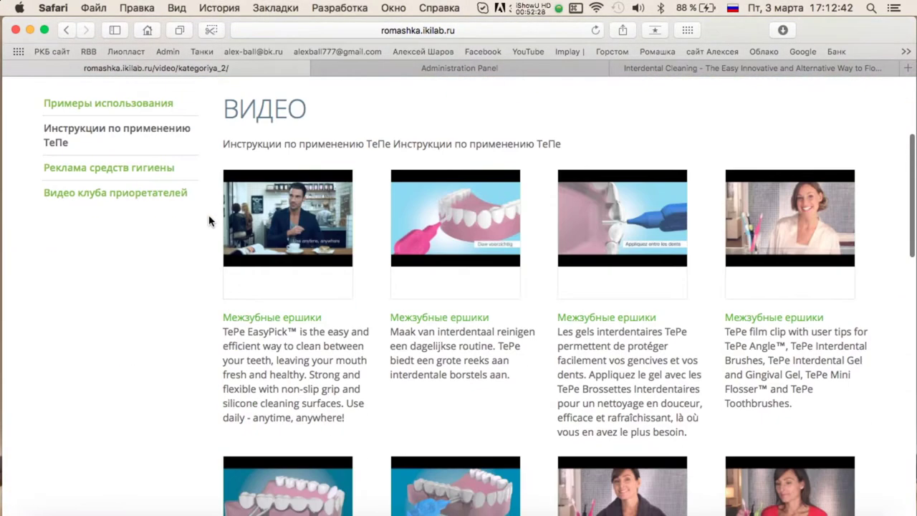
scroll(573, 195, "down", 10)
scroll(473, 193, "up", 12)
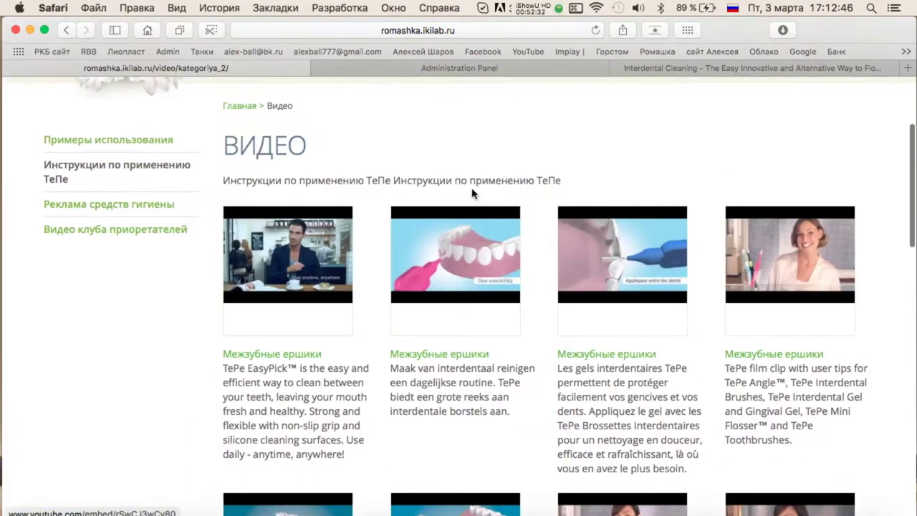
left_click(130, 218)
Browse the Видео клуба приоретателей, Реклама, Инструкции and Примеры использования category pages.
scroll(571, 179, "down", 8)
scroll(571, 175, "up", 5)
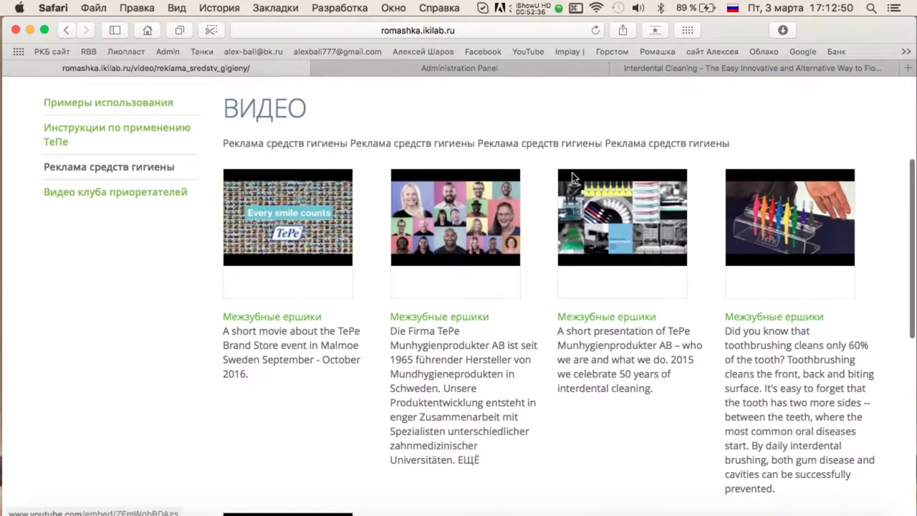
left_click(139, 199)
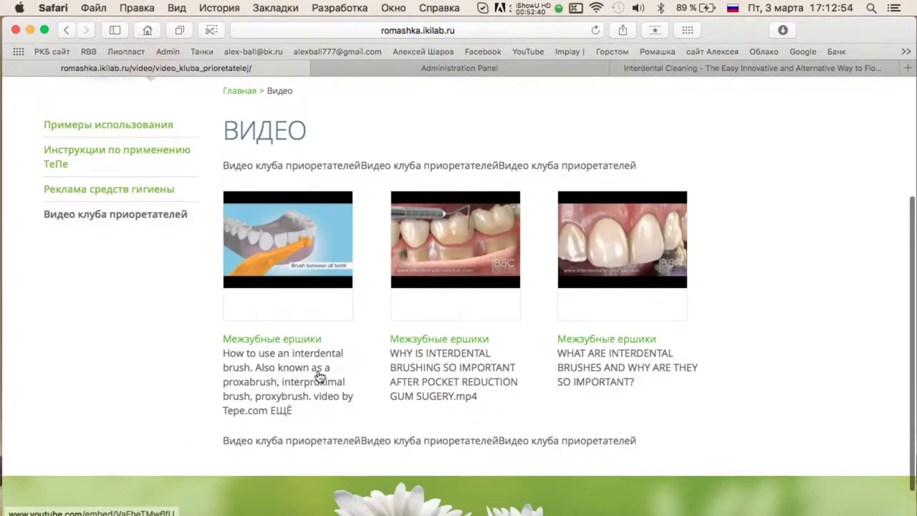
scroll(280, 358, "up", 1)
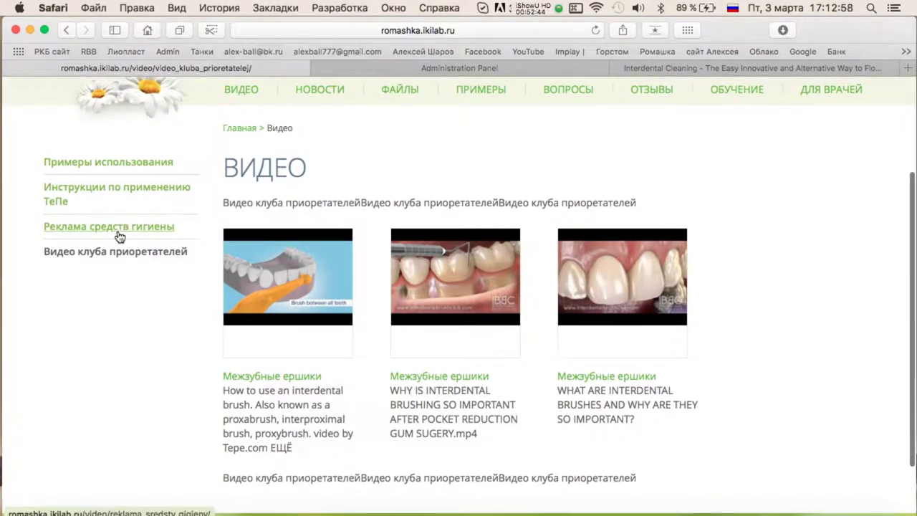
left_click(126, 227)
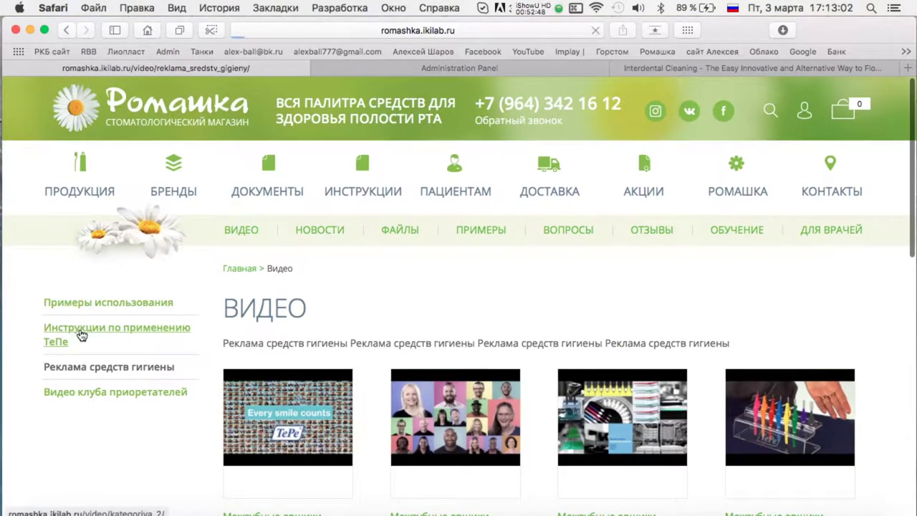
left_click(82, 334)
left_click(143, 302)
left_click(316, 74)
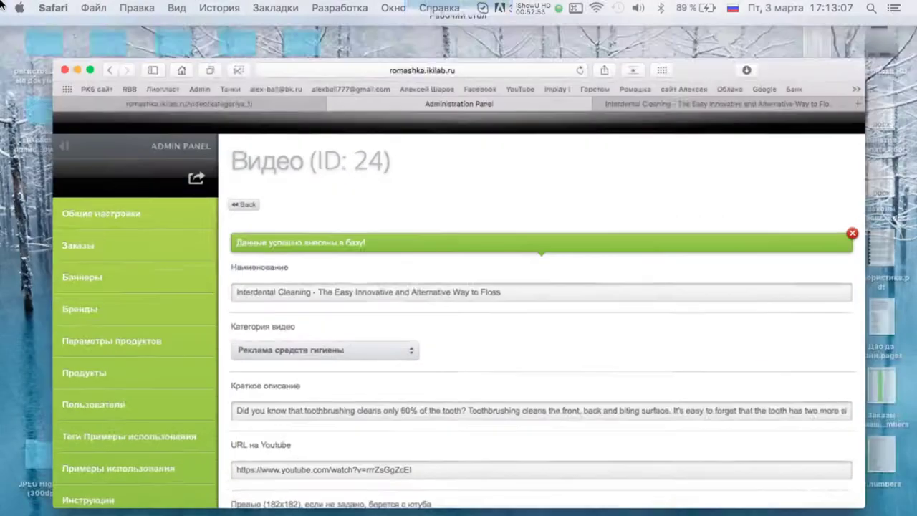
left_click(221, 71)
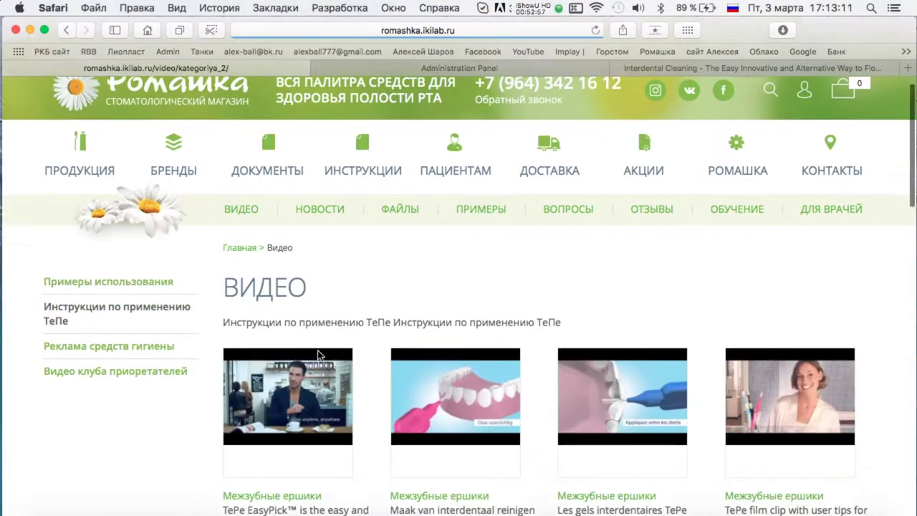
Open the Видео клуба приоретателей category page and copy its URL.
scroll(504, 194, "down", 1)
left_click(155, 327)
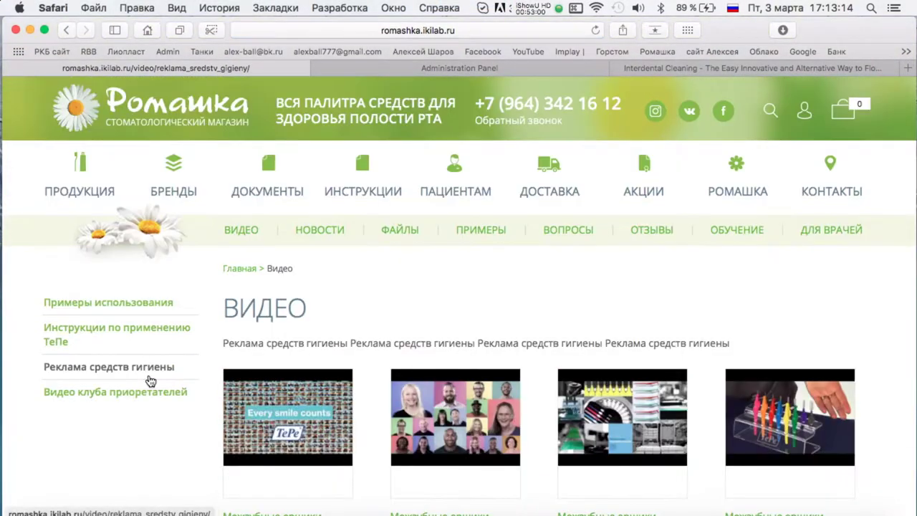
left_click(137, 398)
left_click(537, 31)
key("super+c")
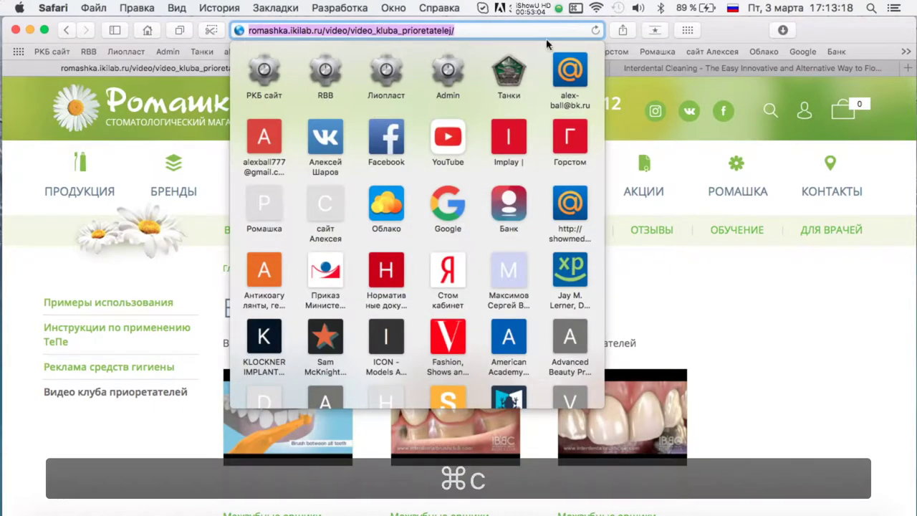
key("Escape")
key("super+Tab")
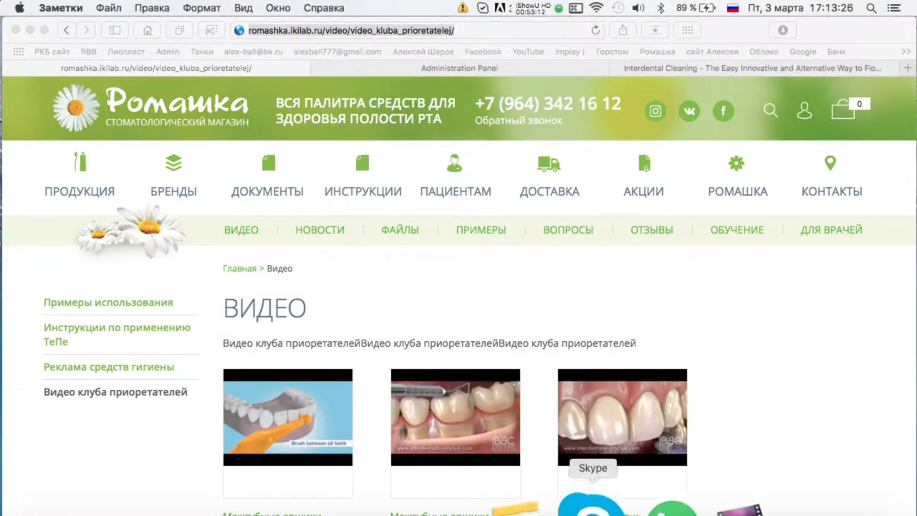
Add item 15 'На всех страницах раздела видео названия роликов одинаковые' to the Сайт Ромашка хамомилла.рф note.
left_click(566, 510)
left_click(516, 63)
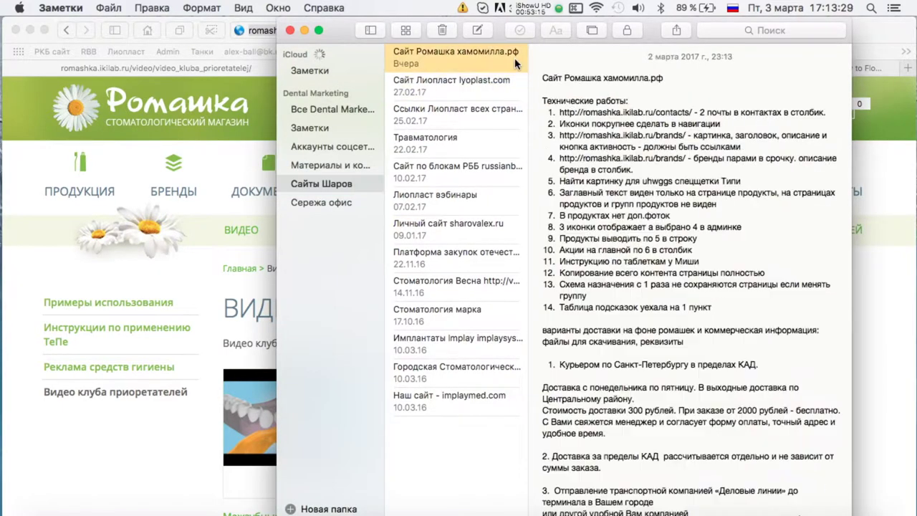
left_click(726, 307)
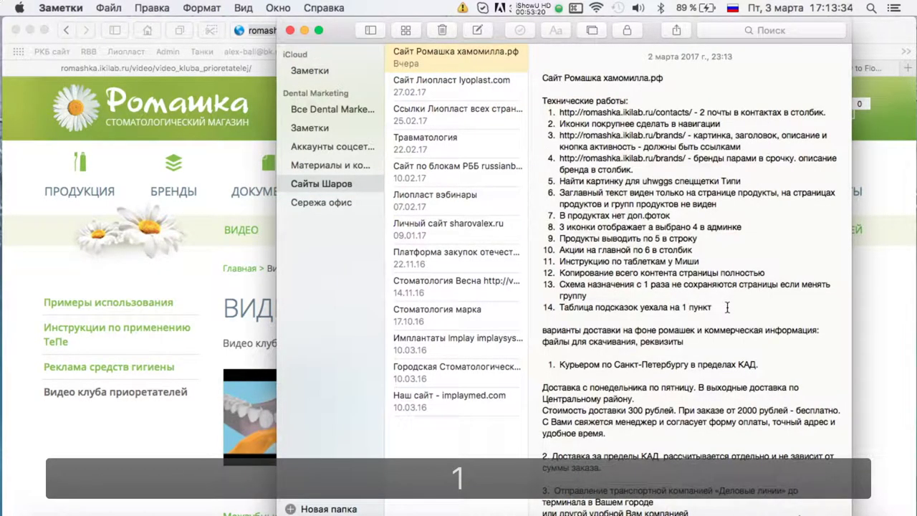
type("1")
key("Return")
type("На всех")
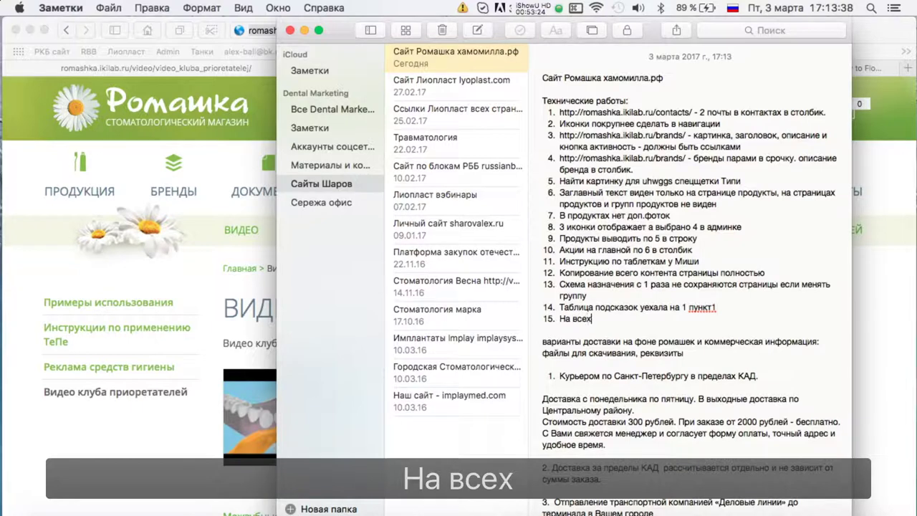
type(" страницах раз")
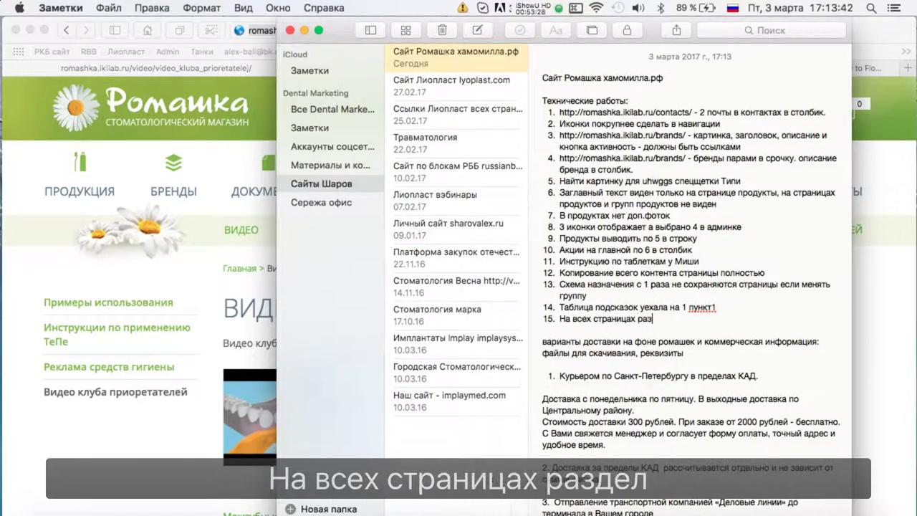
type("дела видео названия")
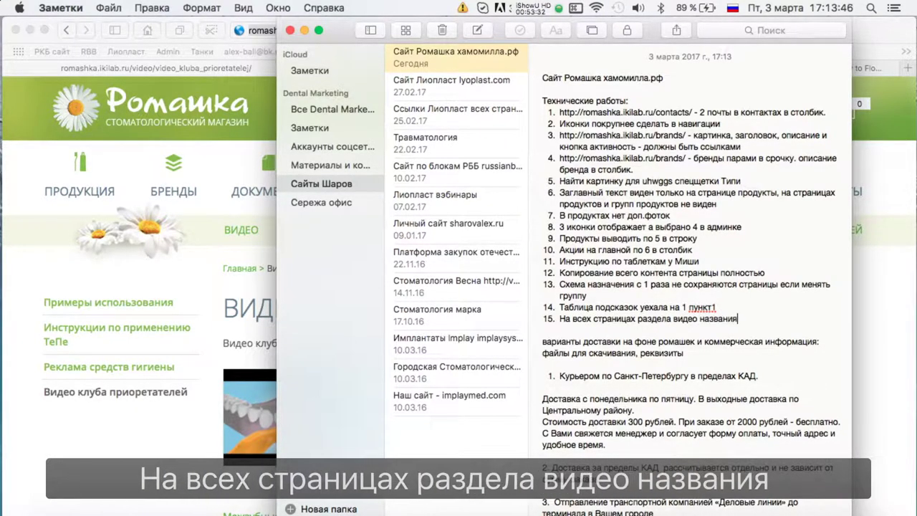
type(" роликов одинаковые")
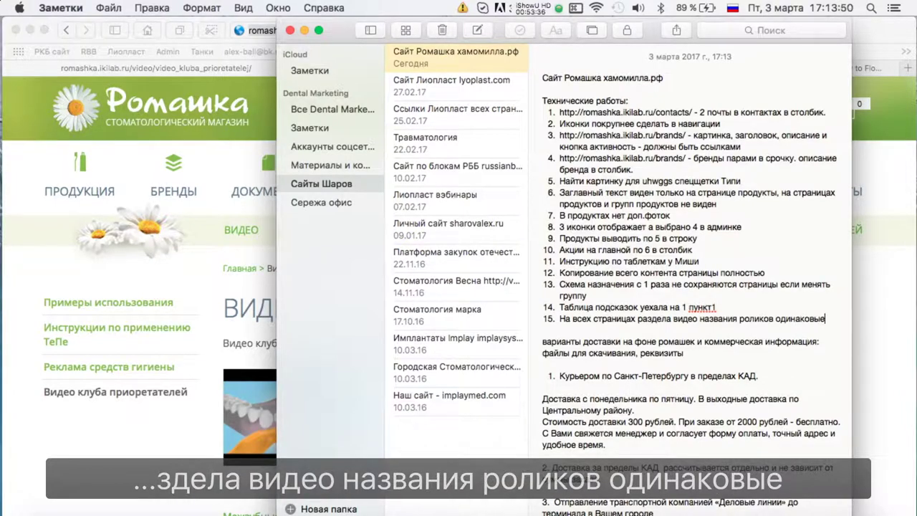
key("super+Tab")
scroll(308, 422, "down", 5)
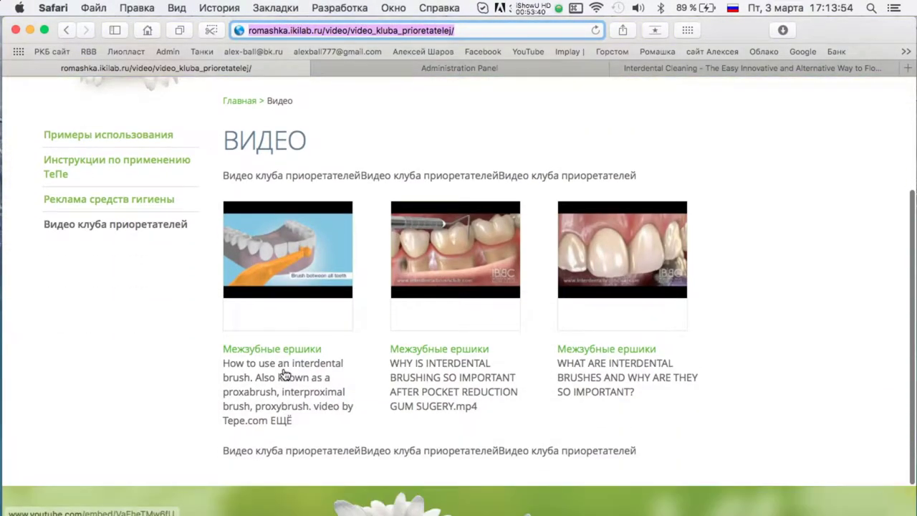
Set video 26's category to Инструкции по применению TePe and save it.
left_click(562, 72)
left_click(220, 180)
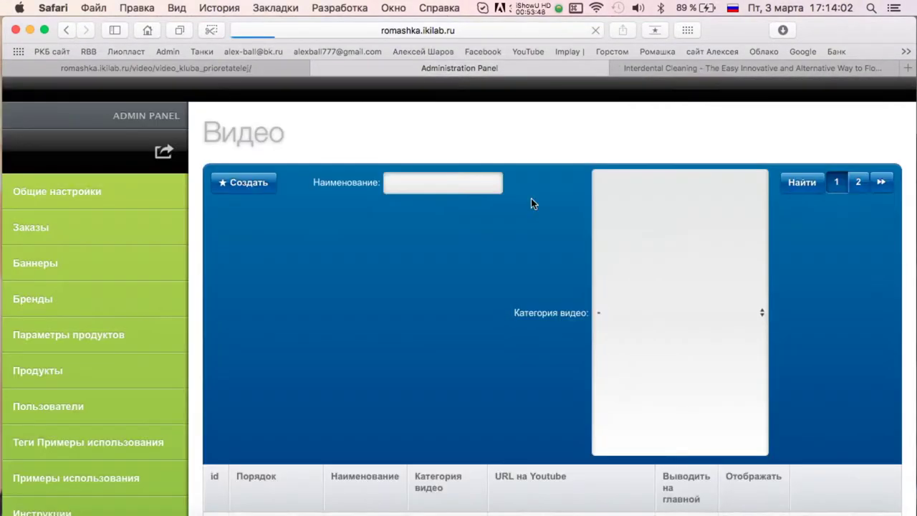
scroll(531, 208, "down", 15)
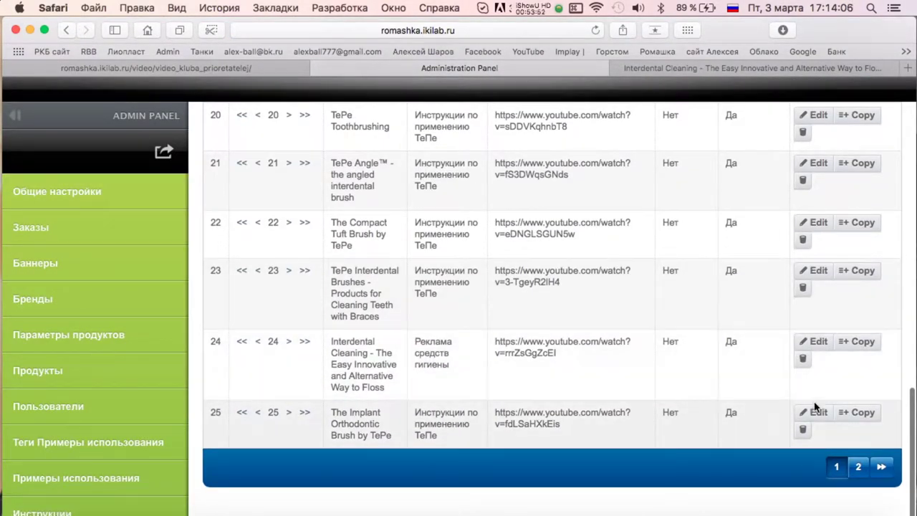
left_click(858, 467)
scroll(442, 355, "down", 5)
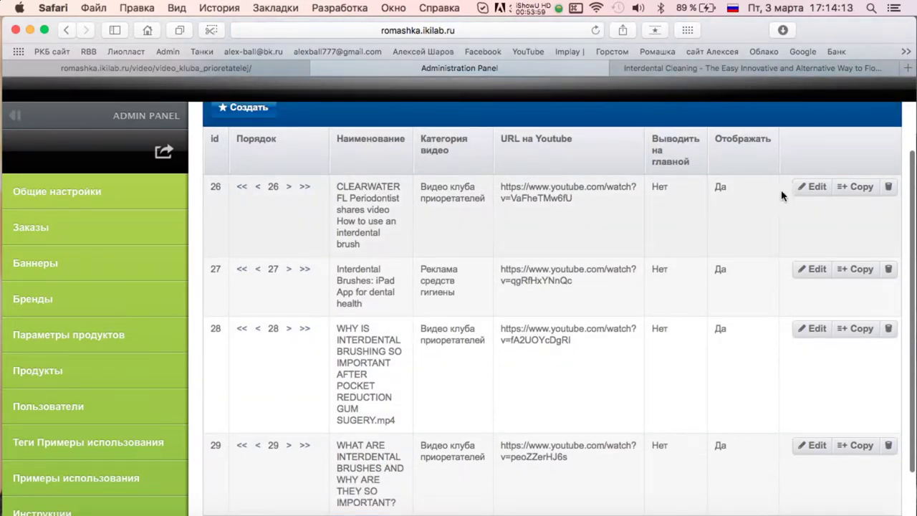
left_click(813, 187)
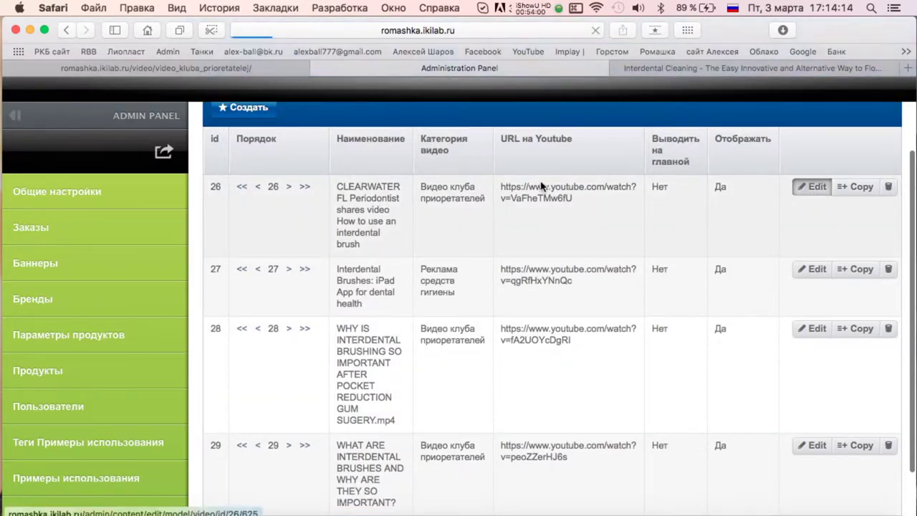
scroll(257, 257, "down", 3)
left_click(308, 194)
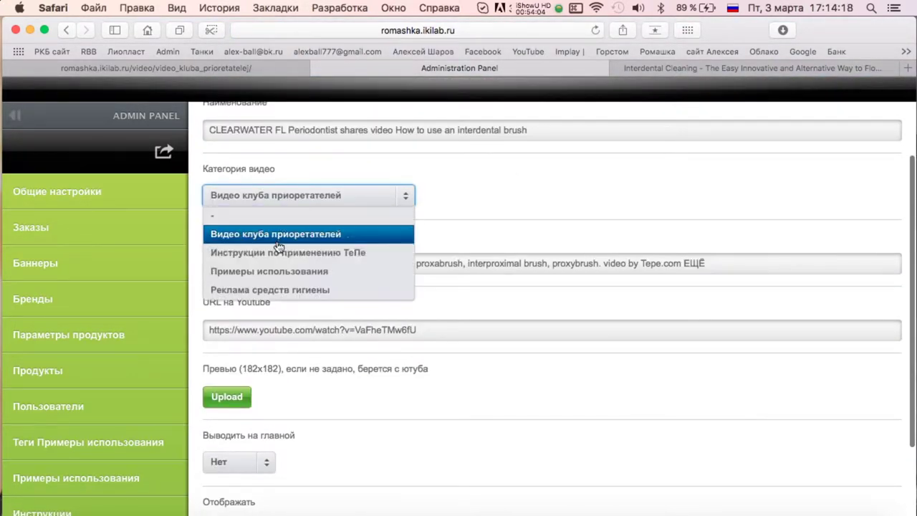
left_click(303, 253)
scroll(409, 301, "down", 3)
left_click(236, 462)
Reload the public site and view the Реклама средств гигиены video category.
left_click(224, 180)
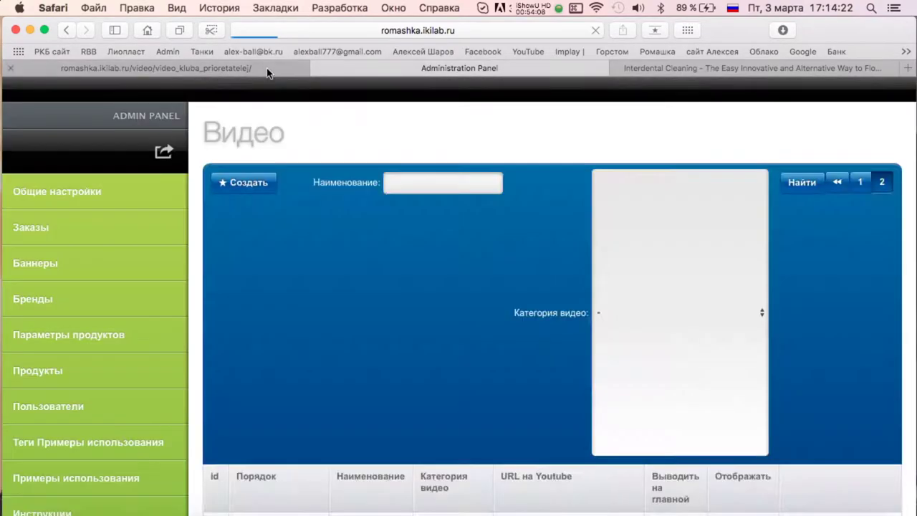
left_click(151, 68)
key("cmd+r")
left_click(86, 199)
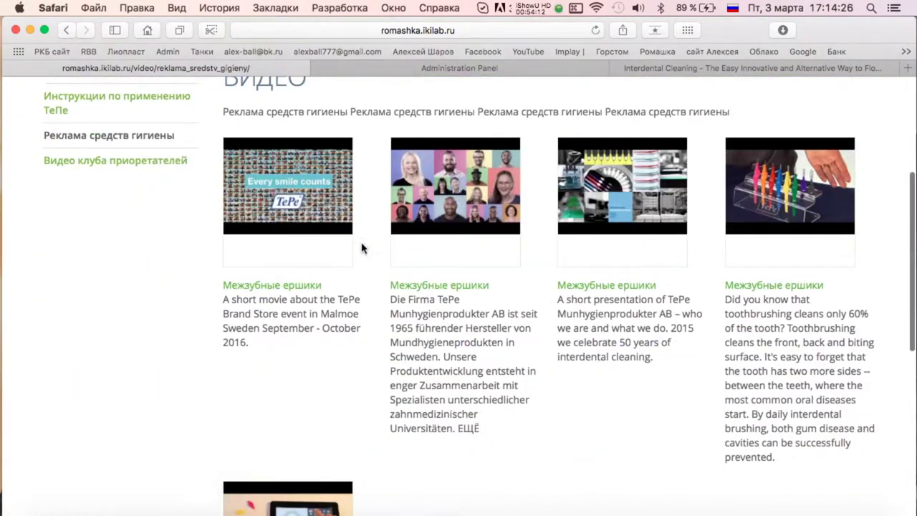
View the Инструкции по применению TePe and Видео клуба приоретателей category pages.
left_click(82, 94)
scroll(473, 146, "down", 10)
scroll(471, 140, "up", 15)
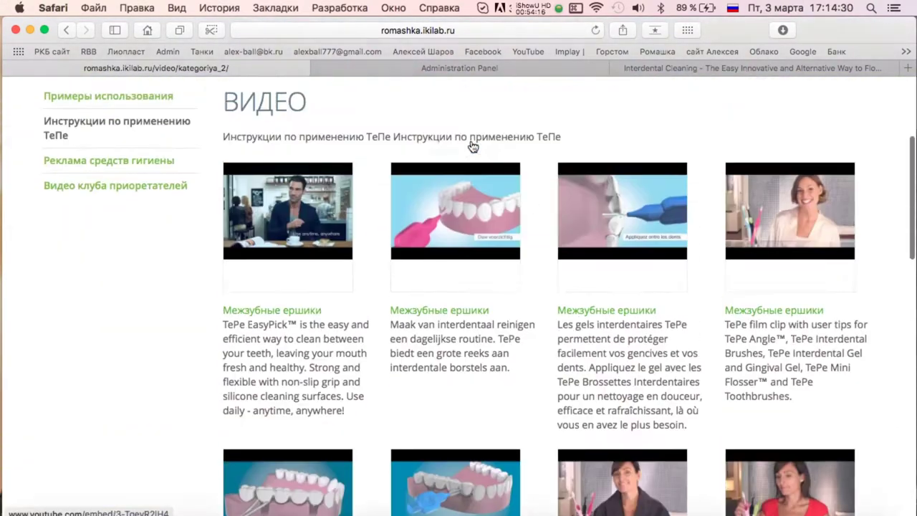
left_click(107, 282)
scroll(265, 295, "down", 1)
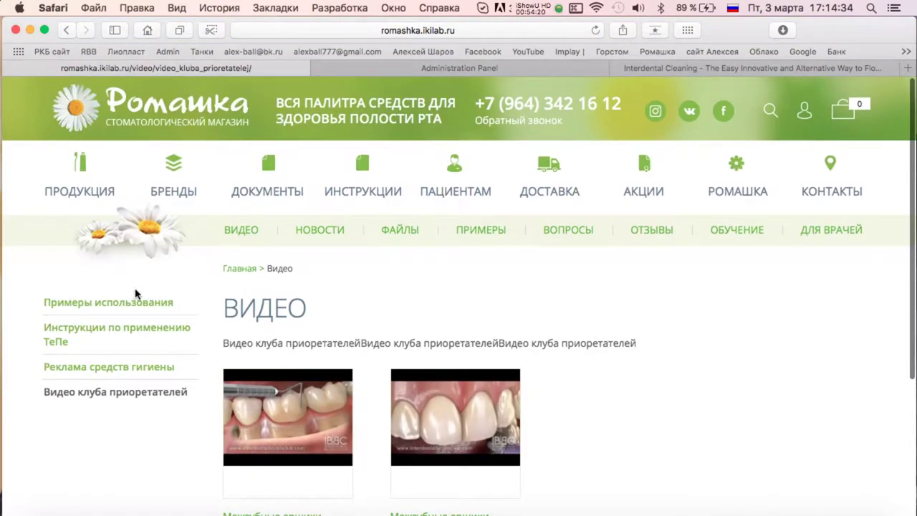
Open the Примеры использования category page and copy its address.
left_click(494, 34)
left_click(113, 304)
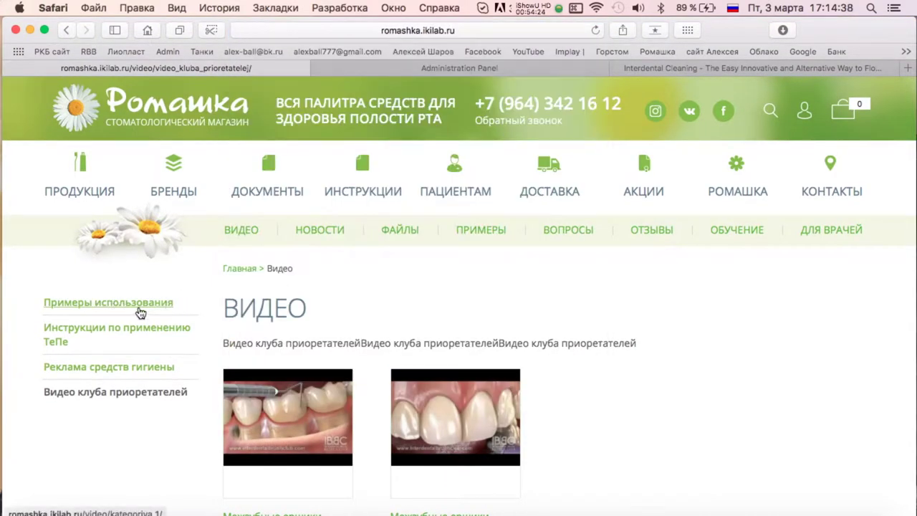
left_click(141, 313)
left_click(501, 30)
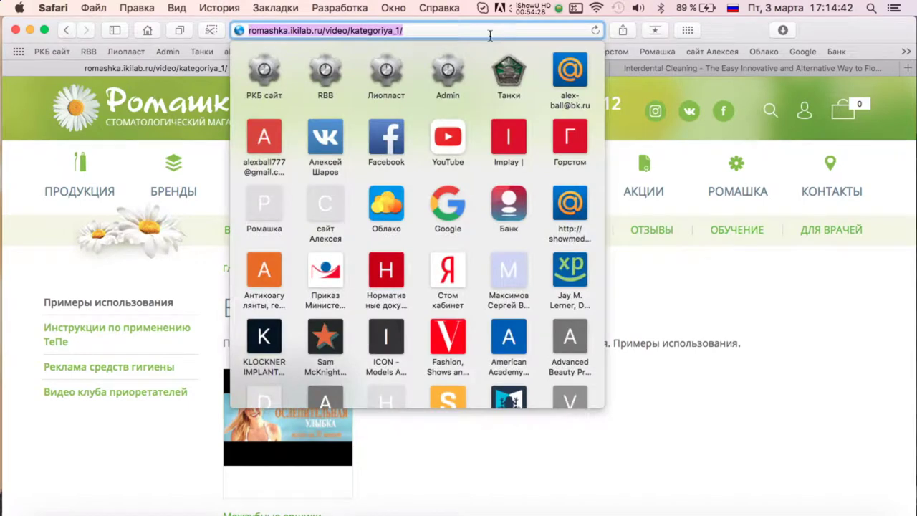
key("super+c")
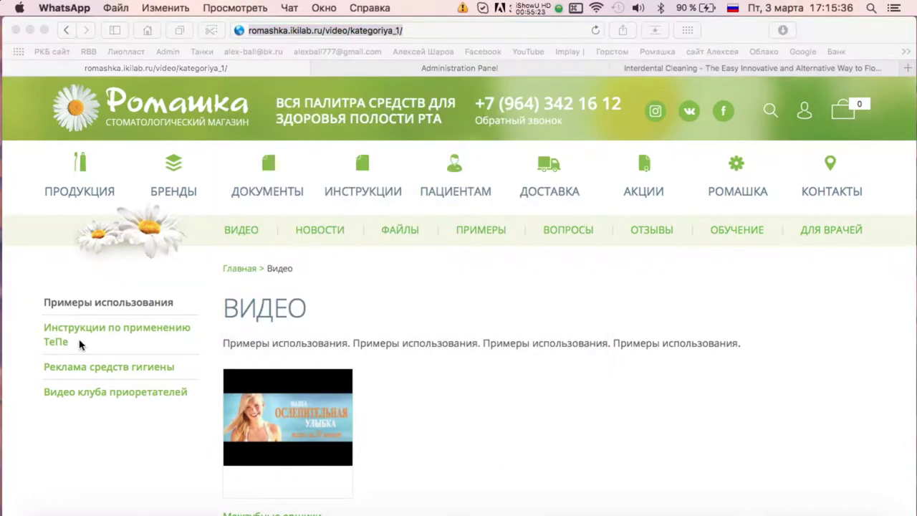
Recheck the Инструкции and Реклама средств гигиены pages, then return to the admin video list.
left_click(78, 329)
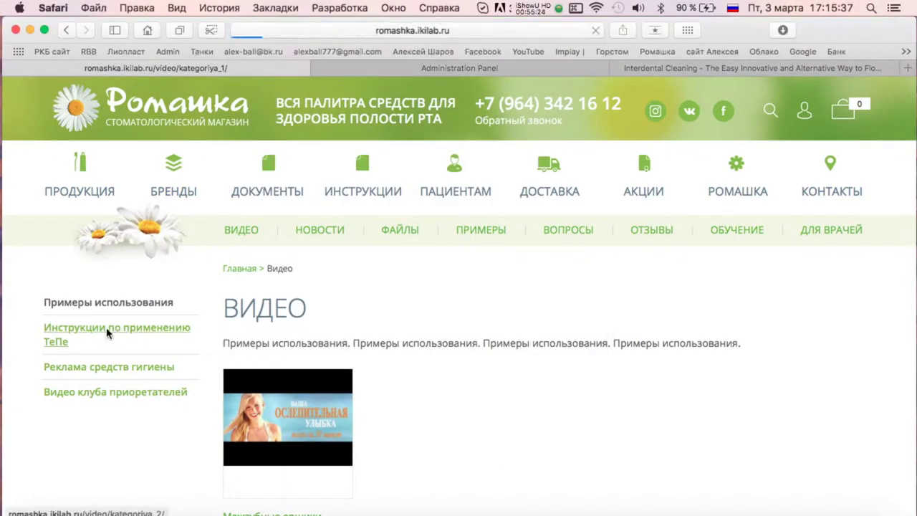
left_click(177, 375)
scroll(143, 287, "down", 5)
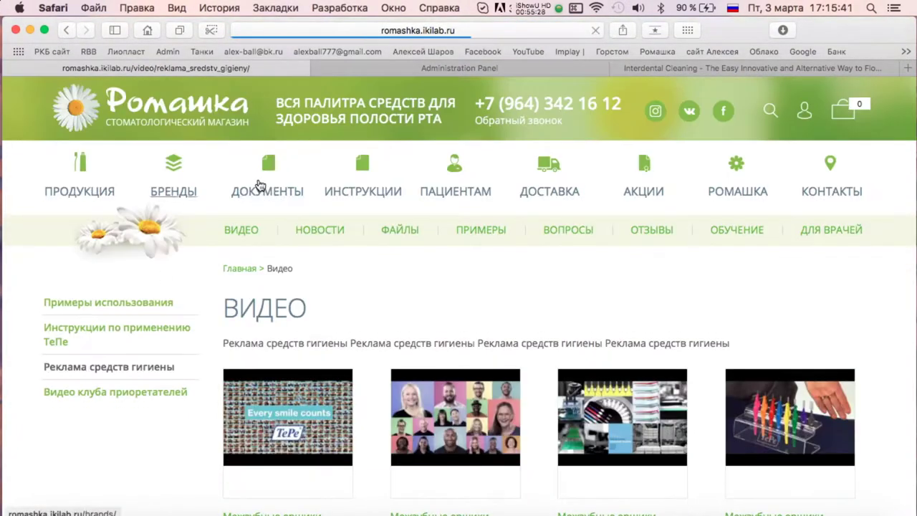
left_click(417, 67)
scroll(126, 305, "down", 10)
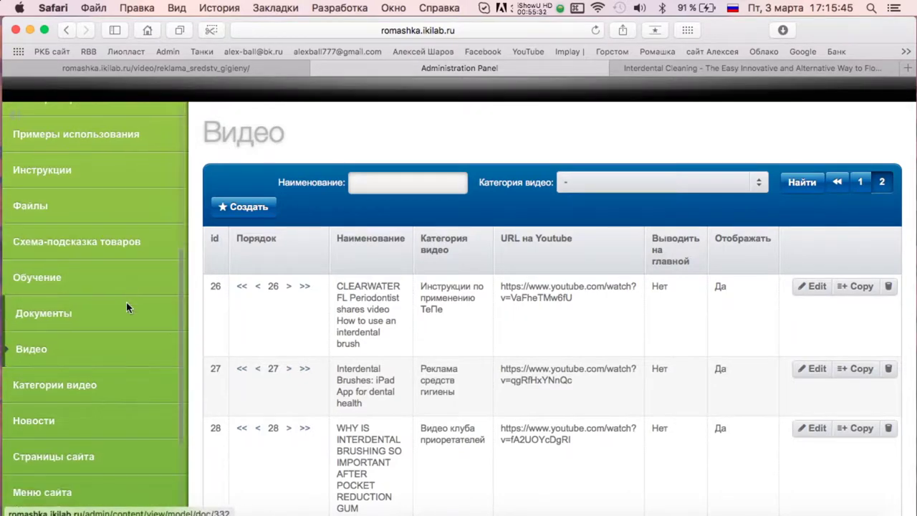
scroll(126, 306, "up", 10)
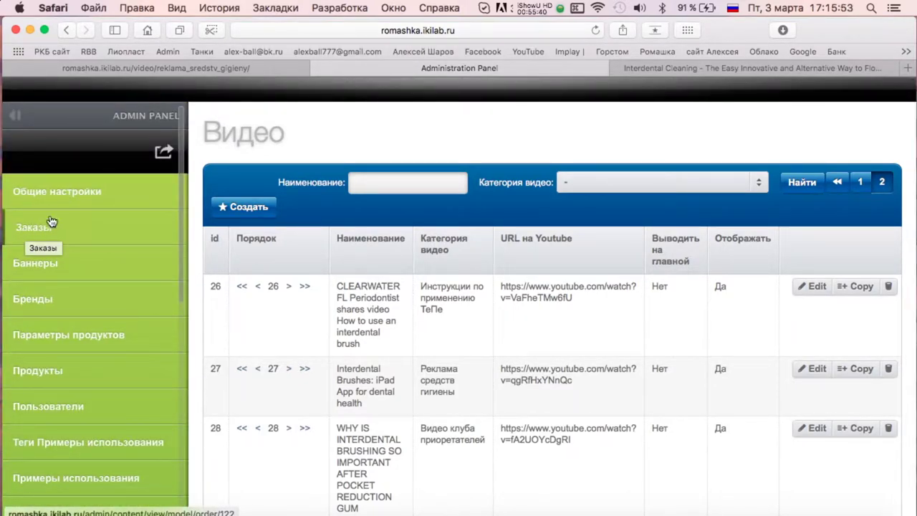
Open the Tepe document section for editing and compare it with the public documents page.
left_click(534, 8)
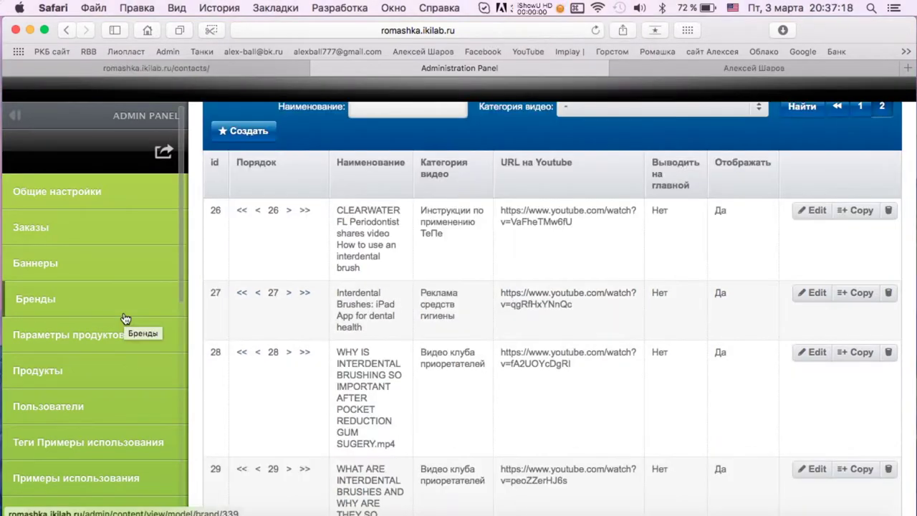
scroll(123, 318, "down", 10)
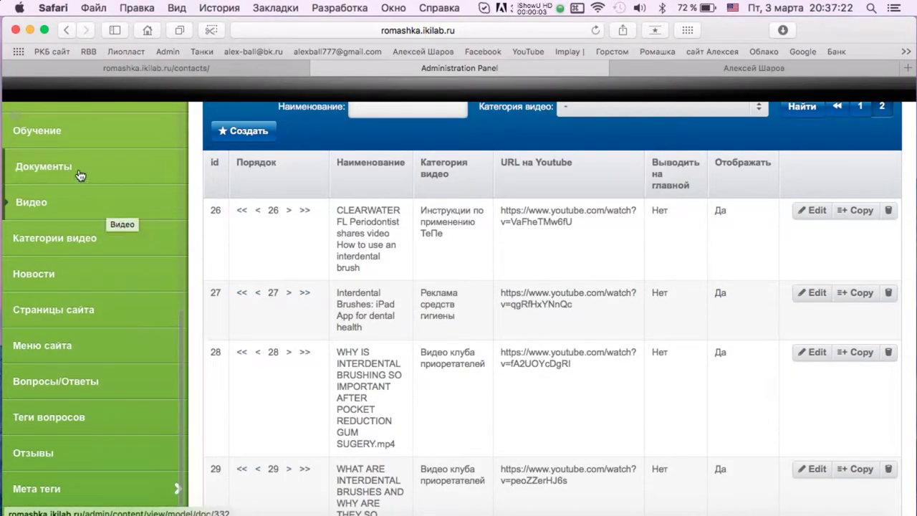
left_click(75, 172)
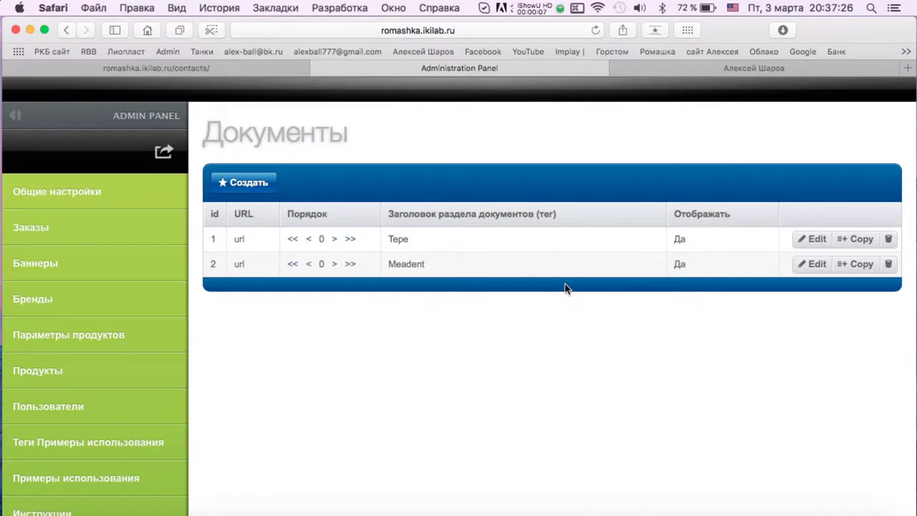
scroll(143, 306, "down", 5)
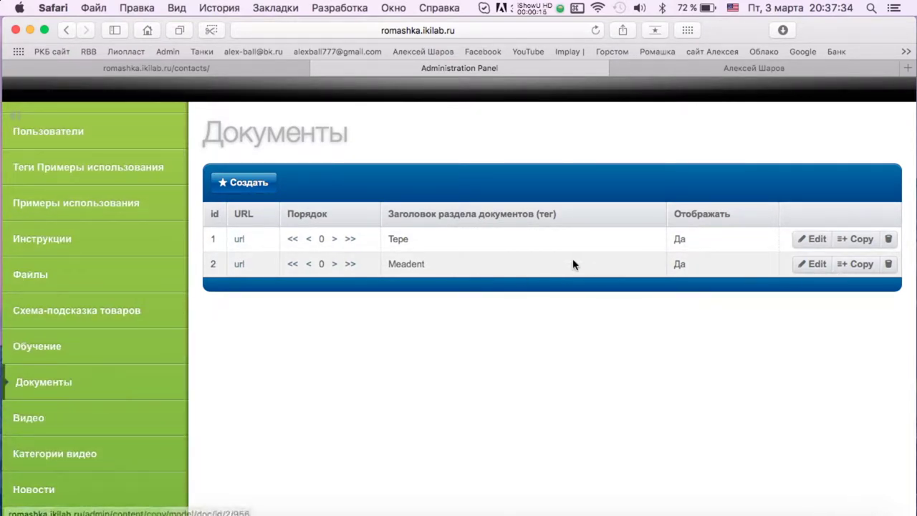
left_click(812, 239)
scroll(461, 279, "down", 5)
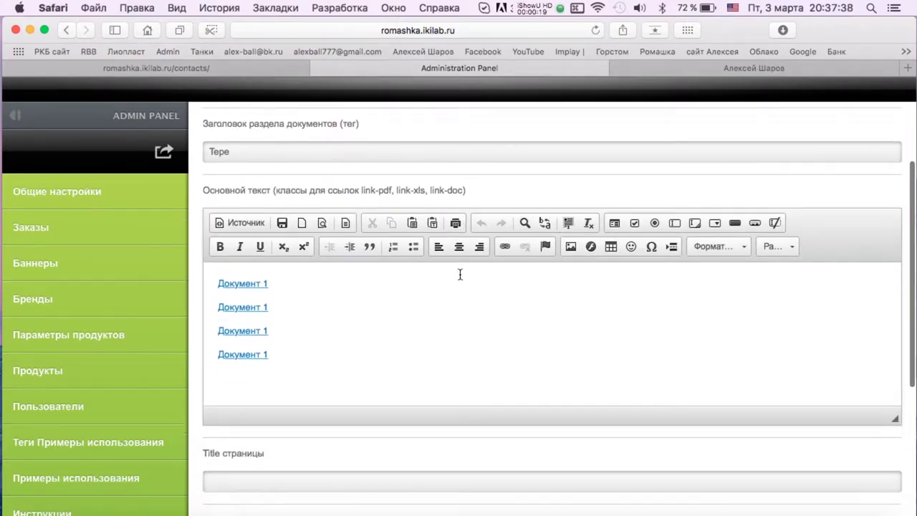
scroll(461, 279, "up", 5)
left_click(156, 68)
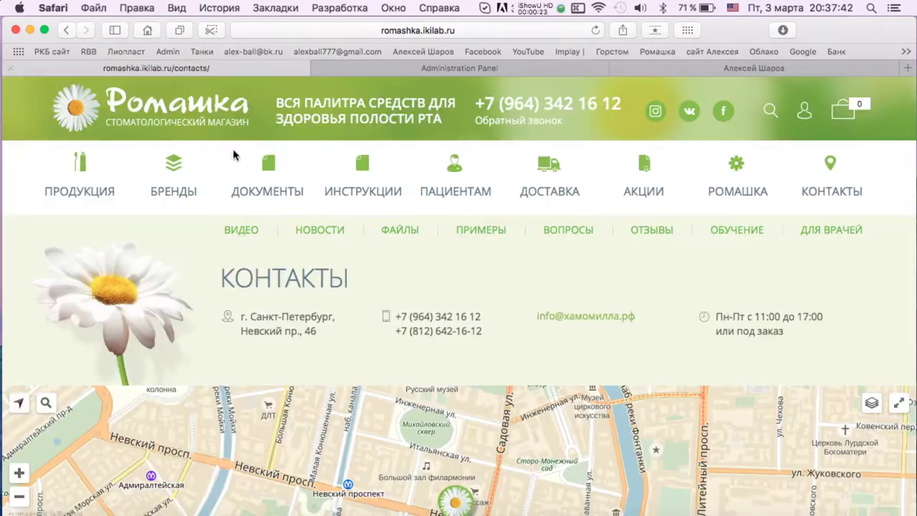
left_click(272, 191)
scroll(362, 320, "down", 6)
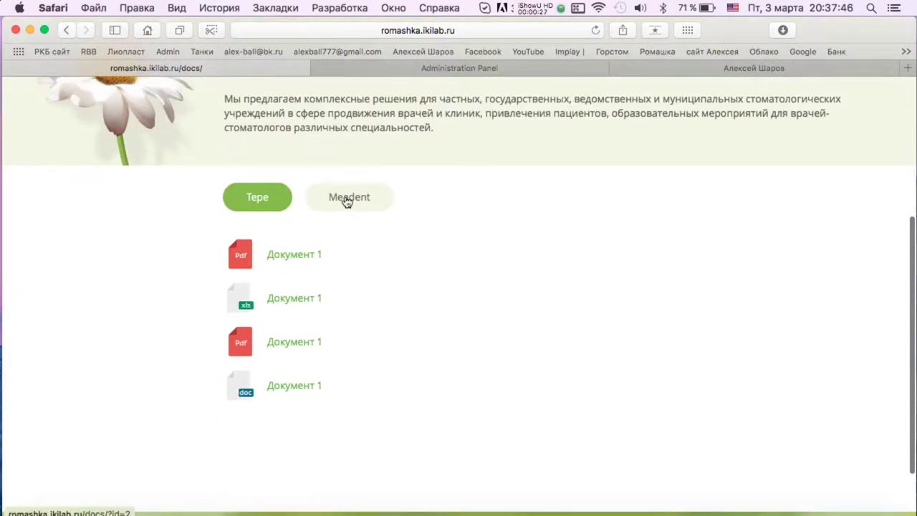
left_click(401, 68)
scroll(411, 275, "down", 3)
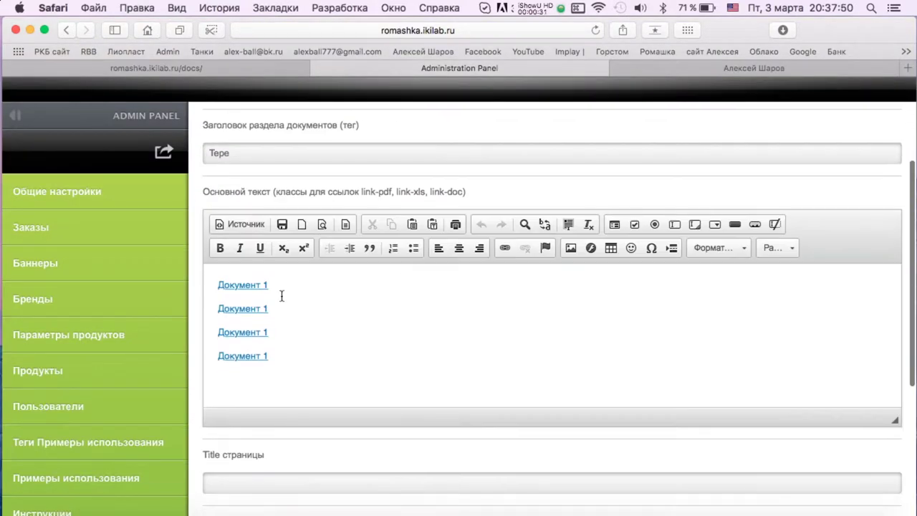
Delete the four Документ 1 links from the section body.
double_click(243, 284)
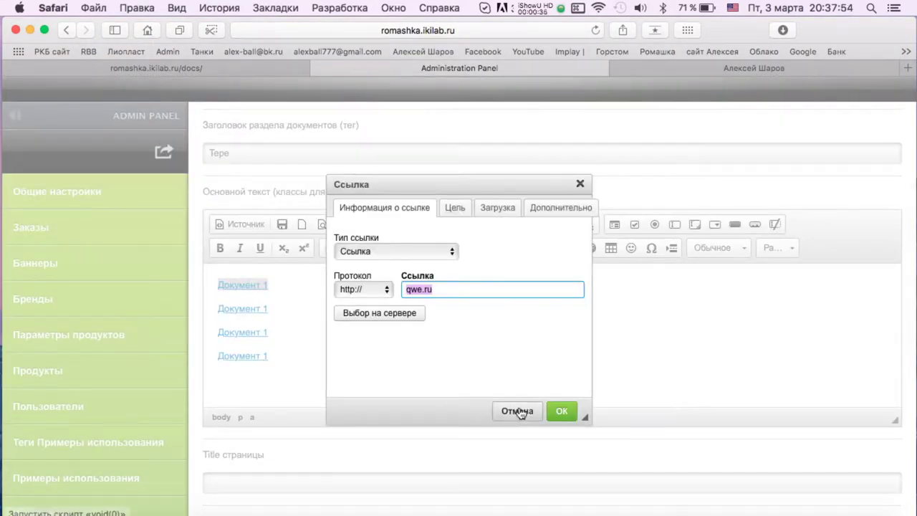
left_click(516, 414)
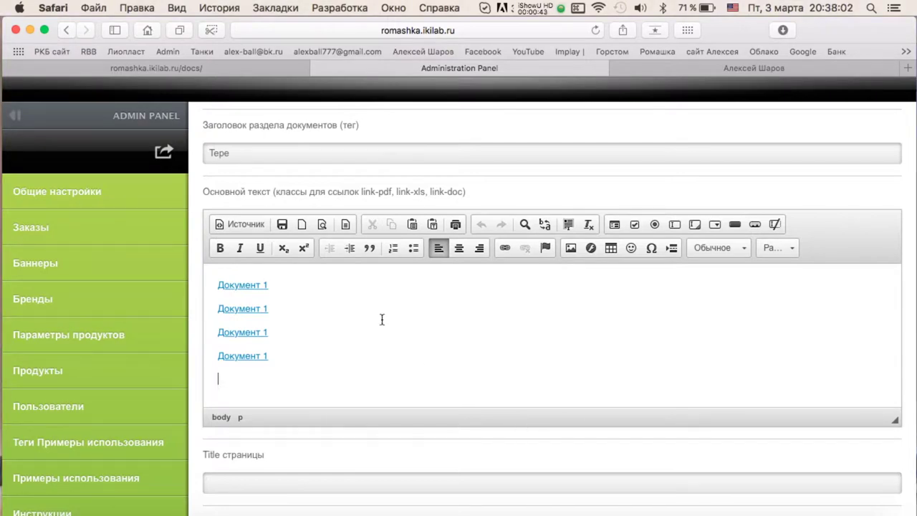
left_click_drag(287, 362, 218, 281)
key("BackSpace")
Change the section title to 'TePe (Швеция)'.
left_click(248, 152)
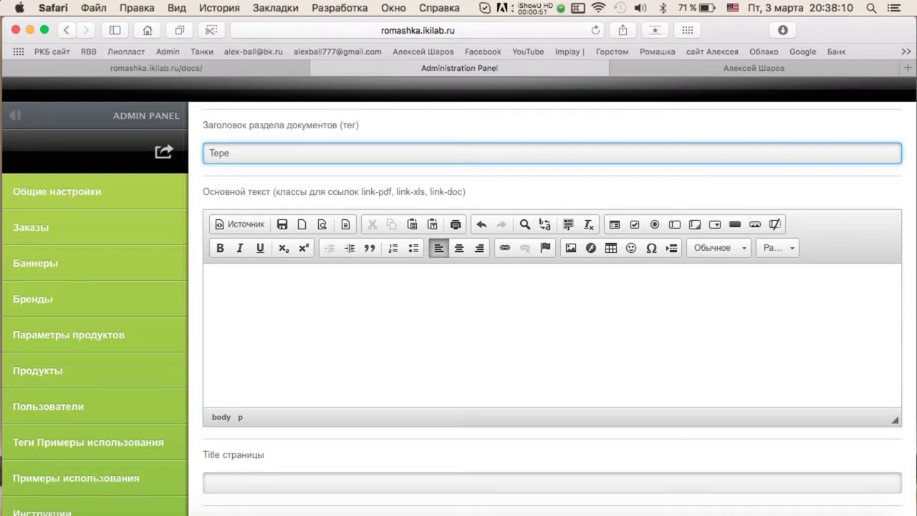
type("Pe")
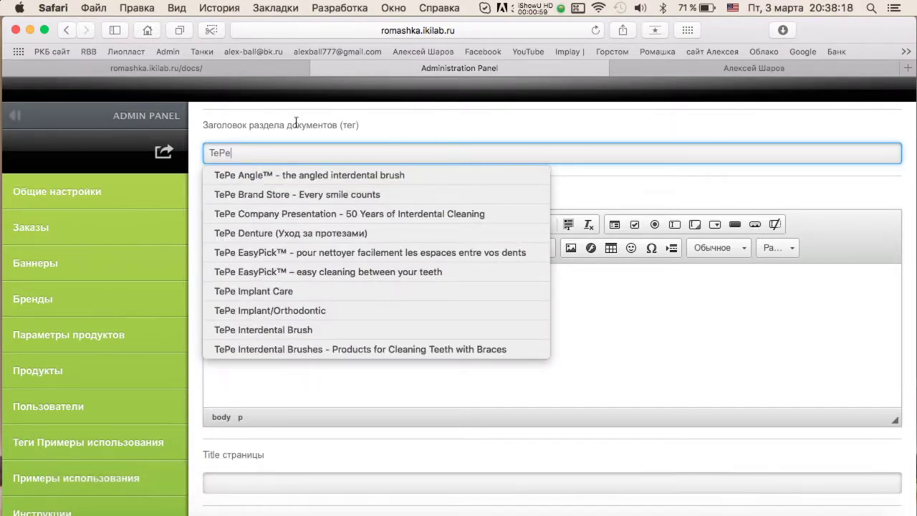
key("Up")
type("(Швеция")
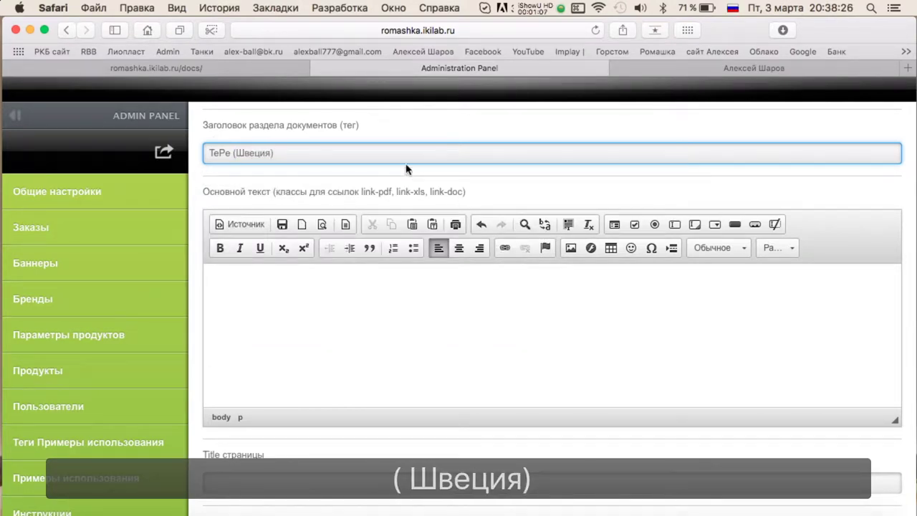
left_click(315, 322)
scroll(317, 320, "down", 5)
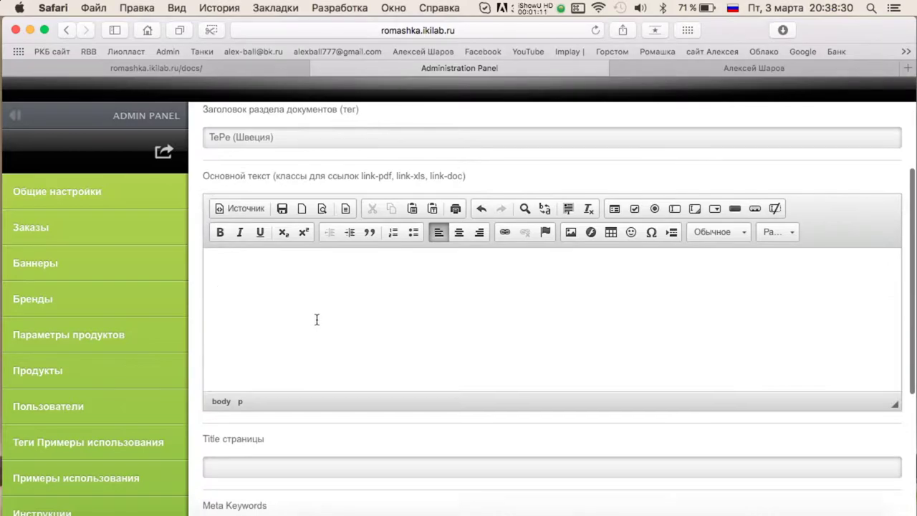
scroll(317, 319, "down", 1)
Switch to the Пдф и презентации folder in Finder.
key("ctrl+Up")
left_click(408, 219)
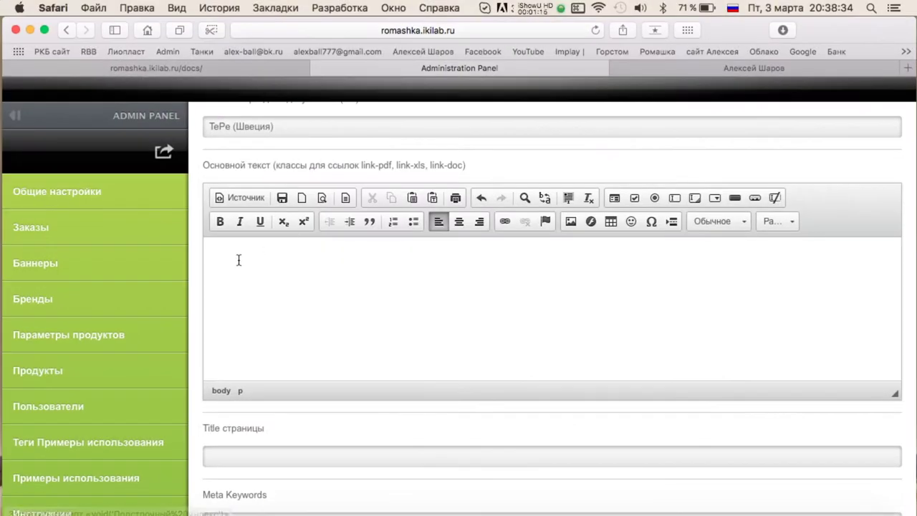
key("ctrl+Up")
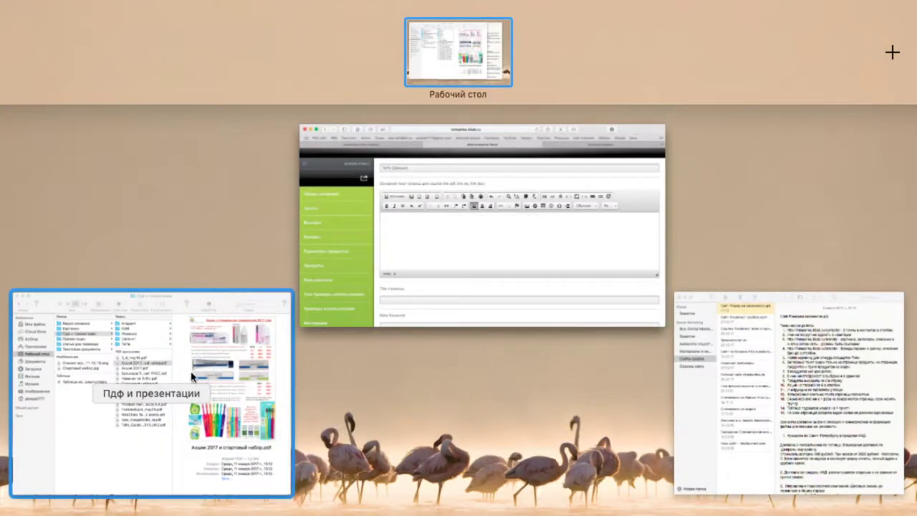
left_click(156, 369)
Copy the brochure PDF's name and paste 'Брошюра Пародонтит' into the section body.
left_click(337, 179)
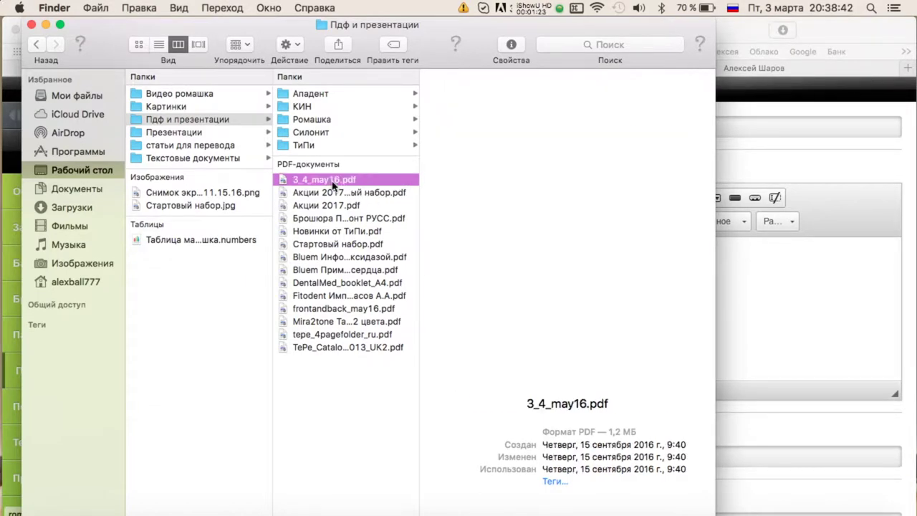
left_click(335, 192)
key("Down")
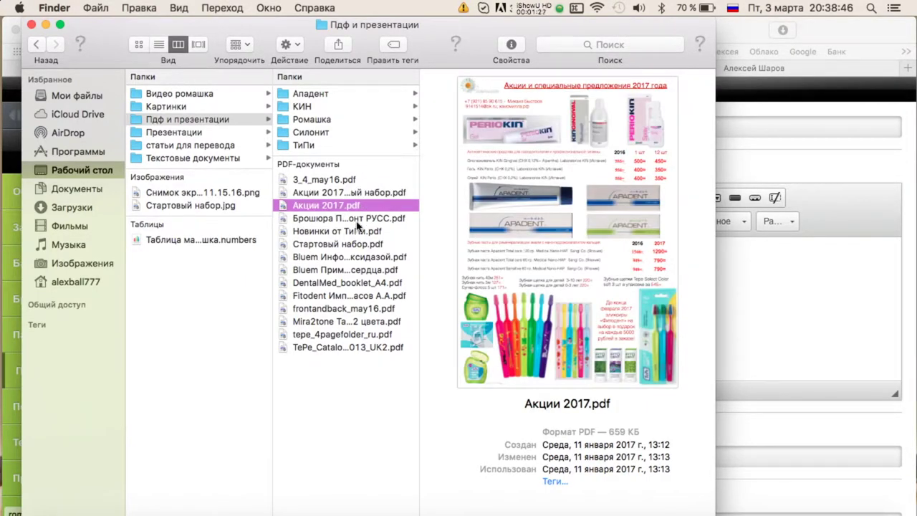
key("Down")
key("Return")
key("super+c")
key("ctrl+Up")
left_click(284, 273)
key("super+v")
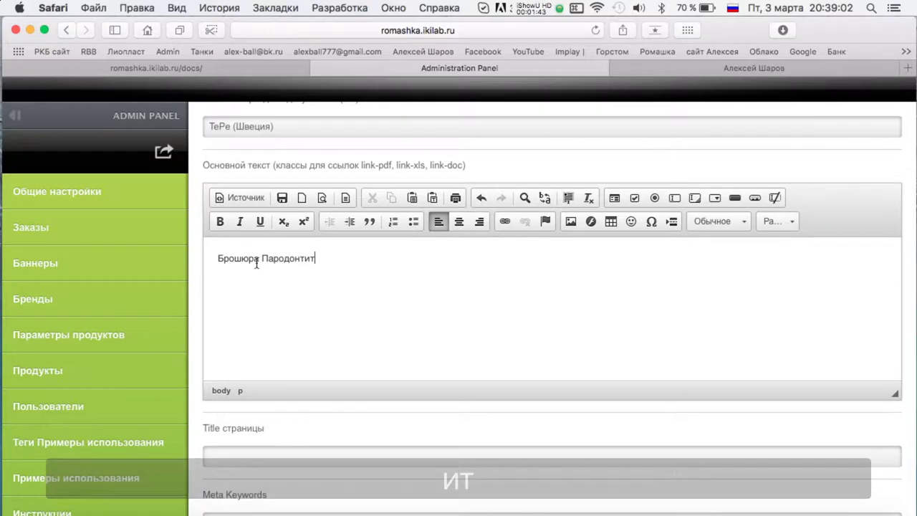
Retype the line as 'Брошюра Уход для пациентов с болезнями пародонта'.
type("eЛечение заболеваний ")
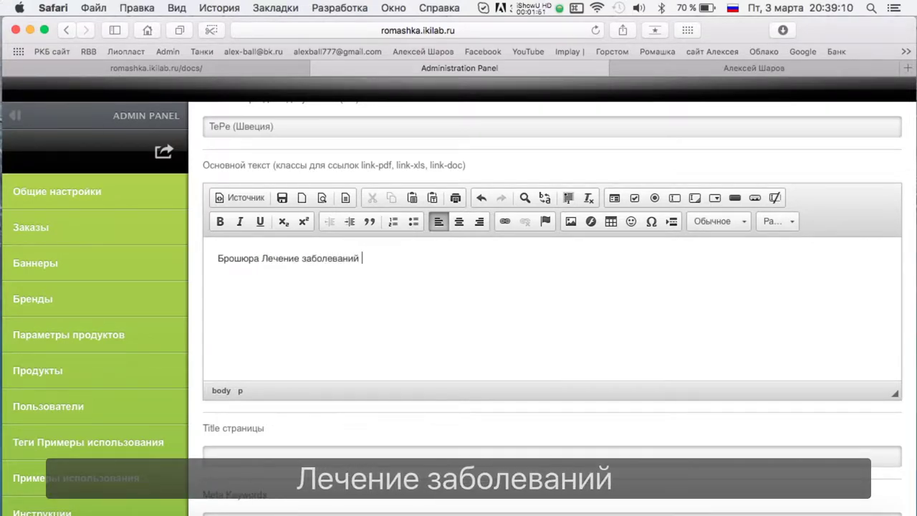
type("пародонта")
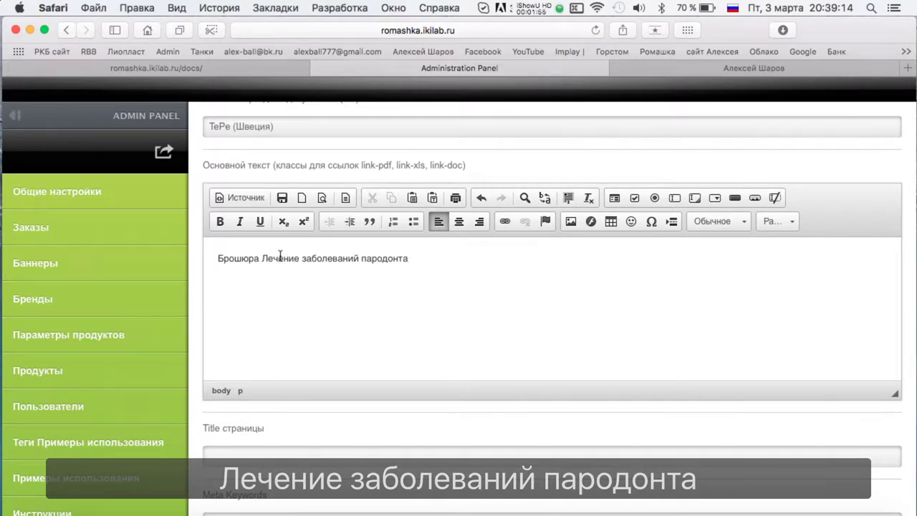
left_click_drag(261, 258, 449, 258)
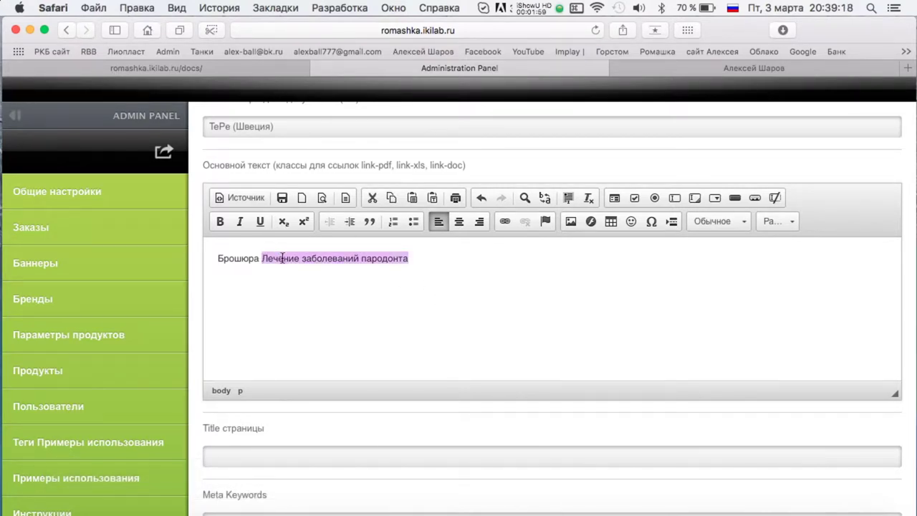
type("Уход для")
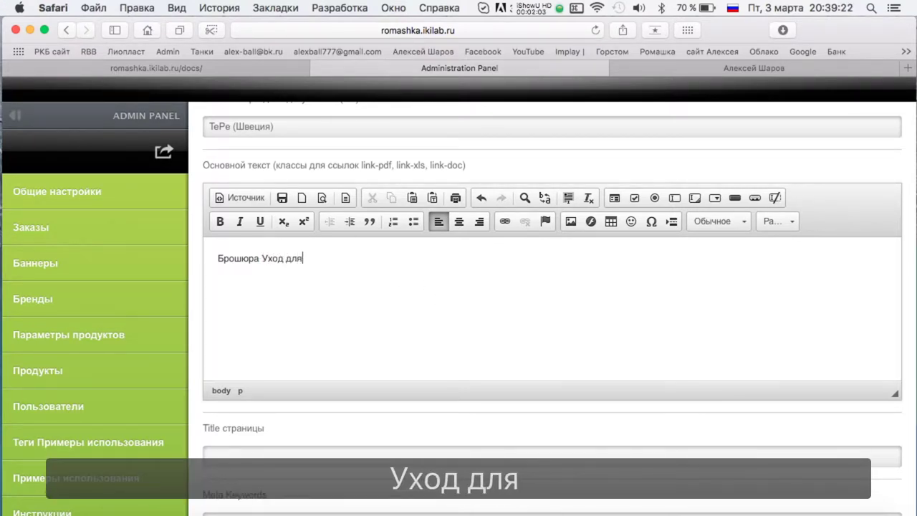
type(" пациентов с боле")
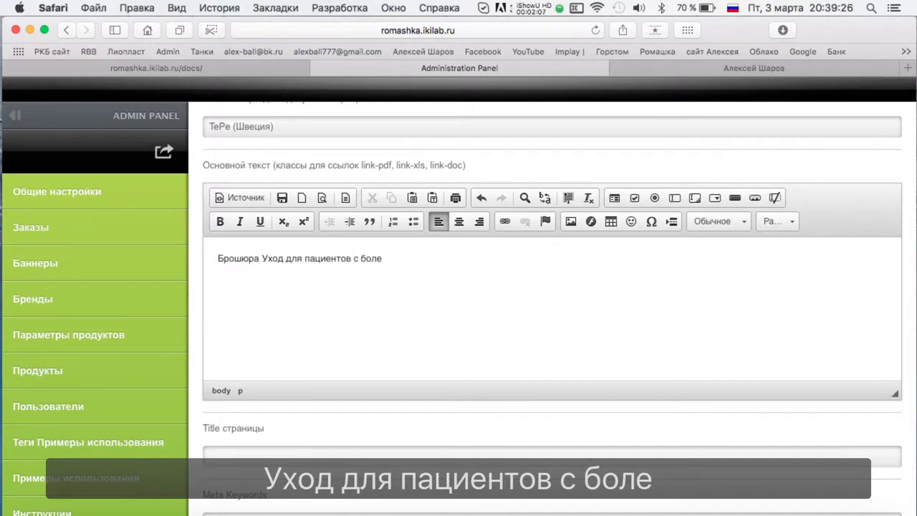
type("знями пародонта")
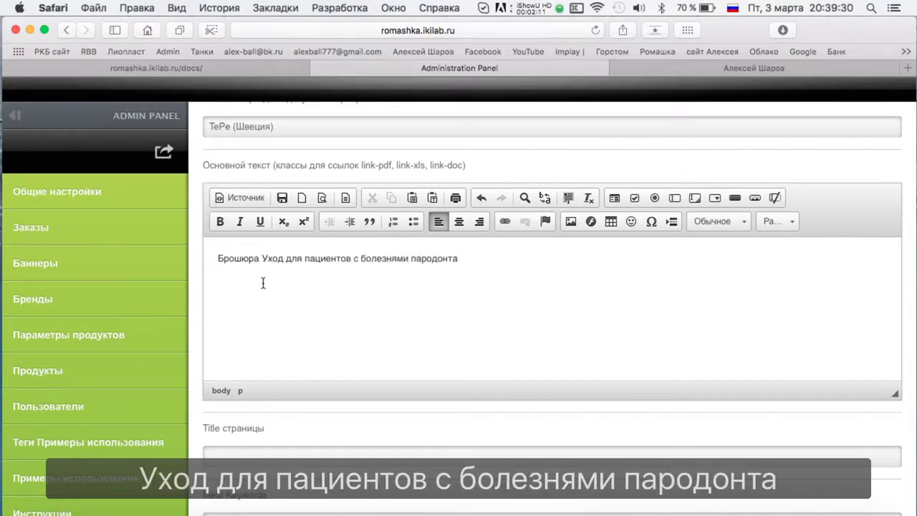
Make the whole brochure line a link with target Новое окно (_blank).
triple_click(293, 262)
left_click(504, 221)
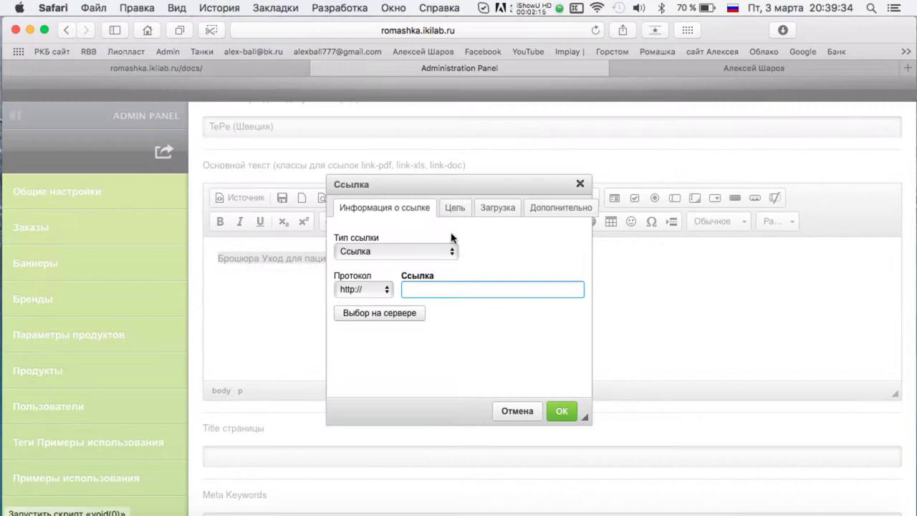
left_click(457, 212)
left_click(390, 253)
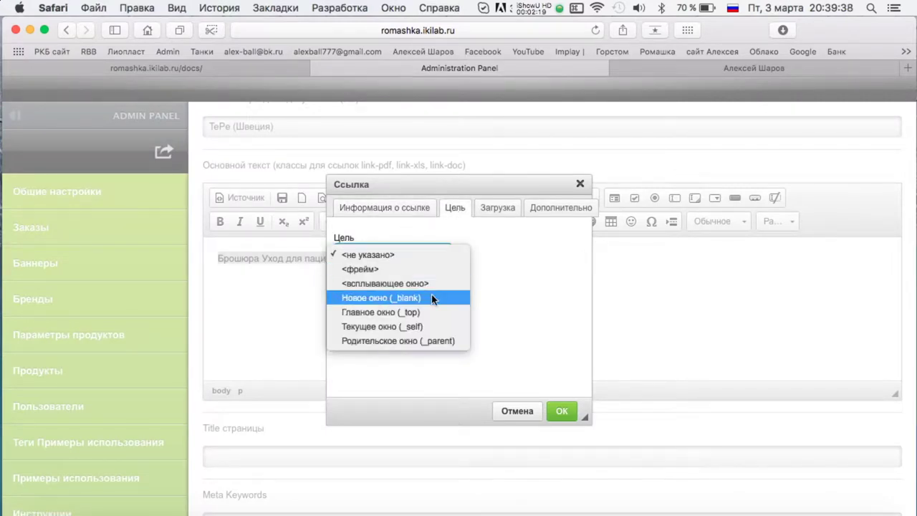
left_click(432, 296)
Choose Брошюра Пародонт РУСС.pdf from the Пдф и презентации folder and upload it to the server.
left_click(485, 213)
left_click(387, 252)
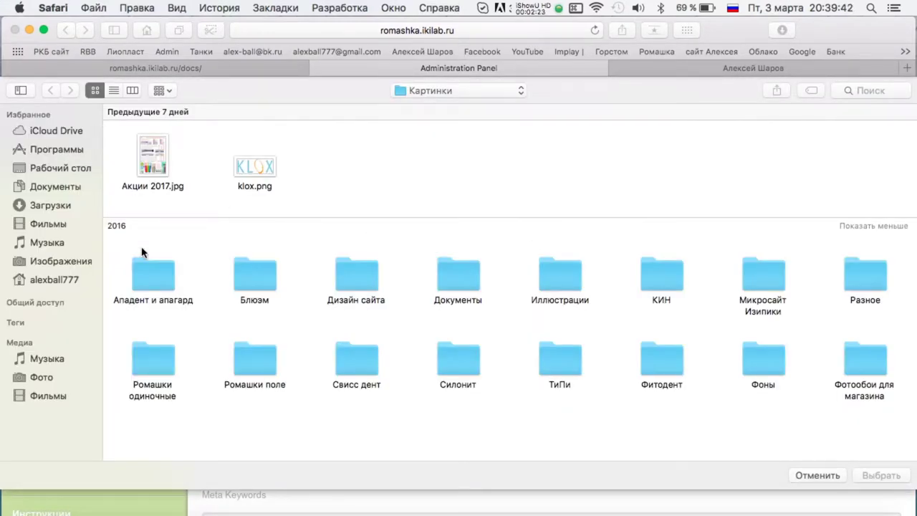
left_click(470, 91)
left_click(458, 109)
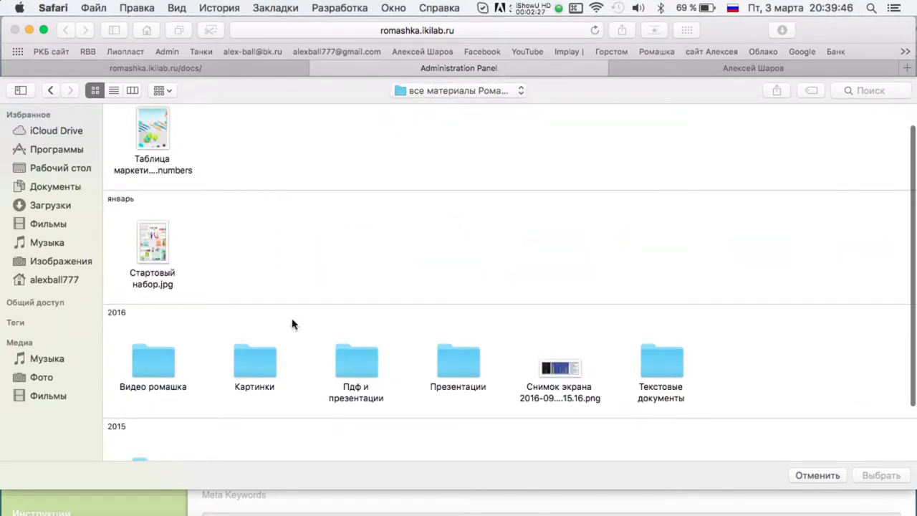
scroll(410, 266, "down", 3)
double_click(362, 286)
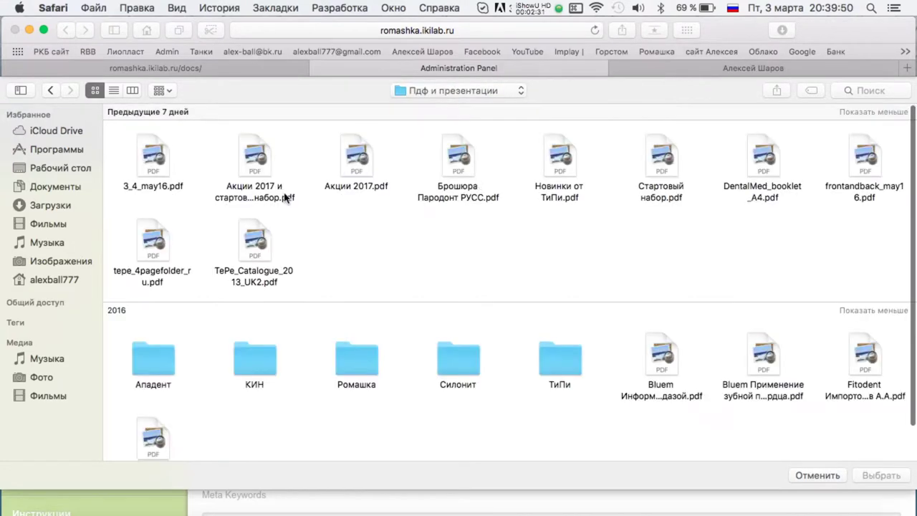
left_click(467, 148)
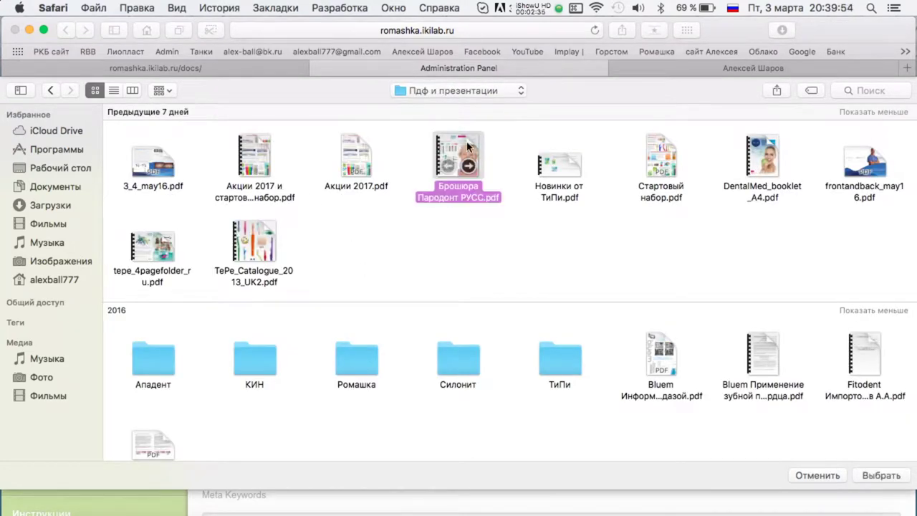
double_click(466, 148)
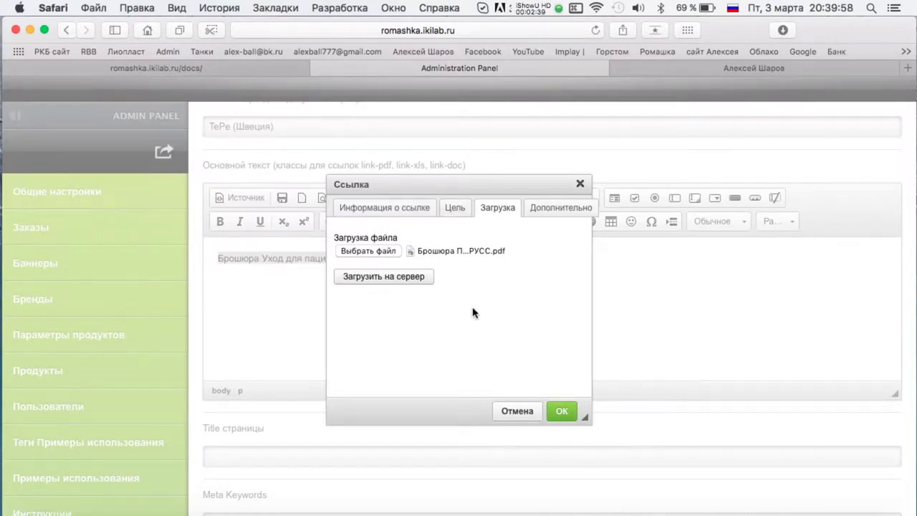
left_click(419, 278)
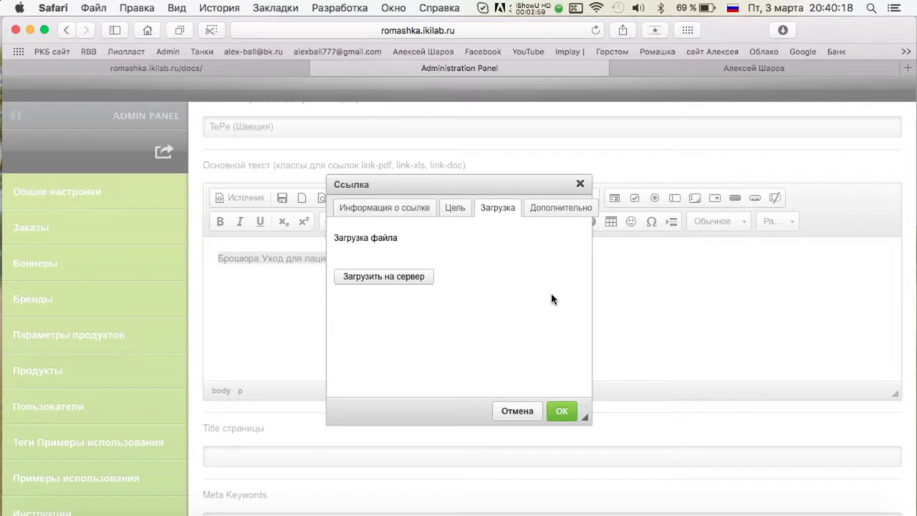
Review the link dialog's advanced attributes, server browser and protocol list, leaving them unchanged.
left_click(562, 209)
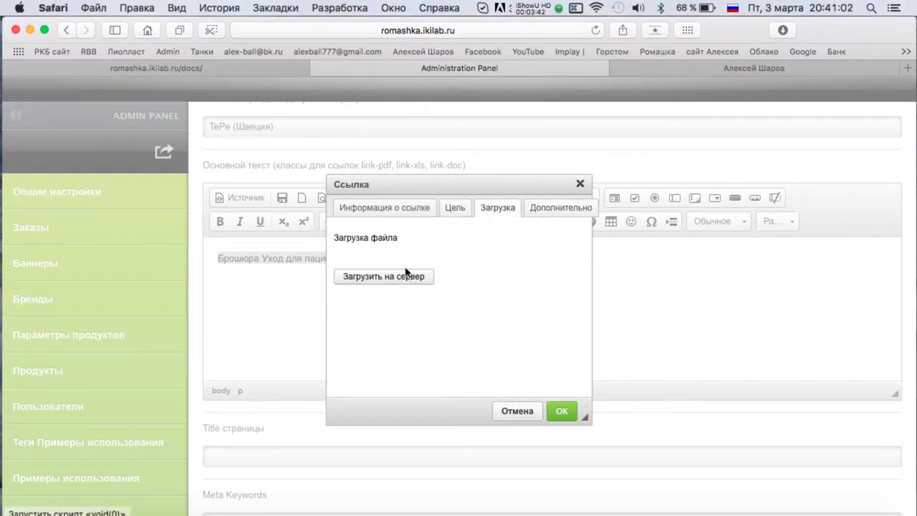
left_click(401, 210)
left_click(379, 312)
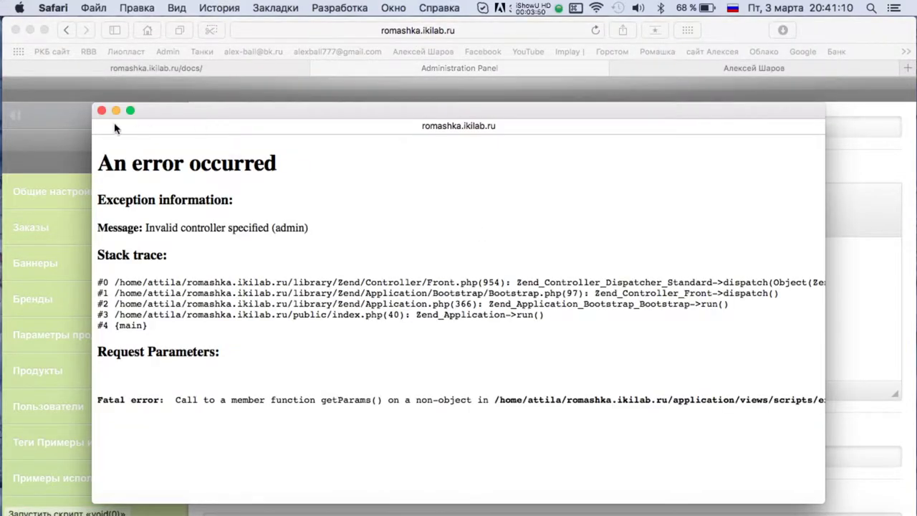
left_click(101, 110)
left_click(362, 289)
left_click(517, 244)
left_click(497, 207)
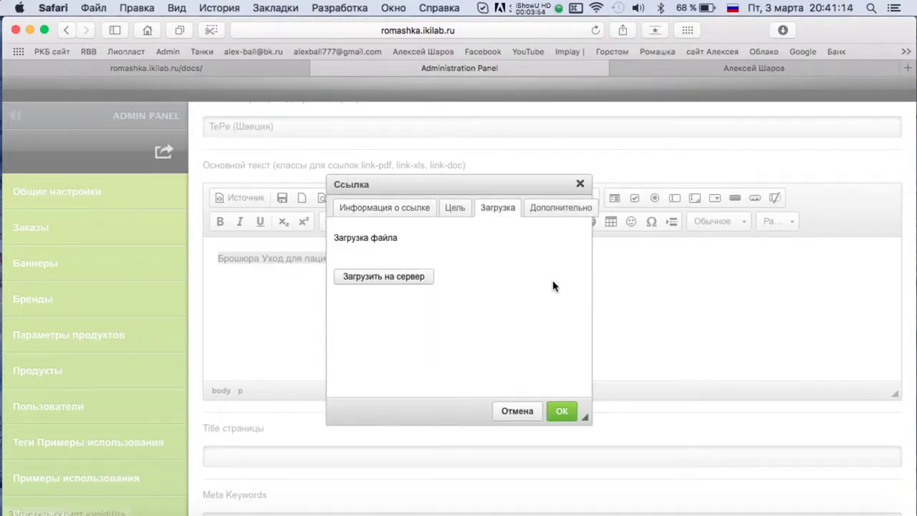
Check the brochure PDF in Finder, then try to confirm the link.
key("F3")
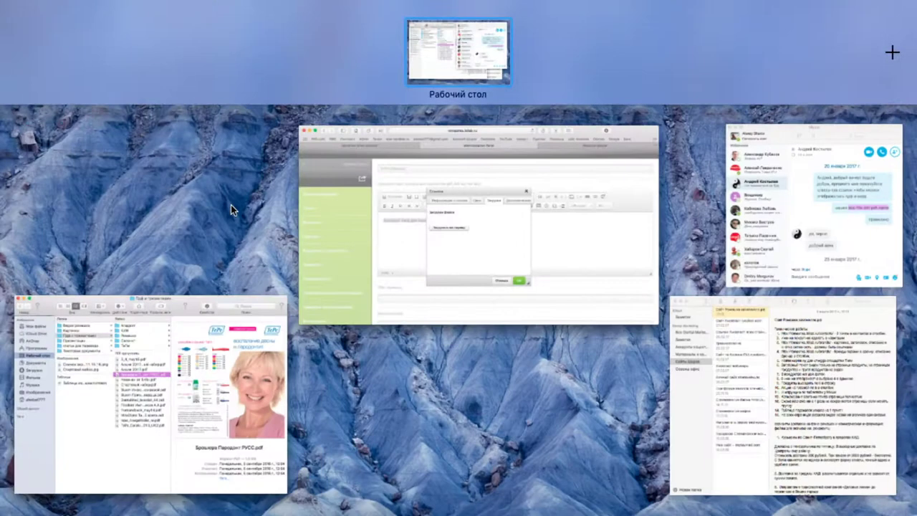
left_click(279, 273)
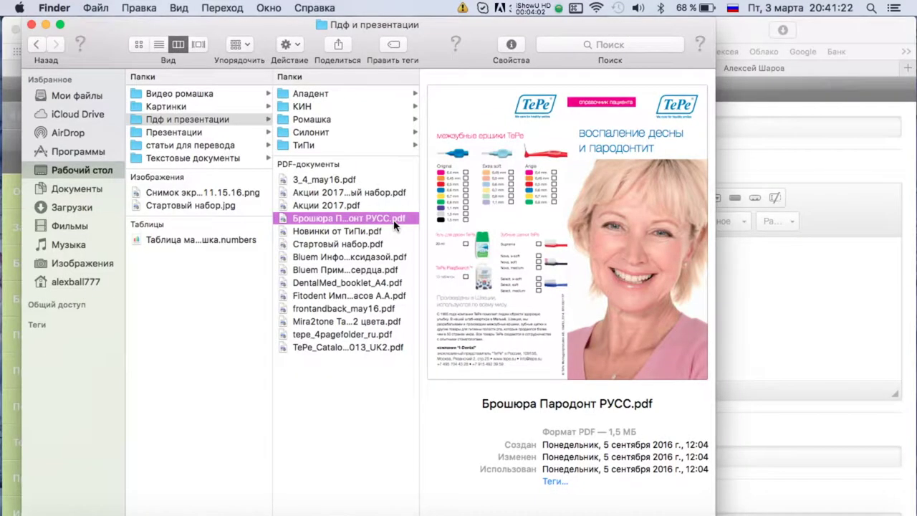
left_click(362, 230)
key("Up")
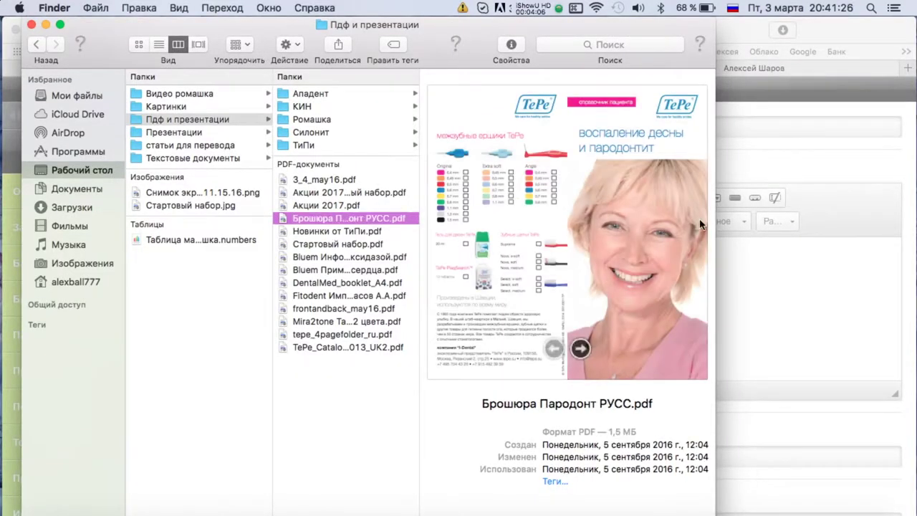
left_click(723, 229)
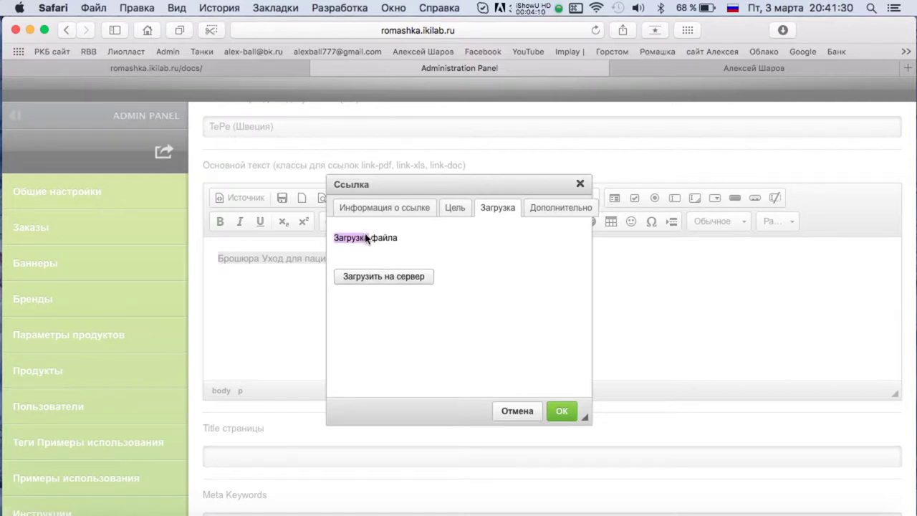
left_click(561, 410)
Dismiss the missing-link warning and reload the Administration Panel page.
left_click(586, 291)
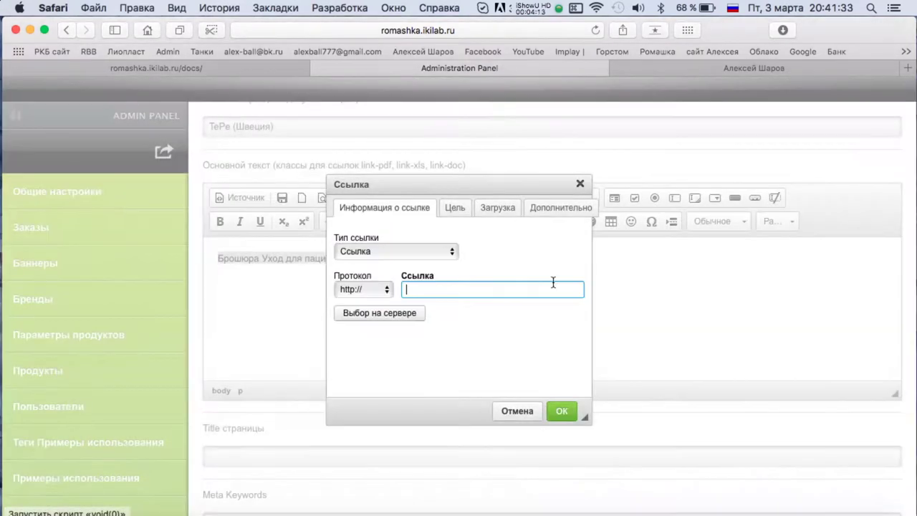
left_click(489, 206)
key("Left")
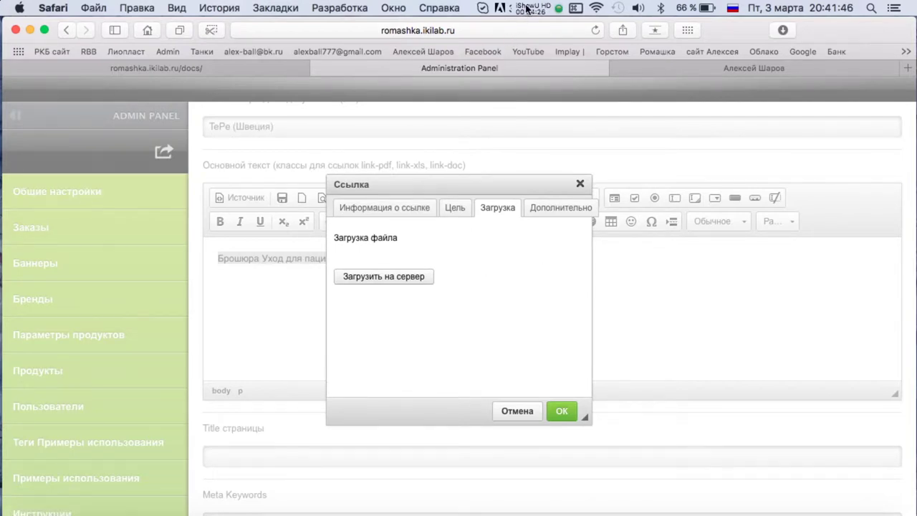
key("super+r")
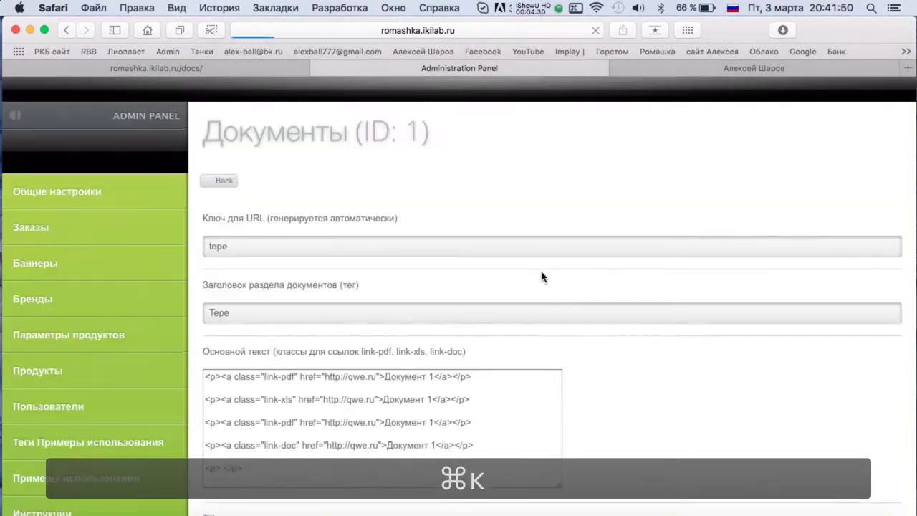
key("super+z")
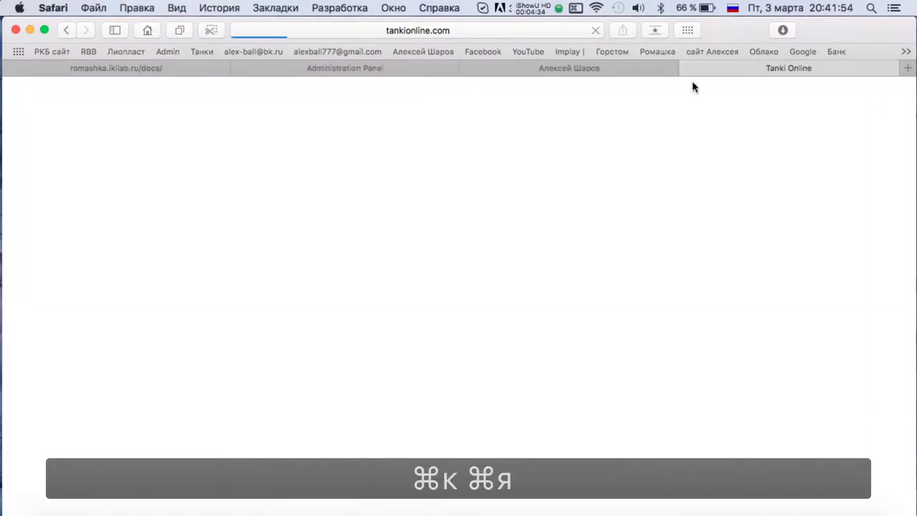
left_click(686, 68)
left_click(440, 73)
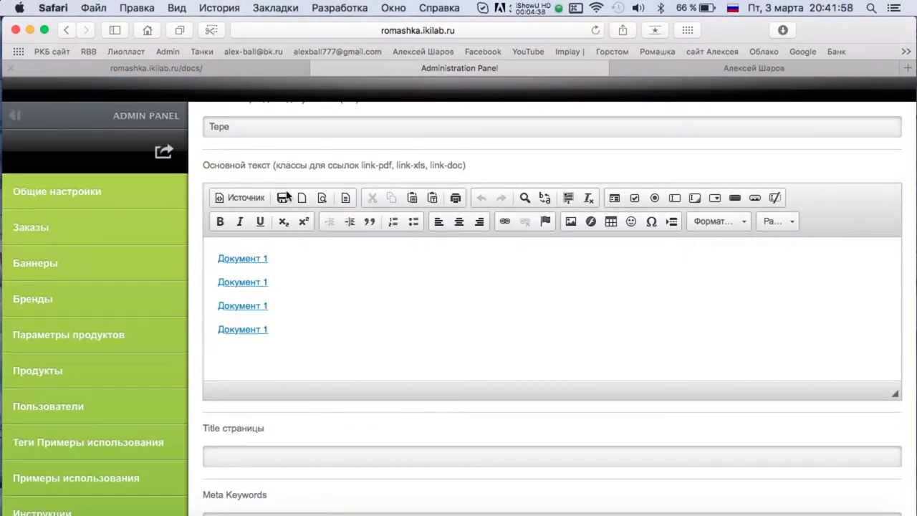
Delete all the old Документ 1 links from the editor.
double_click(242, 329)
left_click(514, 411)
key("super+a")
key("BackSpace")
Enter the line 'Брошюра для пациентов с пародонтитом', starting from the copied PDF file name.
key("ctrl+Up")
left_click(176, 414)
key("Return")
key("super+c")
key("super+Tab")
key("super+v")
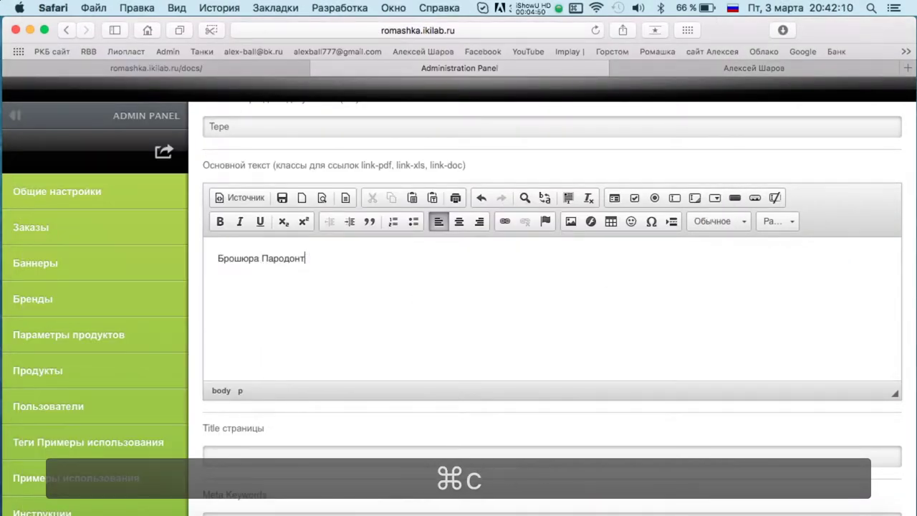
type("циентов")
key("BackSpace")
key("BackSpace")
key("BackSpace")
key("BackSpace")
key("BackSpace")
key("BackSpace")
key("BackSpace")
type("циентов с пародонтитом")
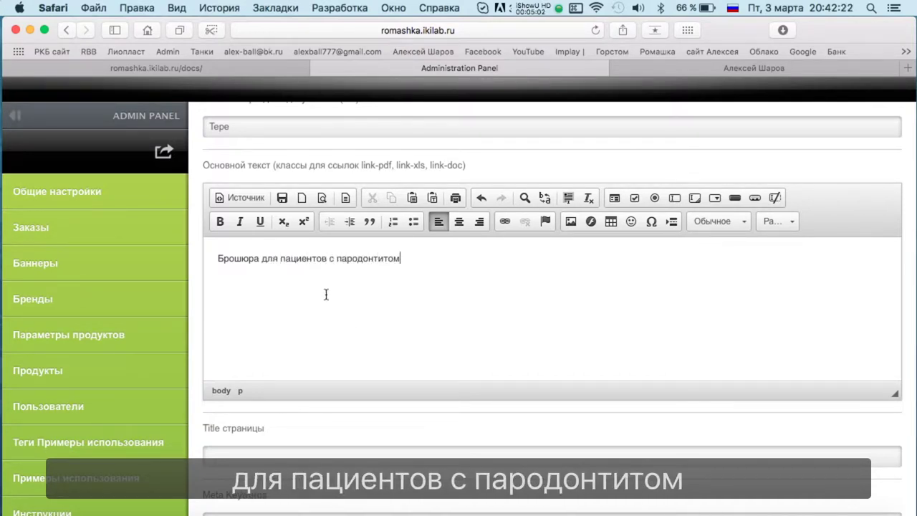
Link the brochure line to Брошюра Пародонт РУСС.pdf, uploading it to the server.
triple_click(331, 259)
left_click(504, 220)
left_click(499, 209)
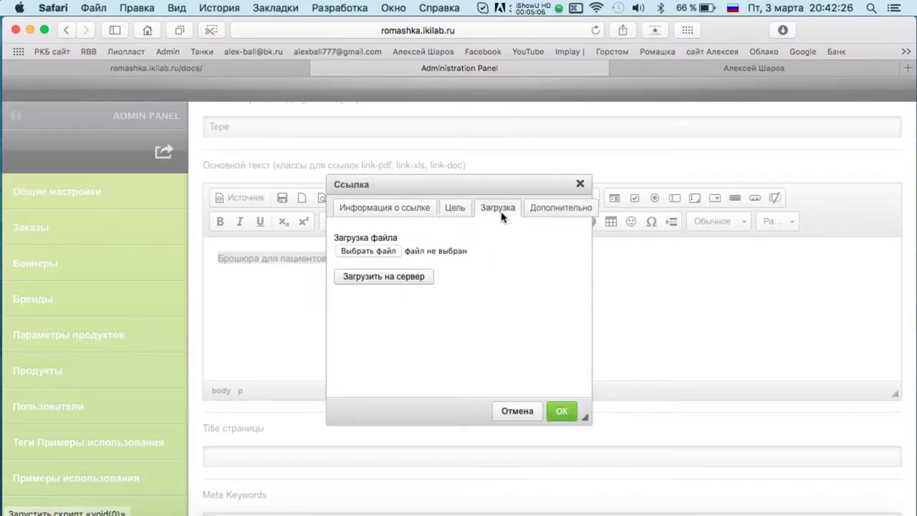
left_click(369, 251)
double_click(459, 156)
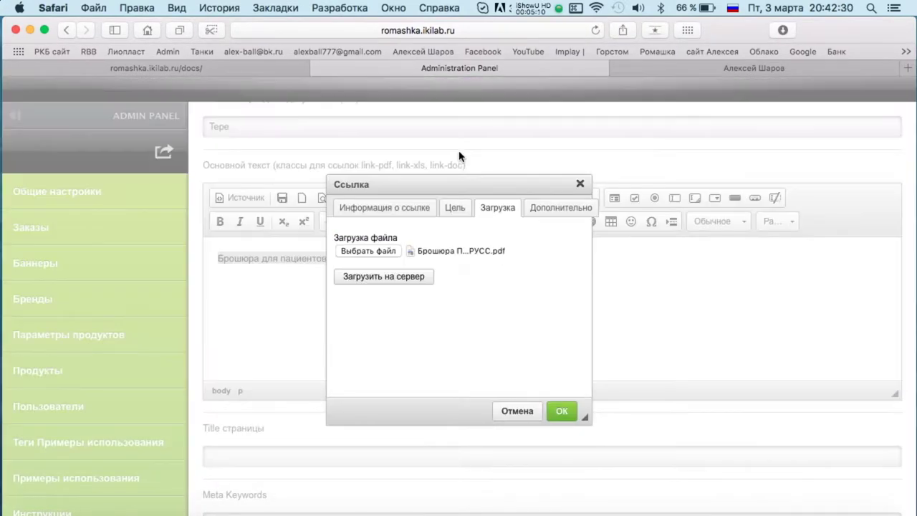
left_click(428, 276)
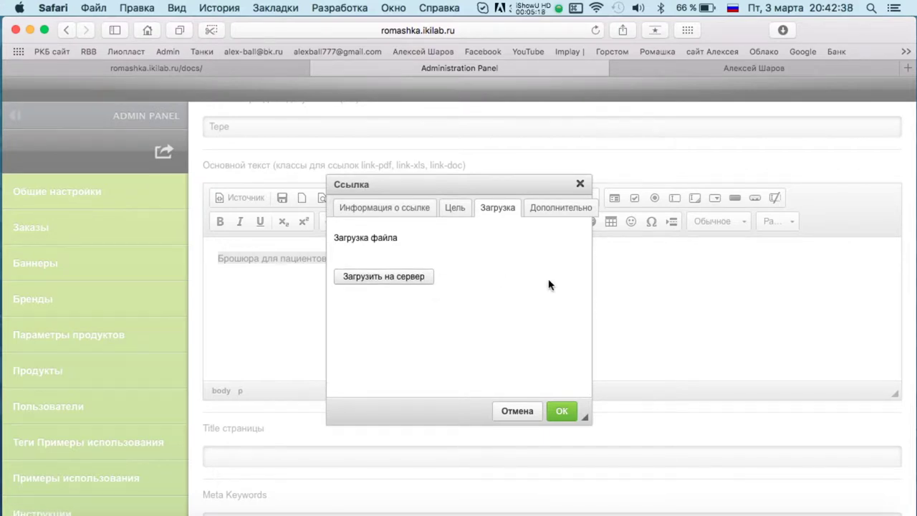
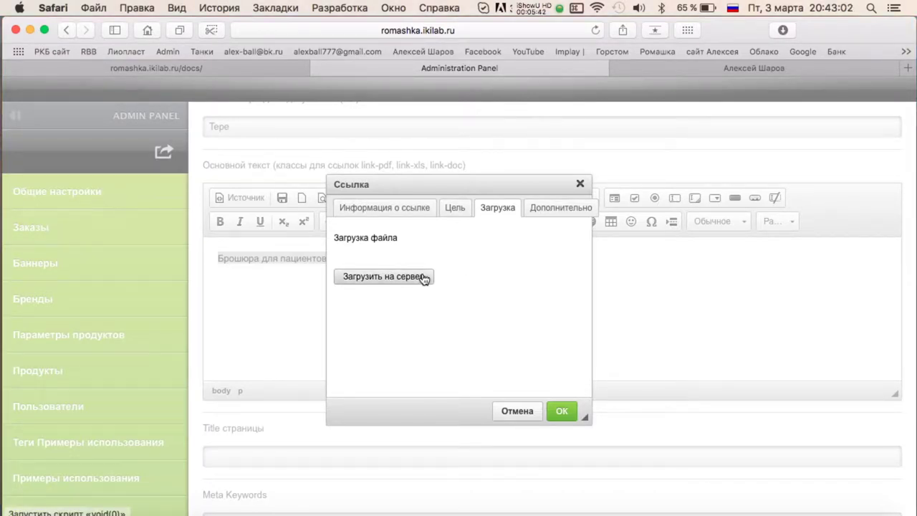
Cancel the link dialog without adding a link, and bring up the Ромашка task list in Notes.
left_click(548, 414)
left_click(577, 291)
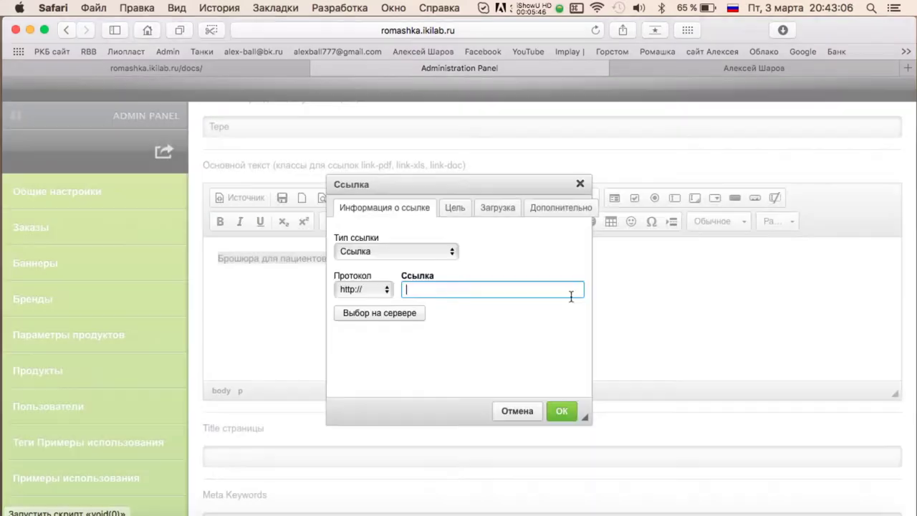
left_click(516, 410)
key("cmd+a")
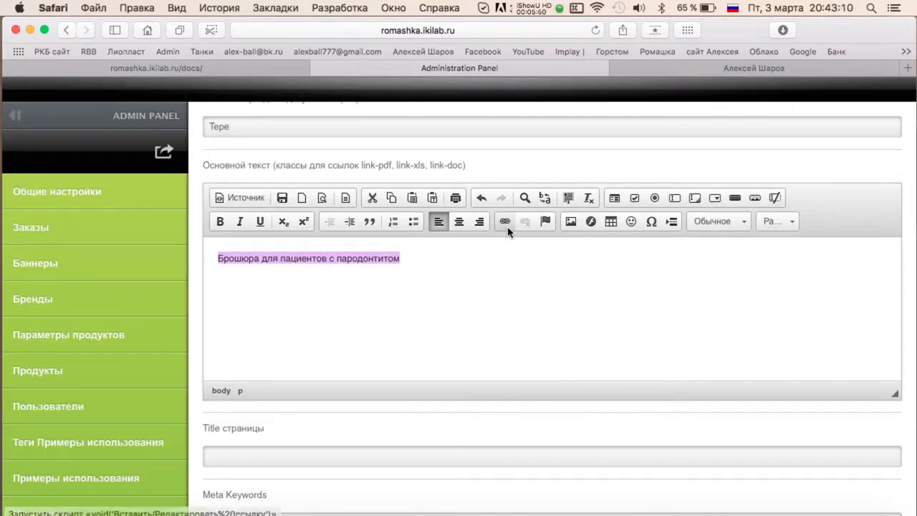
left_click(523, 501)
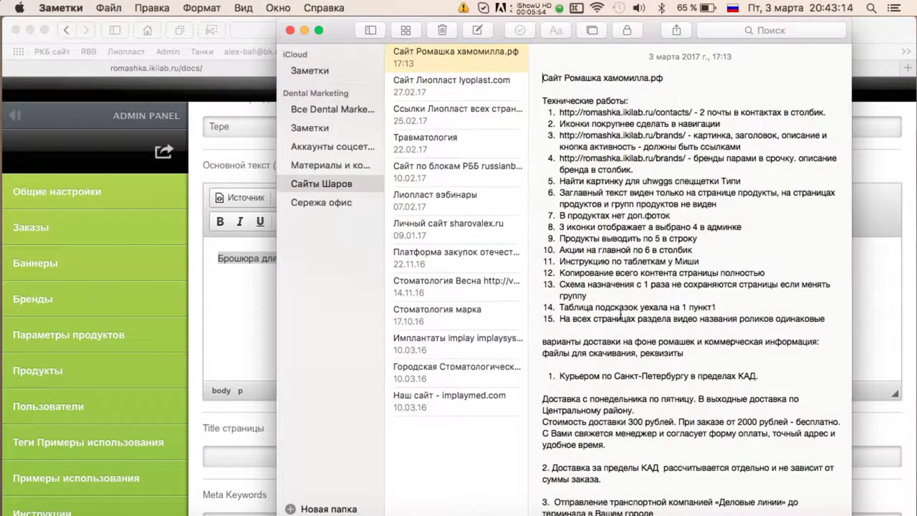
Add task 16 'ПДФ в страницу файлы не загружаются - пишет идет загрузка' to the note.
left_click(835, 316)
key("Return")
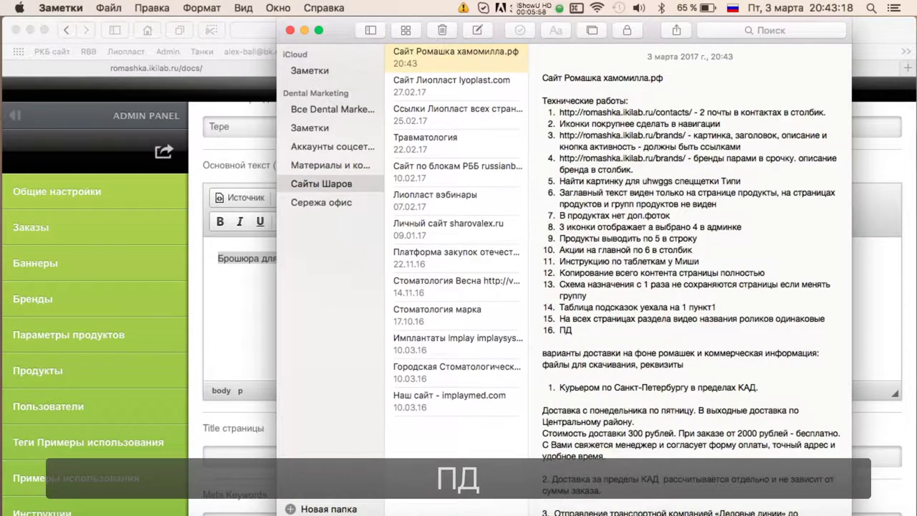
type("ПДФ в страниц")
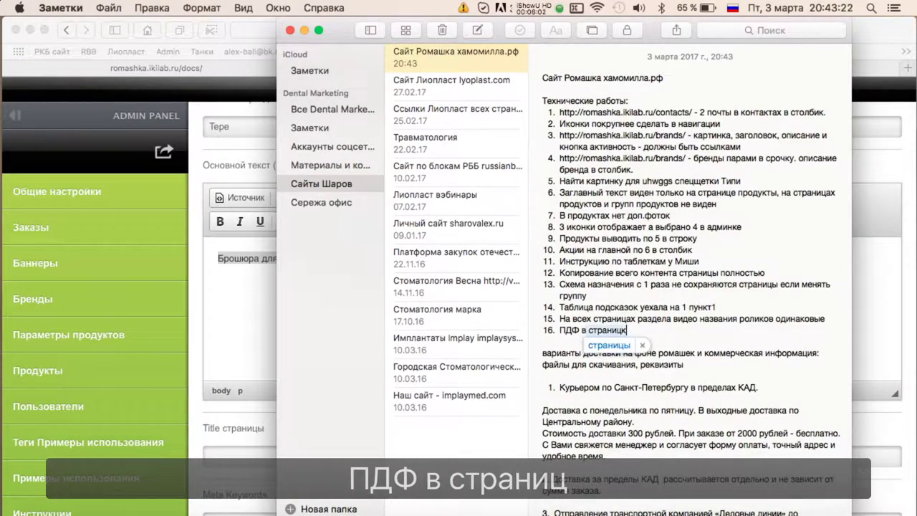
type("у файлы не заг")
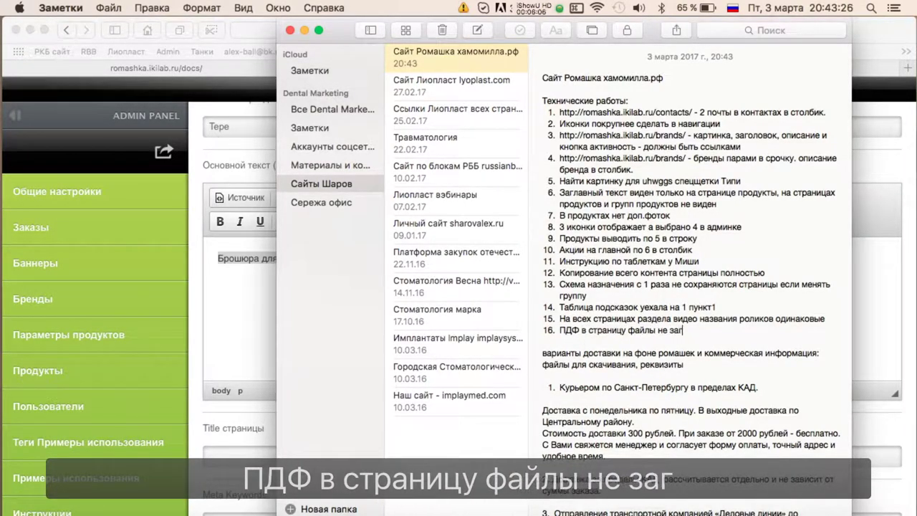
type("ружаются - пишет из")
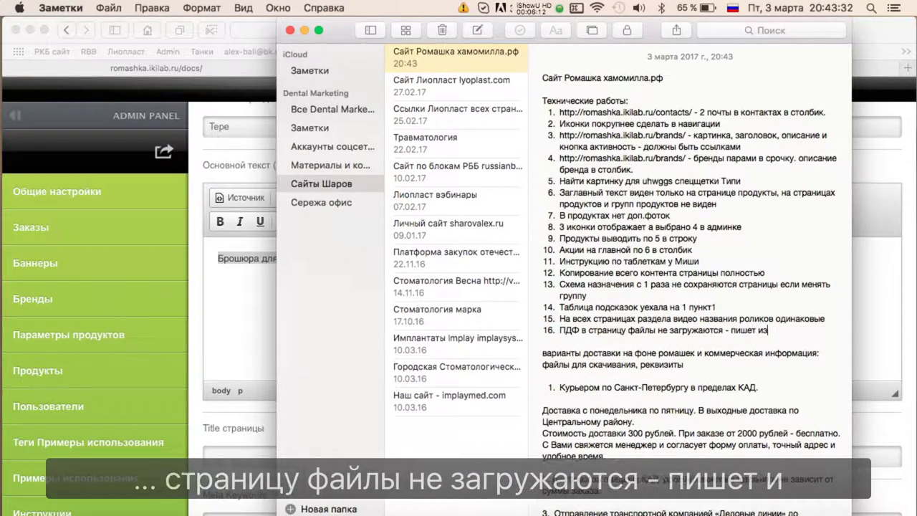
key("BackSpace")
type("дет загрузка")
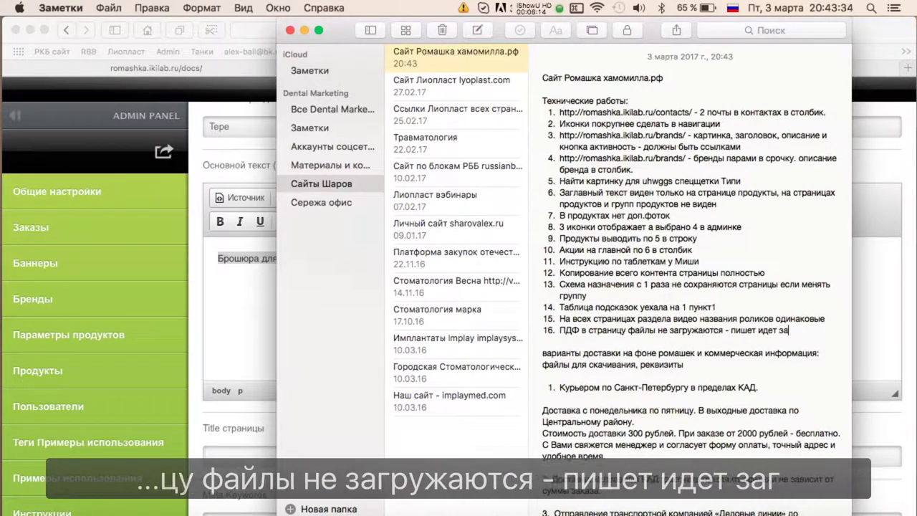
left_click(200, 281)
Try linking the brochure line to an uploaded TePe_Catalogue_2013_UK2.pdf, then close the dialog with no link.
triple_click(416, 287)
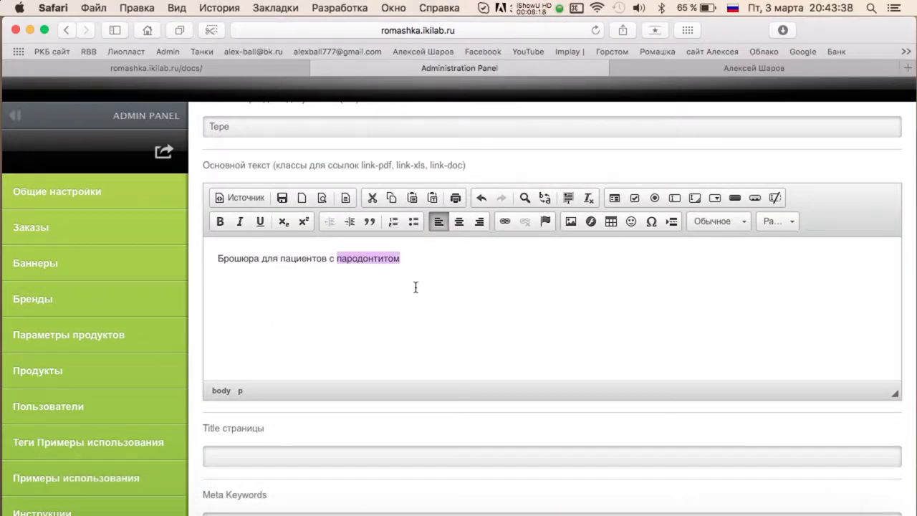
left_click(504, 221)
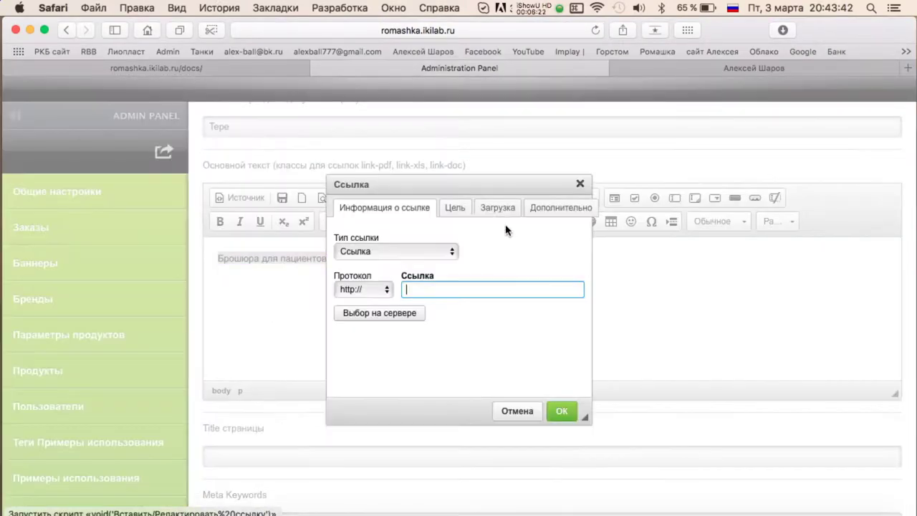
left_click(485, 207)
left_click(399, 252)
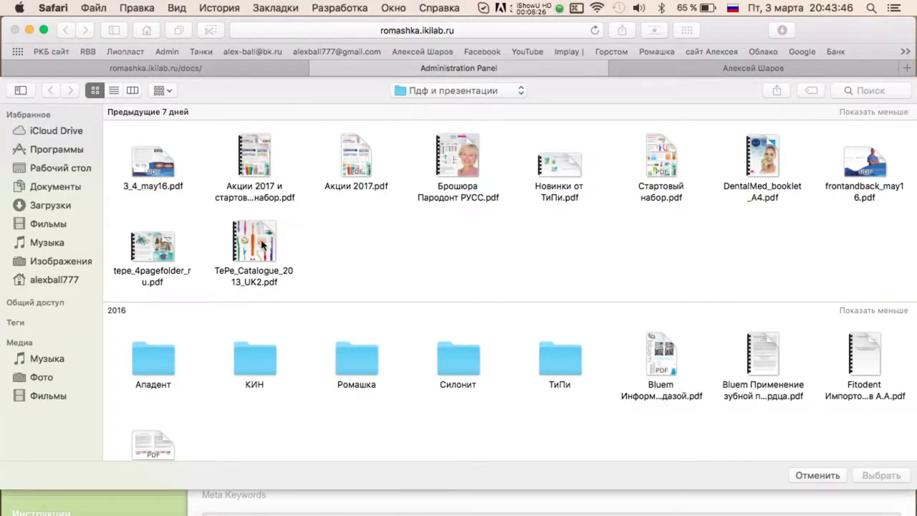
double_click(291, 269)
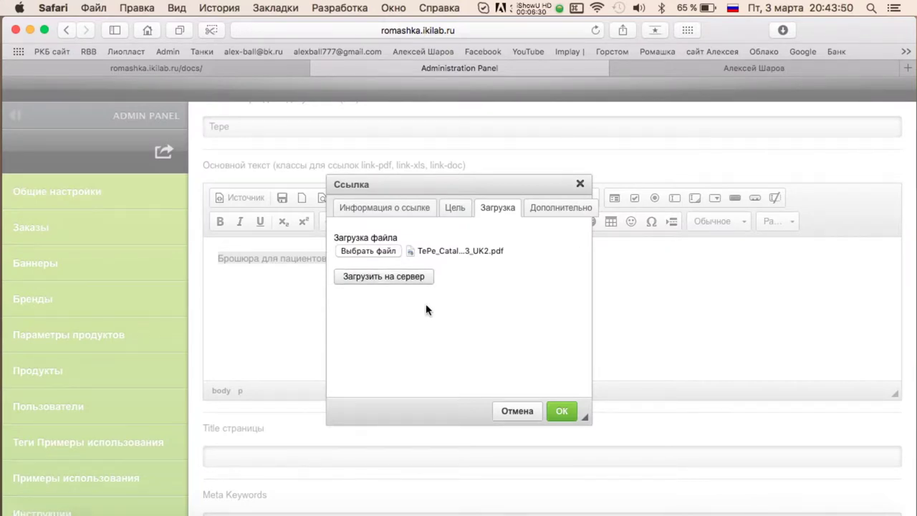
left_click(409, 276)
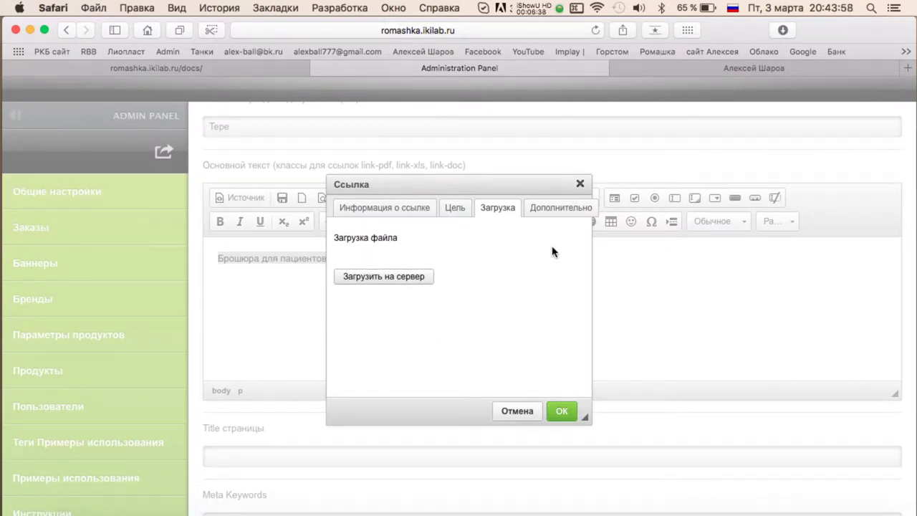
left_click(534, 417)
left_click(534, 9)
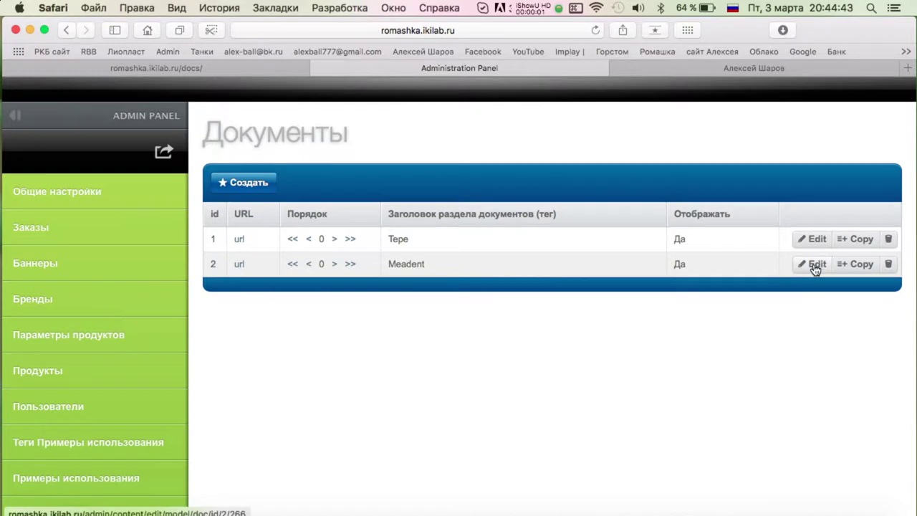
Rename document 2's section tag from Meadent to 'KIN (Испания)' and save it.
left_click(810, 265)
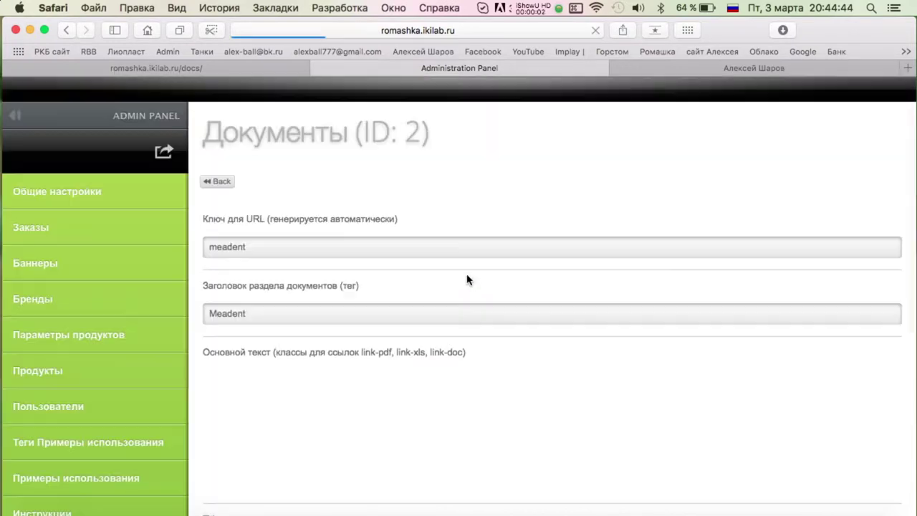
double_click(313, 310)
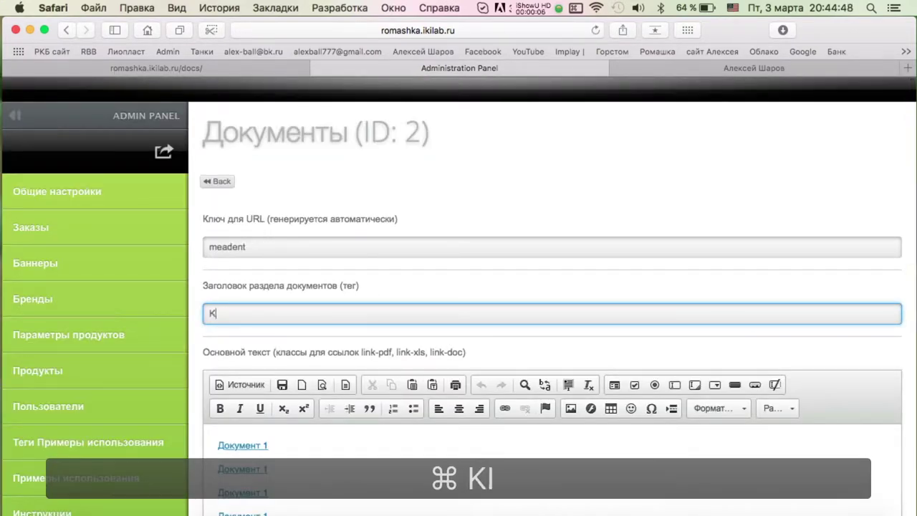
type("Bcgfybz)")
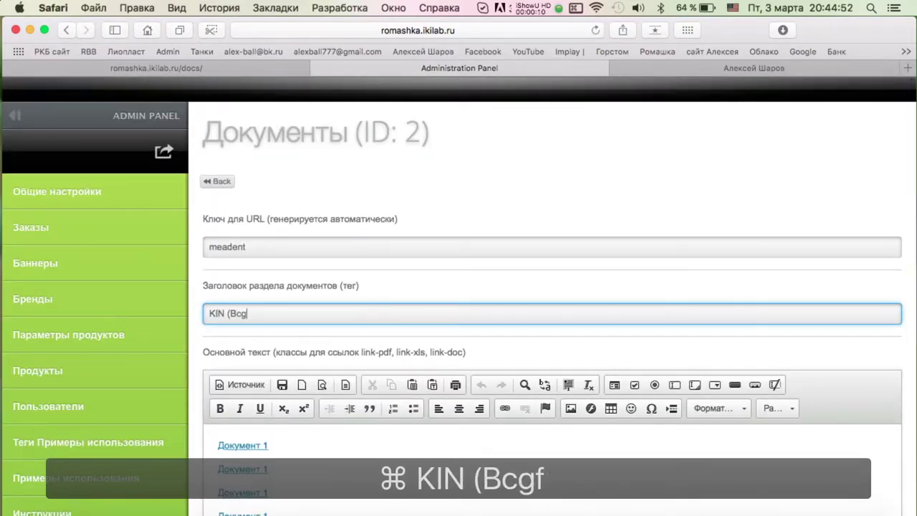
key("BackSpace")
key("BackSpace")
key("BackSpace")
key("BackSpace")
key("BackSpace")
key("BackSpace")
key("BackSpace")
key("BackSpace")
key("super+space")
type("Испания")
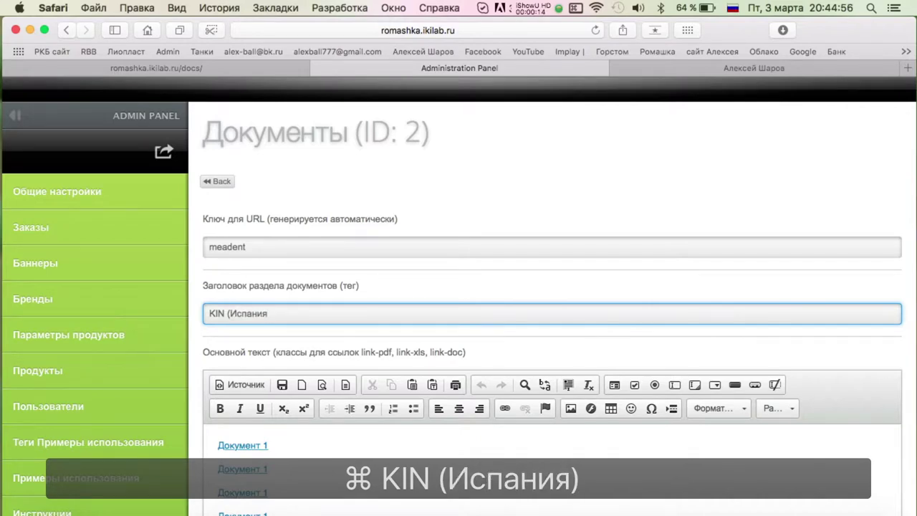
type(")")
scroll(307, 229, "down", 10)
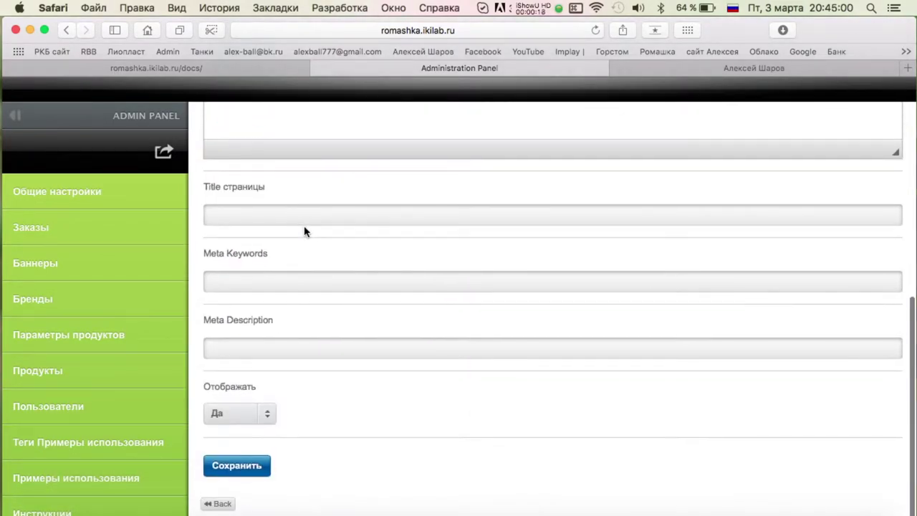
right_click(243, 465)
left_click(236, 466)
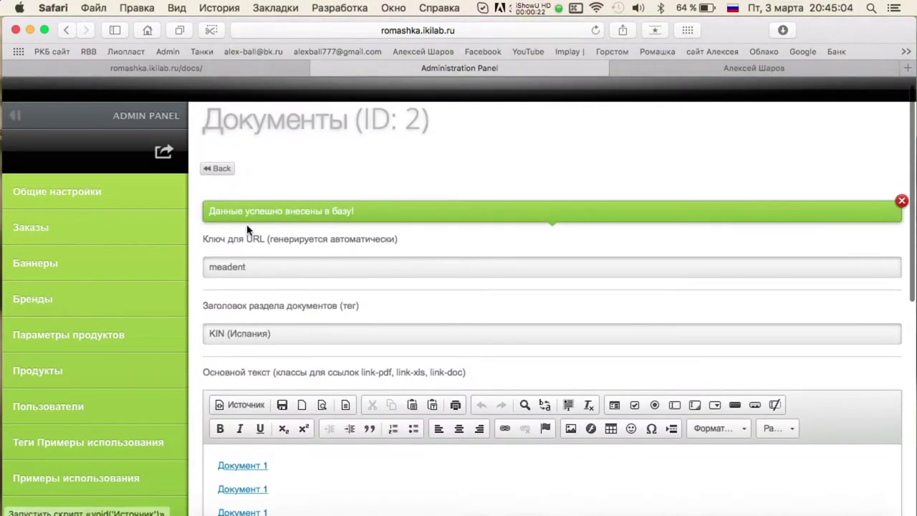
scroll(247, 229, "up", 1)
left_click(217, 180)
Create a displayed document section titled 'Фитодент (Россия)' and save it.
left_click(240, 188)
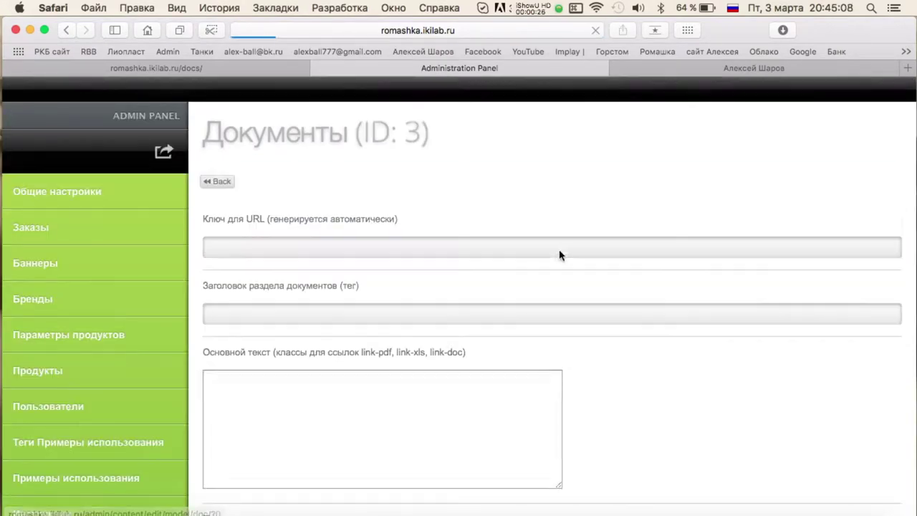
left_click(270, 313)
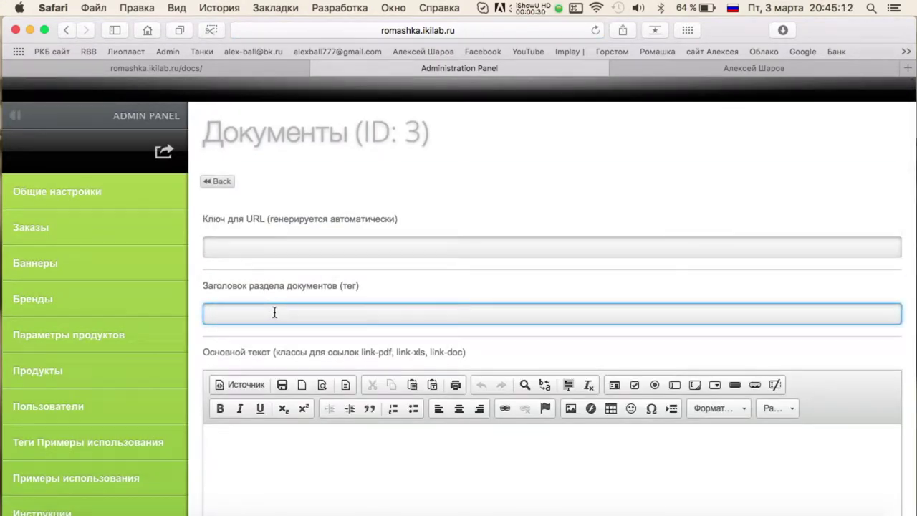
key("a")
type("итоендт")
key("BackSpace")
key("BackSpace")
key("BackSpace")
key("BackSpace")
type("дент")
key("Down")
scroll(344, 313, "down", 10)
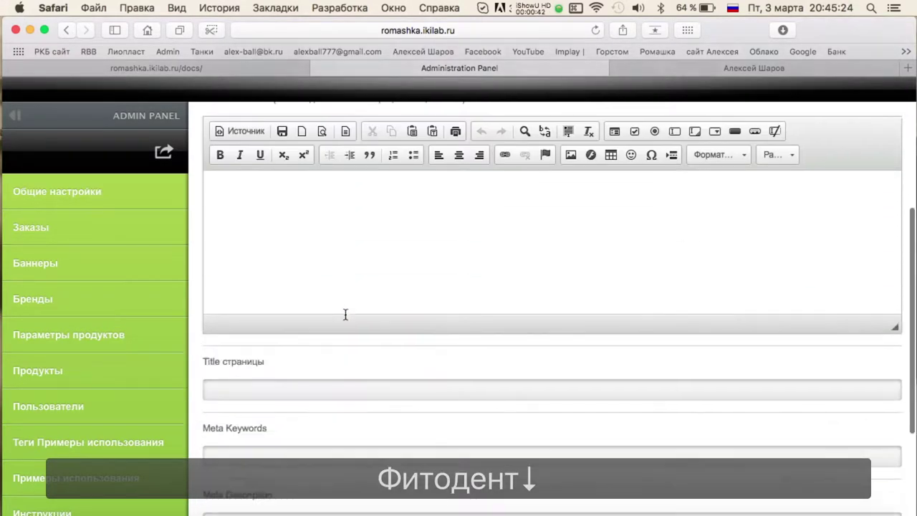
left_click(256, 406)
left_click(246, 449)
left_click(235, 467)
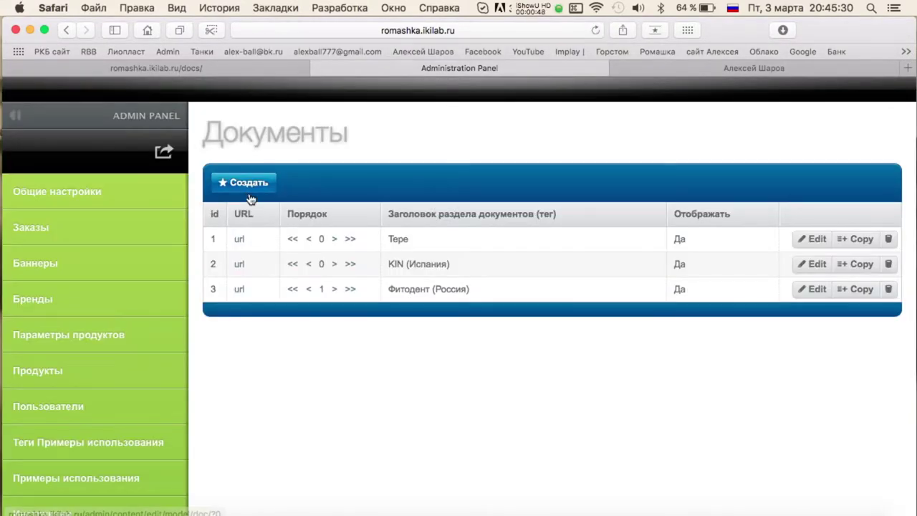
left_click(247, 182)
Create another displayed section titled 'KLOX (Канада)' and save it.
left_click(422, 250)
left_click(314, 318)
type("лд")
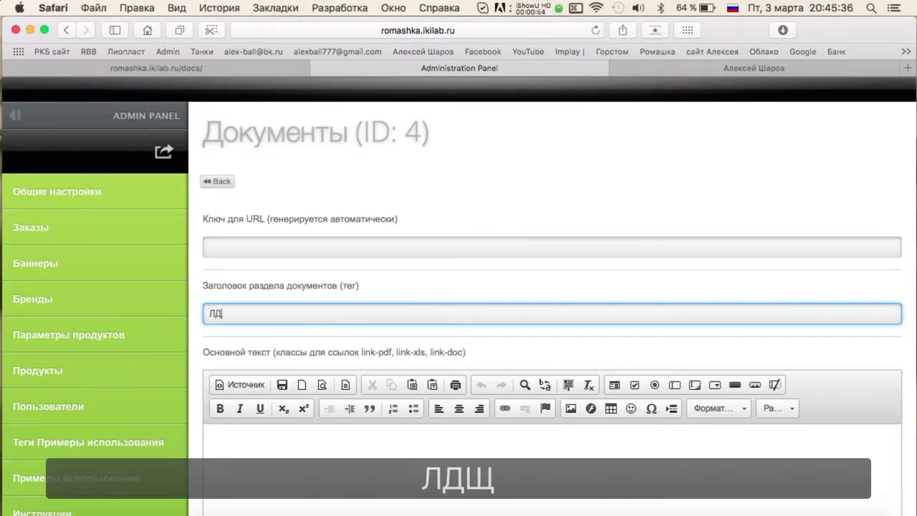
type("KLOX (Канада")
key("Right")
scroll(420, 423, "down", 10)
left_click(239, 415)
left_click(239, 450)
scroll(322, 433, "up", 3)
key("Return")
left_click(215, 179)
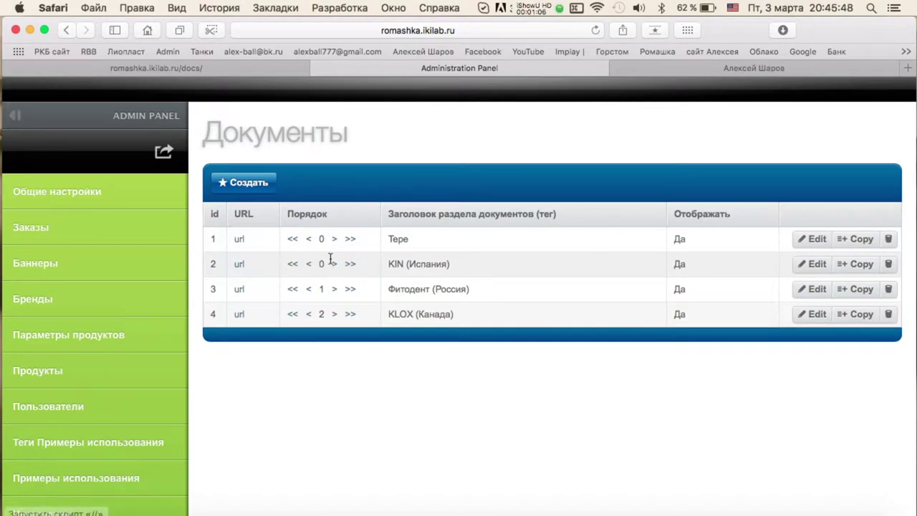
Create a displayed 'Общие' document section and save it.
left_click(246, 183)
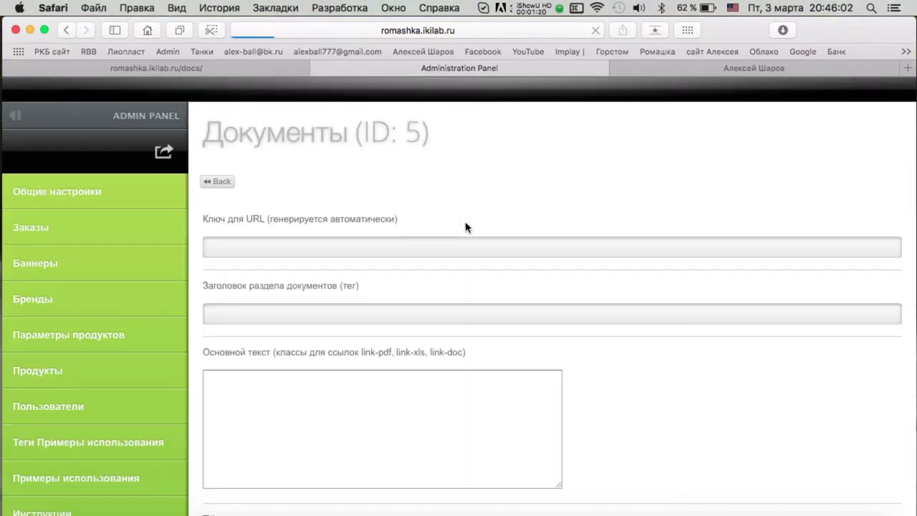
left_click(262, 313)
type("JJ")
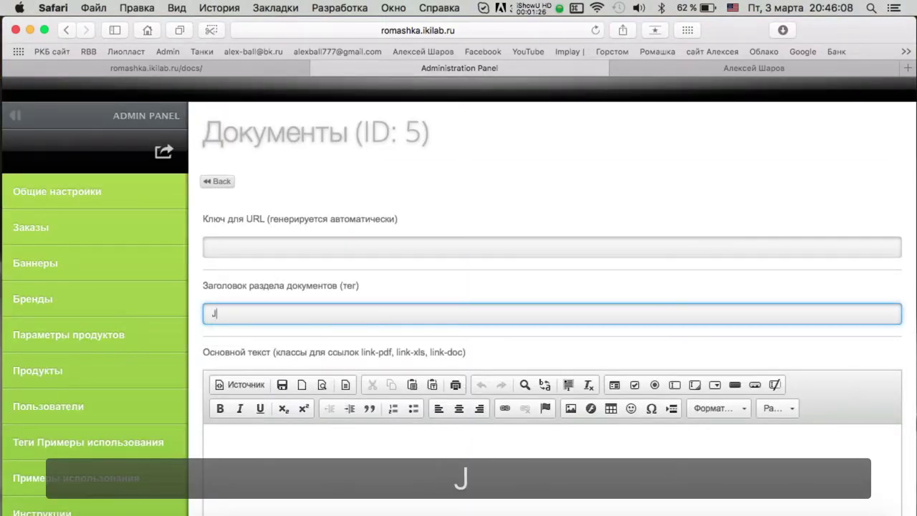
type("бщие до")
key("BackSpace")
key("BackSpace")
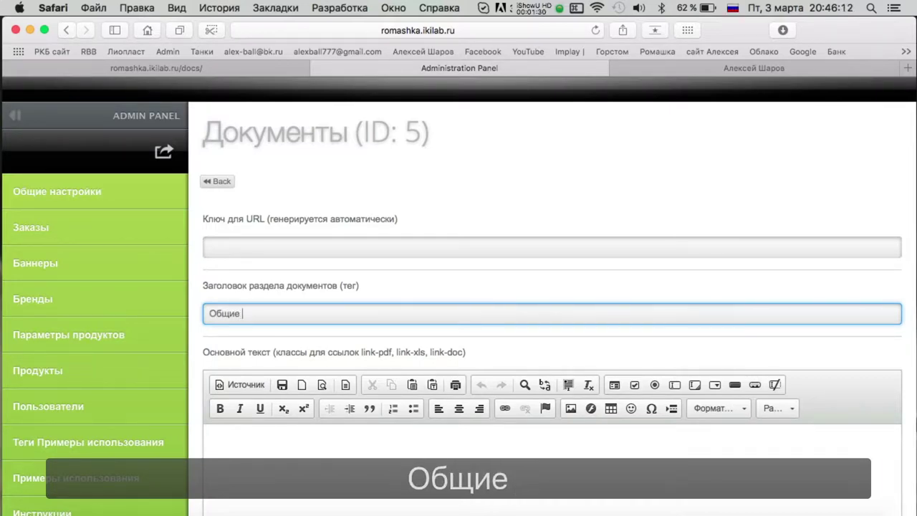
scroll(330, 330, "down", 10)
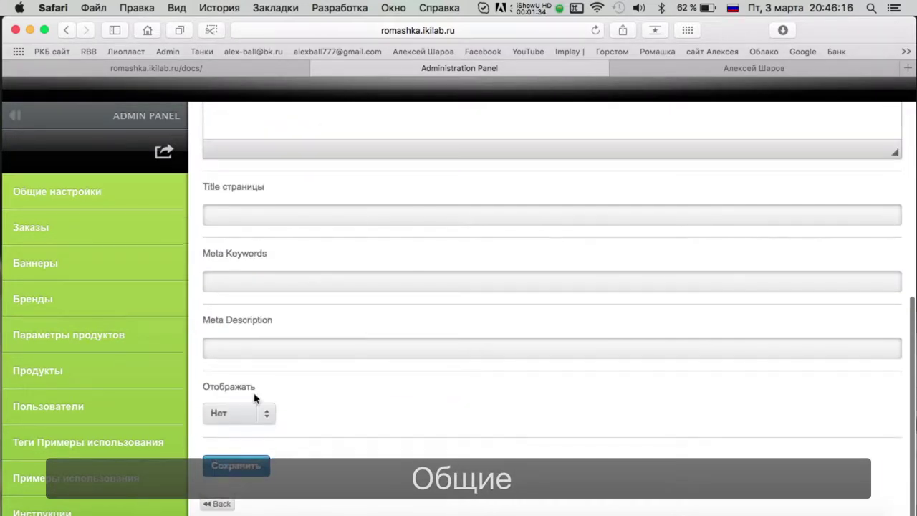
left_click(256, 412)
left_click(236, 463)
left_click(235, 181)
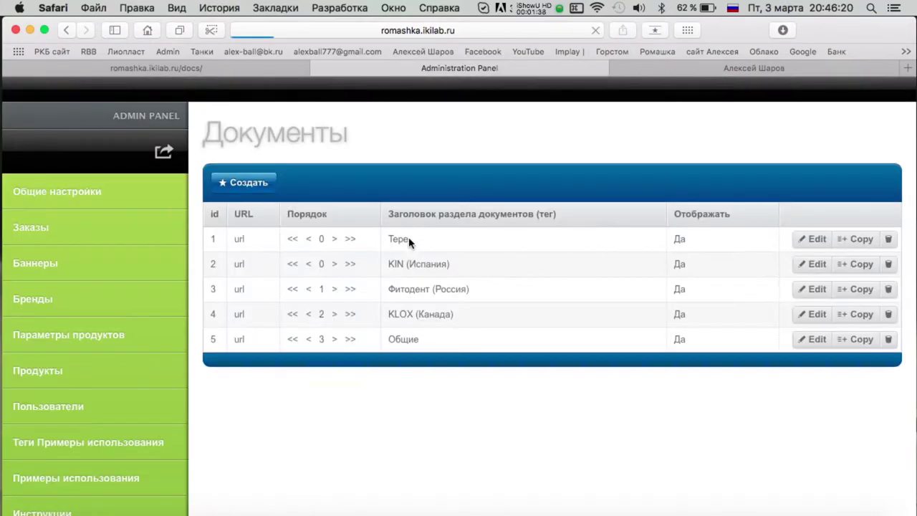
Check the Finder window of PDFs, then return to the browser.
key("ctrl+Up")
left_click(355, 119)
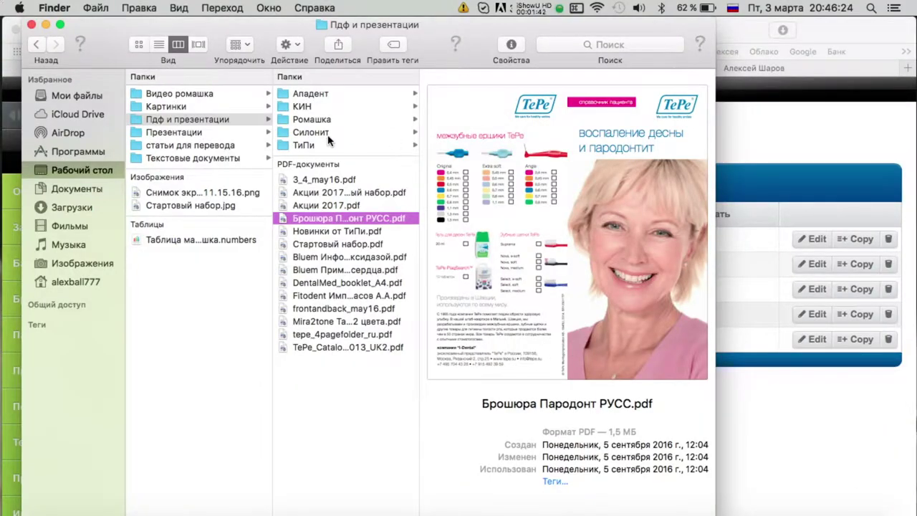
key("ctrl+Up")
left_click(429, 198)
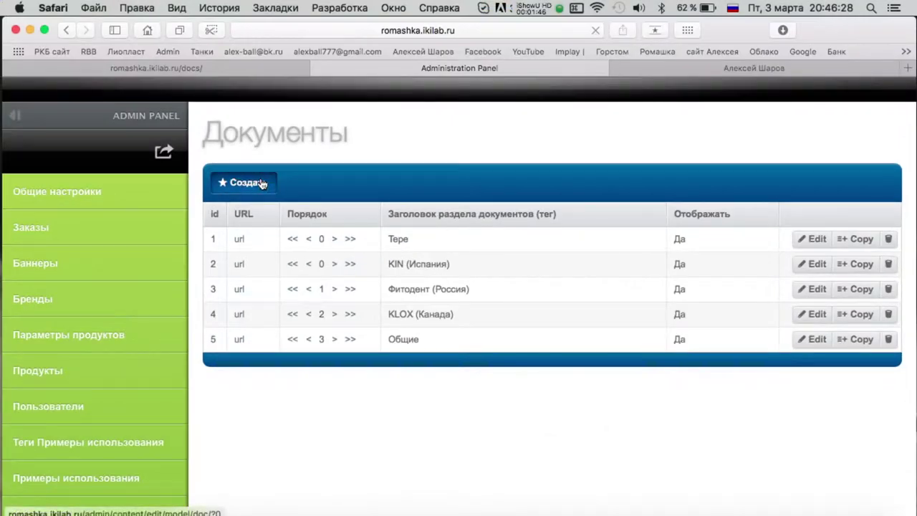
Create a displayed section titled 'ApaCare (Германия)' and save it.
left_click(246, 125)
left_click(276, 318)
type("ф")
key("BackSpace")
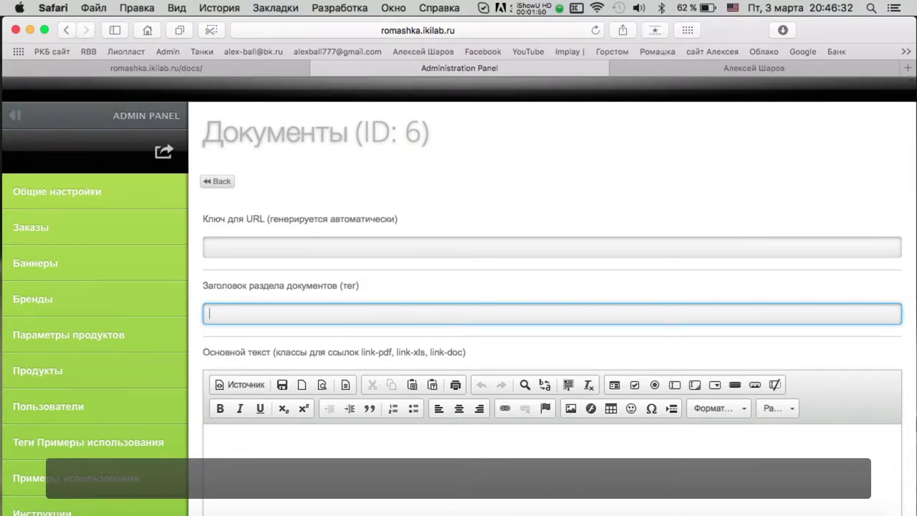
type("ApaC")
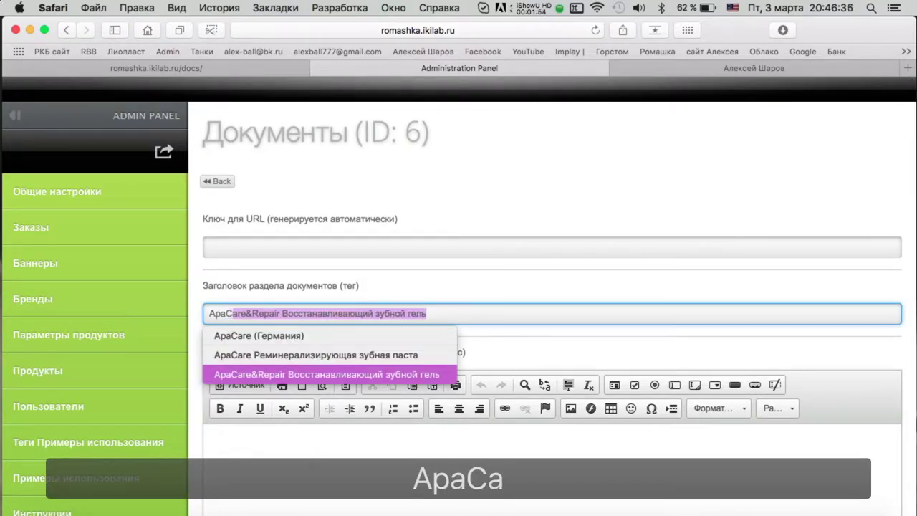
type("are")
key("Down")
key("Up")
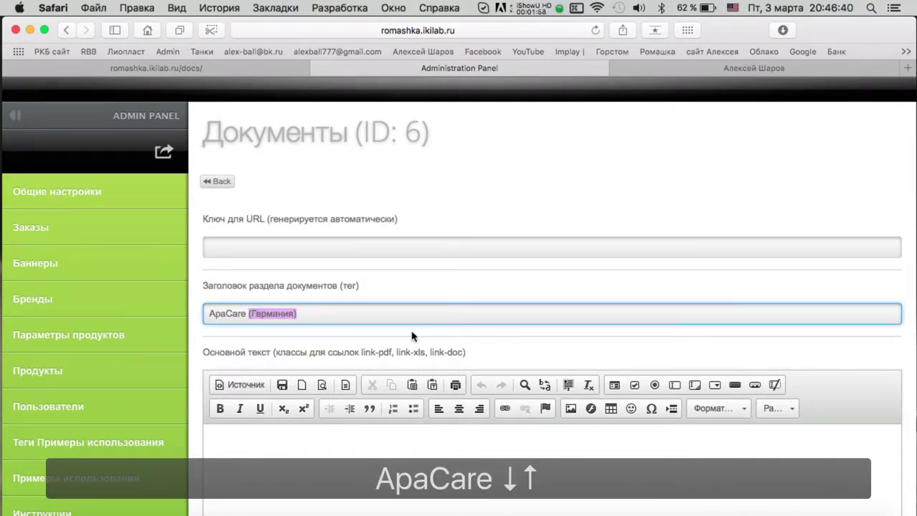
left_click(507, 338)
scroll(518, 349, "down", 2)
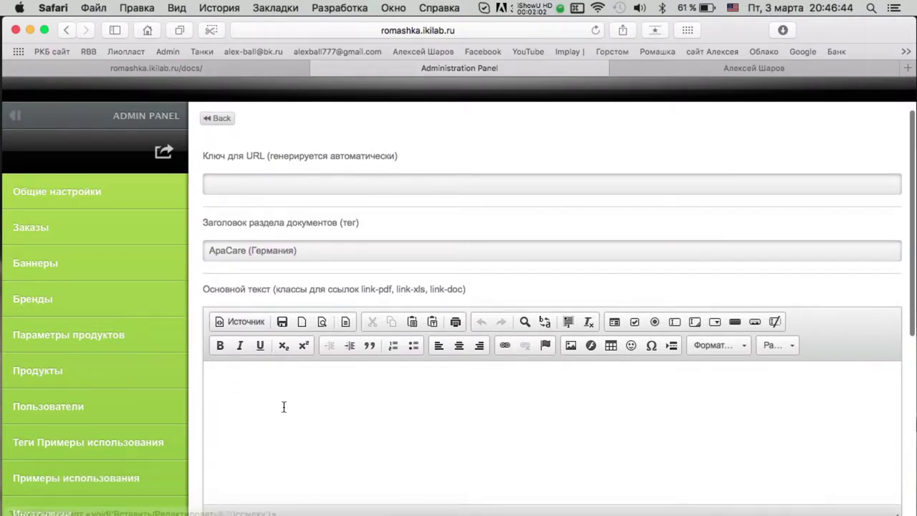
scroll(379, 384, "down", 2)
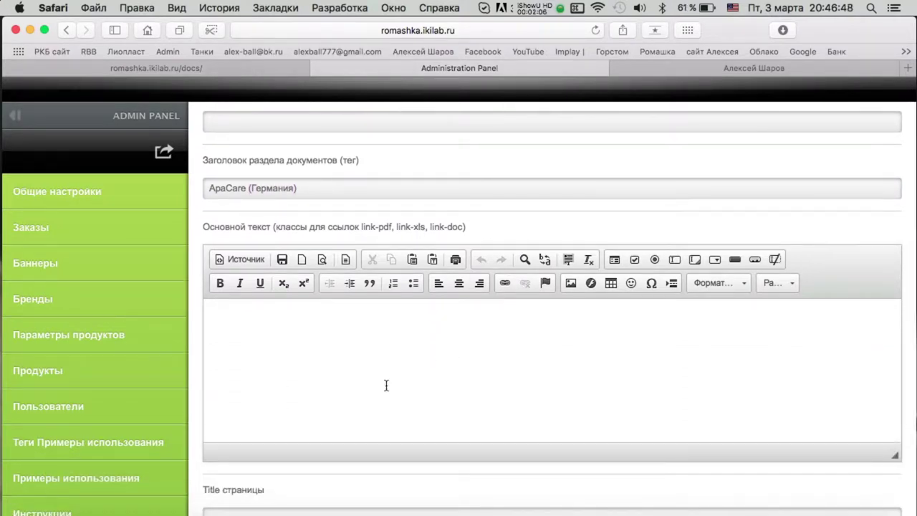
scroll(385, 386, "down", 10)
left_click(266, 415)
left_click(243, 450)
left_click(235, 464)
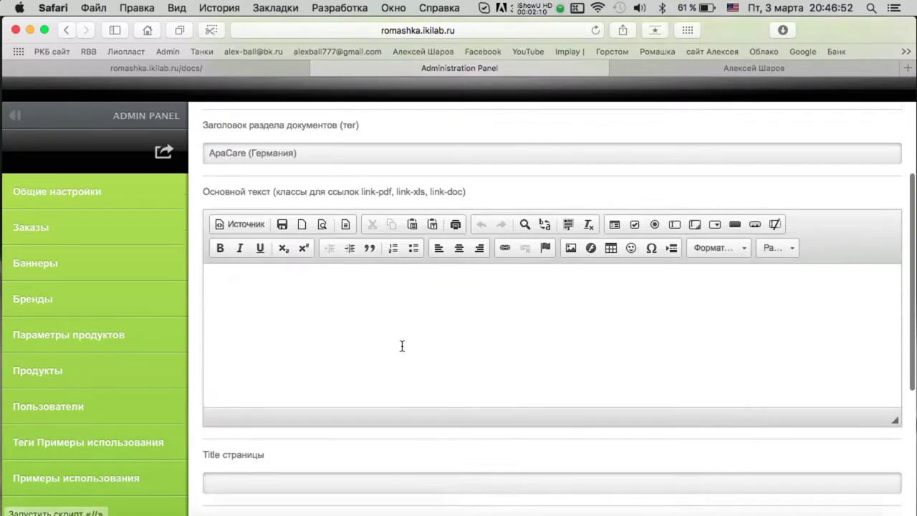
left_click(222, 182)
Reload the public Documents page, then shorten document 2's title to 'KIN' and save.
key("ctrl+shift+Tab")
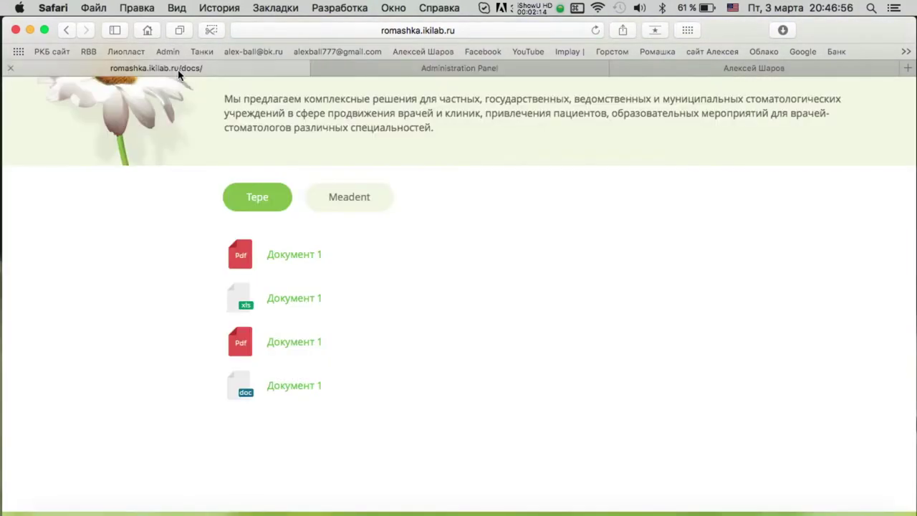
key("super+r")
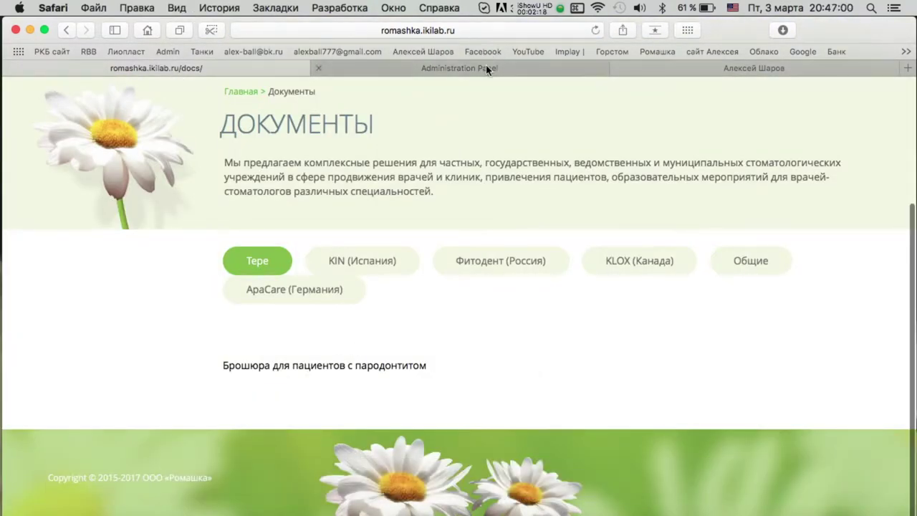
left_click(493, 70)
left_click(818, 263)
left_click(226, 313)
key("shift+End")
key("Delete")
scroll(551, 322, "down", 10)
left_click(236, 466)
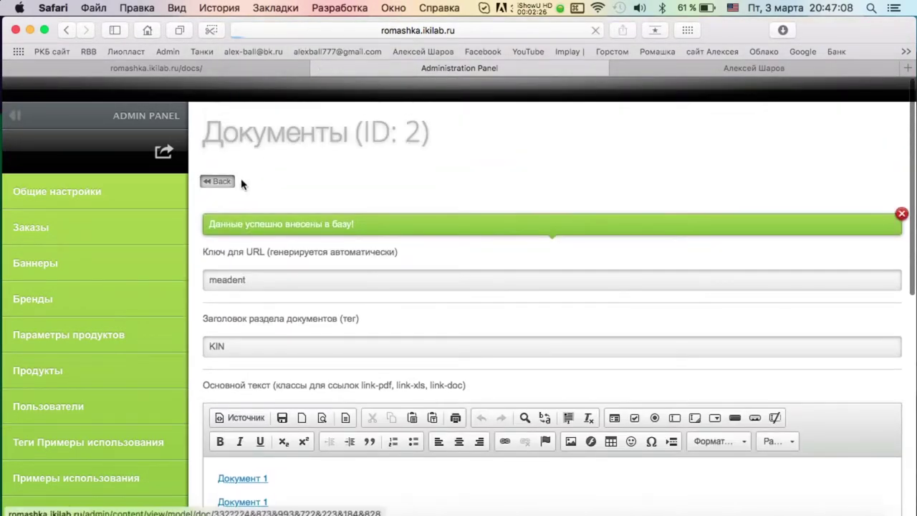
left_click(219, 180)
Trim ' (Россия)' from the Фитодент section title.
left_click(814, 288)
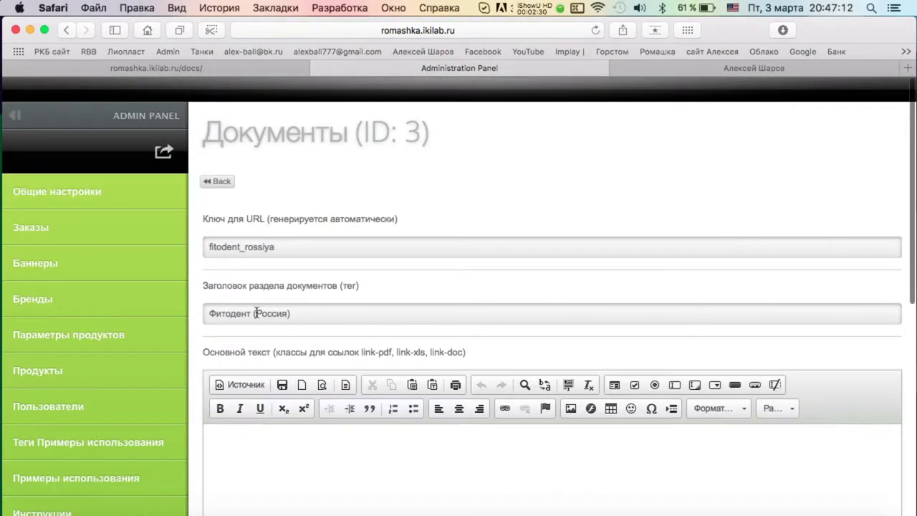
left_click(250, 313)
key("shift+End")
key("Delete")
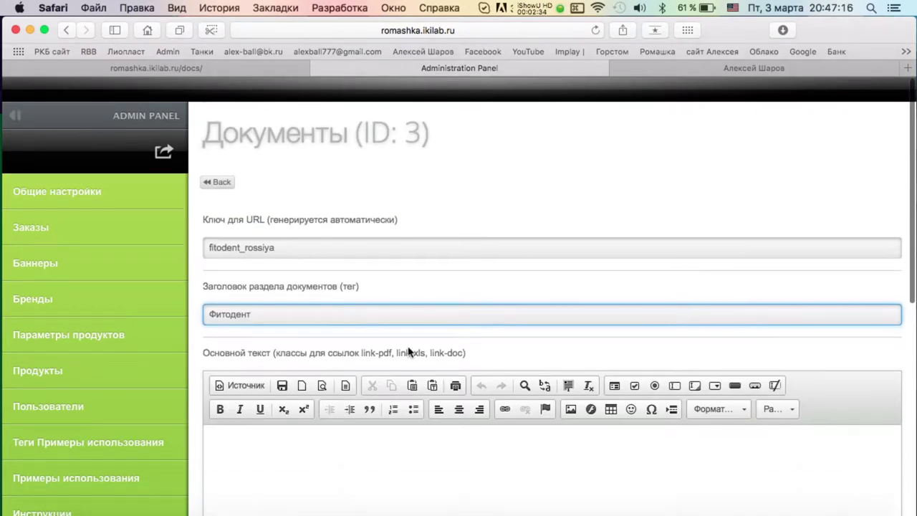
Save the Фитодент title, then shorten 'KLOX (Канада)' to 'KLOX' and save.
scroll(333, 346, "down", 10)
left_click(235, 467)
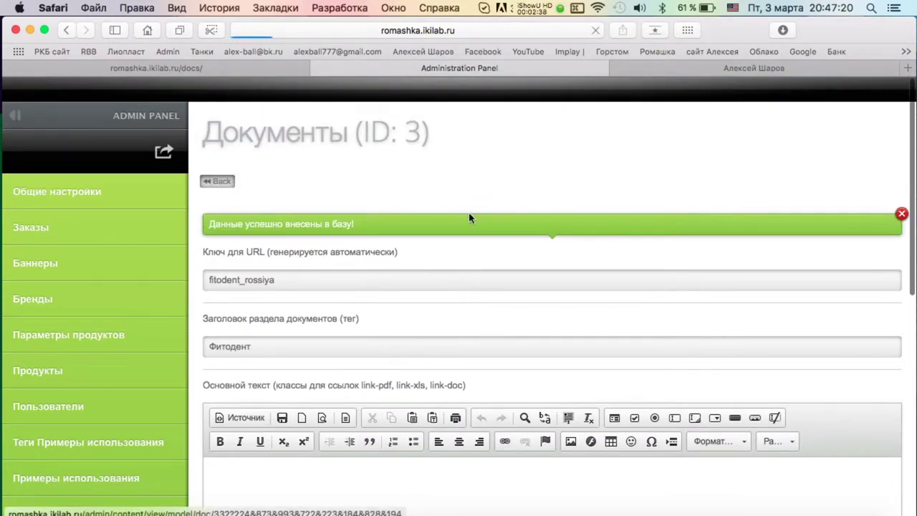
left_click(219, 180)
left_click(814, 314)
left_click(236, 313)
key("shift+End")
key("Delete")
scroll(430, 322, "down", 10)
left_click(236, 465)
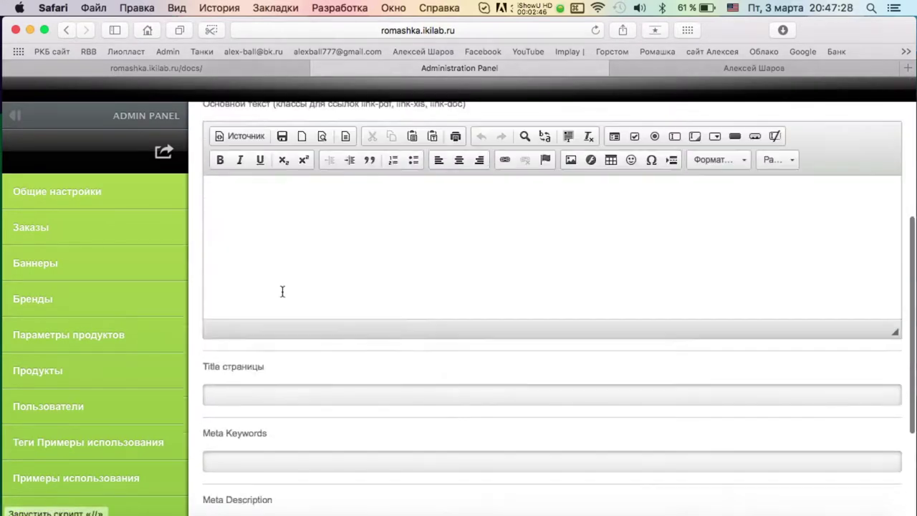
left_click(218, 181)
Shorten the 'ApaCare (Германия)' section title to 'ApaCare' and save it.
left_click(814, 364)
left_click(246, 313)
key("shift+End")
key("Delete")
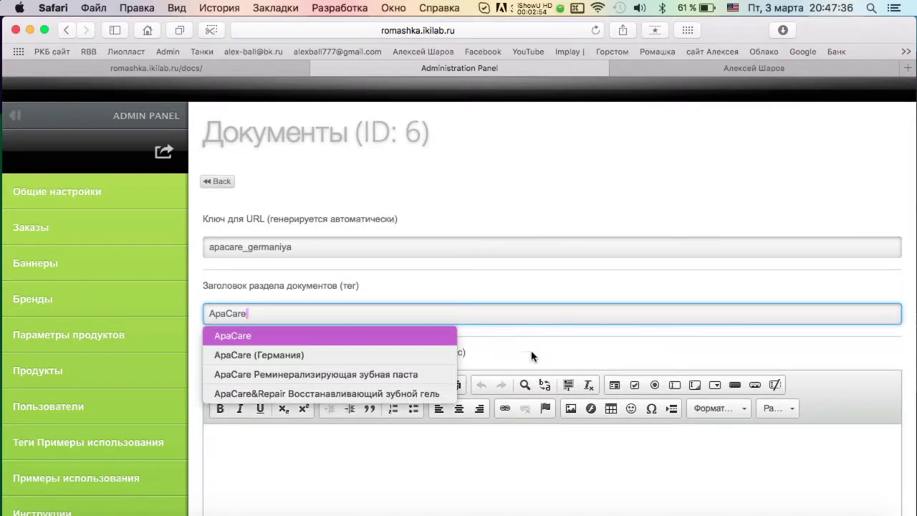
scroll(475, 333, "down", 10)
left_click(236, 464)
left_click(212, 189)
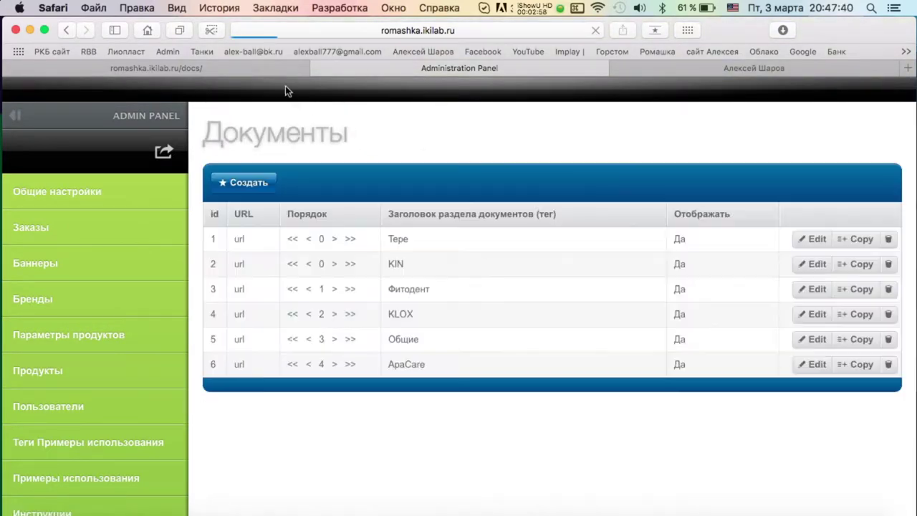
Reload the public Documents page and move Общие to the top of the section order.
left_click(285, 69)
key("super+r")
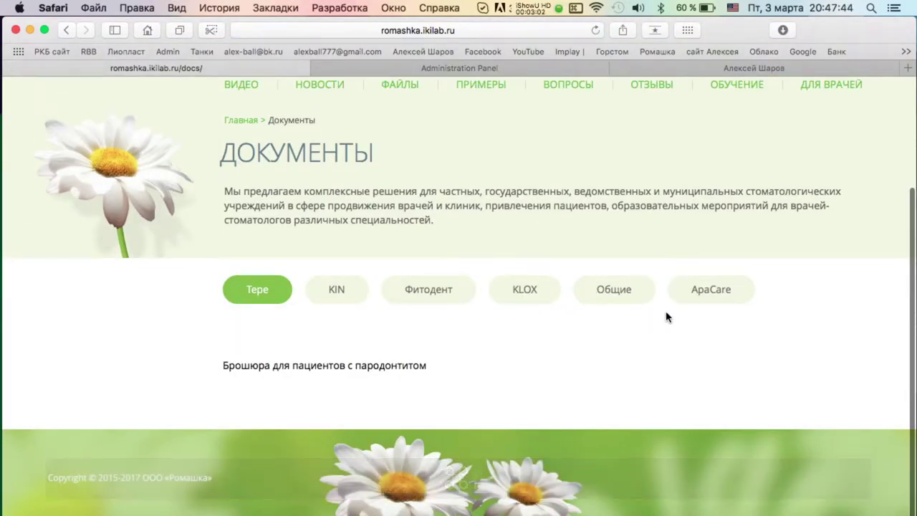
key("ctrl+Tab")
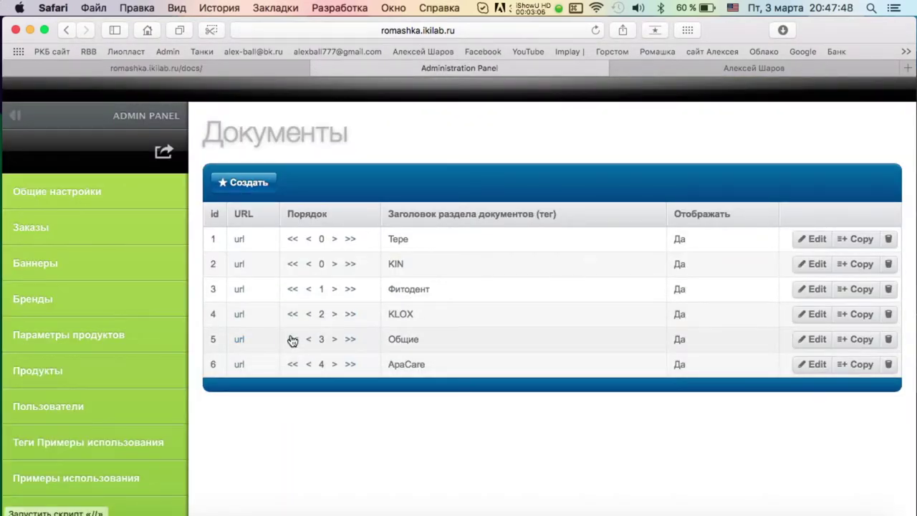
left_click(292, 339)
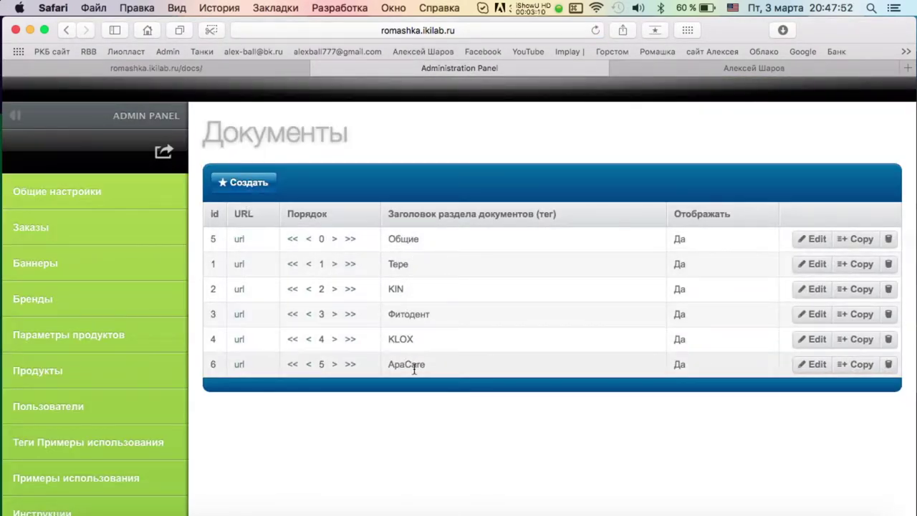
Look through the public site's product catalog, then start a new document section form.
left_click(86, 69)
left_click(79, 188)
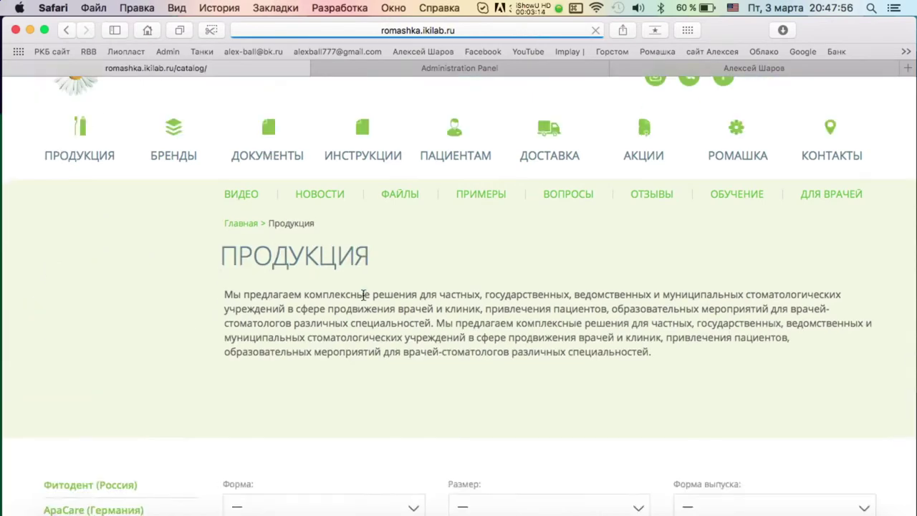
scroll(96, 262, "down", 5)
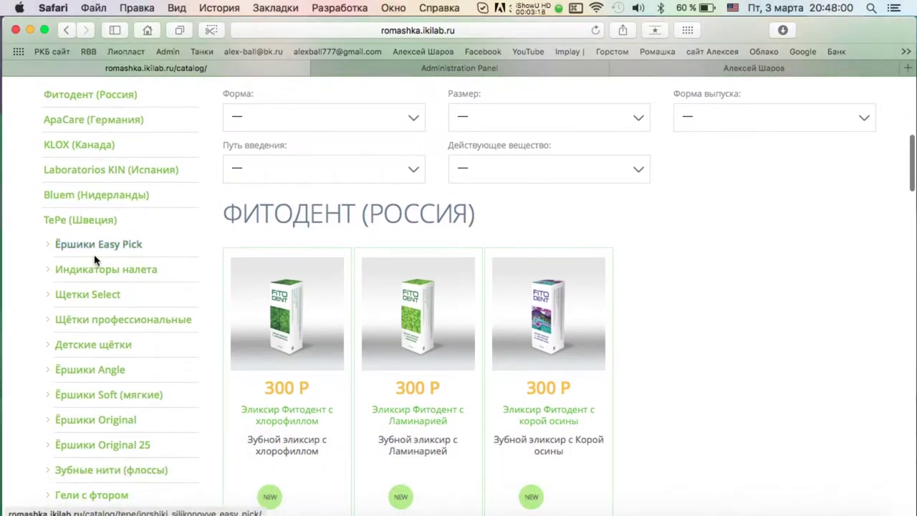
scroll(97, 262, "up", 4)
scroll(92, 257, "up", 2)
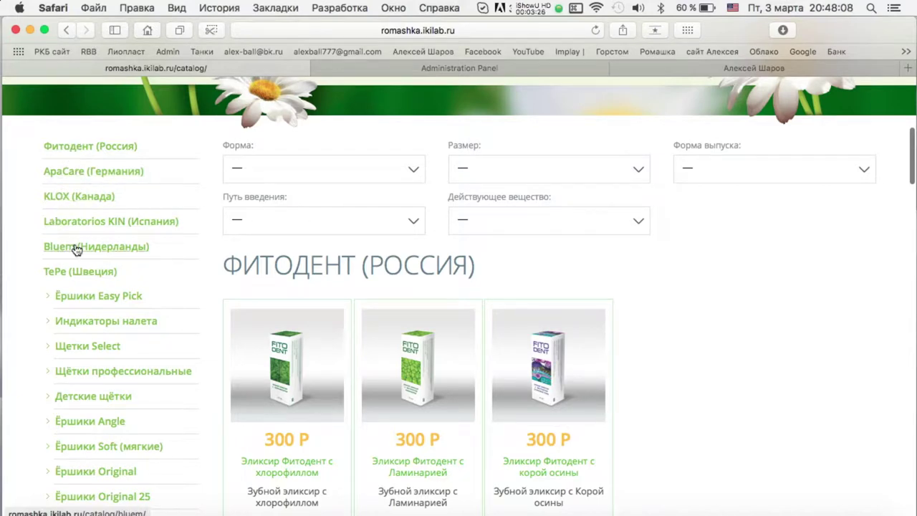
left_click(462, 67)
left_click(243, 184)
left_click(290, 312)
Save a new section titled 'Bluem' without the Нидерланды suffix, then reload the public site.
type("Blue")
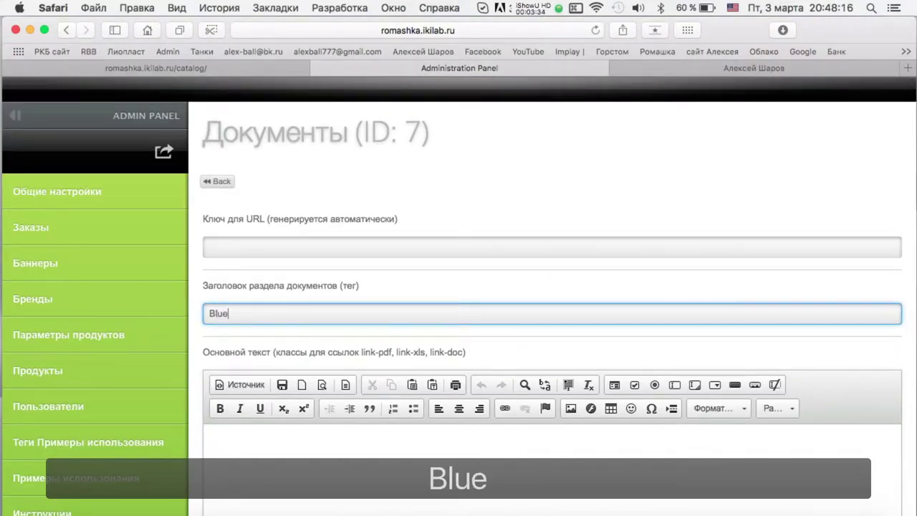
type("m")
left_click(421, 287)
left_click(301, 313)
key("BackSpace")
left_click(519, 347)
scroll(248, 440, "down", 10)
left_click(246, 459)
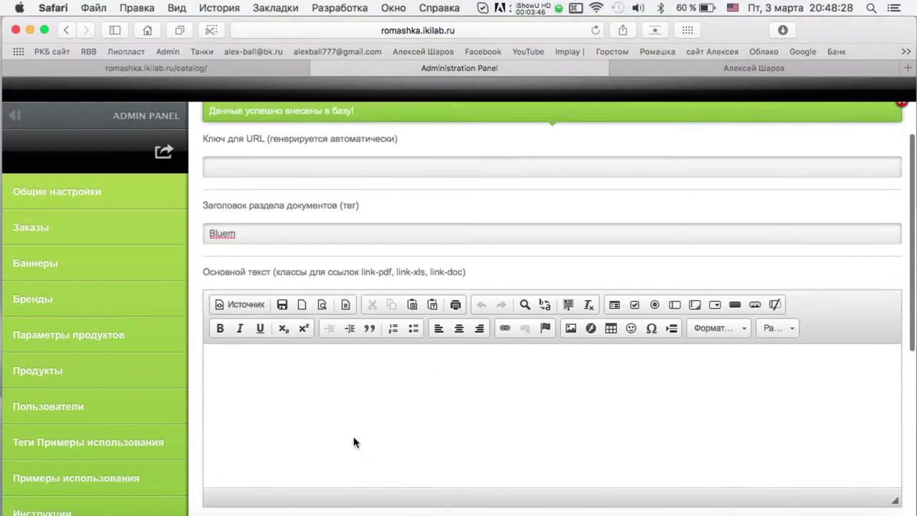
left_click(219, 184)
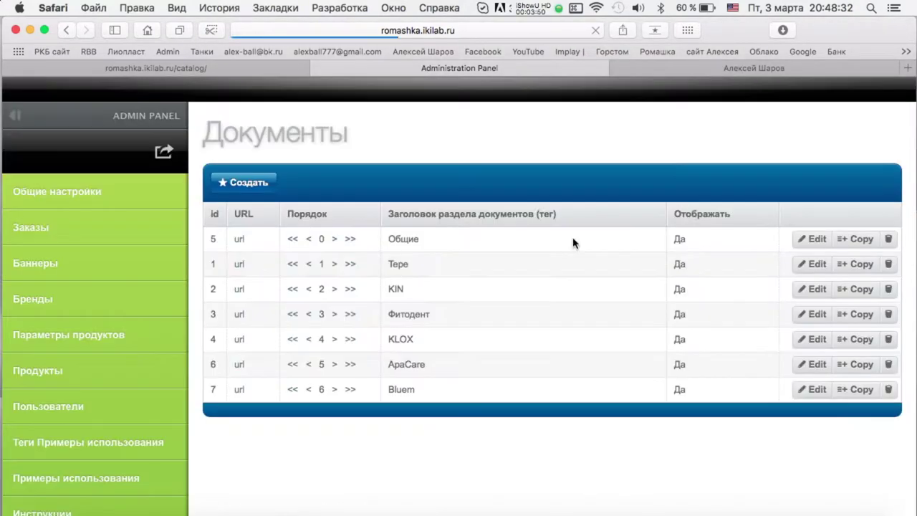
left_click(279, 68)
key("super+r")
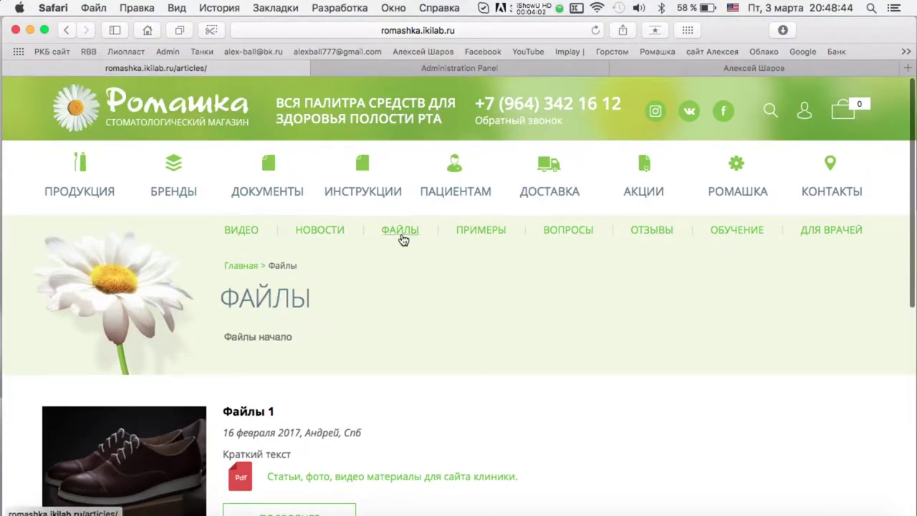
Look over the public site's Документы page and then its Файлы page.
scroll(404, 237, "down", 5)
scroll(403, 237, "up", 5)
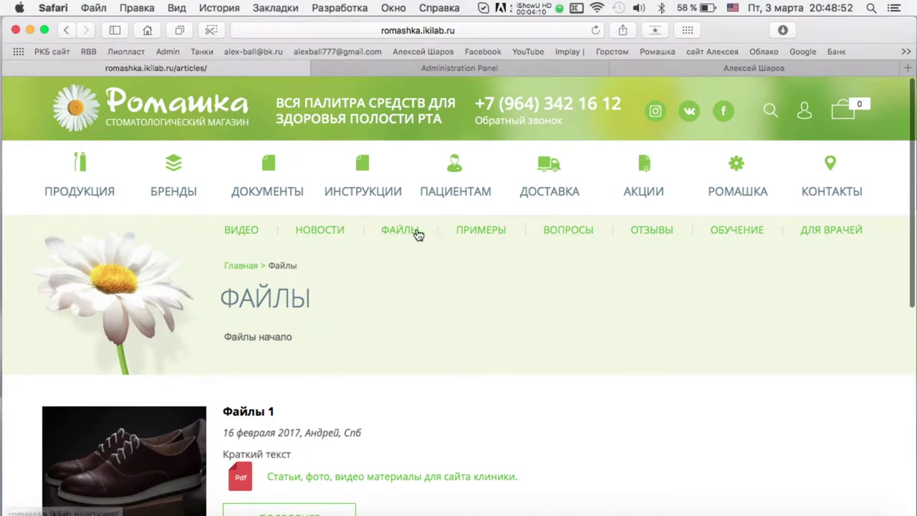
left_click(279, 192)
scroll(527, 240, "down", 3)
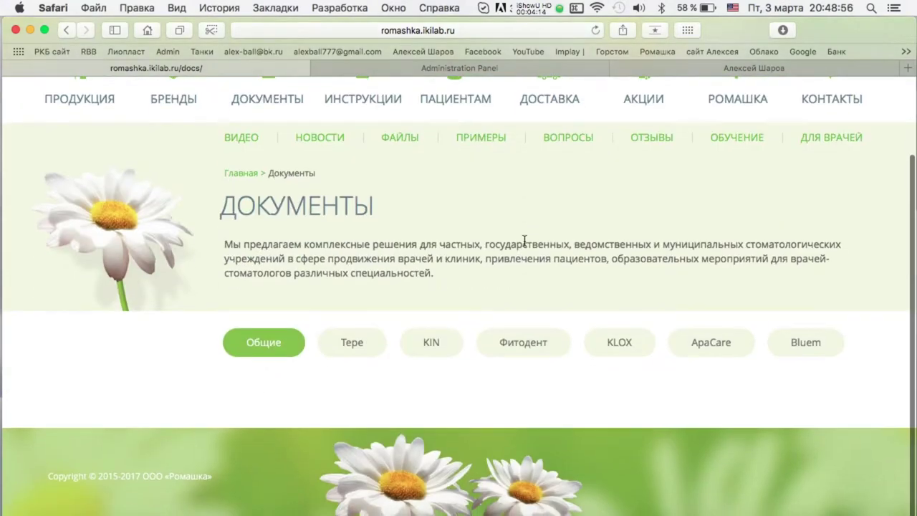
scroll(263, 234, "up", 3)
scroll(399, 154, "down", 3)
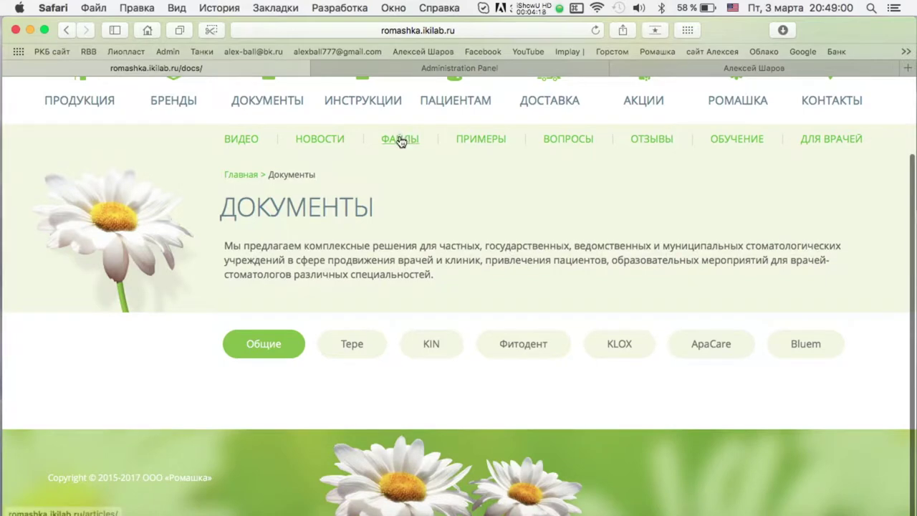
left_click(399, 140)
scroll(276, 249, "down", 5)
scroll(307, 96, "up", 5)
In the administration panel, open the Файлы list showing Файлы 1 and Файлы 2.
left_click(337, 68)
scroll(70, 285, "down", 4)
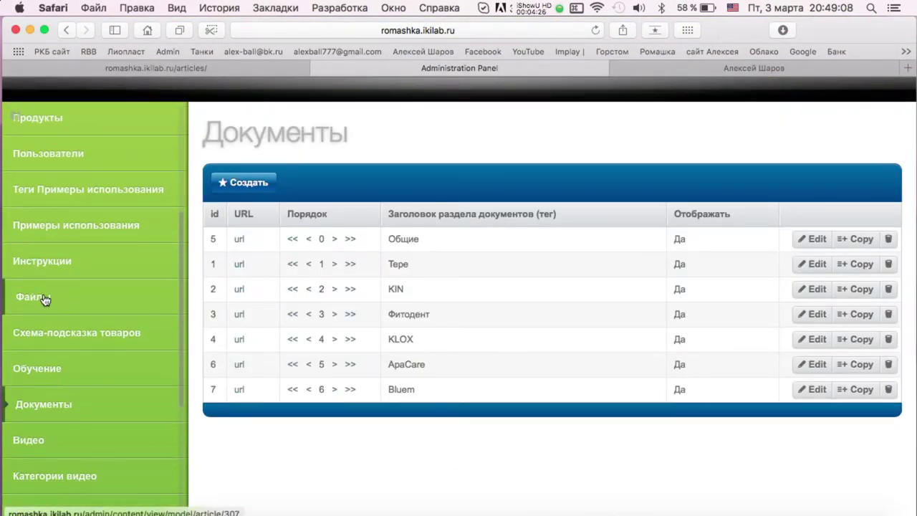
scroll(44, 401, "up", 3)
scroll(43, 358, "down", 5)
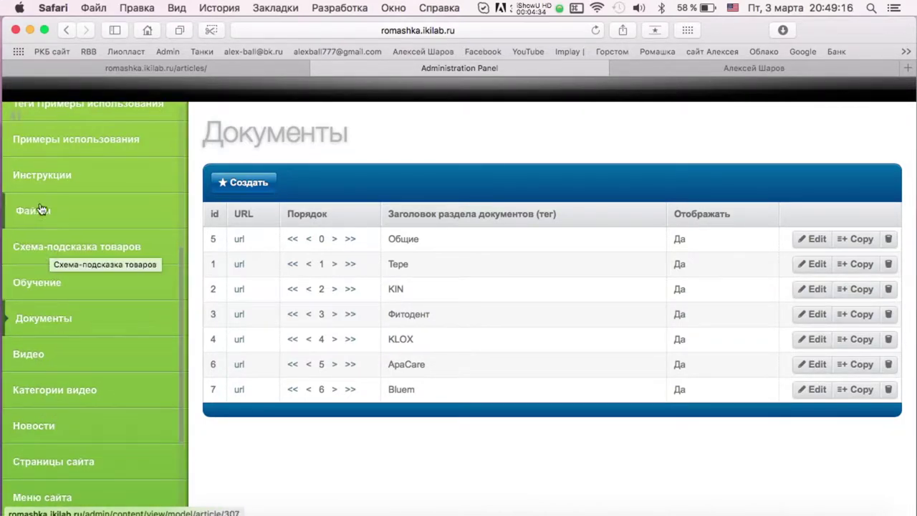
left_click(42, 216)
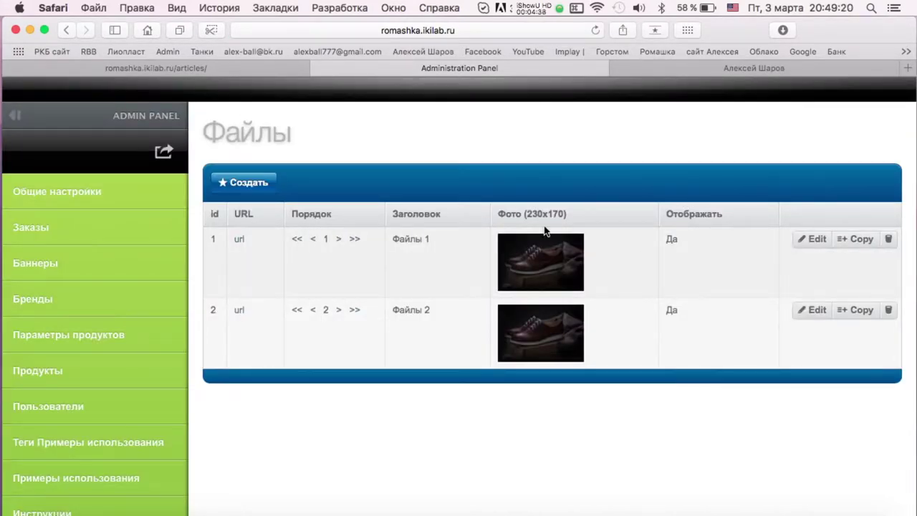
key("ctrl+Up")
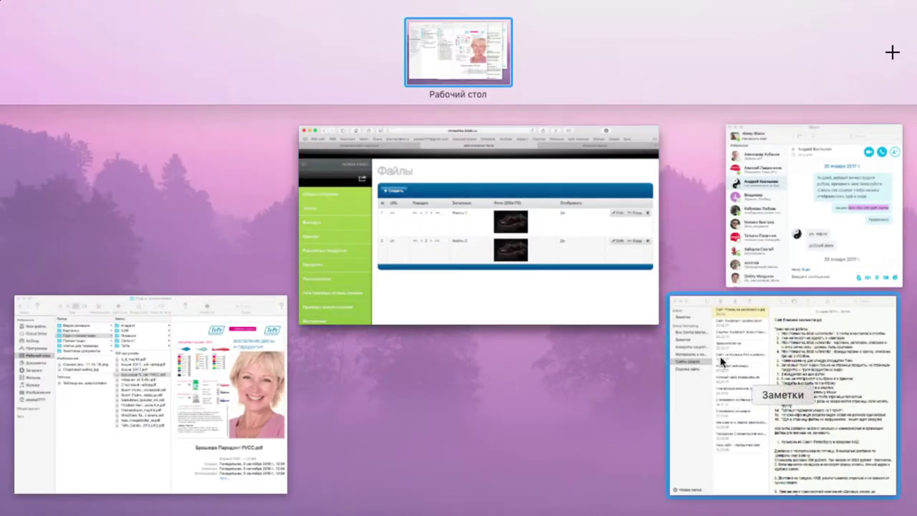
Add note item 17: files tagged like documents, documents for registrations and licences, files for viewing and downloading.
left_click(799, 316)
key("Return")
type("Afqлы тоже с тегами")
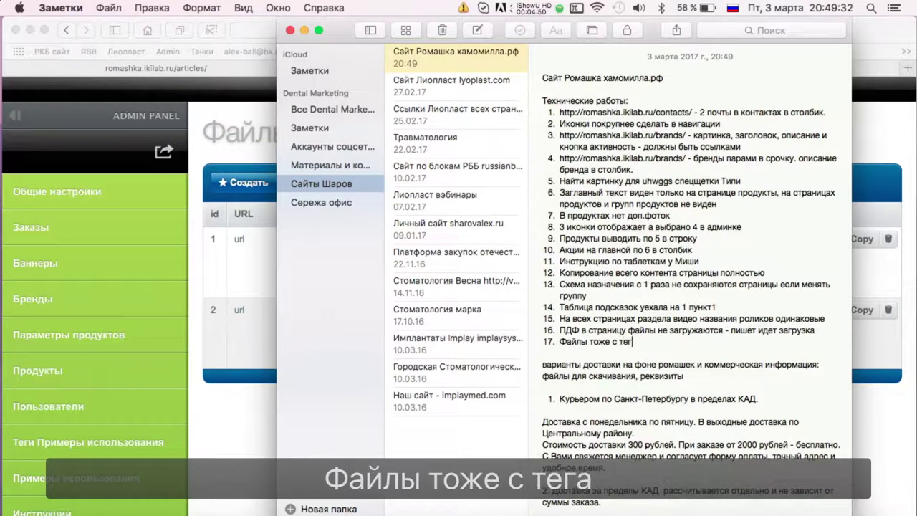
type(" как документы")
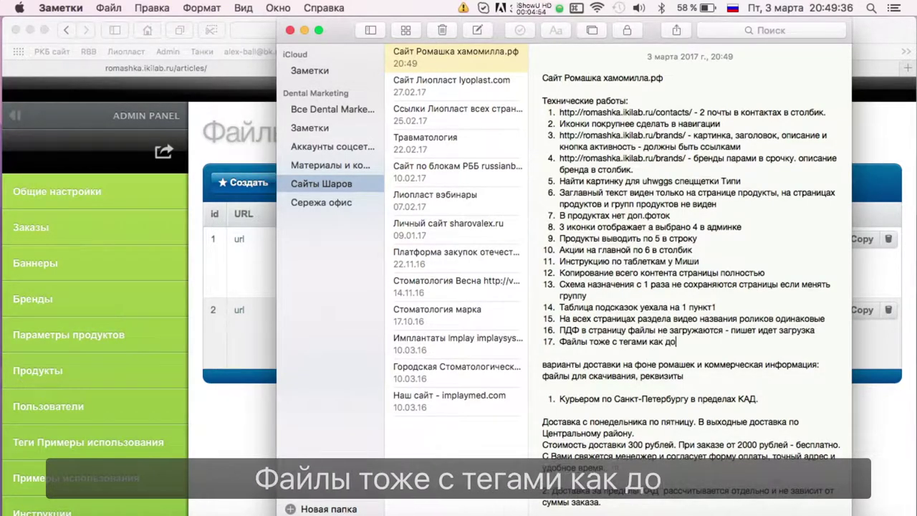
left_click(241, 432)
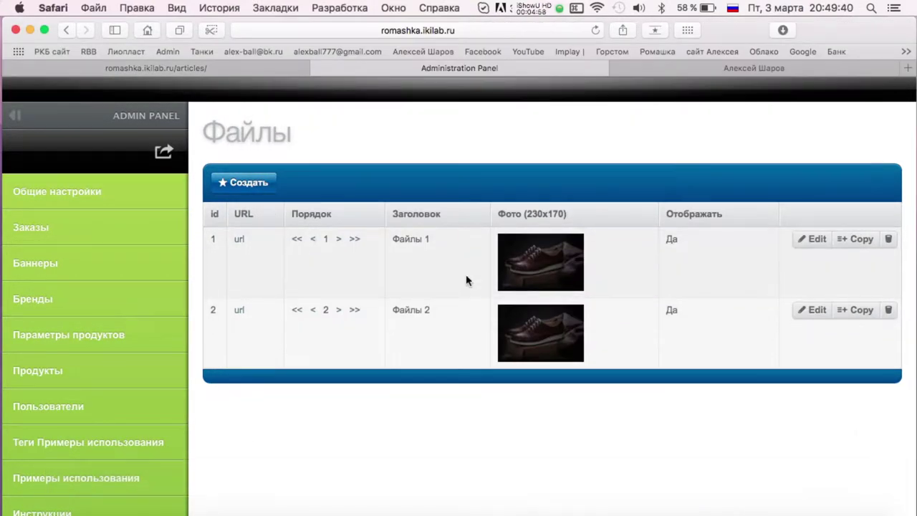
key("ctrl+Up")
left_click(734, 342)
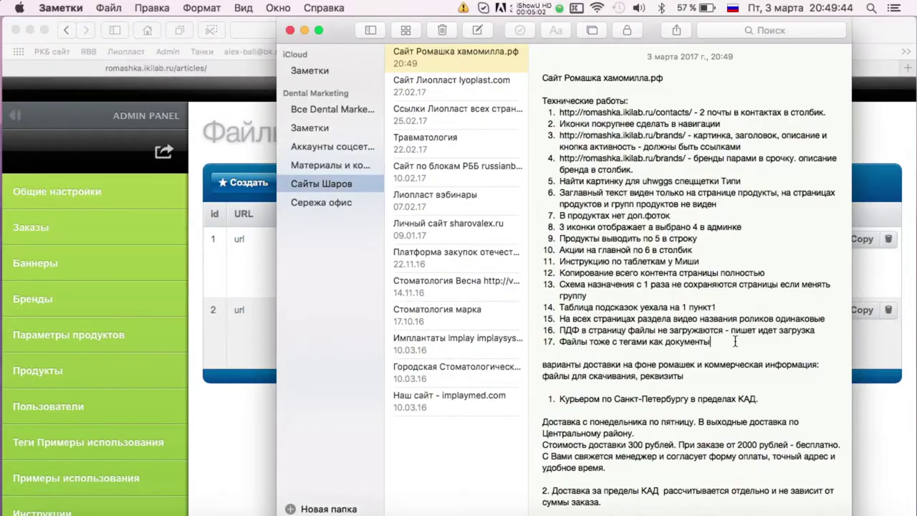
type("ки - ")
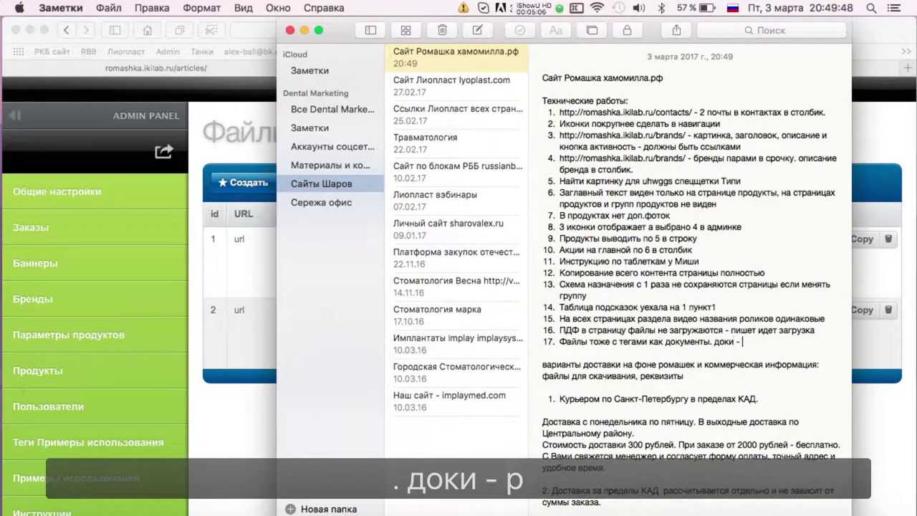
type("регистрация и лицен")
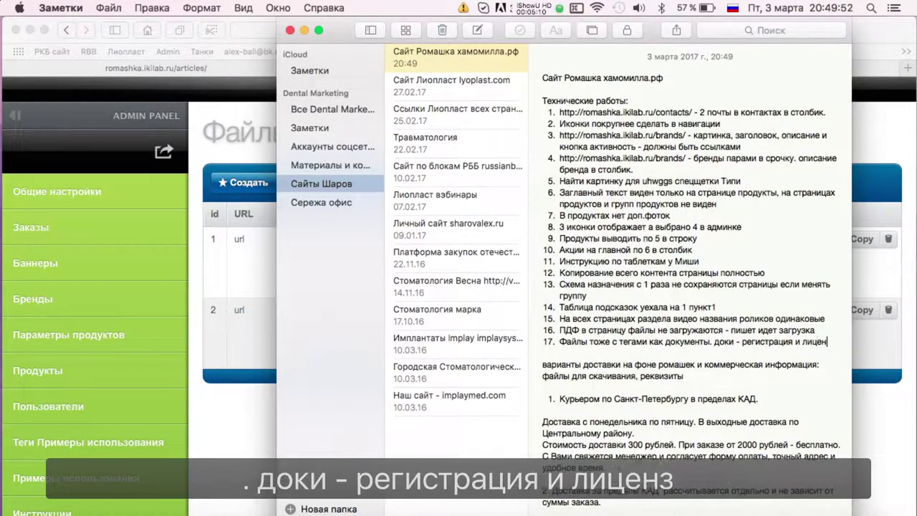
type("зии, а файлы - для просмотра и")
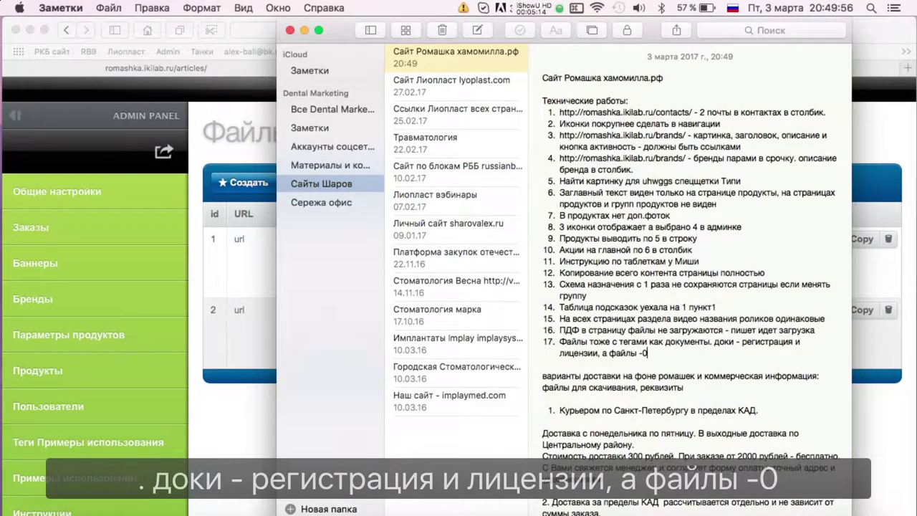
type(" скачивания")
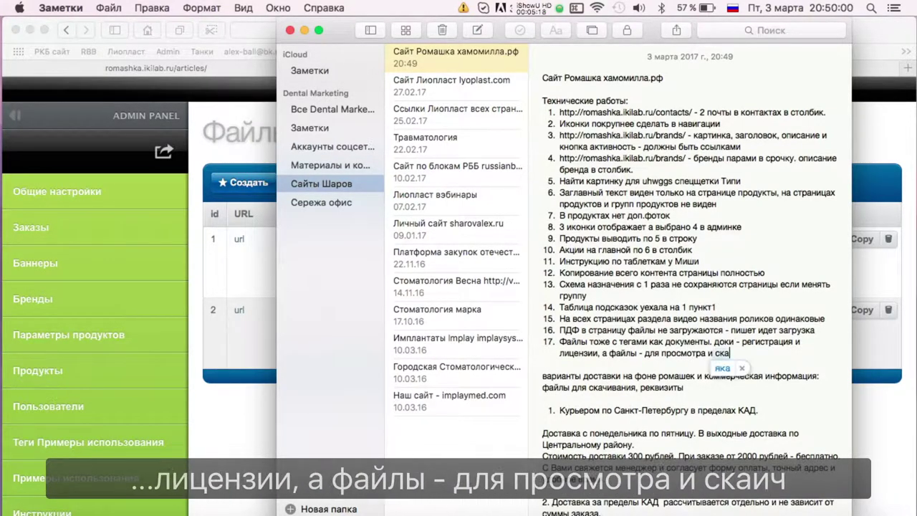
left_click(236, 435)
scroll(72, 334, "down", 5)
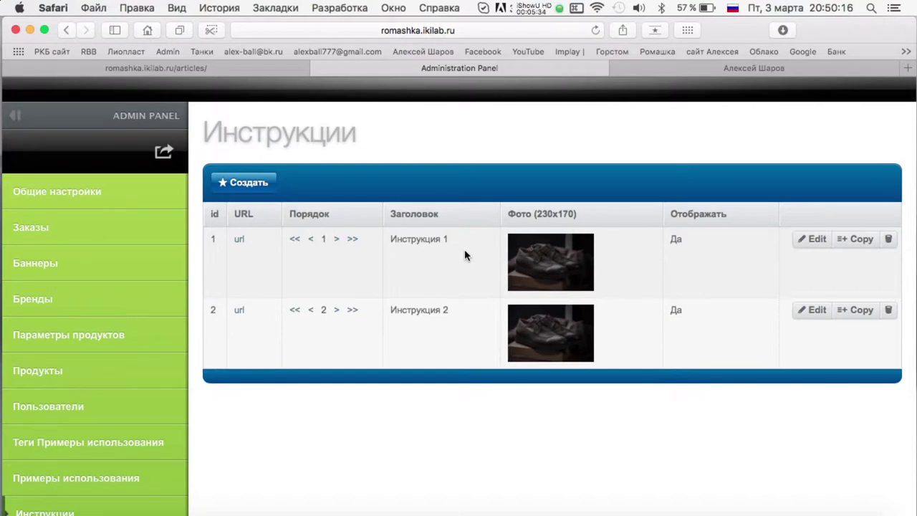
scroll(93, 252, "down", 5)
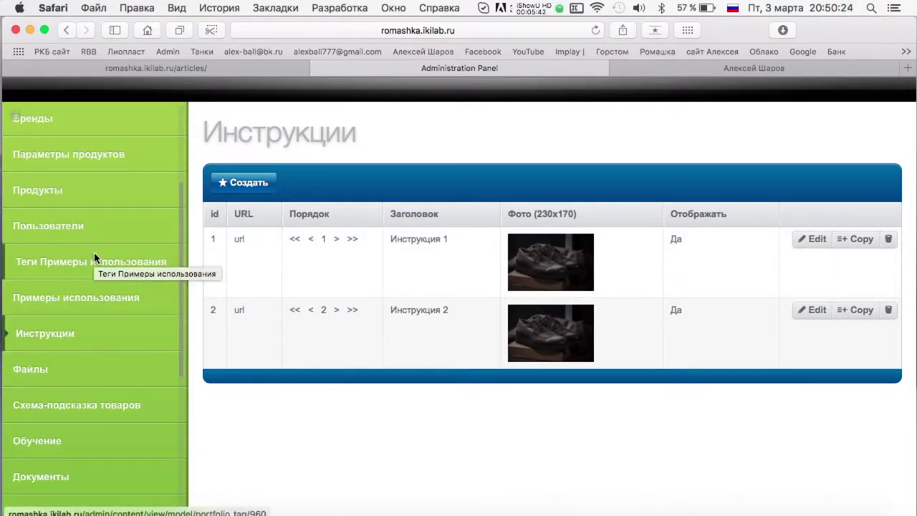
scroll(82, 355, "down", 9)
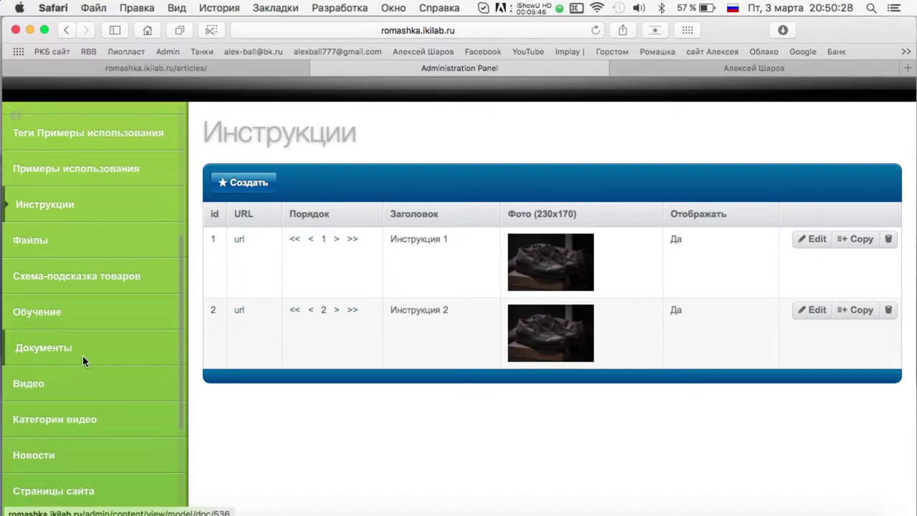
scroll(115, 352, "up", 15)
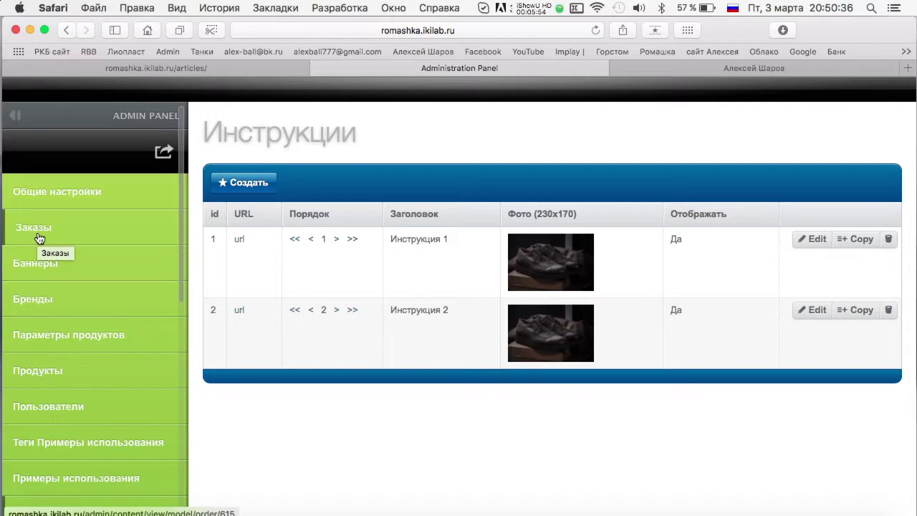
scroll(76, 265, "down", 5)
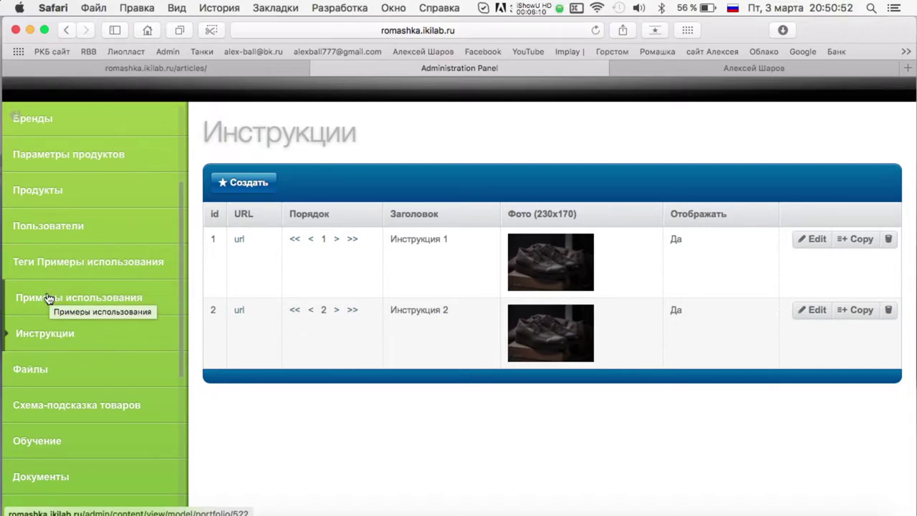
left_click(540, 10)
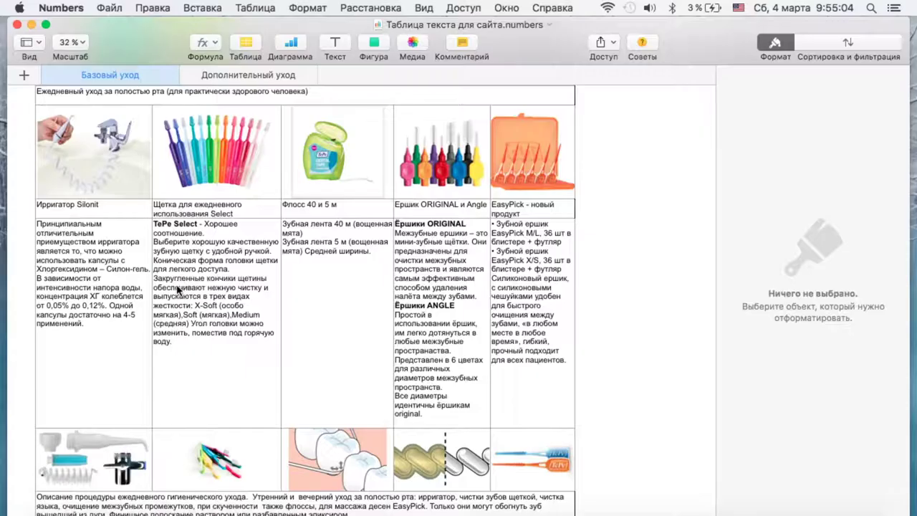
Bring Safari forward and load the Ромашка storefront at romashka.ikilab.ru.
key("F11")
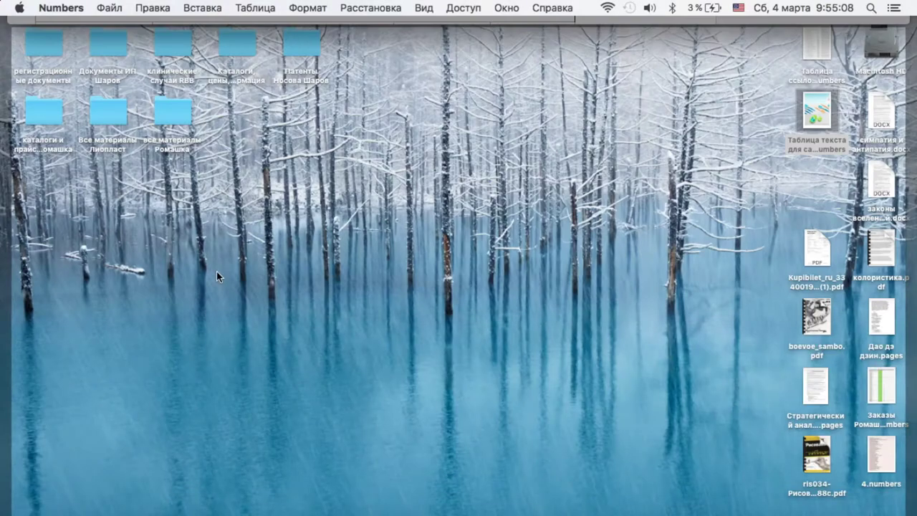
left_click(136, 507)
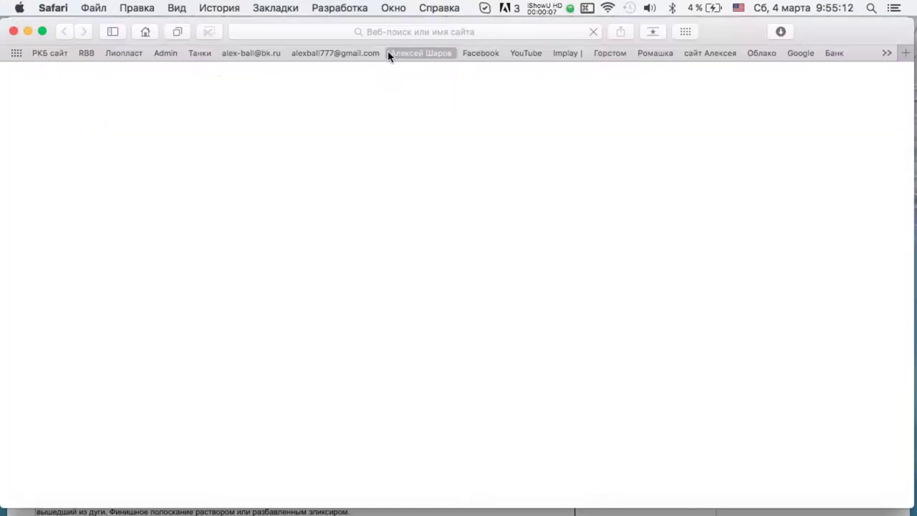
left_click(228, 32)
type("ro")
key("Right")
key("Return")
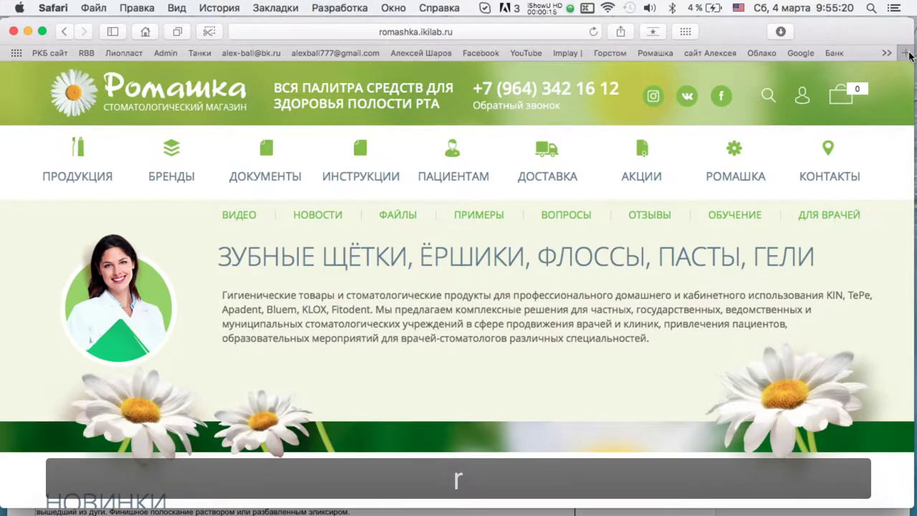
Load the Romashka Administration Panel in a new browser tab.
left_click(905, 52)
type("ro")
key("Right")
type("a")
key("Return")
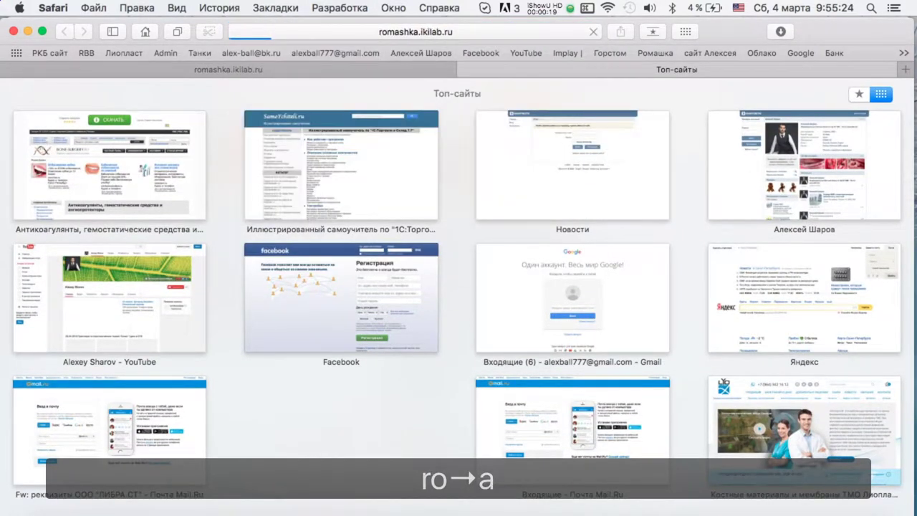
Browse the shop home page and its Гигиена+, Профилактическая программа and Профессиональные программы ухода tabs.
left_click(252, 66)
scroll(429, 287, "down", 10)
scroll(286, 250, "up", 10)
scroll(450, 322, "down", 20)
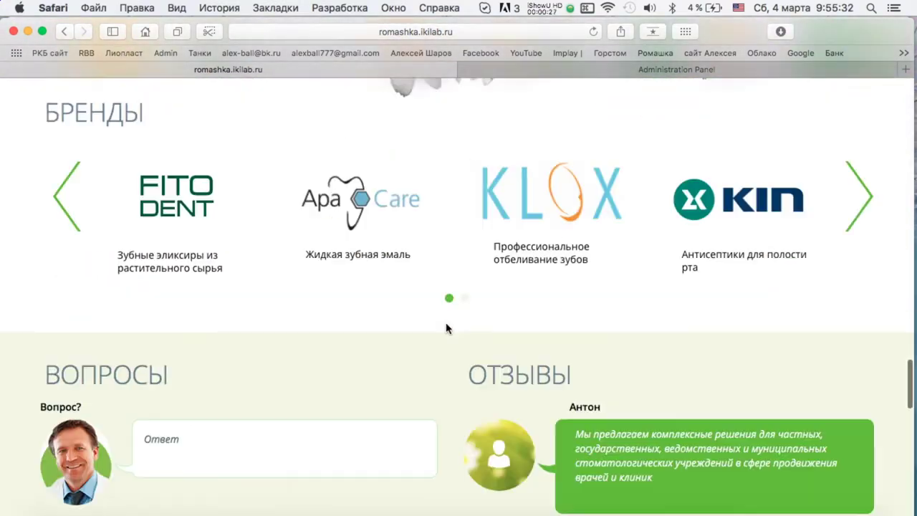
scroll(446, 328, "up", 20)
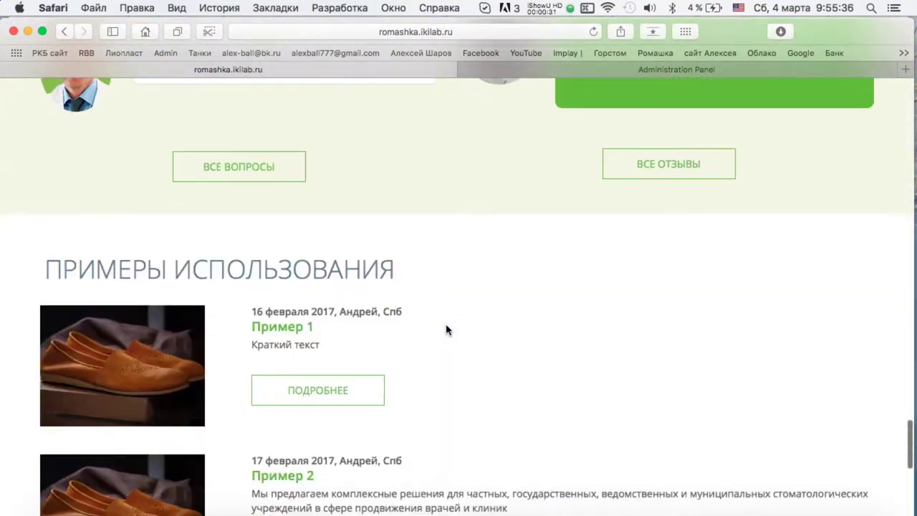
scroll(284, 150, "up", 4)
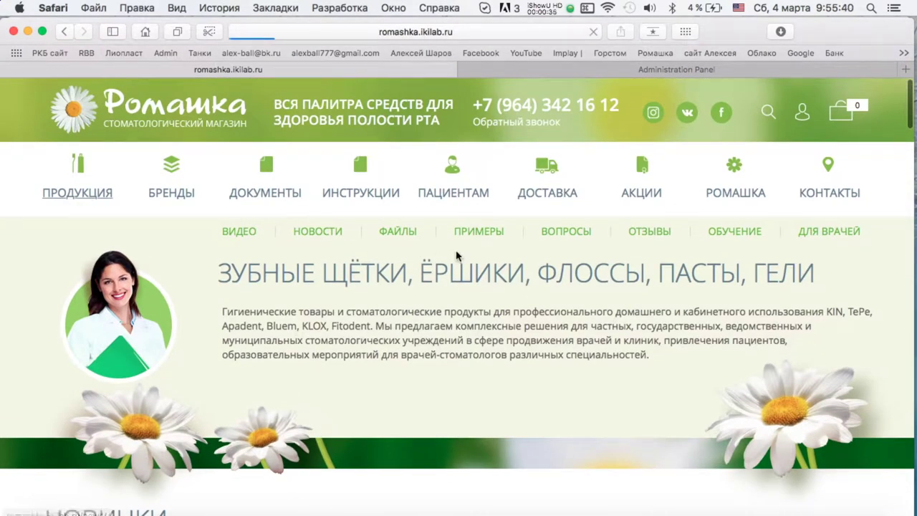
scroll(477, 188, "down", 15)
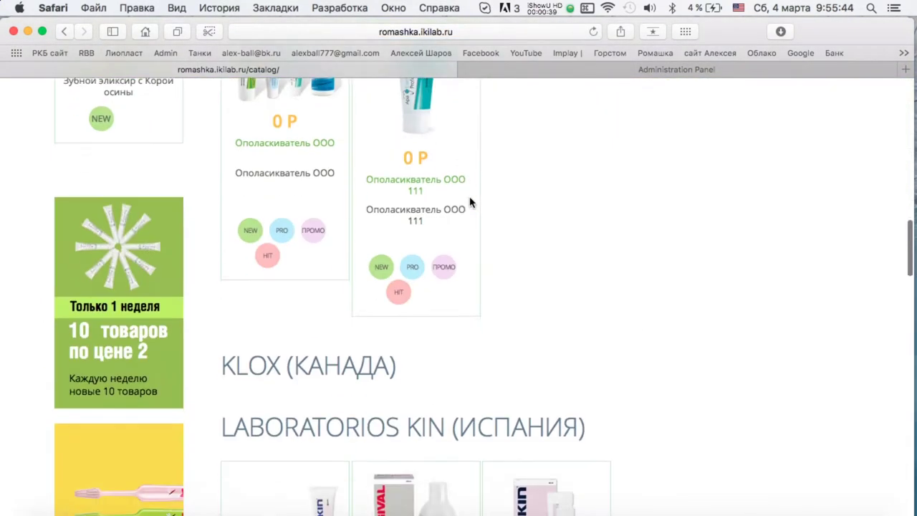
scroll(450, 233, "down", 10)
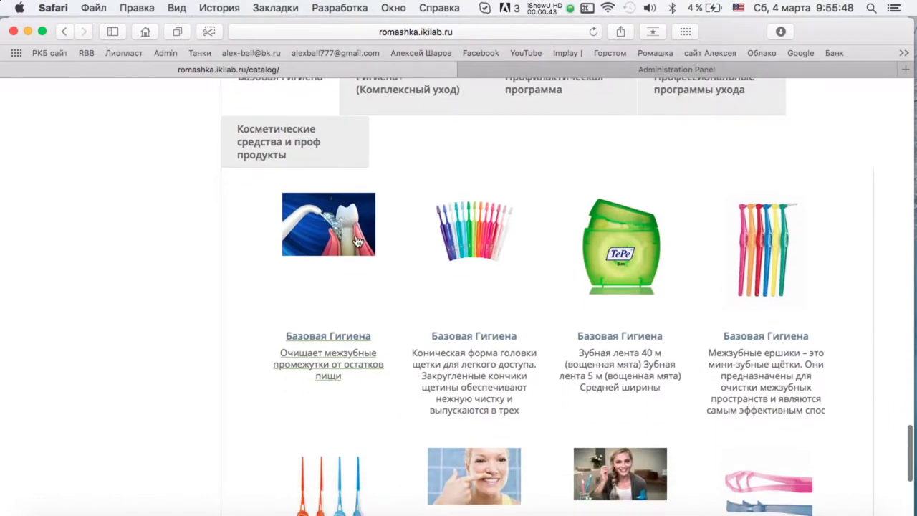
scroll(357, 241, "up", 5)
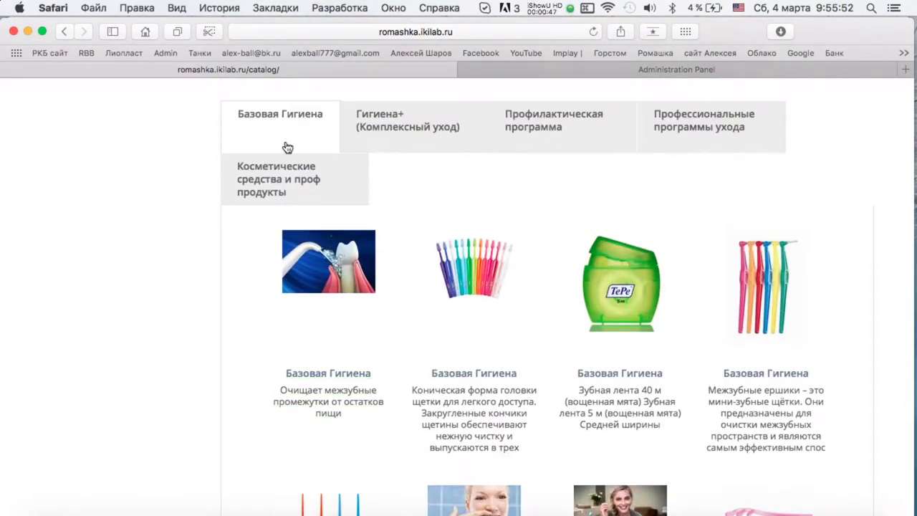
scroll(409, 229, "down", 5)
scroll(410, 223, "up", 6)
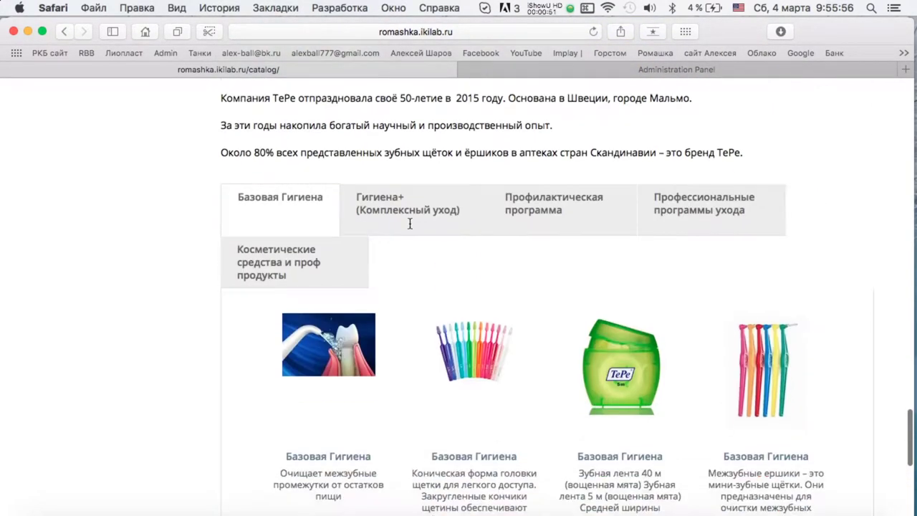
left_click(397, 213)
left_click(579, 209)
left_click(651, 211)
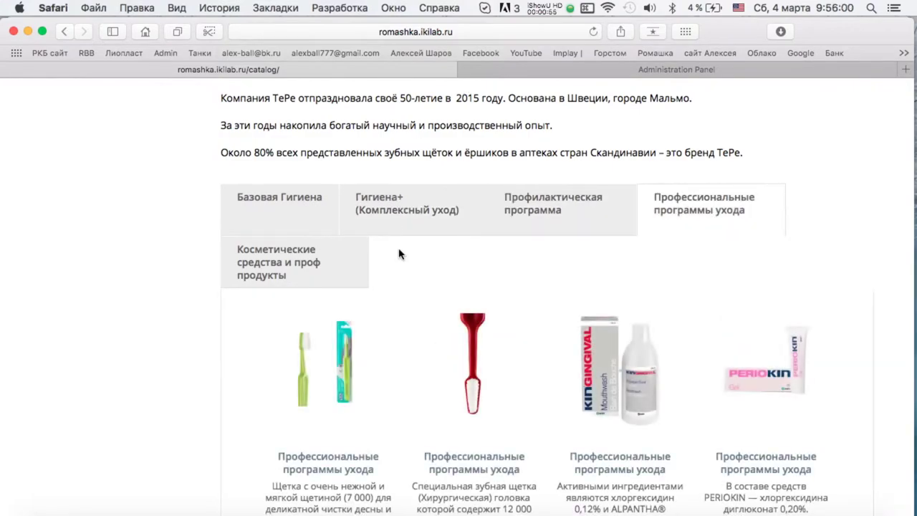
scroll(399, 252, "up", 5)
Open a product category page, then the Бренды page listing Фитодент and ApaCare.
left_click(399, 248)
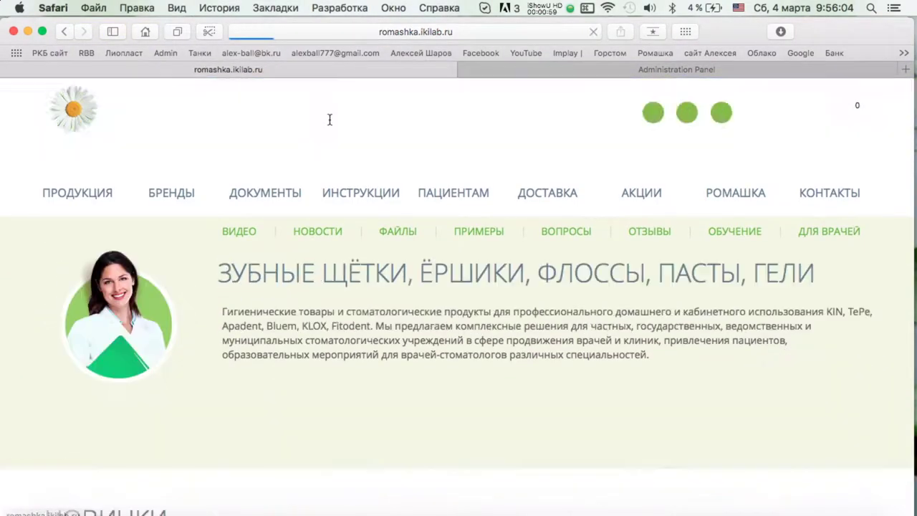
scroll(364, 212, "down", 20)
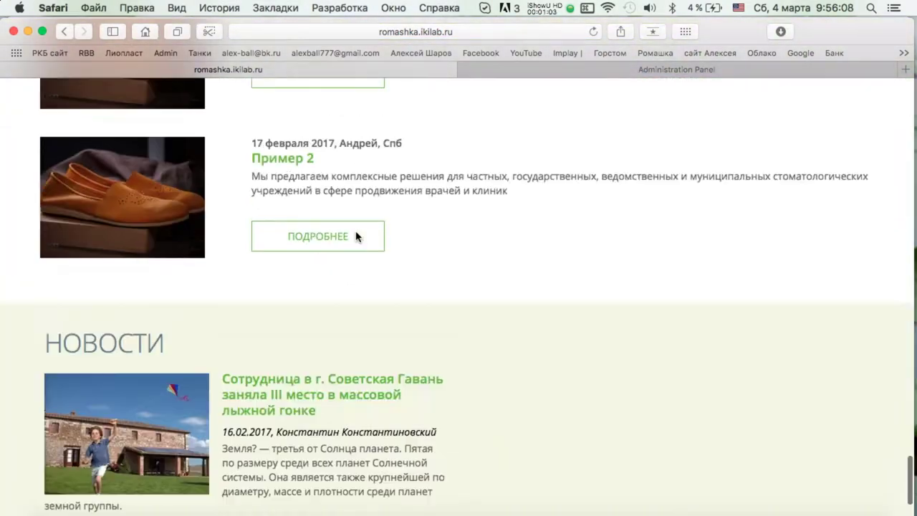
scroll(356, 233, "up", 20)
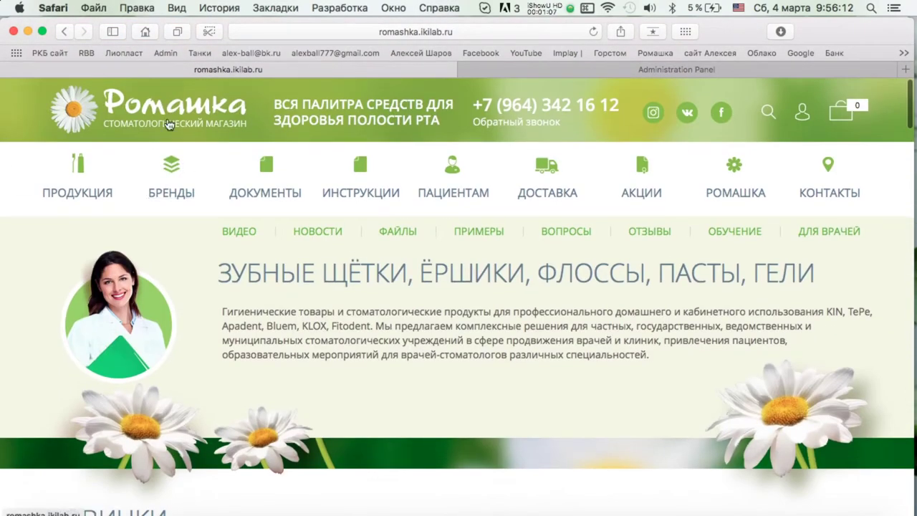
left_click(183, 193)
scroll(520, 219, "down", 10)
scroll(521, 220, "up", 10)
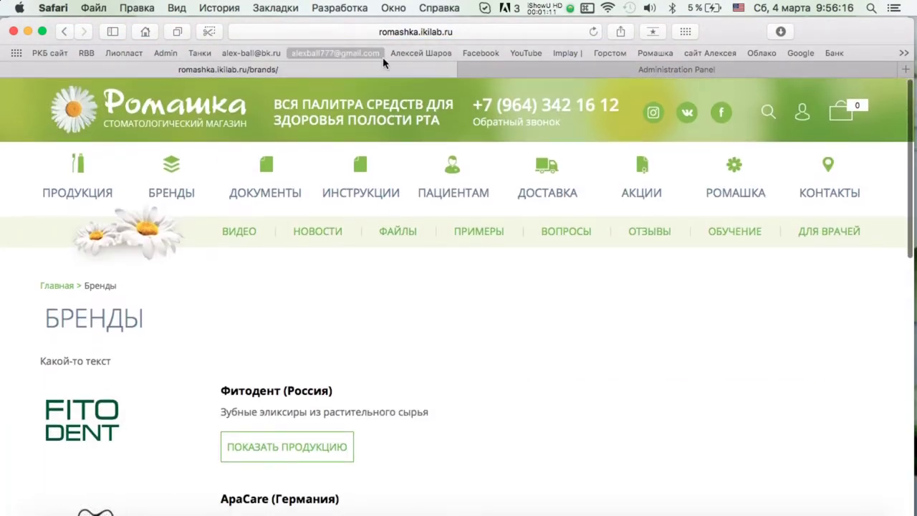
key("ctrl+Up")
left_click(604, 352)
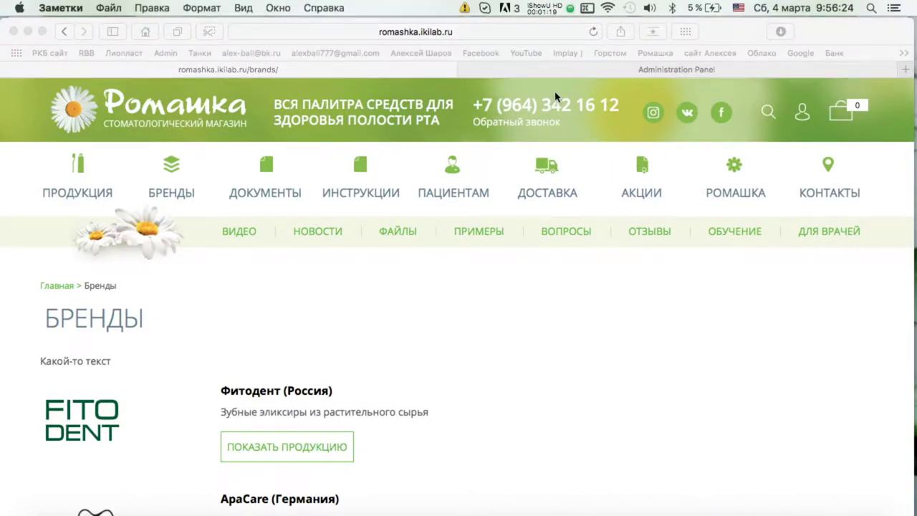
Add item 18 'Схему применения на каждую страницу: базовая, гигиена+, профессиональные, лечение, косметика' and close Notes.
left_click(782, 358)
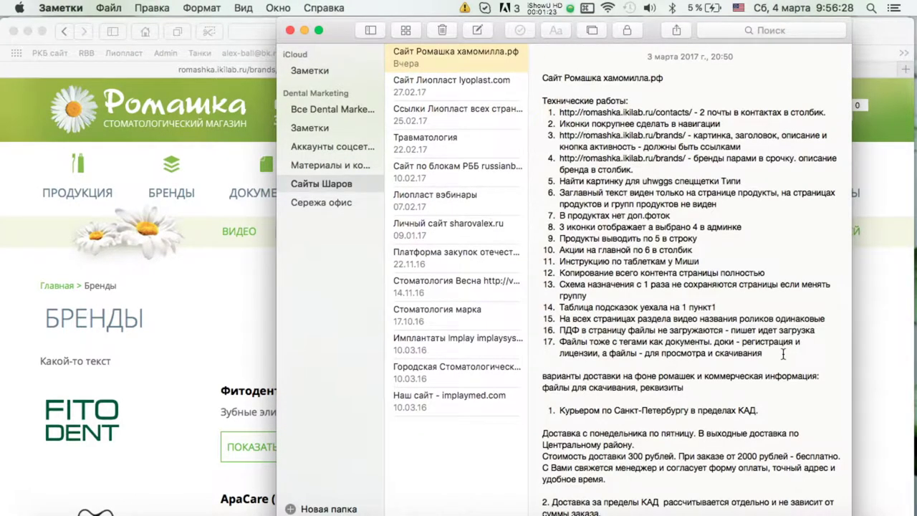
key("Return")
type("C[t")
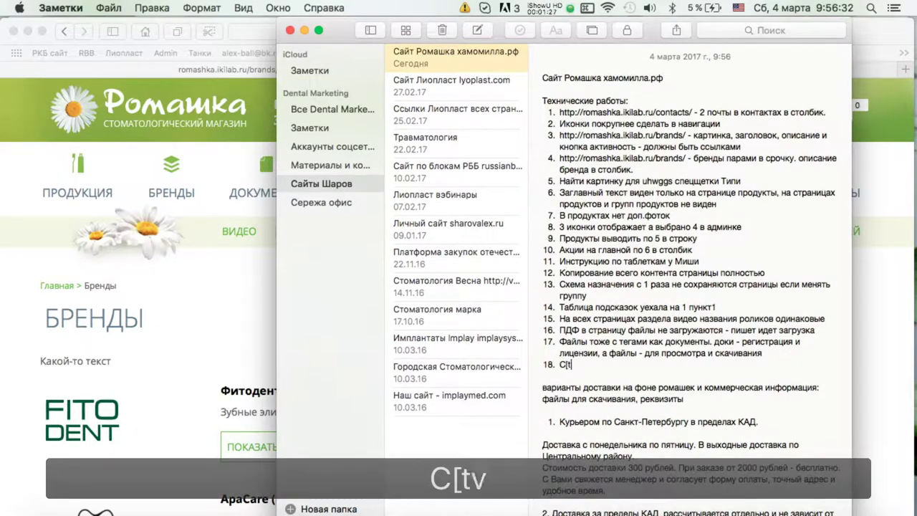
type("му применения на каждую страницу")
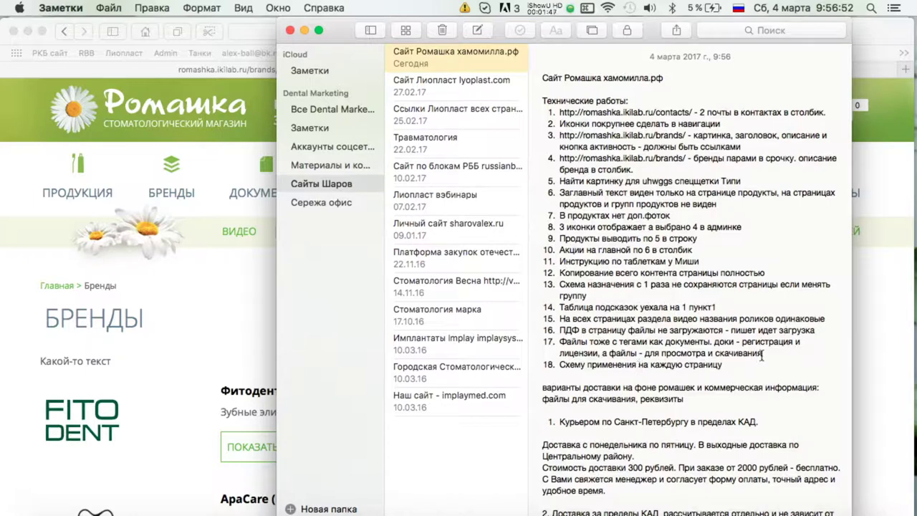
type(": базовая, гигиена+, профессиональные, лечение, косметика")
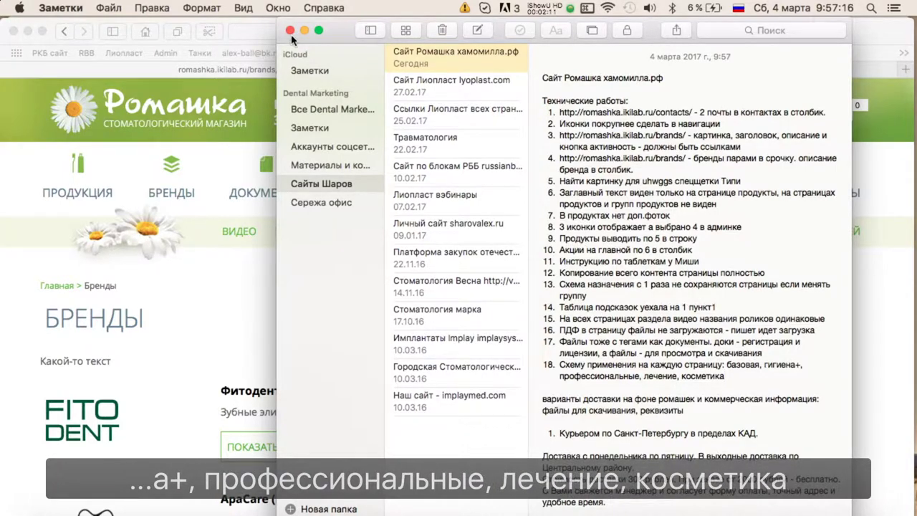
left_click(289, 30)
left_click(331, 140)
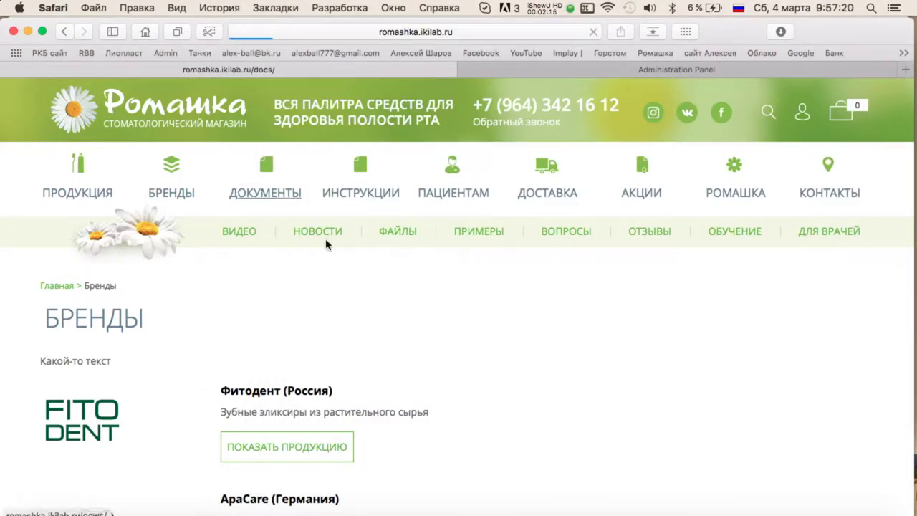
Open the site's Файлы section, view the Файлы 1 article, and test its PDF link.
scroll(326, 243, "down", 3)
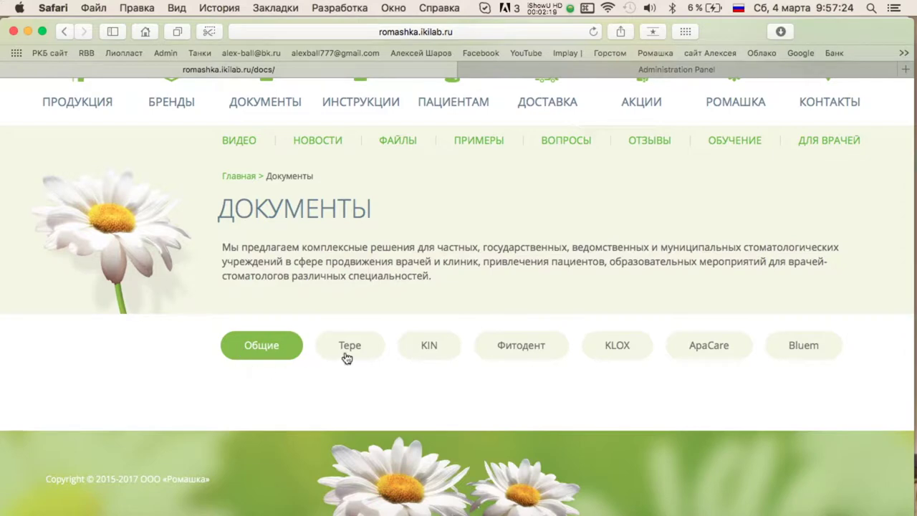
left_click(397, 140)
scroll(563, 284, "down", 4)
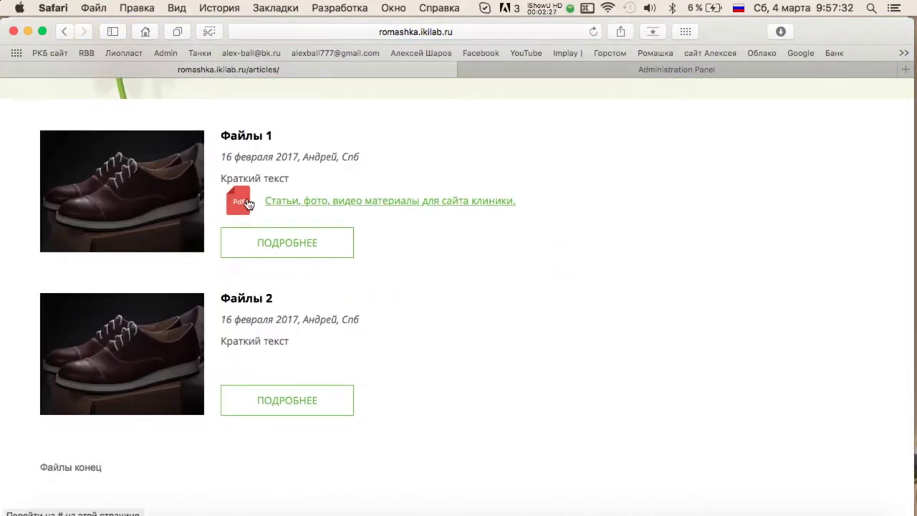
left_click(287, 242)
scroll(397, 244, "down", 2)
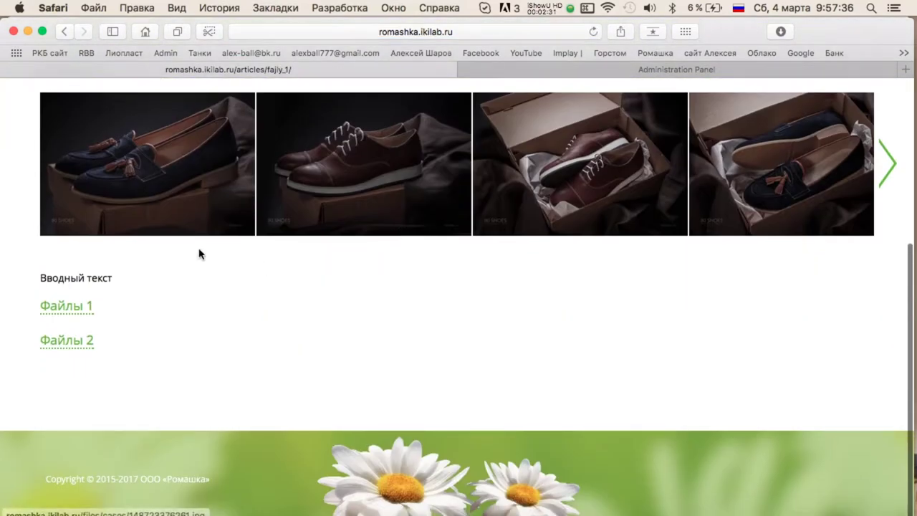
scroll(198, 251, "up", 4)
left_click(104, 188)
scroll(459, 301, "down", 5)
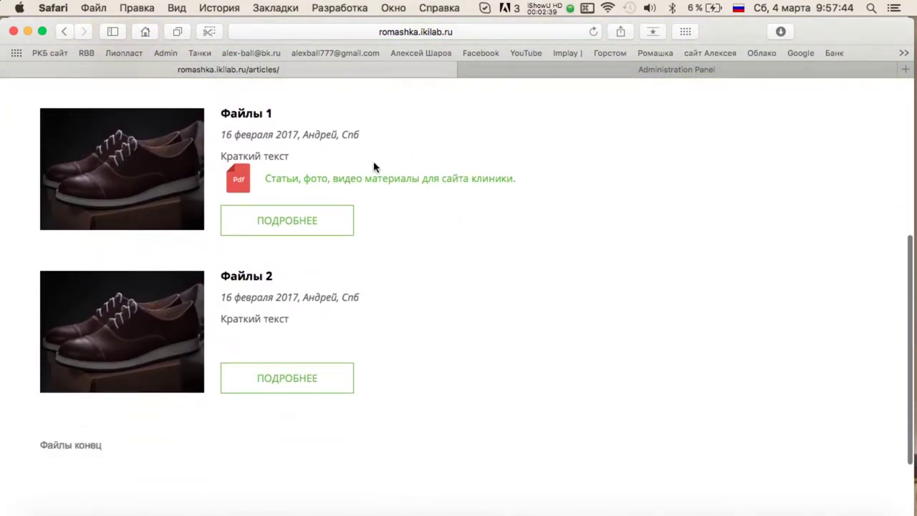
left_click(418, 185)
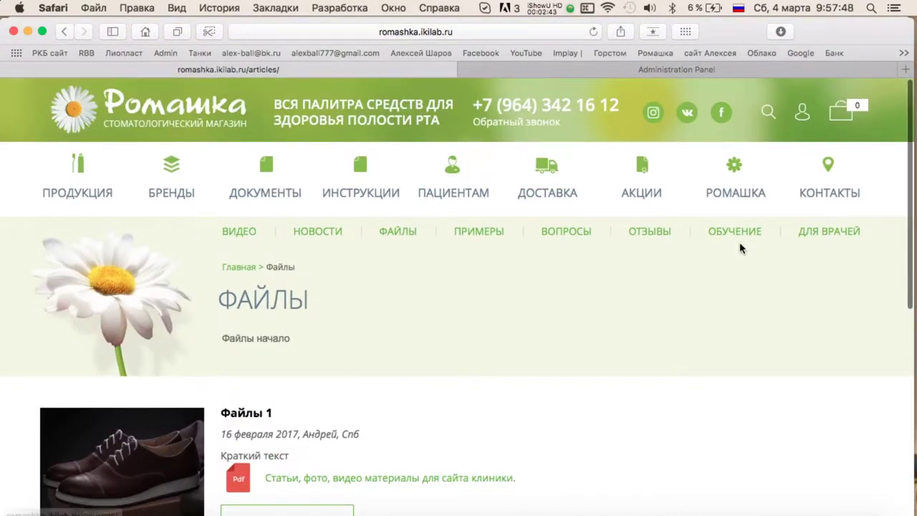
Revisit the Документы and Файлы pages, then bring the Notes task list back.
left_click(252, 197)
scroll(438, 260, "down", 3)
scroll(401, 237, "up", 2)
left_click(392, 212)
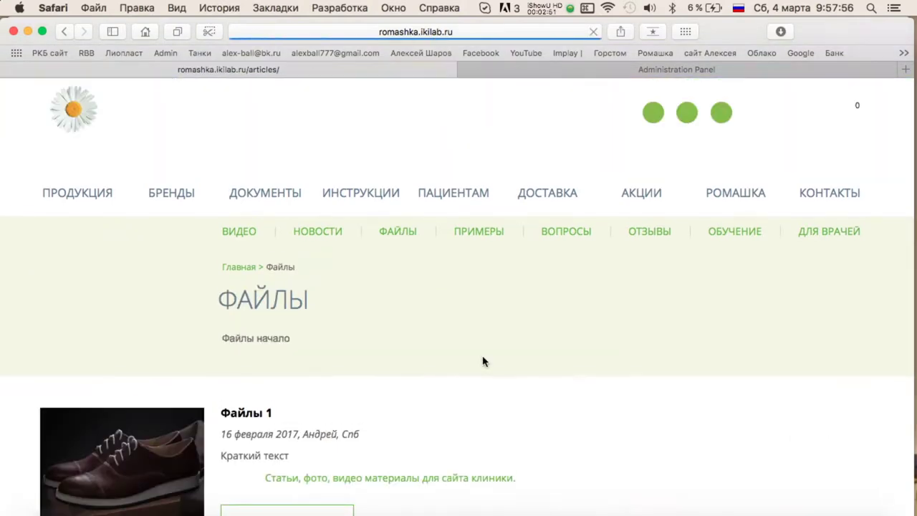
scroll(444, 298, "down", 5)
key("ctrl+Up")
key("Escape")
Append '. Документы с файлами перепутаны. Документы - одна страница' to note item 17.
key("super+Tab")
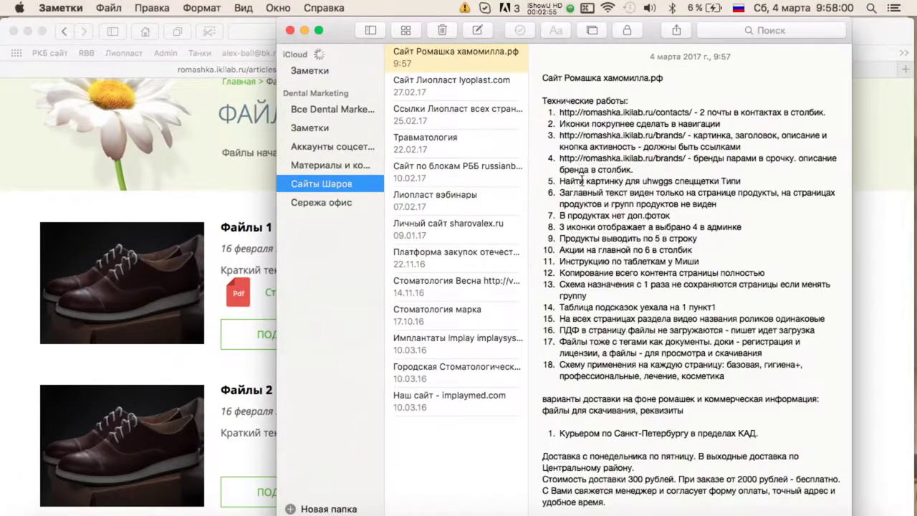
type(". Документы с")
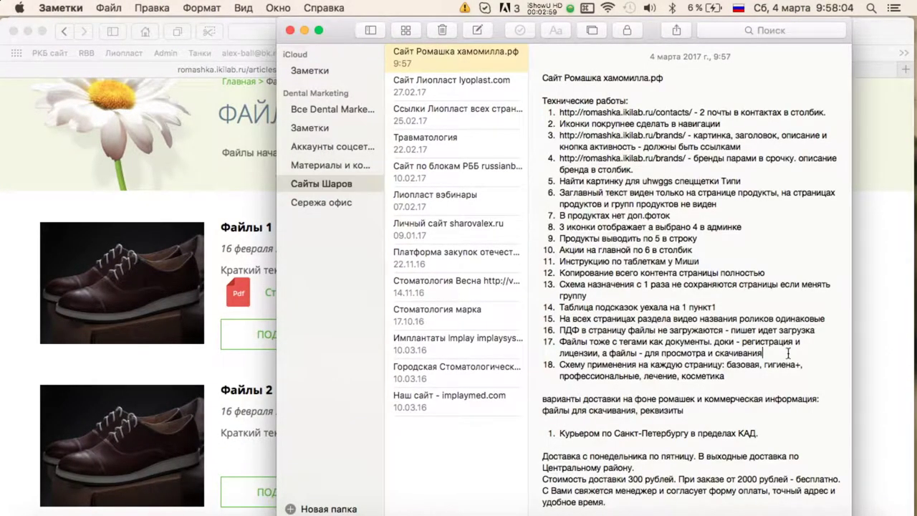
type(" файлами перепутаны")
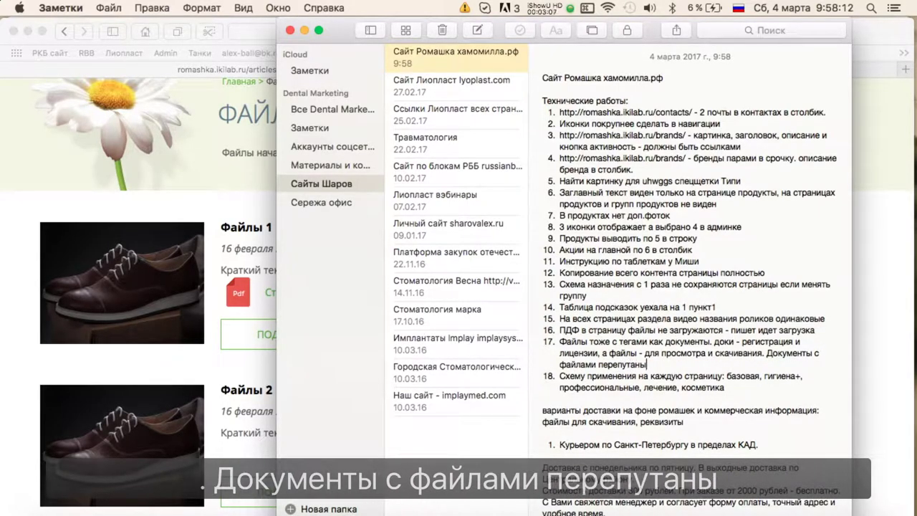
type(". ")
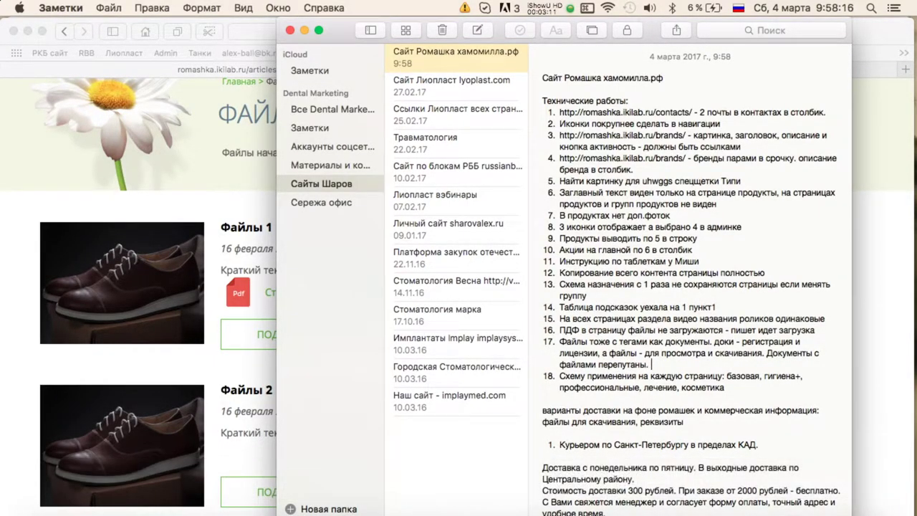
type("Документы - одна страница")
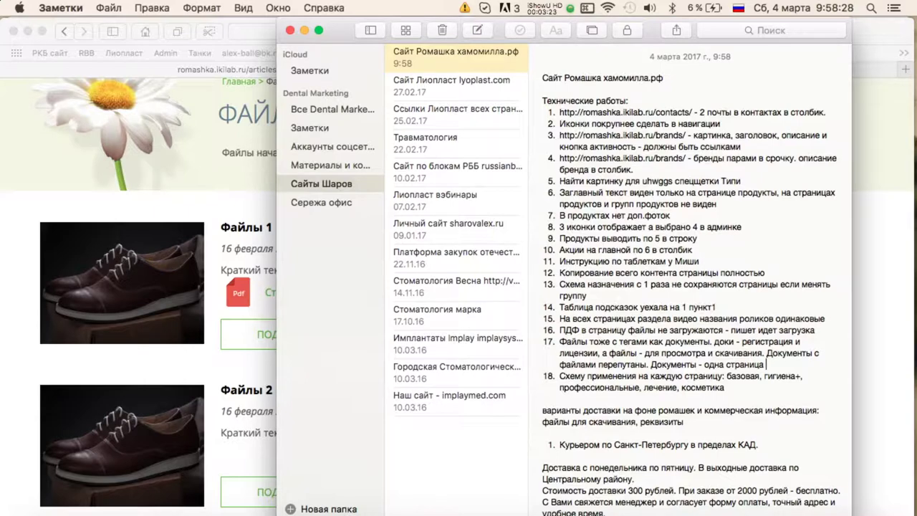
Compare the public Документы page with the admin Документы list of seven sections, Общие to Bluem.
left_click(223, 221)
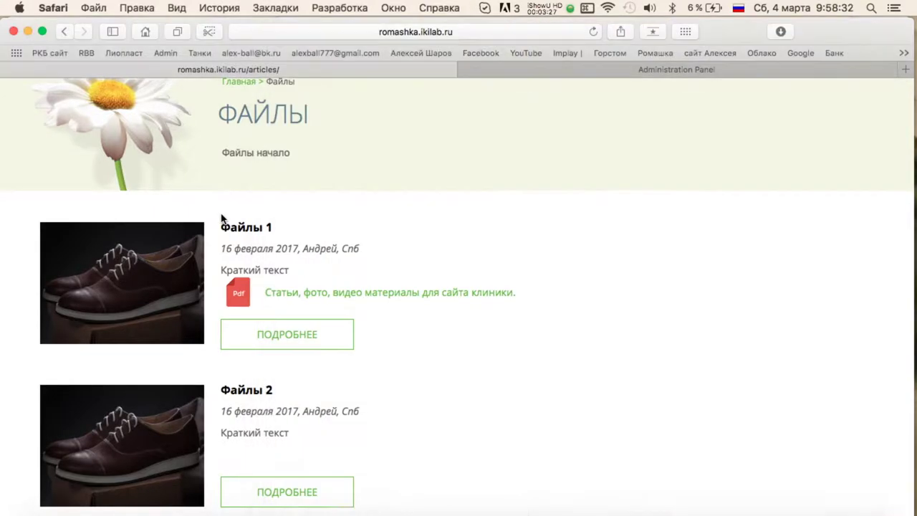
scroll(352, 265, "up", 5)
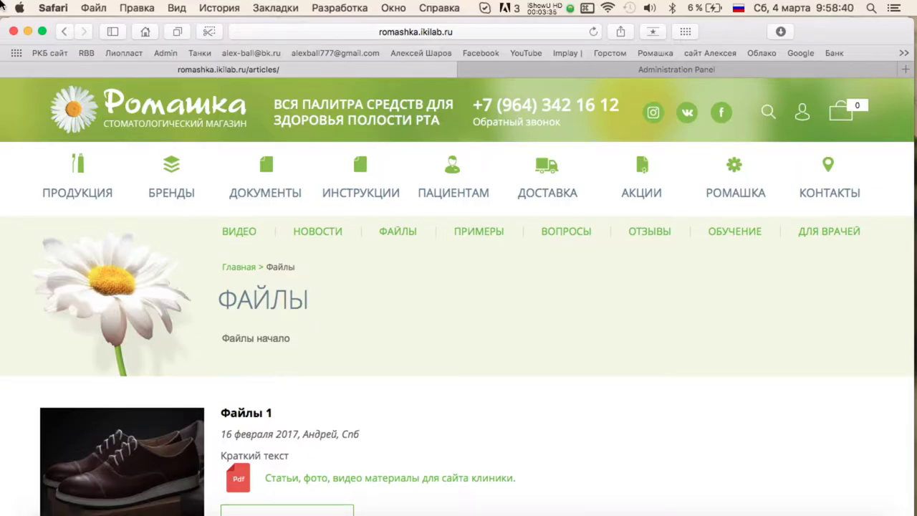
key("ctrl+Up")
left_click(769, 276)
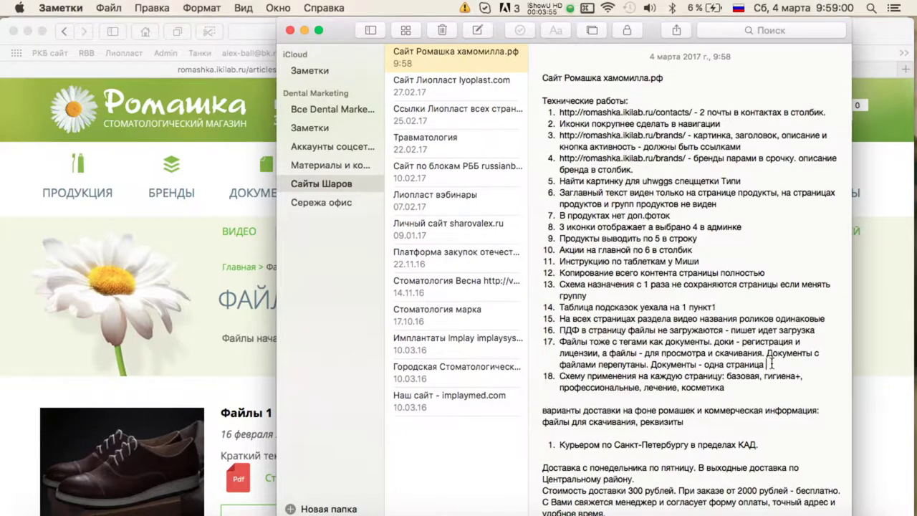
left_click(265, 203)
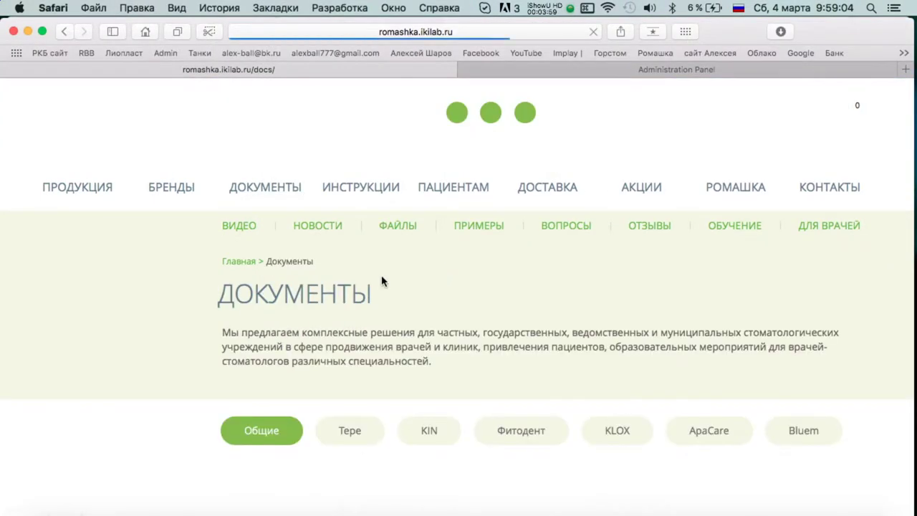
scroll(435, 343, "down", 2)
scroll(375, 376, "up", 1)
scroll(320, 339, "down", 1)
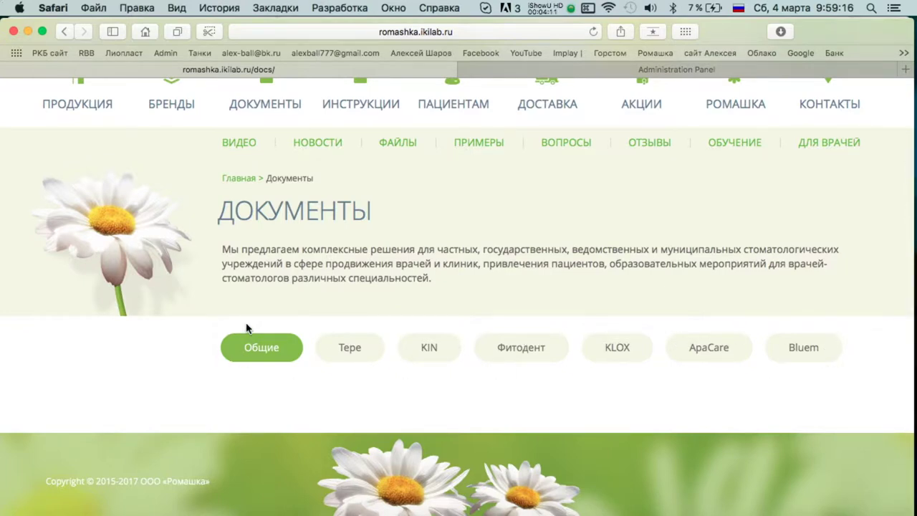
left_click(520, 70)
scroll(86, 323, "down", 5)
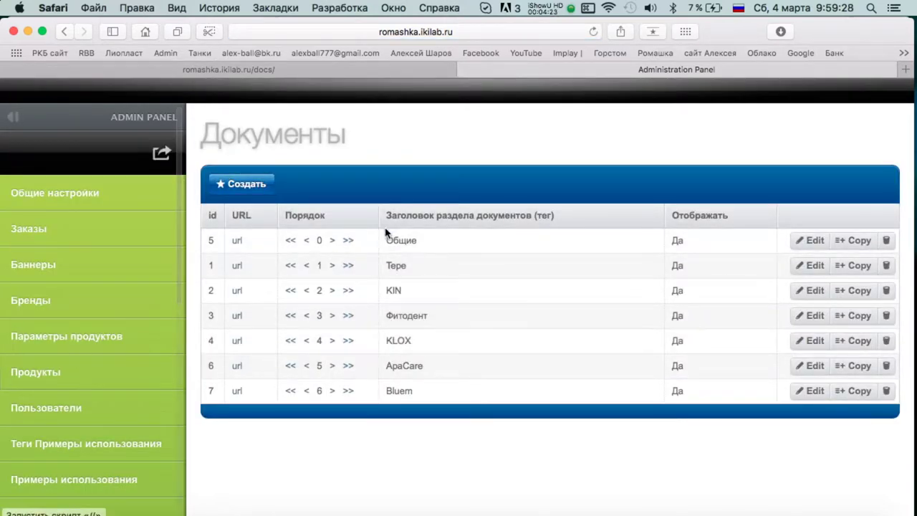
Open the admin Общие настройки page and scroll down to the Документы intro text fields.
left_click(57, 193)
scroll(430, 272, "down", 15)
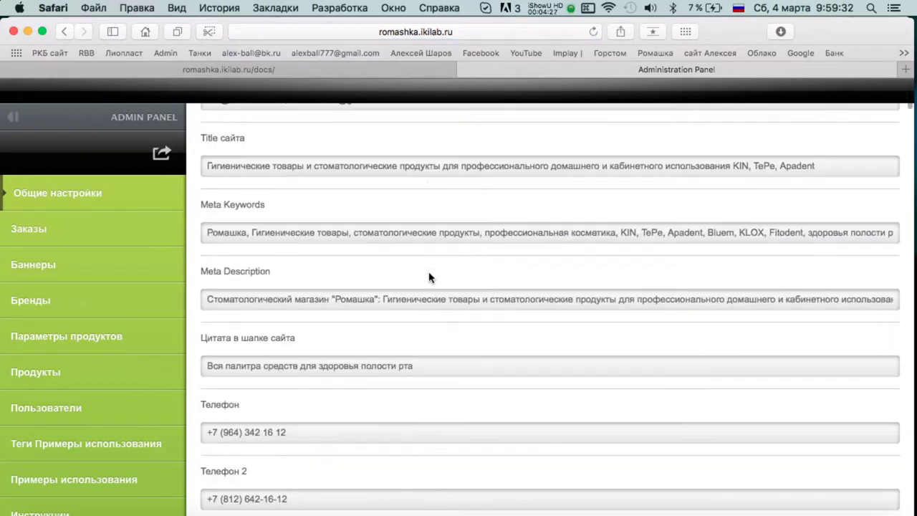
scroll(429, 272, "down", 8)
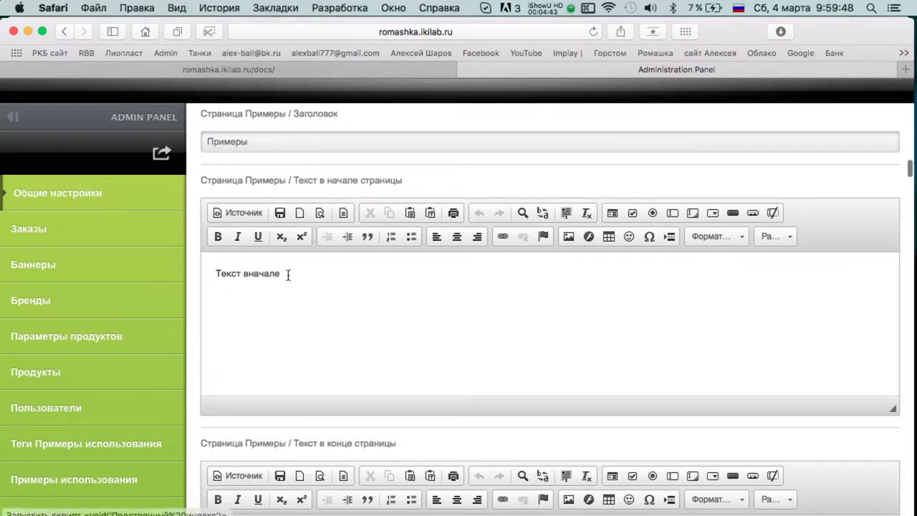
scroll(299, 278, "down", 4)
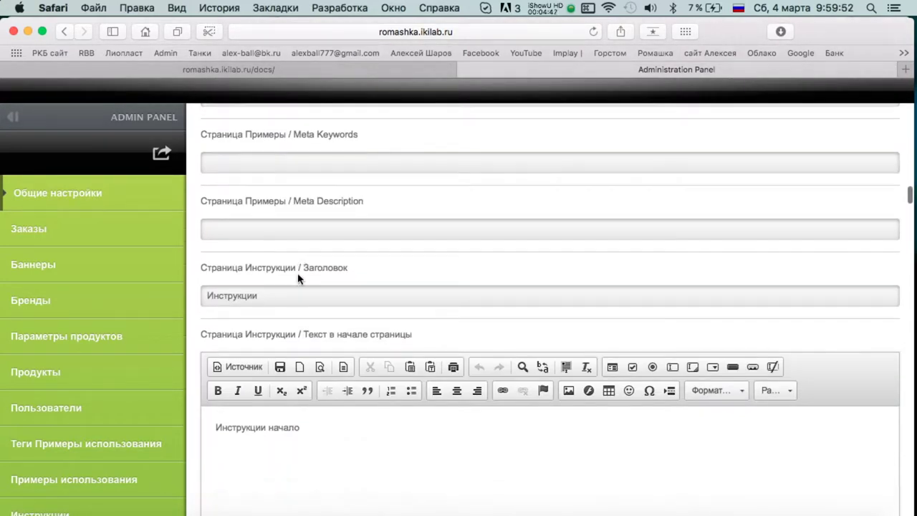
scroll(298, 279, "down", 11)
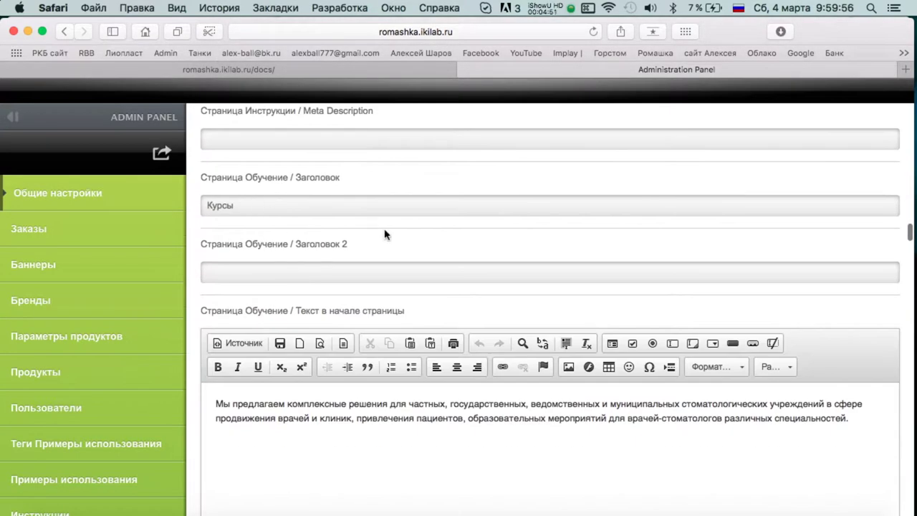
scroll(272, 200, "up", 1)
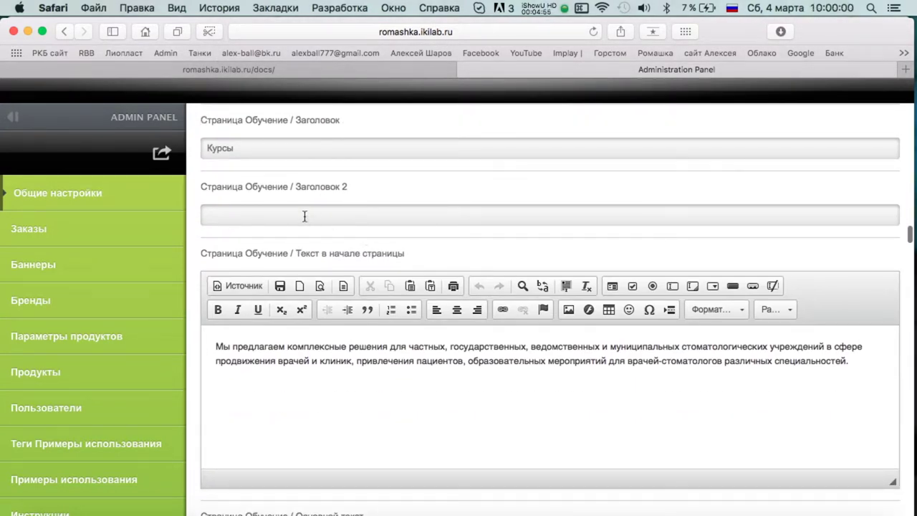
scroll(404, 256, "down", 15)
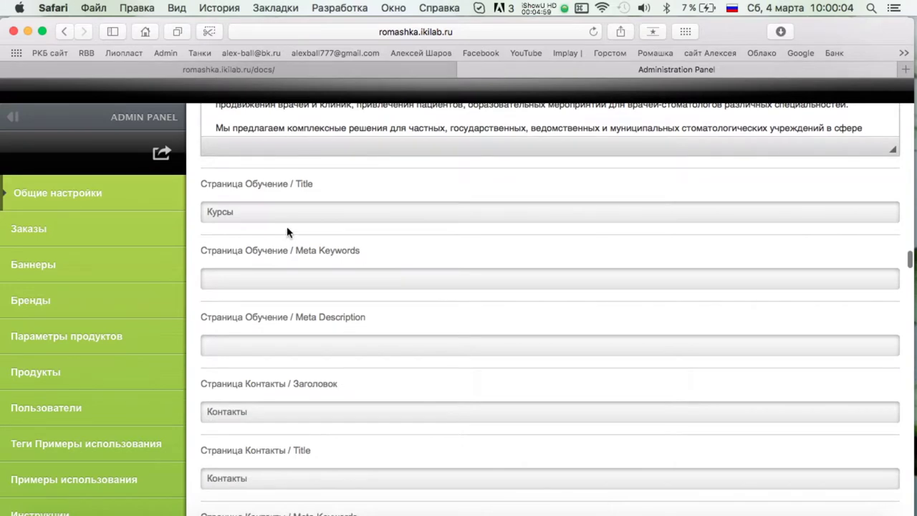
scroll(312, 219, "down", 20)
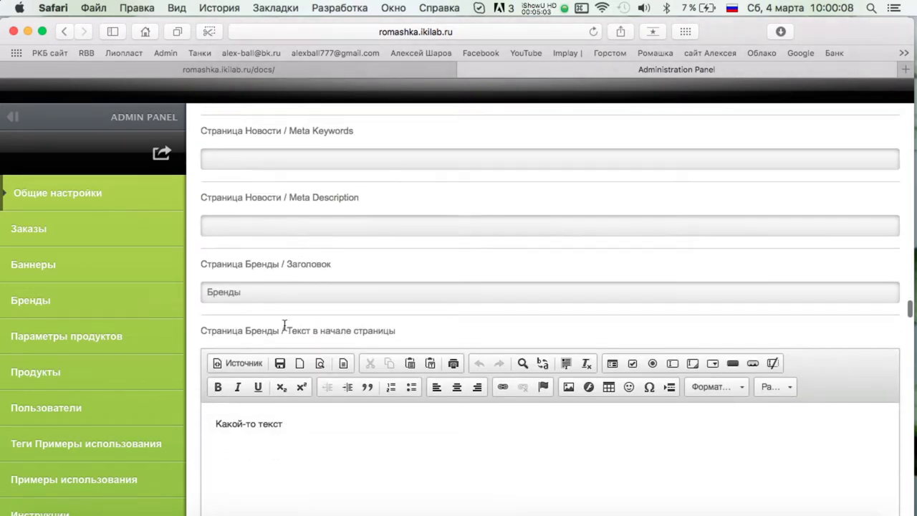
scroll(265, 368, "down", 20)
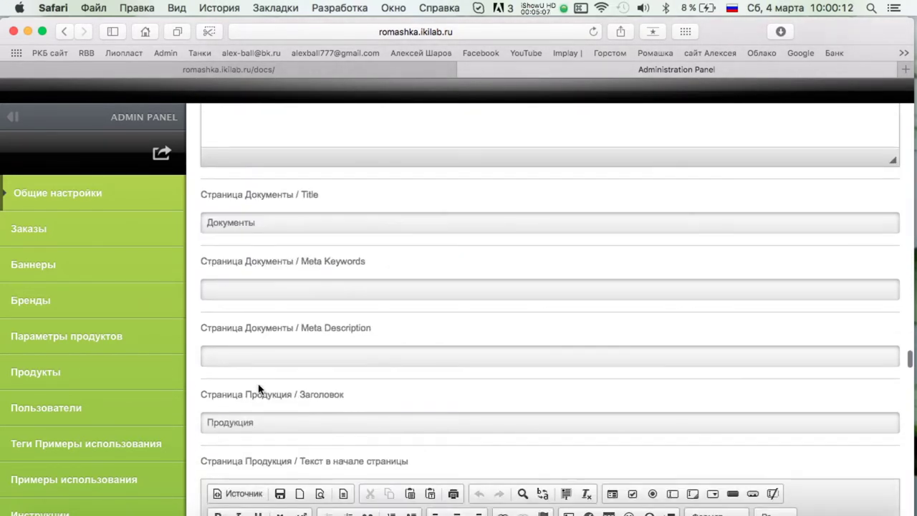
scroll(325, 308, "up", 8)
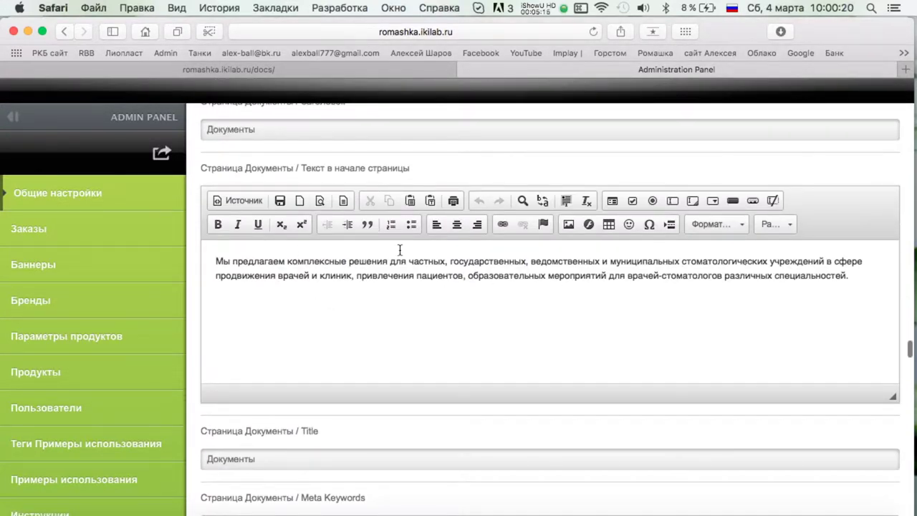
scroll(399, 249, "down", 6)
scroll(398, 252, "up", 11)
Extend note item 17: general settings lack document text fields and a gallery, inserting 'не'.
key("ctrl+Up")
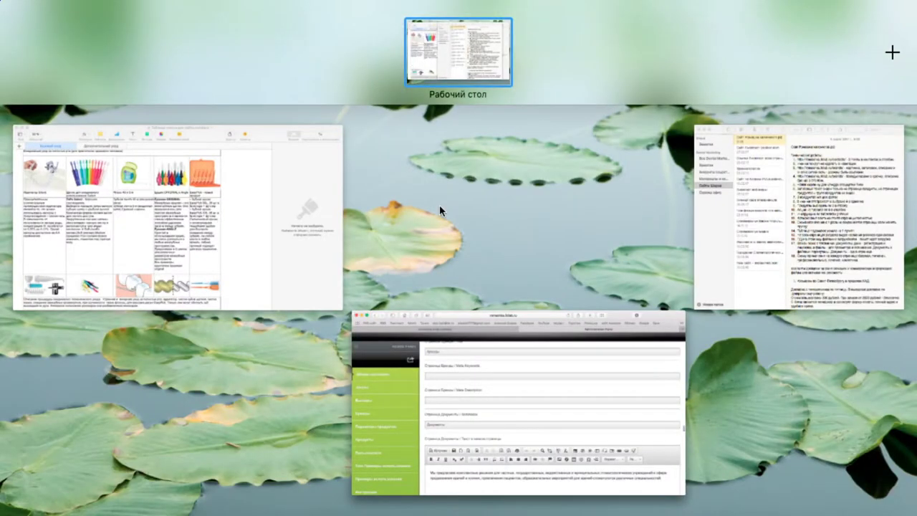
left_click(824, 211)
key("BackSpace")
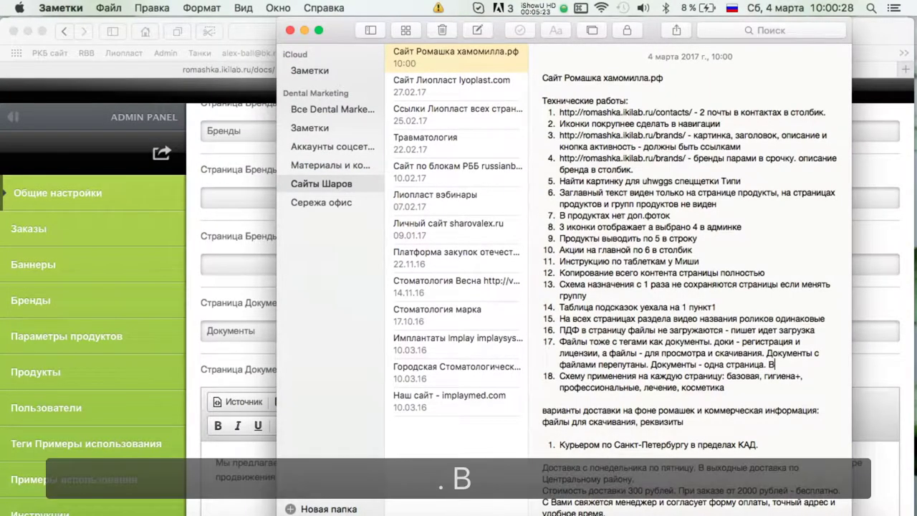
type(". В общих настройках документов нет 2 поля текста под")
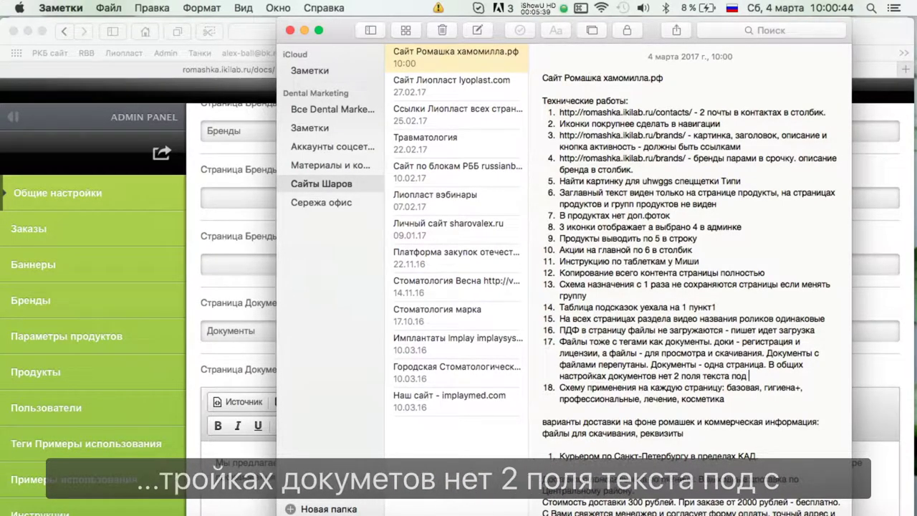
type("ентов.")
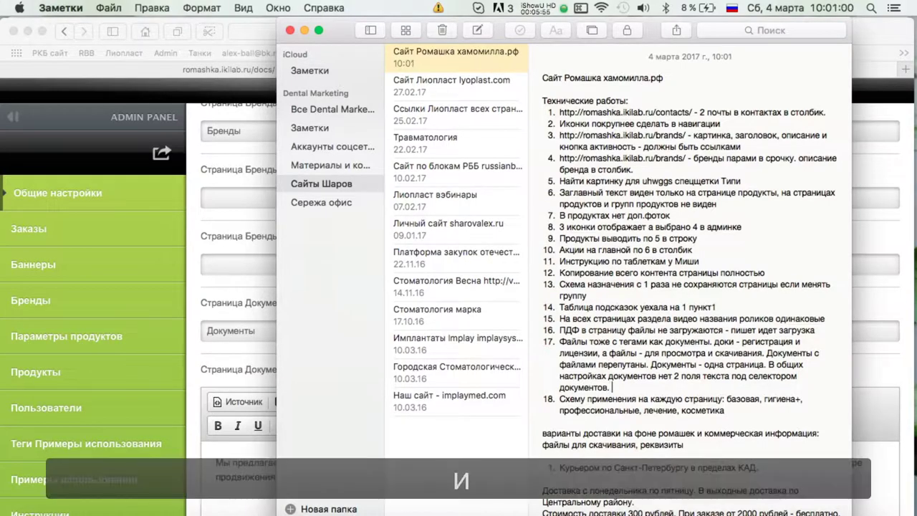
type("и галереи нет -")
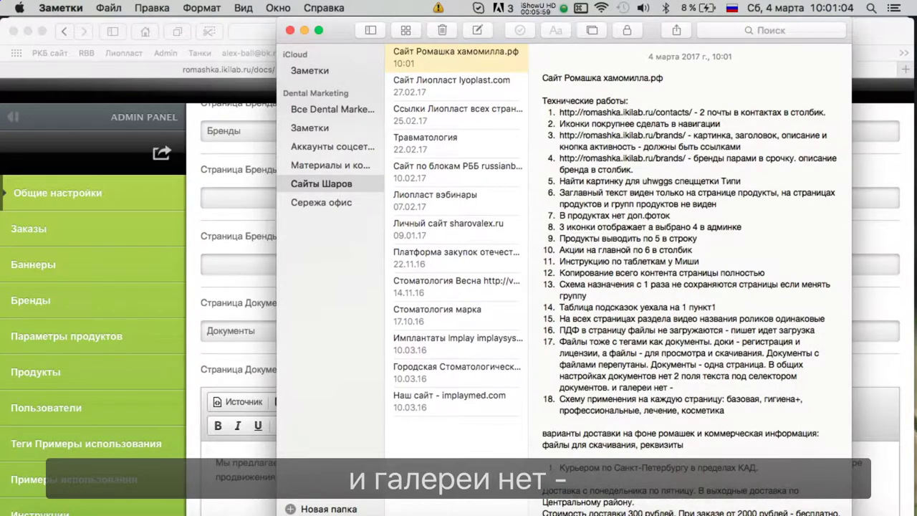
type(" выложить самые важные документы в ")
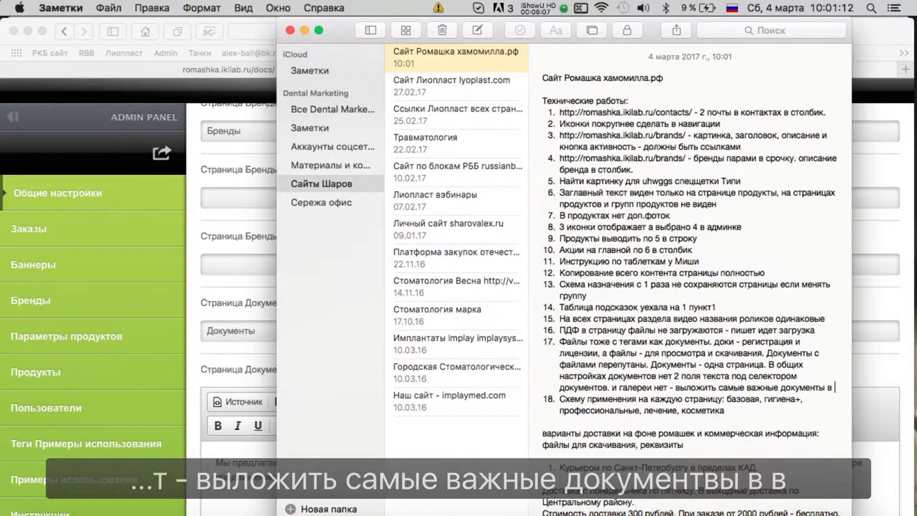
type("виде картинок.")
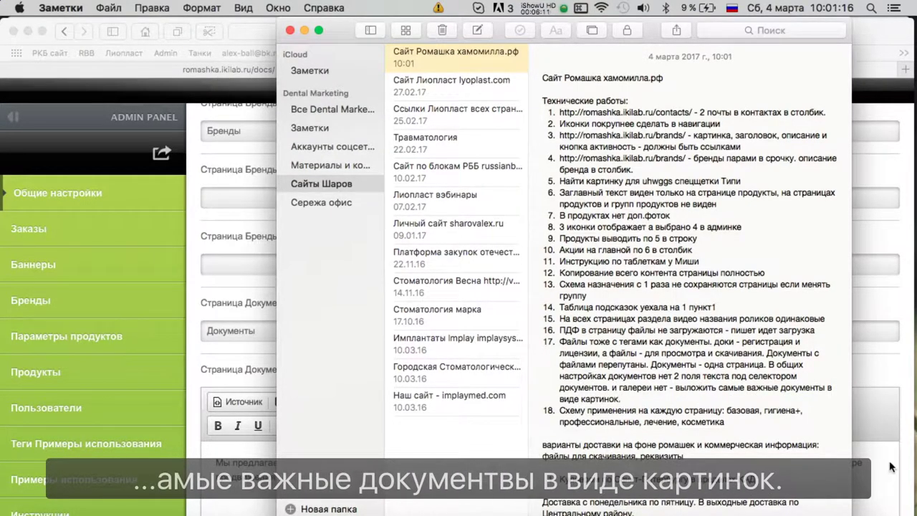
left_click(676, 388)
type("не")
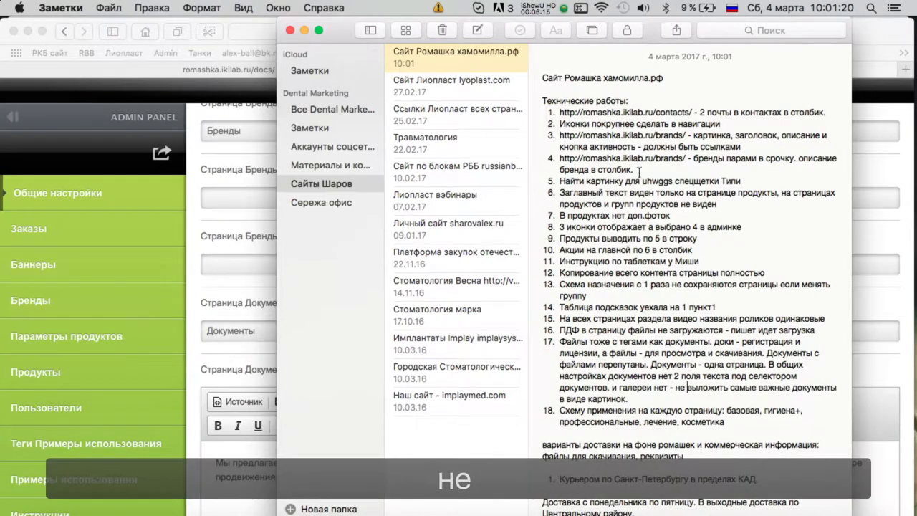
Return to Safari, open the admin Документы list, then reveal the desktop.
scroll(648, 174, "down", 1)
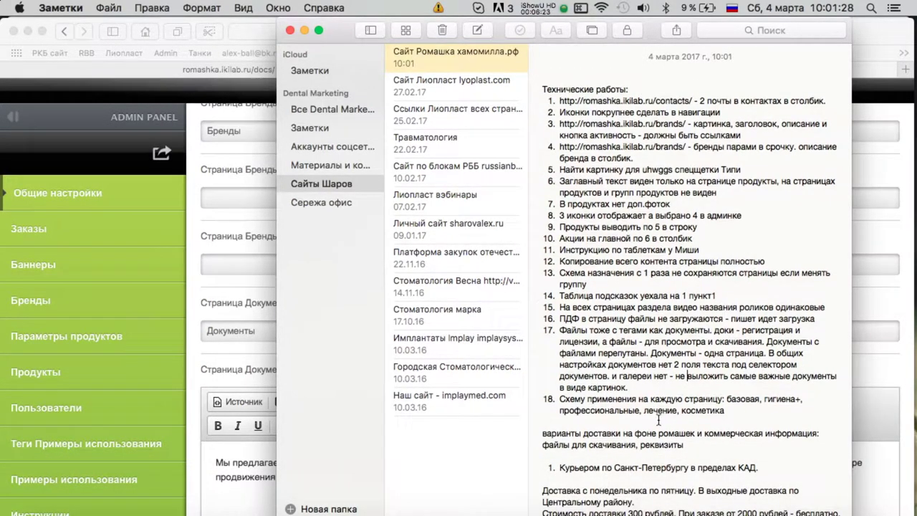
scroll(747, 424, "down", 5)
scroll(684, 287, "up", 5)
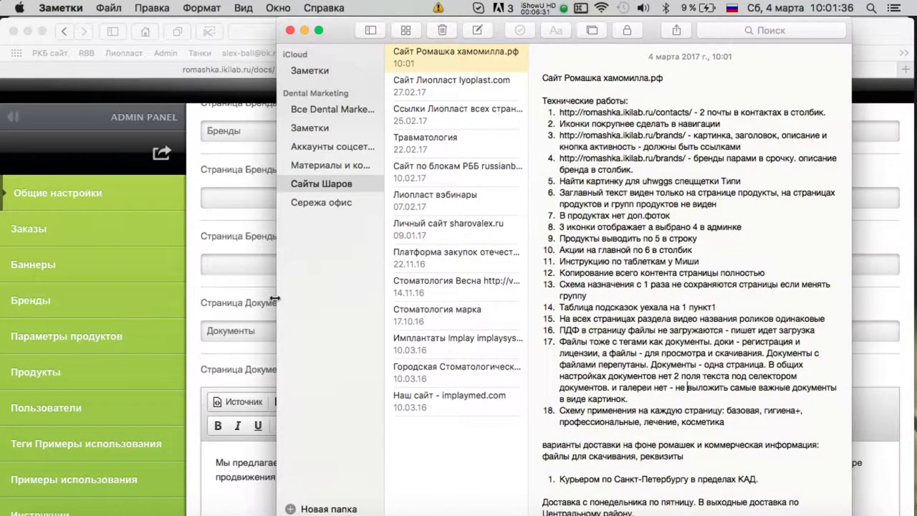
left_click(230, 289)
scroll(393, 323, "down", 10)
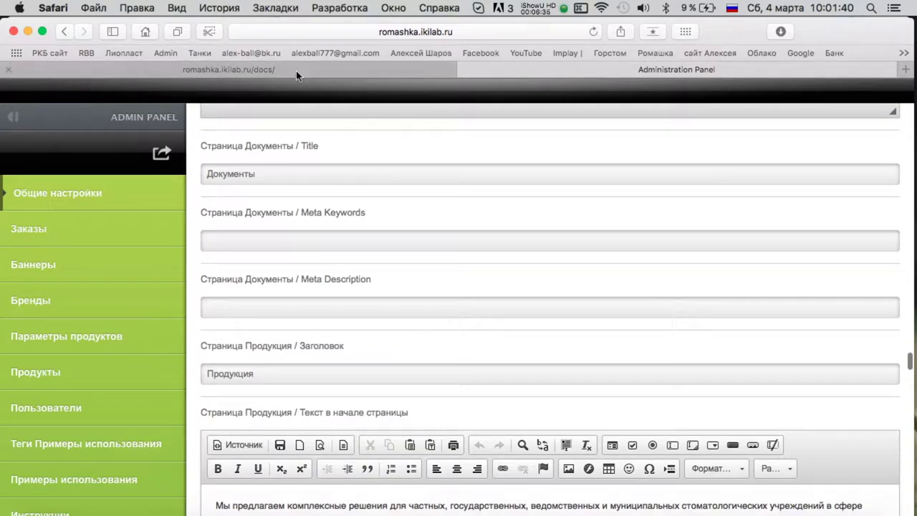
left_click(297, 75)
scroll(486, 232, "up", 3)
left_click(574, 71)
scroll(162, 308, "up", 4)
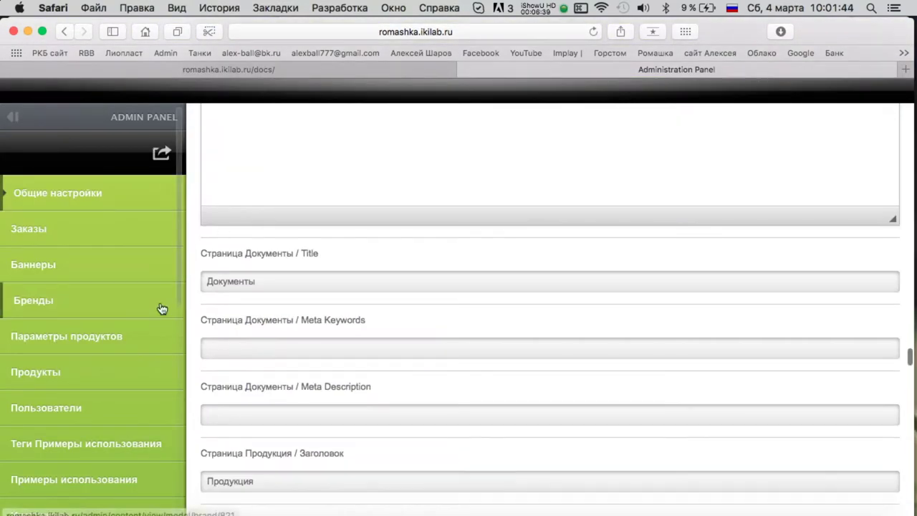
scroll(104, 354, "down", 10)
left_click(55, 265)
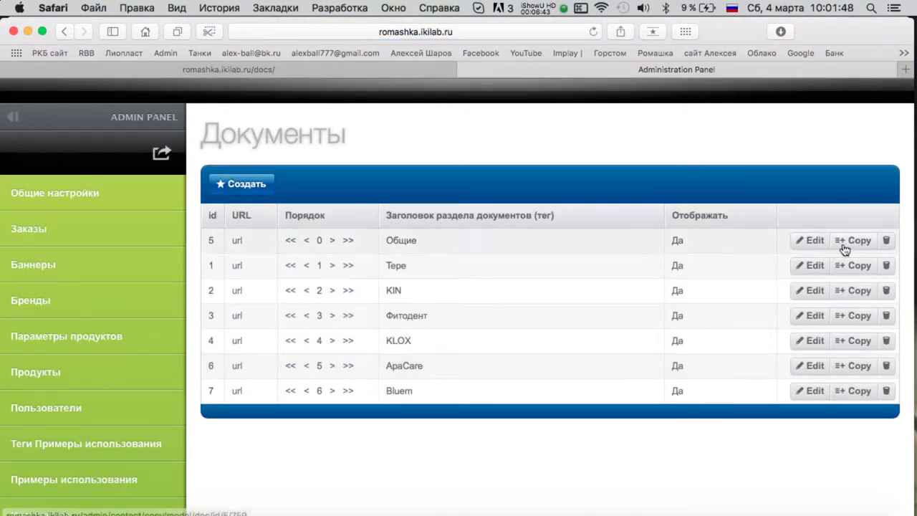
key("ctrl+Up")
key("F11")
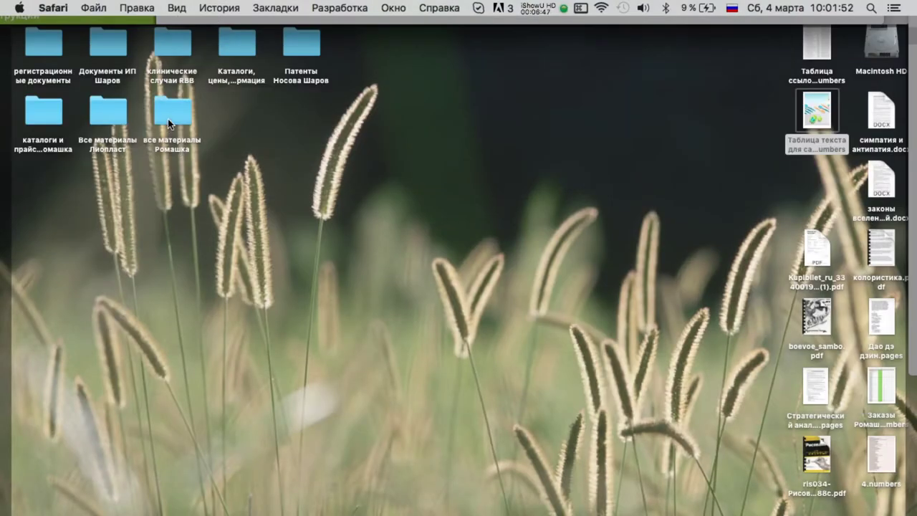
Open все материалы Ромашка › Видео ромашка and select the BlueM Oxygen For Health video.
double_click(169, 120)
left_click(507, 94)
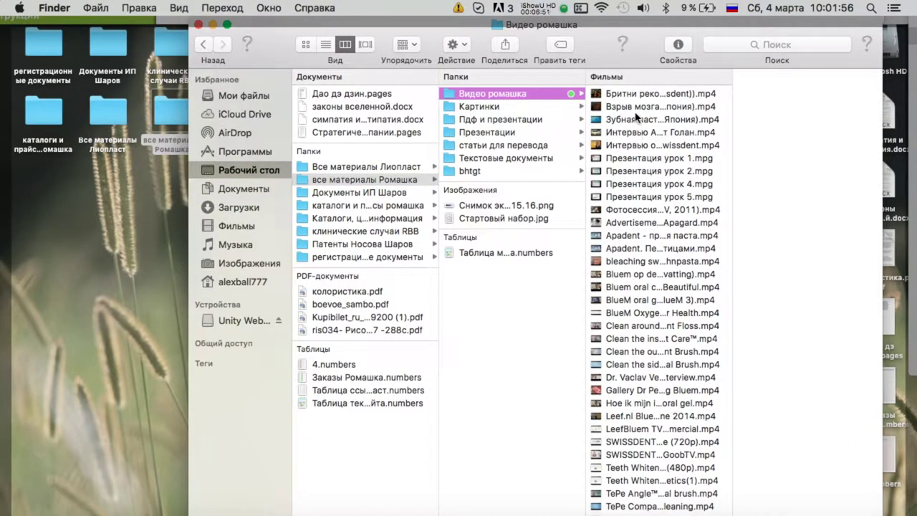
left_click(662, 99)
key("Down")
key("Down")
key("Down")
key("Down")
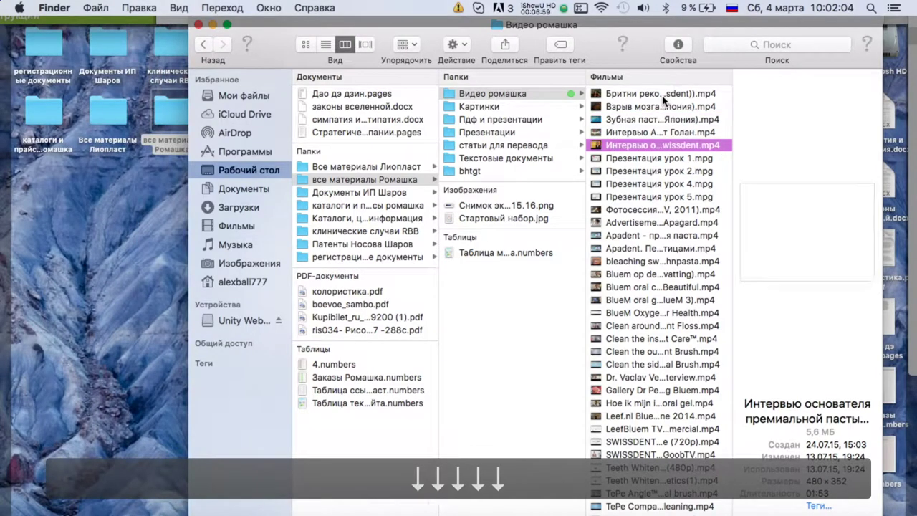
key("Down")
key("Down")
key("Down")
key("Down")
key("Down")
key("Down")
key("Down")
key("Down")
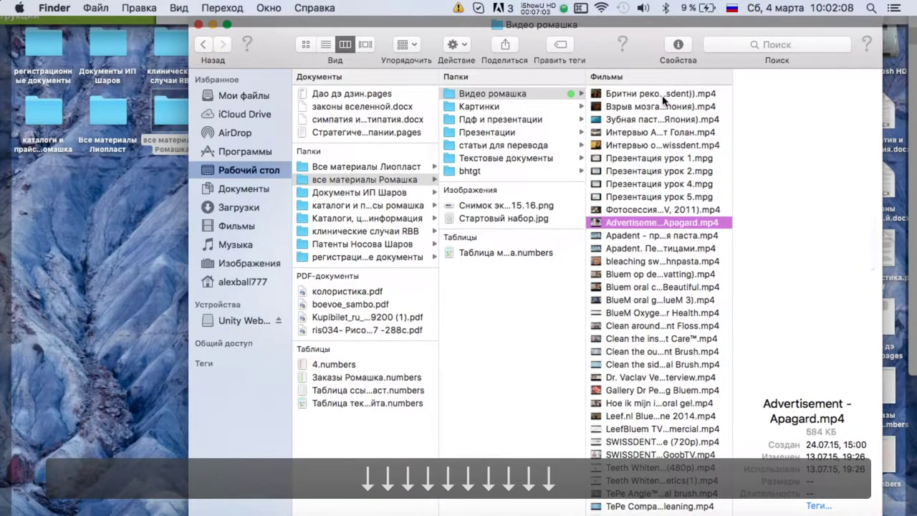
key("Down")
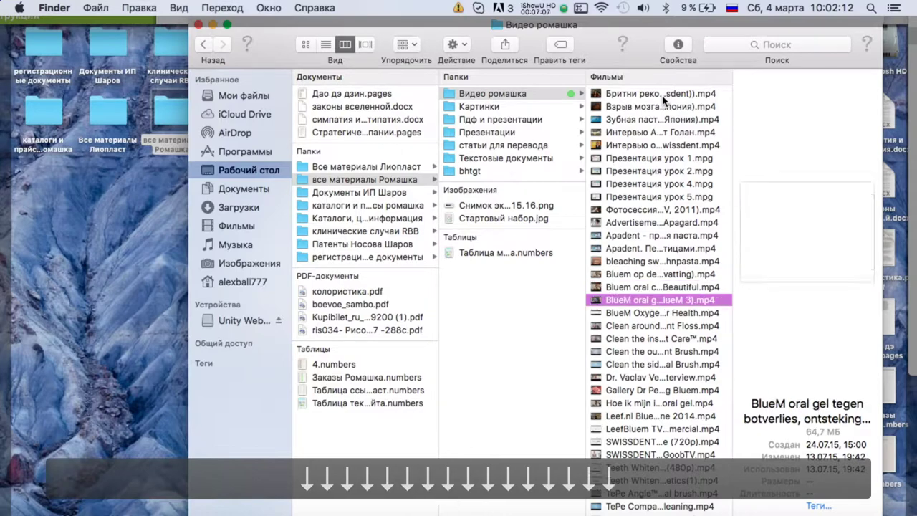
key("Down")
key("Down")
key("Down")
key("Up")
Preview the BlueM Oxygen For Health video to about 2:44 and tag it blue.
key("space")
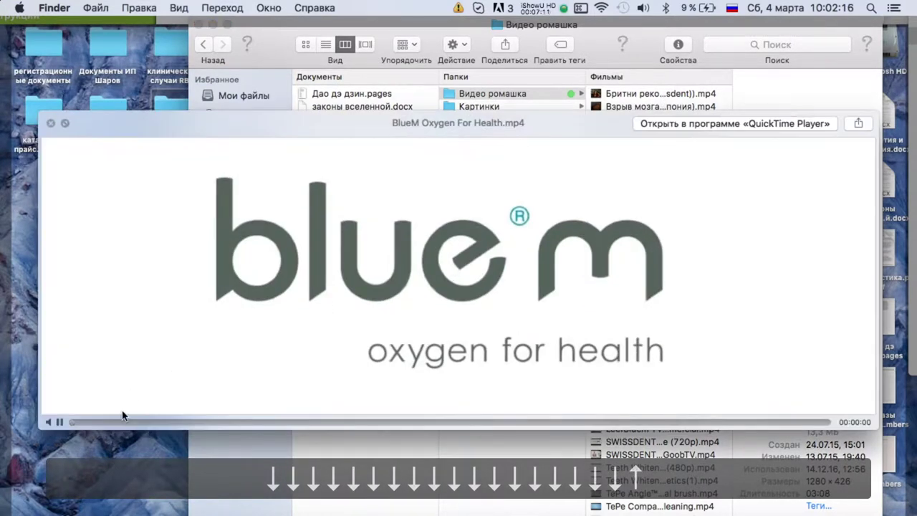
left_click(152, 423)
left_click_drag(311, 425, 734, 423)
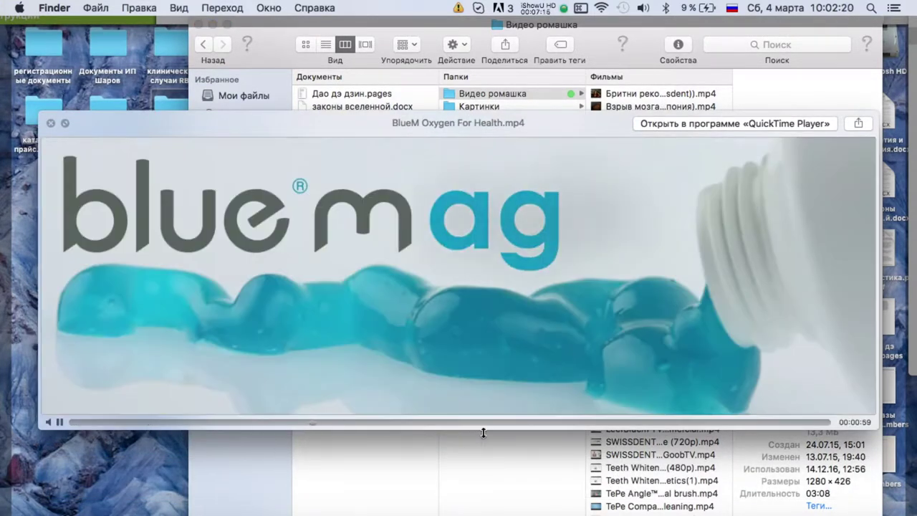
key("space")
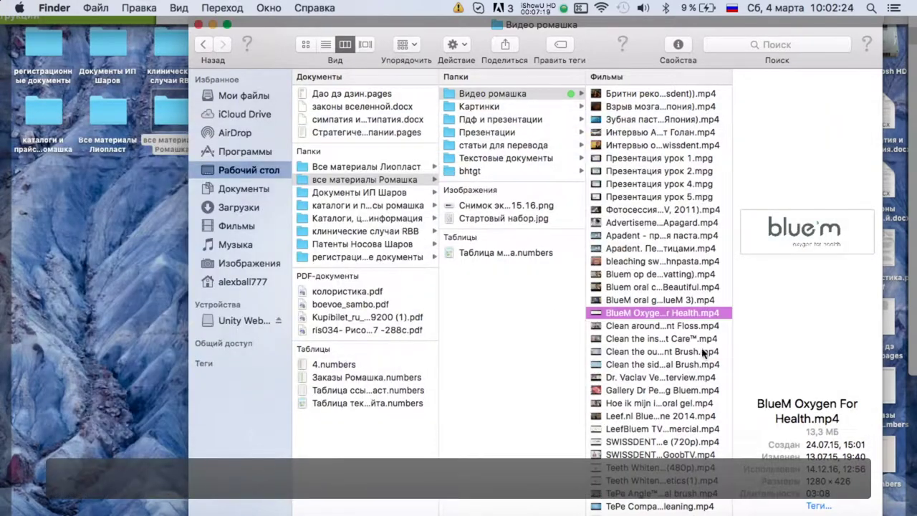
right_click(644, 324)
right_click(637, 314)
left_click(431, 462)
Select the four implant-cleaning clips and tag them blue.
key("Down")
key("Down")
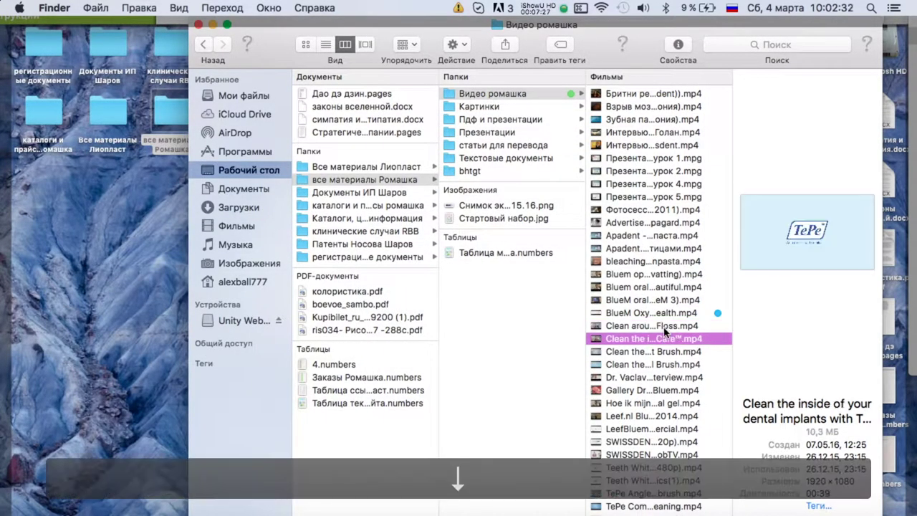
key("Down")
key("Down")
key("Down")
key("Up")
key("Page_Up")
key("Page_Up")
key("Page_Up")
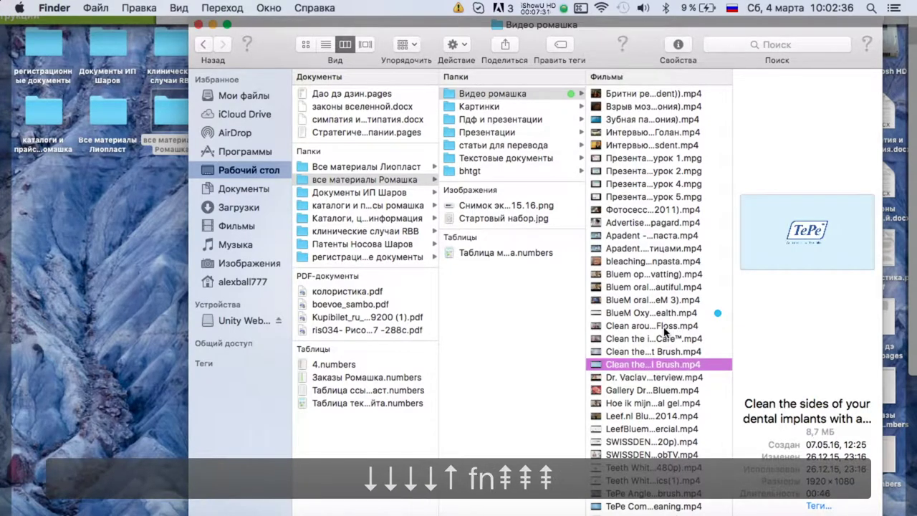
key("shift+Up")
key("shift+Up")
key("shift+Up")
right_click(663, 328)
left_click(756, 467)
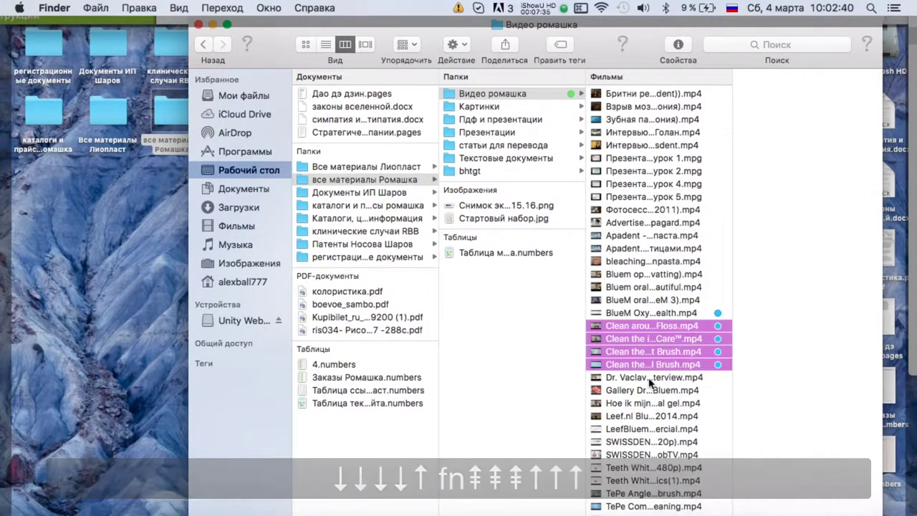
Preview the Bluem gallery video to around 4:38 and tag it blue.
left_click(647, 390)
key("Down")
key("Up")
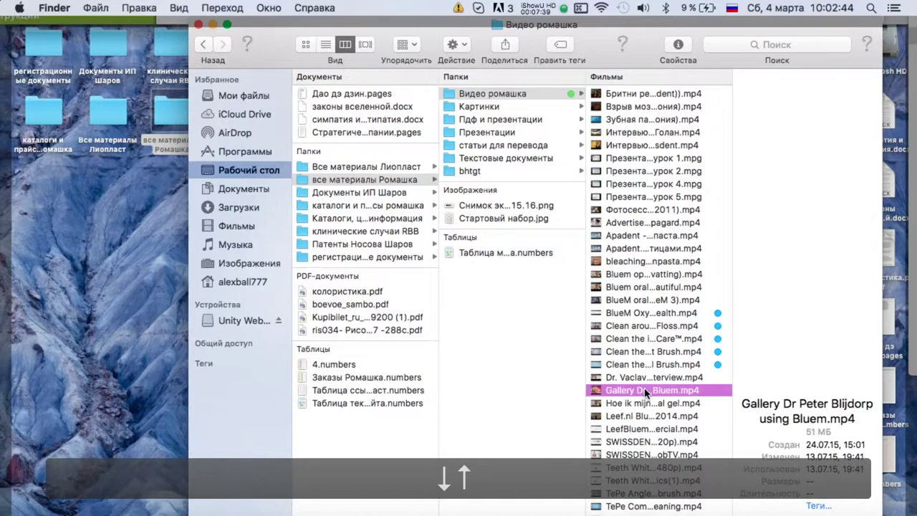
key("space")
left_click_drag(254, 500, 451, 498)
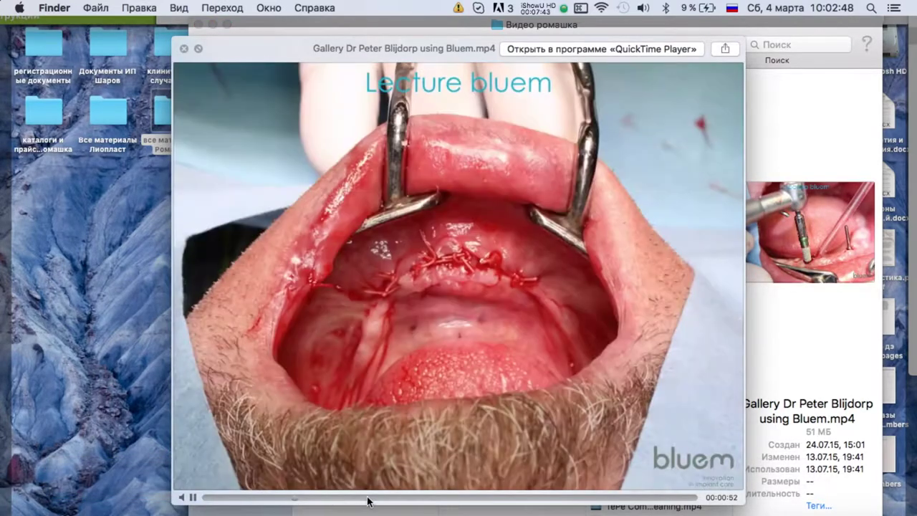
left_click_drag(526, 501, 686, 497)
key("space")
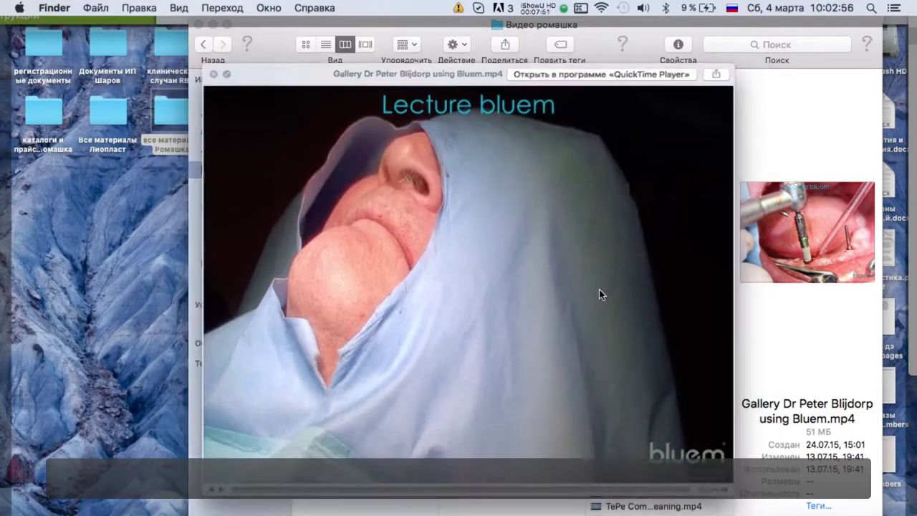
right_click(650, 390)
left_click(411, 462)
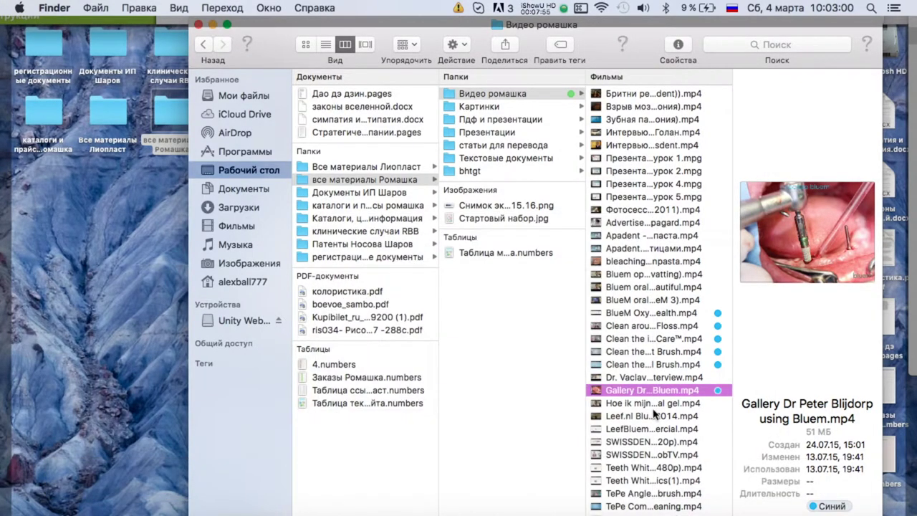
Select the seven TePe videos and give them the blue tag.
key("Down")
key("Down")
key("Down")
key("Down")
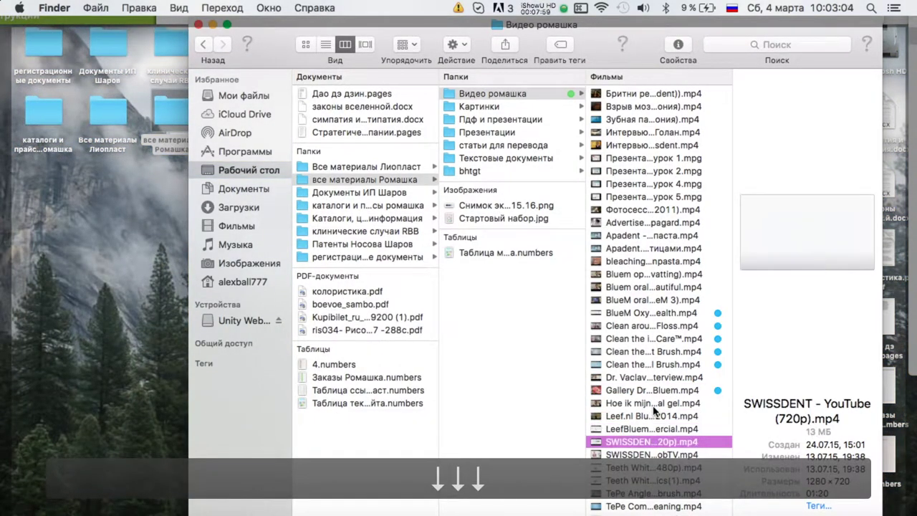
scroll(653, 409, "down", 5)
key("Down")
key("Down")
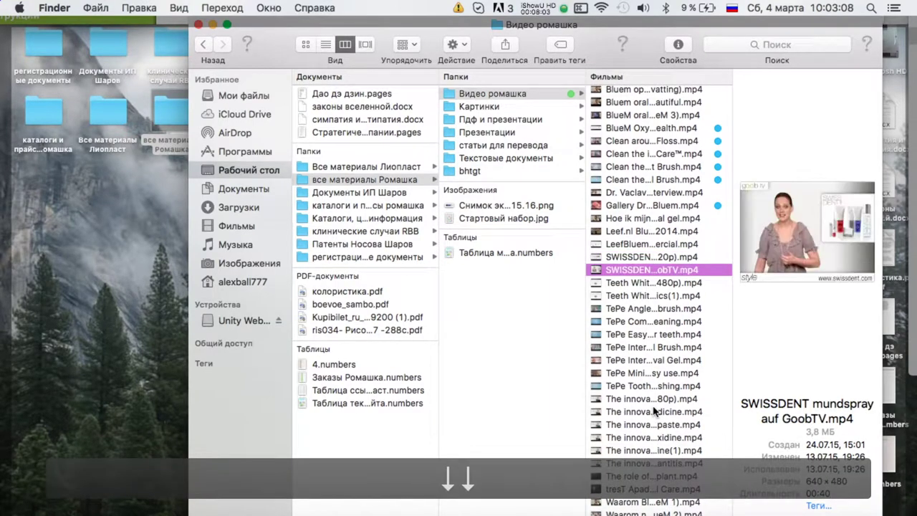
key("Down")
key("Down")
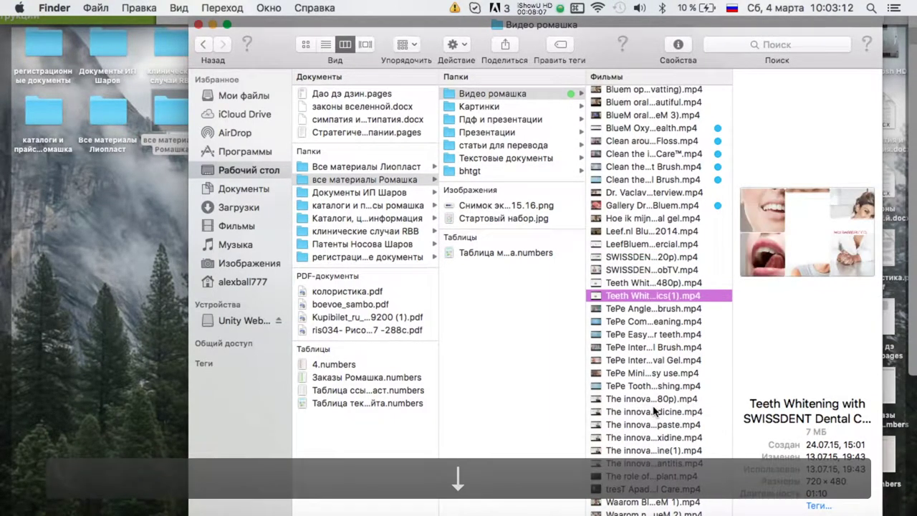
key("Down")
key("Down")
key("Down")
key("Down")
key("Down")
key("Down")
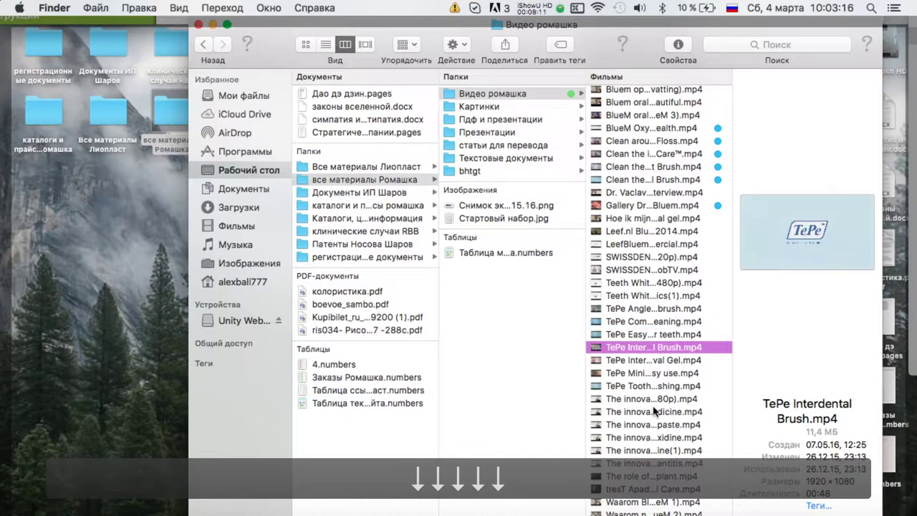
key("Down")
key("Up")
key("Page_Up")
key("Page_Up")
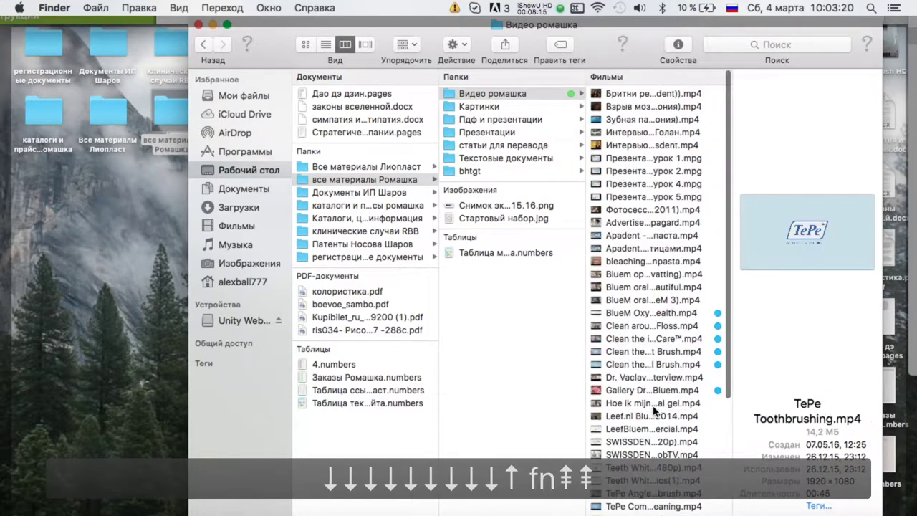
scroll(653, 410, "down", 5)
key("shift+Up")
key("shift+Up")
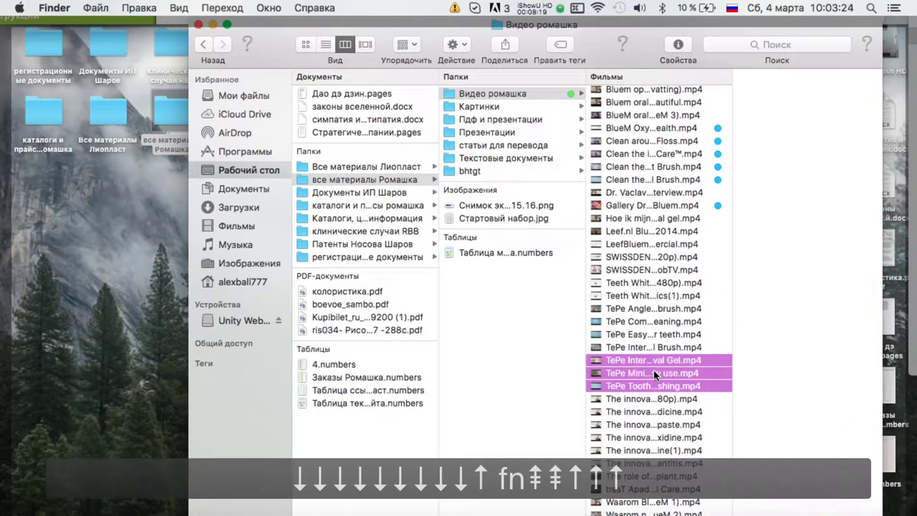
right_click(654, 374)
left_click(681, 414)
left_click(680, 414)
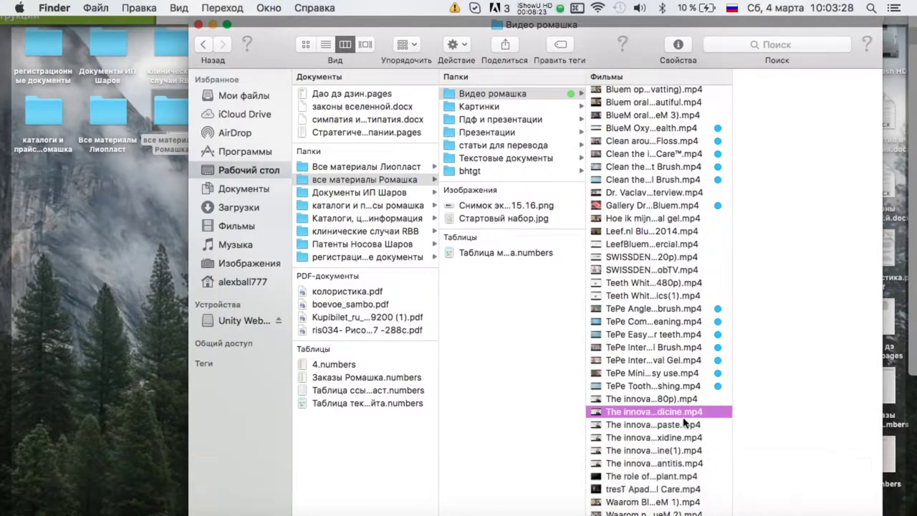
Preview the 1080p innovator video with sound, skipping through to 1:55.
key("Up")
key("space")
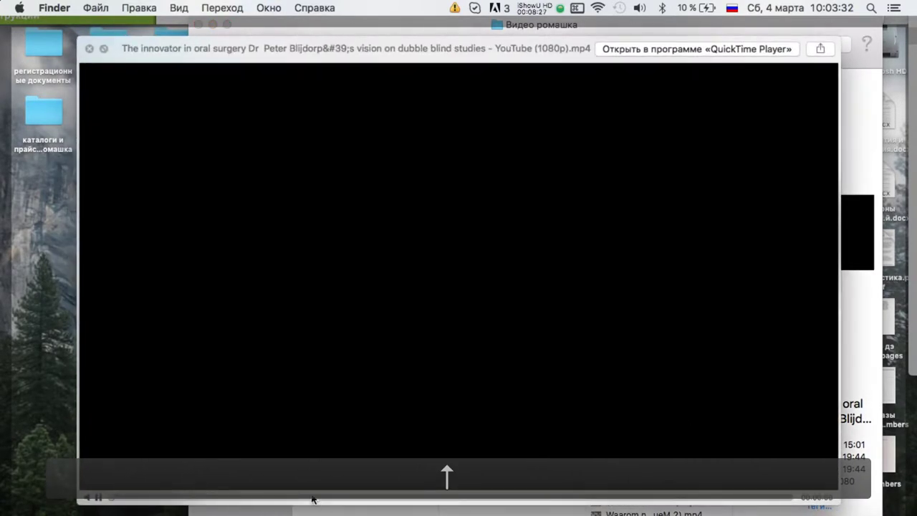
key("XF86AudioRaiseVolume")
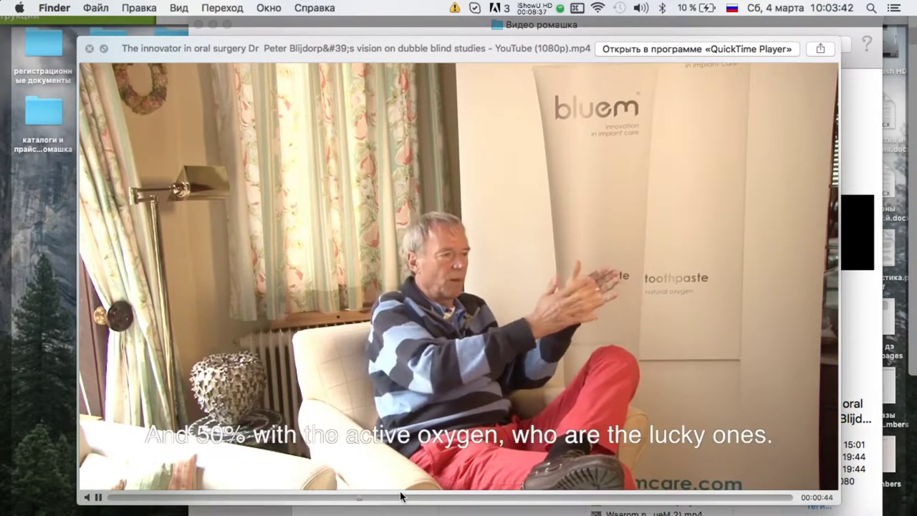
left_click(407, 496)
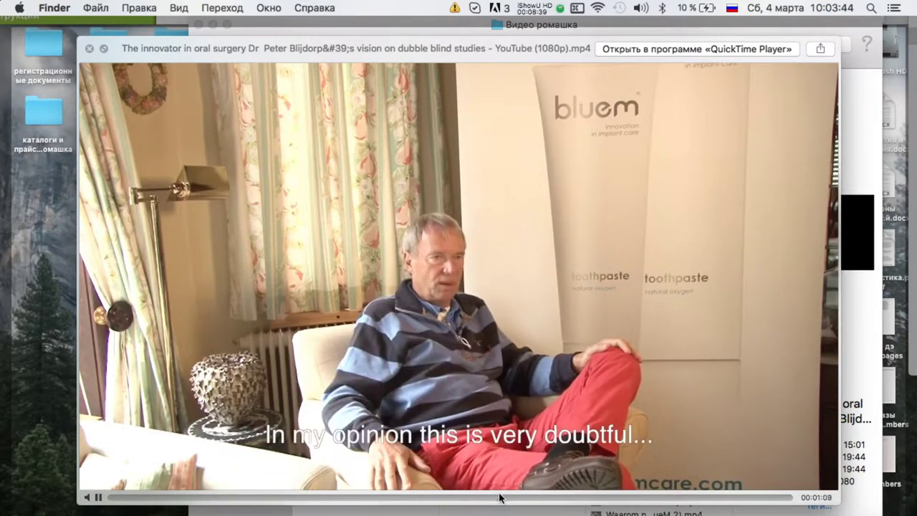
left_click(617, 496)
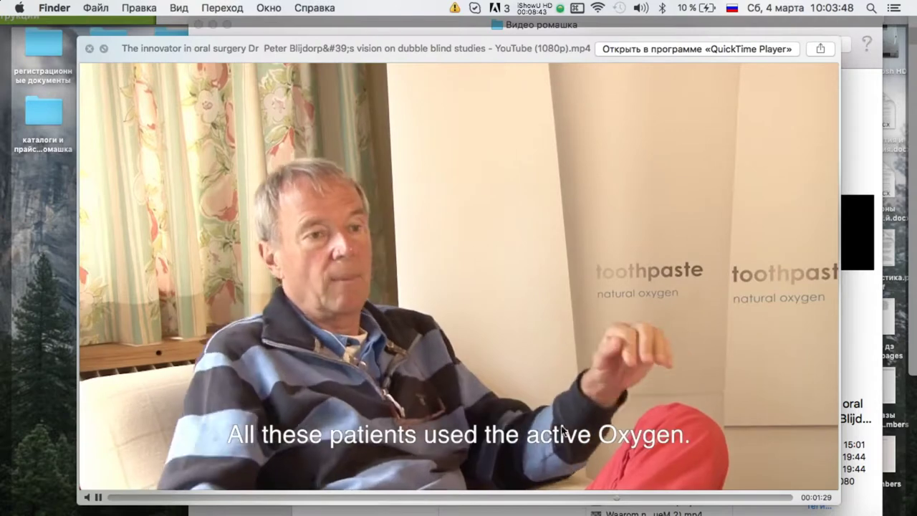
left_click(713, 496)
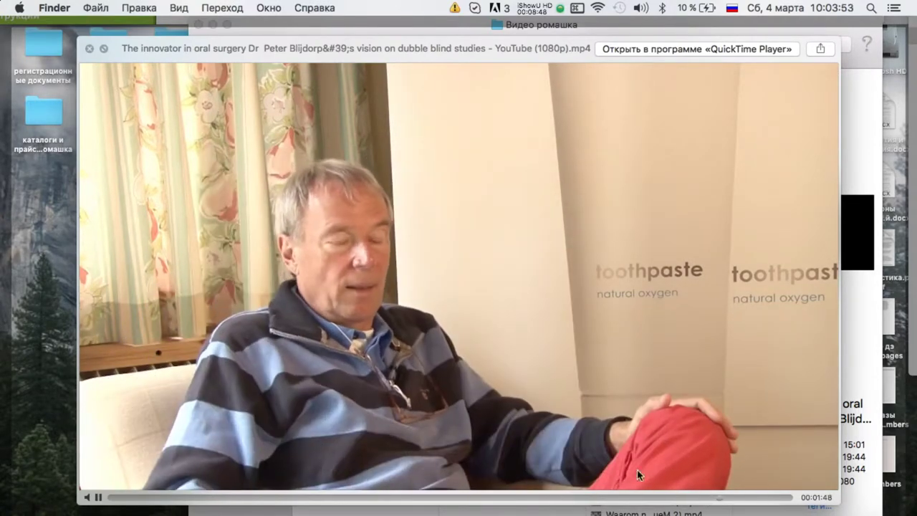
left_click(760, 496)
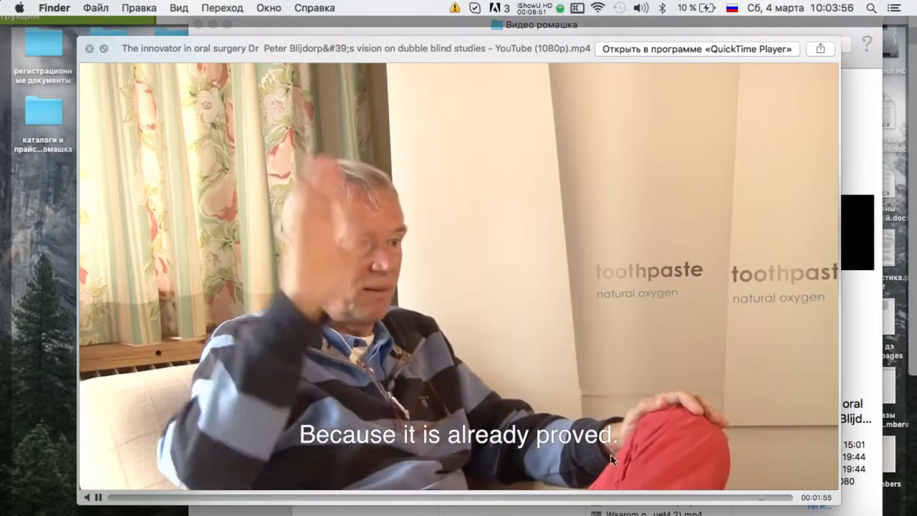
key("space")
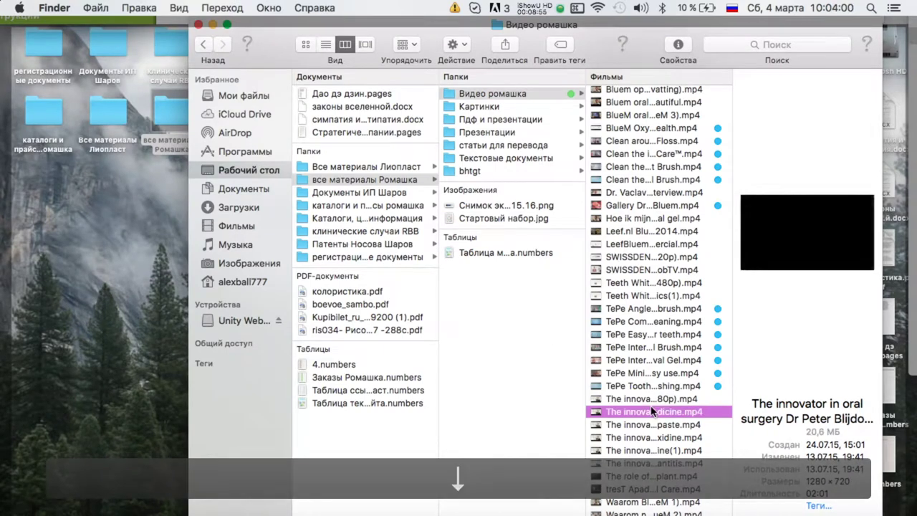
Preview the oxygen wound-healing video and tag it blue.
key("Down")
key("Down")
key("Down")
key("Down")
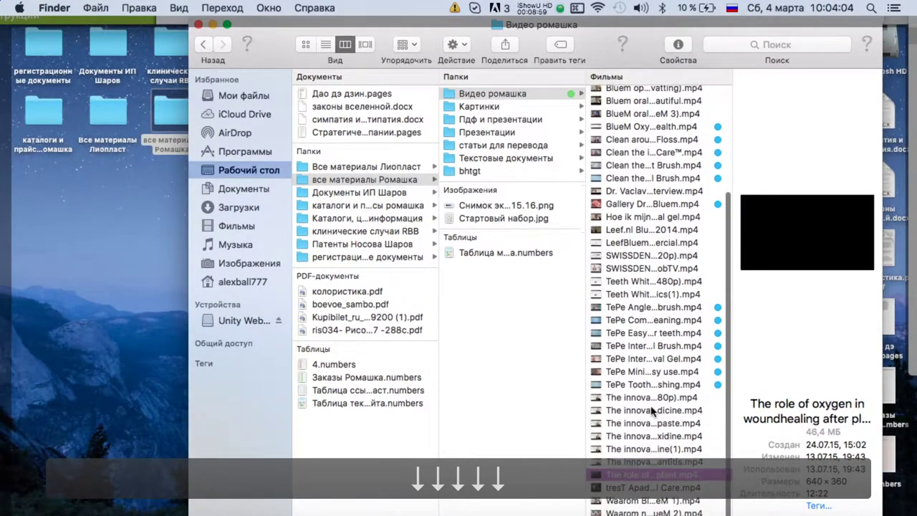
key("space")
key("space")
right_click(608, 476)
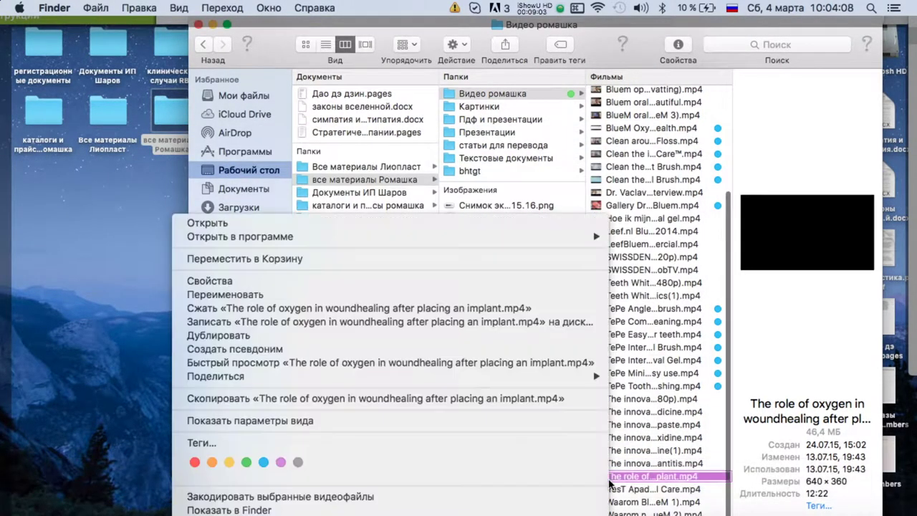
left_click(264, 462)
Preview the tresT Apadent Dental Care and BlueM 2 videos, skipping ahead through each.
left_click(645, 490)
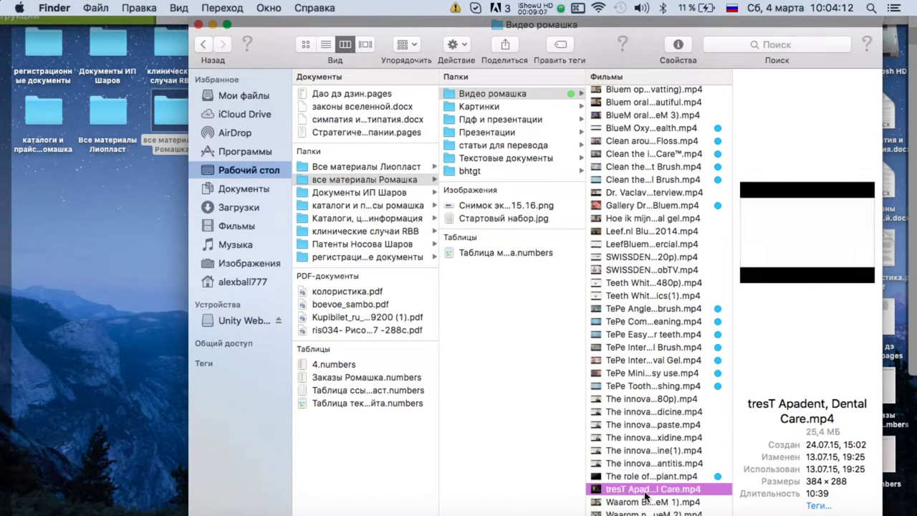
key("space")
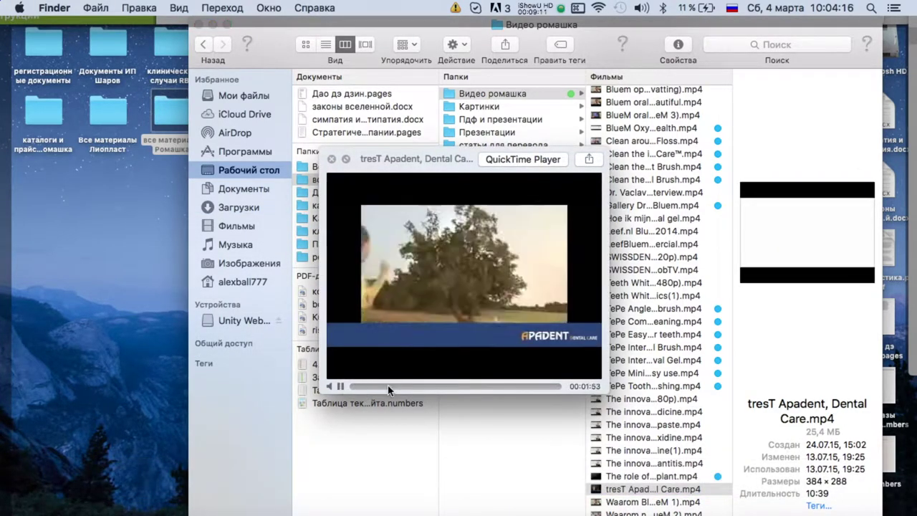
left_click(490, 386)
mouse_move(490, 391)
left_mouse_down()
mouse_move(542, 392)
mouse_move(501, 390)
left_mouse_up()
key("Down")
key("Down")
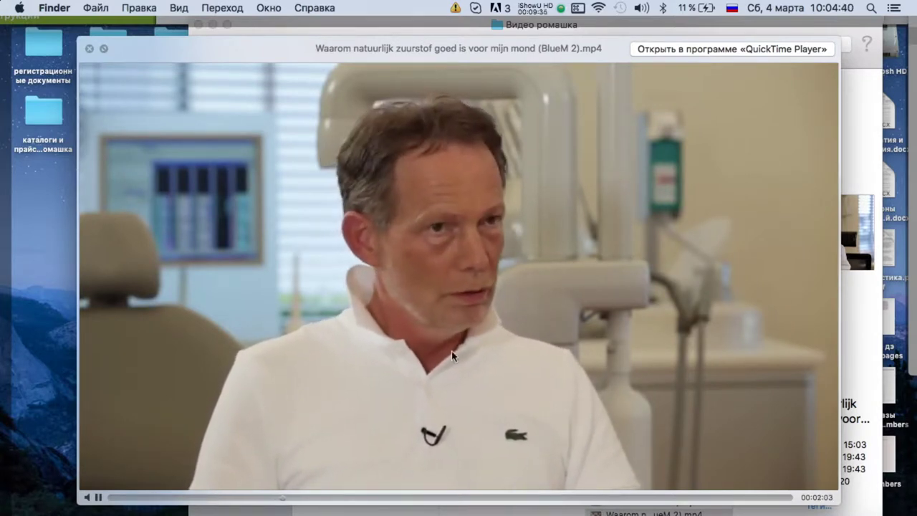
left_click(394, 497)
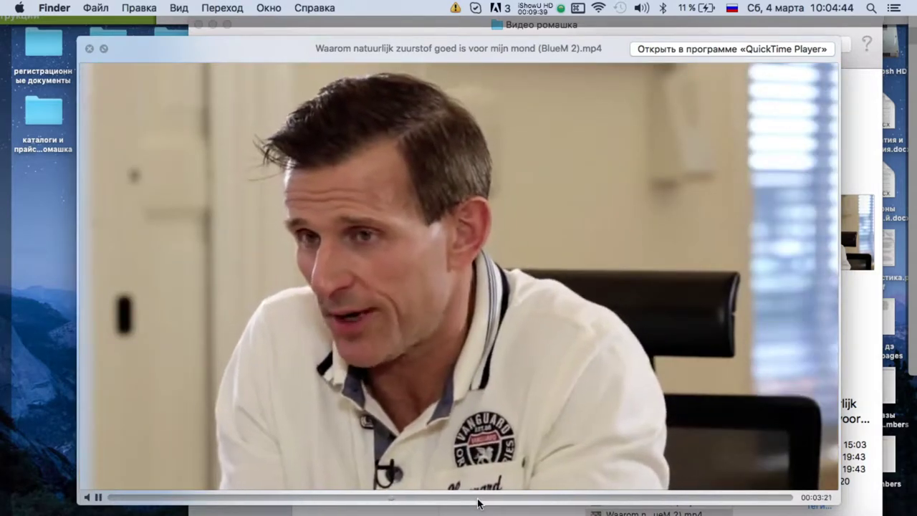
left_click(477, 497)
key("space")
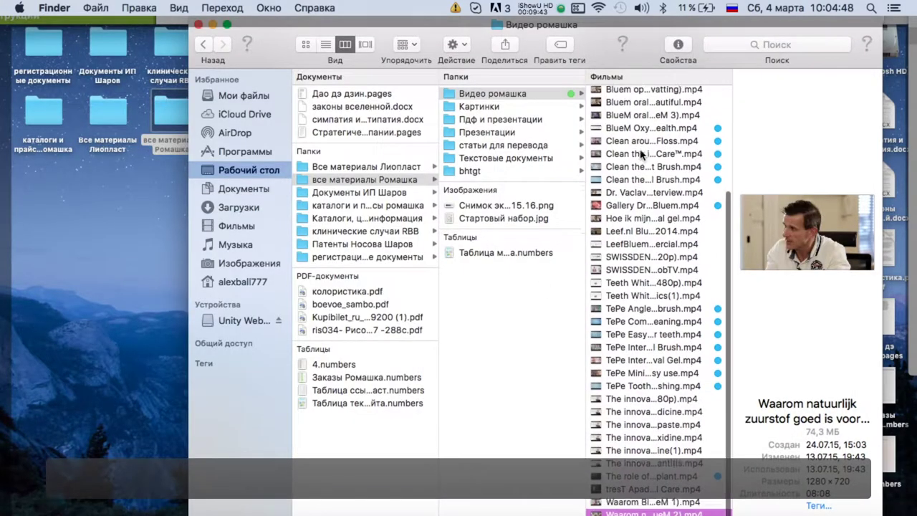
Arrange the Видео ромашка files by tags.
scroll(630, 215, "up", 5)
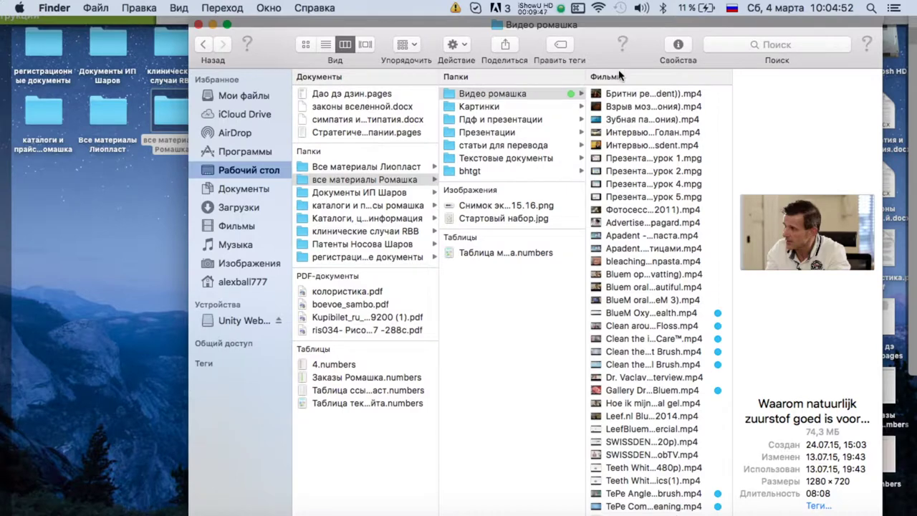
left_click(406, 45)
left_click(442, 167)
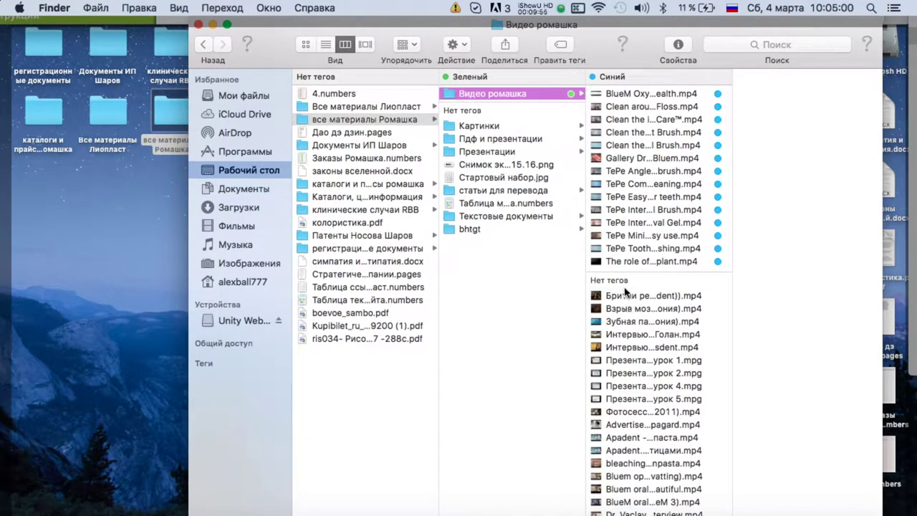
left_click(625, 294)
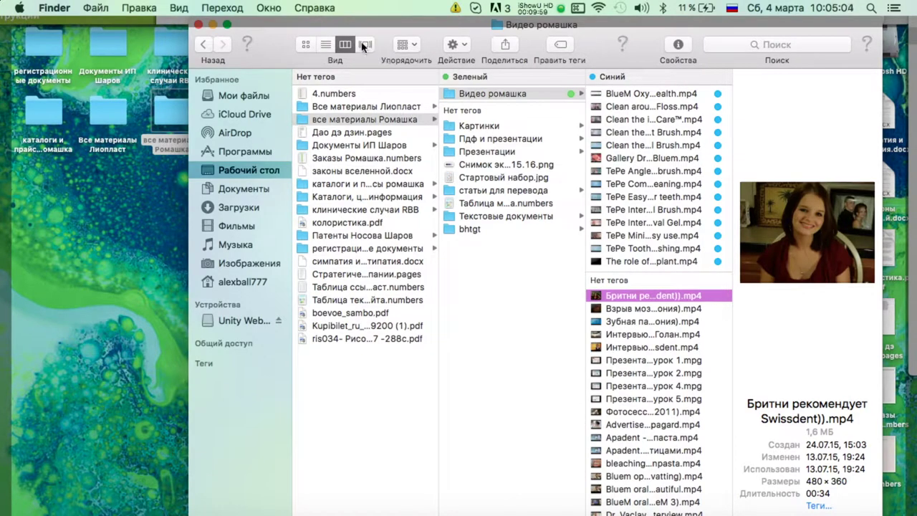
Arrange items by kind and browse the Apadent logo images in Картинки.
left_click(407, 44)
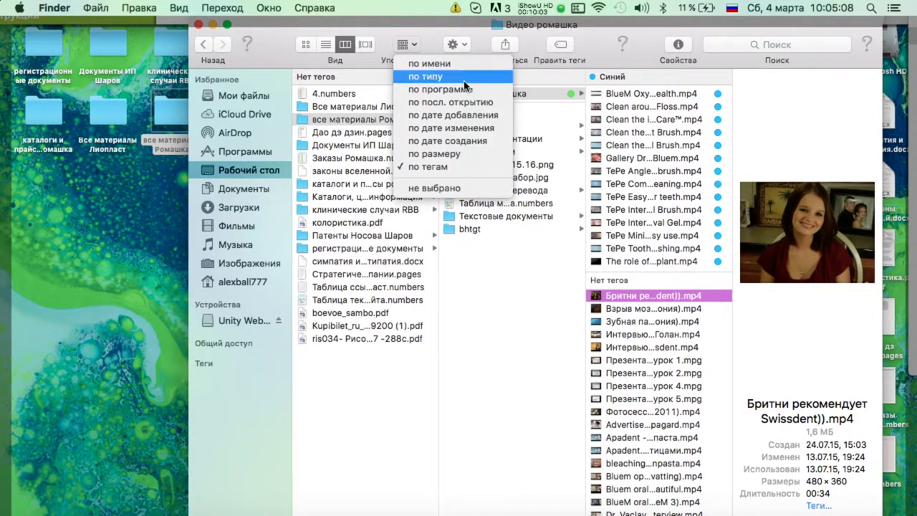
left_click(429, 76)
left_click(542, 106)
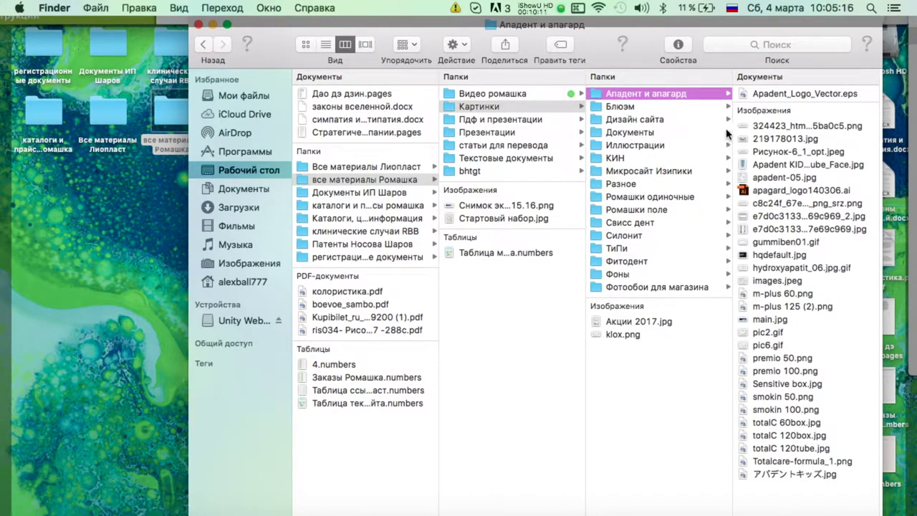
left_click(795, 95)
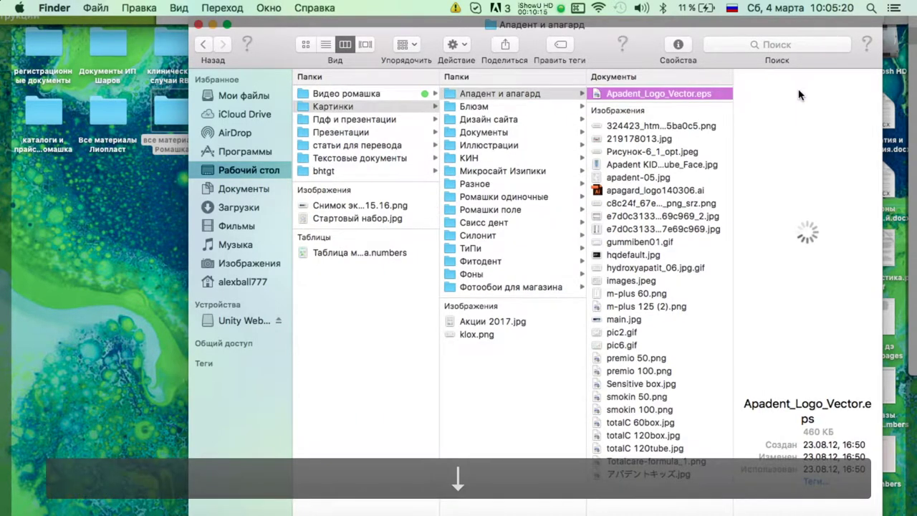
key("Down")
key("Down")
key("Down")
key("Down")
key("Down")
key("Down")
key("Down")
key("Down")
key("Down")
key("Down")
key("Down")
key("Down")
key("Down")
key("Down")
key("Down")
key("Down")
key("Down")
key("Down")
key("Down")
key("Down")
key("Down")
key("Down")
key("Down")
key("Down")
key("Down")
key("Down")
key("Down")
key("Down")
Browse the images in the Дизайн сайта folder.
left_click(482, 119)
key("Right")
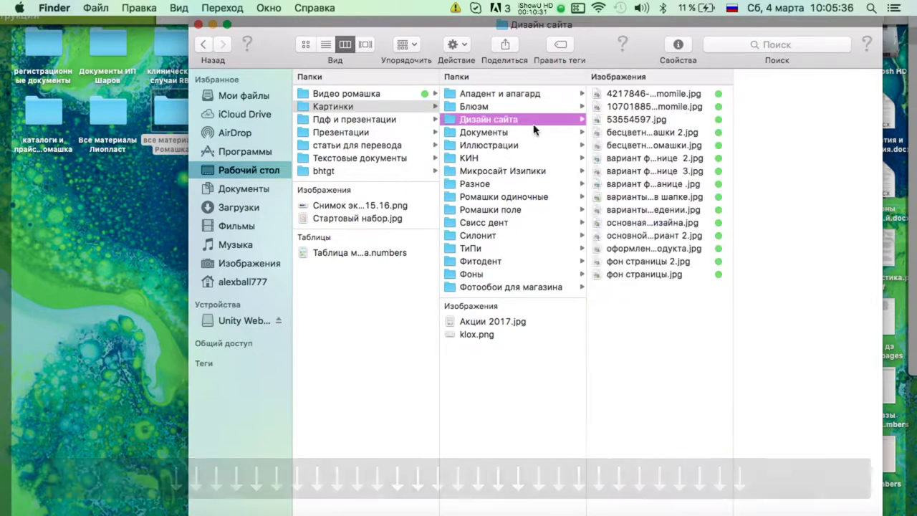
key("Down")
key("Down")
key("Down")
key("Down")
key("Down")
key("Down")
key("Left")
Quick Look карта.jpeg and the СГР Нити 2014.jpg certificate in Документы, then return to Safari.
key("Down")
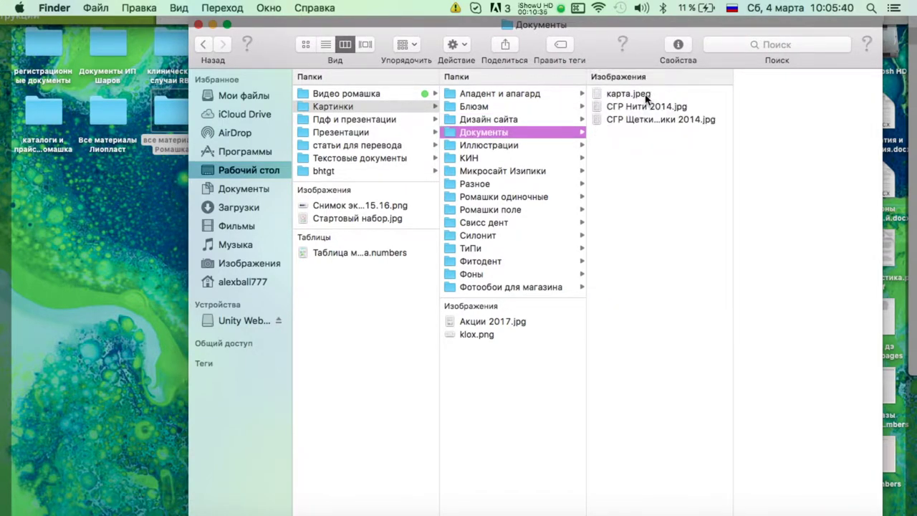
key("Right")
key("space")
key("Down")
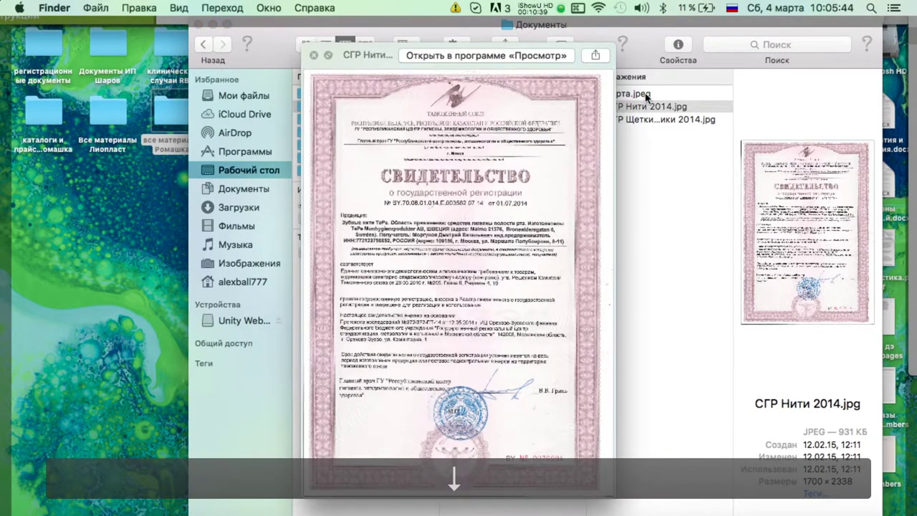
key("space")
key("Down")
key("Up")
key("Down")
key("Up")
key("space")
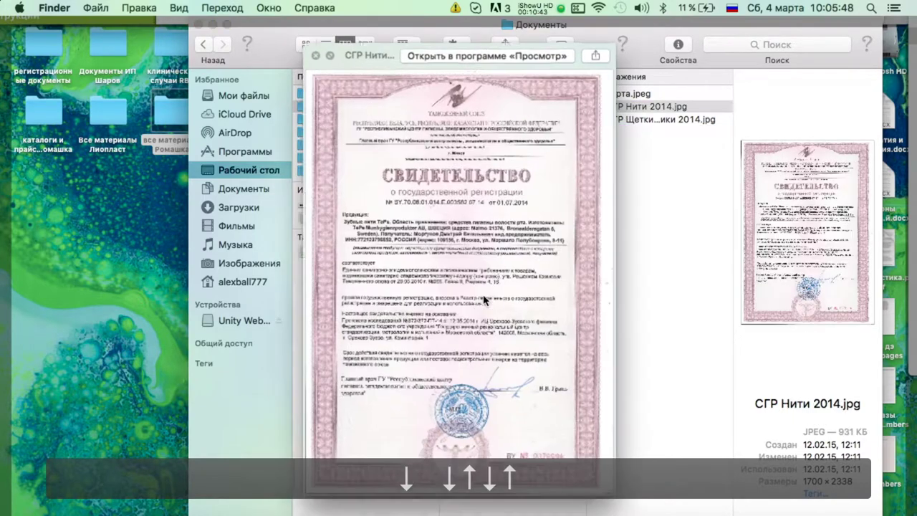
key("space")
key("super+Tab")
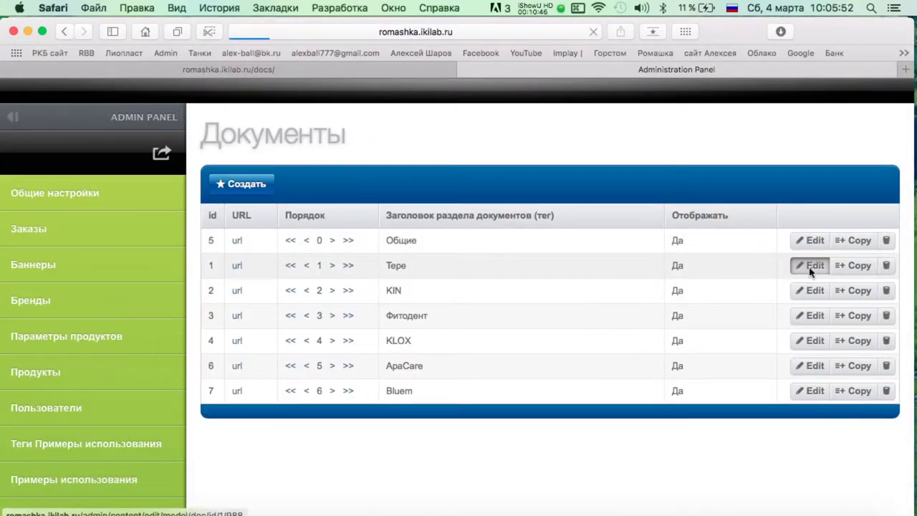
left_click(806, 263)
Copy the СГР Нити 2014 file name from Finder via Mission Control and return to the admin form.
scroll(494, 259, "down", 5)
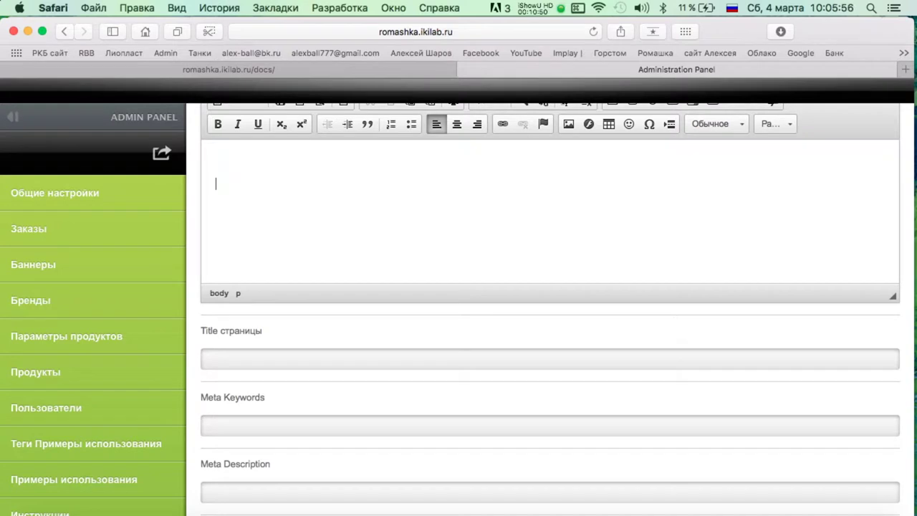
scroll(265, 236, "up", 2)
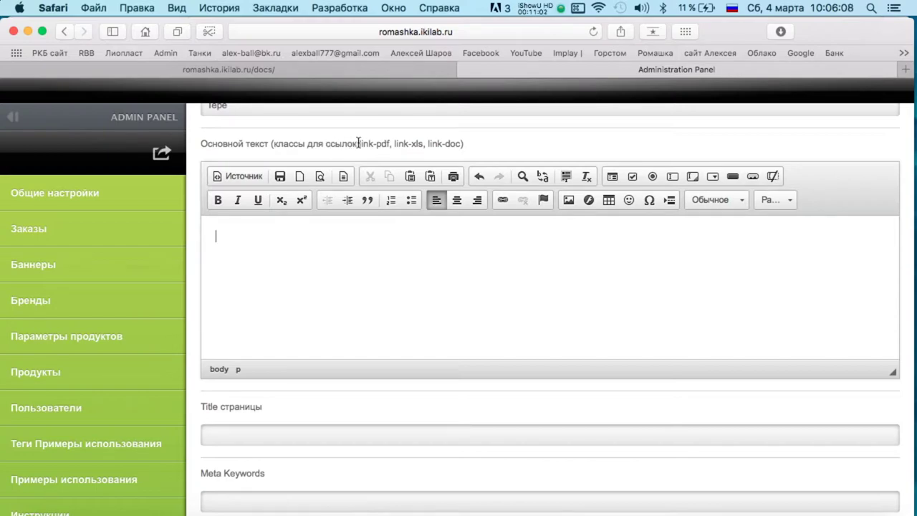
key("ctrl+Up")
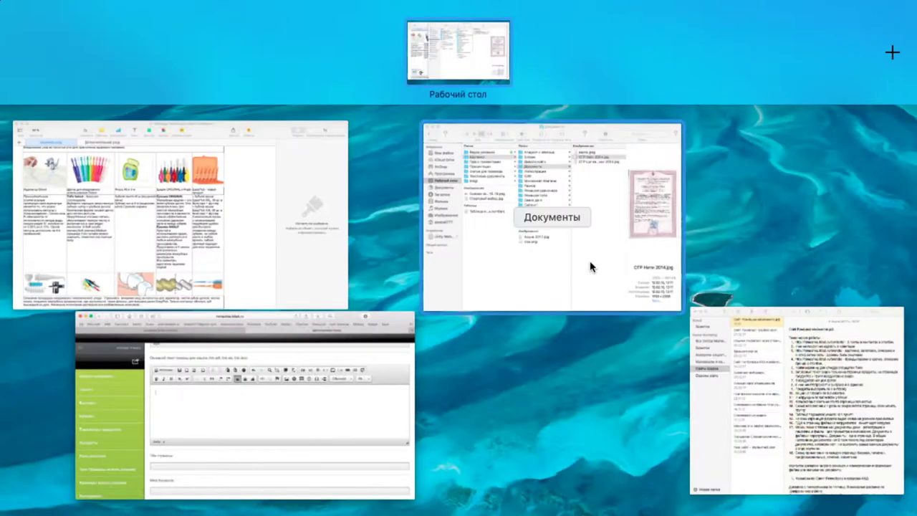
left_click(594, 266)
key("super+c")
key("ctrl+Up")
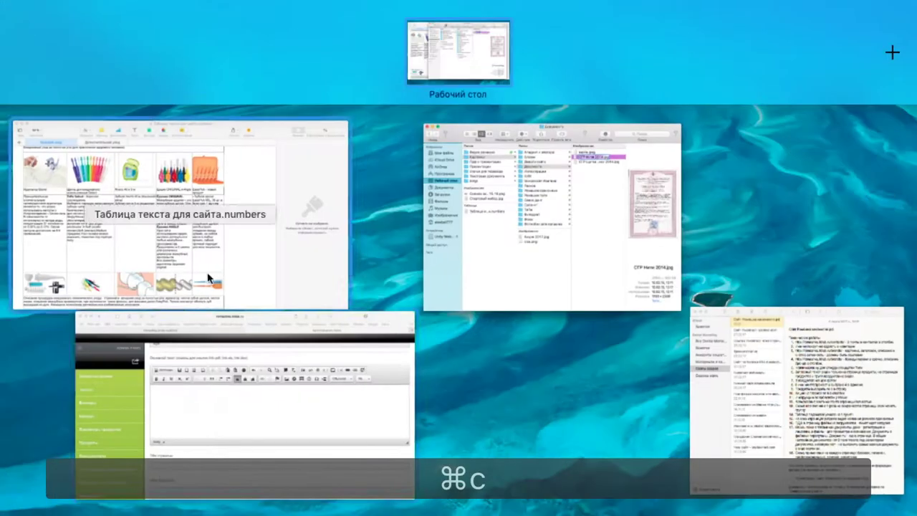
left_click(244, 386)
Turn the СГР Нити 2014 line into a link with target _blank.
triple_click(295, 237)
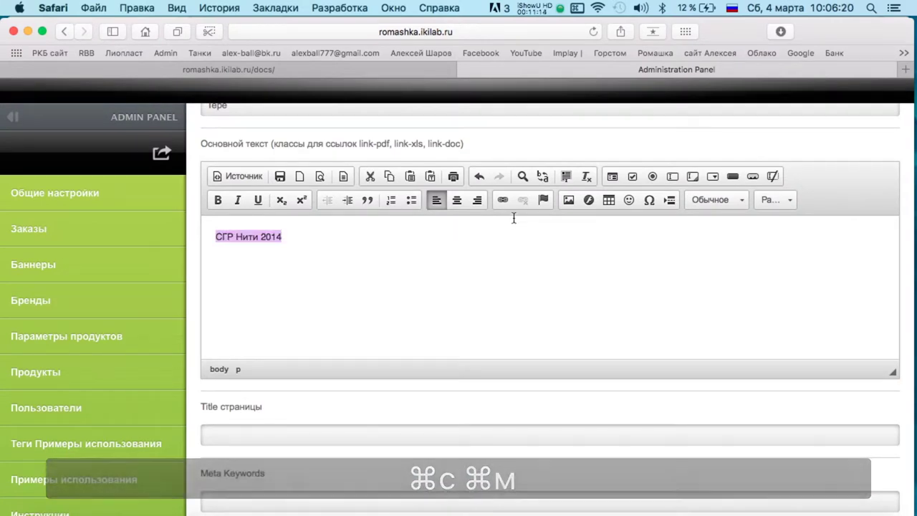
left_click(502, 200)
left_click(452, 209)
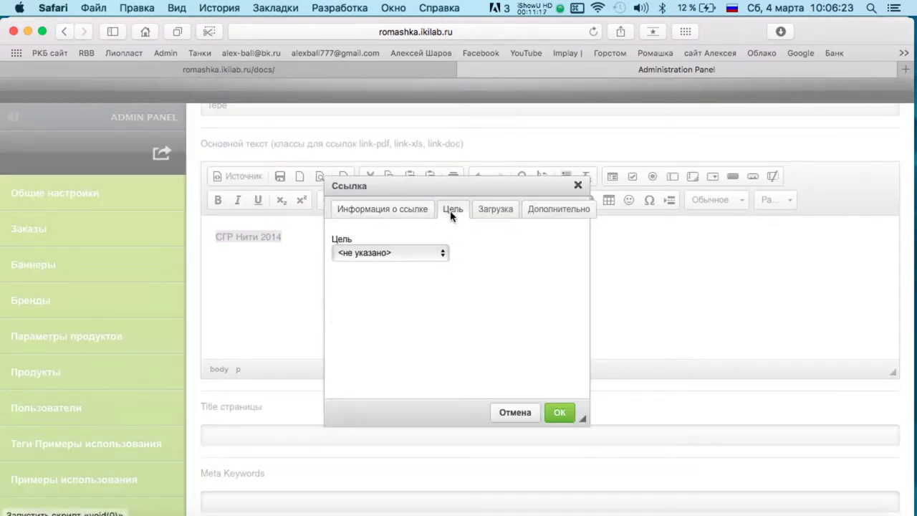
left_click(431, 251)
left_click(401, 297)
Choose Desktop › все материалы Ромашка › Картинки › Документы › СГР Нити 2014.jpg for upload.
left_click(494, 212)
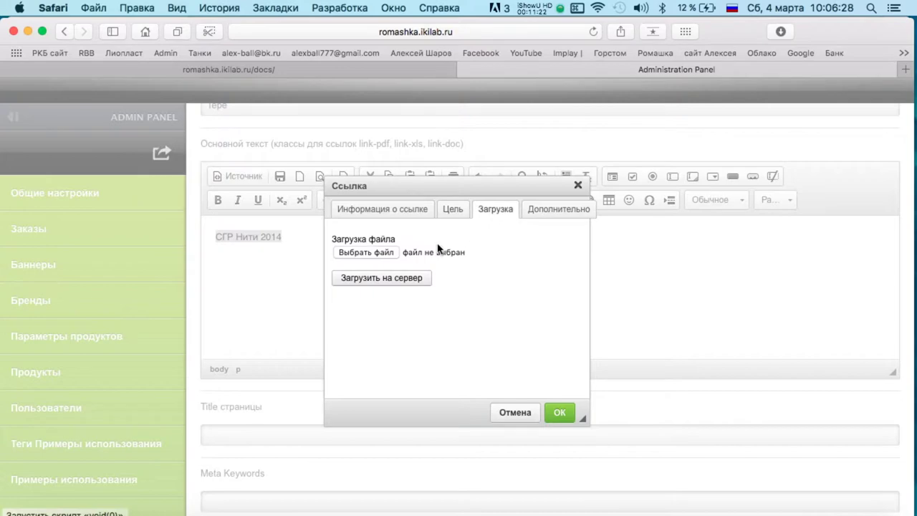
left_click(366, 252)
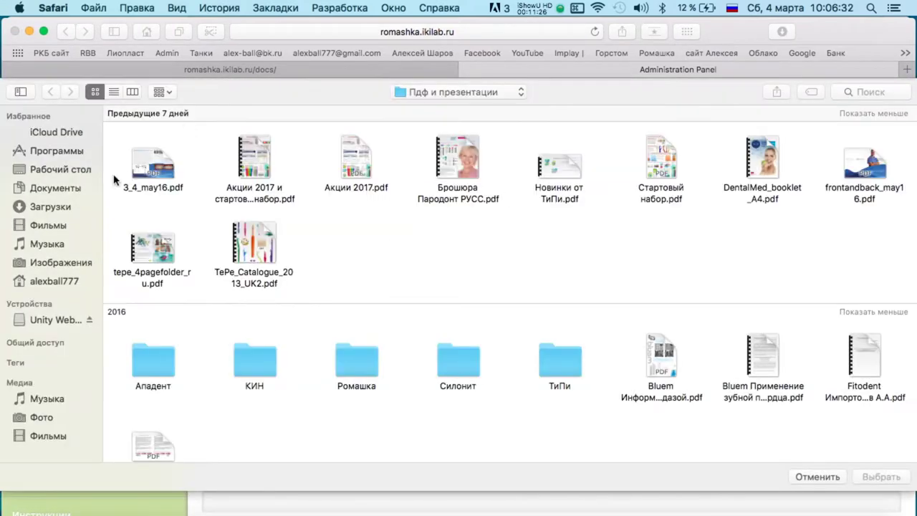
left_click(88, 178)
scroll(277, 308, "down", 3)
double_click(261, 208)
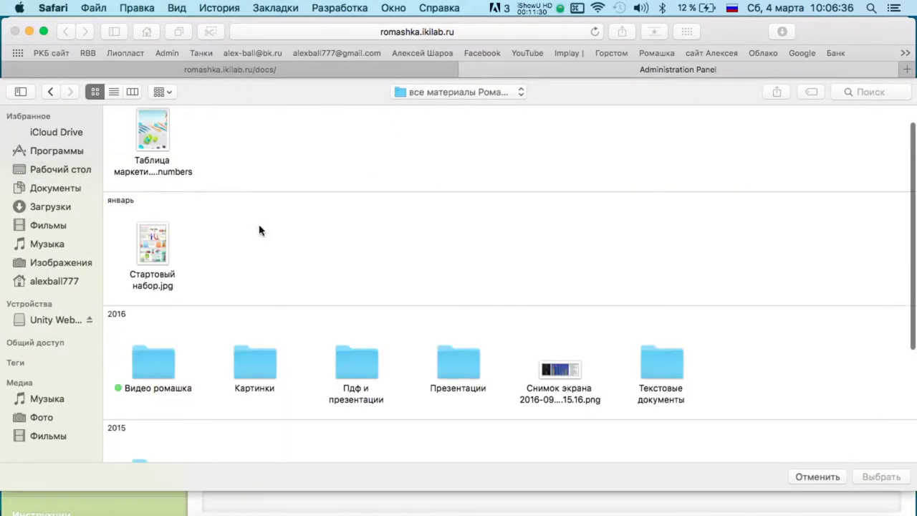
double_click(257, 367)
double_click(454, 287)
left_click(245, 162)
double_click(245, 163)
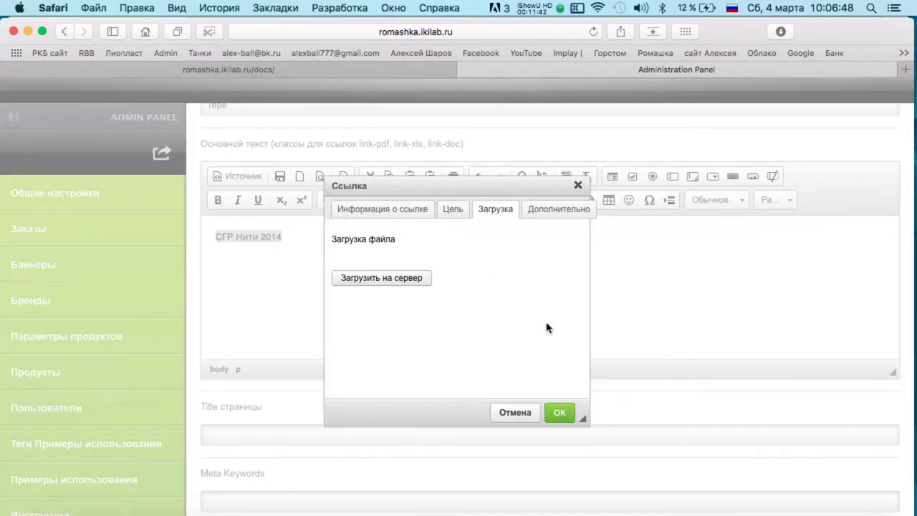
Screenshot the link dialog region to the desktop.
key("super+shift+4")
left_click_drag(309, 169, 597, 478)
key("F11")
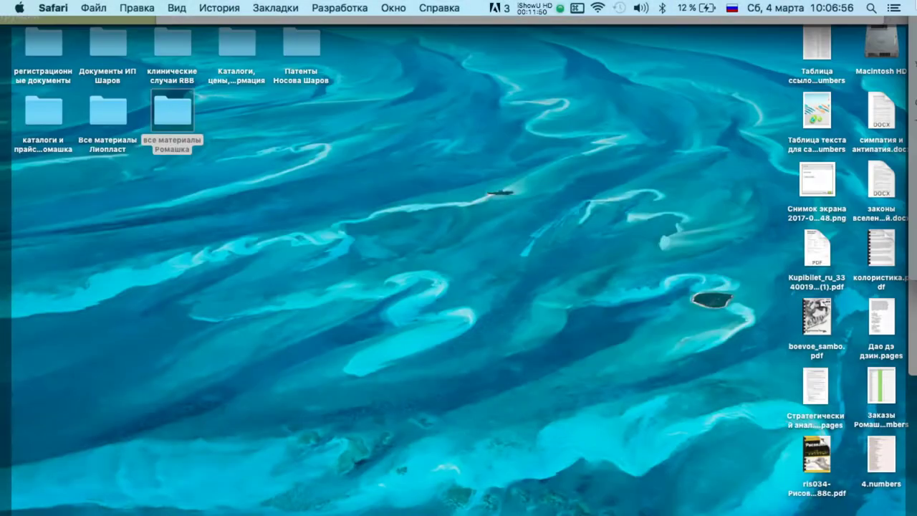
Share the screenshot via Mail in a new message addressed to a contact.
right_click(809, 193)
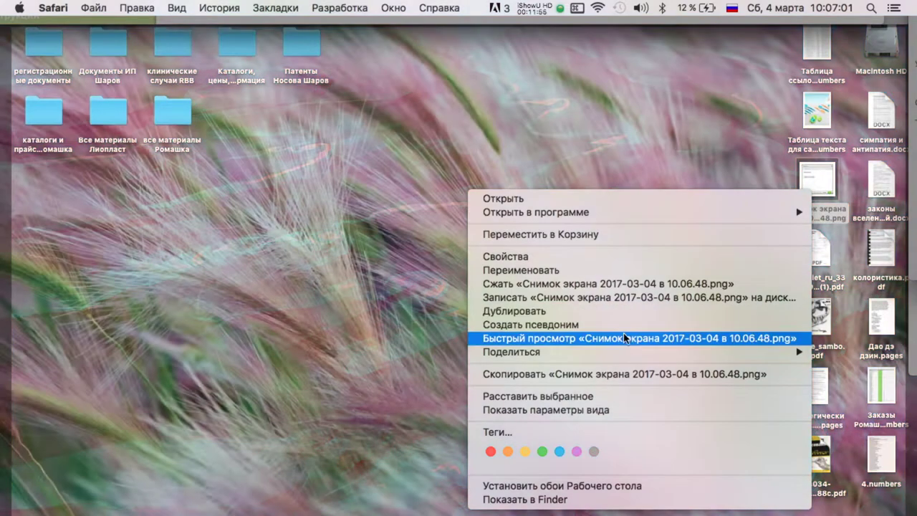
mouse_move(598, 354)
left_click(378, 471)
type("кост")
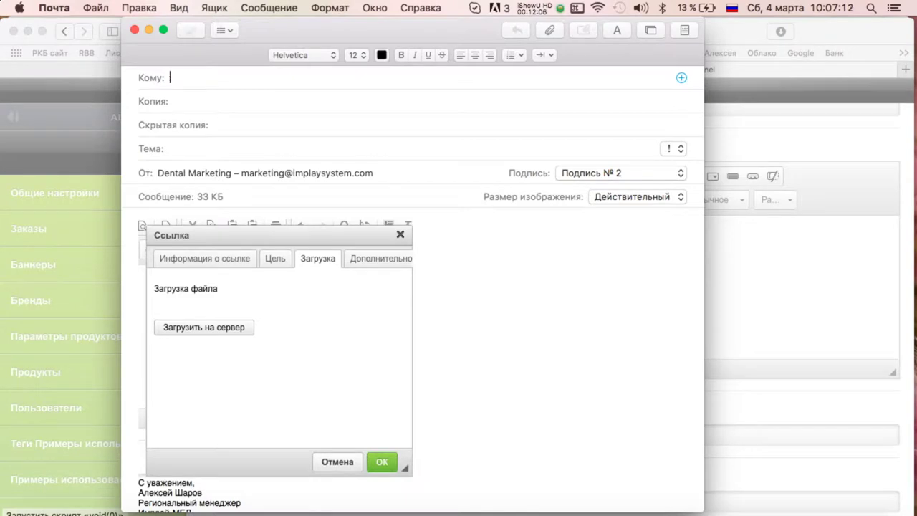
key("ctrl+space")
type("k")
key("Tab")
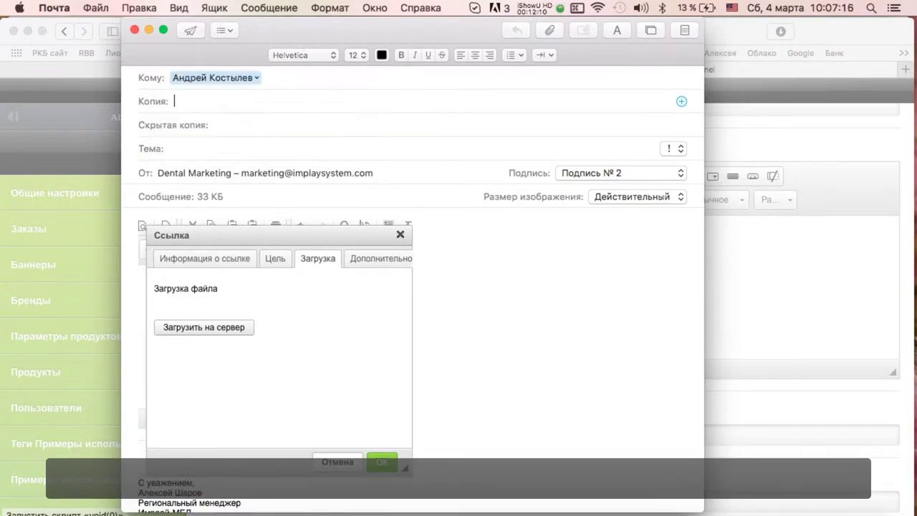
Enter the subject 'Не загружаются файлы на сайт. останавливается и все.'.
type("Не загружаются")
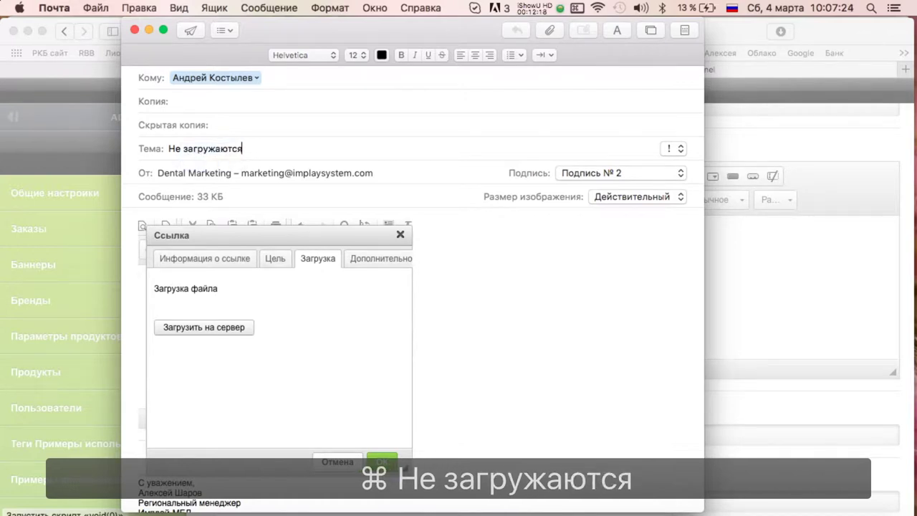
type(" файлы н")
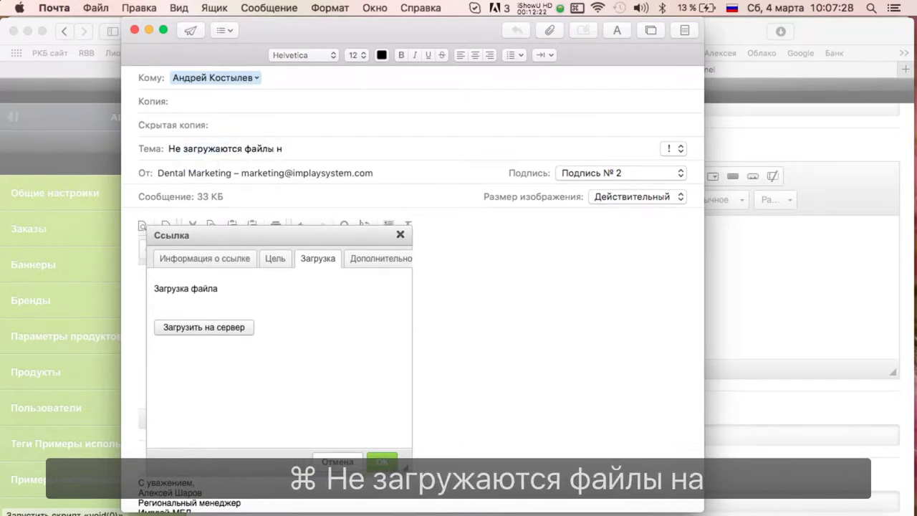
type("а сайт.")
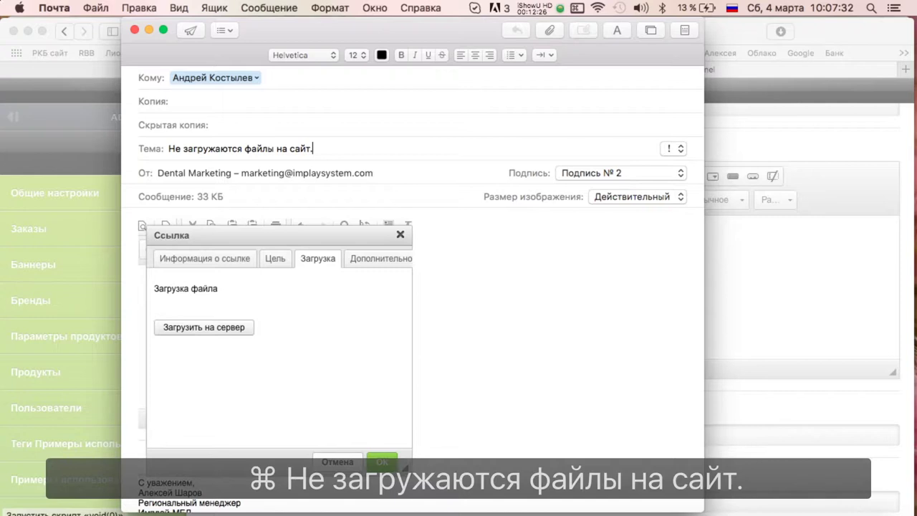
type(" останавливается и все.")
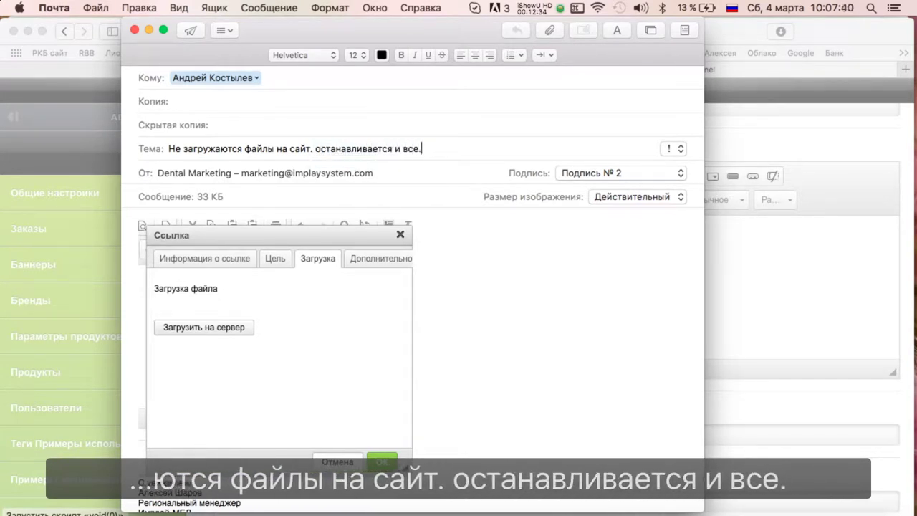
left_click(815, 258)
Try uploading from the link dialog's Загрузка section and dismiss the missing-link warning.
left_click(453, 208)
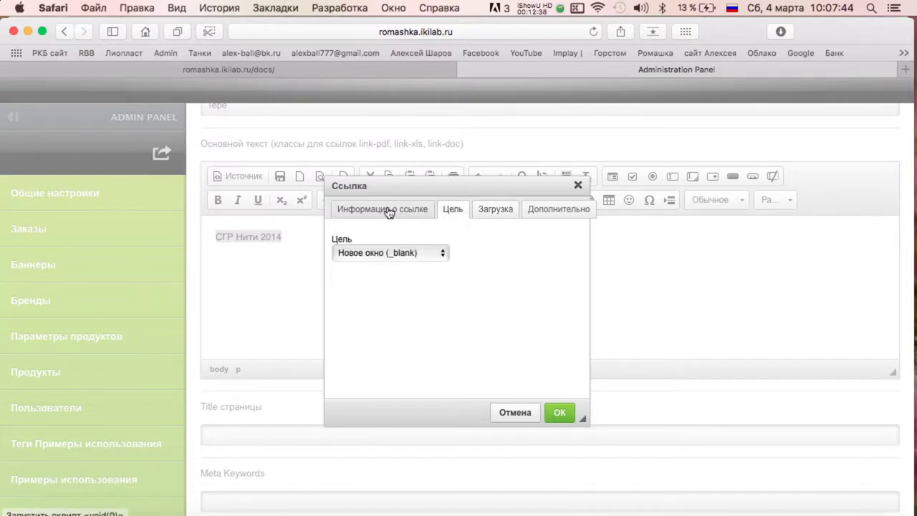
left_click(384, 209)
left_click(559, 208)
left_click(453, 209)
left_click(495, 208)
left_click(405, 284)
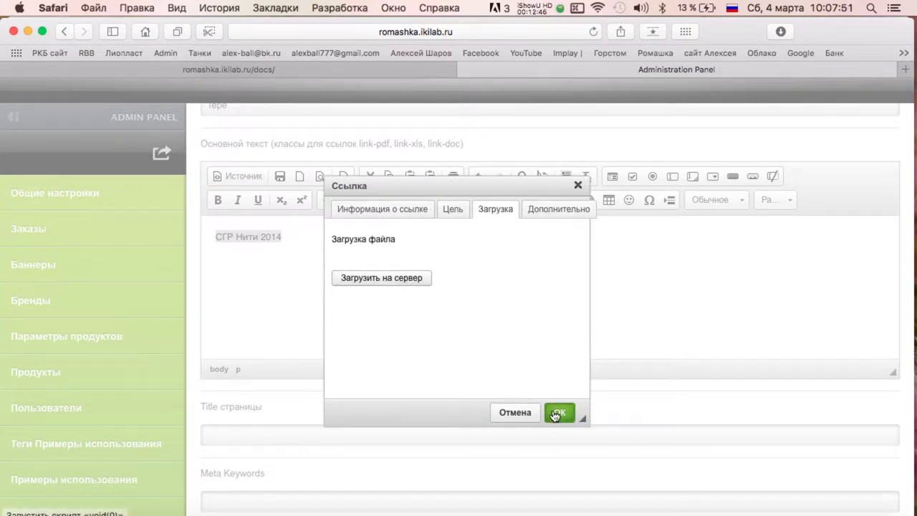
left_click(573, 294)
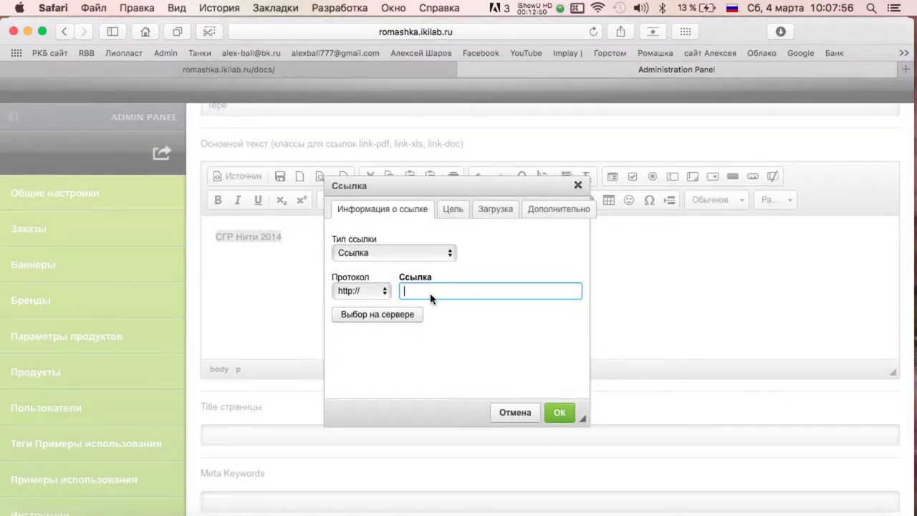
Close the Ссылка dialog without saving.
left_click(453, 209)
left_click(495, 208)
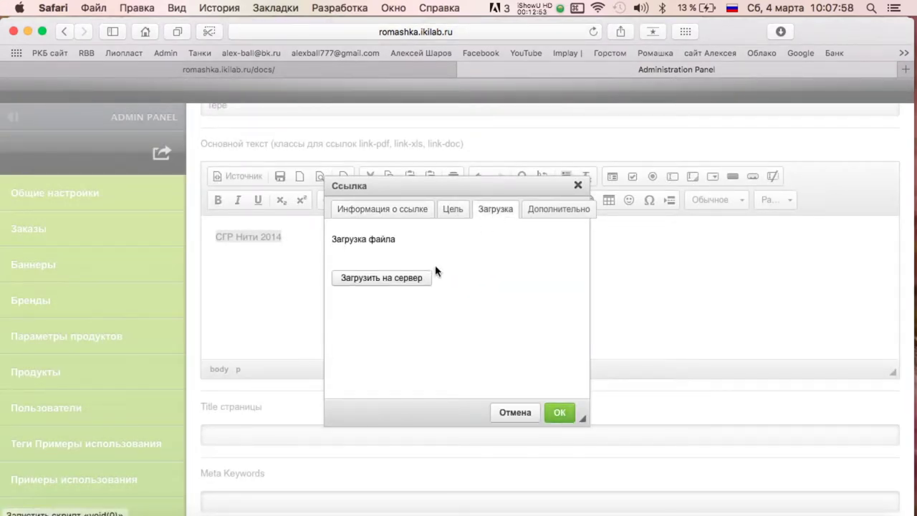
left_click(578, 185)
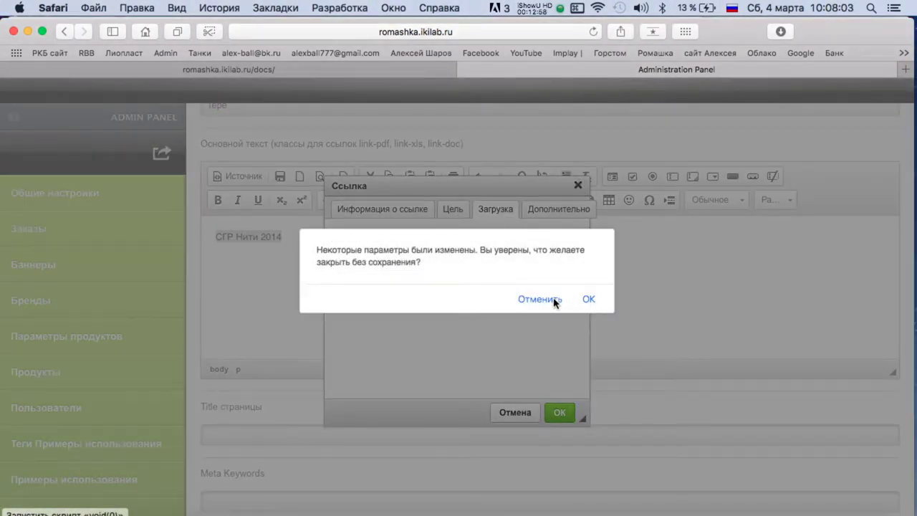
left_click(588, 298)
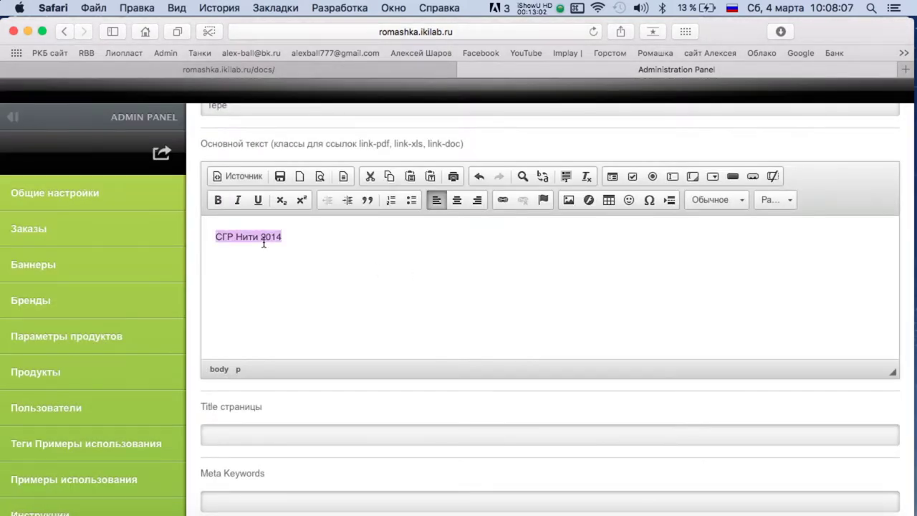
Reopen the link dialog and pick СГР Нити 2014.jpg in its Загрузка section.
left_click(503, 201)
left_click(455, 209)
left_click(481, 209)
left_click(545, 256)
double_click(256, 176)
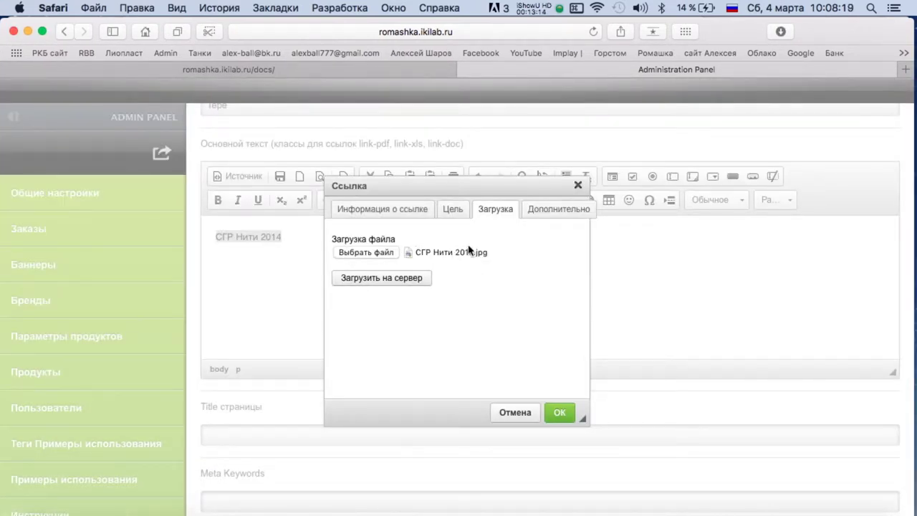
left_click(410, 255)
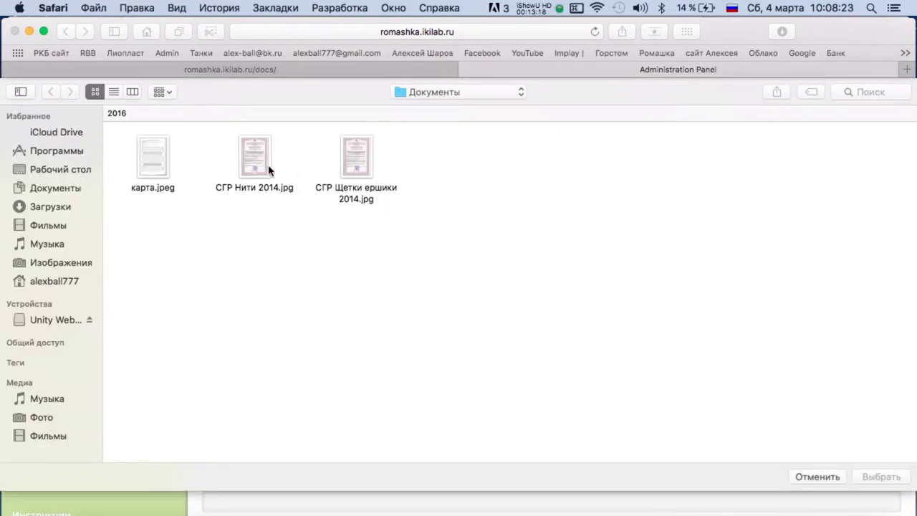
left_click(261, 190)
double_click(248, 189)
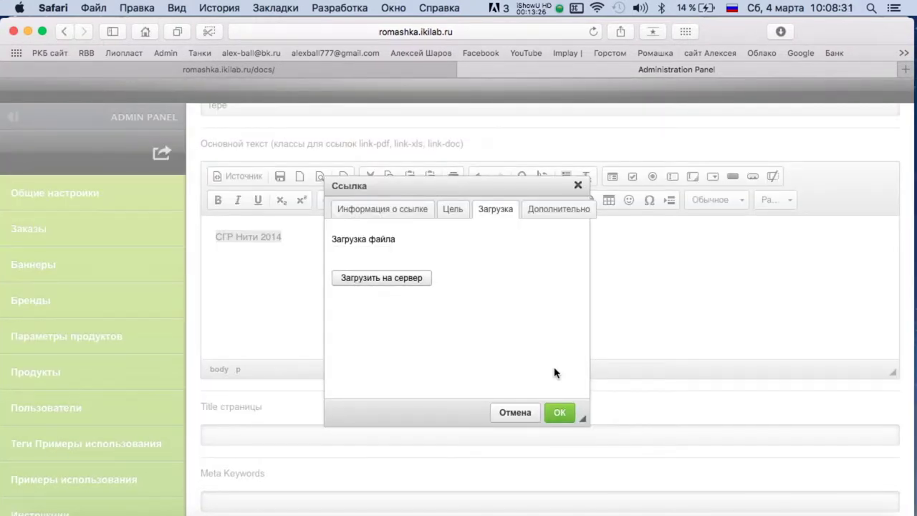
Go to все материалы Ромашка › Картинки › Документы in Finder and select СГР Нити 2014.jpg.
key("F11")
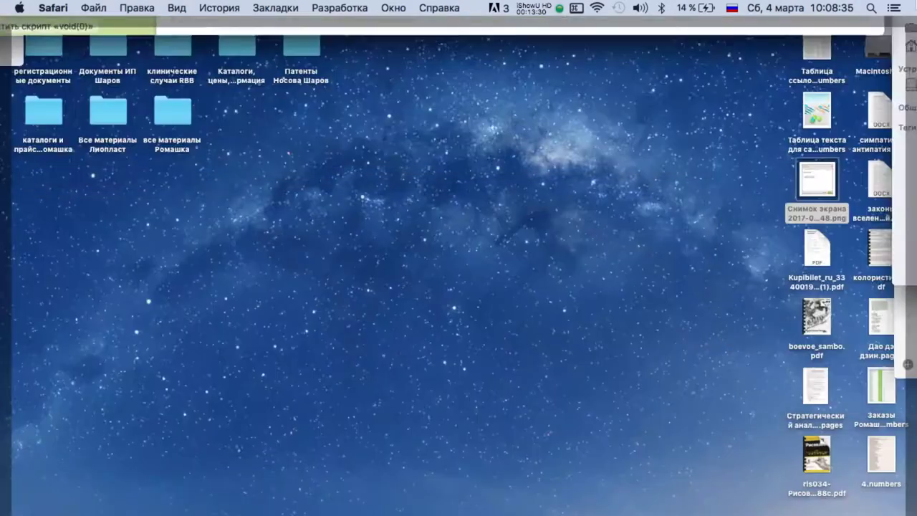
double_click(159, 122)
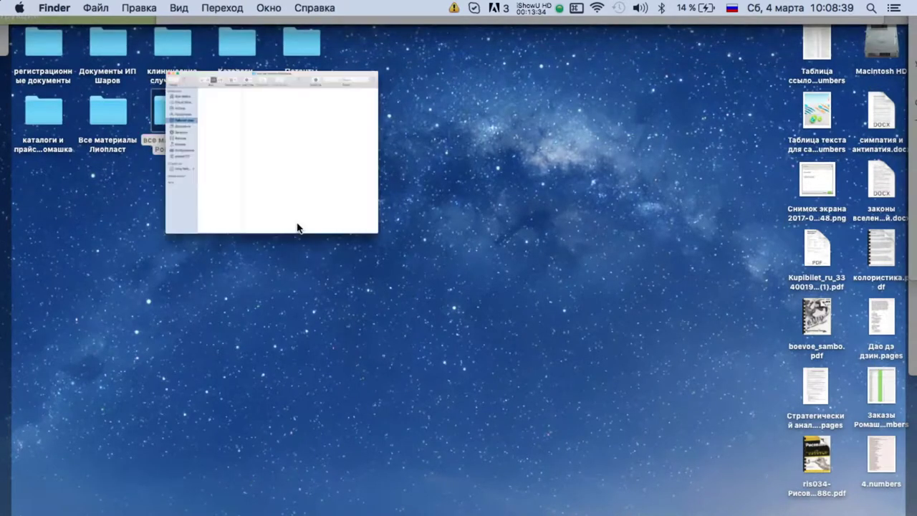
left_click(505, 119)
left_click(508, 106)
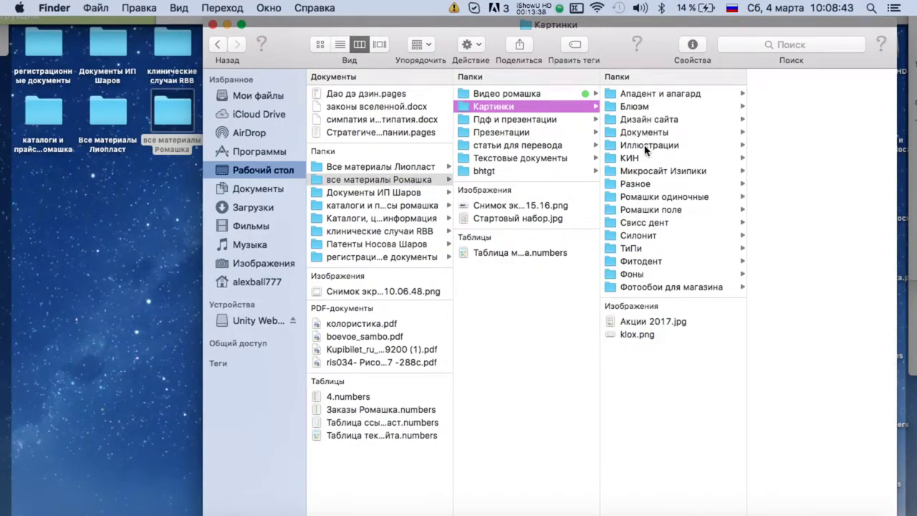
left_click(645, 133)
left_click(784, 109)
Leave the СГР Нити 2014.jpg name unchanged, then confirm the link back in Safari.
right_click(658, 107)
left_click(627, 111)
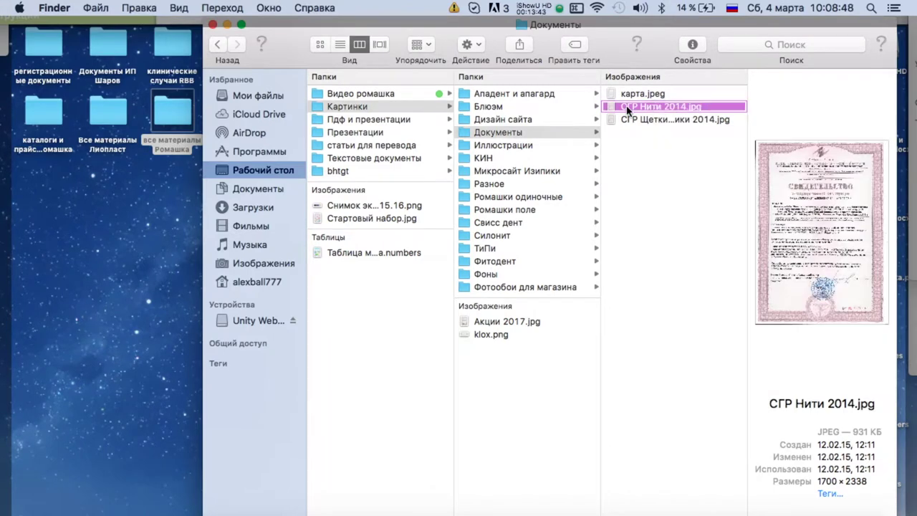
left_click(676, 174)
key("super+Tab")
left_click(573, 413)
Dismiss the missing-link warning, close the dialog, and delete the СГР Нити 2014 text.
left_click(577, 293)
left_click(578, 184)
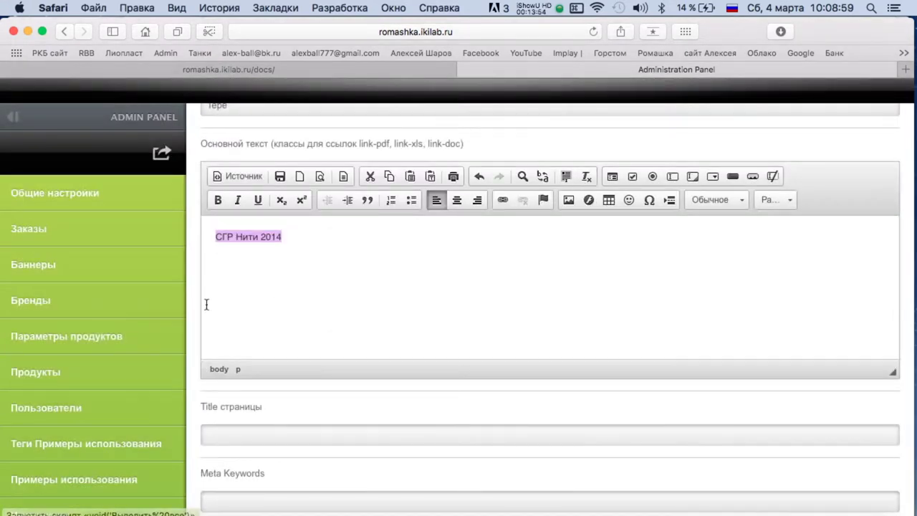
key("BackSpace")
scroll(333, 271, "up", 5)
scroll(341, 264, "down", 2)
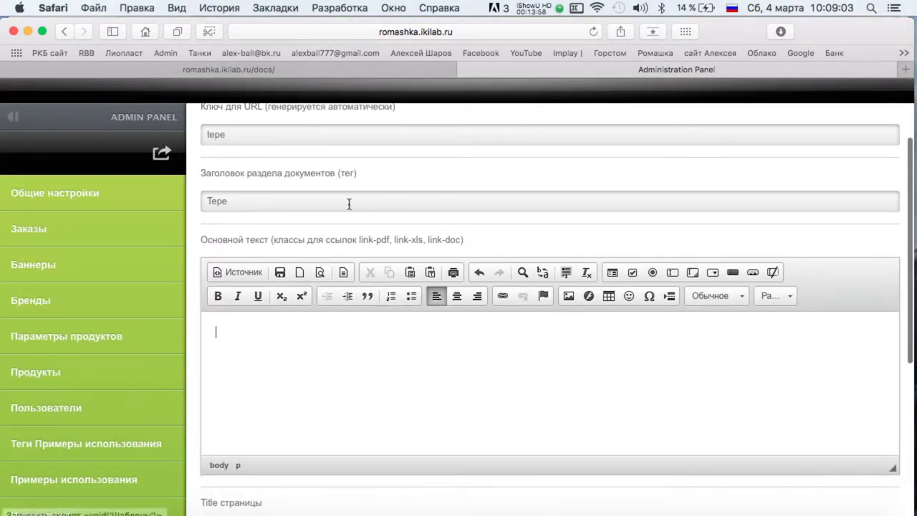
Retry linking by choosing СГР Нити 2014.jpg in Загрузка; the missing-link warning appears again.
left_click(502, 297)
left_click(496, 208)
left_click(374, 256)
left_click(254, 158)
double_click(253, 157)
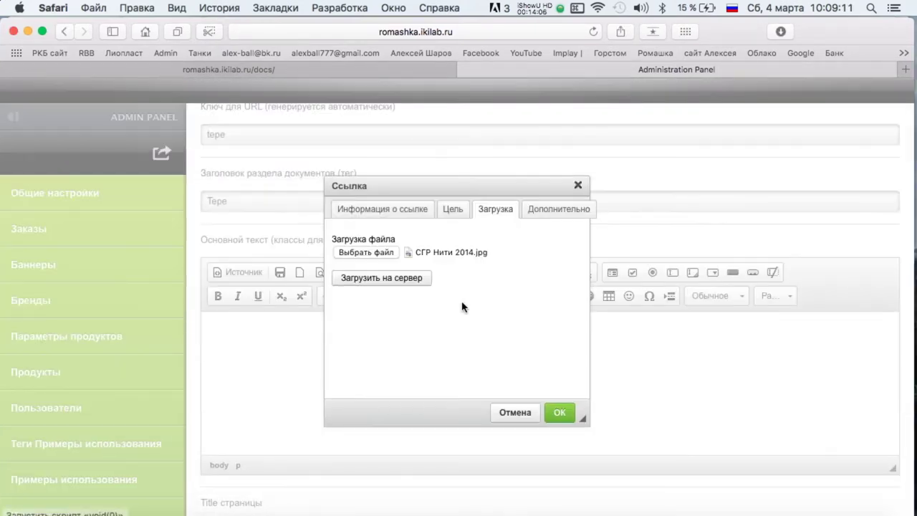
left_click(560, 414)
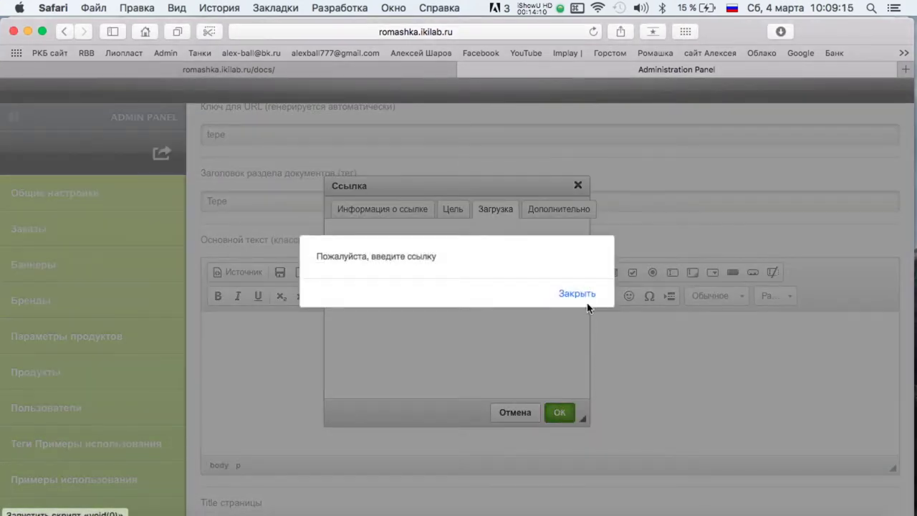
left_click(585, 295)
Close the link dialog and bring the Mail draft about failed uploads to the front.
left_click(491, 219)
left_click(577, 186)
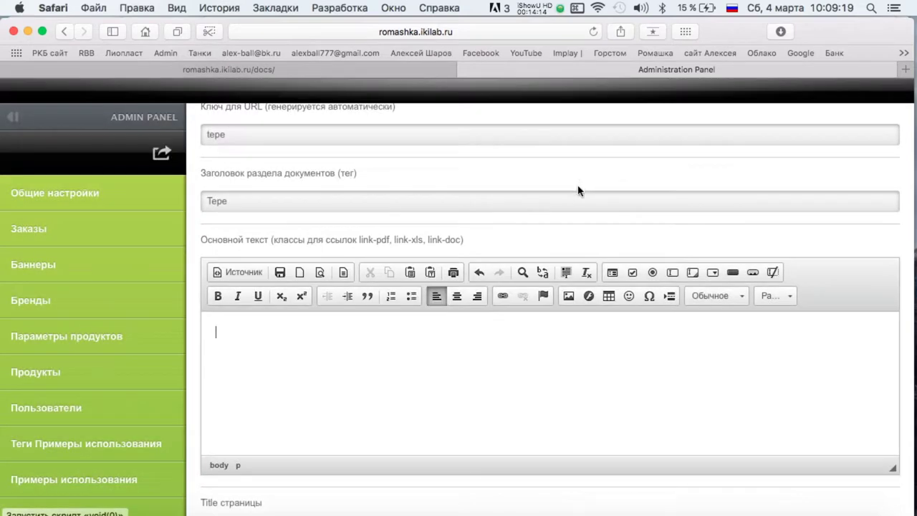
key("ctrl+Up")
left_click(138, 432)
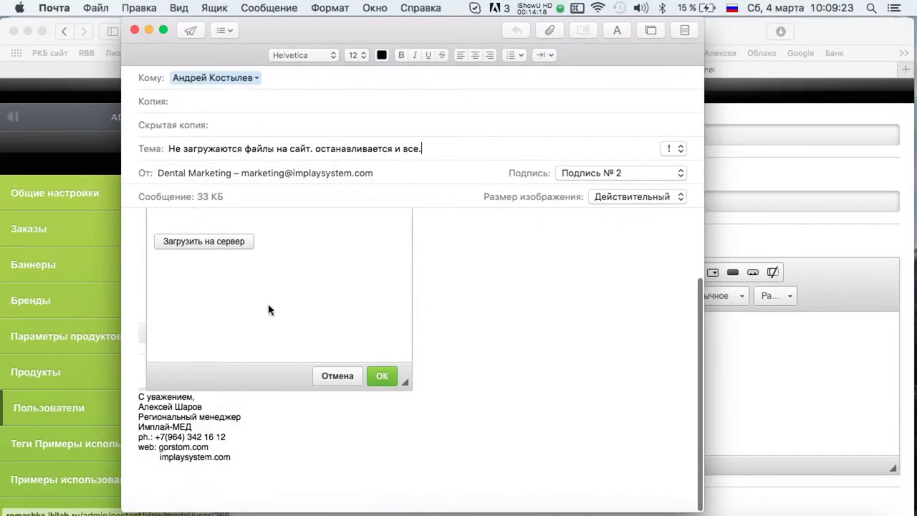
Switch the От sender to the other account and send the «Не загружаются файлы на сайт» email.
left_click(263, 172)
left_click(265, 187)
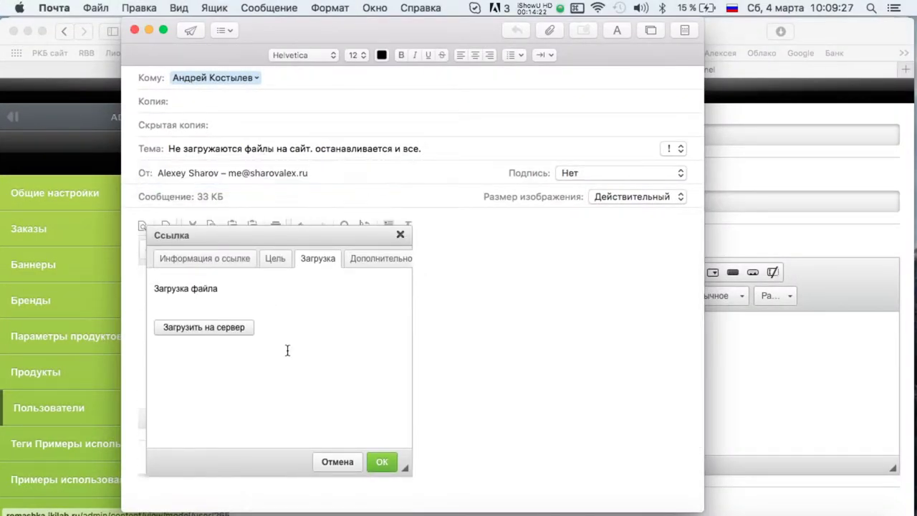
left_click(188, 33)
scroll(319, 368, "down", 5)
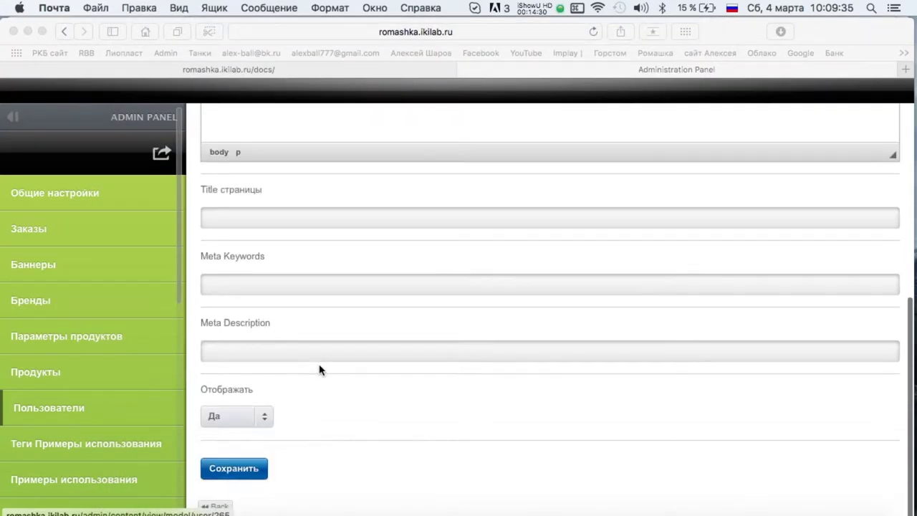
scroll(319, 368, "up", 8)
mouse_move(2, 1)
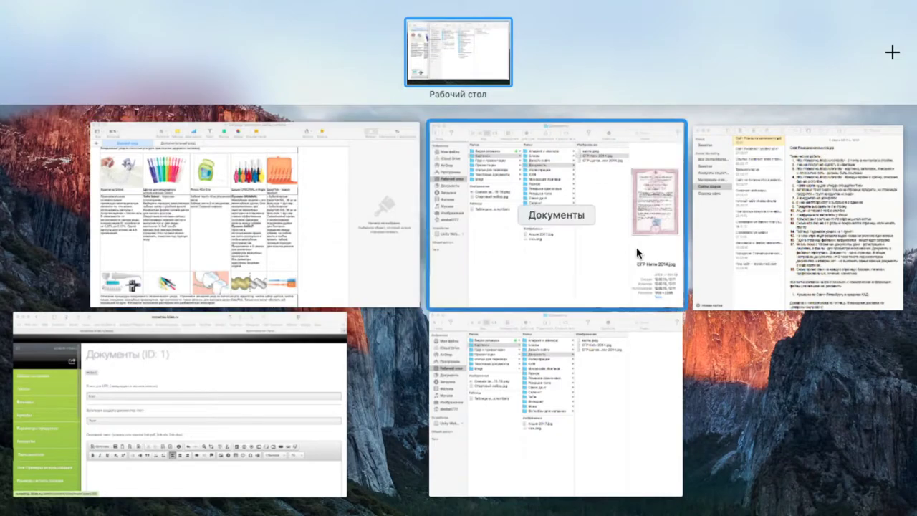
Select the Технические работы list through item 18 in Notes, then check Safari's documents and admin tabs.
left_click(727, 280)
left_click_drag(542, 101, 723, 423)
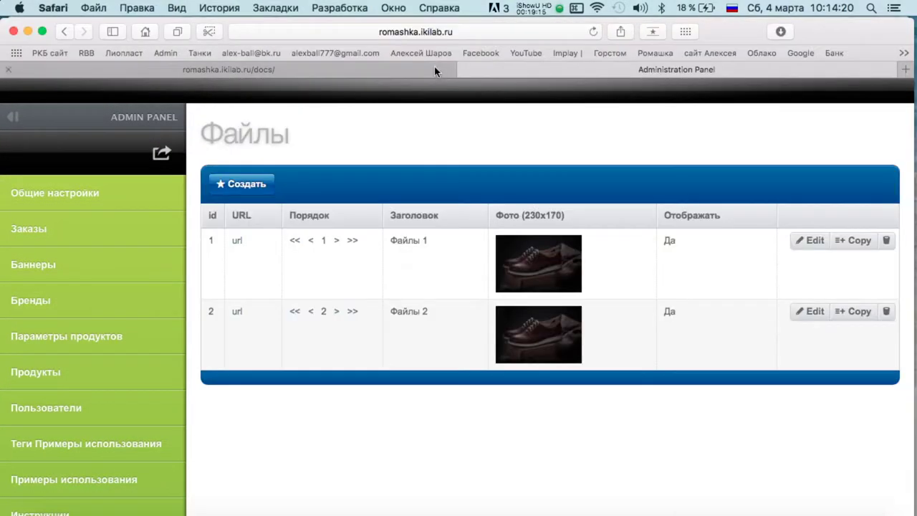
left_click(423, 71)
left_click(562, 69)
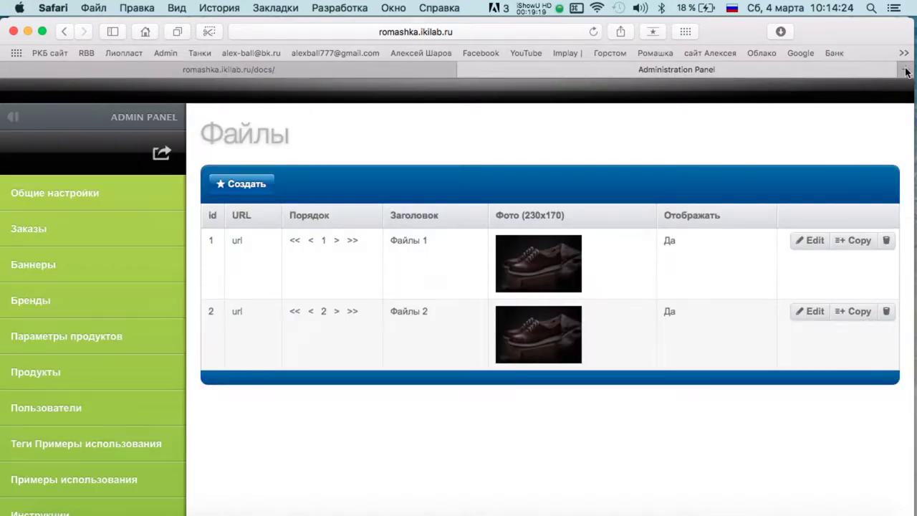
Open and close a new tab, return to the public Документы page, then bring Finder's Документы window forward.
key("super+t")
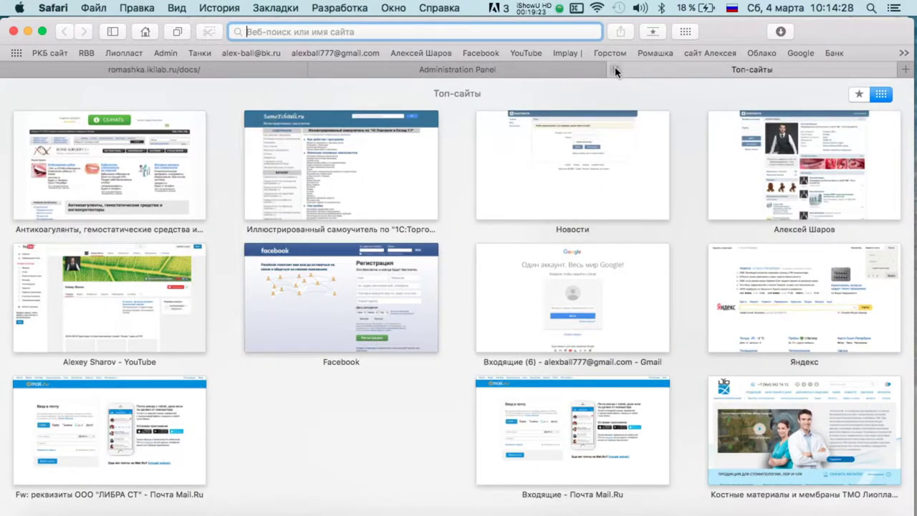
left_click(615, 70)
left_click(300, 68)
scroll(200, 159, "down", 3)
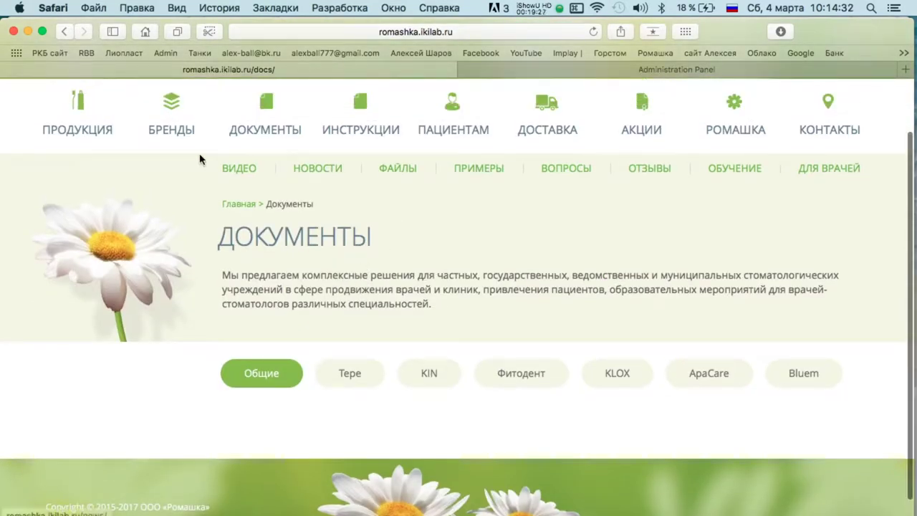
key("ctrl+Up")
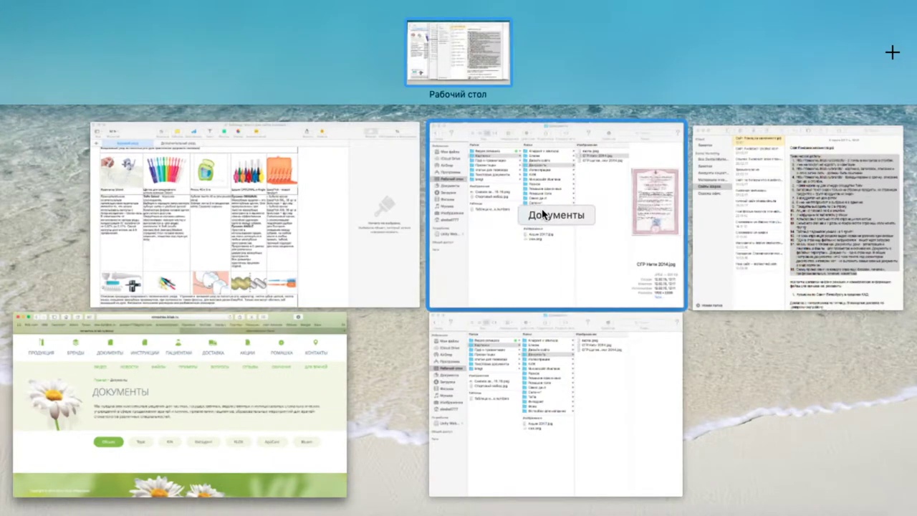
left_click(536, 212)
left_click(641, 121)
left_click(530, 144)
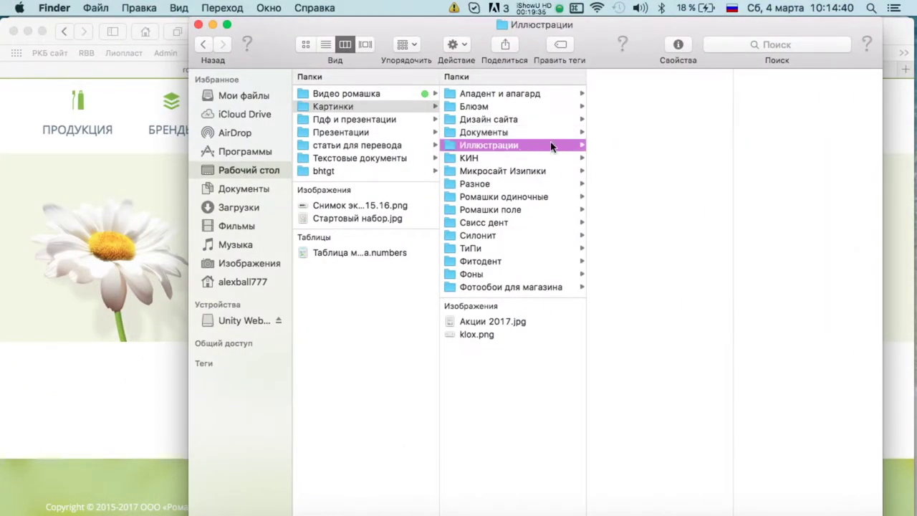
left_click(632, 93)
key("Down")
key("Down")
key("Down")
key("Down")
key("Down")
key("Down")
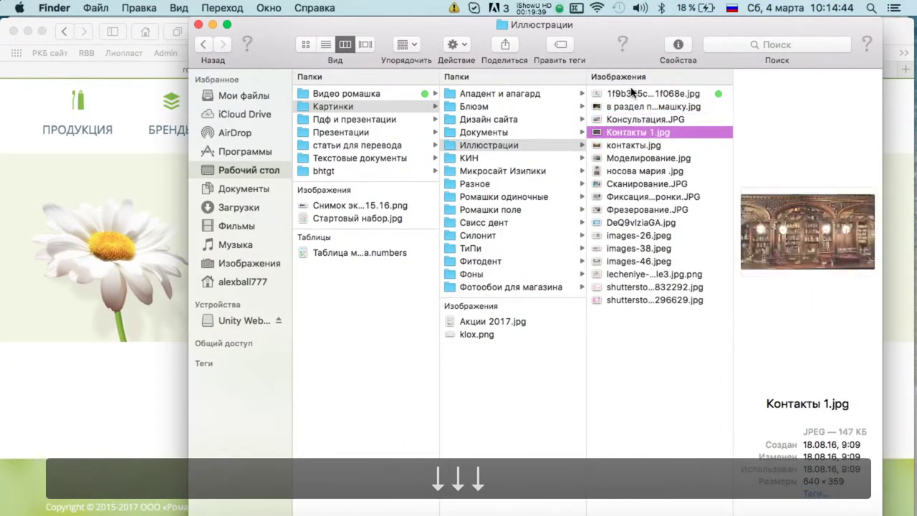
key("Down")
key("Down")
key("Down")
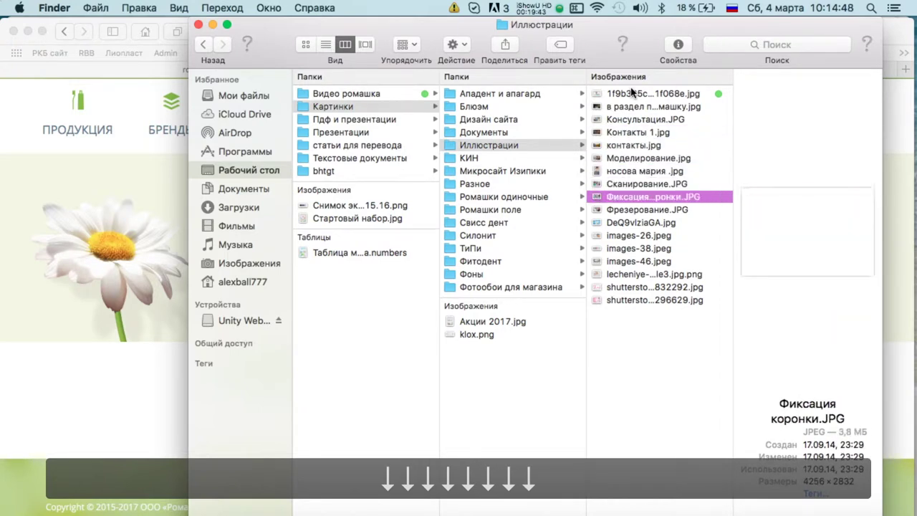
key("Down")
key("Down")
key("Down")
key("Down")
key("Down")
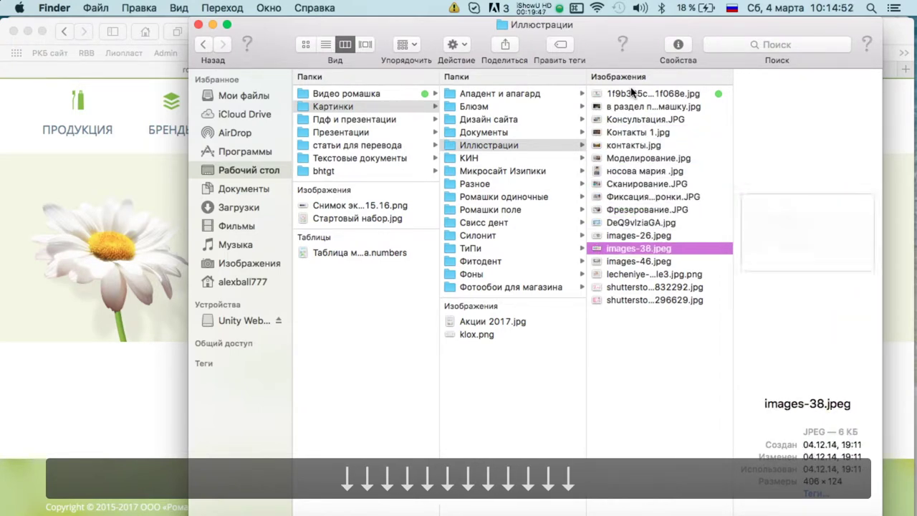
key("Down")
key("Down")
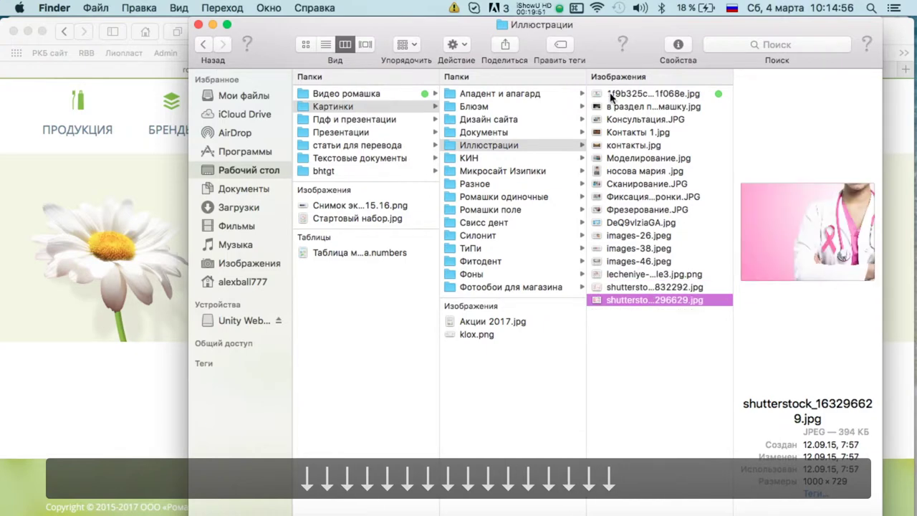
left_click(514, 161)
key("Right")
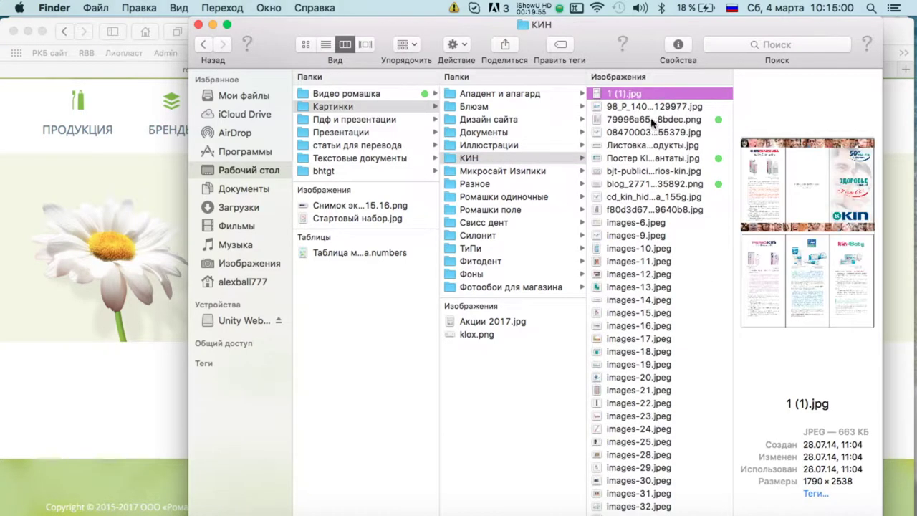
key("Down")
key("Down")
key("Down")
key("Down")
key("Down")
key("Down")
key("Down")
key("Down")
key("Down")
key("Down")
key("Down")
key("Down")
key("Down")
key("Down")
key("Down")
key("Down")
key("Down")
key("Down")
key("Down")
key("Down")
key("Down")
key("Down")
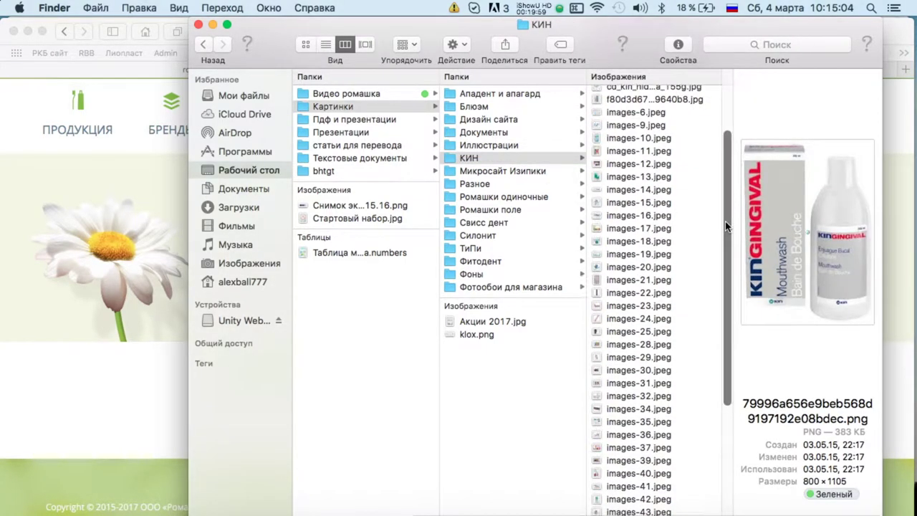
left_click(666, 322)
key("Down")
key("Down")
key("Down")
key("Down")
key("Down")
key("Down")
key("Down")
key("Down")
key("Down")
key("Down")
key("Down")
key("Down")
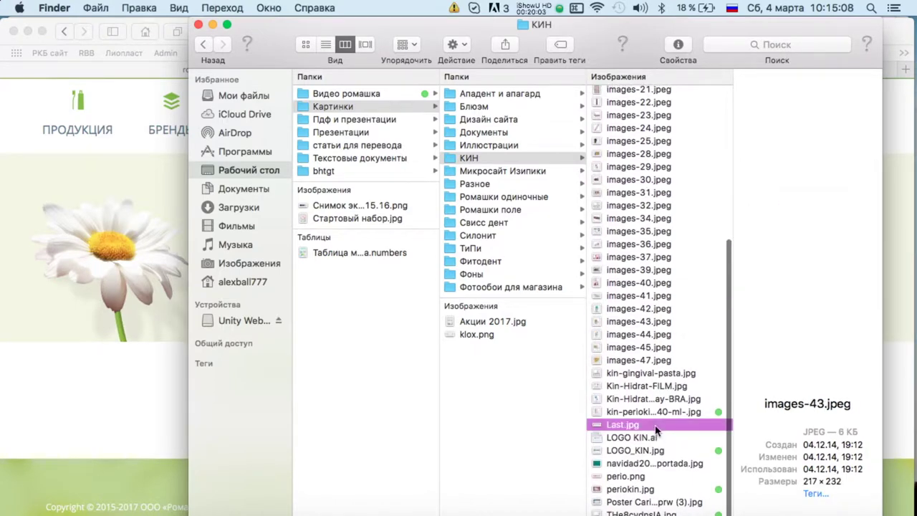
left_click(564, 95)
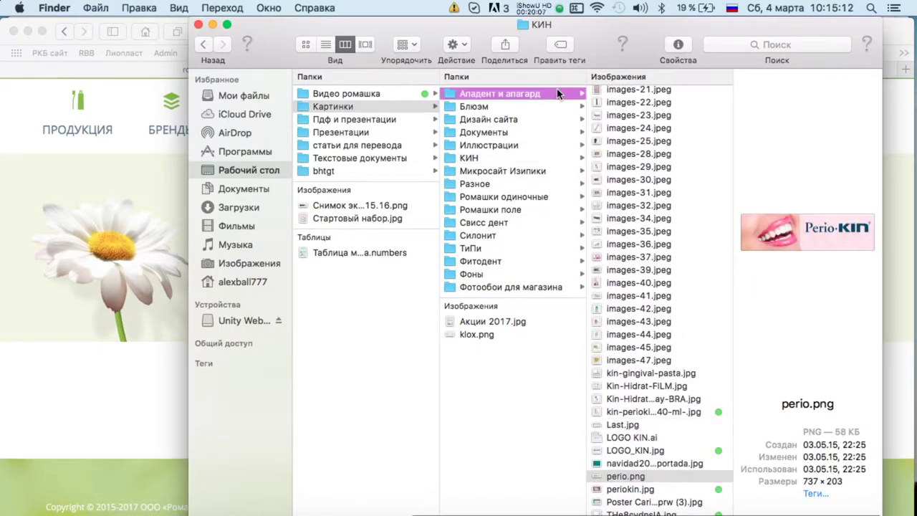
left_click(676, 94)
key("Down")
left_click(518, 107)
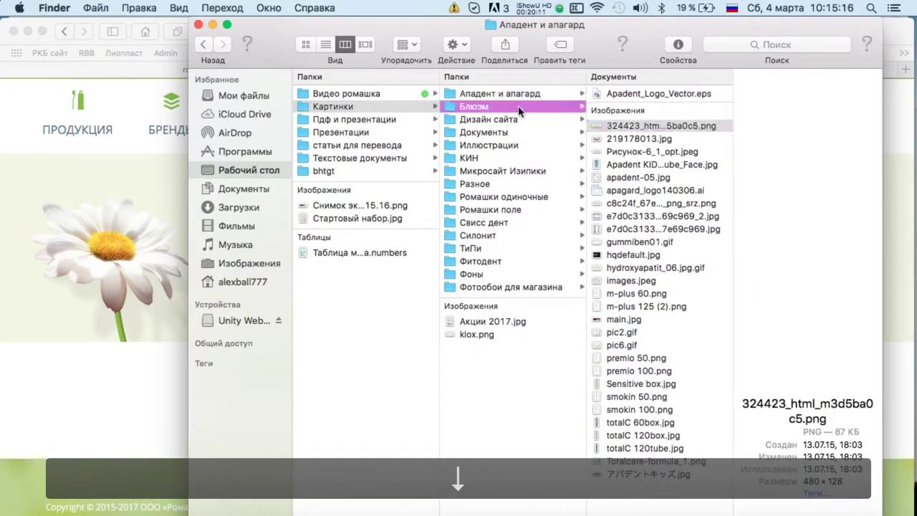
left_click(519, 118)
left_click(522, 132)
left_click(528, 144)
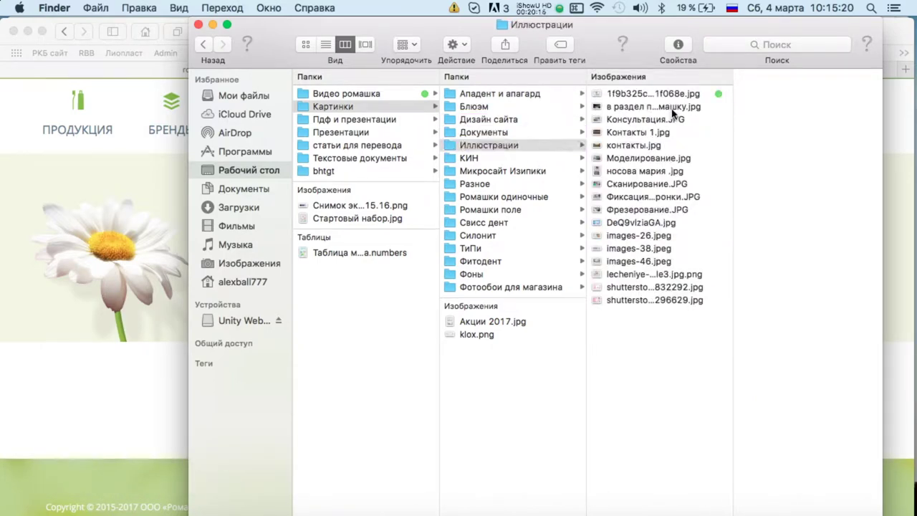
left_click(673, 107)
key("space")
key("space")
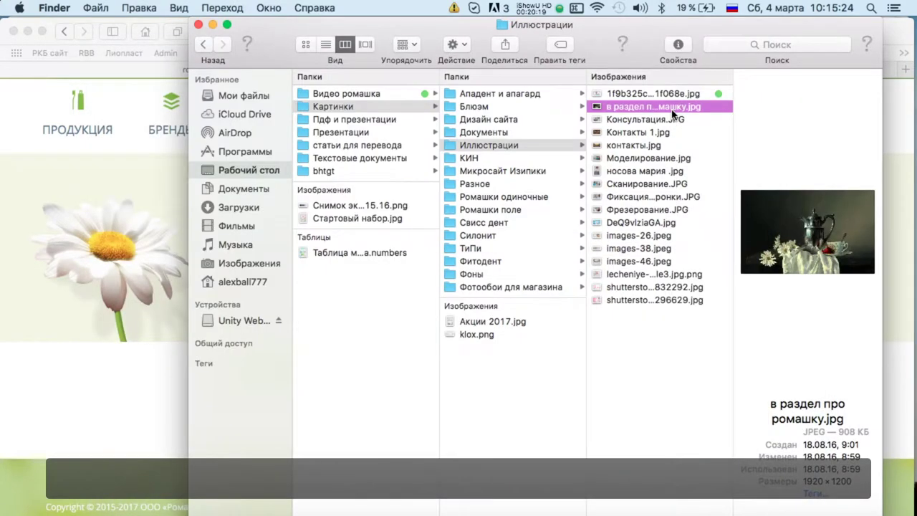
Tag в раздел про ромашку.jpg purple, and Контакты 1.jpg and контакты.jpg green.
right_click(672, 112)
left_click(511, 359)
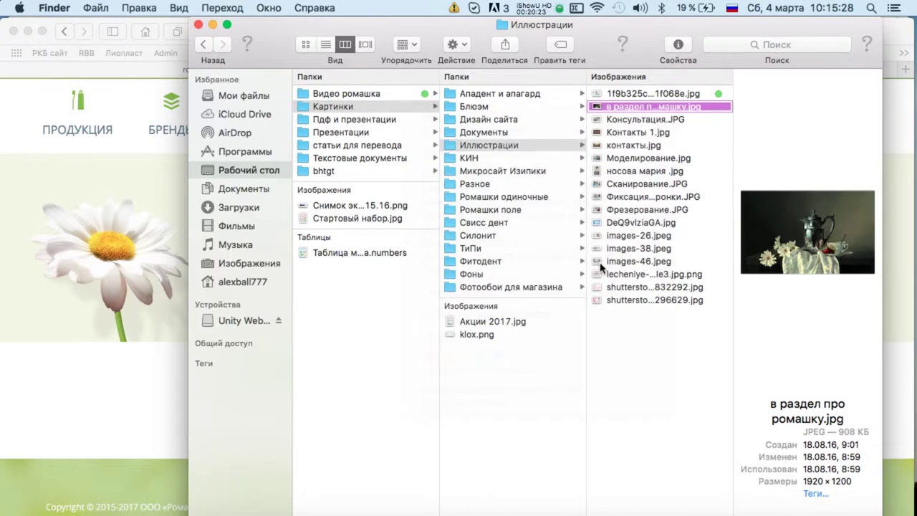
key("Down")
key("Down")
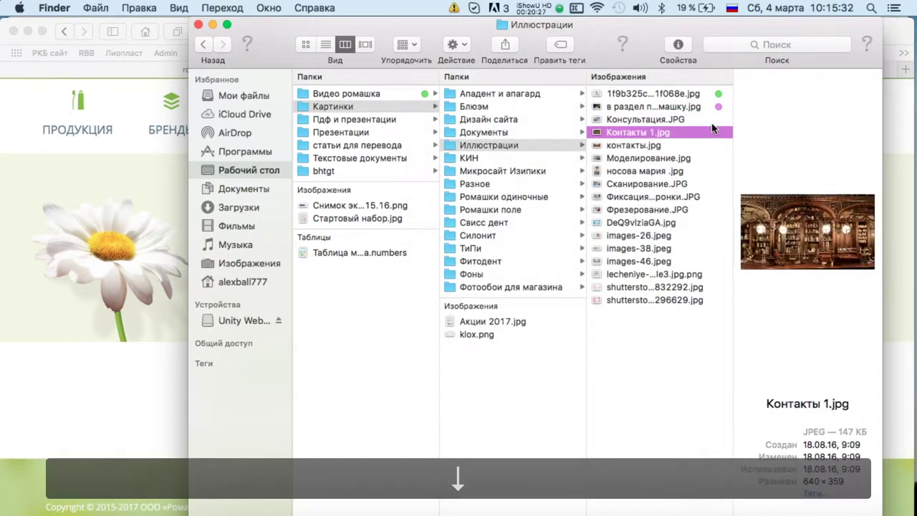
right_click(689, 138)
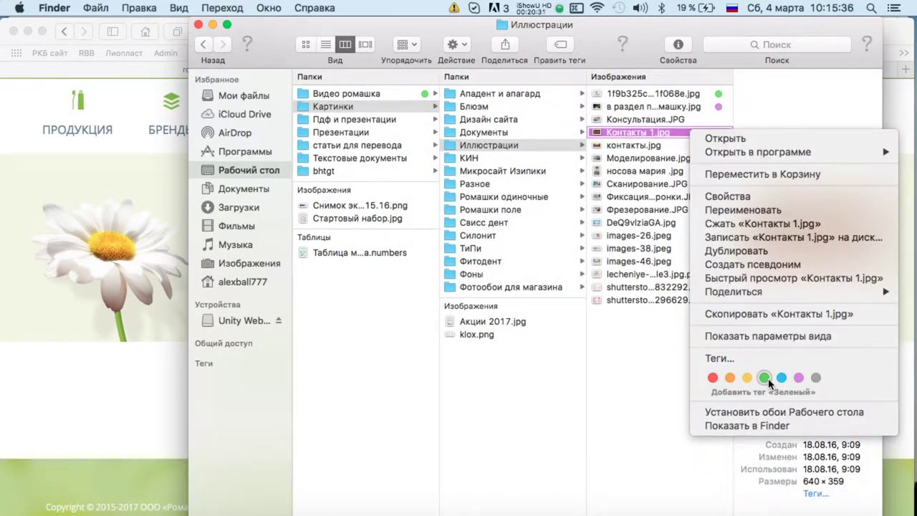
left_click(765, 378)
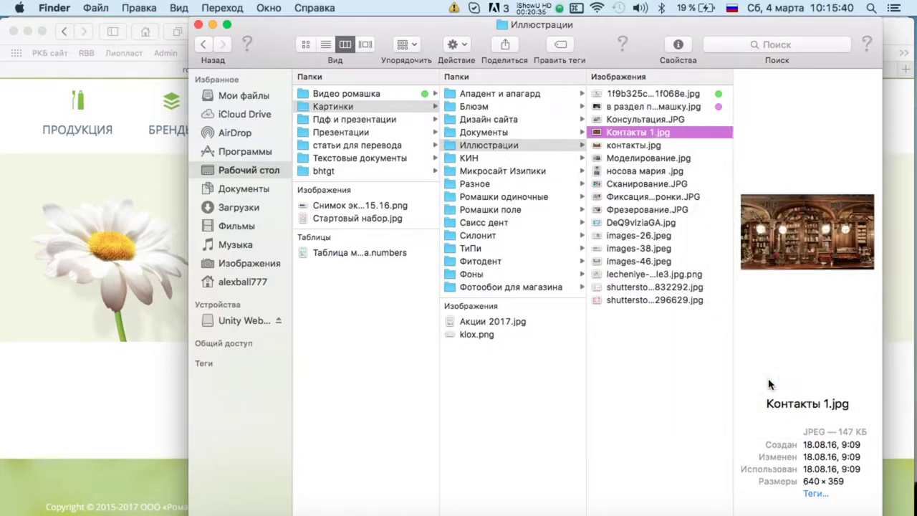
left_click(686, 143)
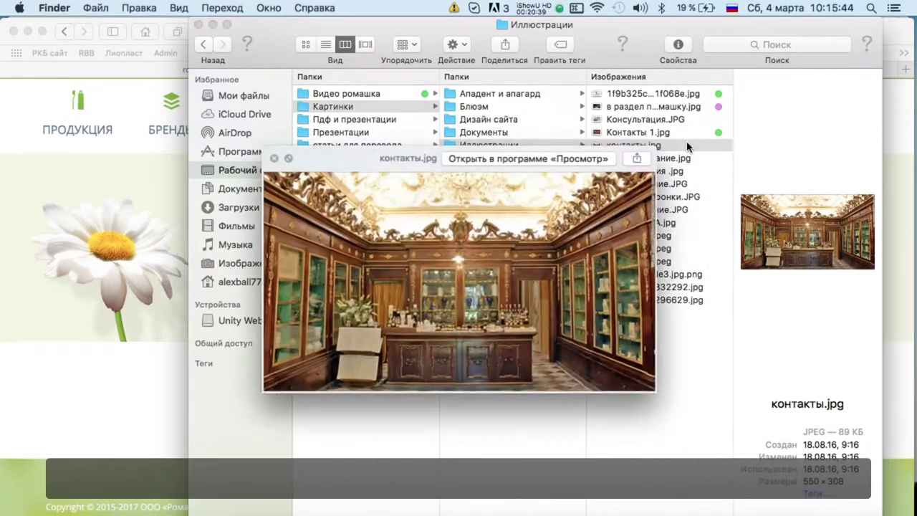
key("space")
key("space")
right_click(689, 145)
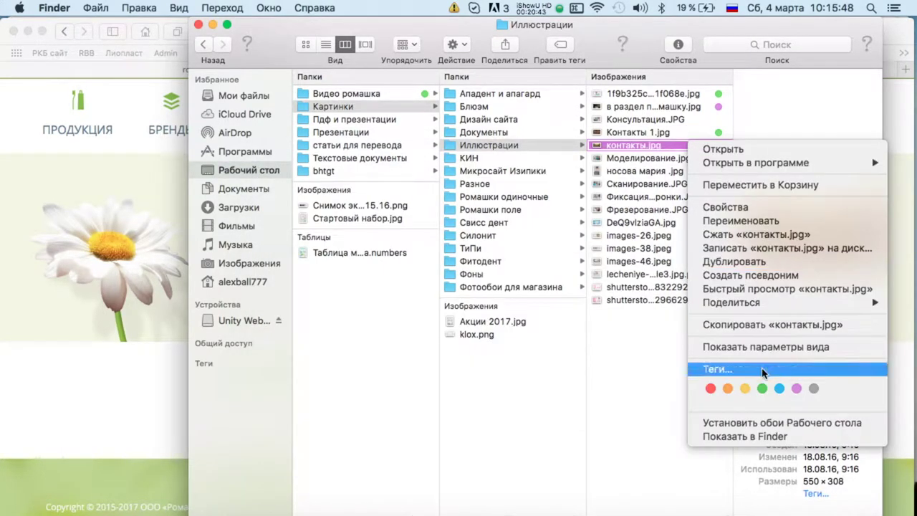
left_click(762, 388)
Retag both contact images, Контакты 1.jpg and контакты.jpg, purple together.
left_click(696, 157)
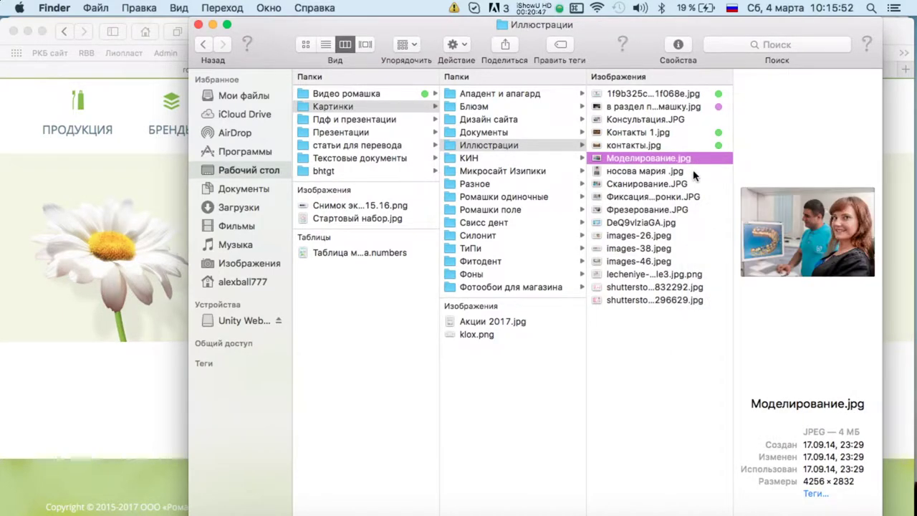
left_click(686, 134)
left_click(689, 146, "shift")
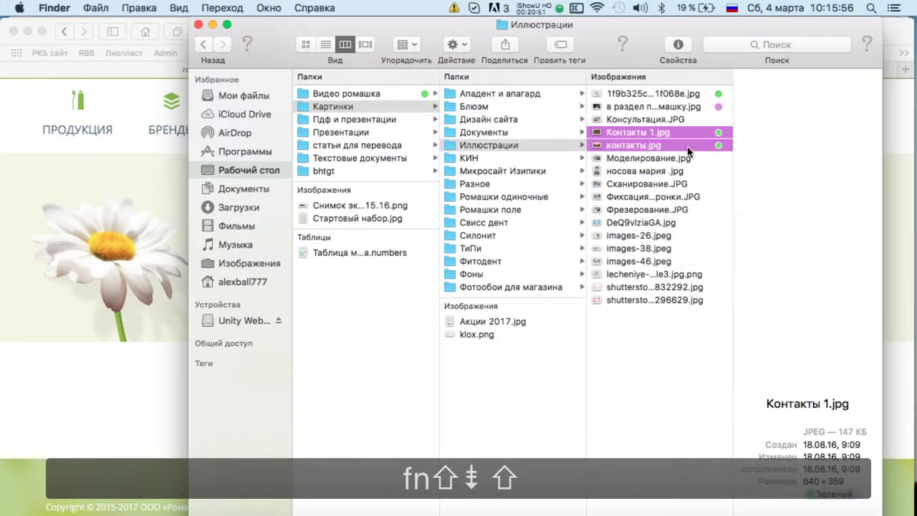
right_click(691, 146)
left_click(677, 435)
right_click(703, 133)
left_click(669, 401)
Step through the remaining Иллюстрации images, then move into the КИН folder.
left_click(666, 101)
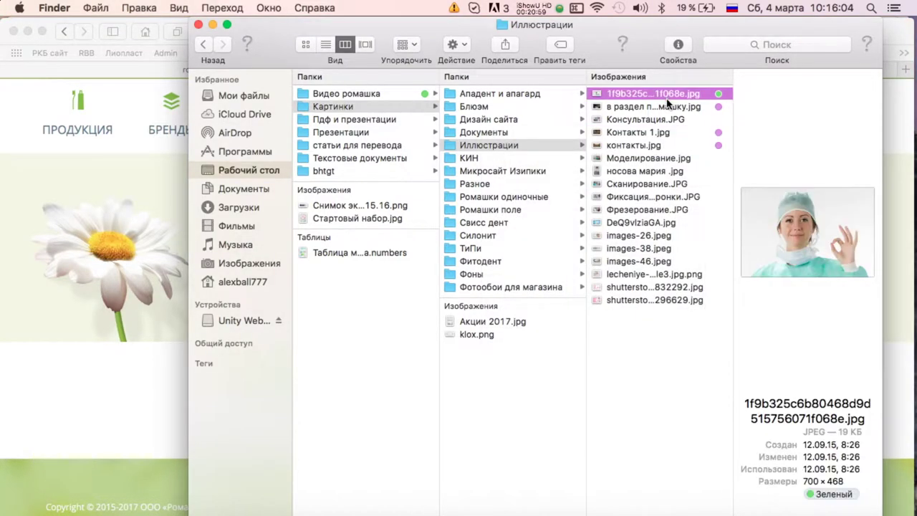
key("Down")
key("Down")
key("Down")
key("Down")
key("Down")
key("Down")
key("Down")
key("Down")
key("Down")
key("Down")
key("Down")
key("Down")
key("Down")
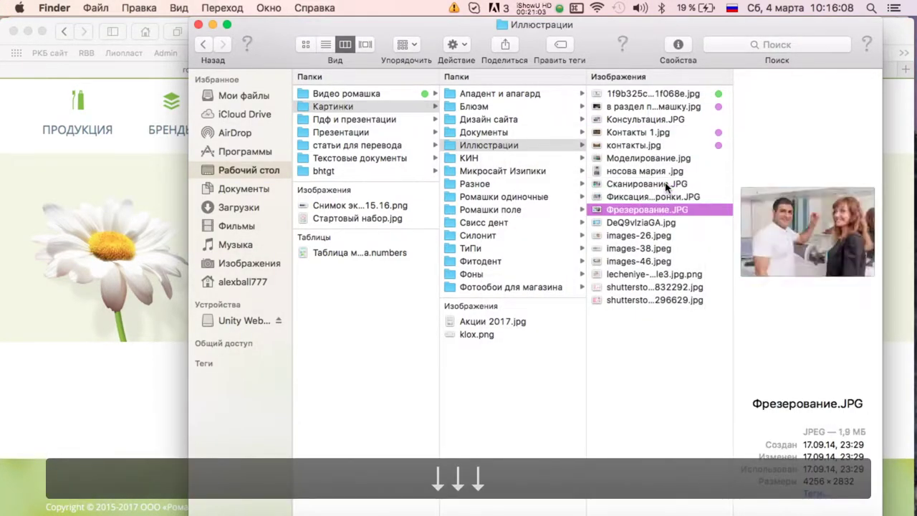
key("Down")
key("Down")
key("Down")
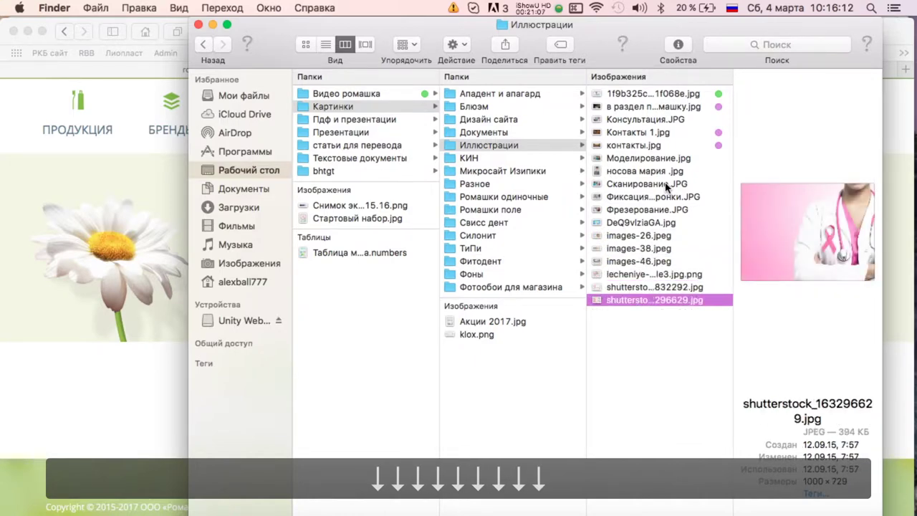
key("Left")
key("Down")
key("Right")
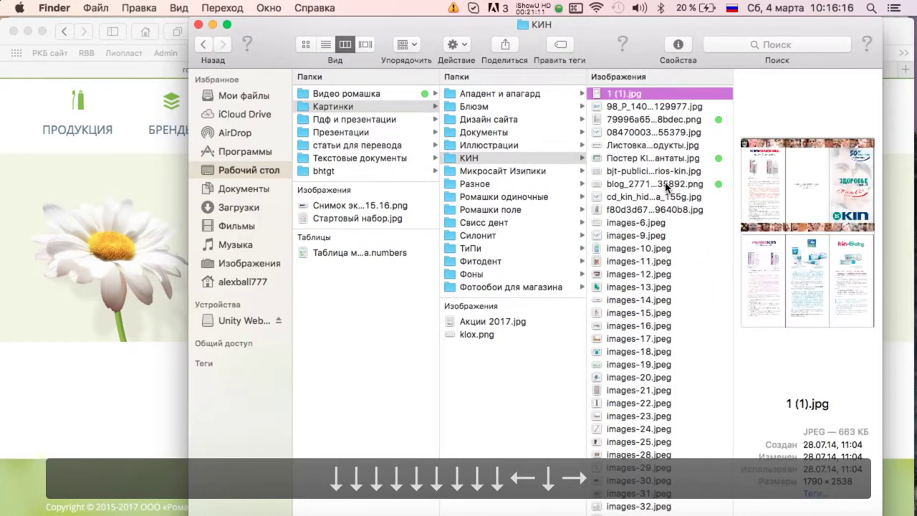
Preview the КИН images and bring up the options for the Постер KIN poster.
key("space")
key("space")
key("Down")
key("Down")
key("Down")
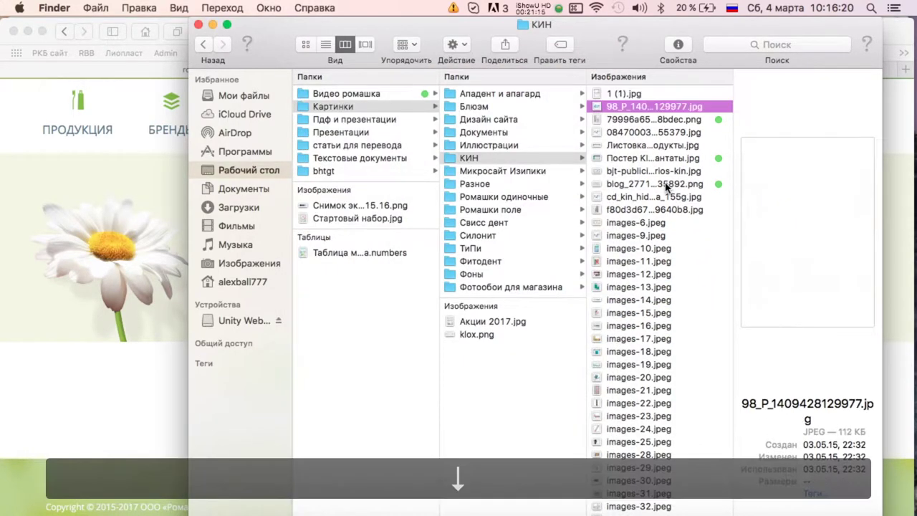
key("Down")
key("Down")
key("Up")
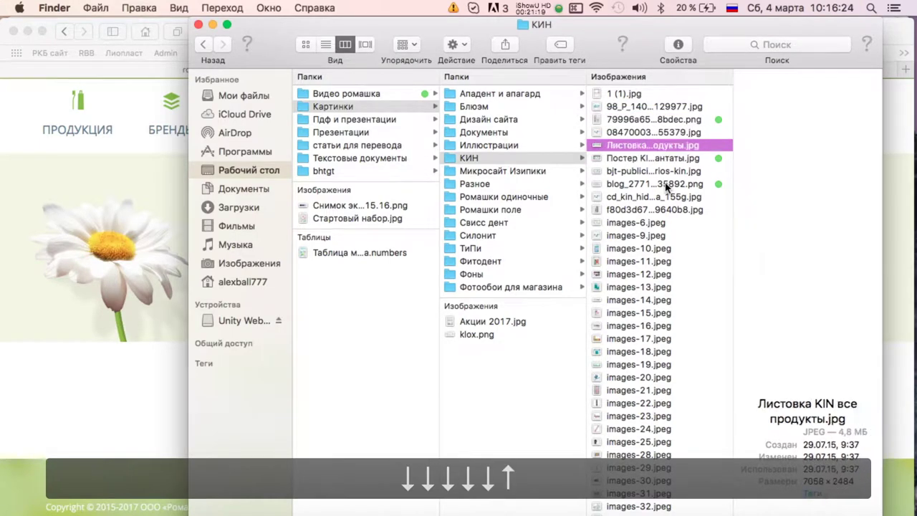
key("Down")
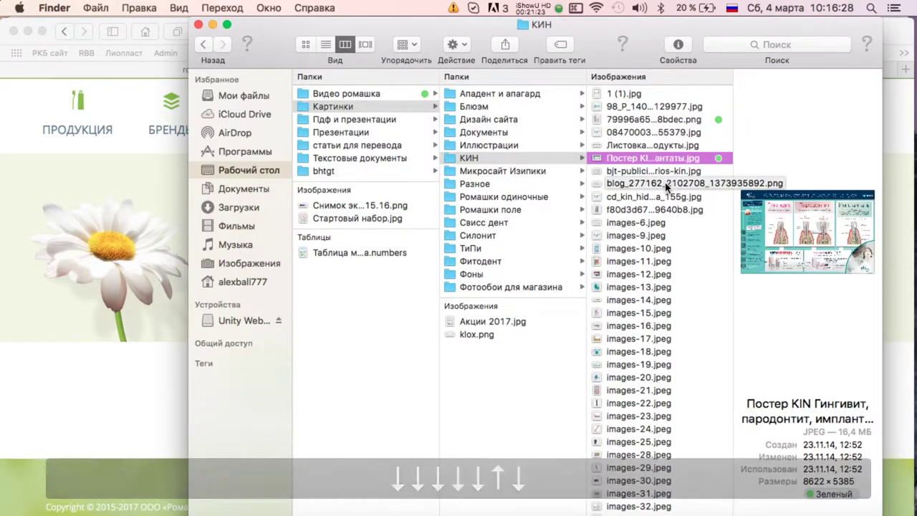
key("space")
key("space")
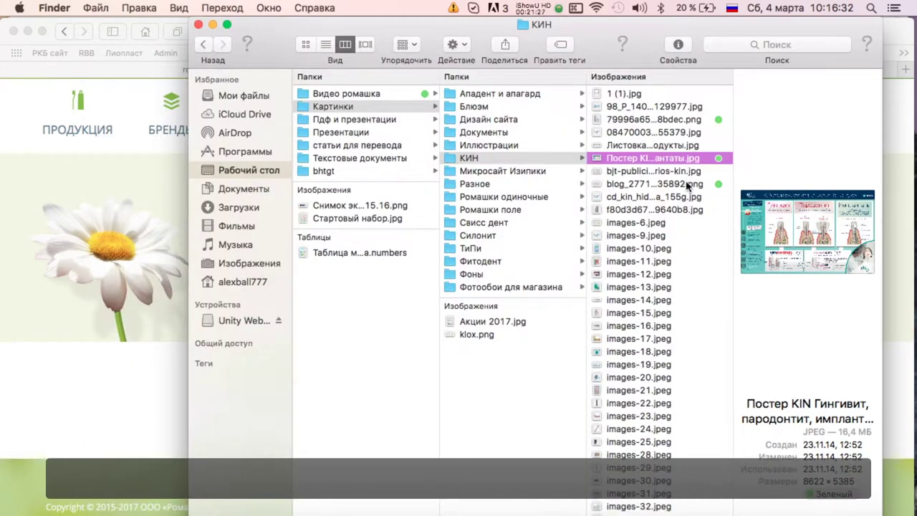
left_click(686, 184)
left_click(676, 160)
right_click(675, 160)
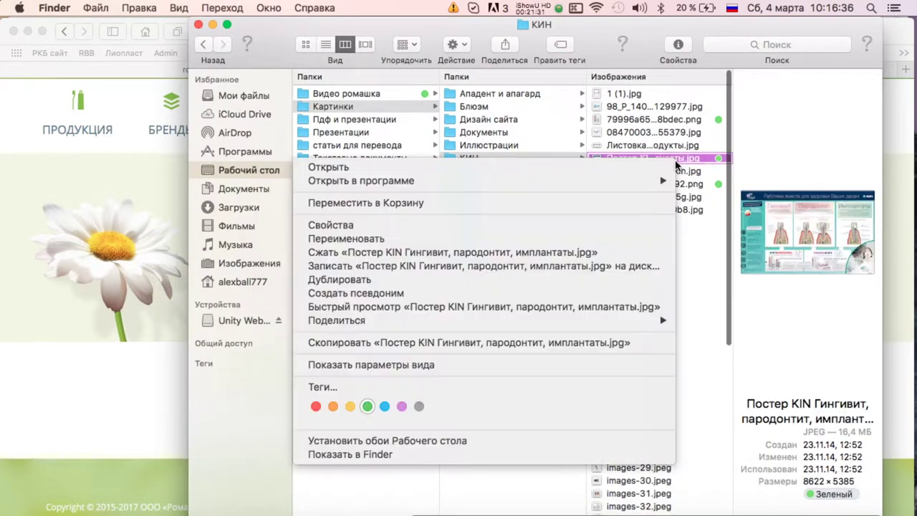
Remove the green tag from the KIN poster image and preview the other KIN images.
left_click(366, 407)
left_click(679, 209)
key("Down")
key("Down")
key("Down")
key("Down")
key("Down")
key("Down")
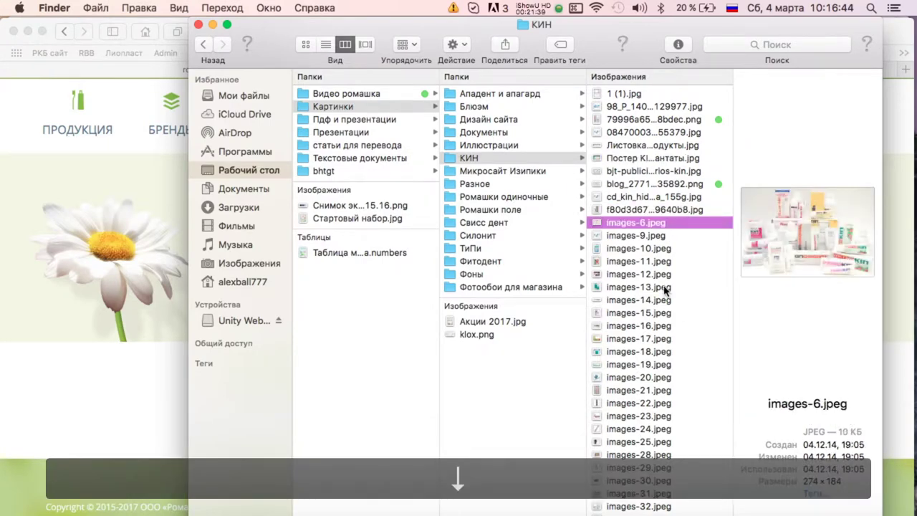
scroll(664, 290, "down", 8)
Look through the Разное, Ромашки одиночные and Свисс дент picture folders.
left_click(503, 185)
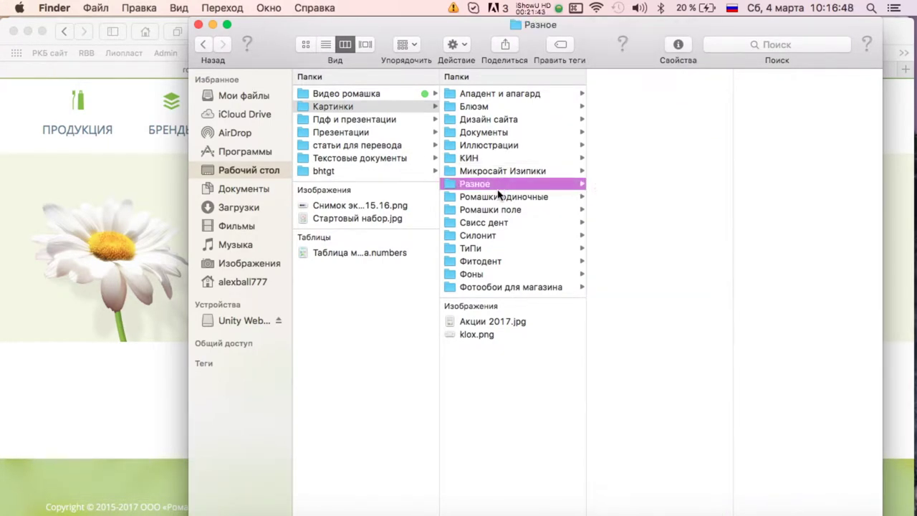
left_click(496, 198)
left_click(500, 222)
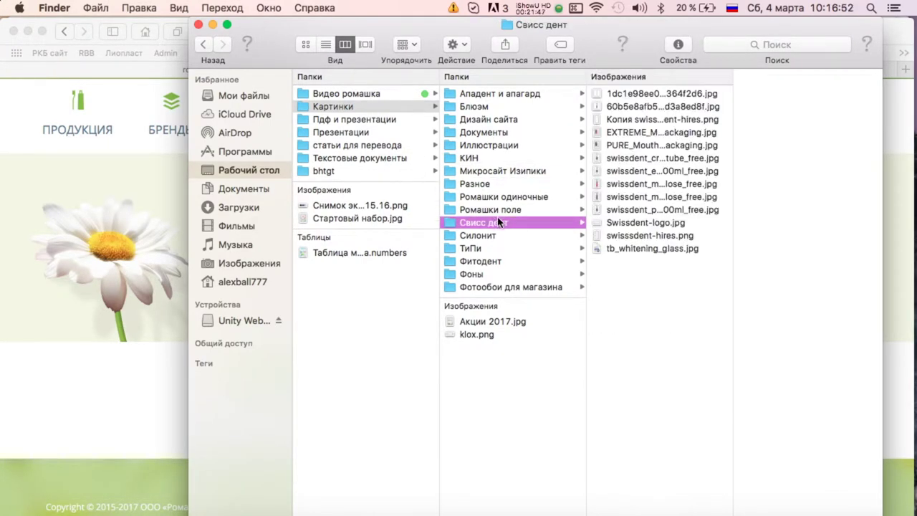
In Пдф и презентации, look through the Ападент folder, then preview the KIN PDFs.
left_click(399, 119)
left_click(501, 94)
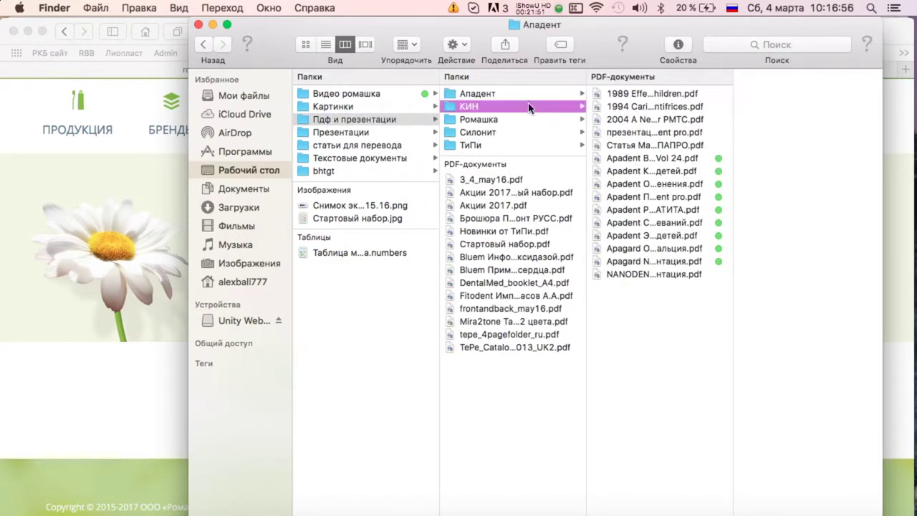
left_click(529, 106)
key("Right")
key("Down")
key("Down")
key("Down")
key("Down")
key("Down")
key("Down")
key("Down")
key("Down")
key("Down")
key("Down")
key("Down")
key("Down")
key("Down")
key("Down")
key("Down")
key("Down")
key("Down")
key("Down")
key("Down")
key("Down")
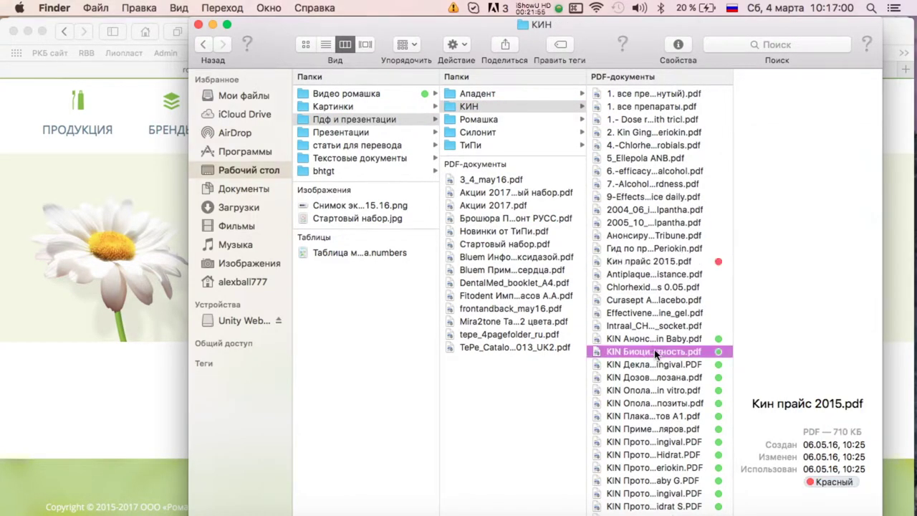
scroll(685, 372, "down", 3)
key("Down")
key("Down")
key("Down")
key("Down")
key("Down")
key("Down")
key("Down")
key("Down")
key("Down")
key("Down")
key("Down")
key("Down")
key("Down")
key("Down")
key("Down")
key("Down")
key("Down")
key("Down")
key("Down")
key("Down")
key("Up")
key("Up")
key("Up")
key("Up")
key("Up")
key("Up")
key("Up")
key("Up")
key("Up")
key("Up")
key("Up")
key("Up")
key("Up")
key("Up")
key("Up")
key("Up")
key("Up")
key("Up")
key("Up")
key("Up")
key("Up")
key("Up")
key("Up")
key("Up")
key("Up")
key("Up")
key("Up")
key("Up")
key("Up")
key("Up")
key("Up")
key("Up")
key("Up")
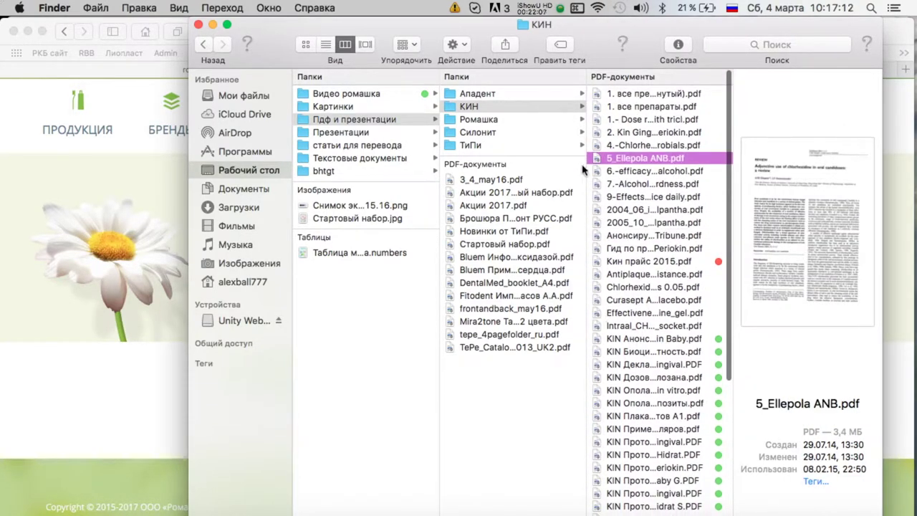
scroll(657, 226, "down", 10)
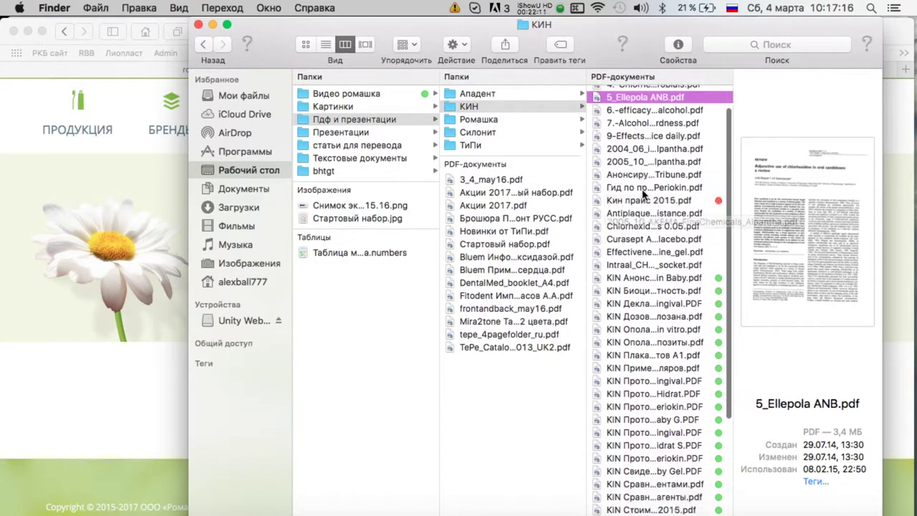
Preview the Ромашка PDFs and open the Силонит PDF folder.
left_click(521, 120)
key("Right")
key("Down")
key("Down")
key("Down")
key("Down")
key("Down")
key("Down")
key("Down")
key("Down")
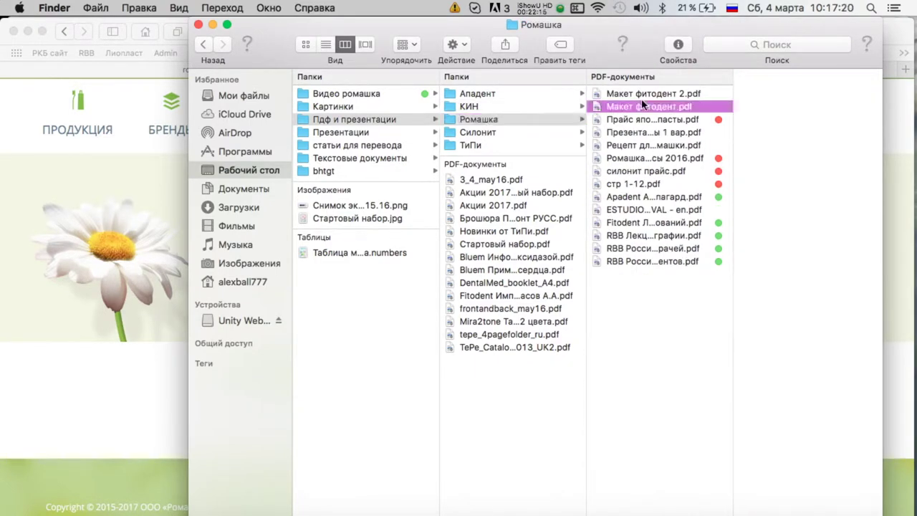
left_click(517, 131)
Close the Mail inbox window and return to the Finder window.
key("super+Tab")
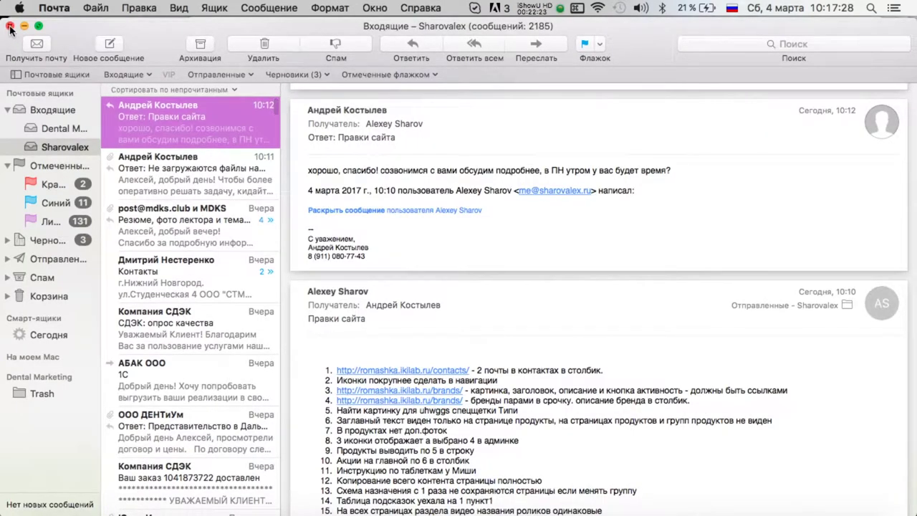
left_click(9, 26)
left_click(256, 323)
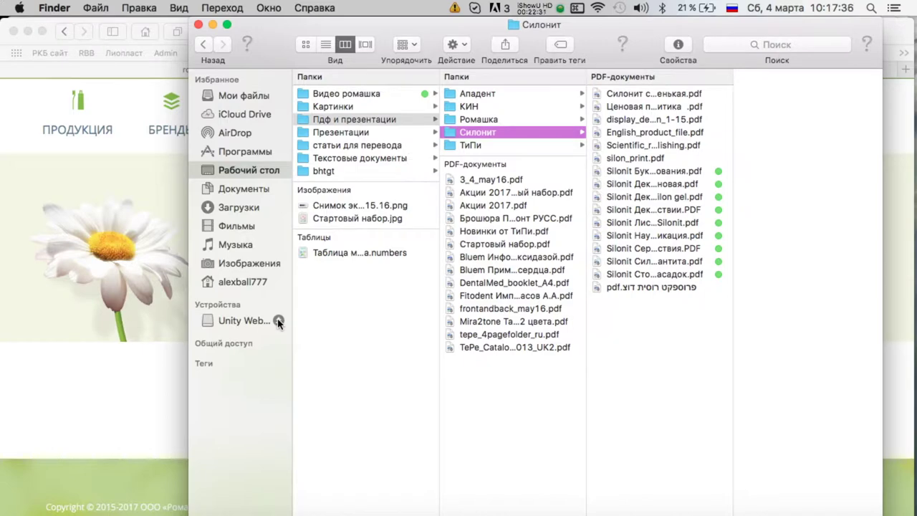
Preview the Акции 2017, Новинки от ТиПи, DentalMed booklet and TePe catalogue PDFs.
left_click(522, 192)
left_click(505, 231)
left_click(498, 282)
left_click(489, 347)
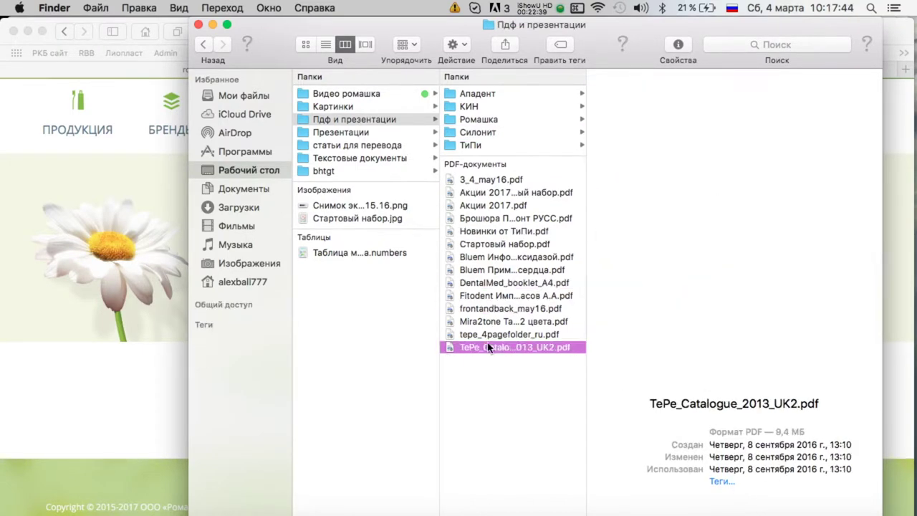
Preview the TePe, Kin Gingival_Periokin and Romashka shop files in Презентации.
left_click(367, 133)
left_click(501, 107)
left_click(501, 157)
left_click(505, 234)
left_click(511, 275)
Look in статьи для перевода, then preview Текстовые документы' Ападент ОТВЕТЫ document.
left_click(404, 146)
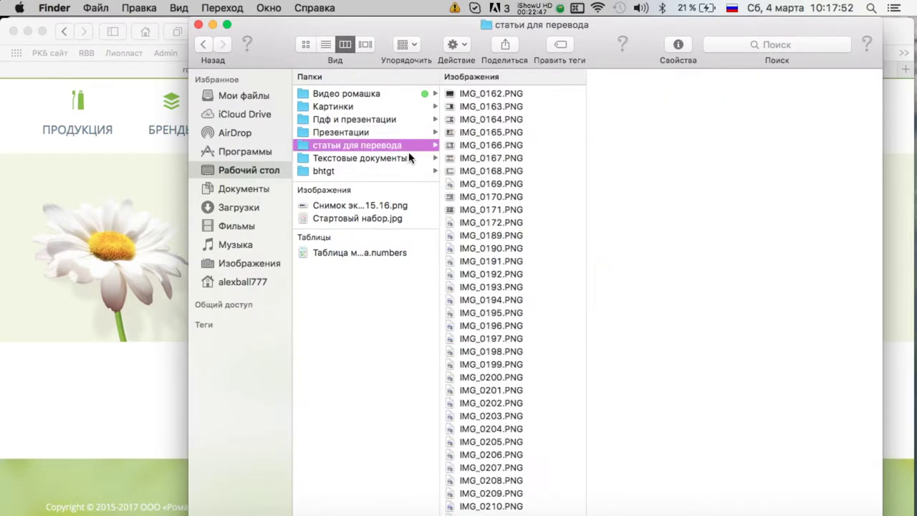
left_click(409, 160)
left_click(520, 95)
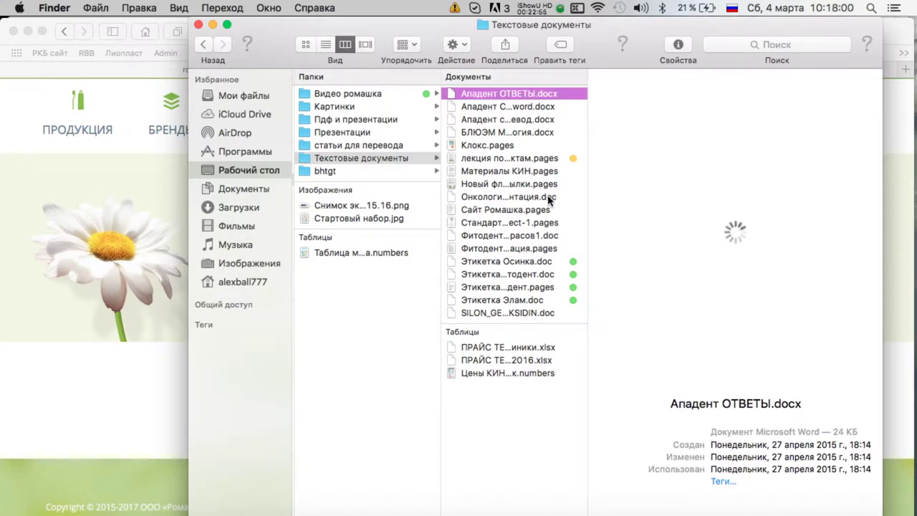
Bring the Numbers site-text spreadsheet forward and scroll its product table.
key("ctrl+Up")
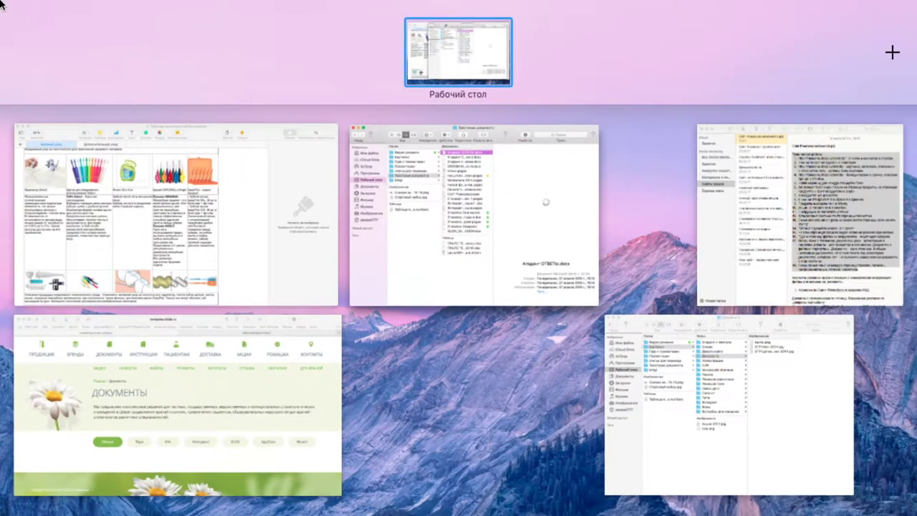
left_click(223, 232)
scroll(222, 232, "up", 10)
scroll(223, 231, "down", 10)
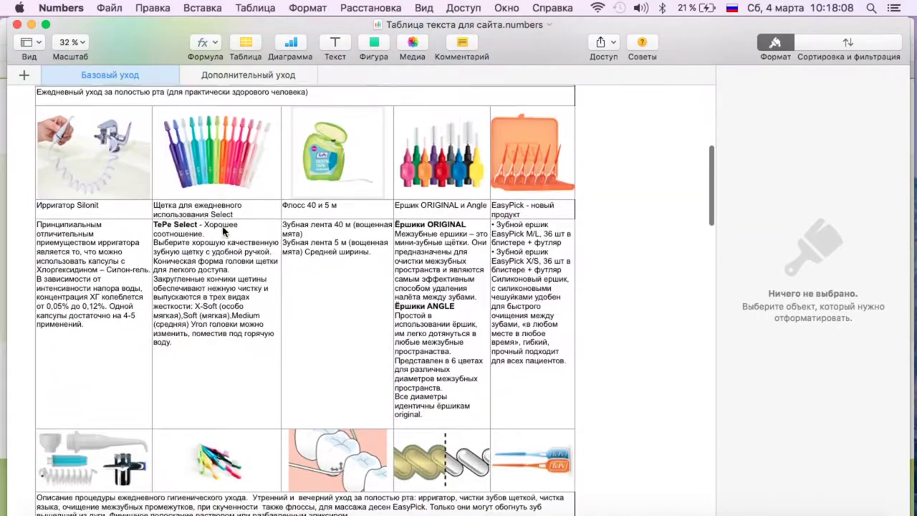
key("ctrl+Up")
Bring Safari forward, check the Administration Panel tab, then return to the Документы page.
left_click(164, 205)
left_click(560, 70)
scroll(29, 256, "down", 15)
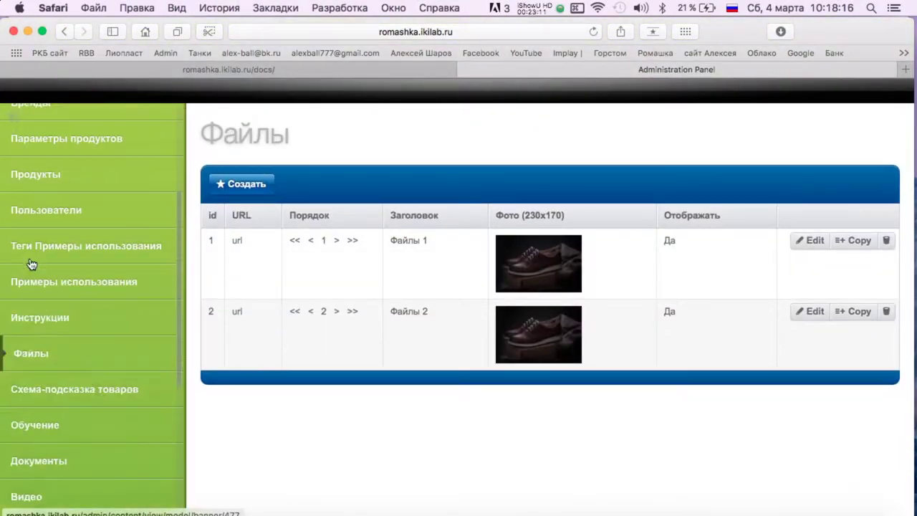
scroll(30, 256, "up", 15)
left_click(240, 69)
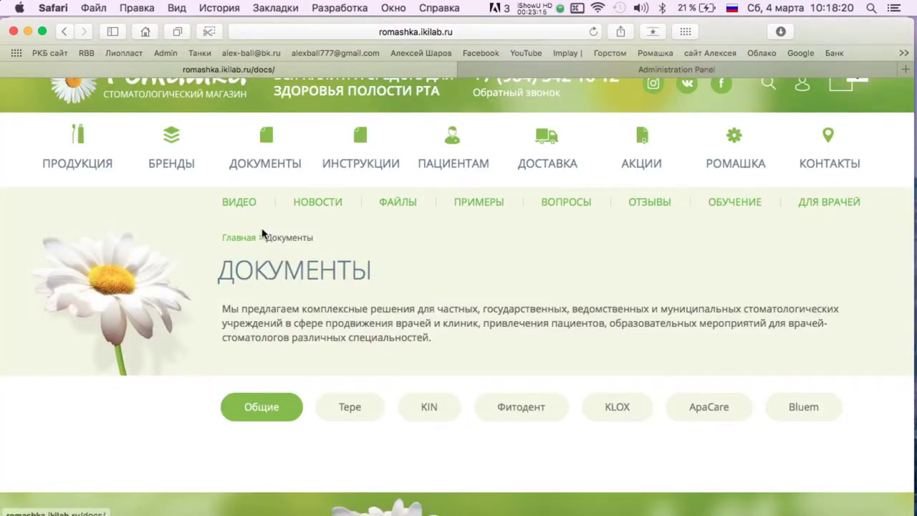
Open the site's Инструкции page and scroll through it.
left_click(367, 170)
scroll(432, 220, "down", 6)
scroll(433, 220, "up", 4)
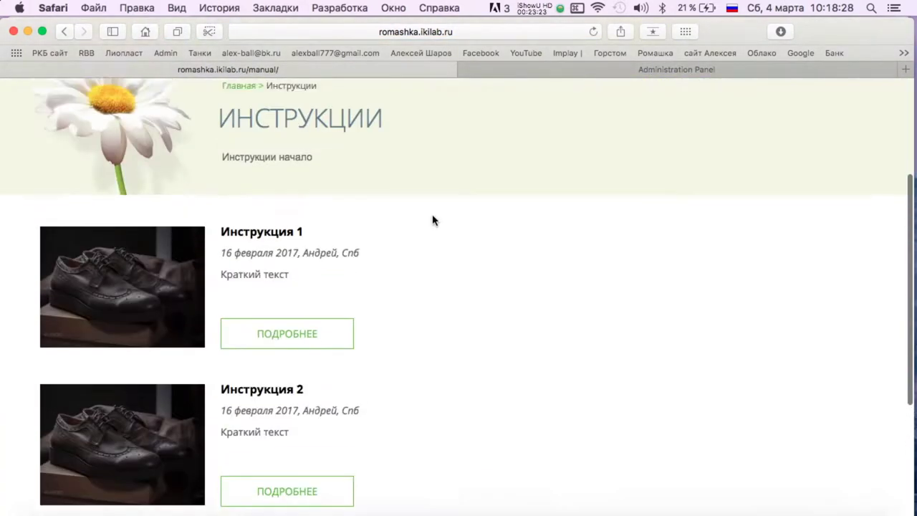
scroll(432, 220, "up", 3)
Open the product catalog page and scroll through the TePe description and categories.
left_click(93, 179)
scroll(331, 243, "down", 15)
scroll(307, 288, "up", 6)
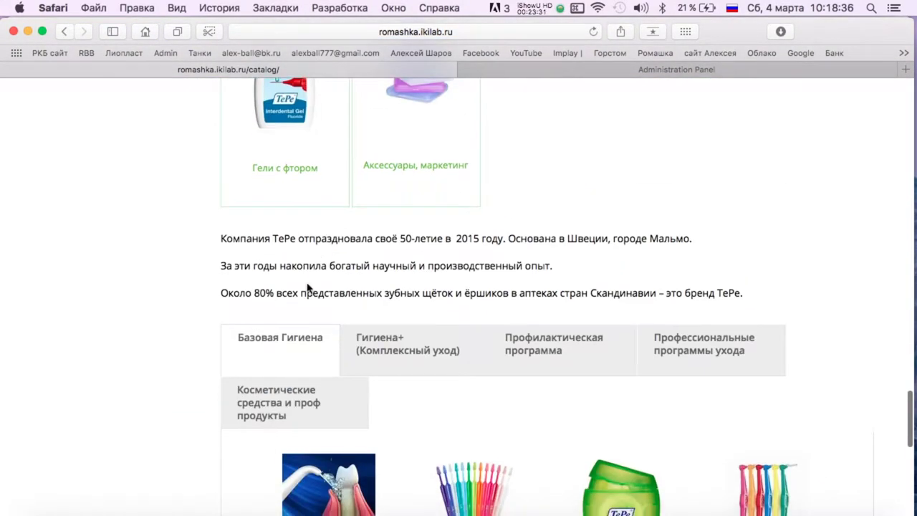
scroll(328, 319, "down", 4)
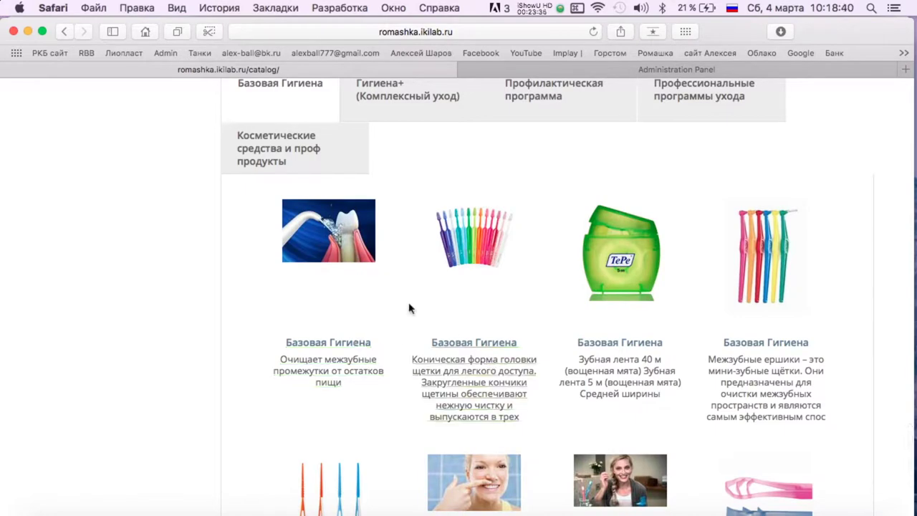
scroll(396, 260, "up", 2)
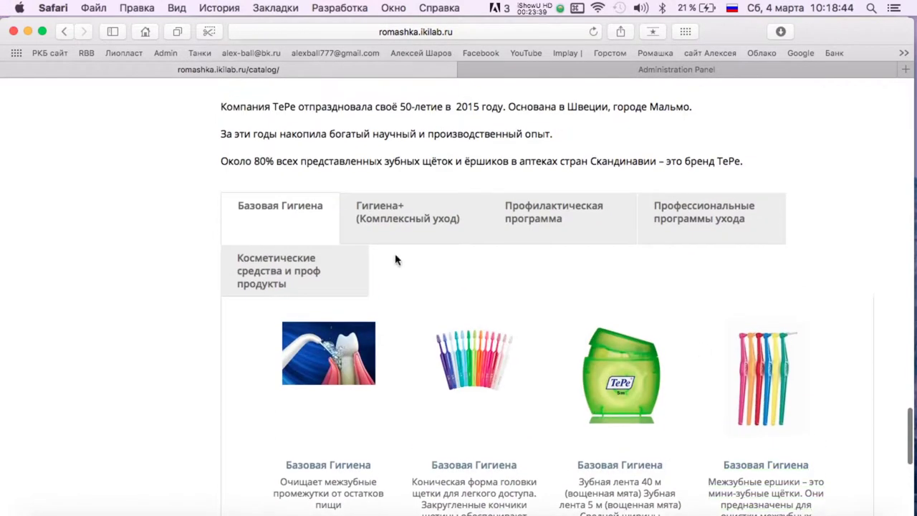
key("ctrl+Up")
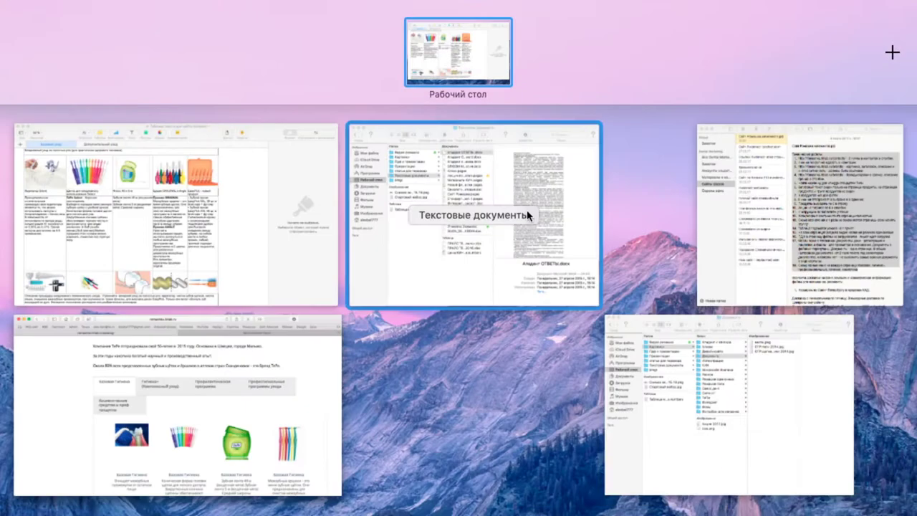
Add item 19: 'Под схемой - ссылка подробнее под заголовками - будут отдельные стра'.
left_click(761, 369)
left_click(743, 426)
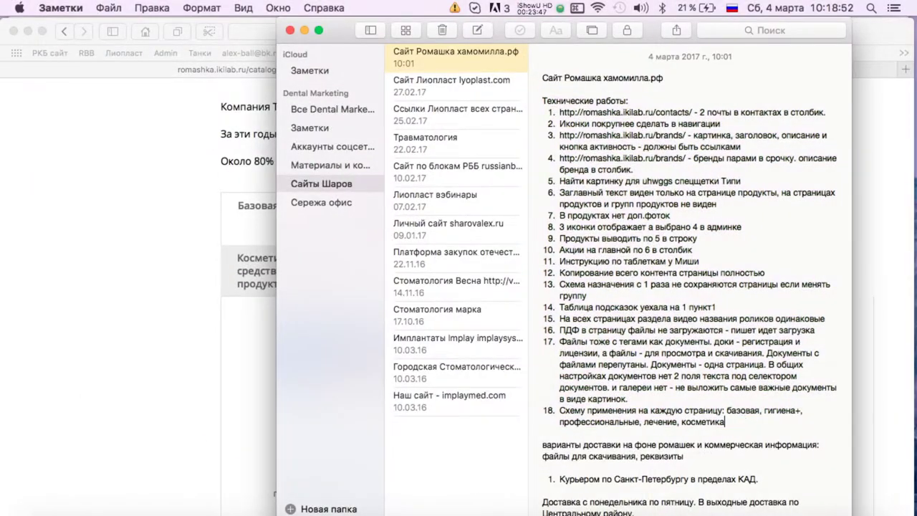
key("Return")
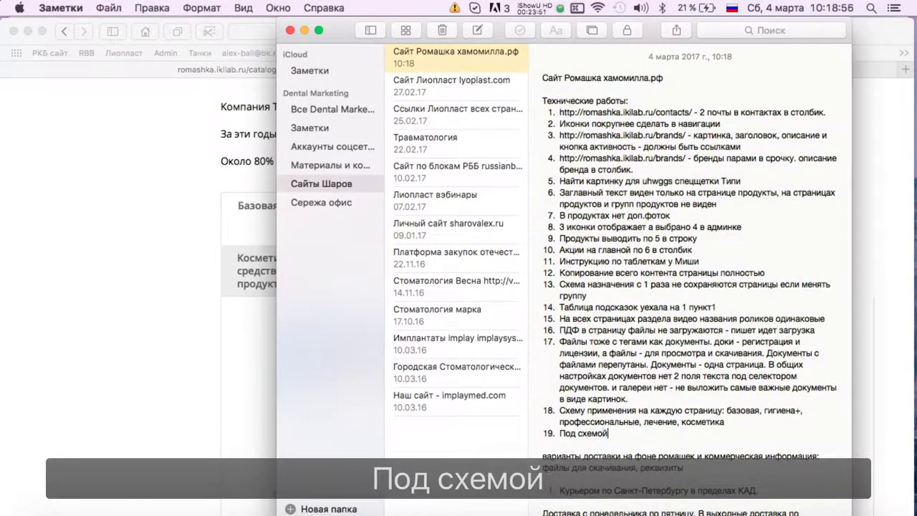
type("Под схемой - ссылка подробнее в")
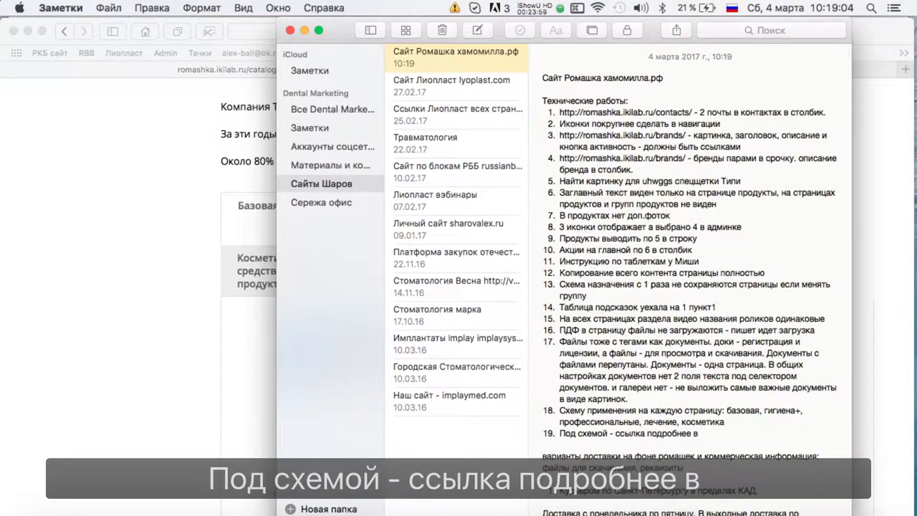
key("BackSpace")
type("под заголовка")
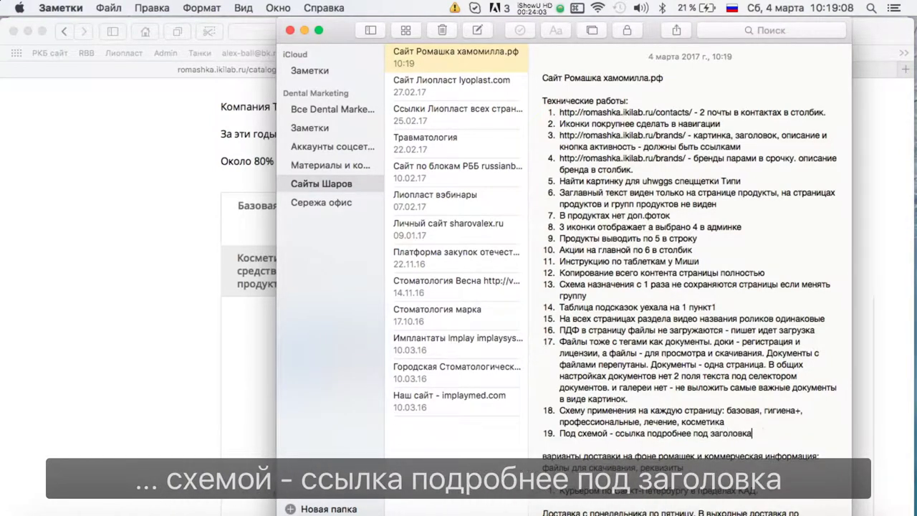
type("ми - будут отдельные страницы с оп")
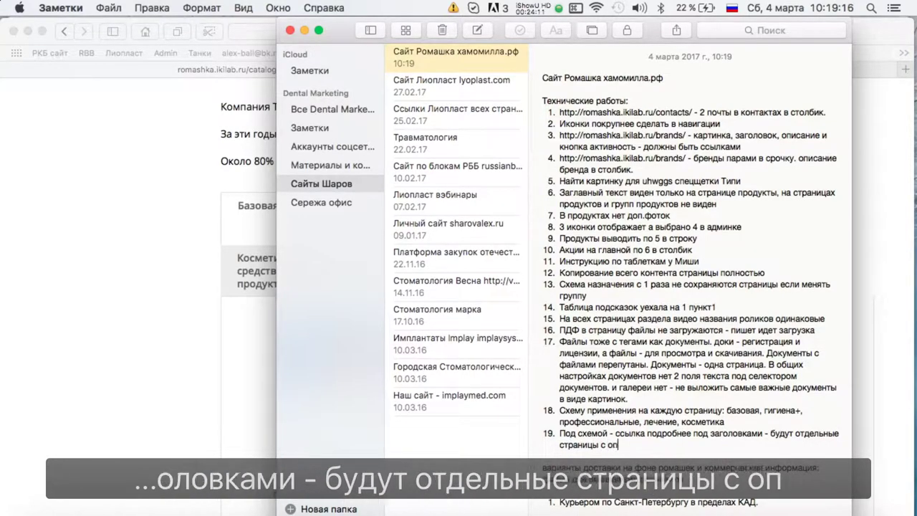
Return to the Safari catalog and browse the Гигиена+ products.
left_click(239, 411)
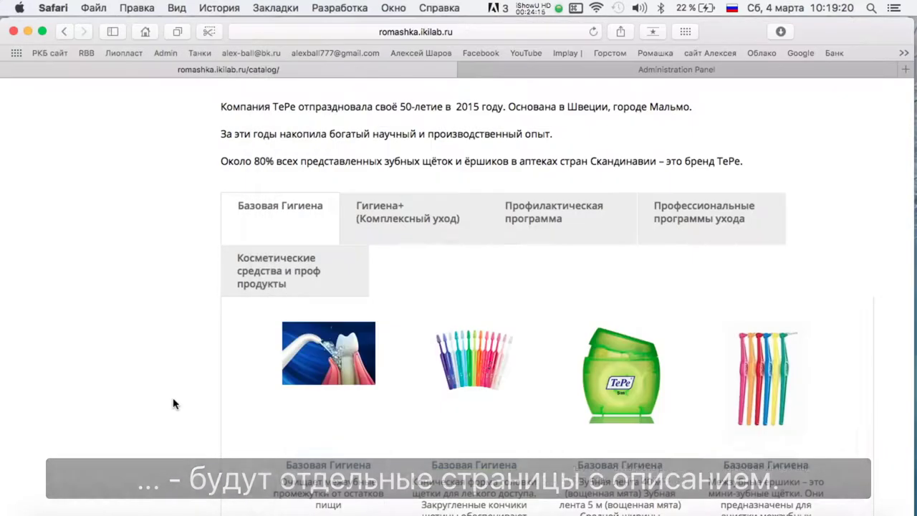
scroll(321, 303, "up", 2)
left_click(419, 292)
scroll(557, 292, "down", 10)
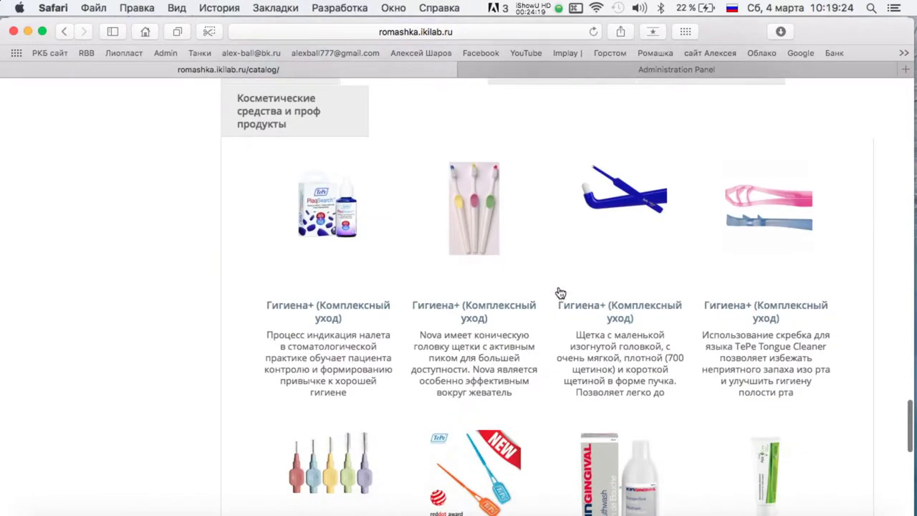
scroll(559, 293, "up", 15)
scroll(560, 292, "down", 5)
Browse the Профилактическая программа and Профессиональные программы ухода product categories.
left_click(552, 192)
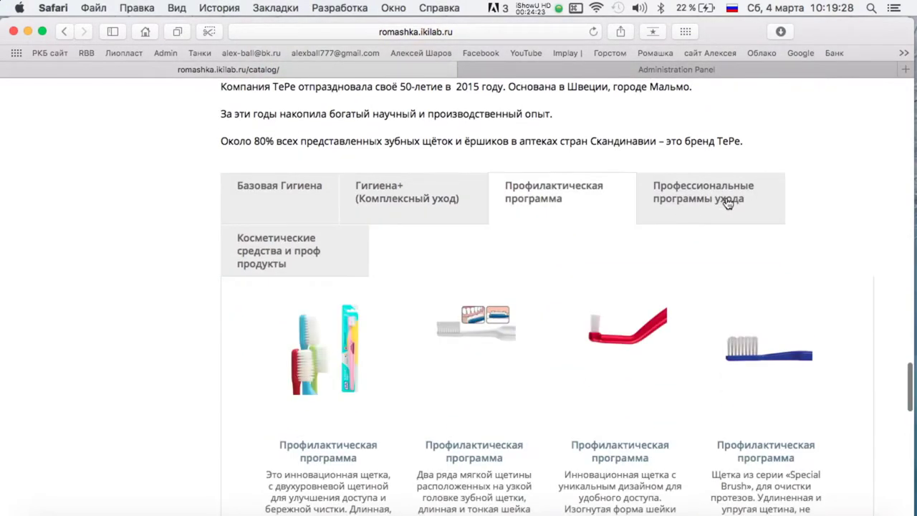
scroll(685, 197, "down", 10)
scroll(680, 191, "up", 8)
scroll(680, 195, "up", 3)
left_click(661, 229)
scroll(604, 250, "down", 10)
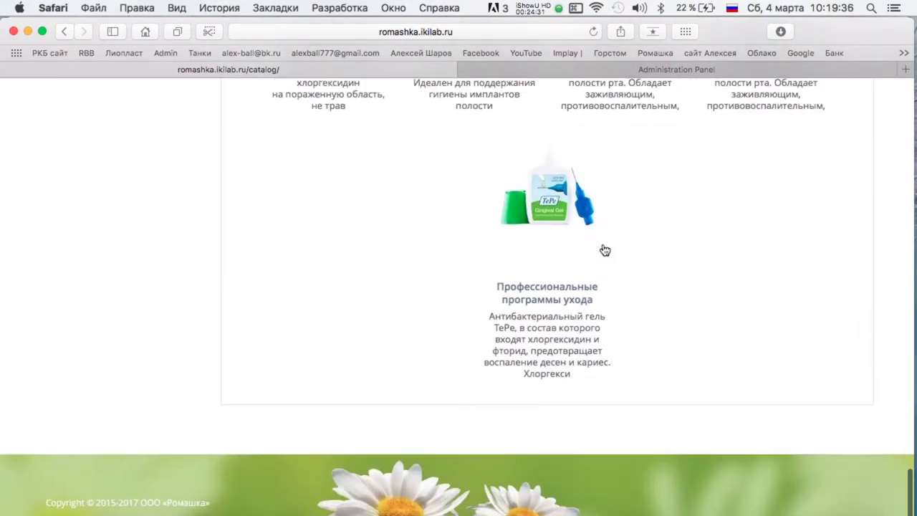
scroll(604, 250, "up", 10)
Browse the Базовая Гигиена products, then bring the Notes window forward.
left_click(263, 225)
scroll(375, 221, "down", 6)
scroll(376, 223, "up", 4)
scroll(376, 223, "down", 2)
scroll(375, 222, "up", 5)
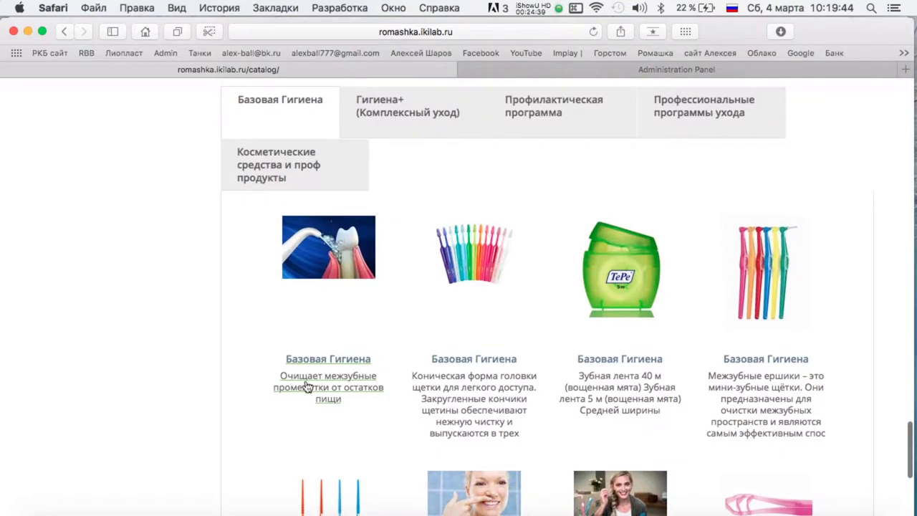
scroll(344, 363, "up", 10)
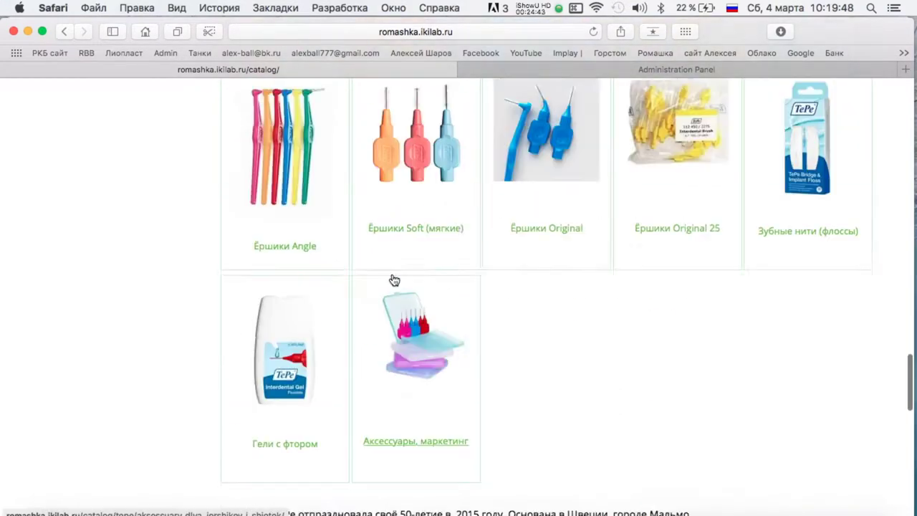
mouse_move(2, 4)
left_click(724, 189)
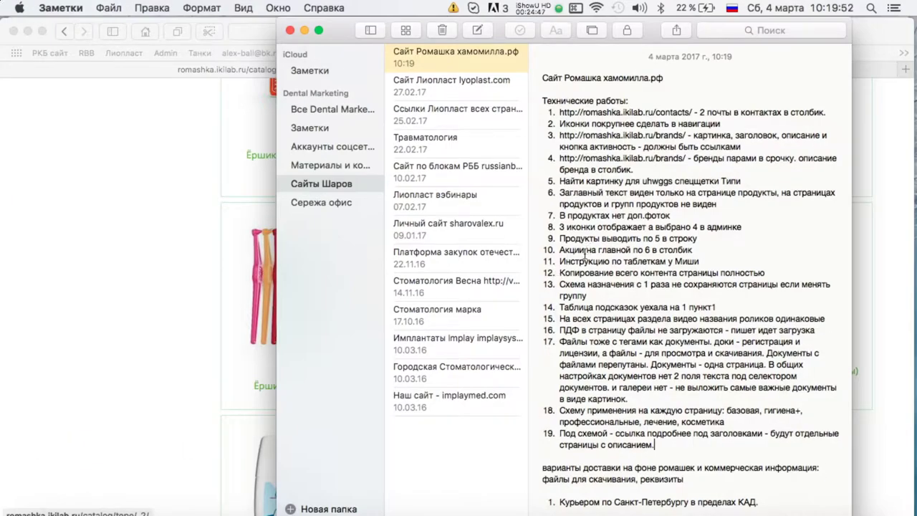
Append item 20 'Заголовки у продуктов на схеме одиноковые' after item 19, fixing the typo.
scroll(583, 265, "down", 1)
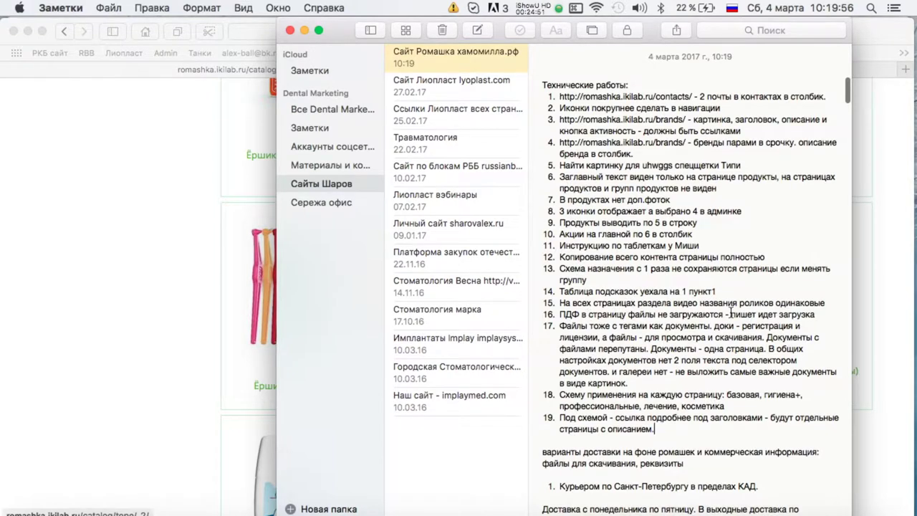
scroll(620, 327, "down", 1)
scroll(588, 327, "down", 2)
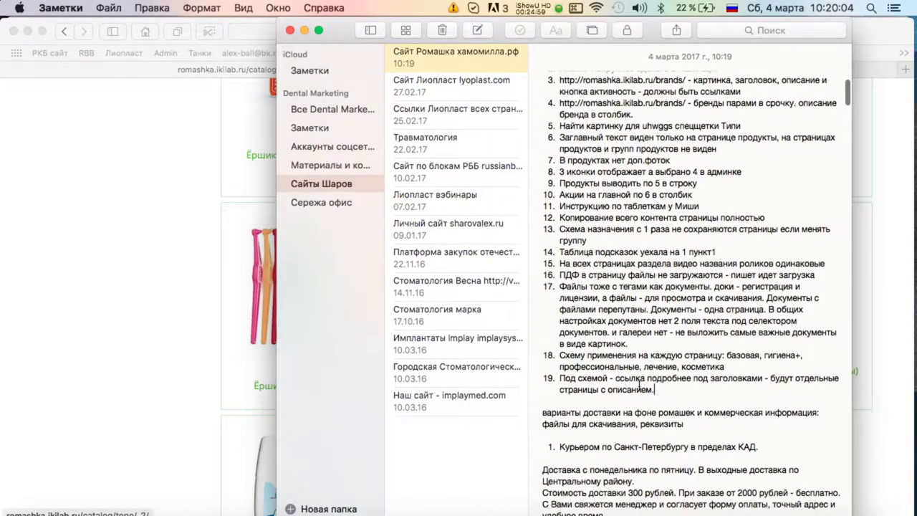
key("Return")
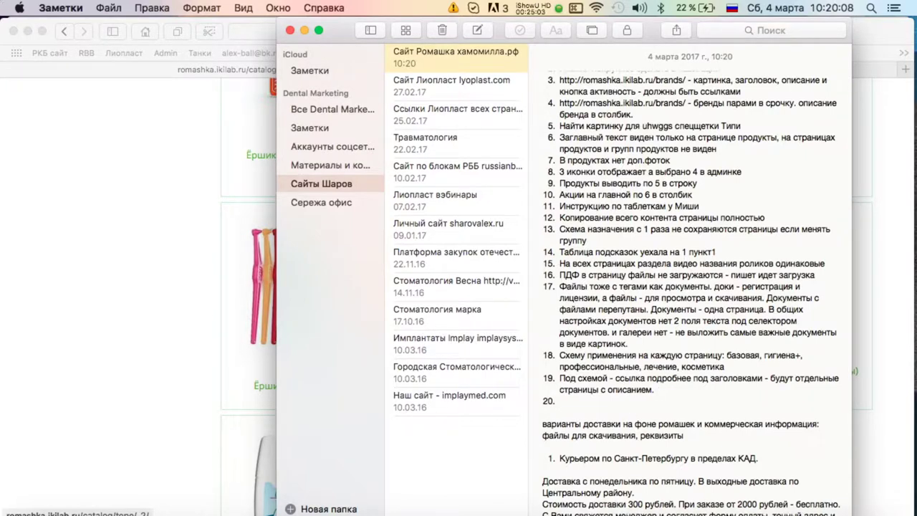
type("Залоловки у продуктов гна")
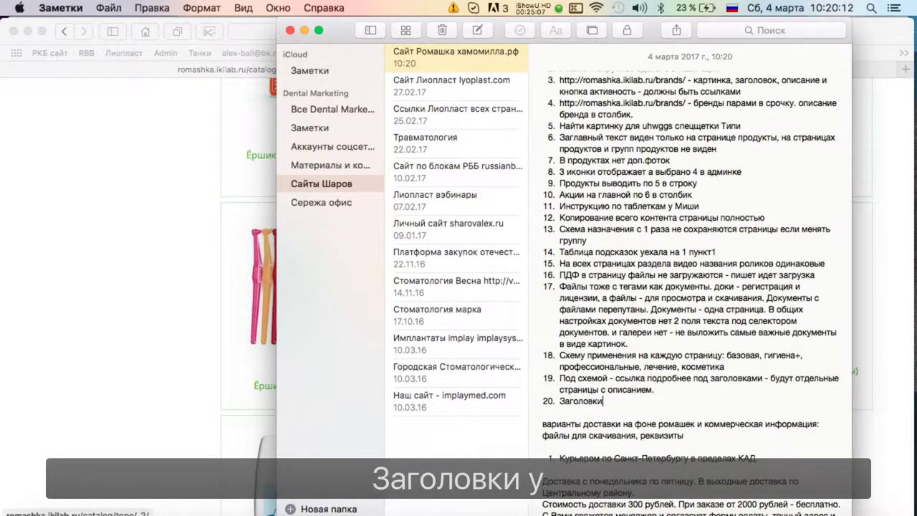
key("BackSpace")
key("BackSpace")
key("BackSpace")
type("на с")
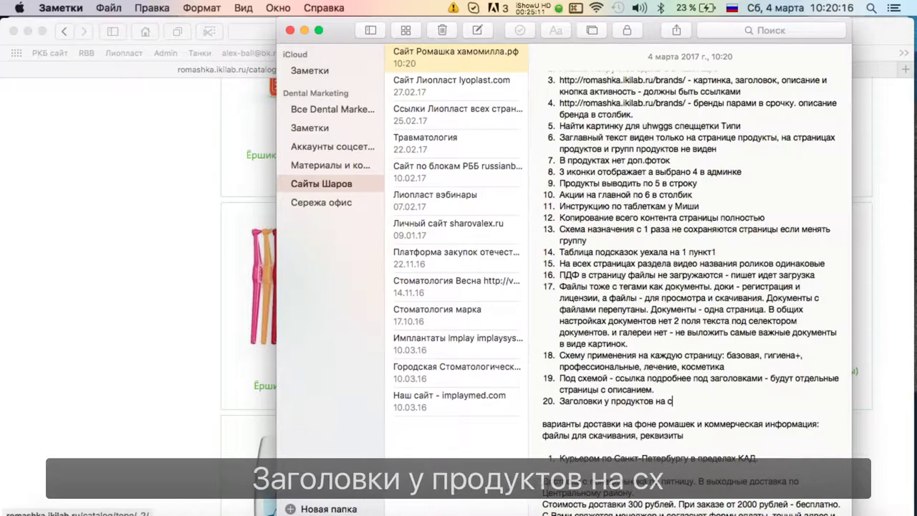
type("хеме одиноковые")
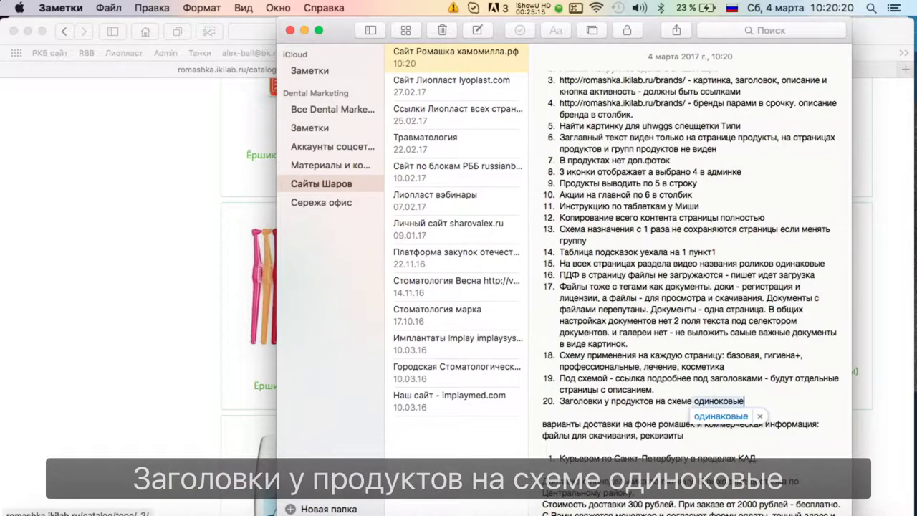
key("Return")
Return to the Safari catalog page and scroll through it.
left_click(148, 323)
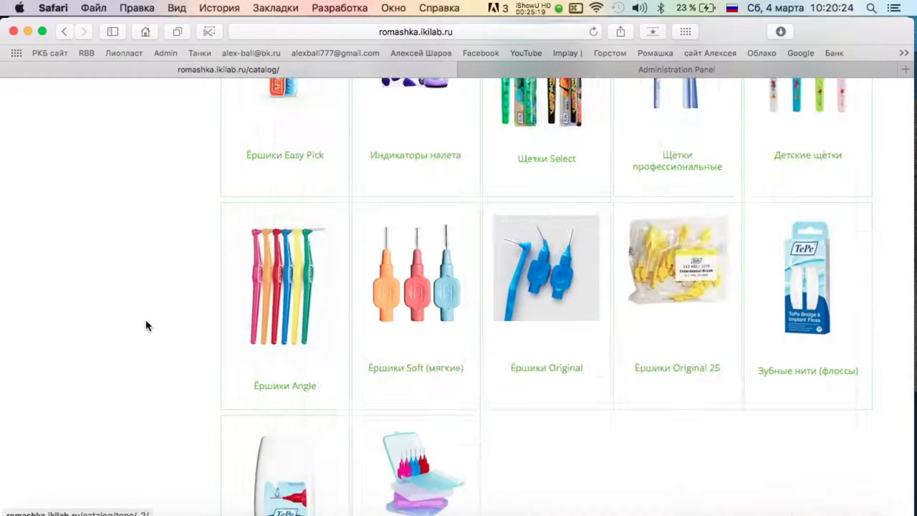
scroll(659, 300, "down", 10)
scroll(659, 301, "down", 5)
scroll(659, 299, "up", 15)
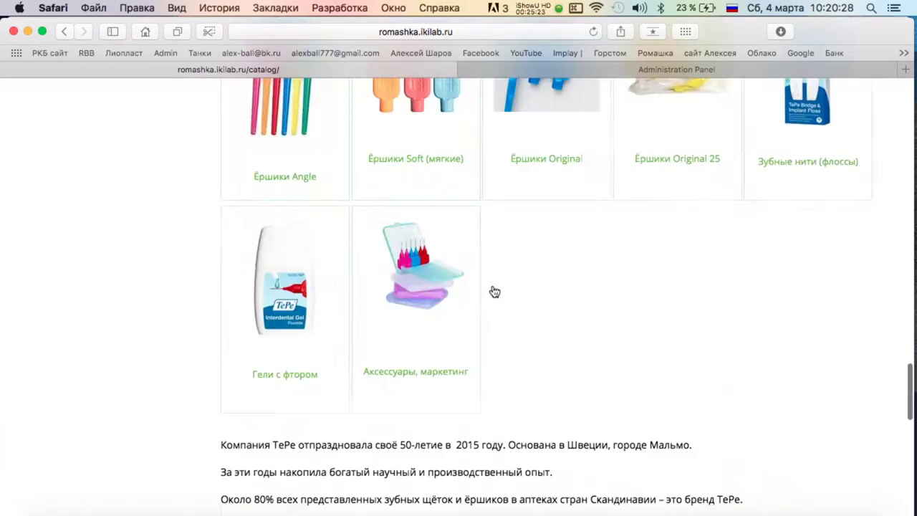
scroll(494, 292, "up", 3)
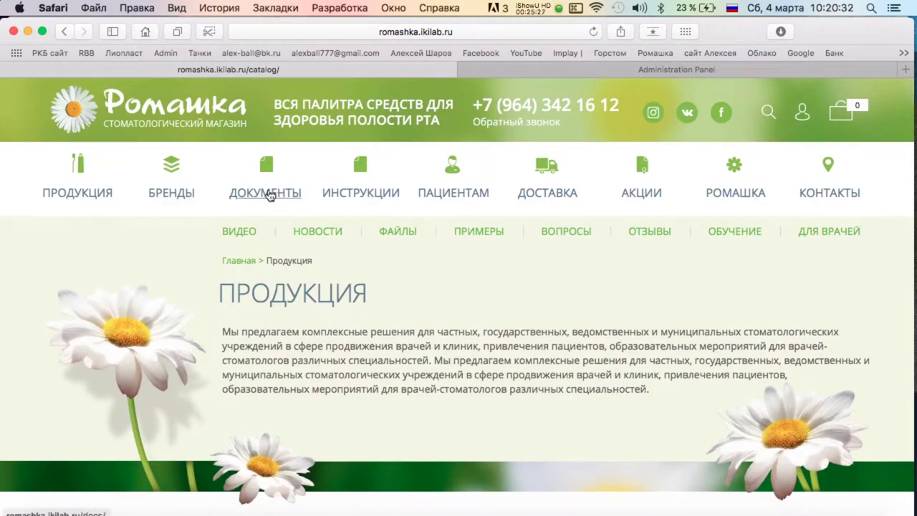
Visit Пациентам, then Инструкции, open Инструкция 1's details, and go back.
left_click(474, 197)
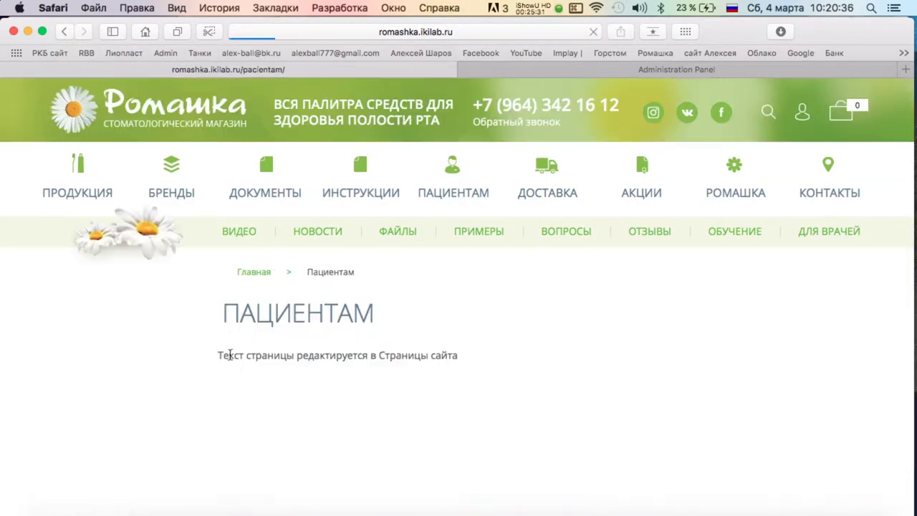
left_click(357, 198)
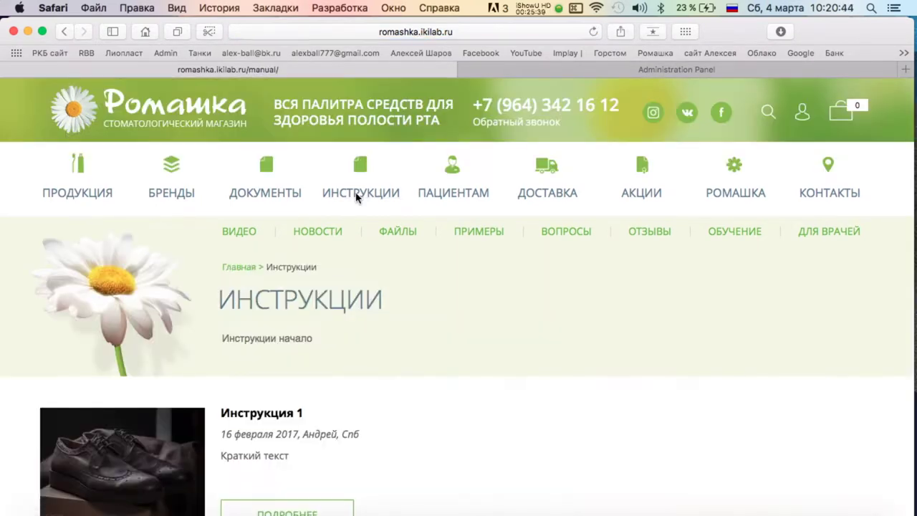
scroll(361, 256, "down", 5)
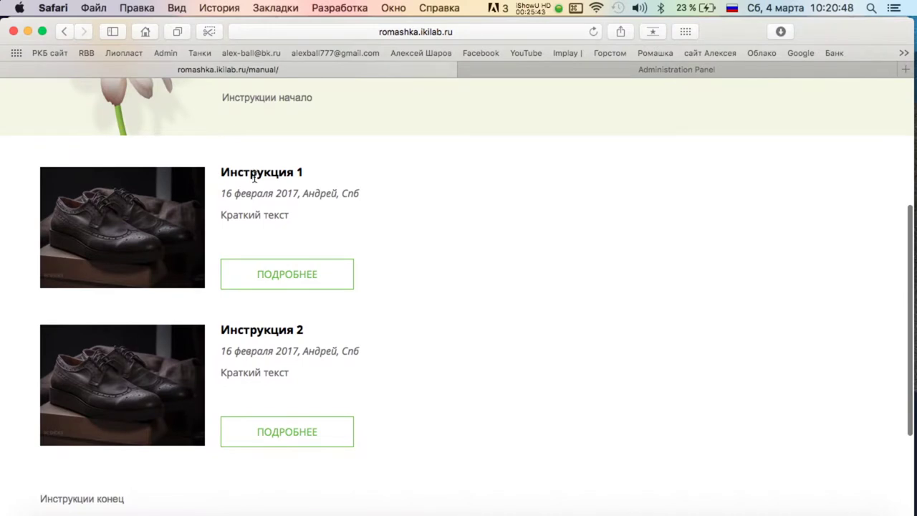
left_click(276, 274)
left_click(72, 32)
scroll(440, 291, "up", 5)
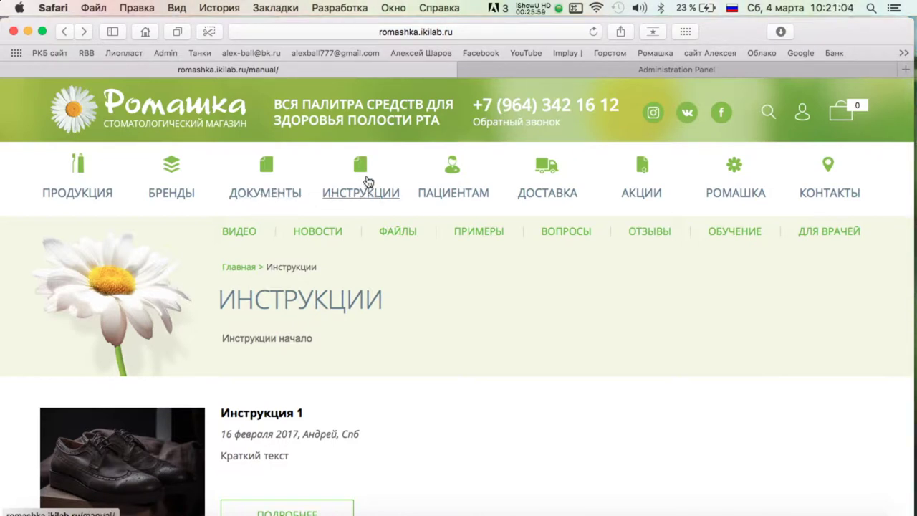
scroll(362, 168, "up", 2)
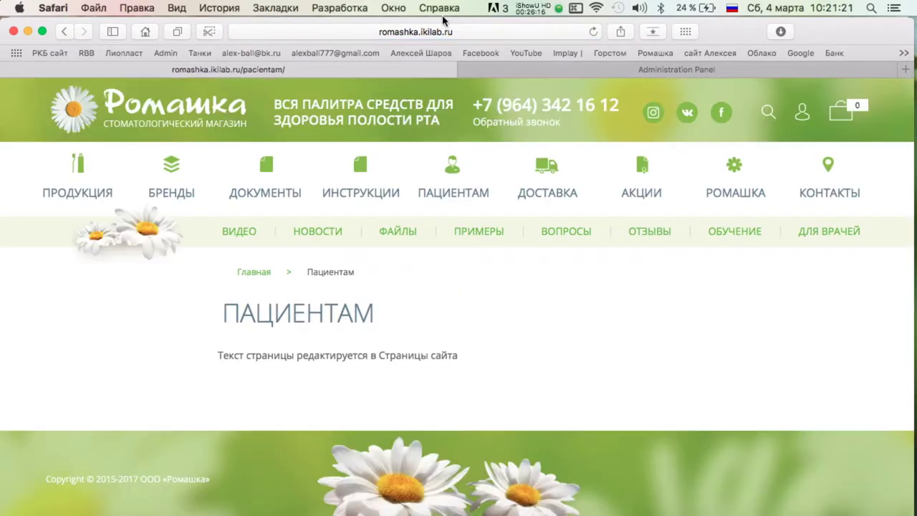
Switch to the Administration Panel and open its Страницы сайта section.
left_click(518, 69)
scroll(66, 272, "down", 5)
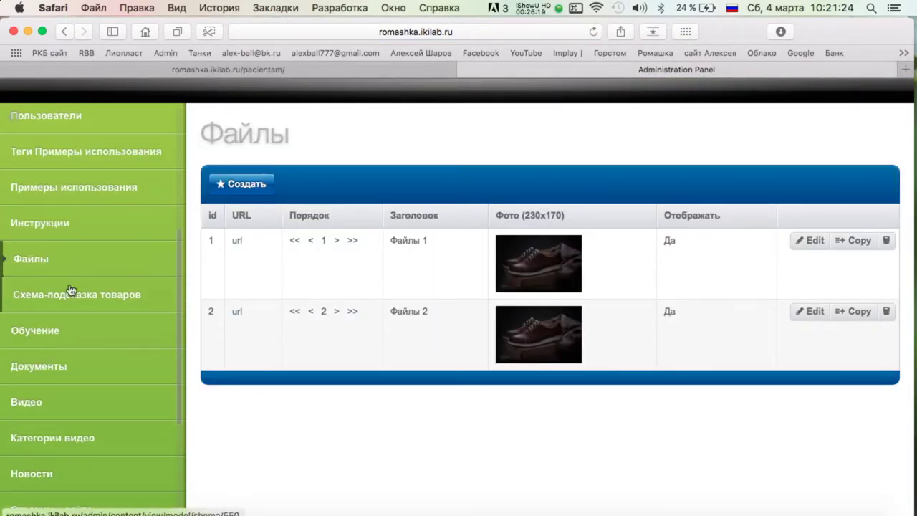
scroll(69, 296, "down", 5)
scroll(53, 351, "up", 2)
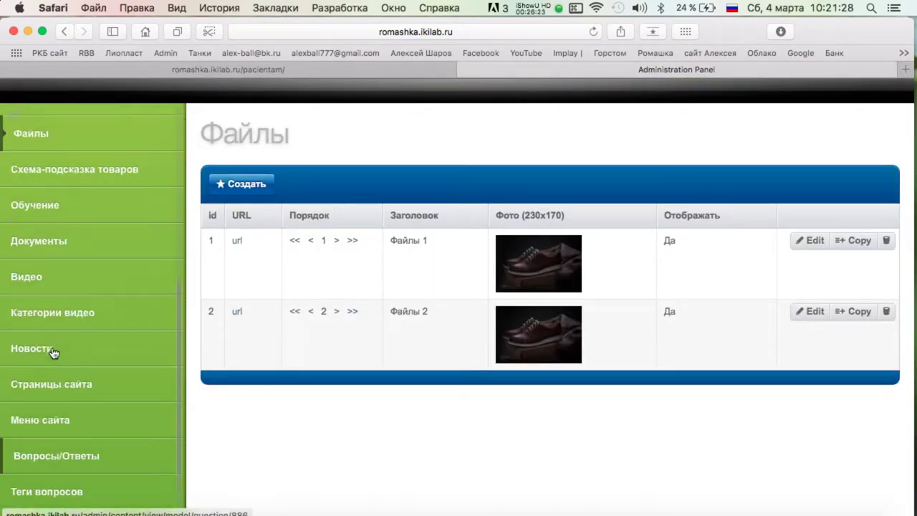
scroll(54, 351, "up", 5)
scroll(77, 191, "down", 6)
left_click(66, 284)
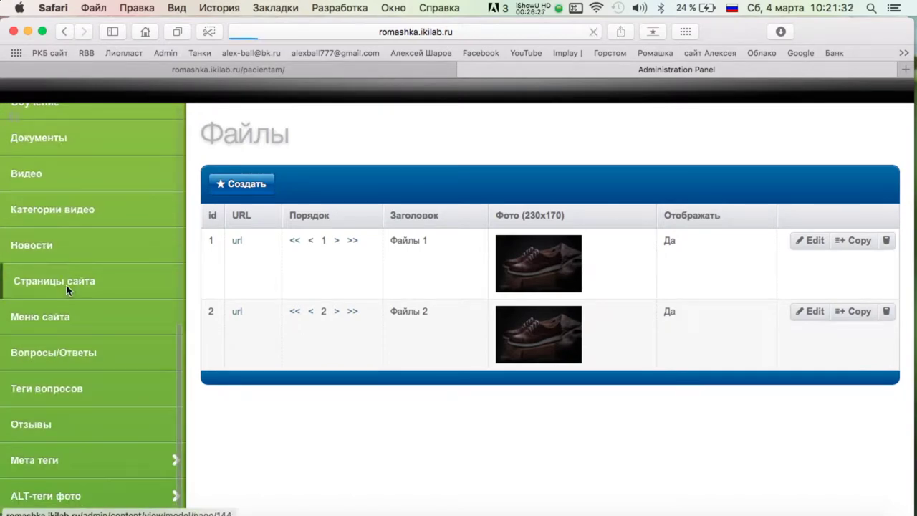
Review the Пациентам page's edit form, then return to the Страницы list.
left_click(812, 242)
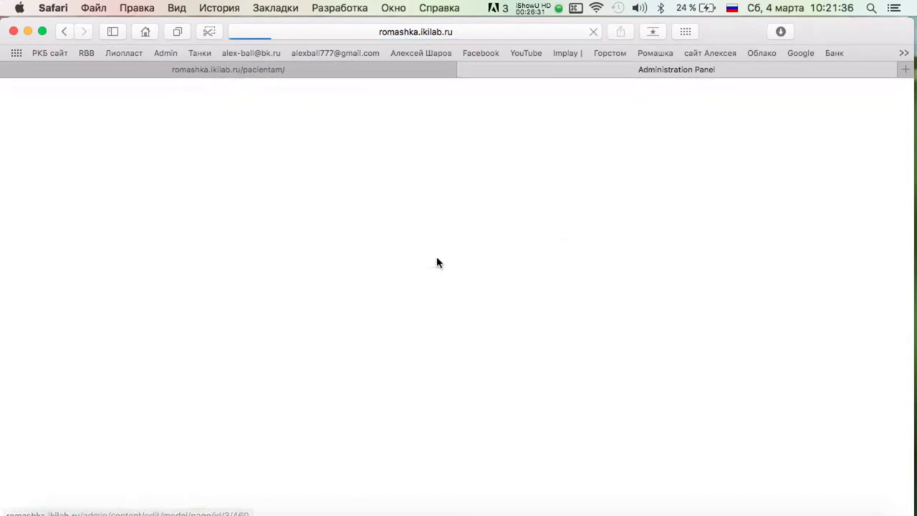
scroll(415, 261, "down", 10)
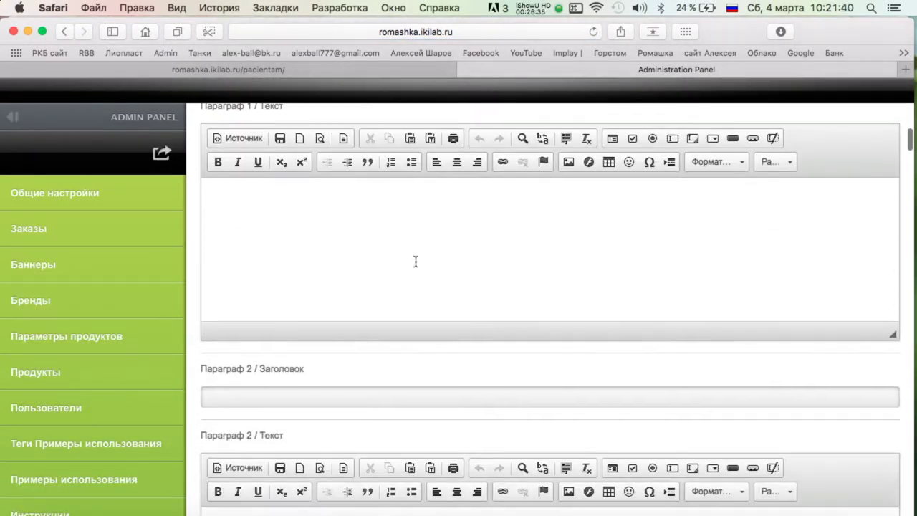
scroll(415, 261, "down", 20)
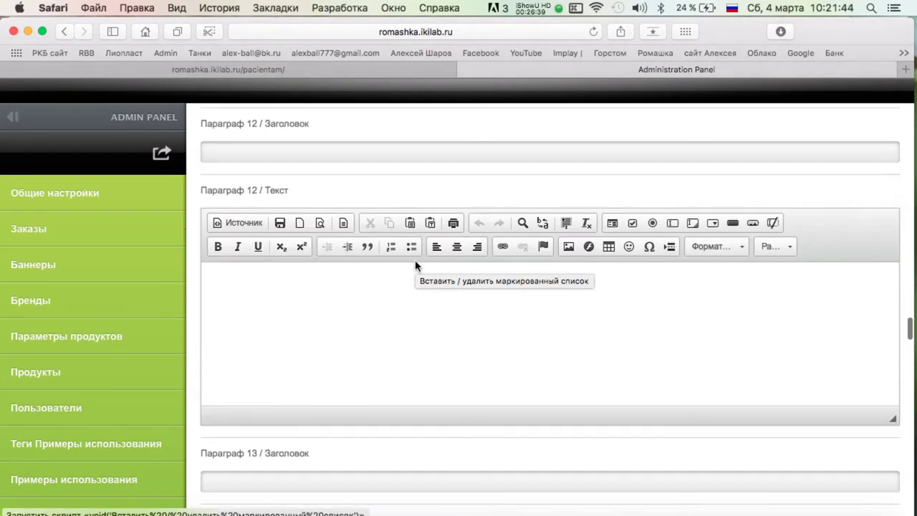
scroll(416, 266, "down", 20)
scroll(415, 265, "up", 10)
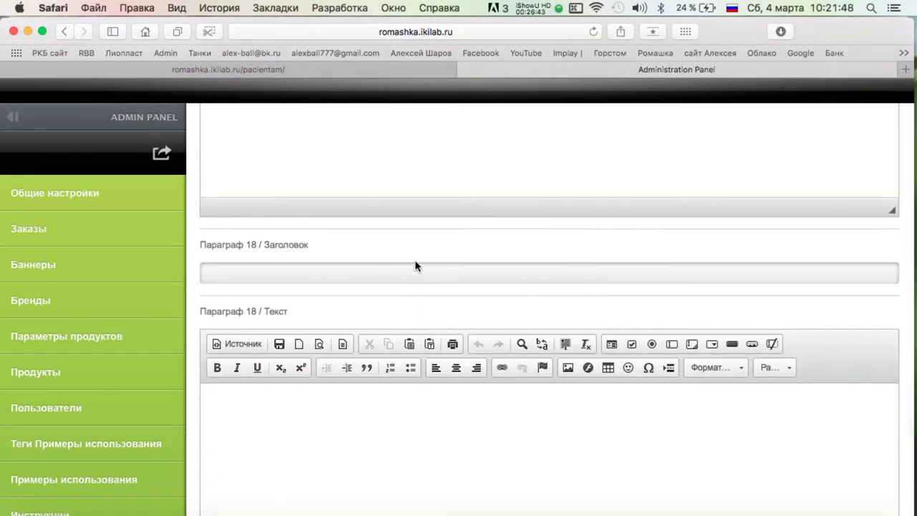
scroll(415, 265, "down", 15)
scroll(395, 293, "up", 5)
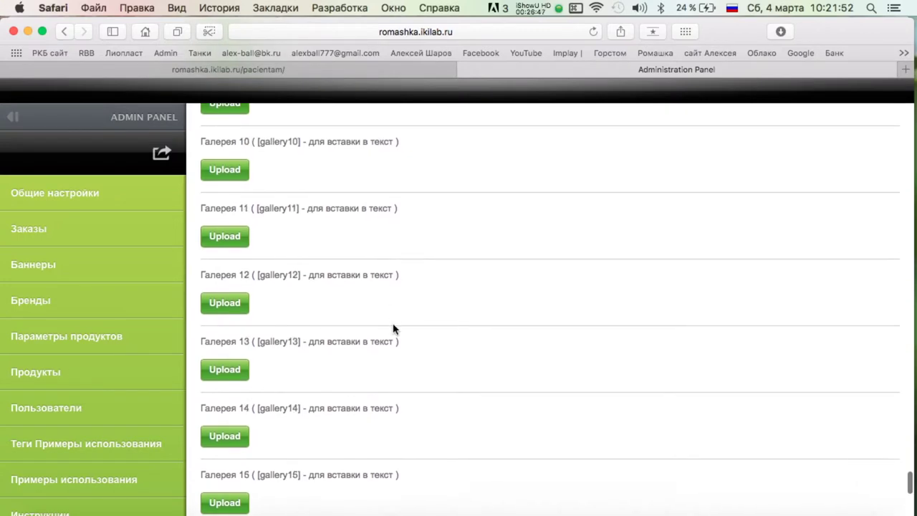
scroll(393, 328, "up", 20)
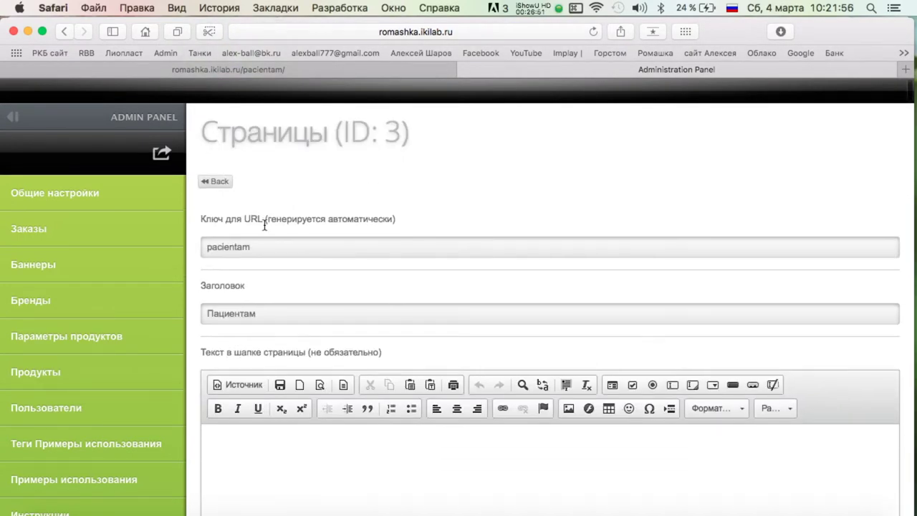
scroll(264, 225, "down", 1)
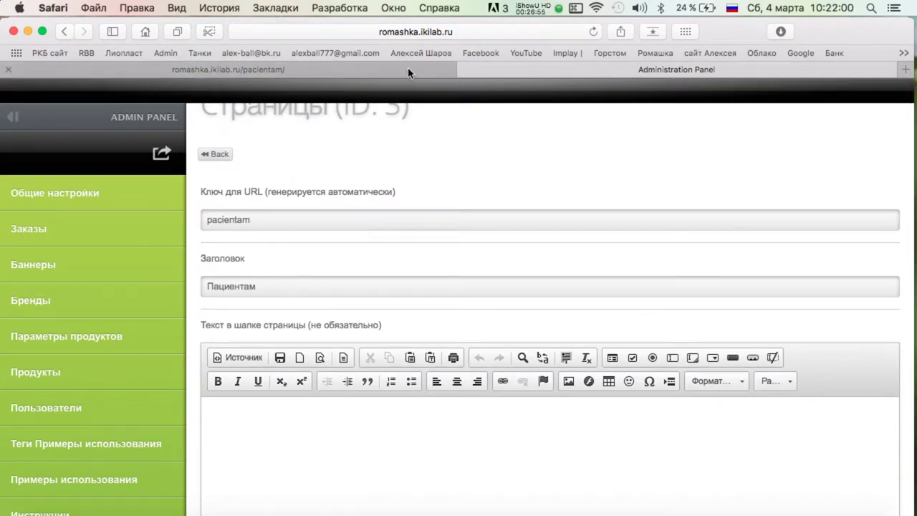
left_click(222, 154)
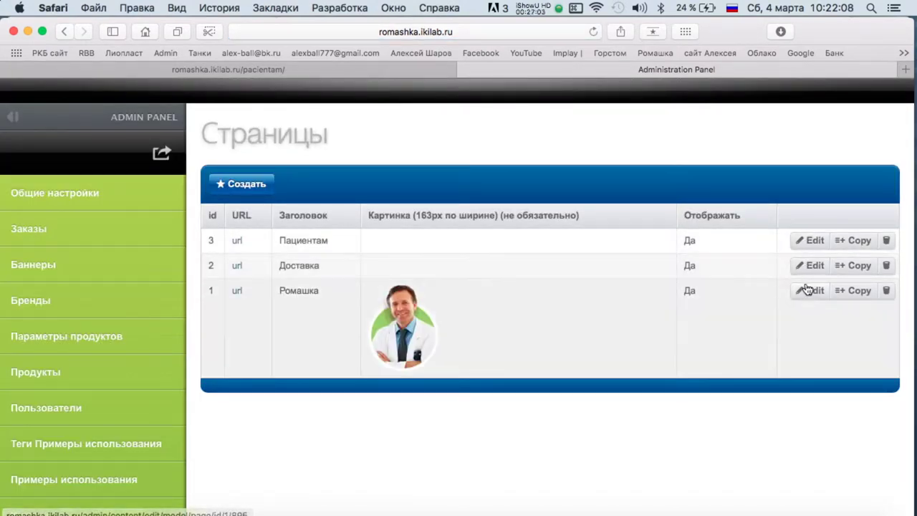
scroll(43, 344, "down", 10)
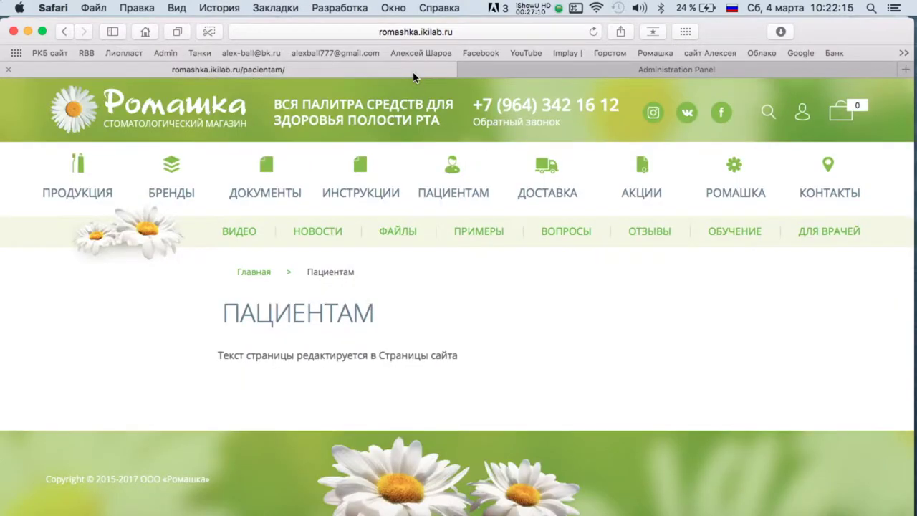
Return to the live site and browse the Инструкции section.
left_click(412, 72)
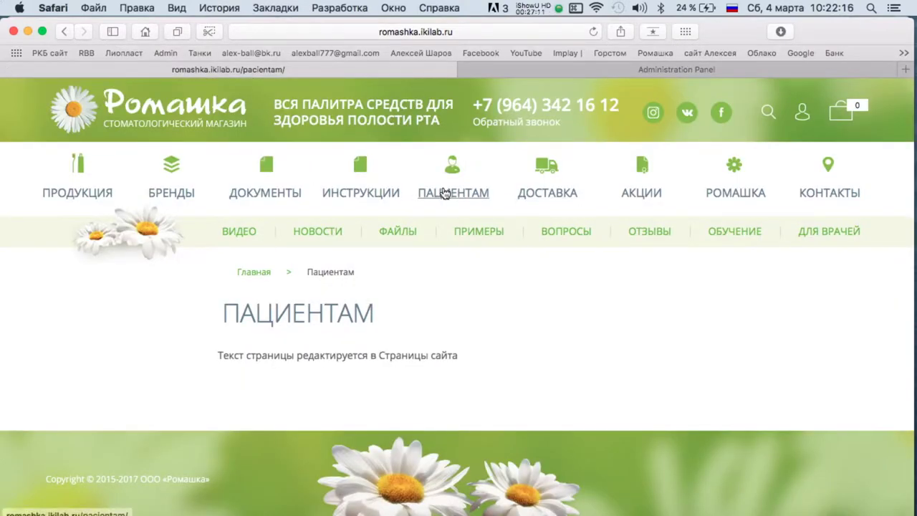
left_click(371, 200)
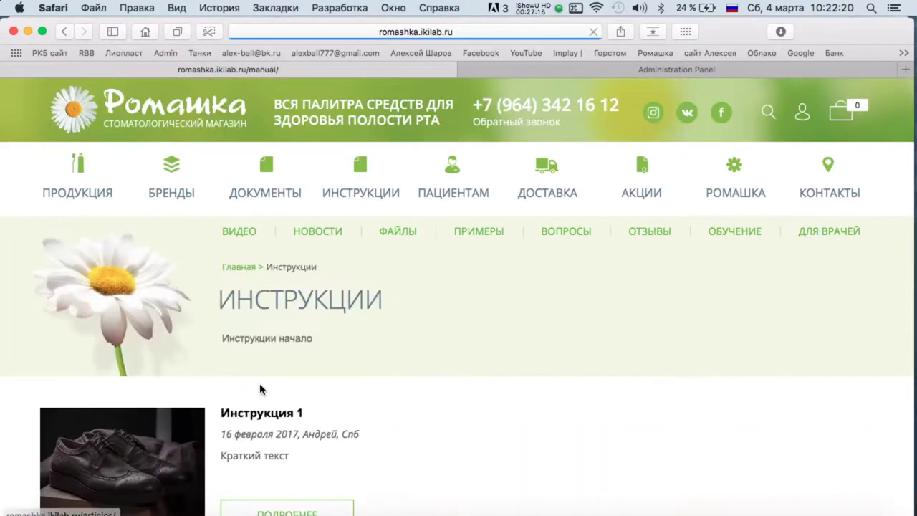
scroll(258, 380, "down", 5)
scroll(257, 381, "up", 5)
scroll(258, 380, "down", 5)
scroll(272, 103, "up", 6)
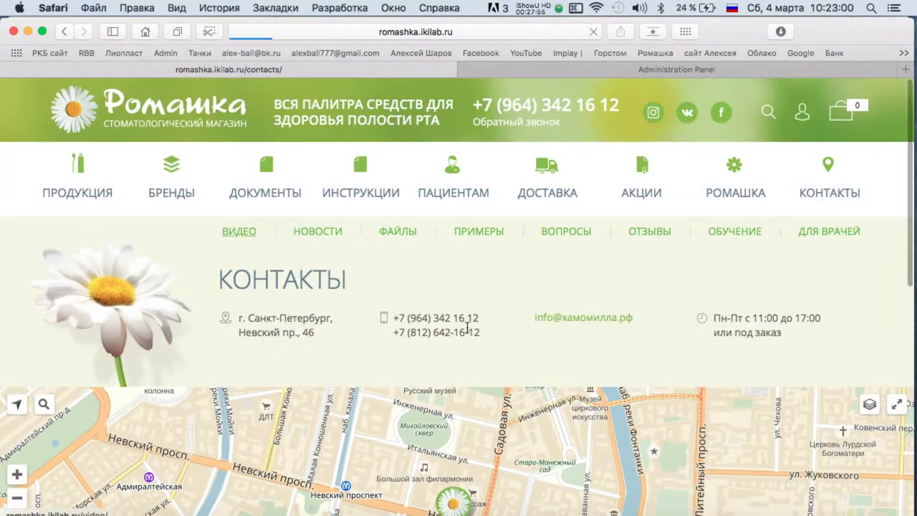
Browse the Видео categories: Инструкции по применению ТеПе, Реклама средств гигиены, Видео клуба приоретателей.
left_click(238, 231)
left_click(136, 262)
scroll(253, 262, "down", 15)
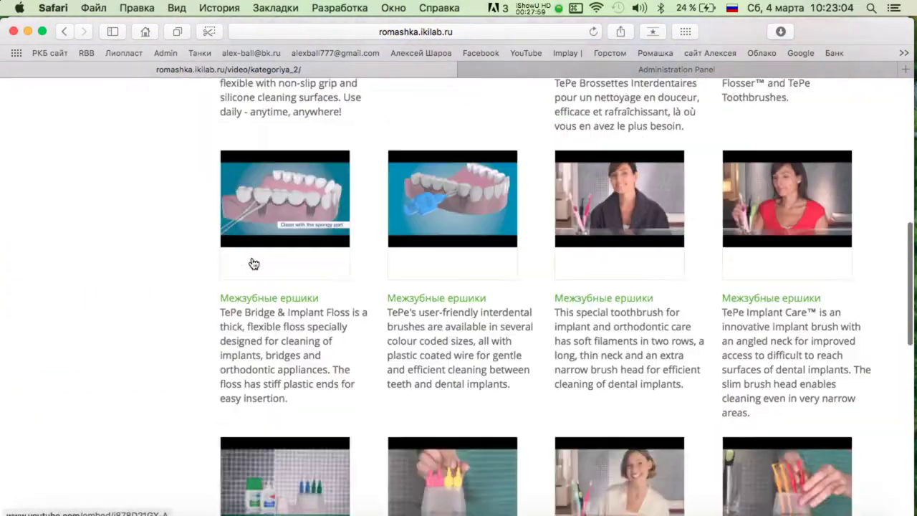
scroll(253, 263, "up", 14)
left_click(124, 302)
scroll(351, 264, "down", 10)
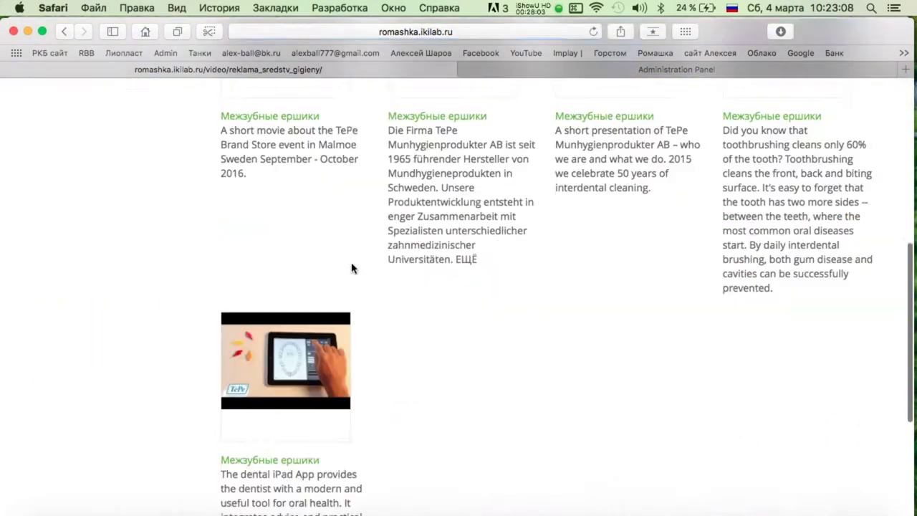
scroll(351, 265, "up", 12)
left_click(150, 392)
scroll(428, 293, "down", 1)
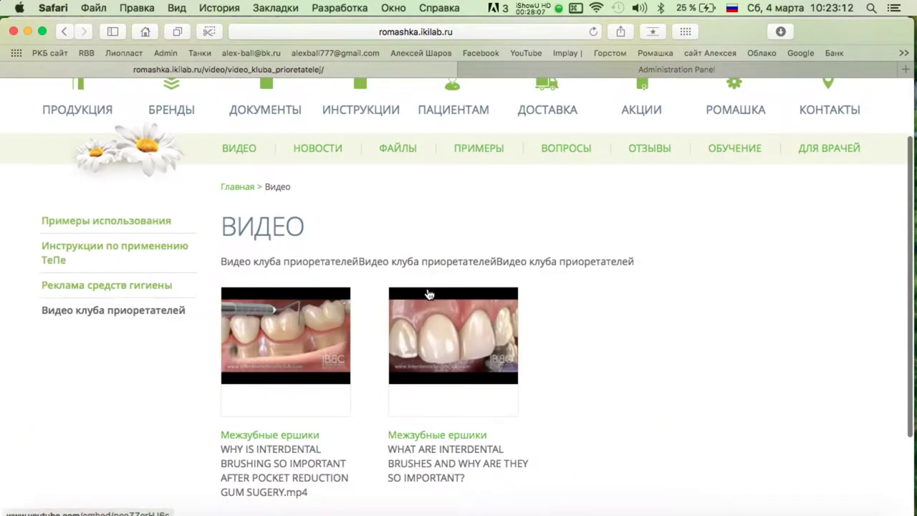
scroll(407, 201, "up", 2)
View the Новости section filtered to 2017, then to all years.
left_click(322, 191)
scroll(423, 260, "down", 5)
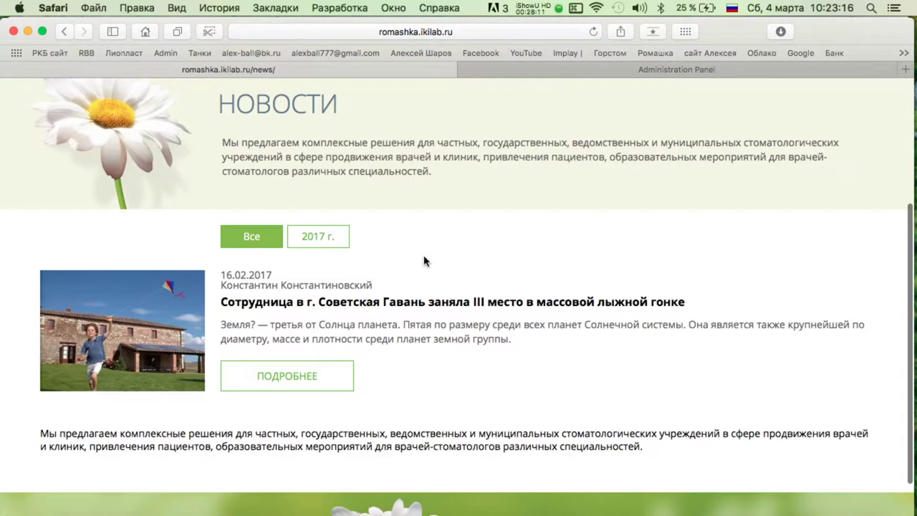
left_click(321, 237)
scroll(258, 272, "down", 1)
left_click(238, 174)
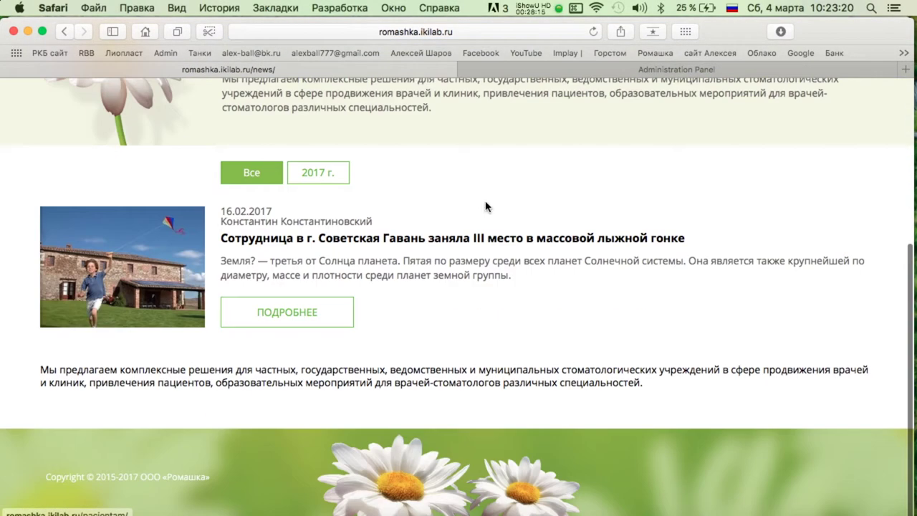
Open the Файлы page and look over its entries.
left_click(412, 230)
scroll(358, 174, "down", 5)
scroll(224, 179, "up", 1)
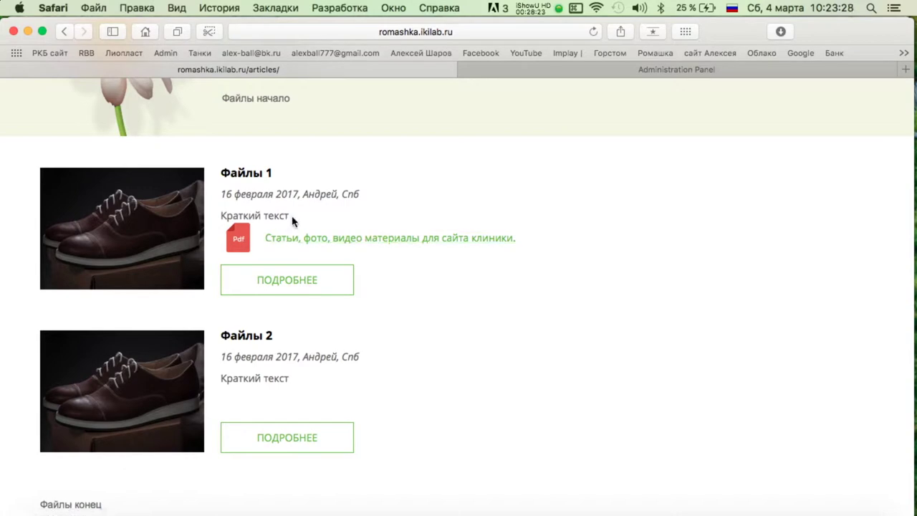
Open the Файлы 1 article and expand its Файлы 1 and Файлы 2 file lists.
left_click(301, 279)
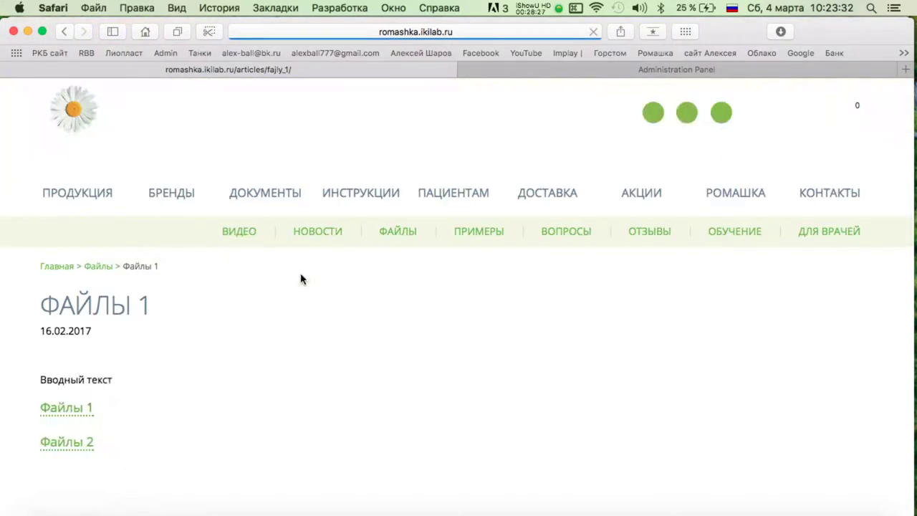
scroll(458, 277, "down", 5)
scroll(459, 277, "up", 2)
left_click(65, 409)
scroll(221, 301, "down", 6)
left_click(65, 338)
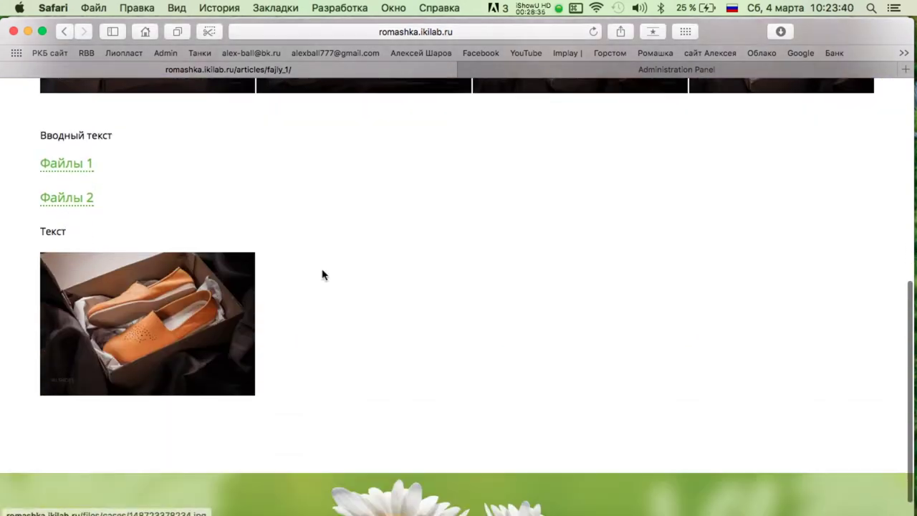
scroll(286, 283, "up", 10)
Go back to the Файлы list, reopen the Файлы 1 article, then go to Примеры.
left_click(101, 239)
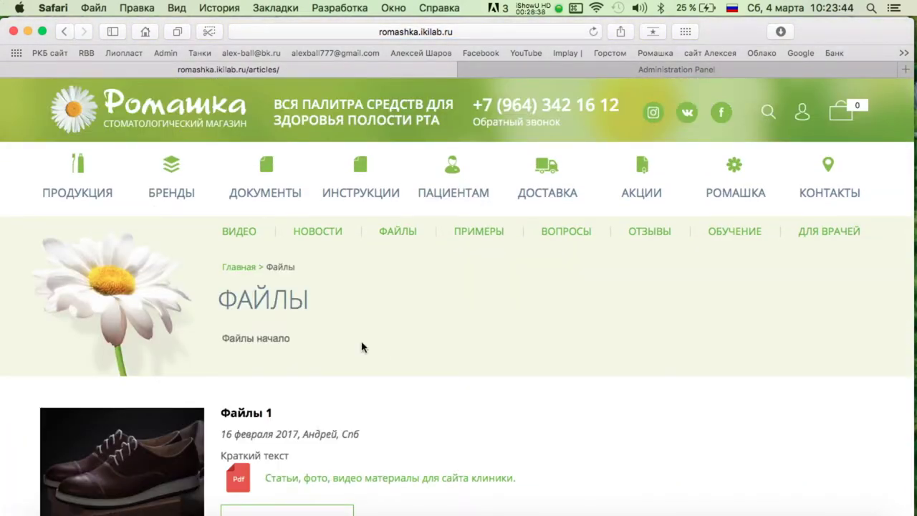
scroll(362, 347, "down", 4)
scroll(301, 272, "down", 3)
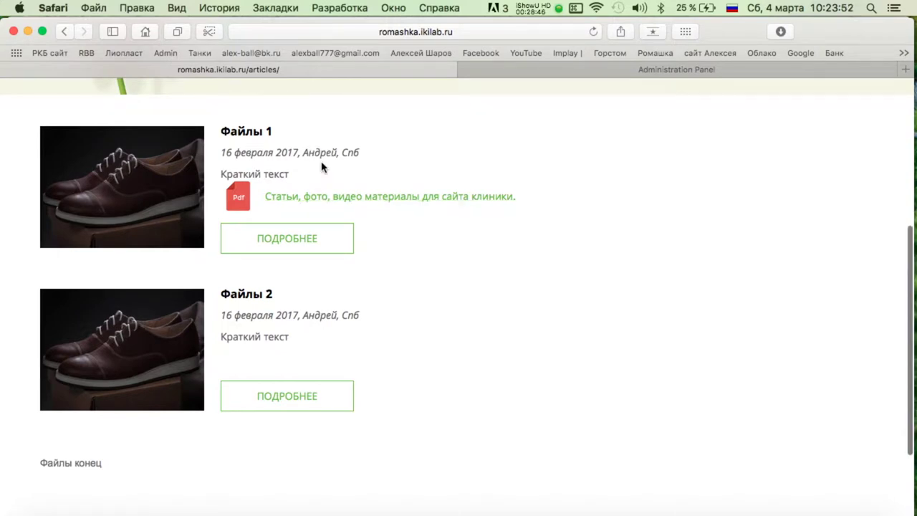
left_click(278, 239)
scroll(184, 230, "down", 3)
scroll(156, 224, "up", 5)
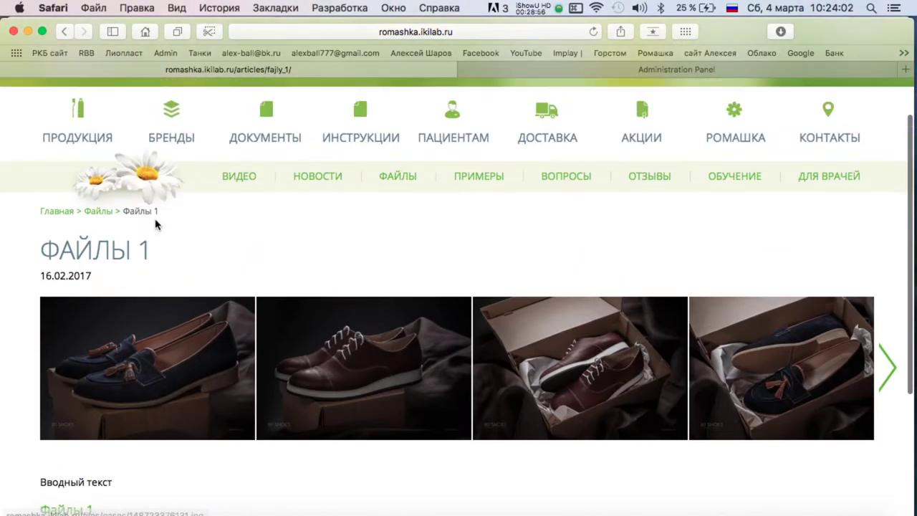
left_click(101, 218)
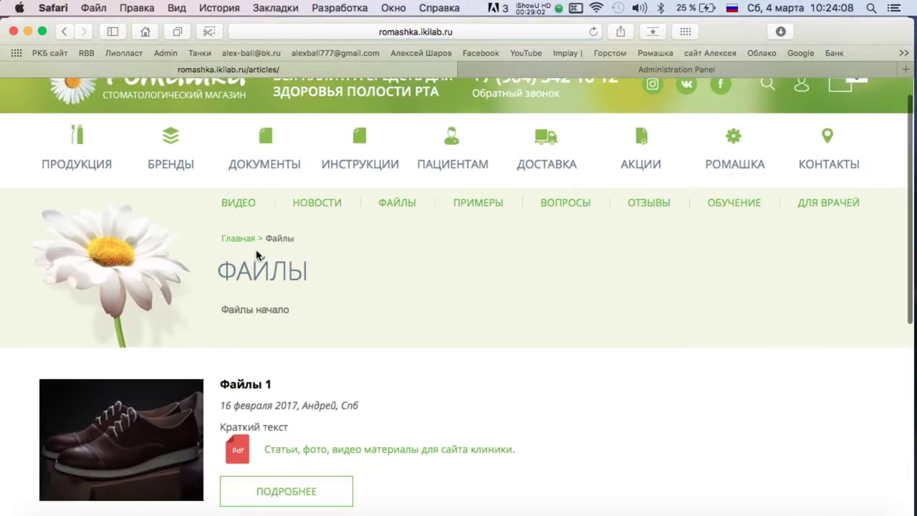
scroll(261, 254, "down", 3)
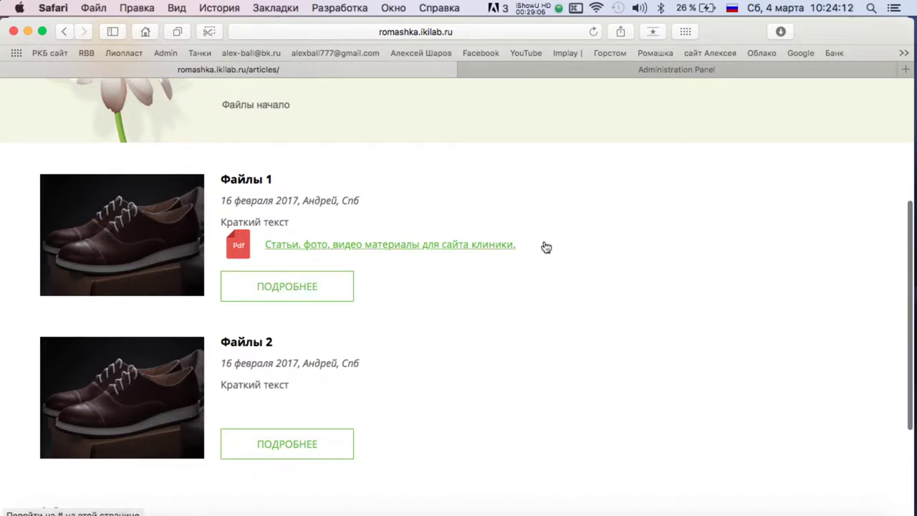
left_click(261, 279)
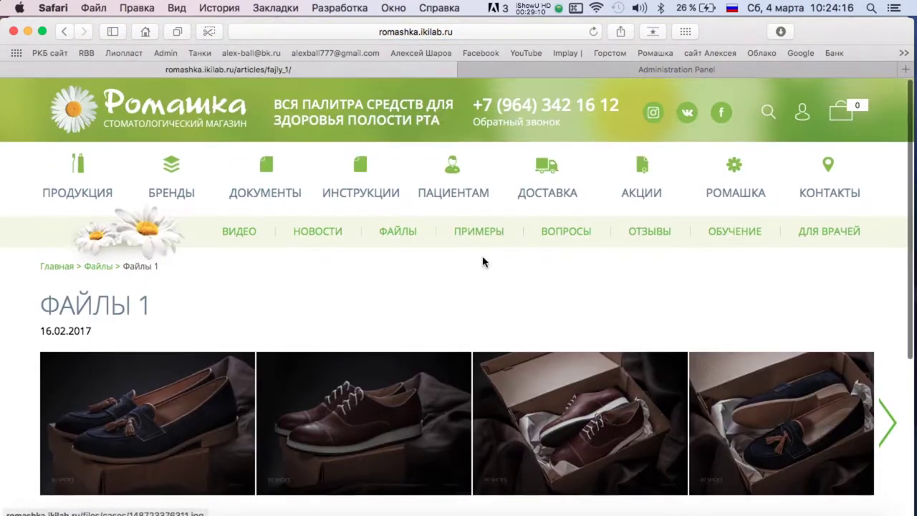
left_click(471, 235)
scroll(289, 280, "down", 6)
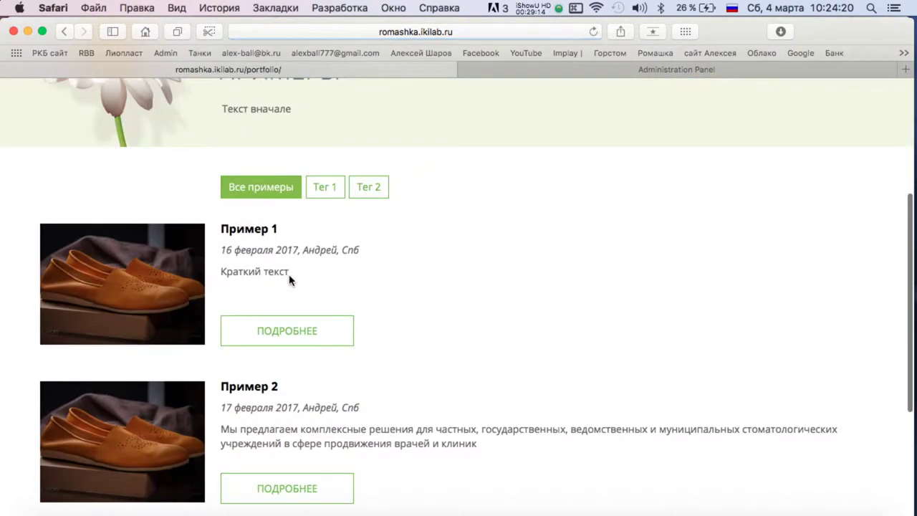
left_click(325, 149)
scroll(380, 225, "down", 4)
left_click(368, 217)
scroll(259, 269, "down", 3)
left_click(259, 269)
scroll(477, 334, "down", 5)
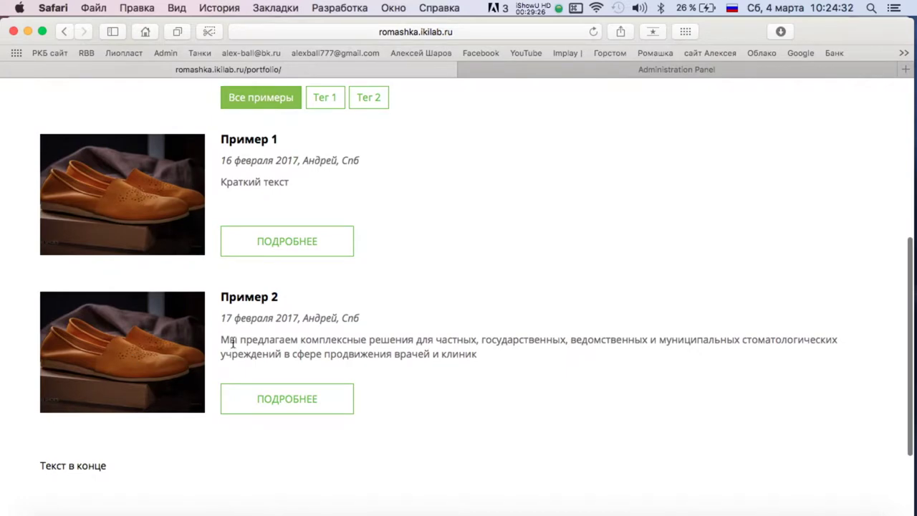
scroll(350, 338, "down", 3)
scroll(349, 337, "up", 7)
scroll(349, 329, "down", 1)
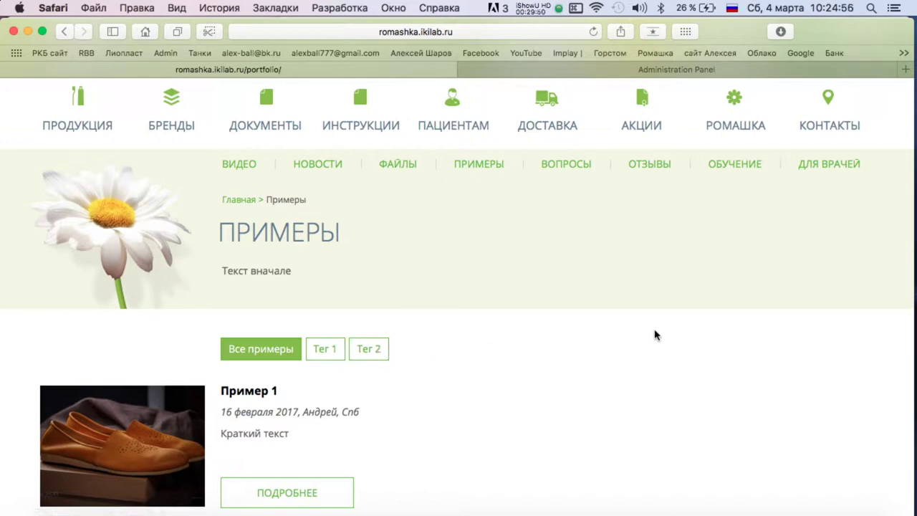
scroll(287, 368, "down", 5)
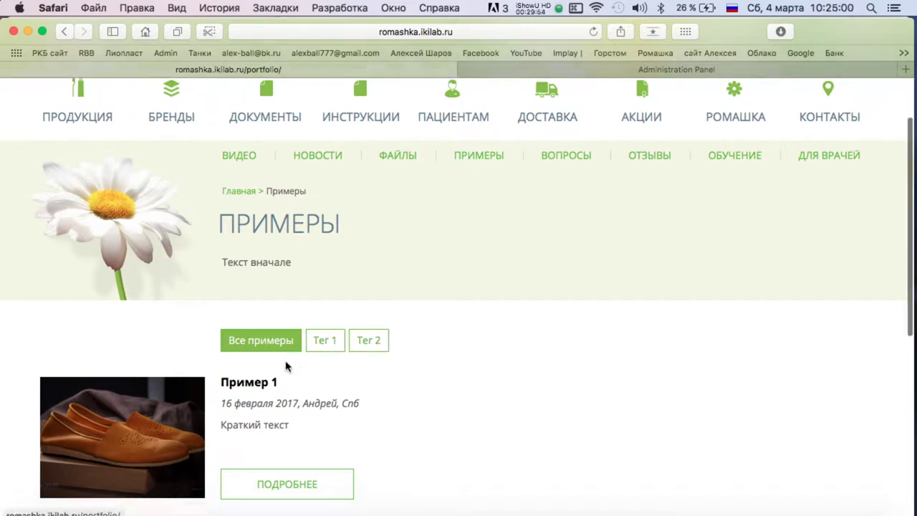
scroll(297, 230, "up", 2)
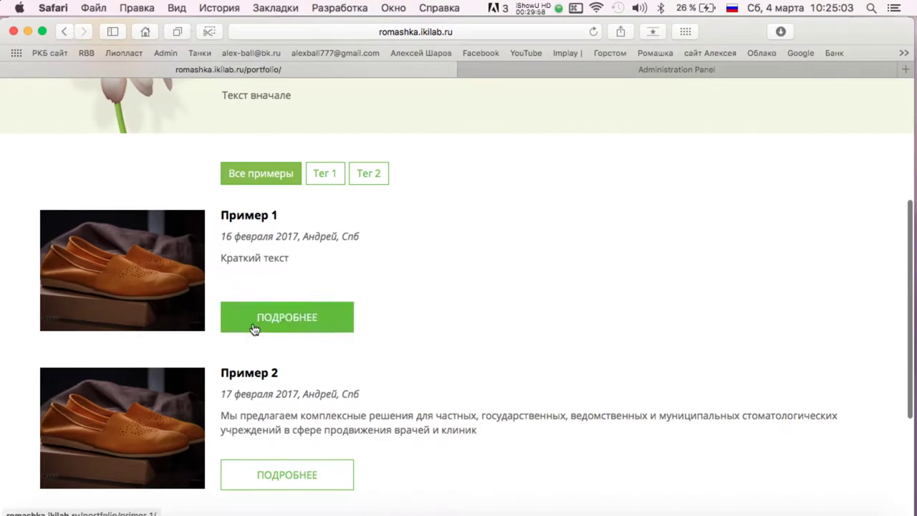
scroll(287, 250, "up", 4)
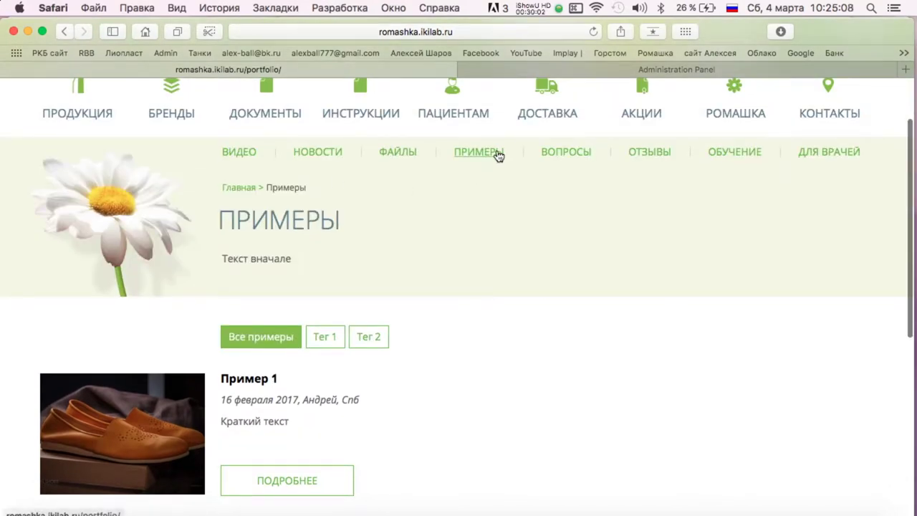
left_click(512, 66)
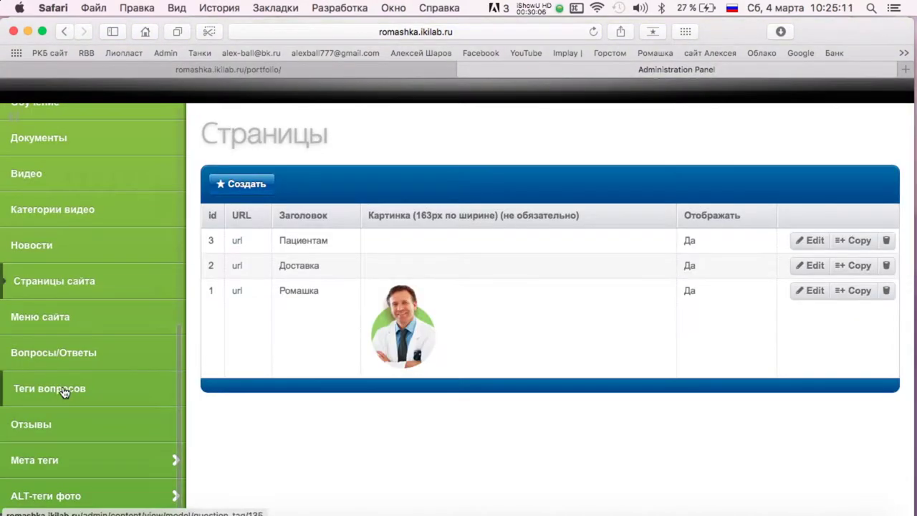
scroll(62, 386, "up", 7)
scroll(69, 251, "down", 3)
key("ctrl+Up")
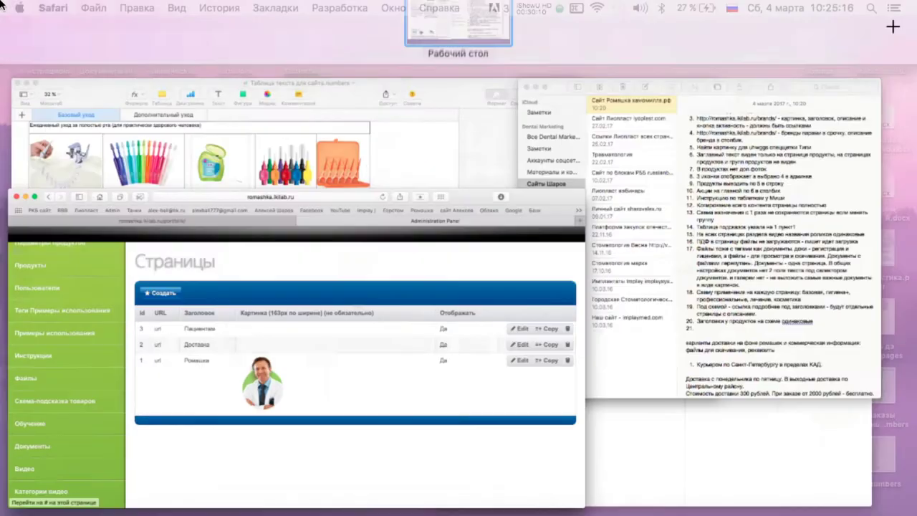
left_click(235, 351)
left_click(272, 69)
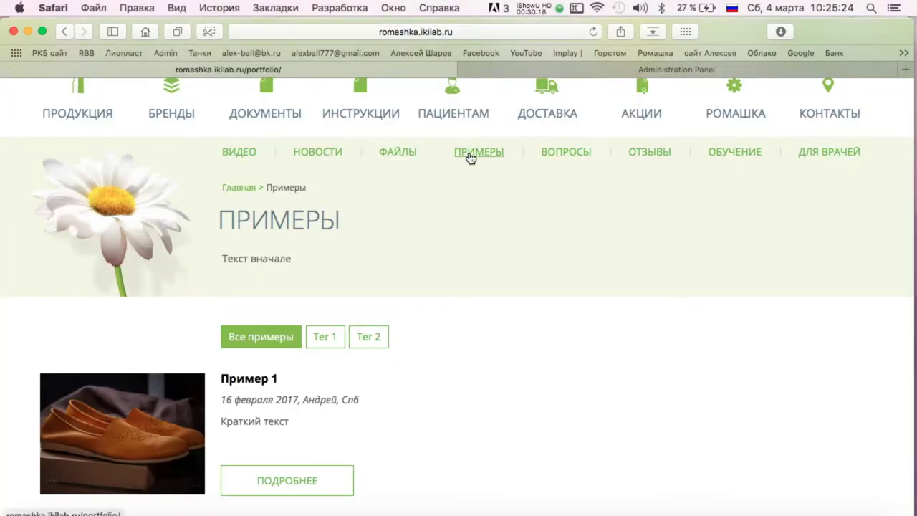
In the admin example tags, rename Тег 1 to Базовая гигиена and save.
left_click(522, 72)
left_click(86, 212)
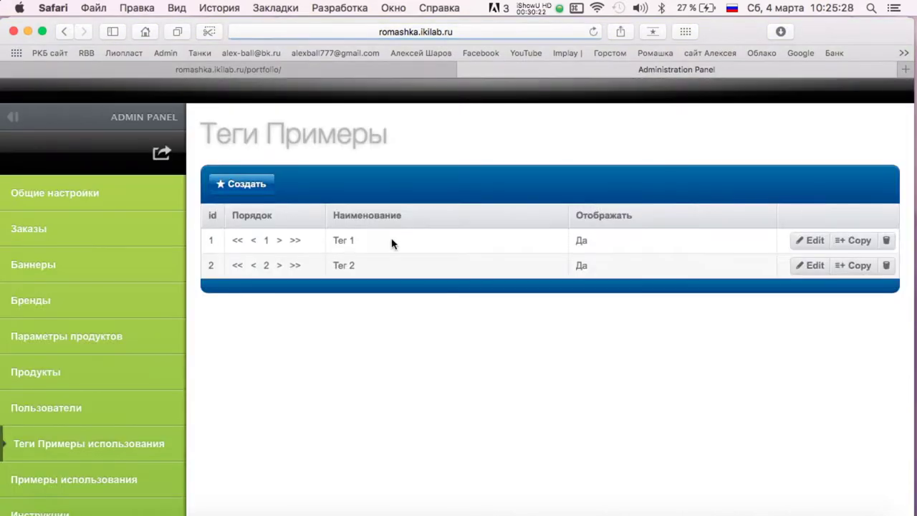
left_click(810, 239)
triple_click(252, 248)
type("Базовая гигиена")
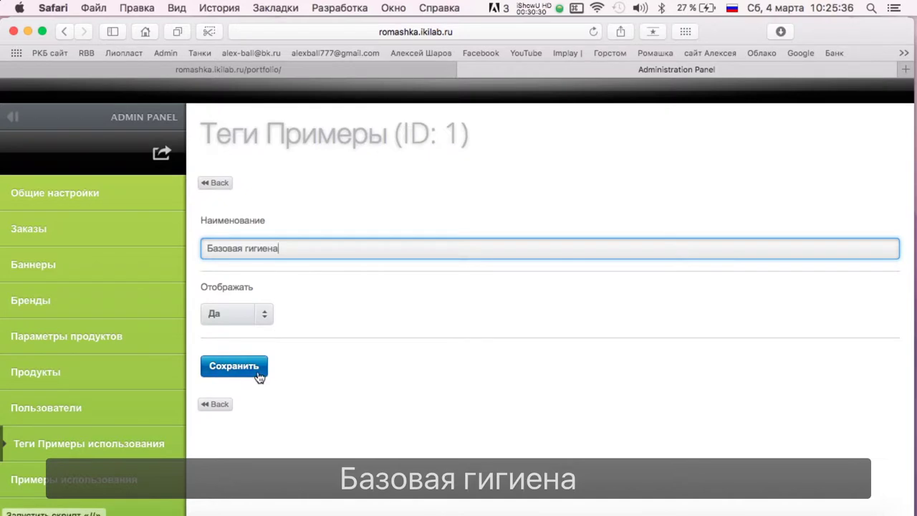
left_click(234, 366)
Rename Тег 2 to Гигиена+ and save it.
left_click(806, 266)
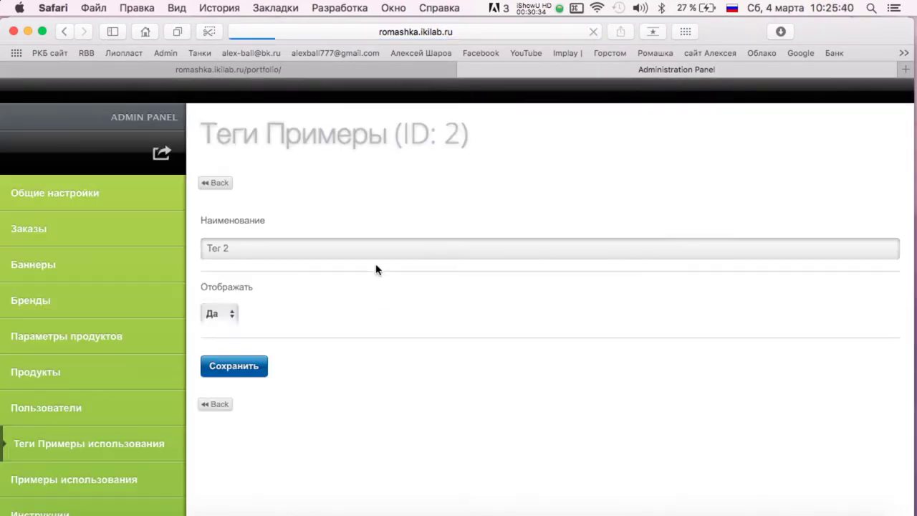
triple_click(293, 250)
type("Гигиена")
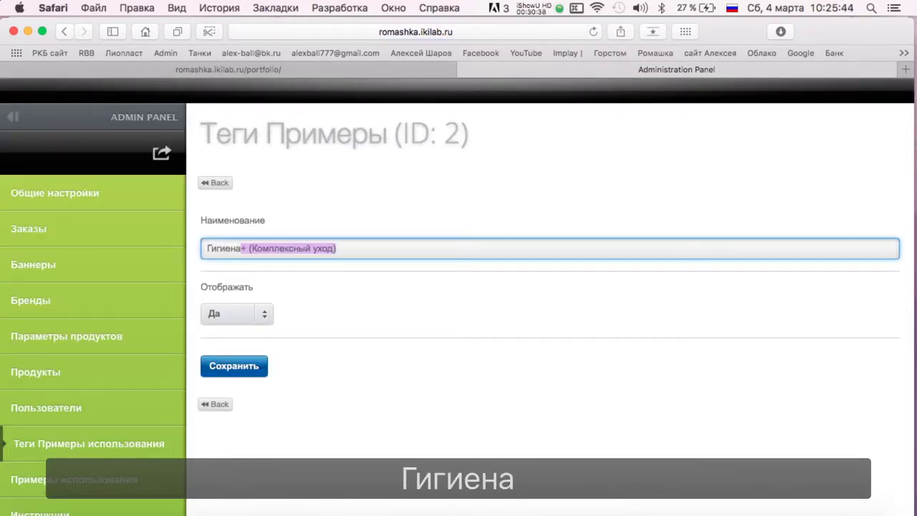
type("+")
key("Return")
key("Delete")
left_click(284, 358)
left_click(215, 183)
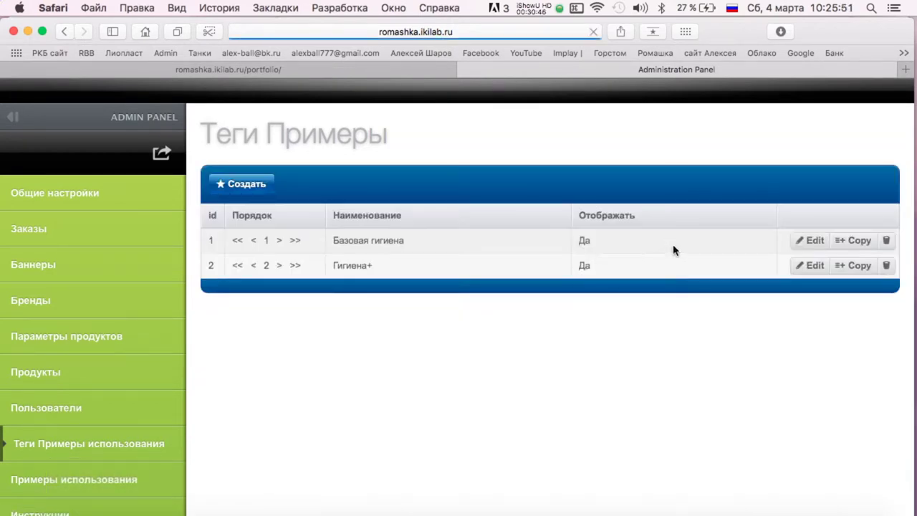
Start a new example tag and set it to display on the site.
left_click(237, 182)
left_click(220, 312)
left_click(215, 350)
left_click(305, 254)
Check the Numbers Дополнительный уход sheet, then return to the new tag's name field.
key("ctrl+Up")
left_click(226, 254)
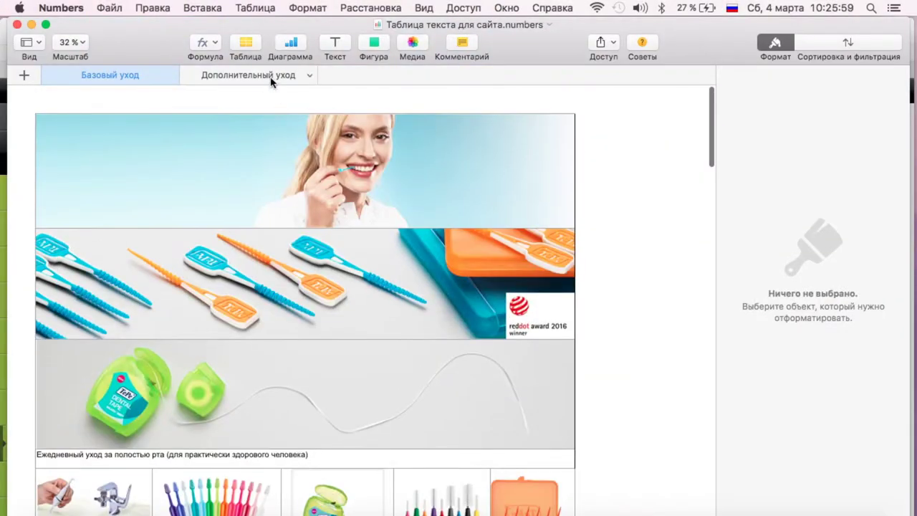
left_click(272, 77)
scroll(284, 177, "right", 10)
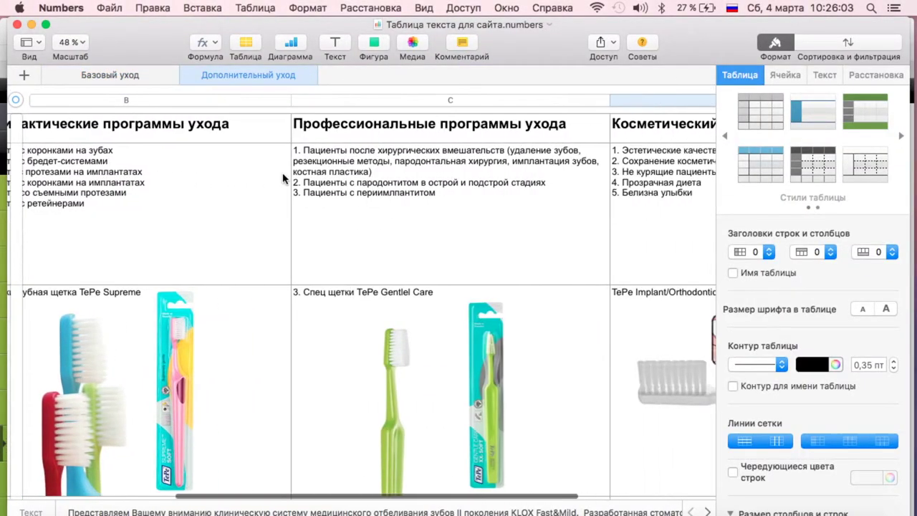
key("ctrl+Up")
left_click(234, 156)
left_click(249, 249)
Save the new tag with the name Профилактика.
type("Профилактика")
key("Return")
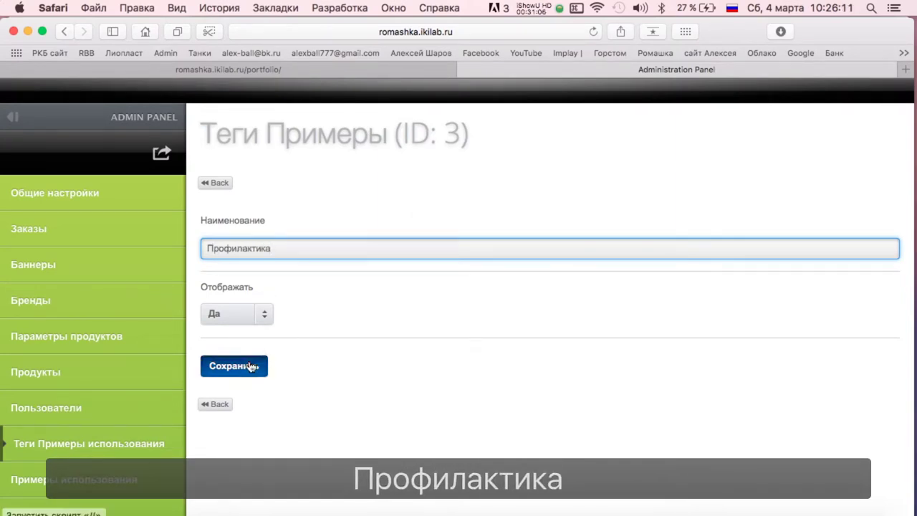
left_click(215, 183)
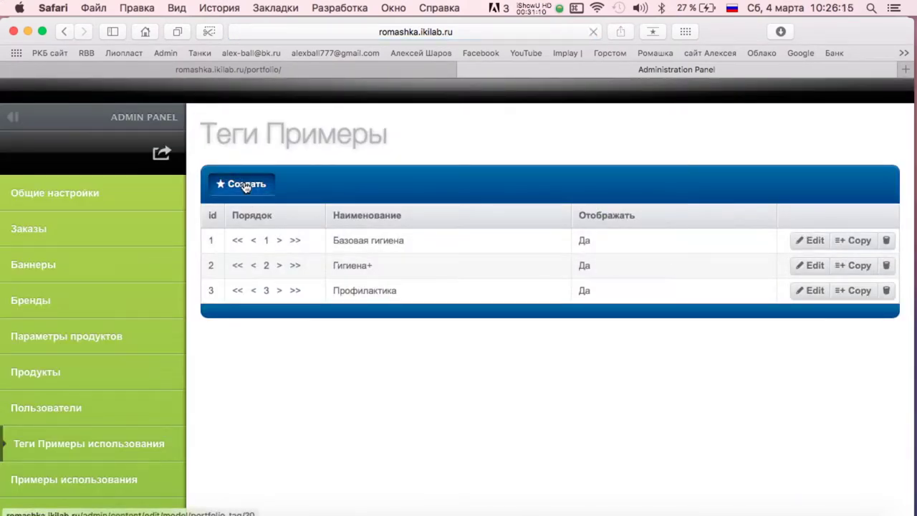
Create another tag named Профессиональный уход and set it to display.
left_click(236, 183)
left_click(501, 250)
type("Профессио")
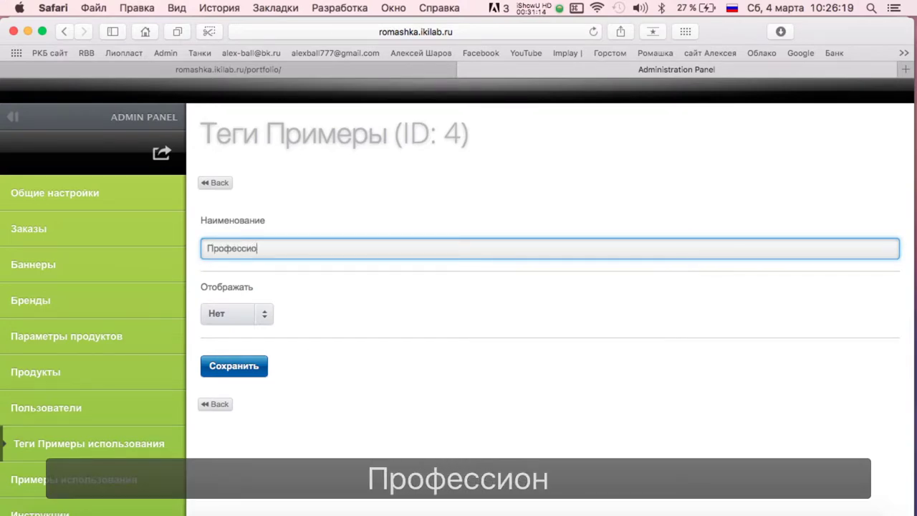
type("нальные программы ухода")
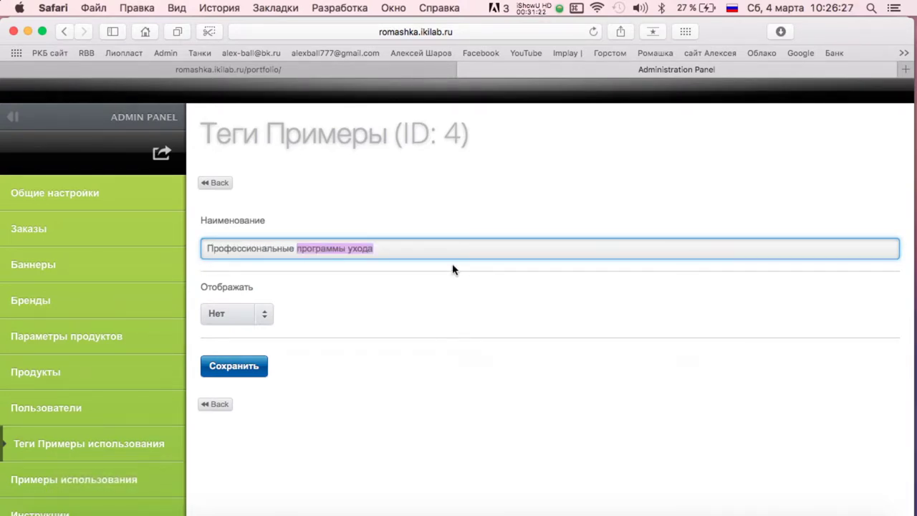
type(" й")
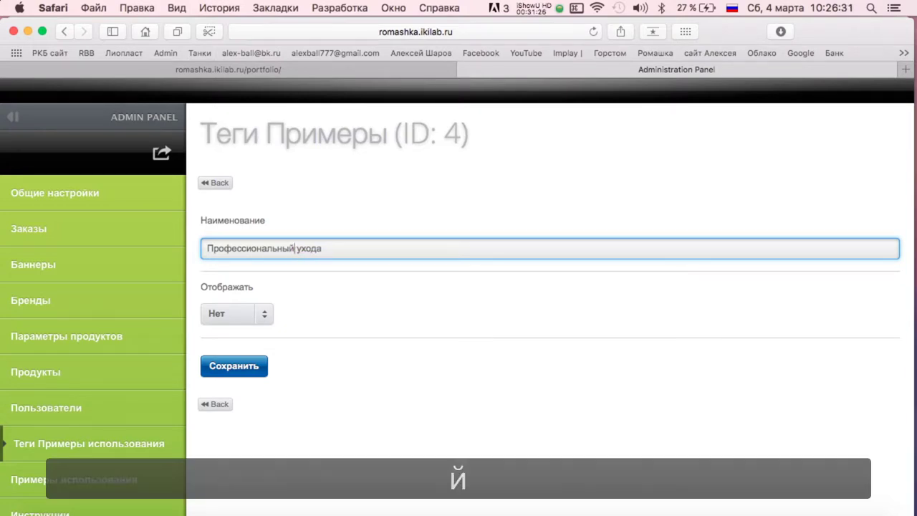
left_click(245, 313)
left_click(245, 328)
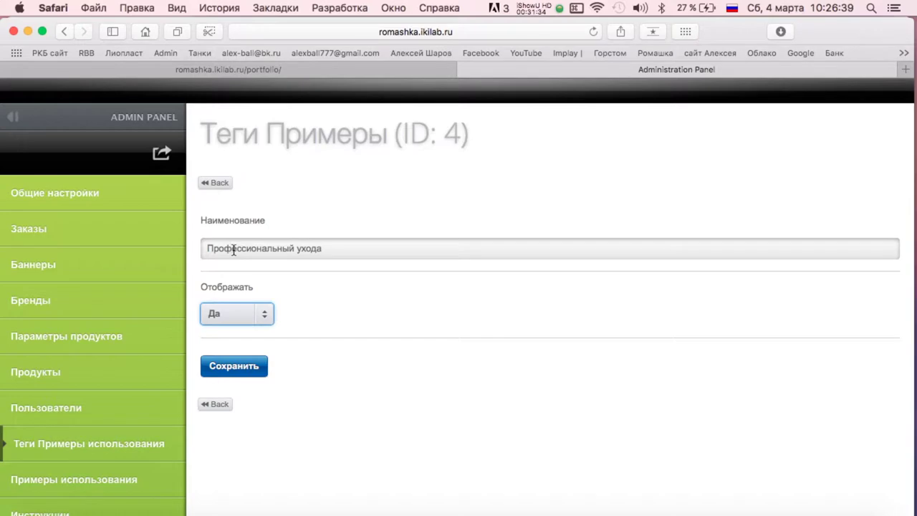
Check the Numbers spreadsheet, fix the name's stray letter and save the tag.
key("ctrl+Up")
left_click(198, 222)
scroll(434, 210, "down", 10)
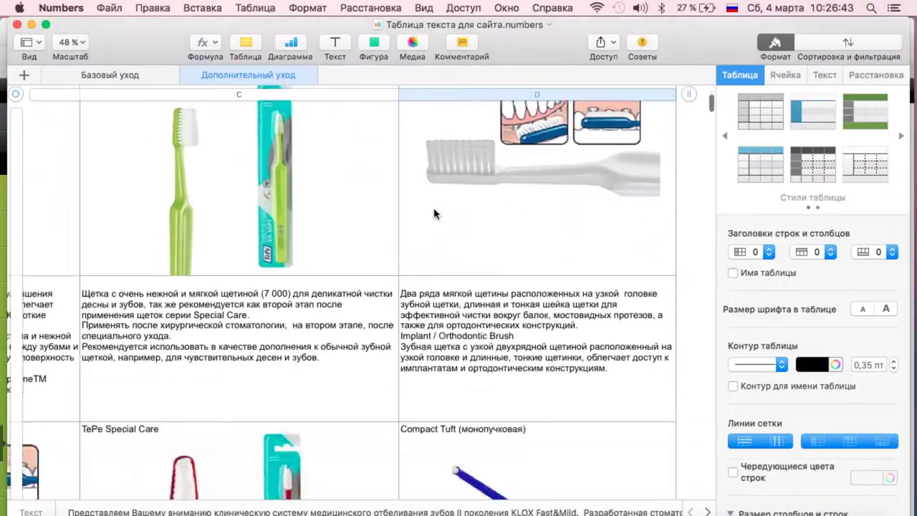
scroll(434, 211, "down", 15)
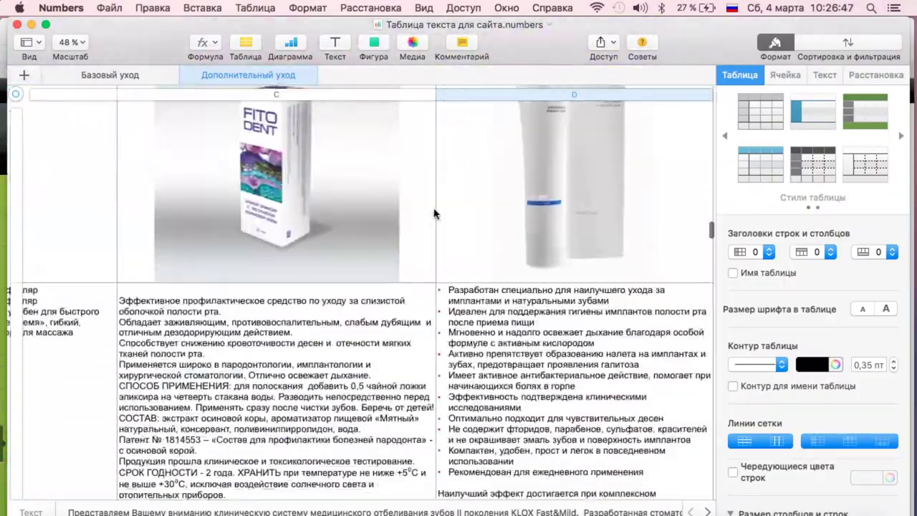
key("ctrl+Up")
left_click(198, 189)
key("BackSpace")
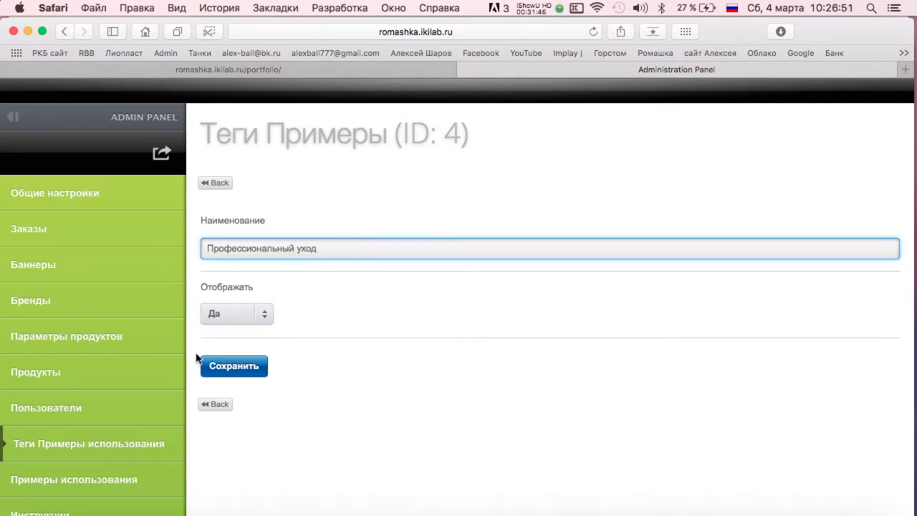
left_click(222, 365)
Reload the site's Примеры page to show the new tag filter.
left_click(215, 182)
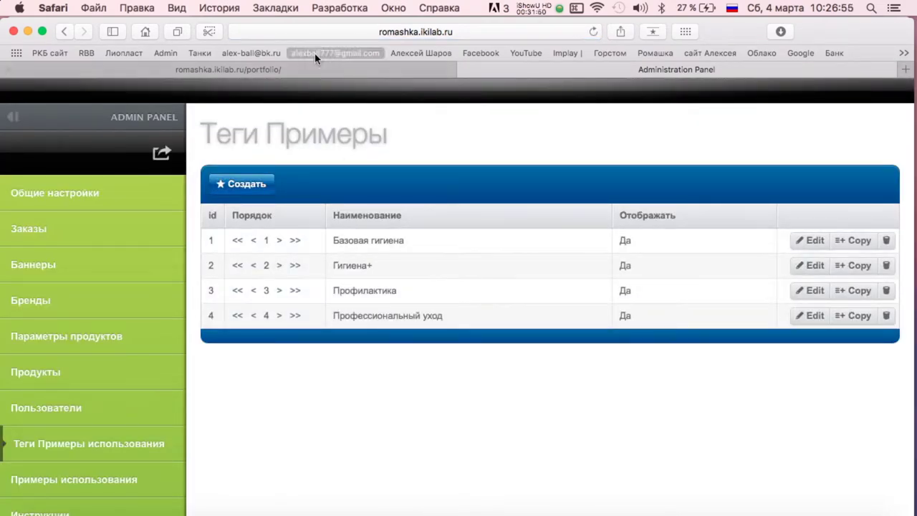
left_click(317, 71)
key("super+r")
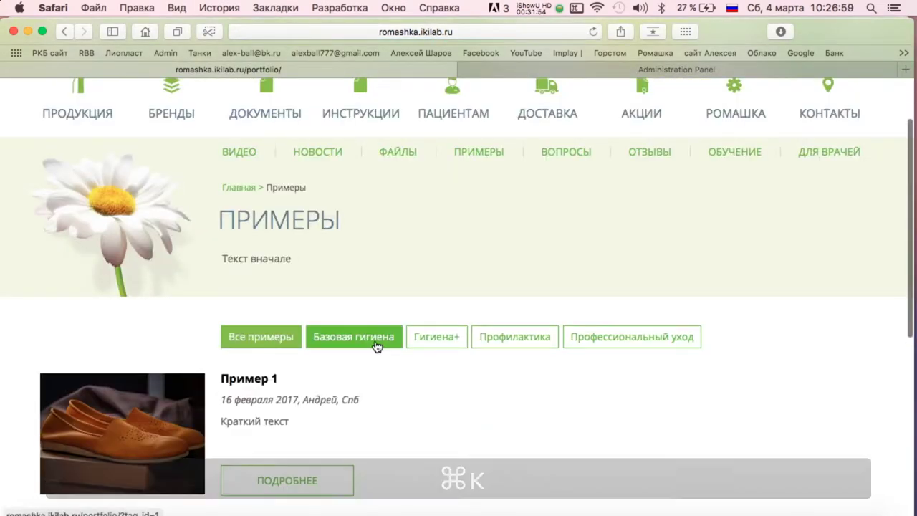
Create a new tag named Косметический уход and set it to display.
left_click(564, 71)
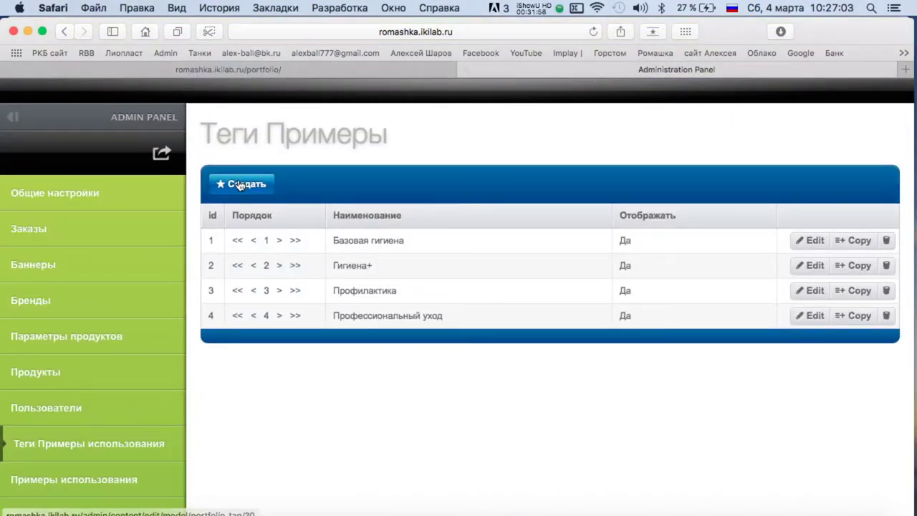
left_click(241, 184)
left_click(277, 249)
type("Косметический уход")
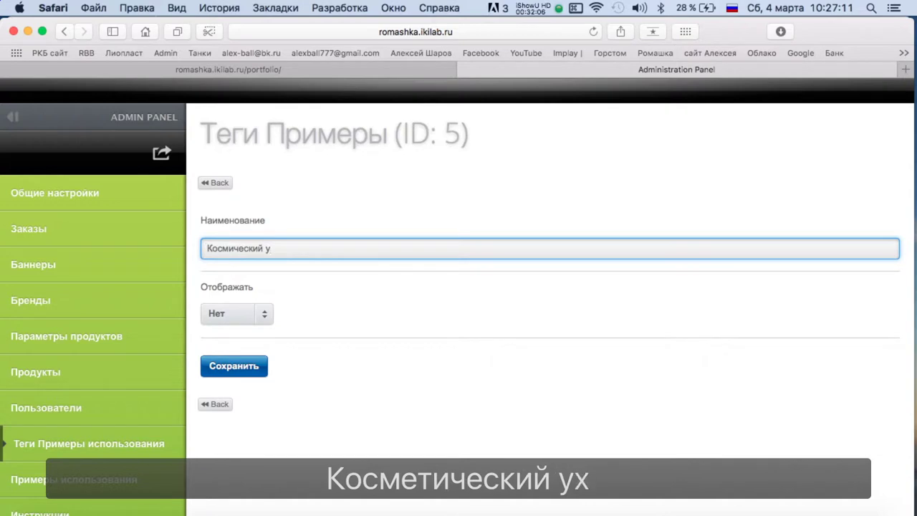
left_click(263, 318)
left_click(247, 331)
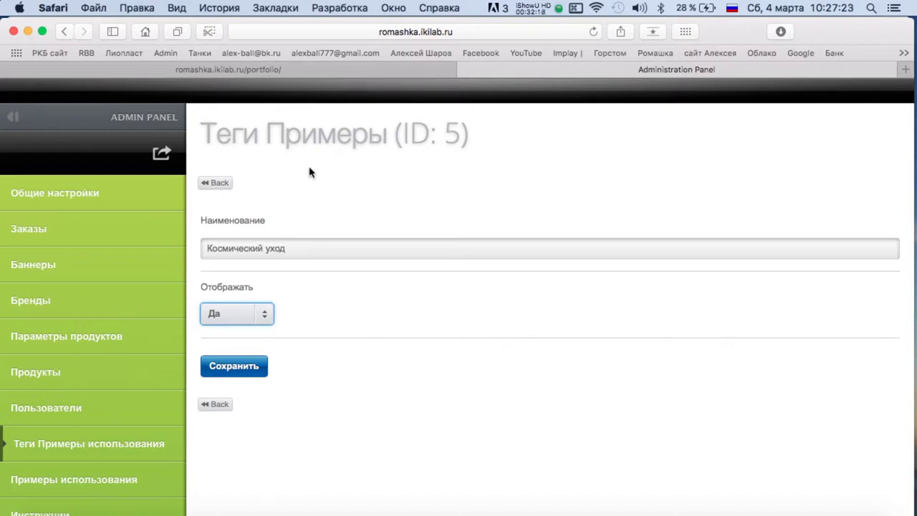
Check the Примеры page, then correct the tag name to Косметика и красота.
left_click(300, 69)
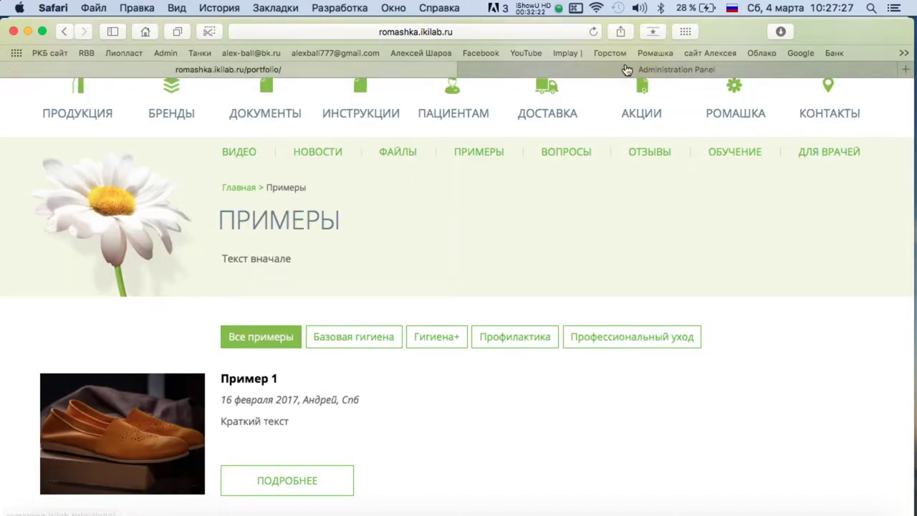
left_click(624, 68)
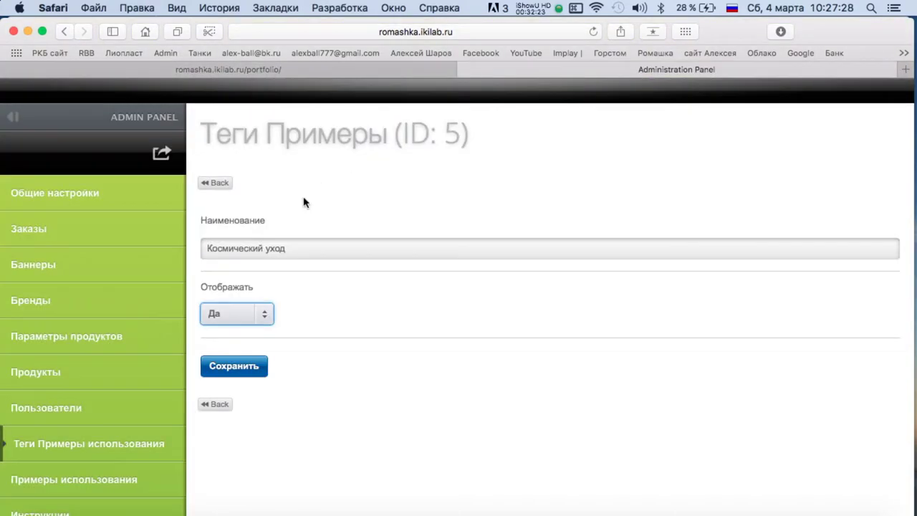
left_click(277, 249)
key("BackSpace")
key("BackSpace")
key("BackSpace")
key("BackSpace")
key("BackSpace")
key("BackSpace")
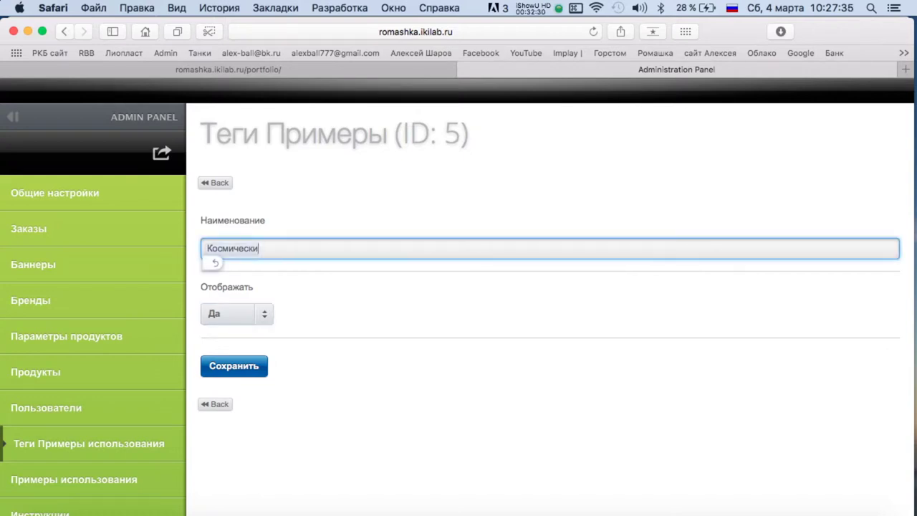
type("е программы")
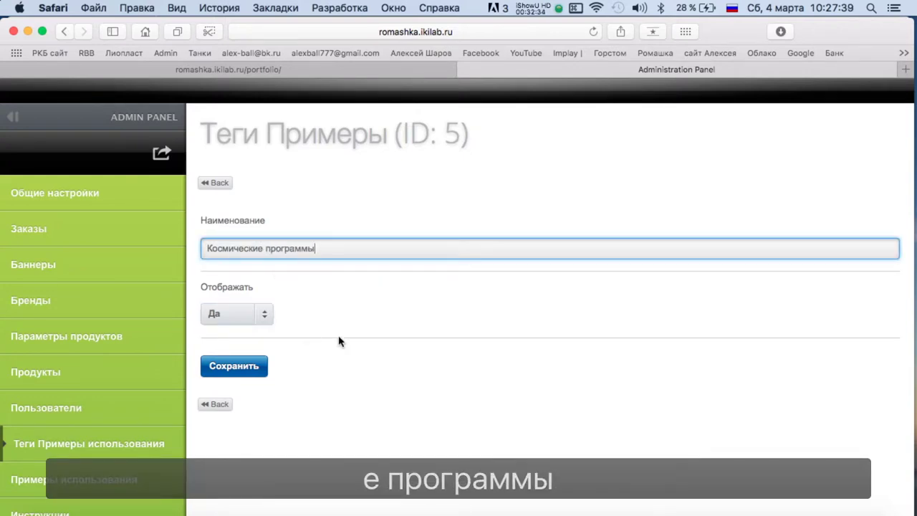
left_click(227, 249)
type("ет")
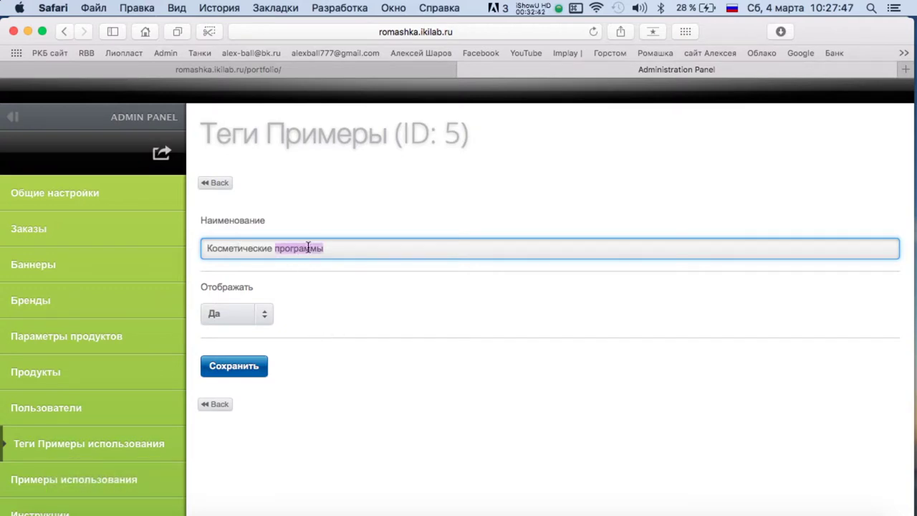
key("BackSpace")
key("BackSpace")
type("а и")
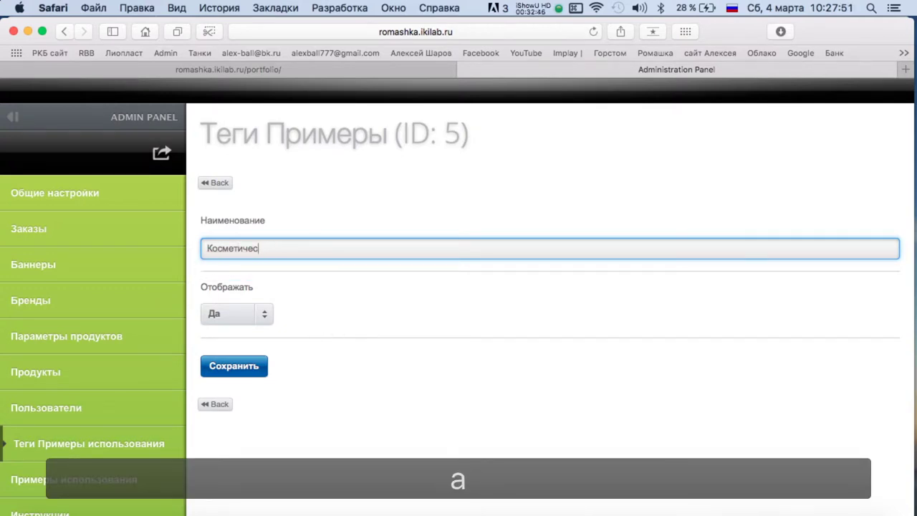
key("BackSpace")
key("BackSpace")
key("BackSpace")
type("ка и красота")
Save the Косметика и красота tag and reload the site's Примеры page.
left_click(237, 365)
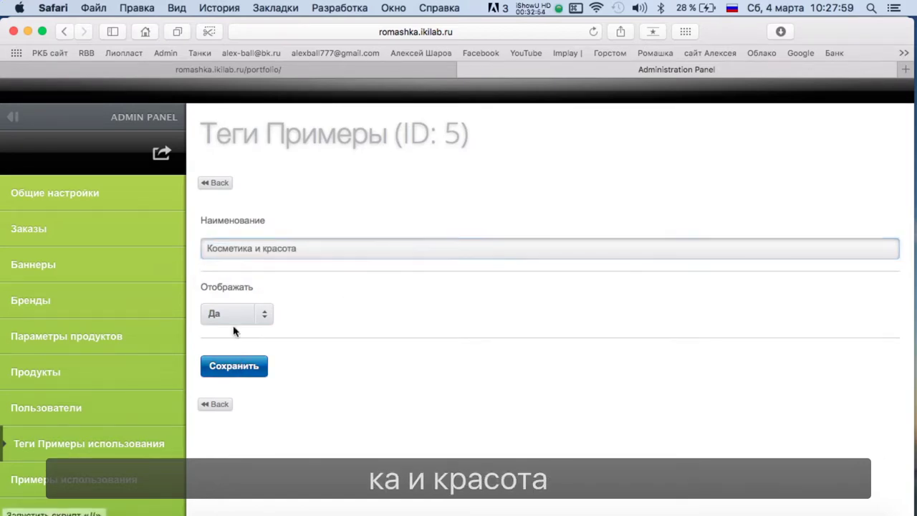
left_click(215, 69)
key("super+r")
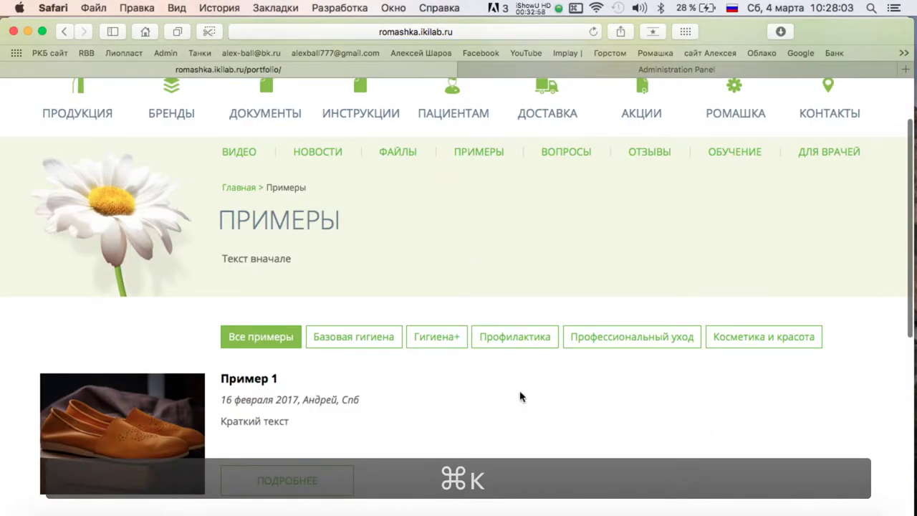
Filter the site's Примеры page by the Косметика и красота tag.
scroll(521, 394, "down", 3)
scroll(317, 230, "down", 3)
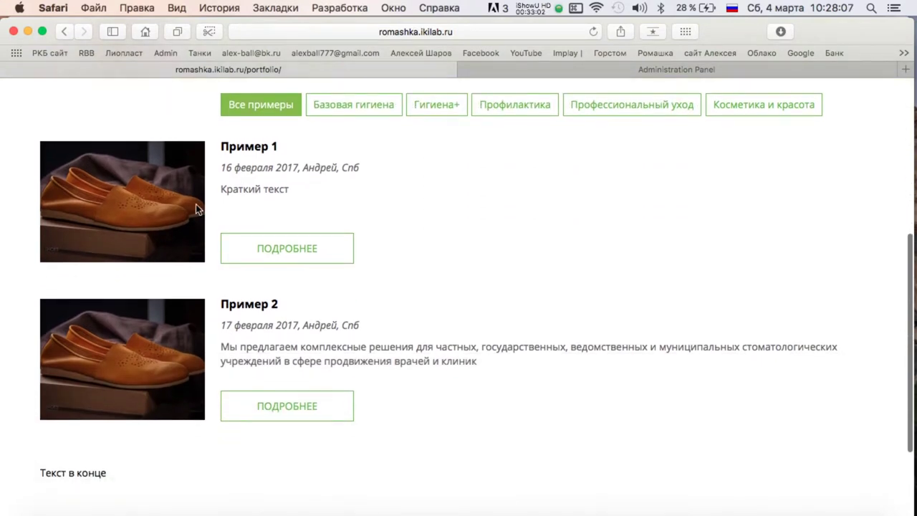
scroll(476, 233, "up", 3)
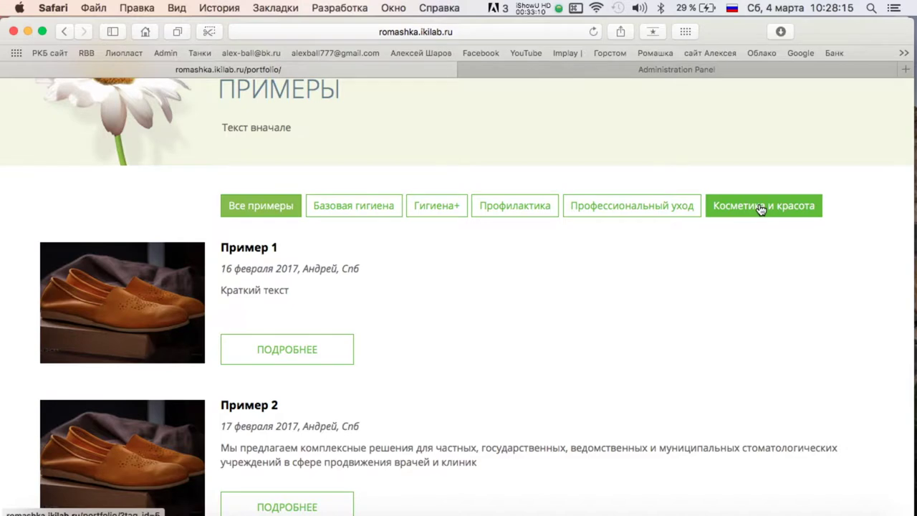
left_click(760, 208)
left_click(580, 70)
left_click(358, 69)
left_click(494, 69)
Open usage example Пример 1 for editing, select its title, and open a new tab.
left_click(57, 479)
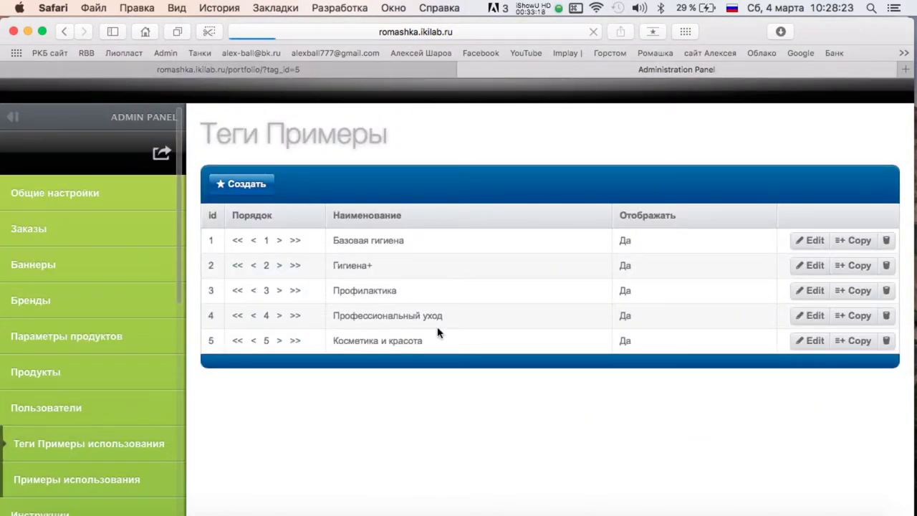
left_click(810, 240)
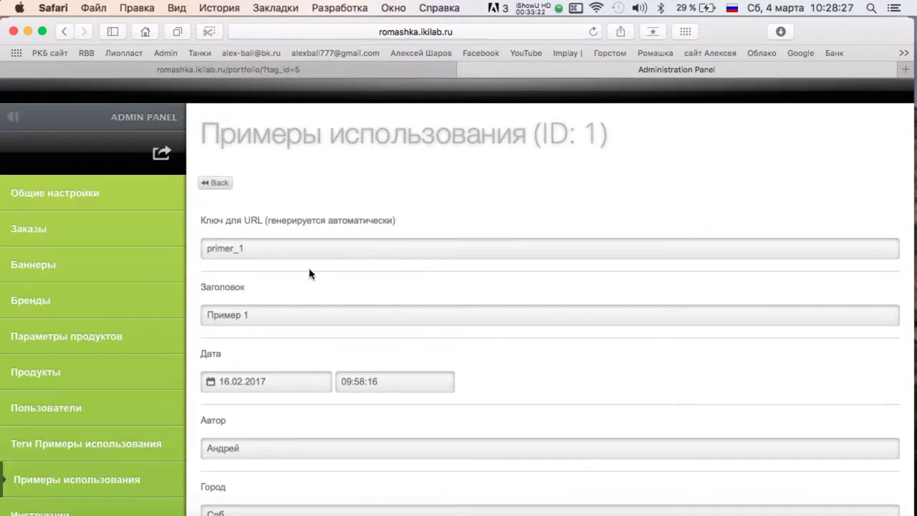
triple_click(272, 318)
left_click(904, 69)
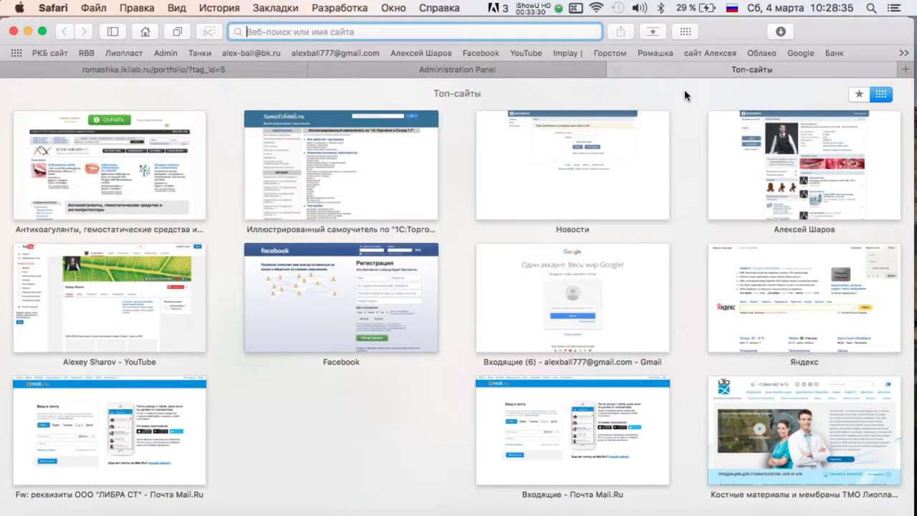
Open the 'Отбеливание зубов в Стоматологии 32Pro (Санкт-Петербург)' YouTube video and copy its title.
left_click(526, 53)
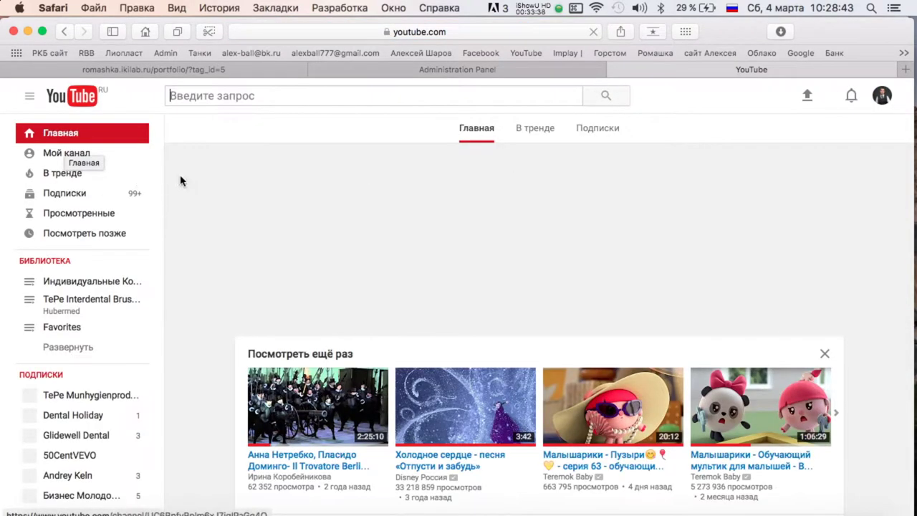
scroll(509, 265, "down", 5)
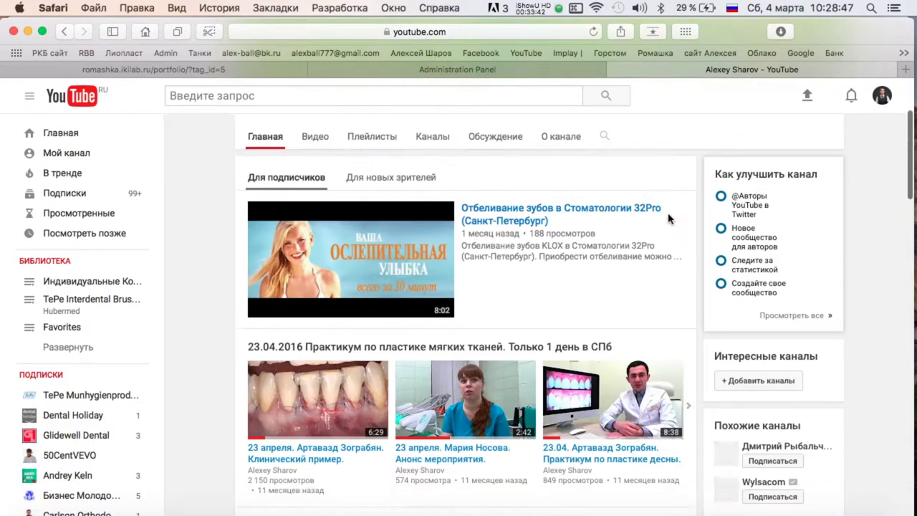
left_click(509, 265)
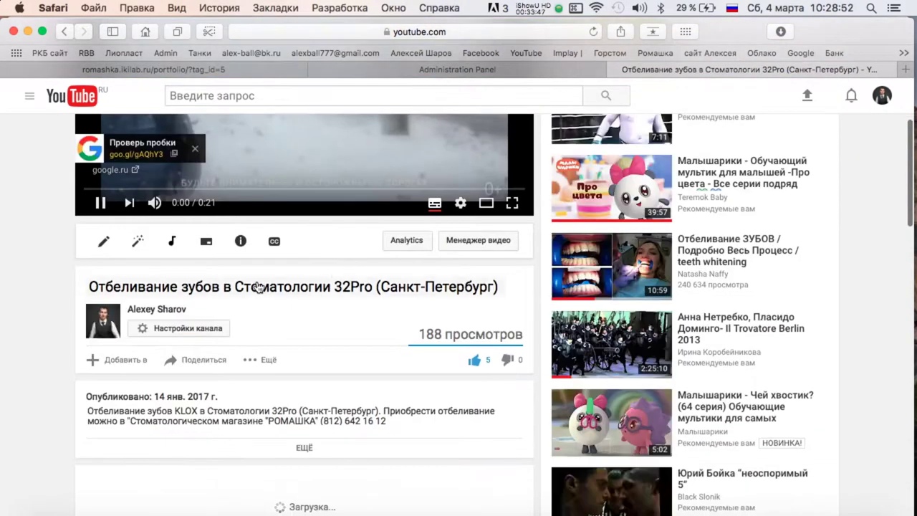
left_click(258, 287)
key("super+c")
Paste the video title over Пример 1 and copy the whole YouTube video description.
left_click(454, 70)
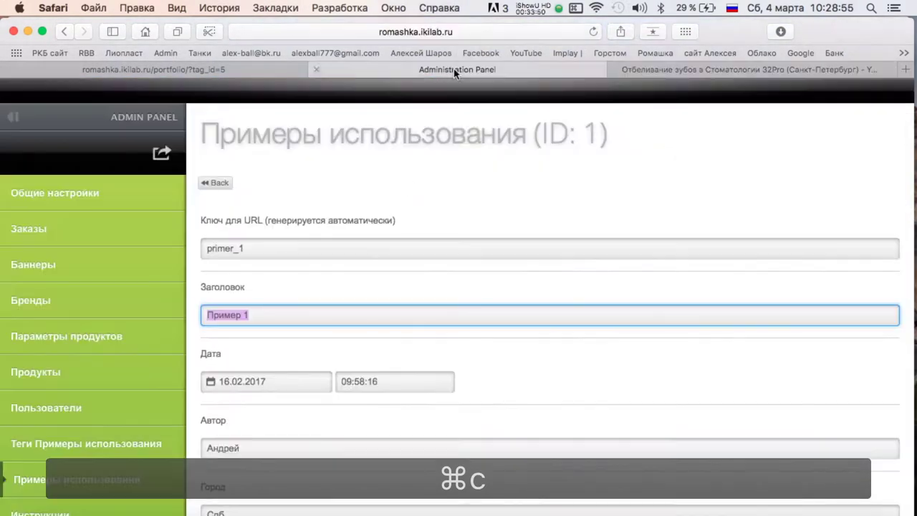
key("super+v")
left_click(748, 69)
scroll(315, 202, "up", 3)
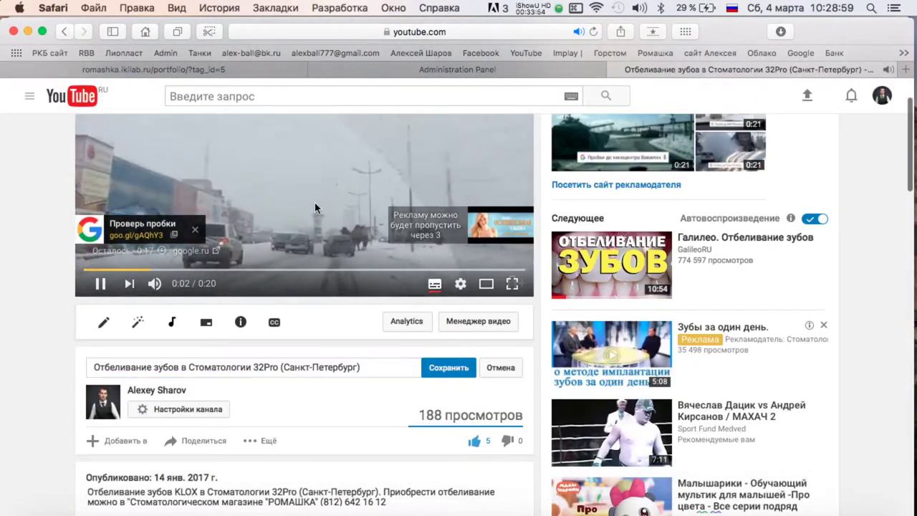
scroll(226, 392, "down", 6)
scroll(207, 417, "up", 3)
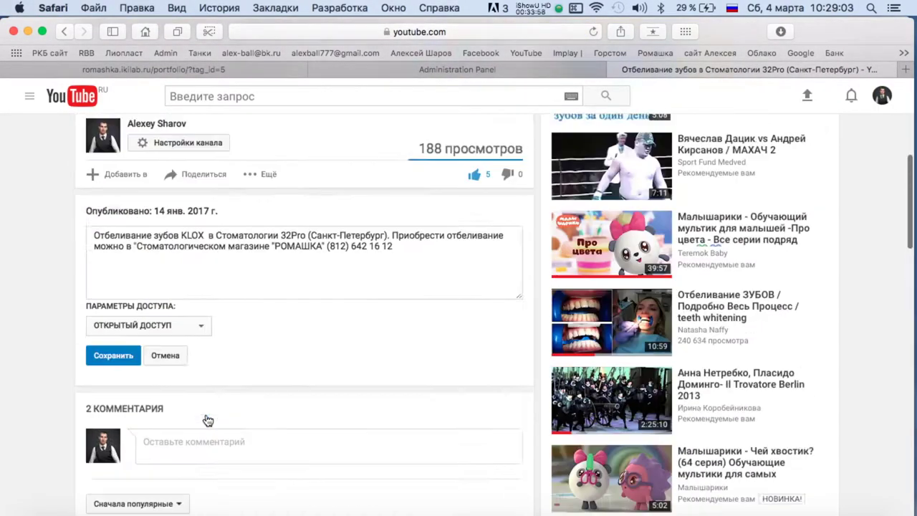
key("super+a")
key("super+c")
scroll(223, 315, "down", 5)
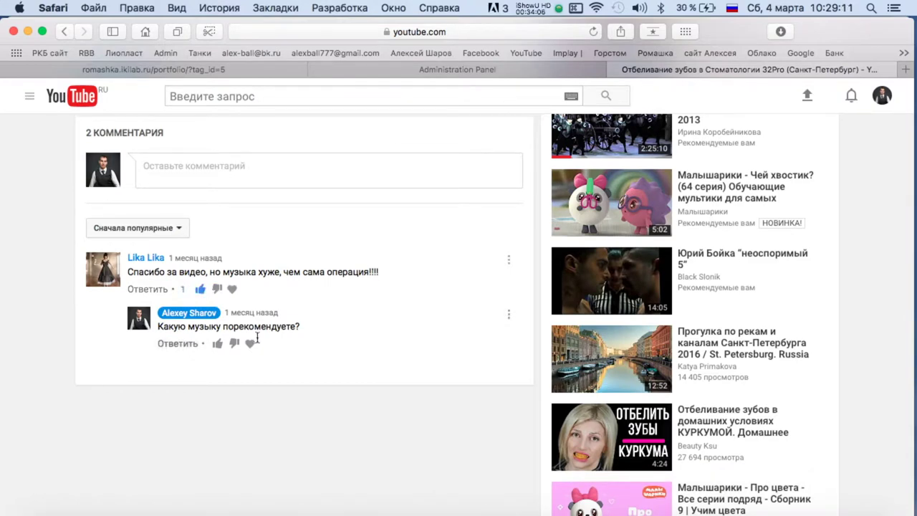
scroll(290, 428, "up", 10)
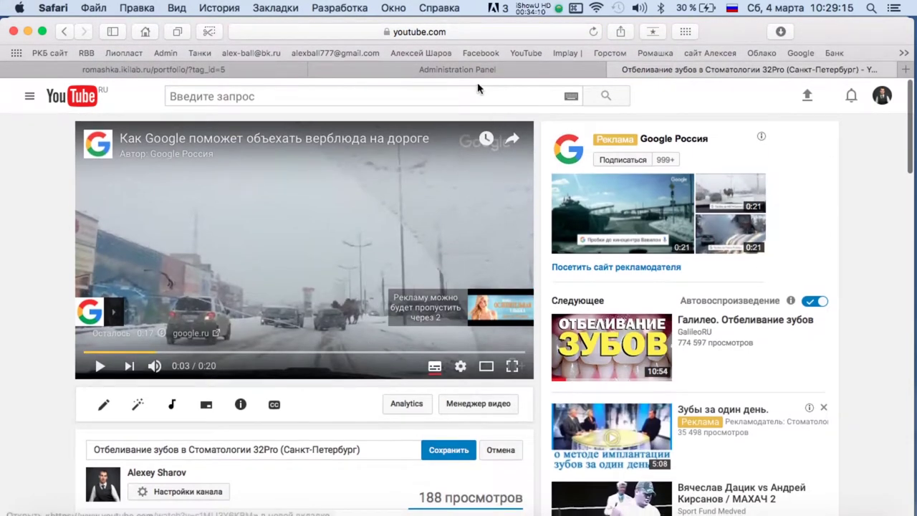
Replace the Автор field with the new author name and Город with Санкт-Петербург.
left_click(459, 71)
scroll(304, 343, "down", 3)
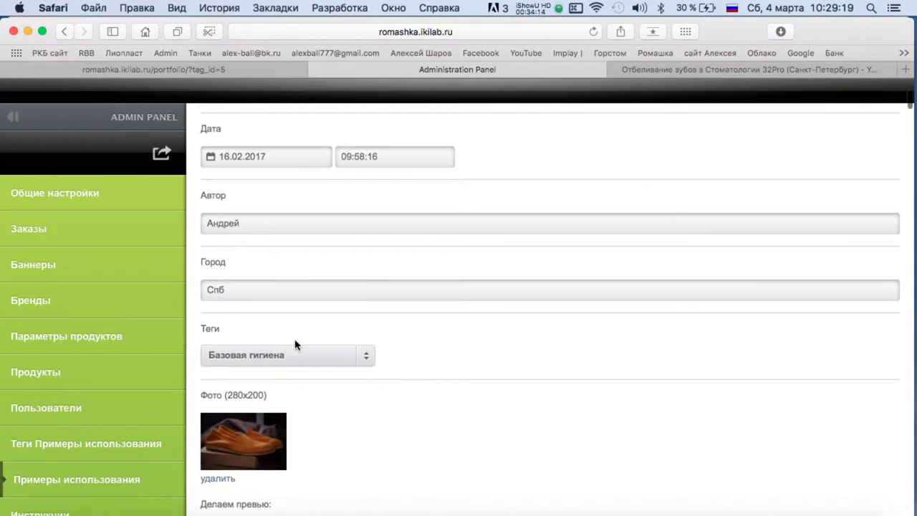
double_click(258, 215)
double_click(240, 287)
type("Санкт-Петербург")
Add the Косметика и красота tag and delete the old shoe photo.
scroll(309, 272, "down", 2)
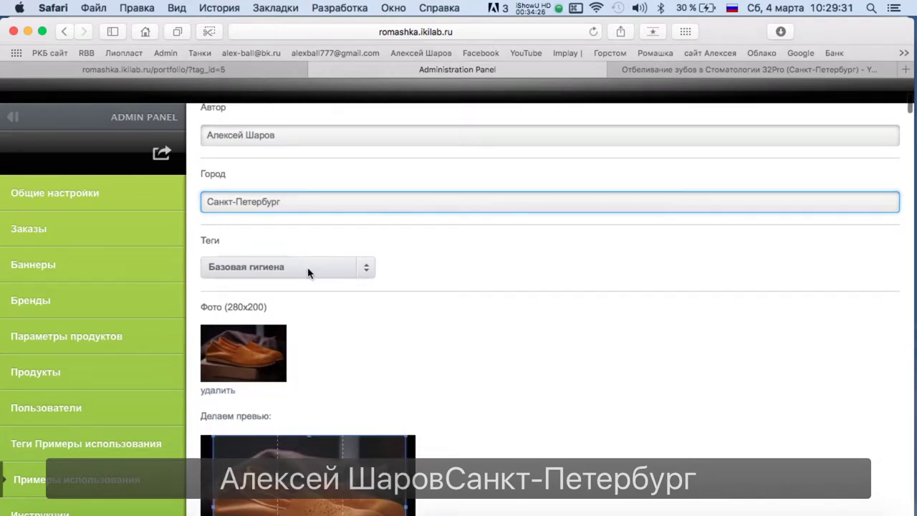
left_click(309, 272)
left_click(277, 347)
left_click(449, 299)
scroll(450, 299, "down", 1)
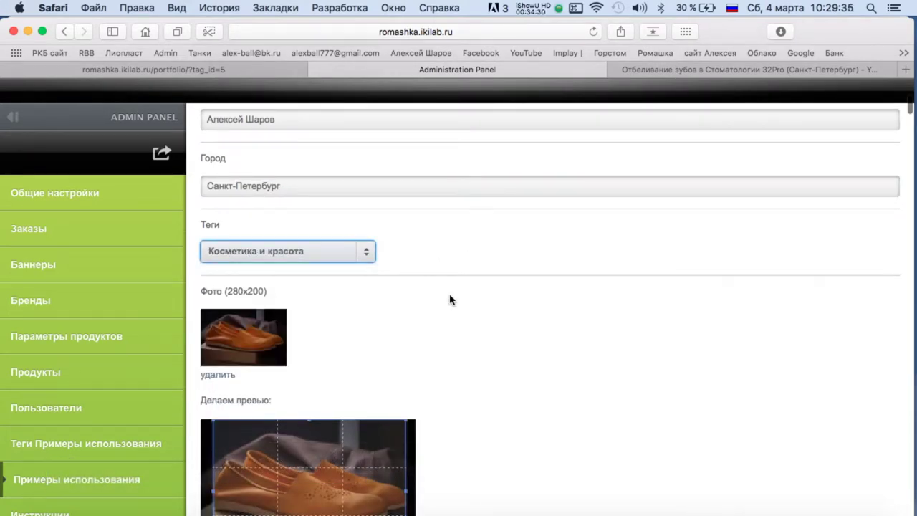
left_click(227, 375)
scroll(320, 262, "down", 2)
Browse the photo chooser to Desktop › все материалы Ромашка › Картинки, then cancel without picking a file.
left_click(230, 250)
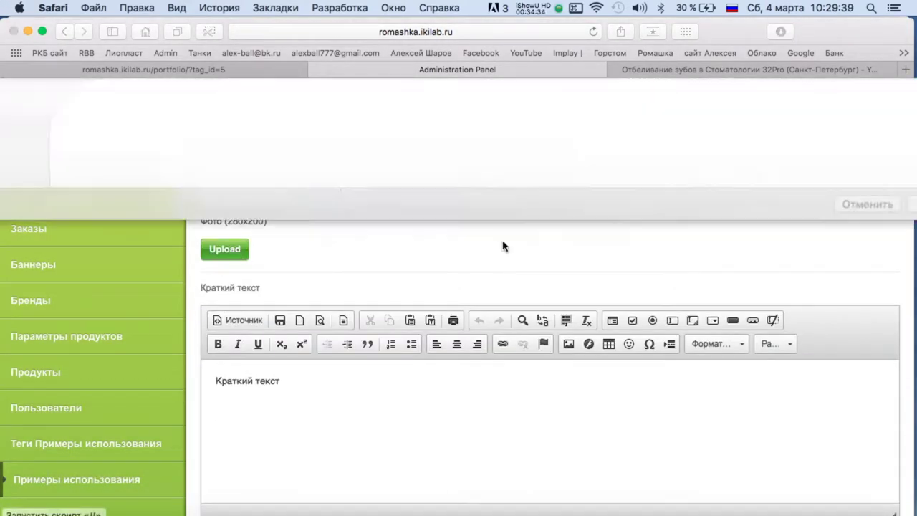
left_click(82, 175)
scroll(215, 242, "down", 5)
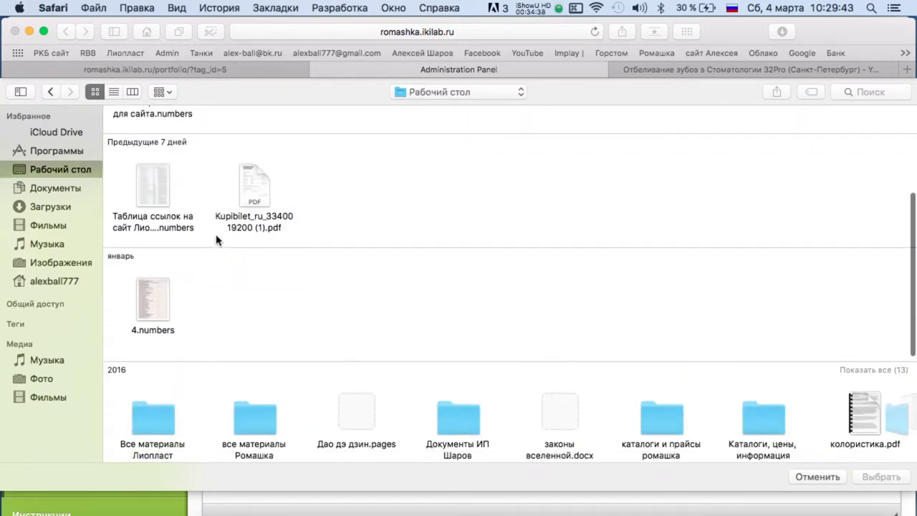
left_click(258, 283)
key("Return")
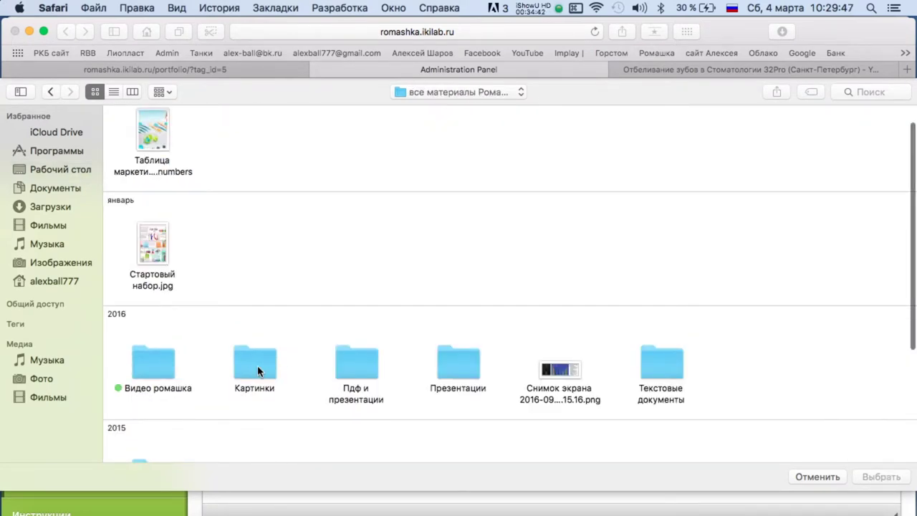
double_click(256, 365)
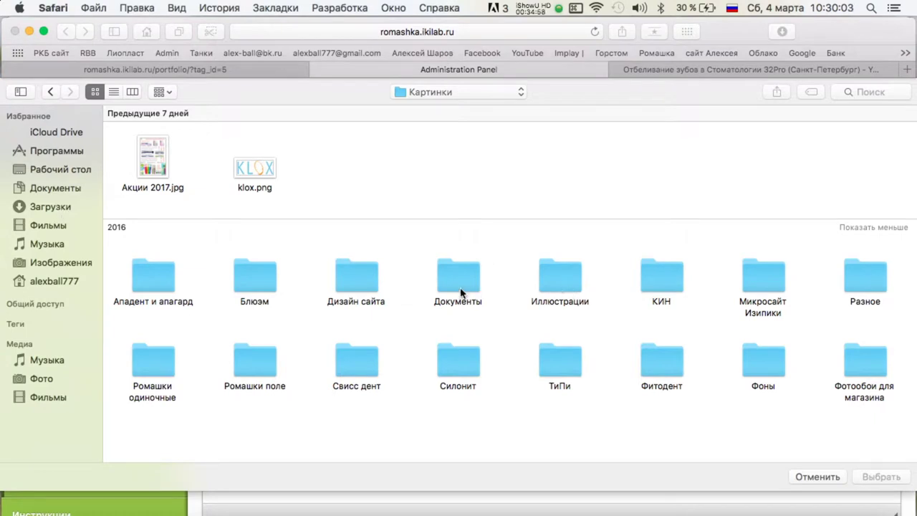
double_click(574, 274)
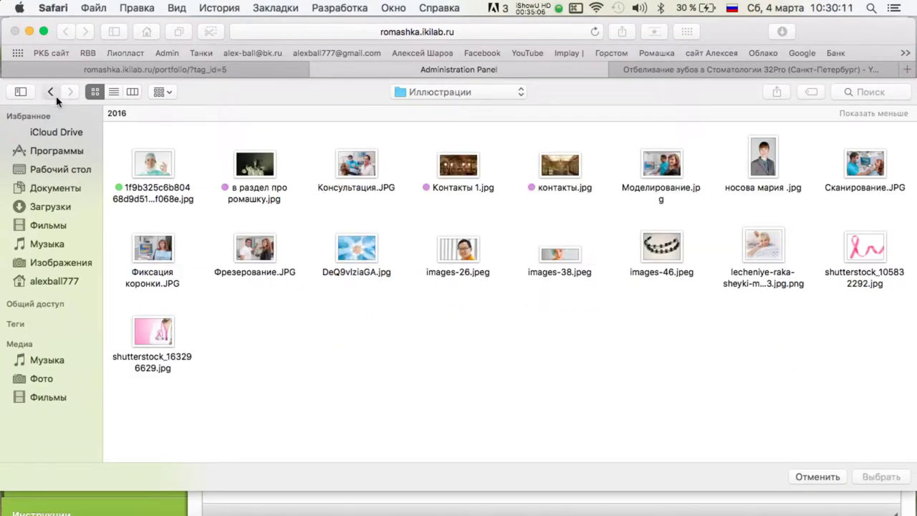
left_click(49, 93)
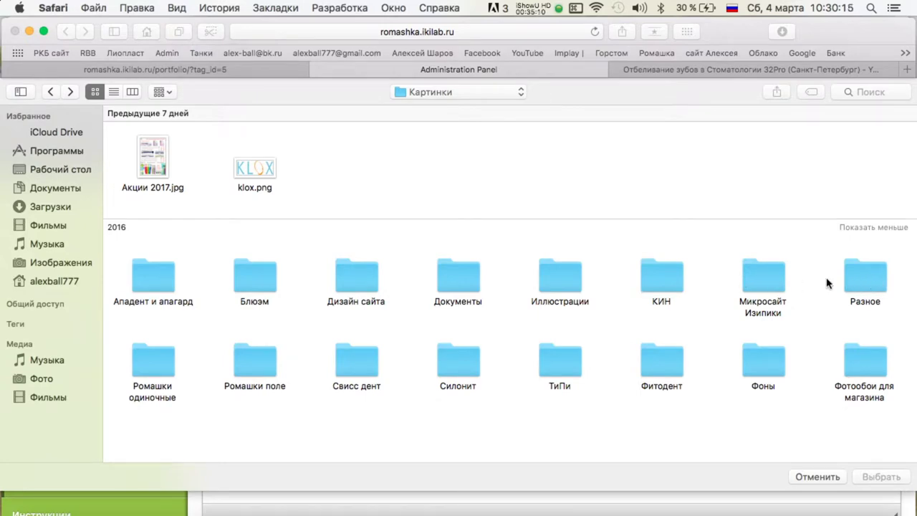
key("ctrl+Up")
left_click(242, 399)
key("Escape")
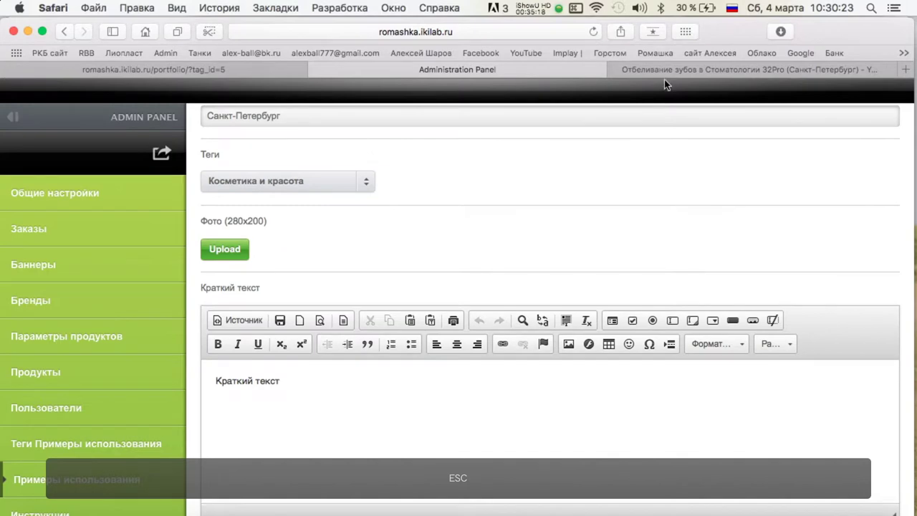
left_click(664, 70)
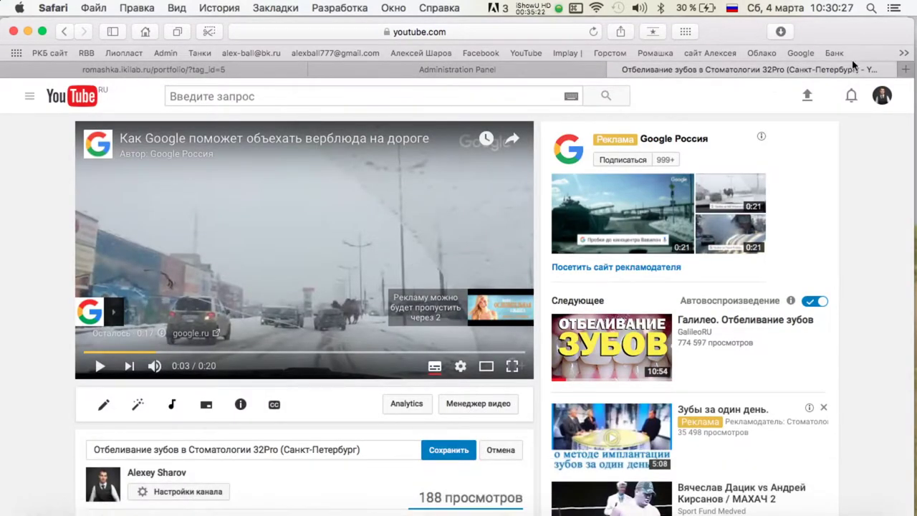
In a new tab, search Google Images for 'klox fast mild'.
left_click(905, 69)
type("klox")
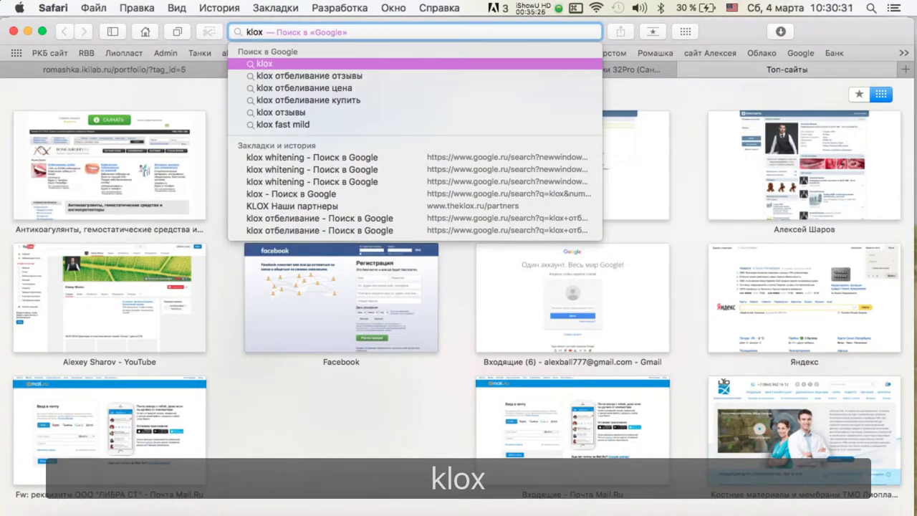
key("Down")
key("Down")
key("Down")
key("Down")
key("Down")
key("Return")
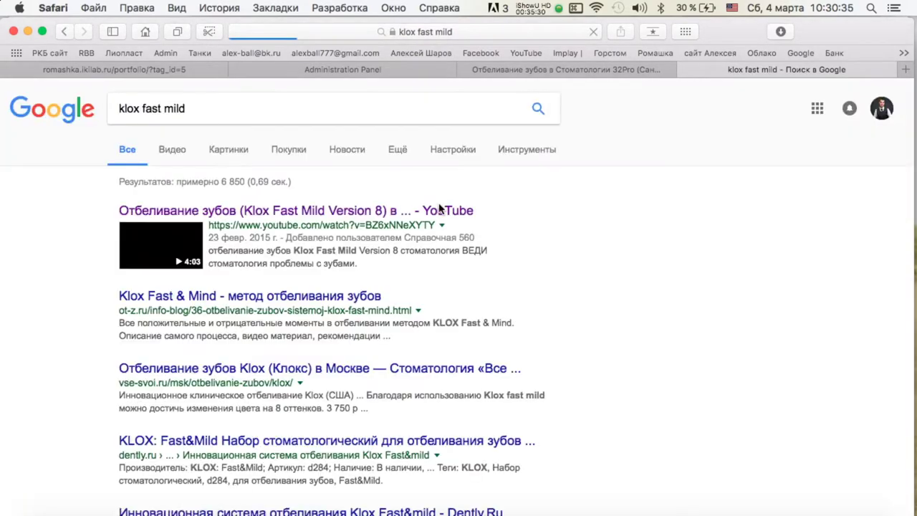
left_click(218, 149)
scroll(684, 194, "down", 15)
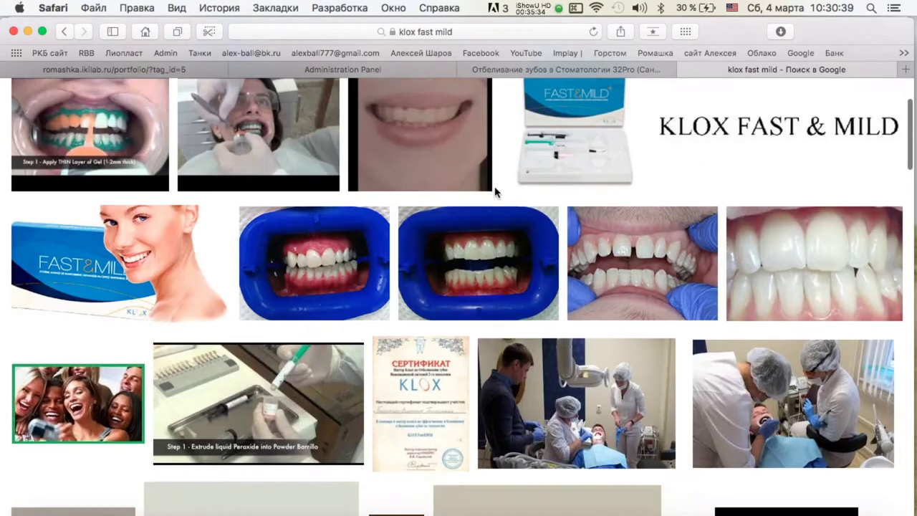
scroll(494, 187, "down", 5)
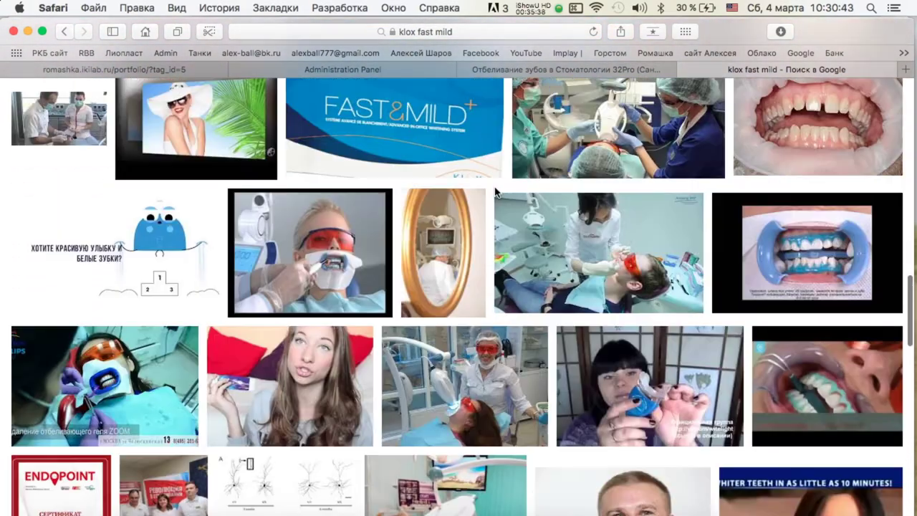
scroll(494, 187, "up", 20)
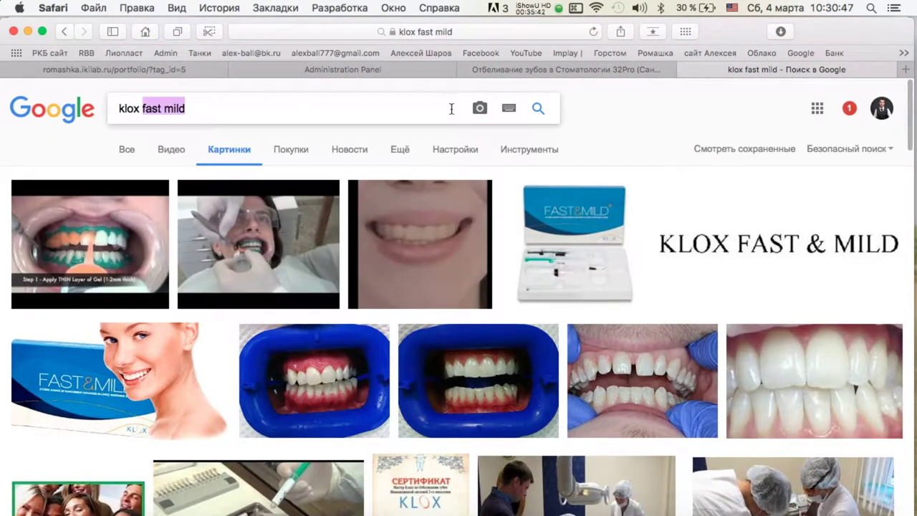
type("ox o")
scroll(437, 257, "down", 15)
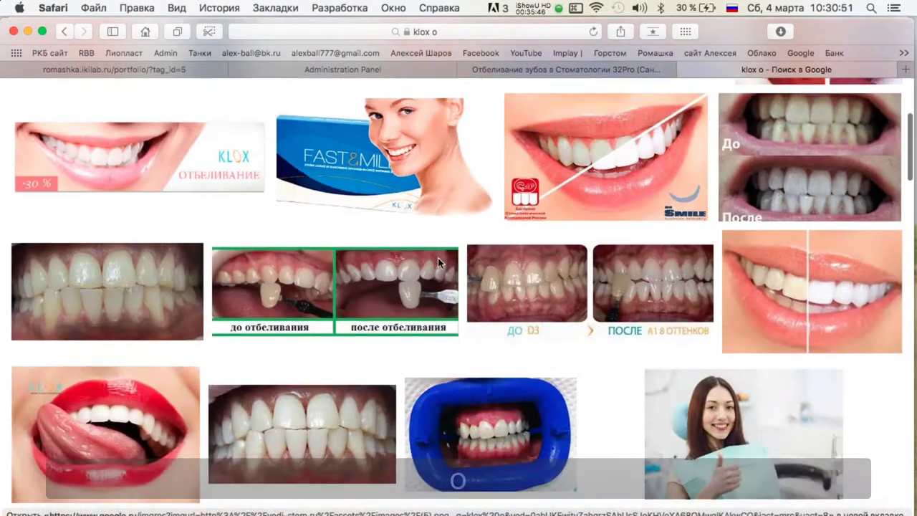
scroll(437, 260, "down", 15)
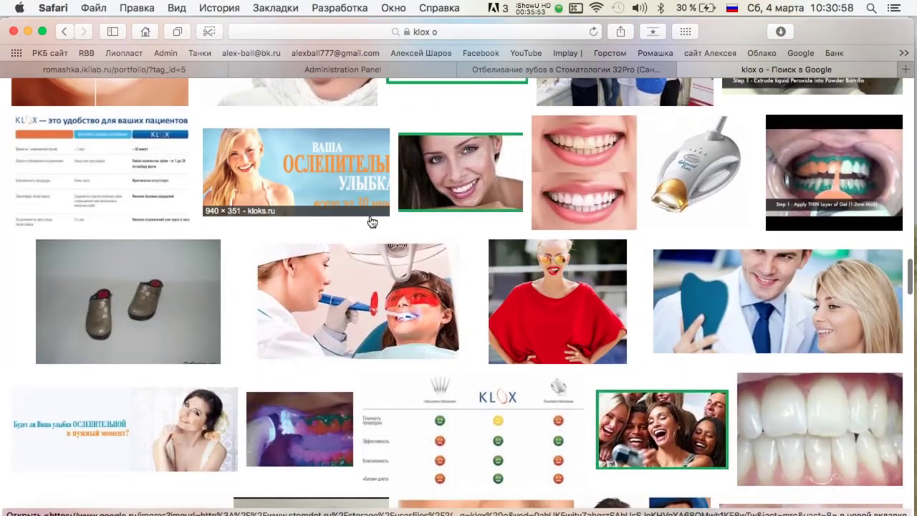
Open the kloks.ru KLOX smile banner full size and save it to Downloads.
left_click(372, 222)
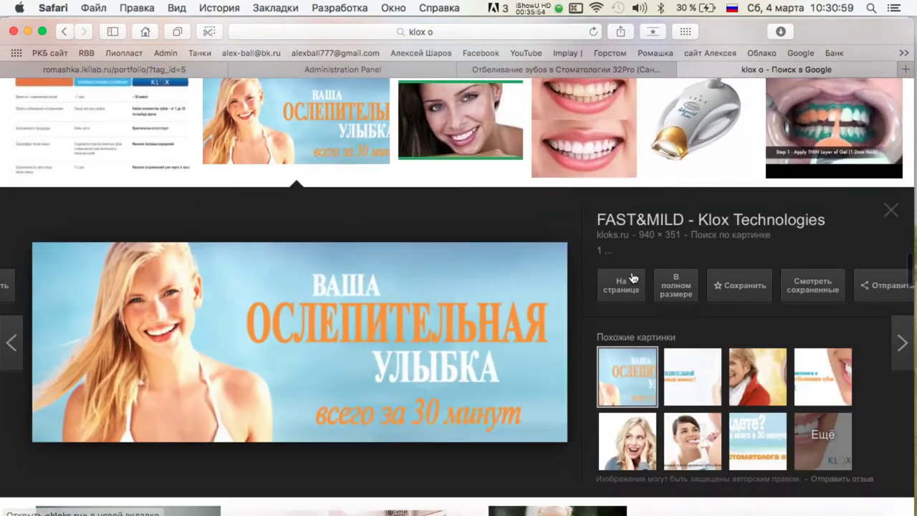
left_click(440, 266)
right_click(488, 241)
left_click(538, 277)
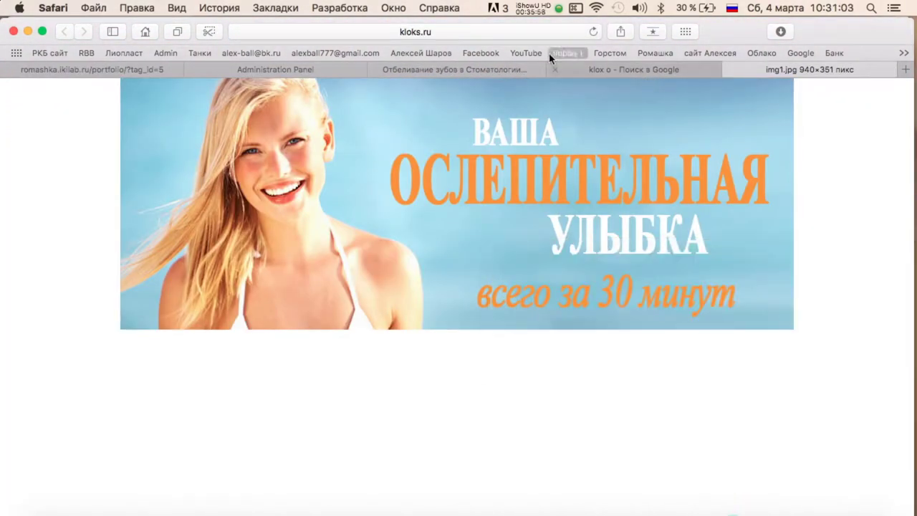
Reopen the photo uploader on the admin Пример 1 edit page.
left_click(454, 69)
left_click(333, 74)
left_click(243, 253)
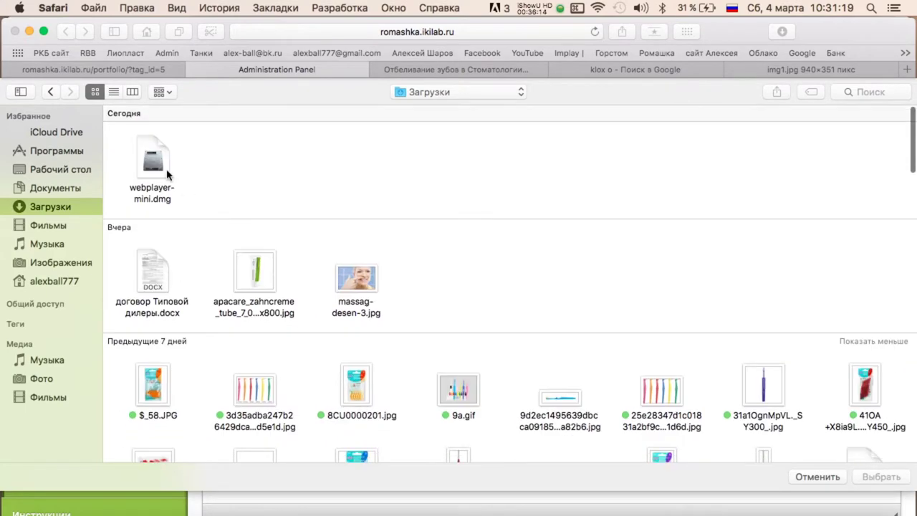
Find img1.jpg in Downloads, grouped by creation date, and upload it as the entry photo.
right_click(156, 164)
left_click(397, 168)
scroll(397, 179, "down", 5)
scroll(337, 194, "up", 5)
scroll(280, 287, "down", 3)
scroll(632, 290, "down", 5)
scroll(632, 291, "up", 10)
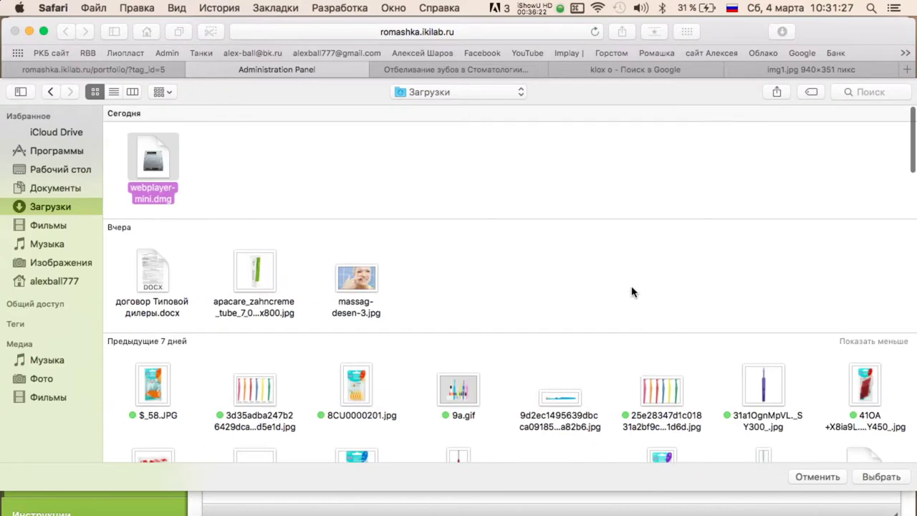
left_click(64, 170)
left_click(44, 205)
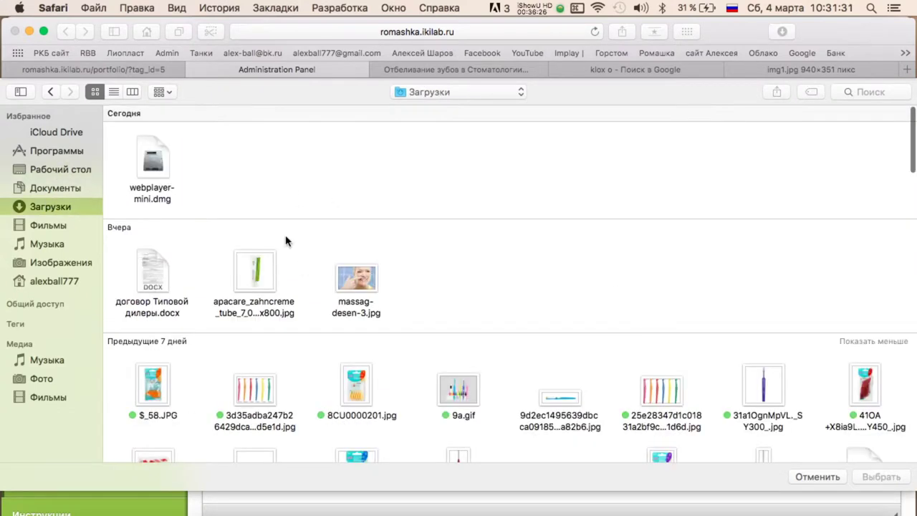
left_click(759, 504)
left_click(480, 155)
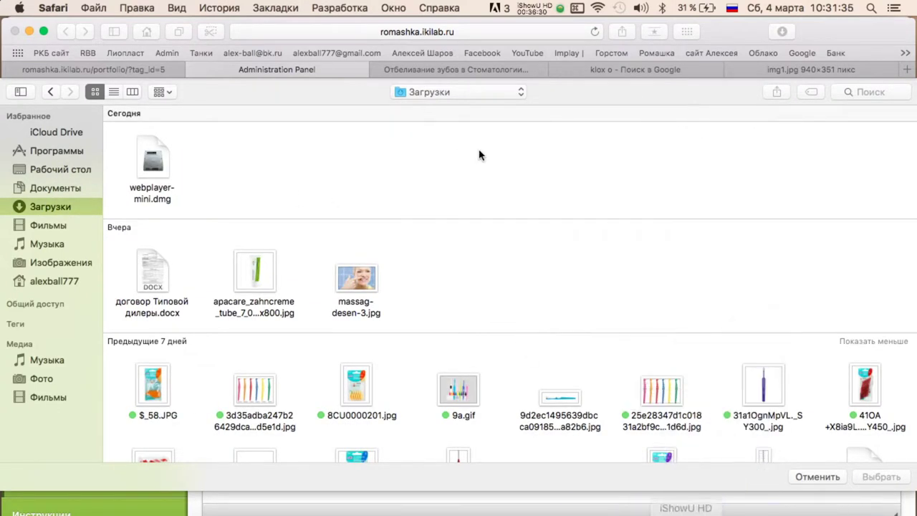
left_click(159, 91)
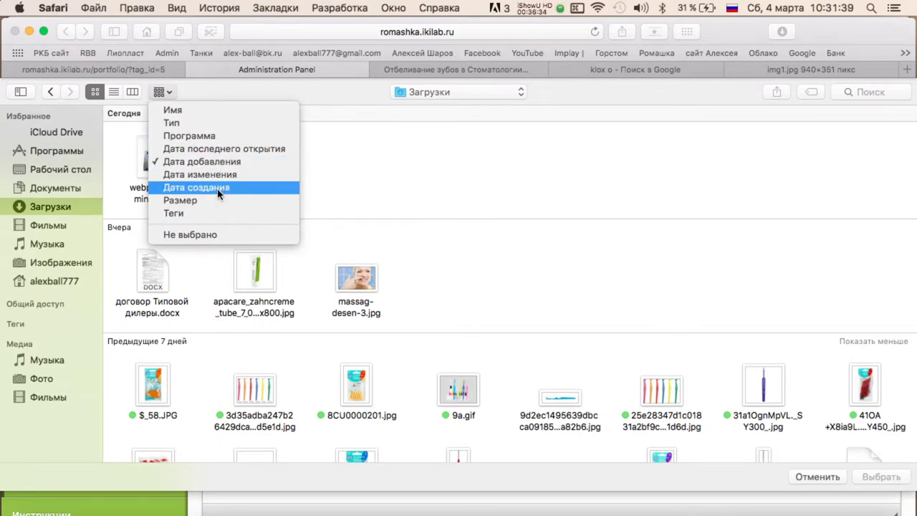
left_click(218, 187)
double_click(152, 166)
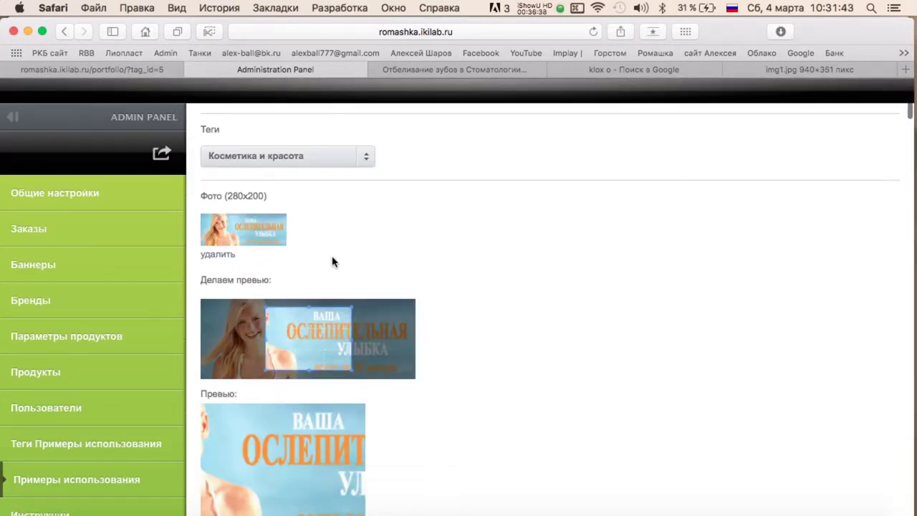
Adjust the Делаем превью crop frame to tightly frame the smiling woman.
scroll(332, 262, "down", 2)
left_click_drag(332, 262, 234, 255)
left_click_drag(282, 293, 192, 306)
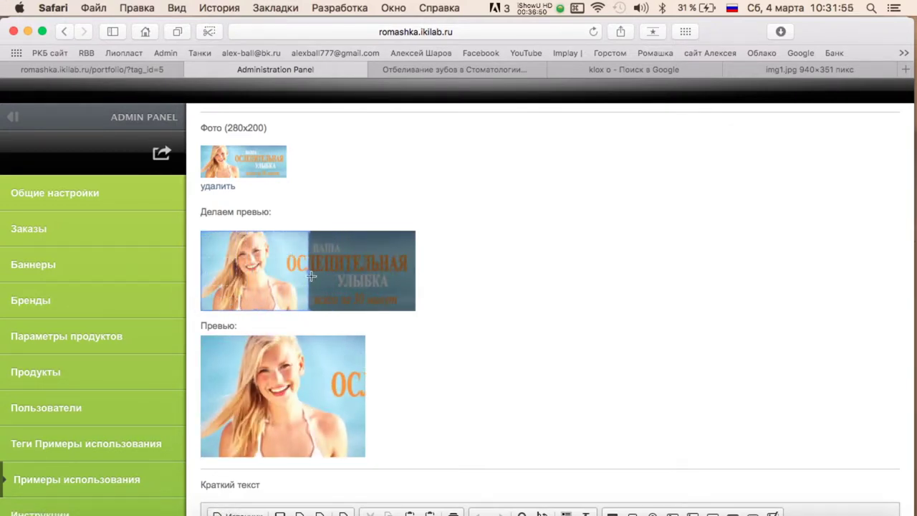
left_click_drag(311, 276, 295, 275)
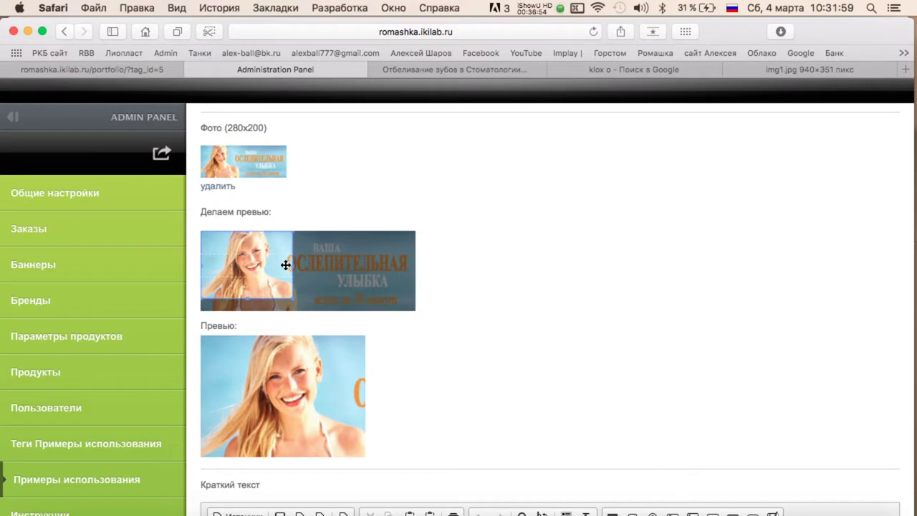
left_click_drag(294, 266, 286, 266)
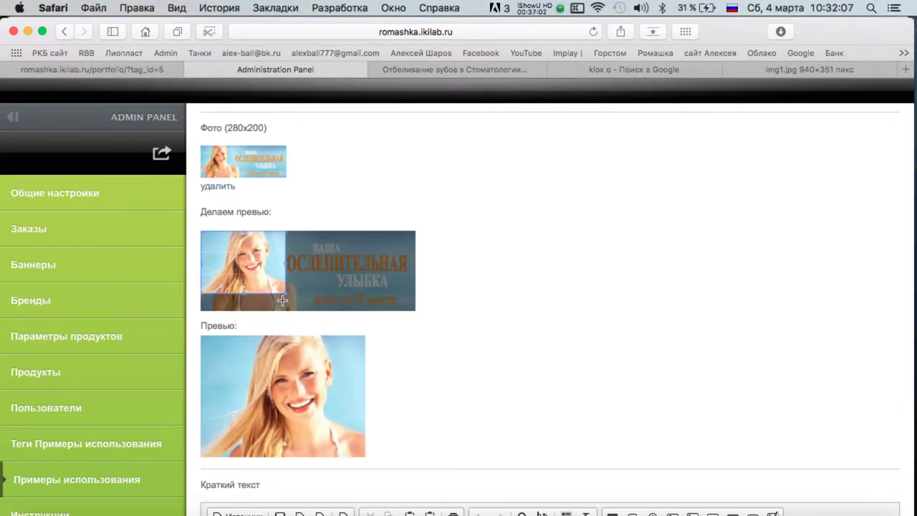
Paste the KLOX whitening description into Краткий текст.
scroll(537, 410, "down", 5)
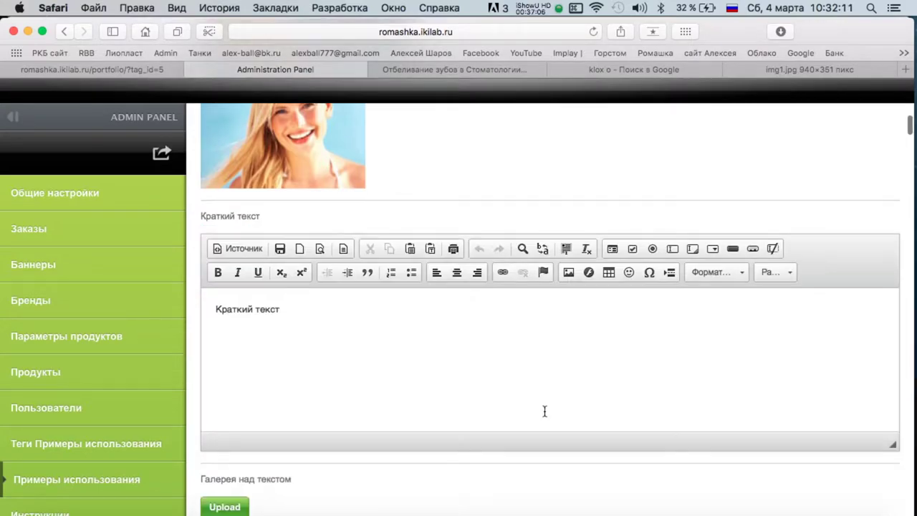
key("ctrl+Up")
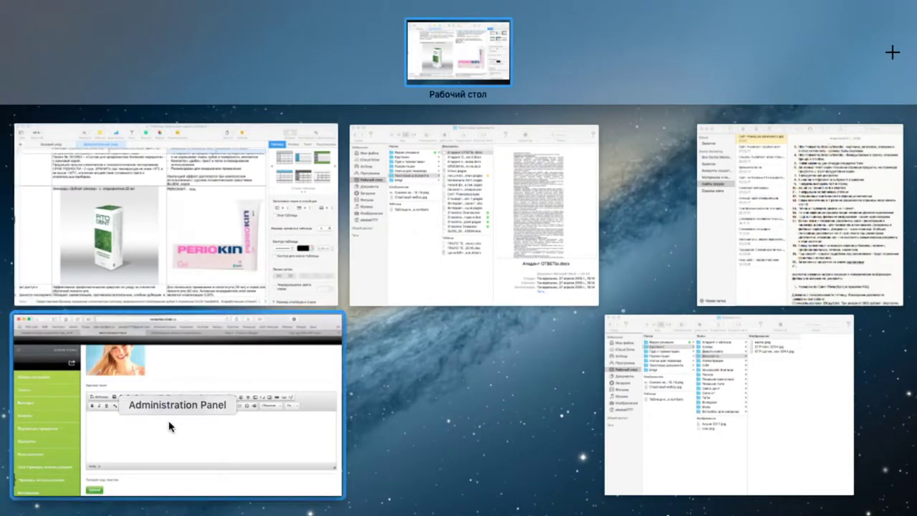
left_click(169, 426)
Delete all five old shoe photos from the gallery, confirming each deletion.
scroll(429, 340, "down", 5)
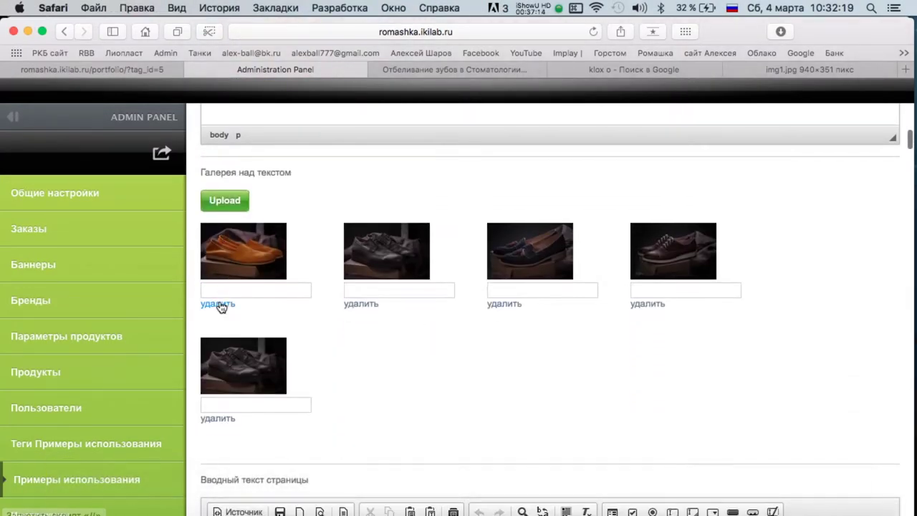
left_click(224, 305)
key("Return")
scroll(459, 323, "down", 5)
scroll(220, 304, "down", 2)
left_click(212, 202)
key("Return")
scroll(241, 379, "down", 5)
left_click(210, 286)
key("Return")
scroll(210, 286, "down", 5)
left_click(213, 228)
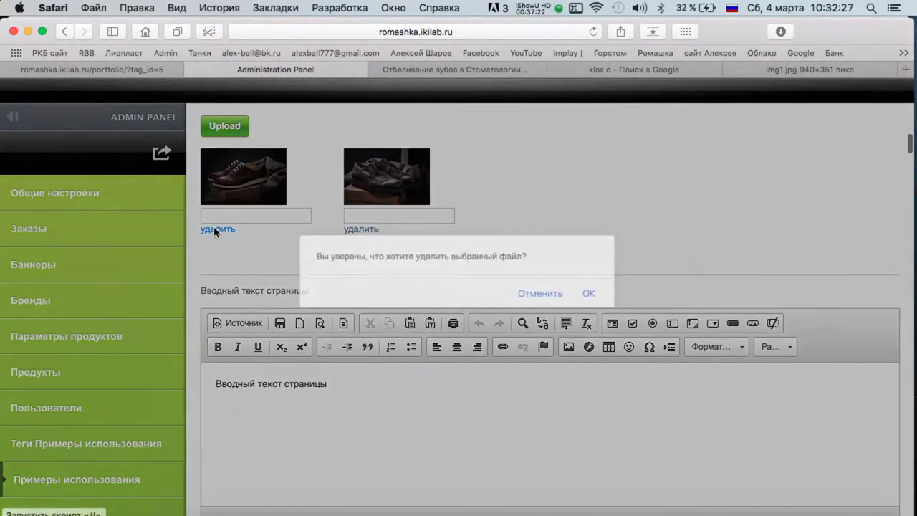
key("Return")
scroll(202, 362, "down", 3)
left_click(217, 350)
key("Return")
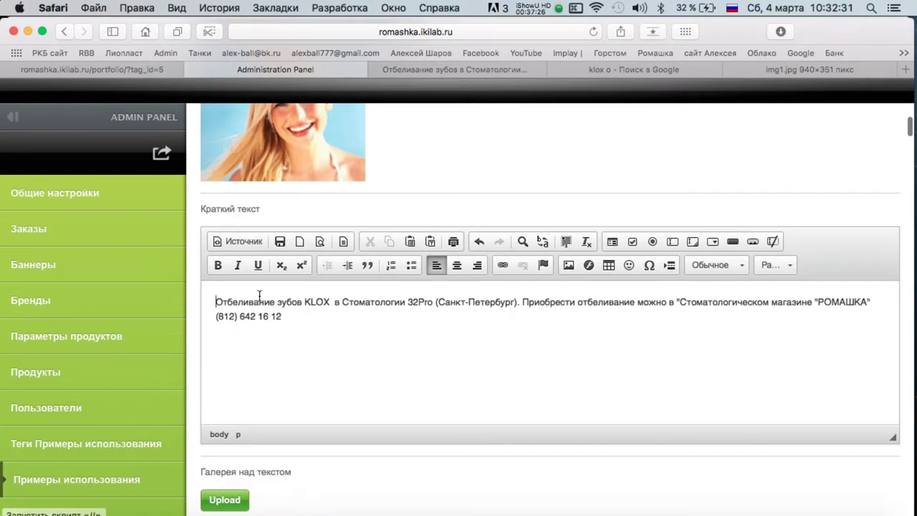
scroll(225, 276, "down", 3)
Upload img1.jpg as a new gallery image.
left_click(225, 272)
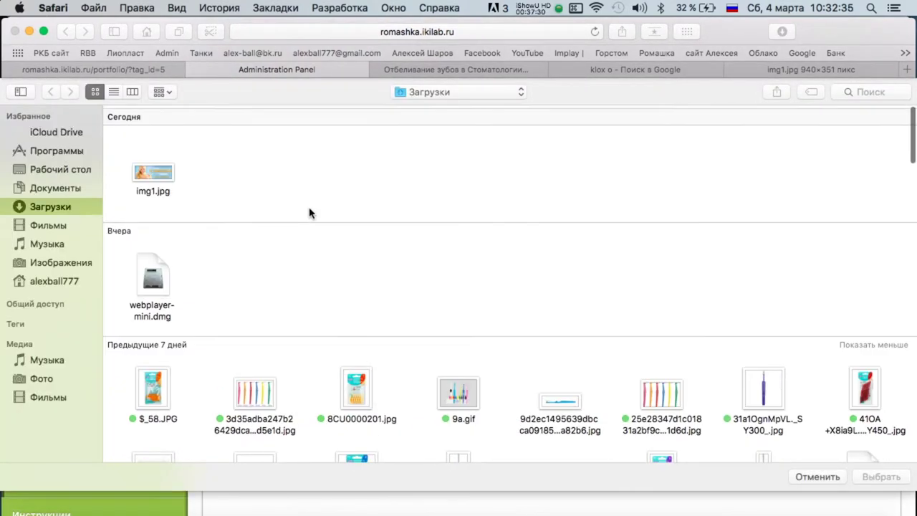
scroll(147, 178, "down", 5)
scroll(146, 166, "up", 5)
left_click(146, 166)
scroll(356, 179, "down", 10)
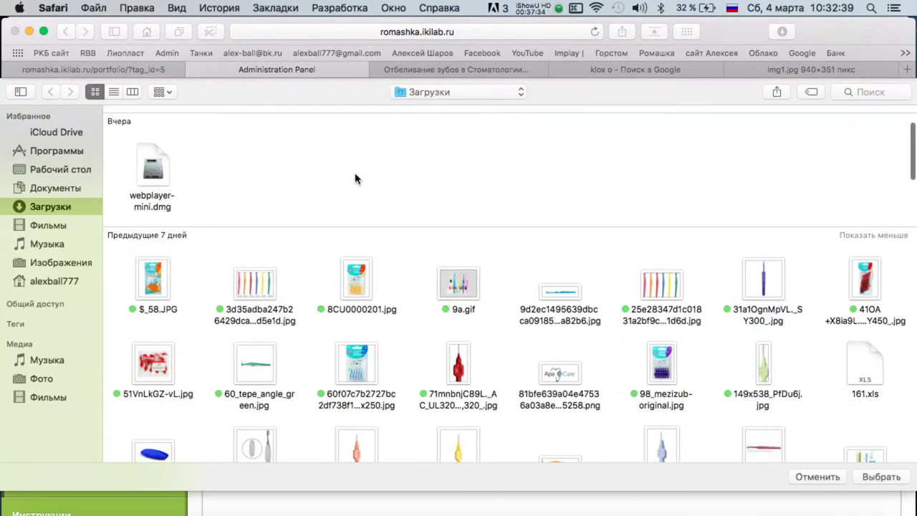
scroll(358, 180, "down", 5)
scroll(358, 180, "up", 5)
key("Return")
Cancel a second gallery upload from Desktop and close the img1.jpg tab.
left_click(226, 274)
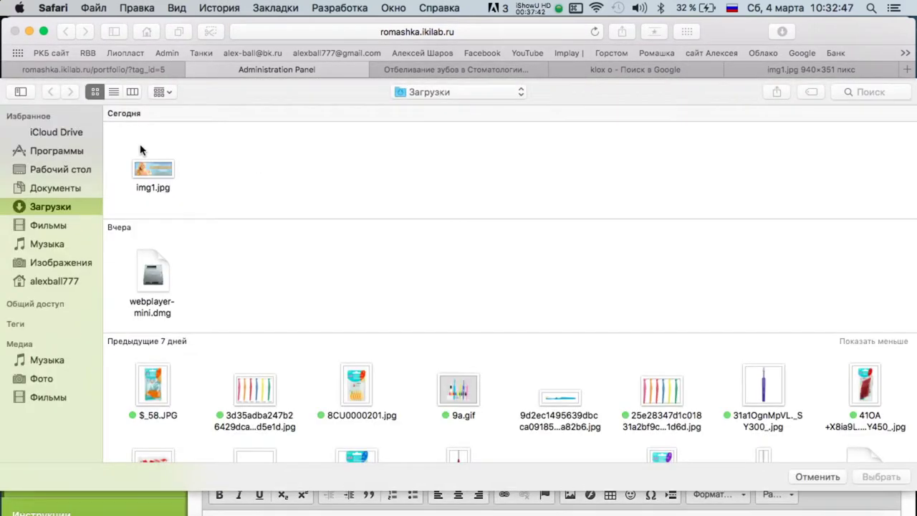
left_click(55, 171)
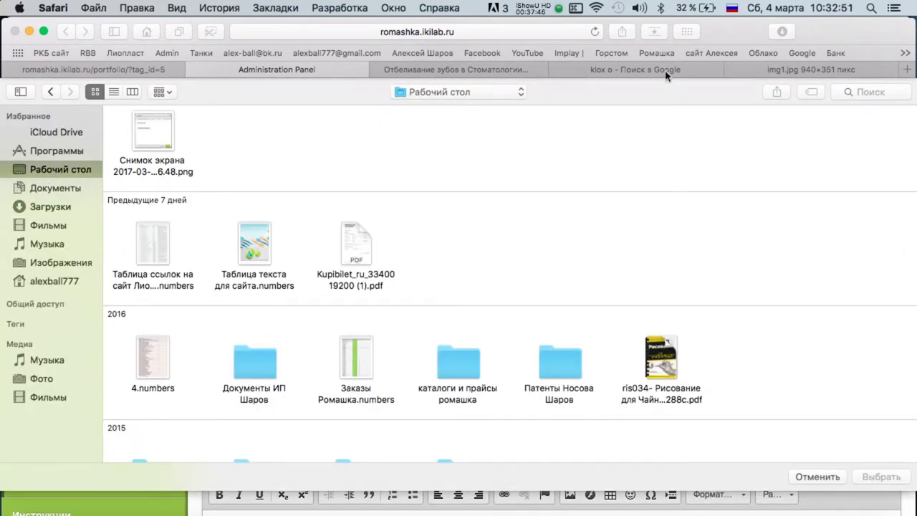
key("Escape")
left_click(771, 71)
Search Google Images for 'klox whitening'.
left_click(729, 69)
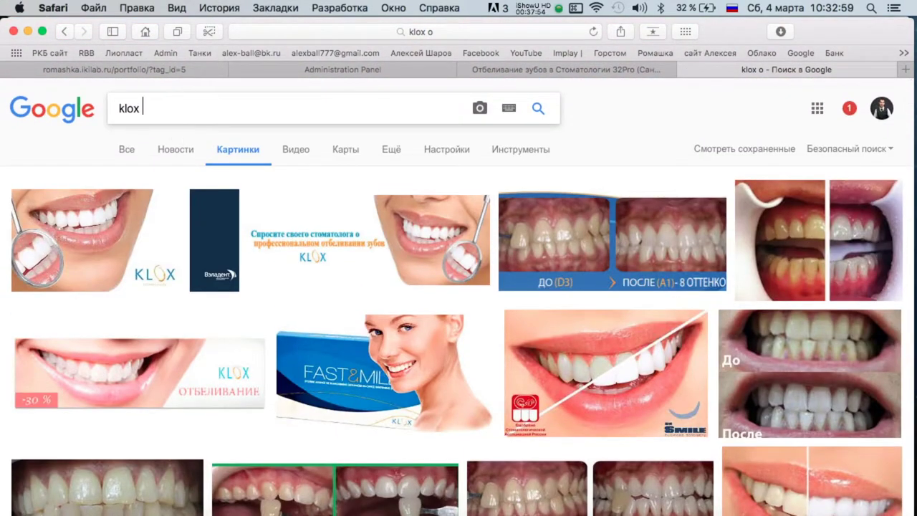
type("црше")
key("BackSpace")
key("BackSpace")
key("BackSpace")
key("BackSpace")
type("w")
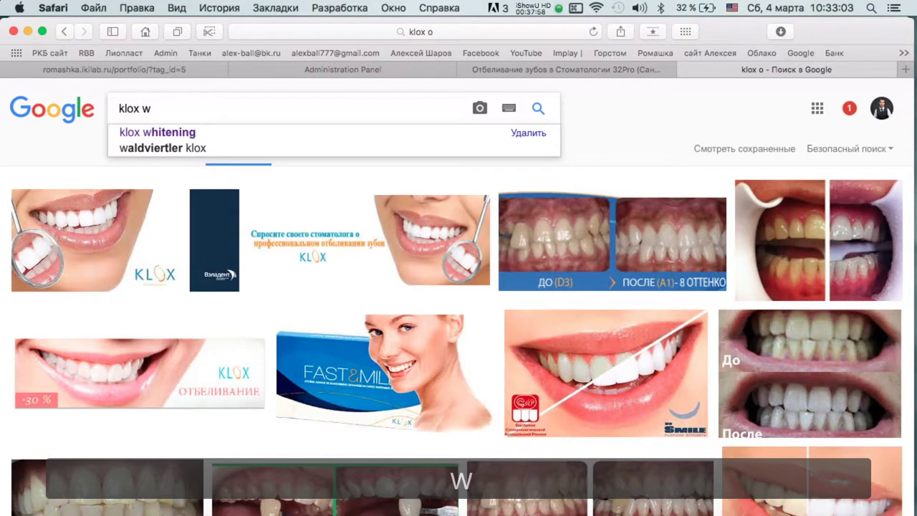
key("Down")
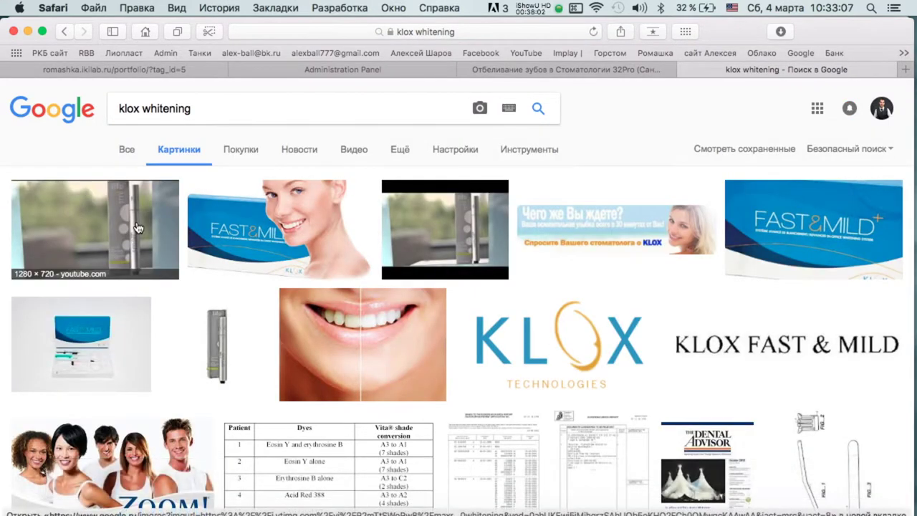
Save a full-size Fast&Mild KLOX image to Downloads.
left_click(64, 229)
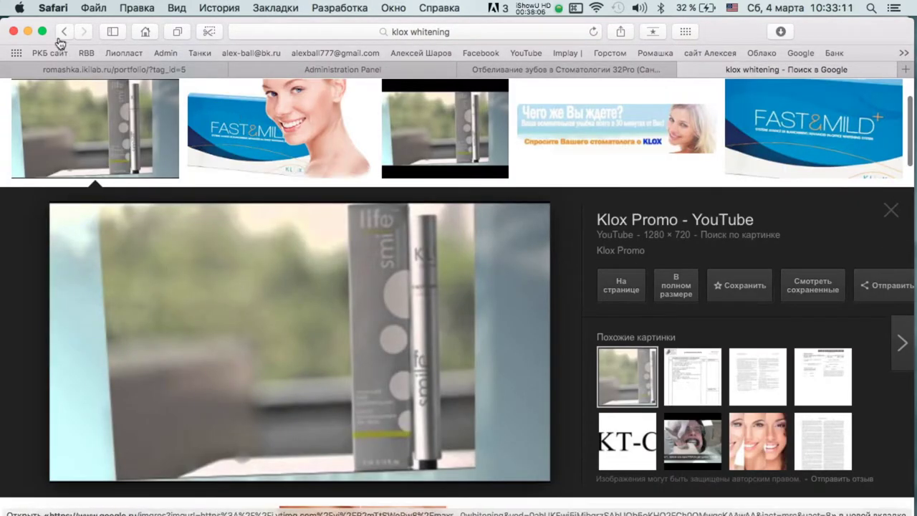
left_click(64, 32)
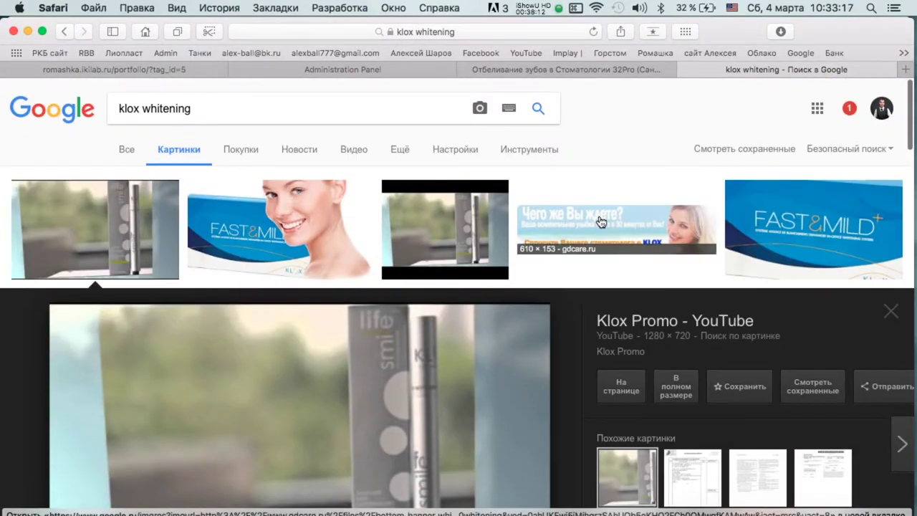
left_click(599, 219)
left_click(280, 129)
scroll(637, 329, "down", 3)
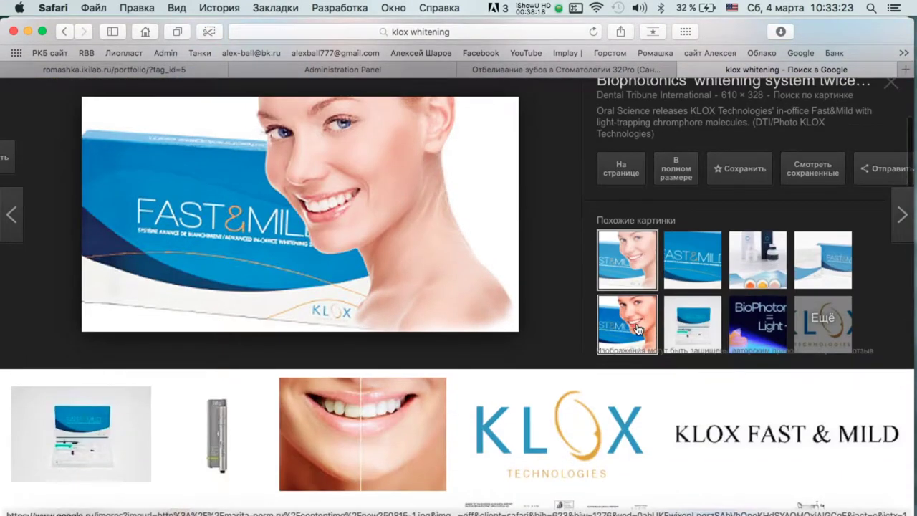
left_click(637, 329)
left_click(669, 134)
right_click(358, 175)
left_click(379, 207)
left_click(738, 69)
Save the before-and-after teeth-whitening.jpg image to Downloads.
scroll(361, 372, "down", 2)
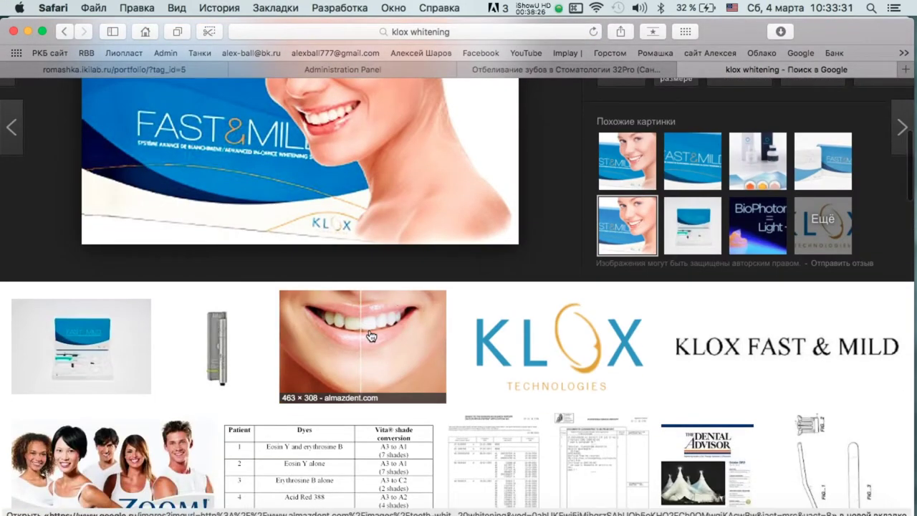
left_click(361, 351)
left_click(695, 296)
right_click(433, 166)
left_click(461, 196)
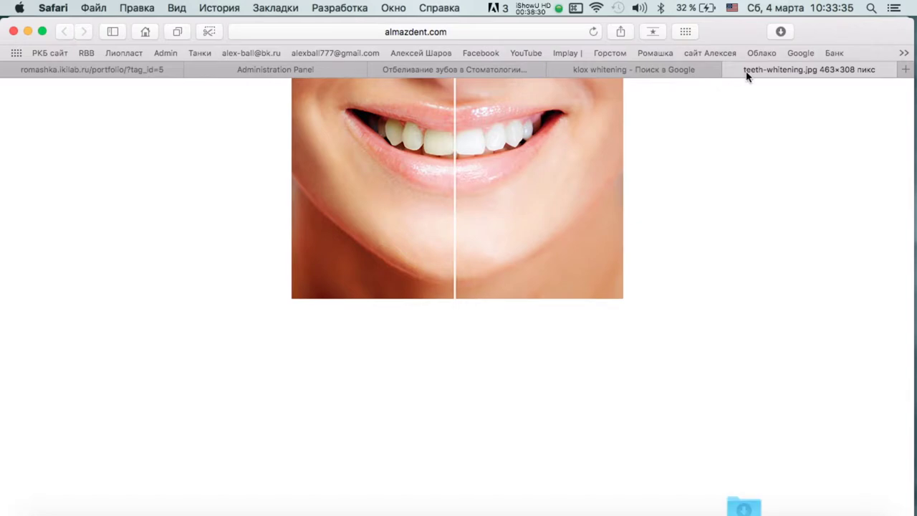
left_click(730, 70)
Save the infozuby.ru row-of-smiling-faces image to Downloads, then preview a KLOX product poster.
scroll(702, 315, "down", 3)
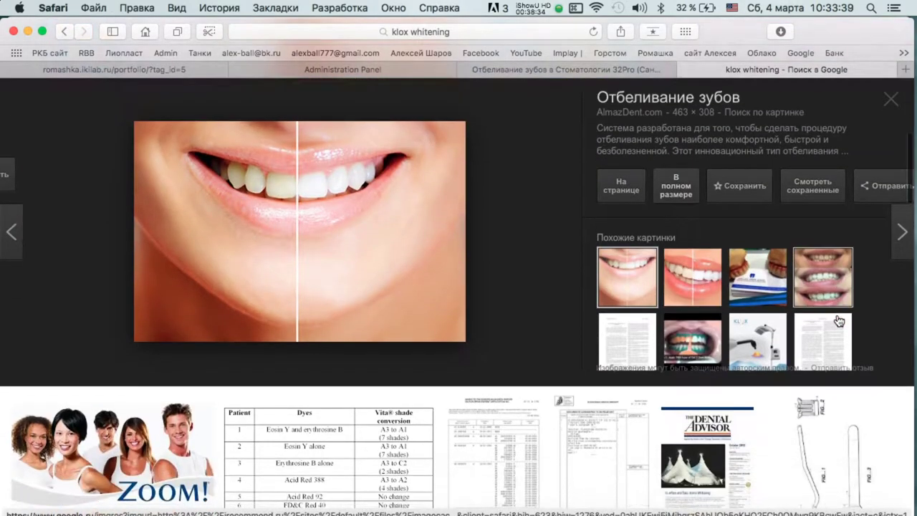
left_click(692, 283)
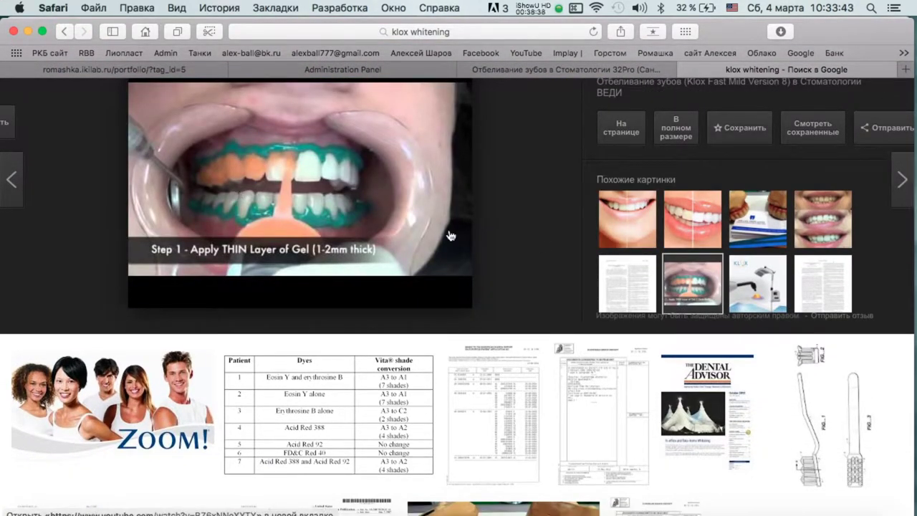
scroll(450, 236, "down", 15)
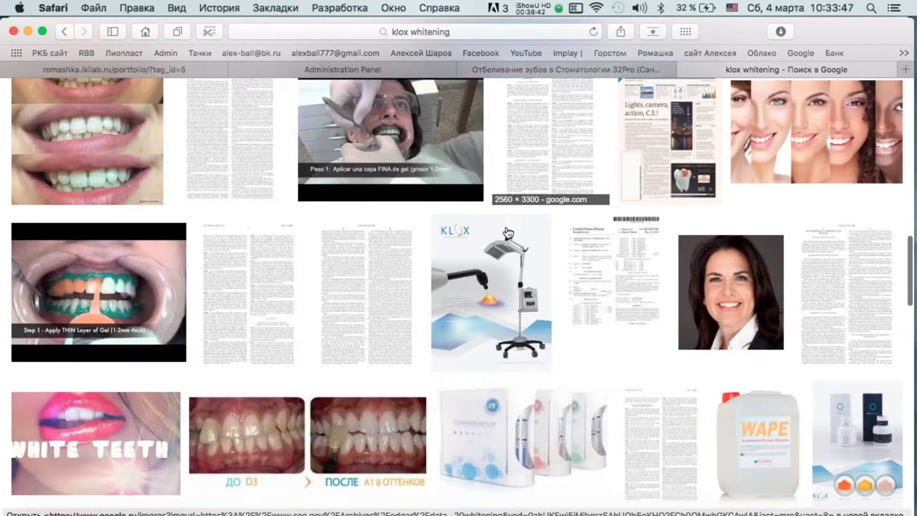
left_click(817, 165)
left_click(647, 286)
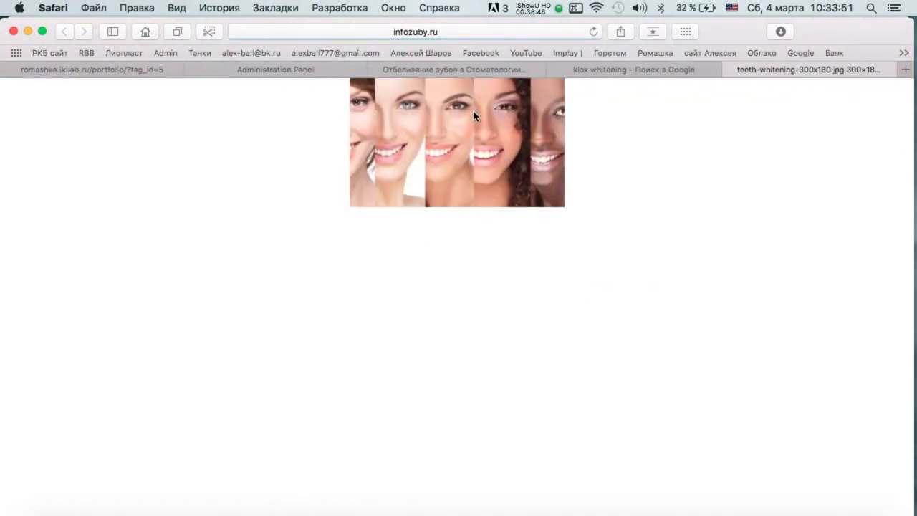
right_click(453, 156)
left_click(501, 184)
left_click(727, 66)
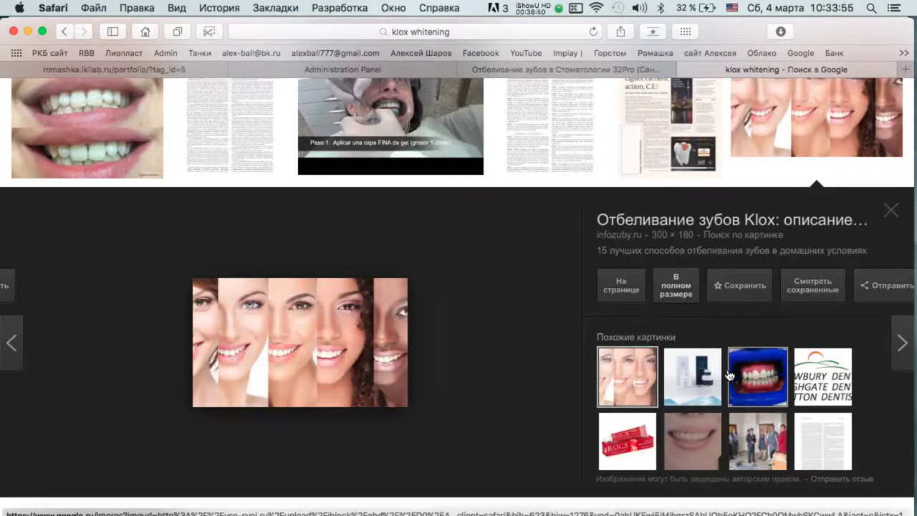
left_click(692, 376)
Save the full-size KLOX poster to Downloads.
left_click(678, 289)
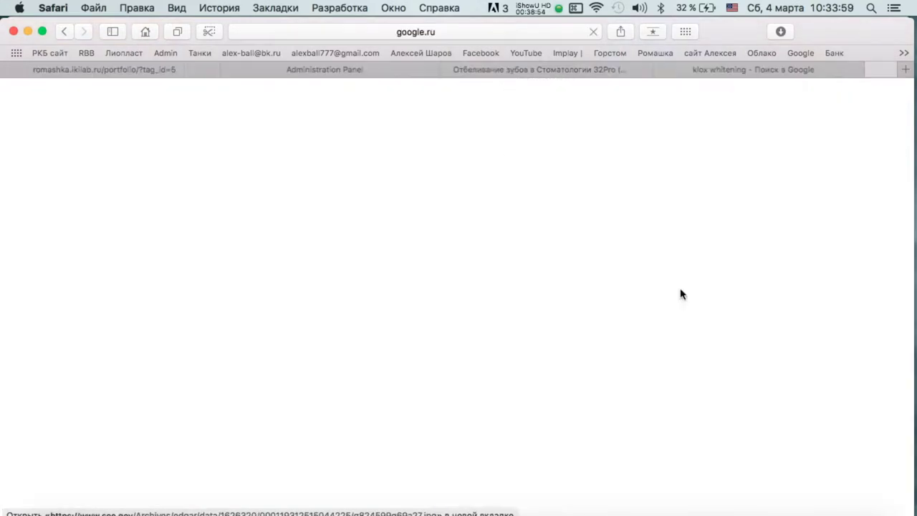
right_click(453, 234)
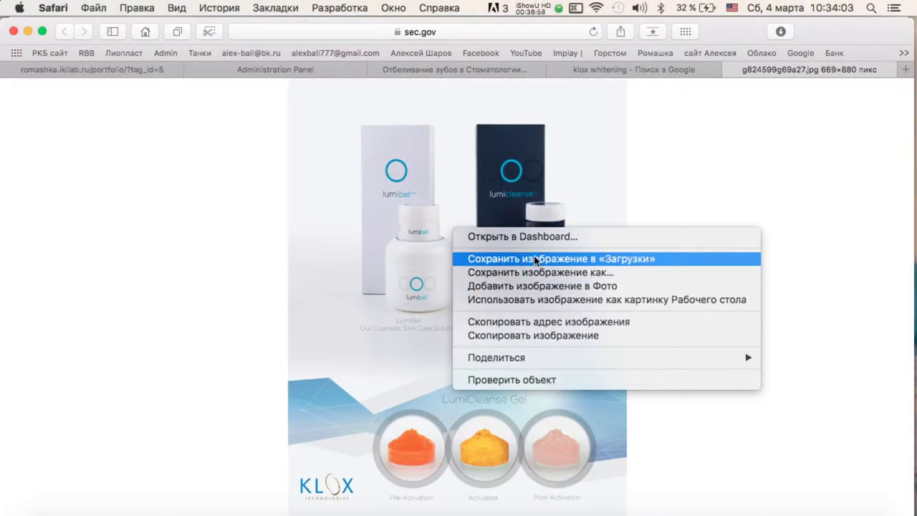
left_click(534, 260)
left_click(449, 262)
scroll(341, 335, "down", 2)
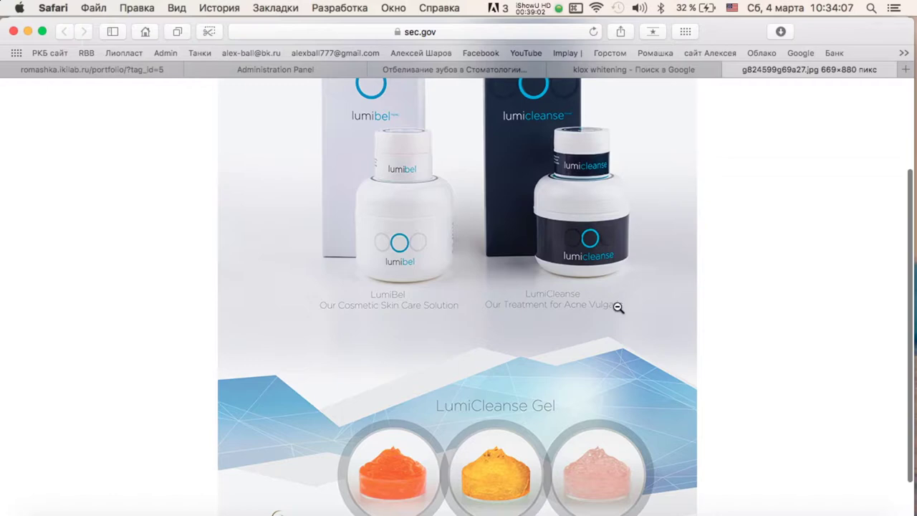
scroll(398, 409, "down", 2)
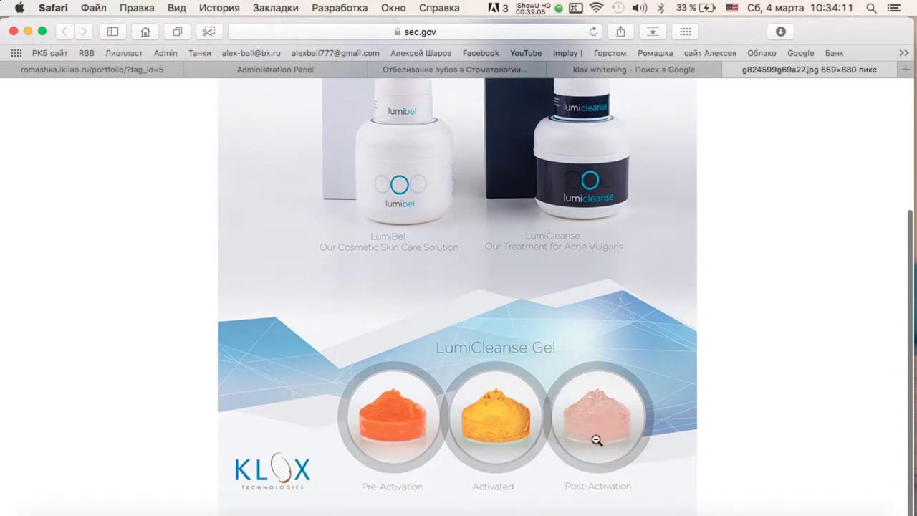
scroll(656, 227, "up", 5)
left_click(731, 69)
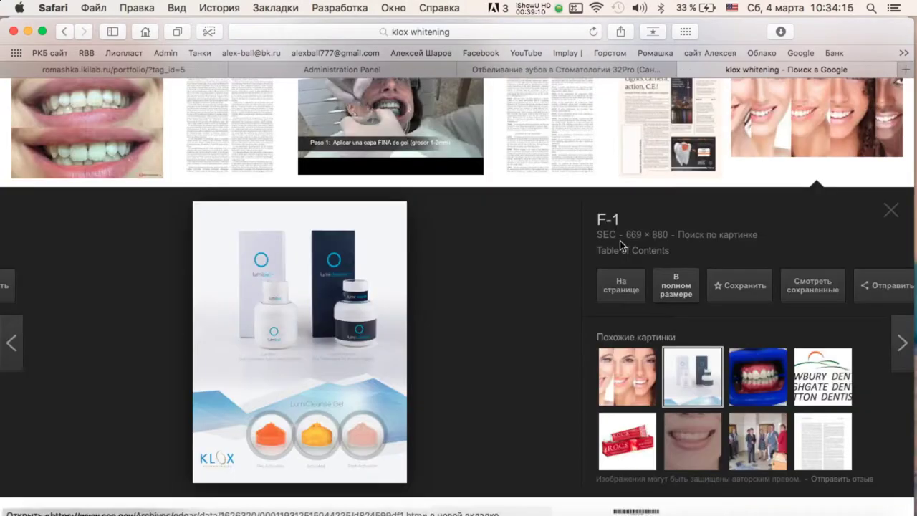
Save the full-size KLOX lamp image to Downloads.
scroll(752, 405, "down", 4)
scroll(758, 388, "down", 3)
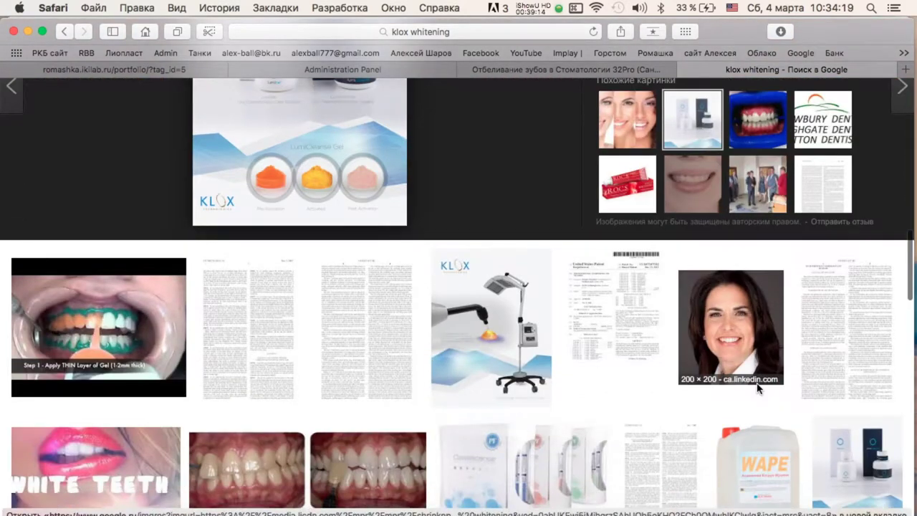
left_click(520, 342)
left_click(686, 287)
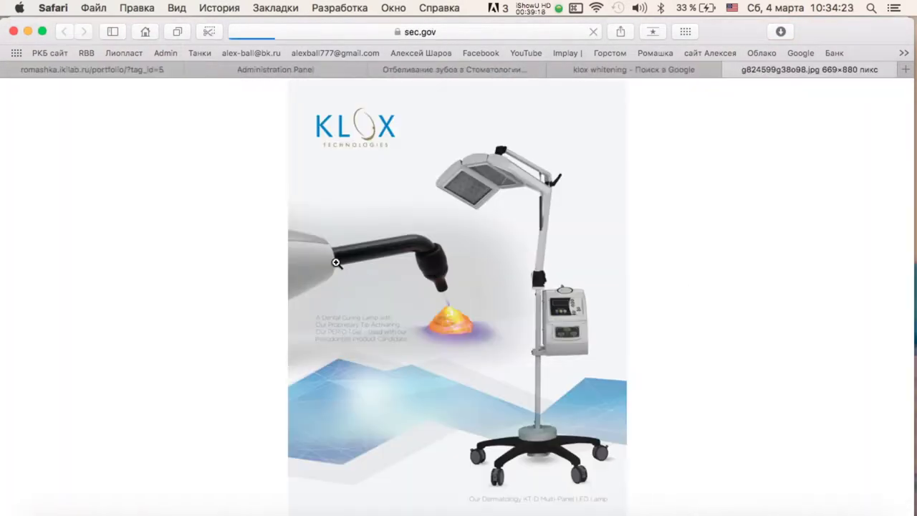
right_click(466, 272)
left_click(484, 300)
left_click(727, 70)
Preview similar images: LumiBel jars, KT-D lamp, pipette and KLOX jars; load more results.
scroll(265, 231, "down", 5)
left_click(692, 141)
left_click(748, 239)
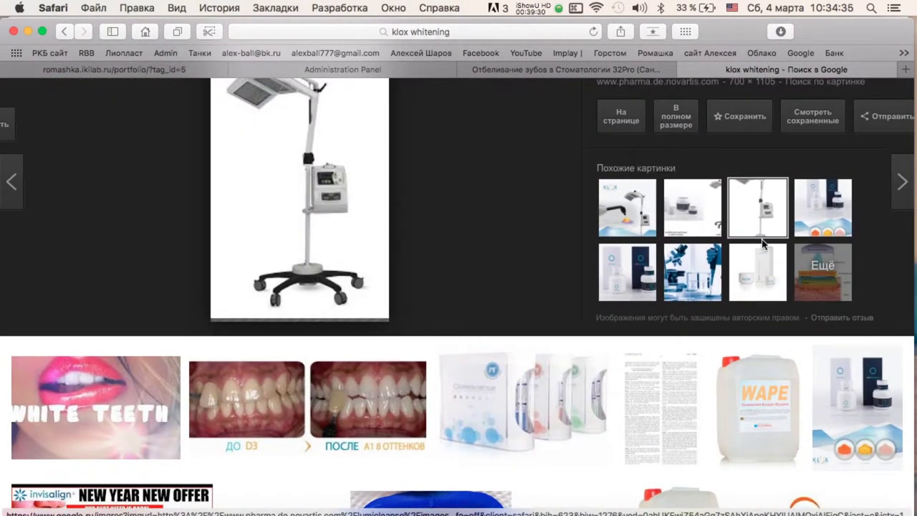
left_click(825, 265)
left_click(692, 327)
scroll(716, 301, "down", 2)
left_click(775, 281)
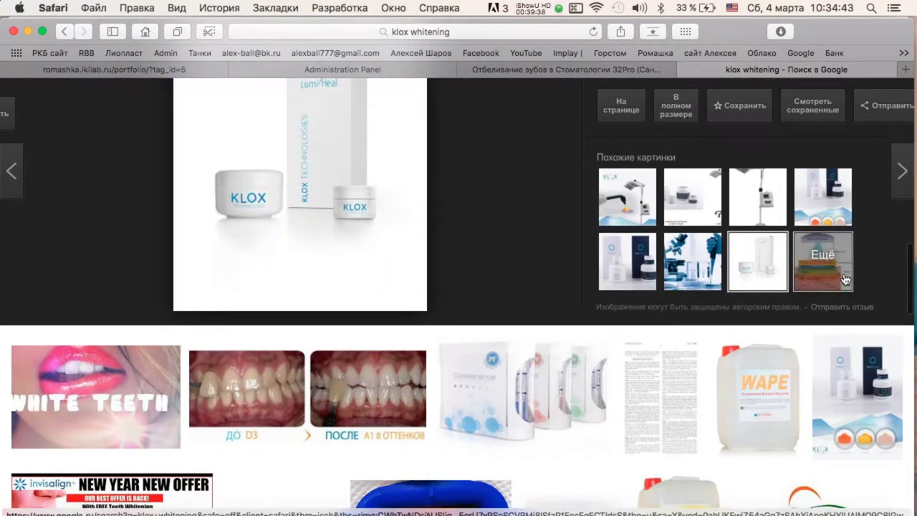
left_click(845, 279)
Save the full-size blue LED light diagram to Downloads.
left_click(201, 434)
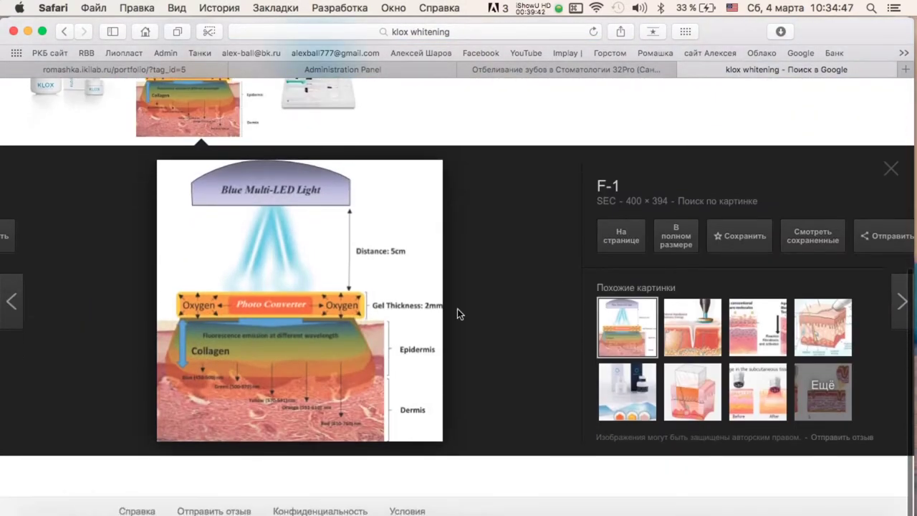
left_click(676, 237)
right_click(446, 176)
left_click(487, 204)
left_click(731, 68)
Preview a few more similar images, then return to the YouTube whitening video.
left_click(709, 333)
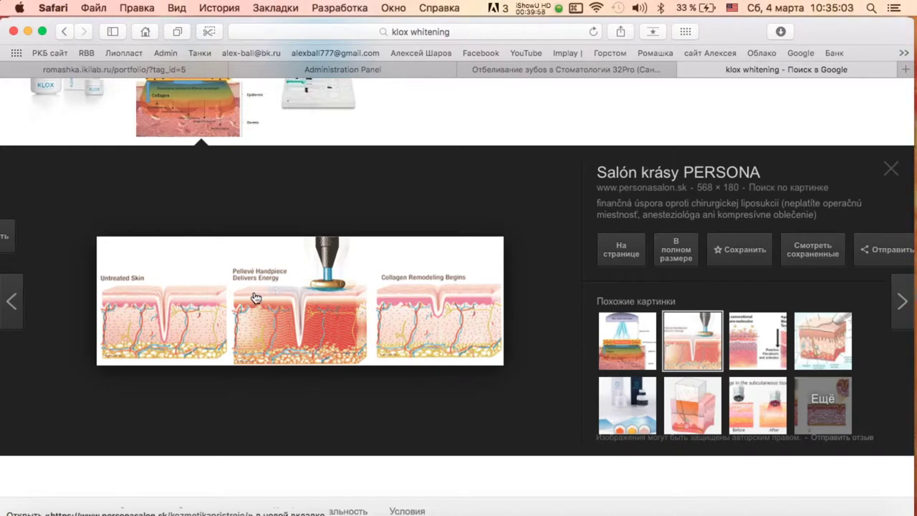
left_click(735, 351)
left_click(841, 348)
left_click(638, 344)
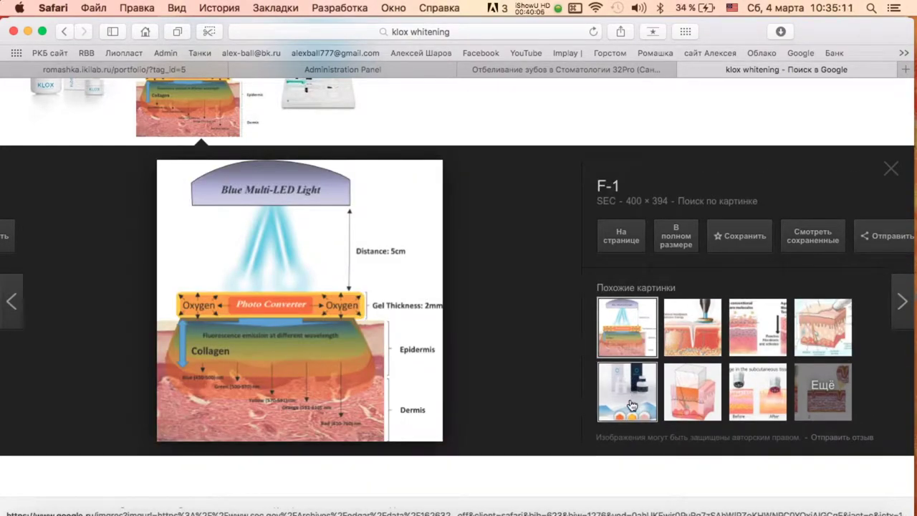
left_click(566, 70)
Return to the 'klox whitening' image results tab.
scroll(358, 287, "down", 5)
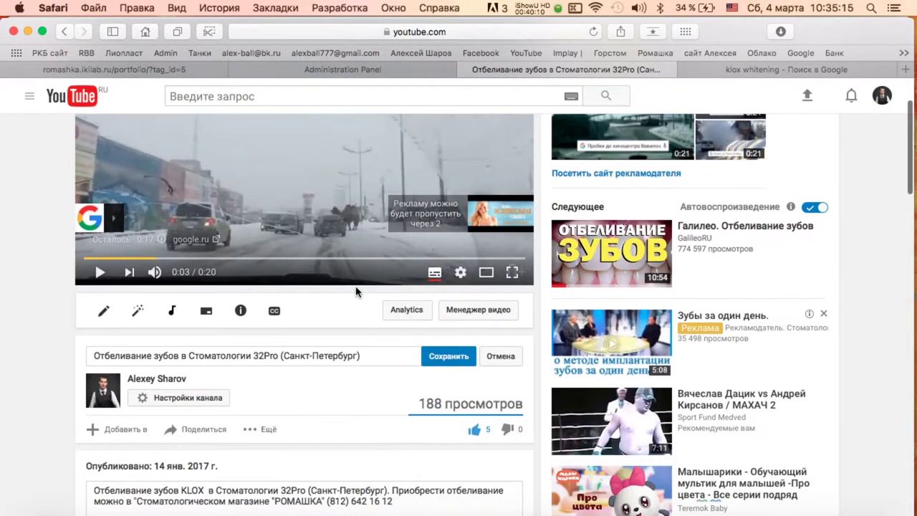
scroll(355, 292, "up", 5)
left_click(716, 69)
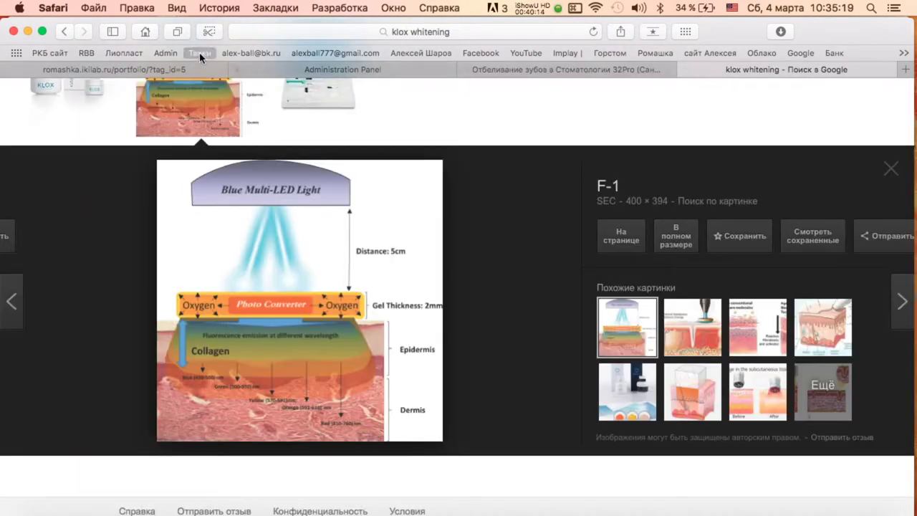
scroll(185, 141, "up", 5)
scroll(379, 236, "down", 10)
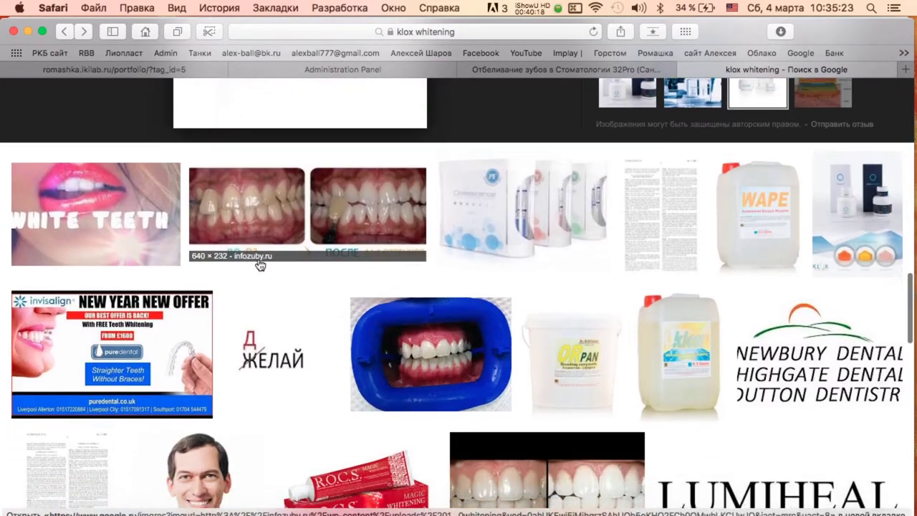
scroll(498, 206, "down", 5)
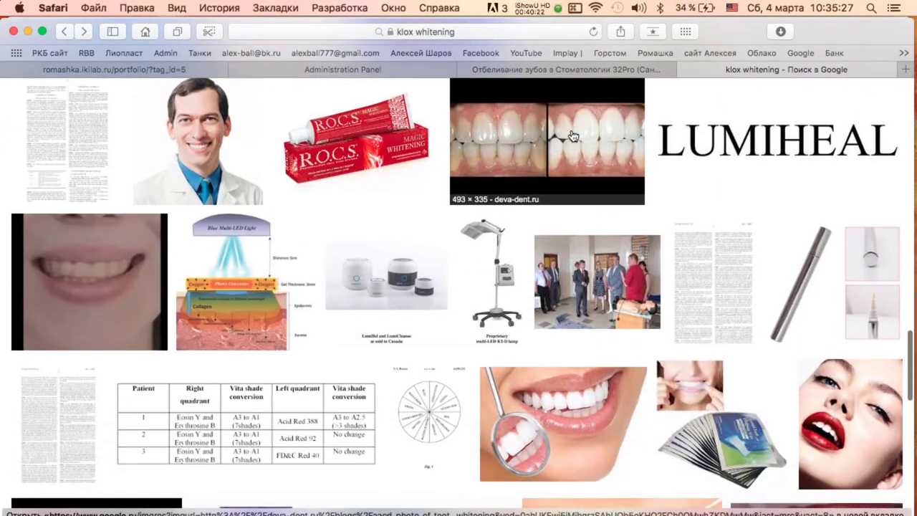
Preview the before-and-after teeth comparison image and browse further down the results.
left_click(643, 176)
scroll(421, 253, "down", 5)
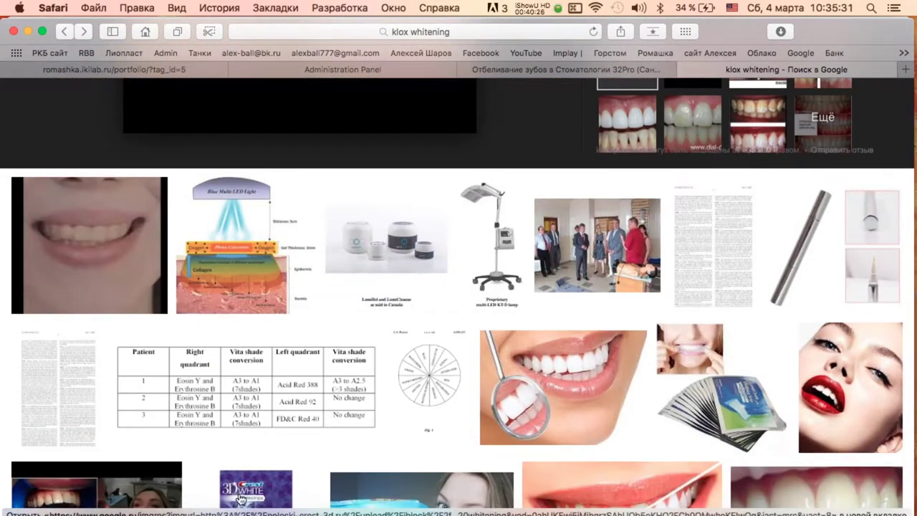
scroll(242, 478, "down", 5)
scroll(492, 267, "down", 15)
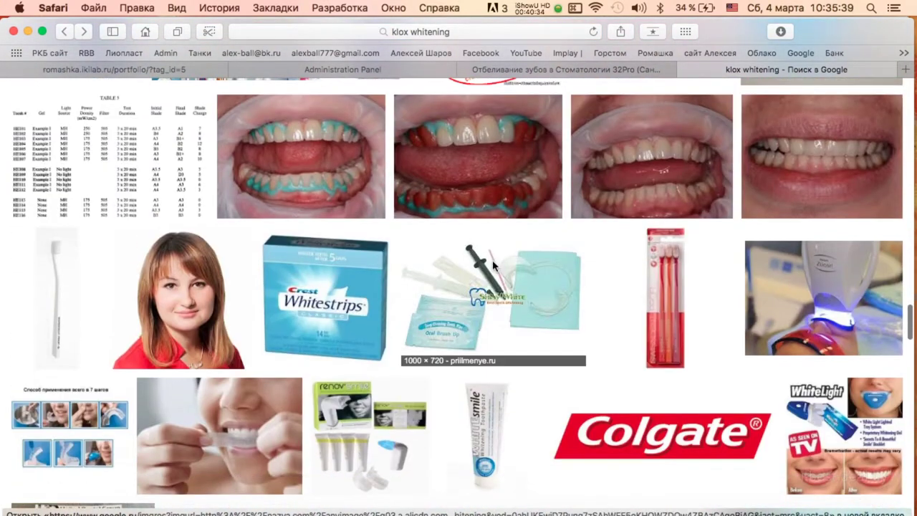
scroll(493, 267, "down", 1)
scroll(493, 266, "down", 3)
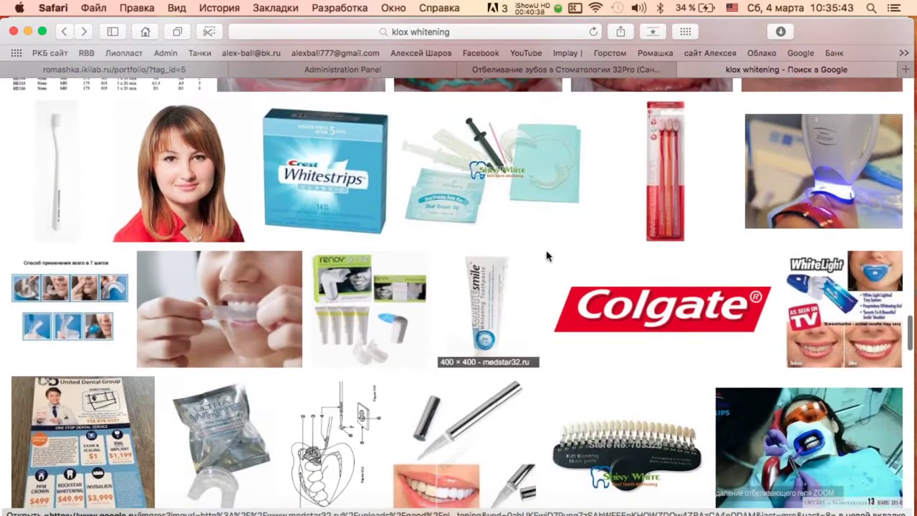
scroll(640, 237, "down", 6)
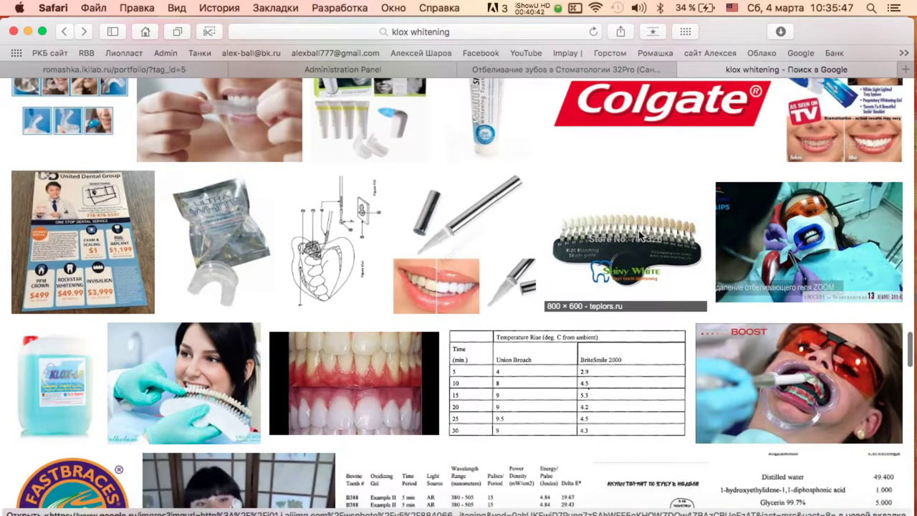
scroll(639, 237, "down", 10)
scroll(638, 231, "up", 20)
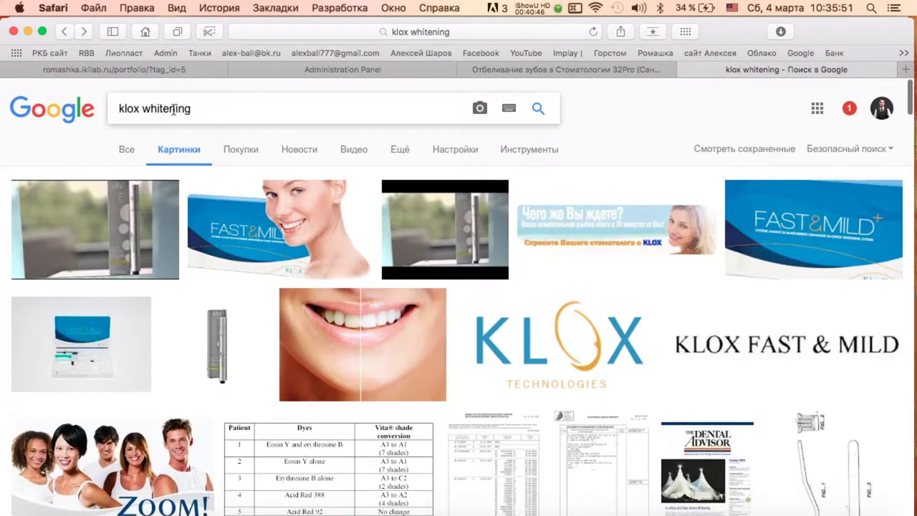
Search Google Images for 'klox fast mild' from the history suggestions and browse the results.
key("BackSpace")
left_click(150, 141)
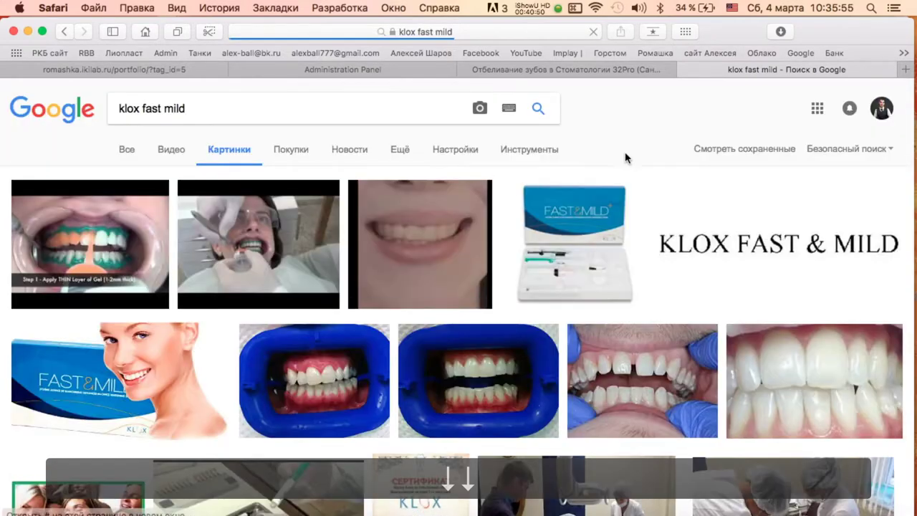
scroll(636, 150, "down", 9)
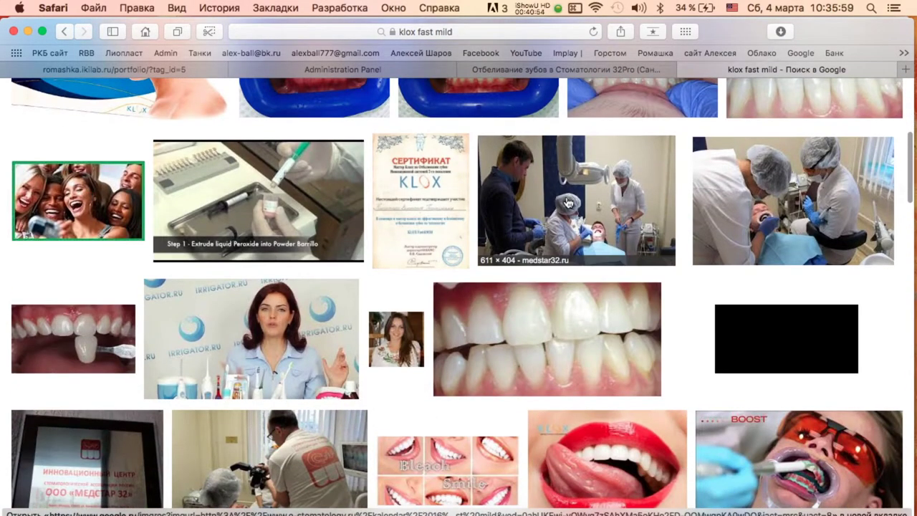
scroll(568, 203, "down", 1)
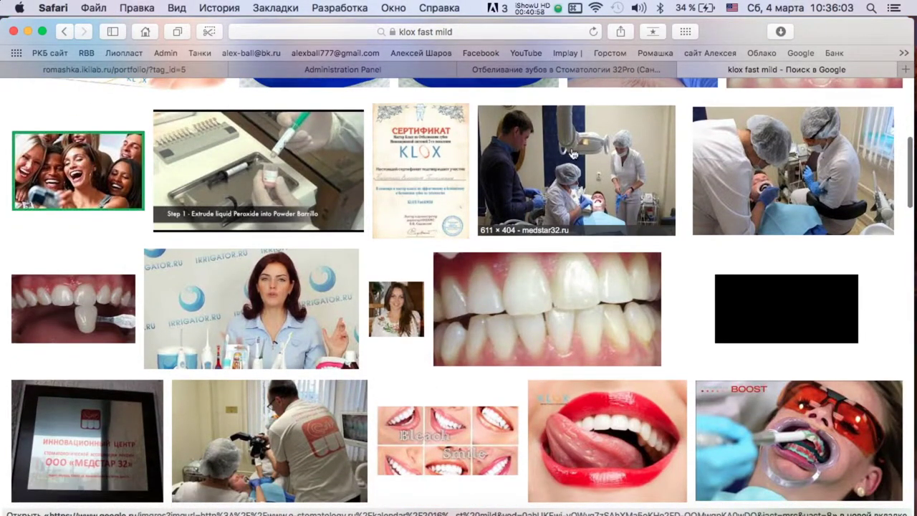
scroll(781, 134, "down", 12)
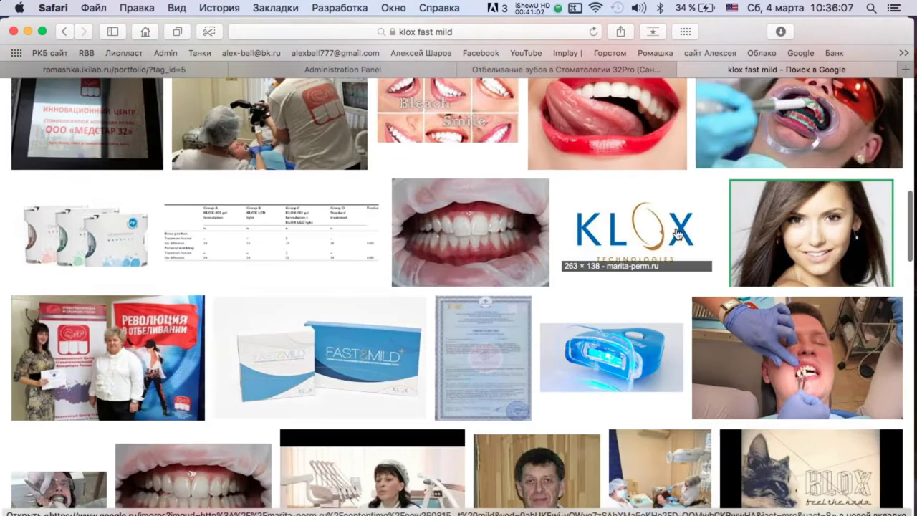
scroll(389, 306, "down", 8)
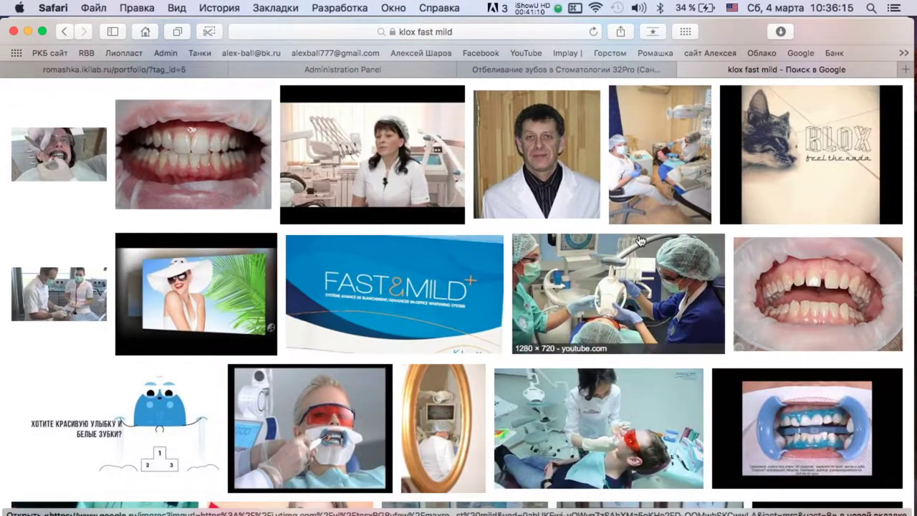
scroll(640, 240, "down", 10)
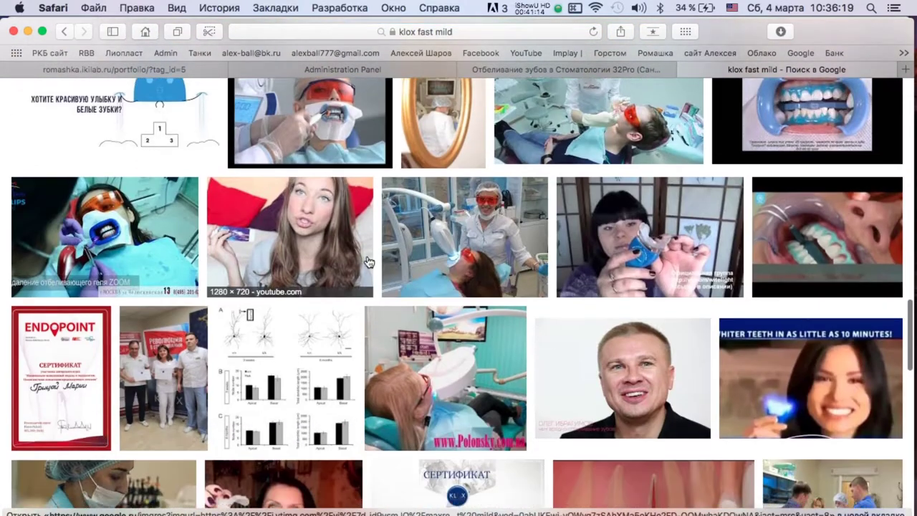
scroll(369, 262, "down", 10)
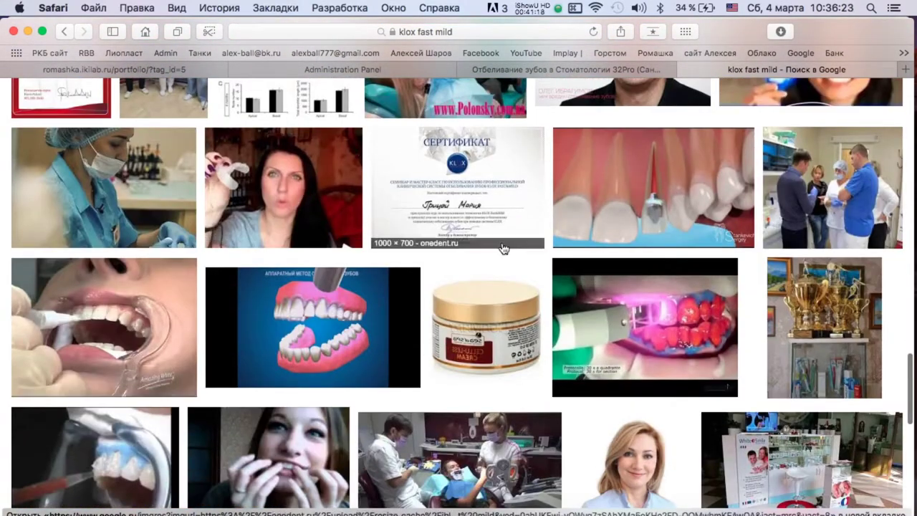
scroll(503, 248, "down", 10)
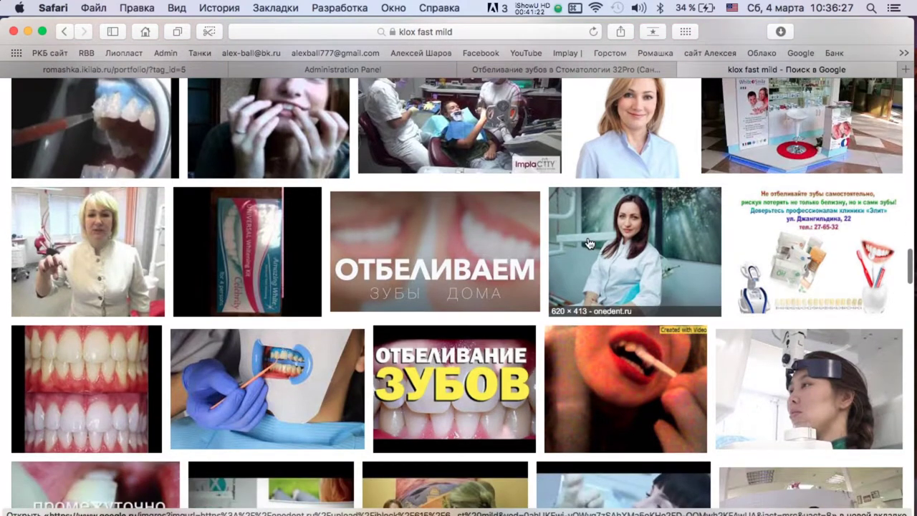
scroll(587, 241, "down", 6)
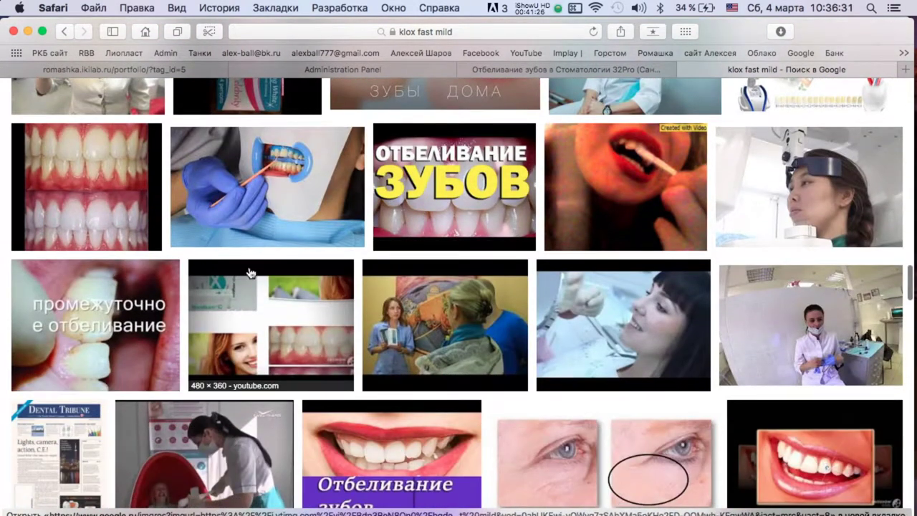
scroll(283, 273, "down", 2)
scroll(83, 172, "up", 2)
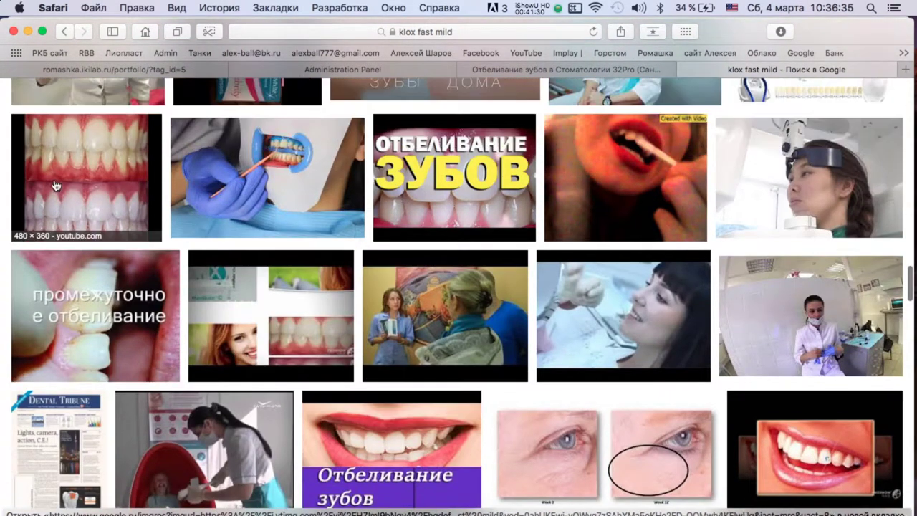
Preview a before-and-after teeth image from the Fast & Mild results.
left_click(82, 172)
scroll(802, 231, "down", 14)
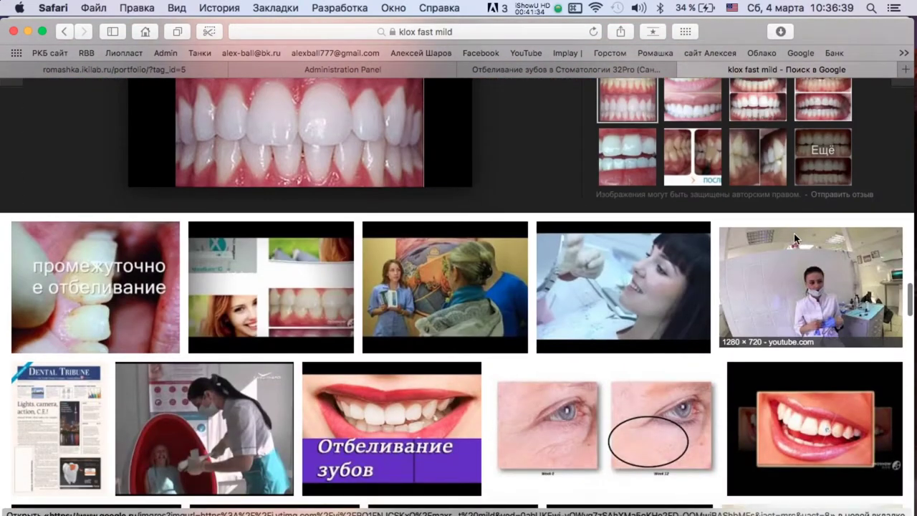
scroll(793, 239, "down", 8)
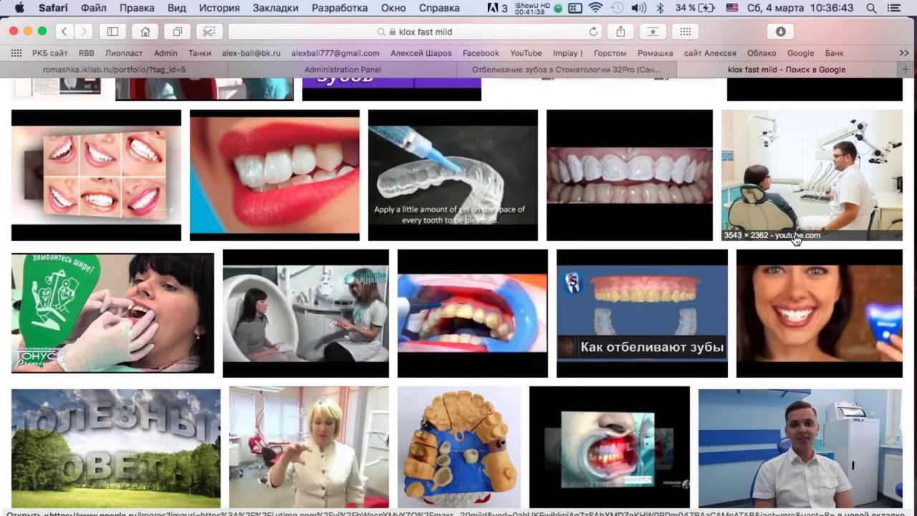
scroll(794, 238, "up", 20)
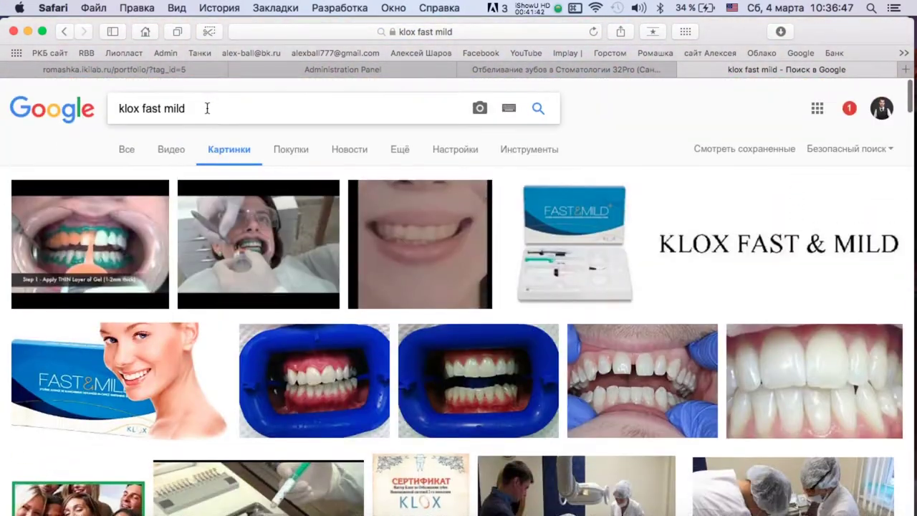
key("super+l")
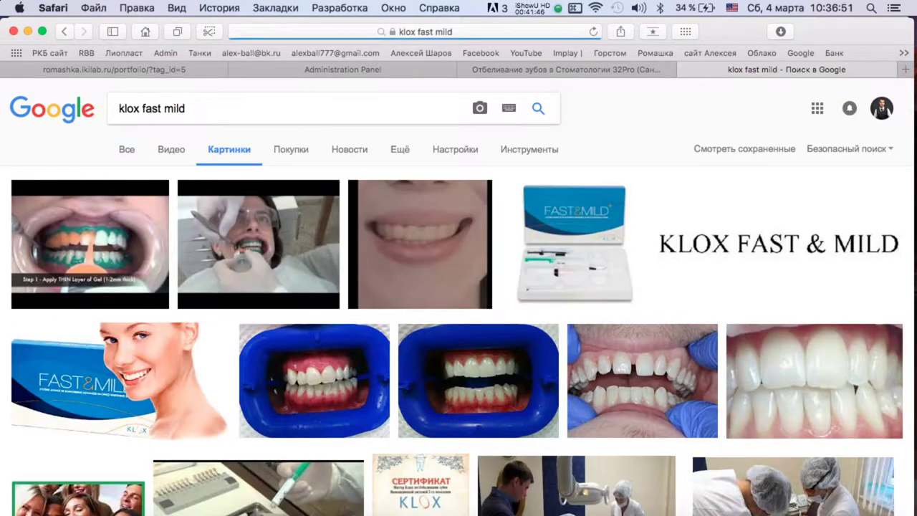
Search images for 'klox отбеливание' and view the KLOX professional whitening banner full size.
left_click(219, 111)
key("BackSpace")
key("BackSpace")
key("BackSpace")
key("BackSpace")
key("BackSpace")
key("BackSpace")
key("BackSpace")
key("BackSpace")
key("BackSpace")
key("BackSpace")
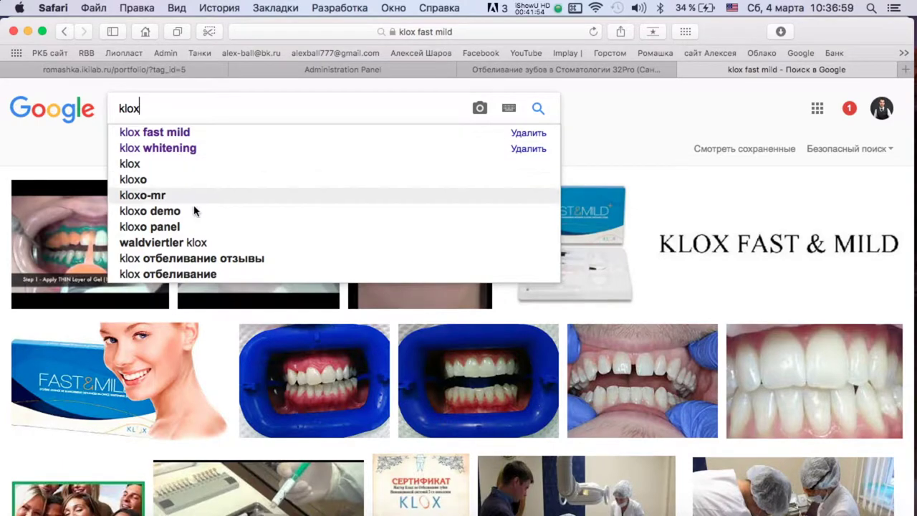
left_click(197, 274)
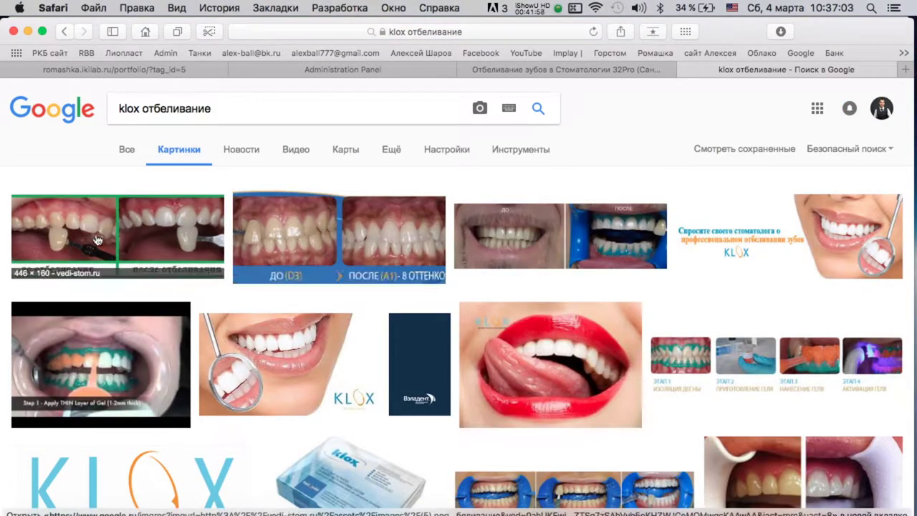
left_click(143, 240)
scroll(296, 258, "up", 2)
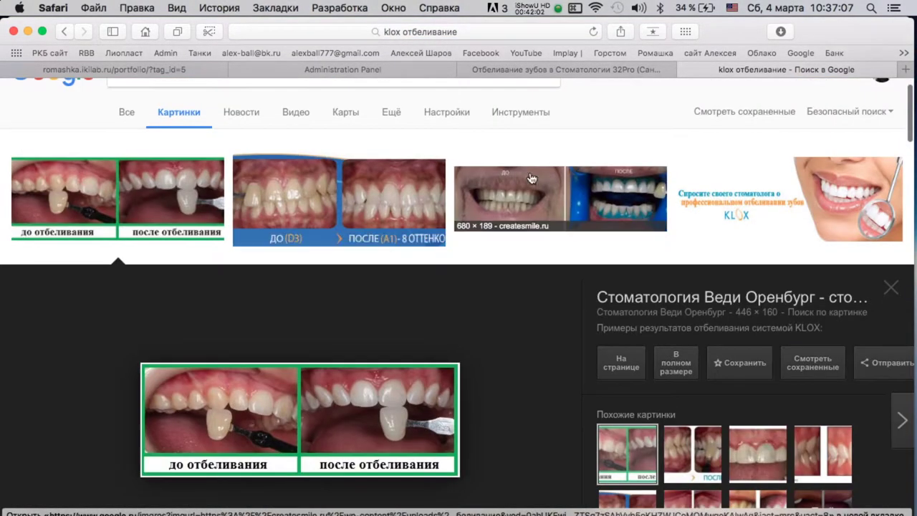
left_click(726, 189)
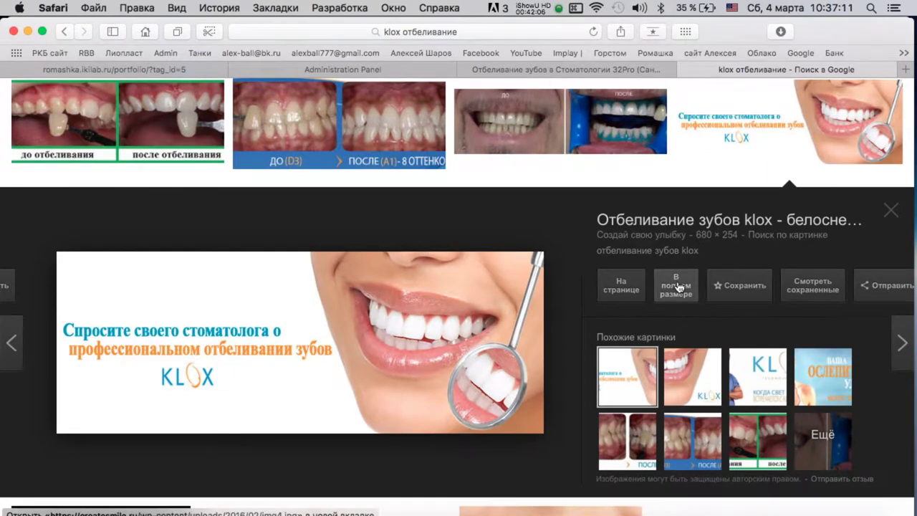
left_click(675, 285)
right_click(446, 196)
left_click(501, 232)
key("super+w")
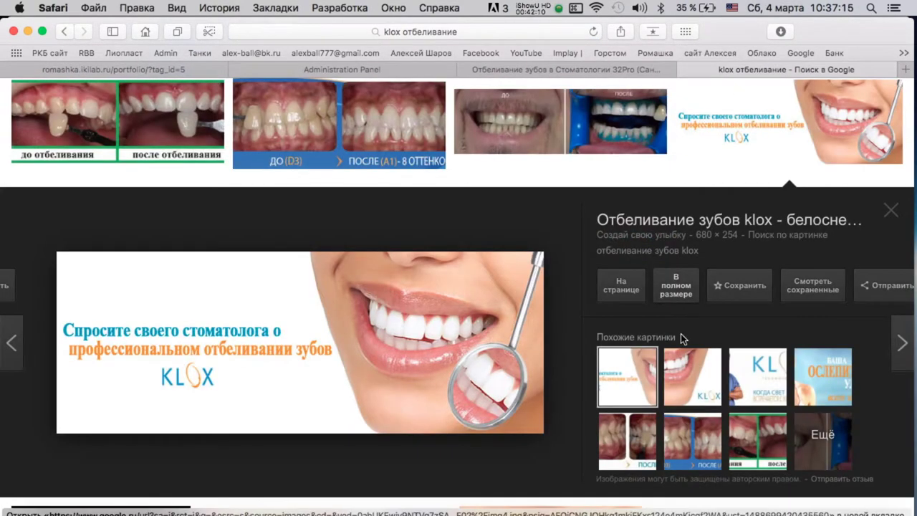
Save the full-size KLOX doctor banner to Downloads.
left_click(692, 374)
left_click(749, 379)
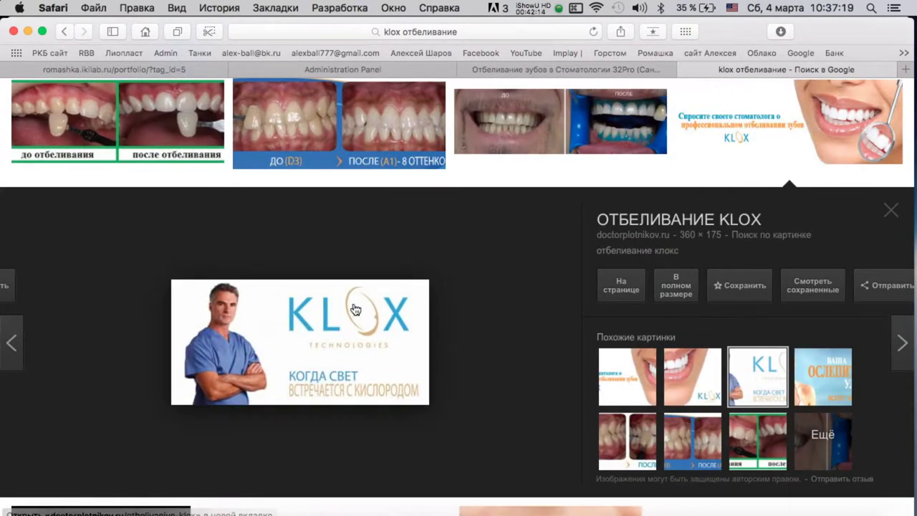
left_click(675, 285)
right_click(428, 139)
left_click(501, 174)
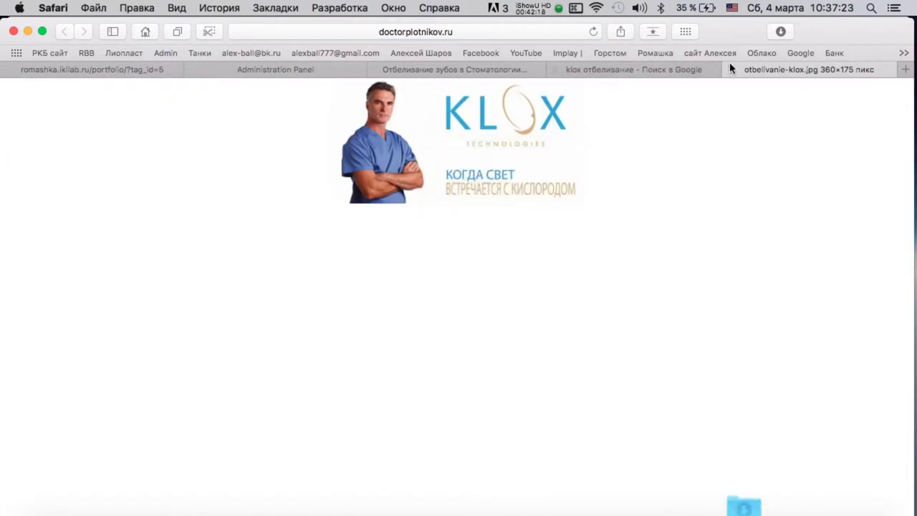
left_click(684, 70)
Save the ДО D3 / ПОСЛЕ comparison image to Downloads.
left_click(817, 385)
left_click(633, 447)
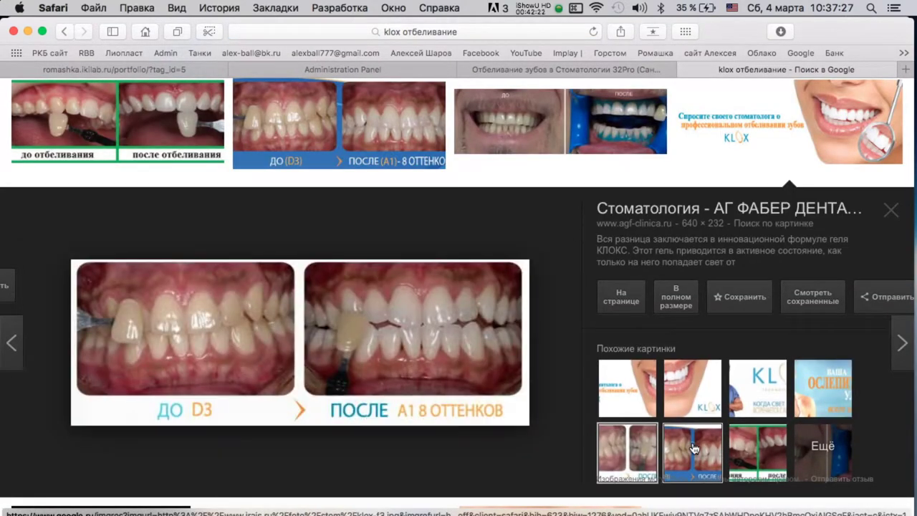
left_click(673, 286)
left_click(731, 69)
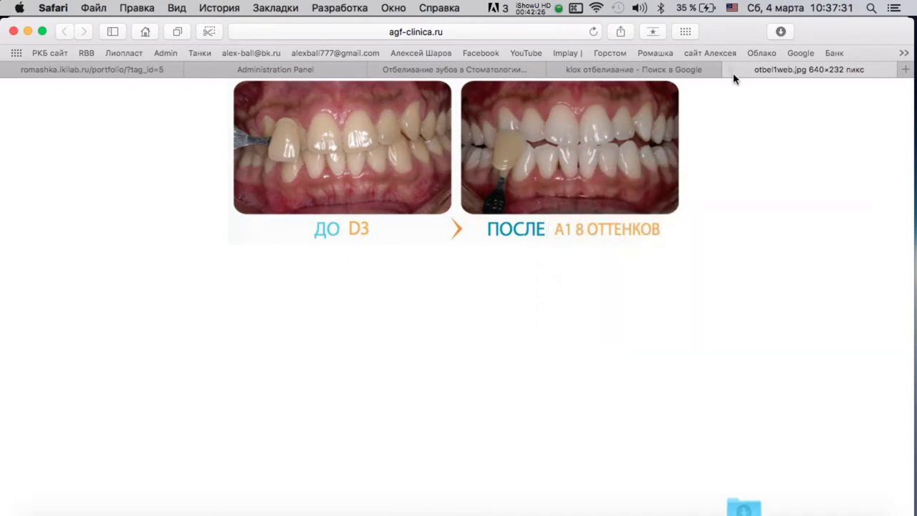
left_click(731, 69)
Save klox-f3.jpg at full size to Downloads.
left_click(676, 283)
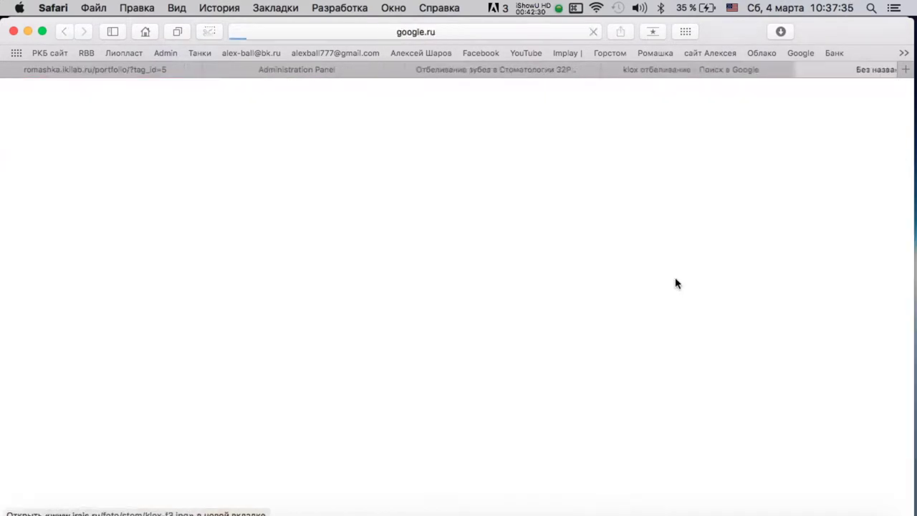
right_click(478, 153)
left_click(505, 183)
left_click(731, 69)
left_click(692, 441)
key("Escape")
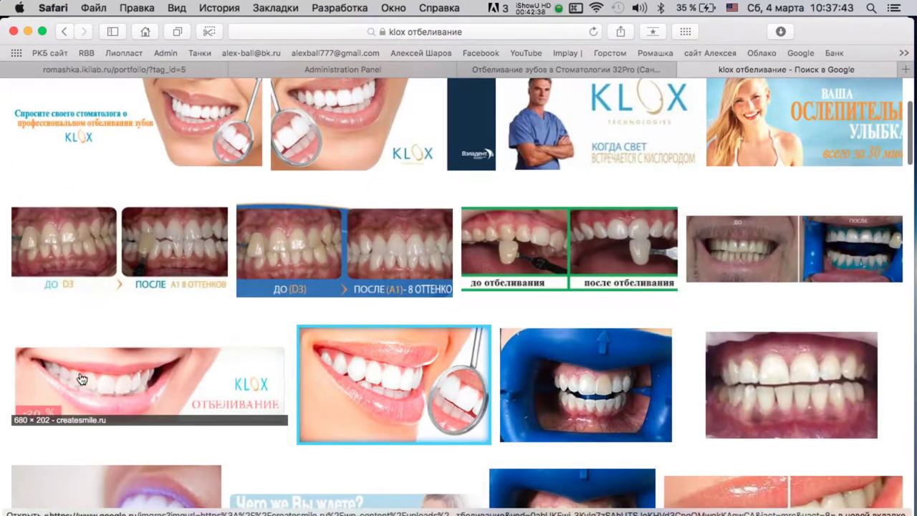
Save the KLOX ОТБЕЛИВАНИЕ -30% banner as klox-min.jpg to Downloads.
scroll(215, 269, "down", 3)
left_click(213, 268)
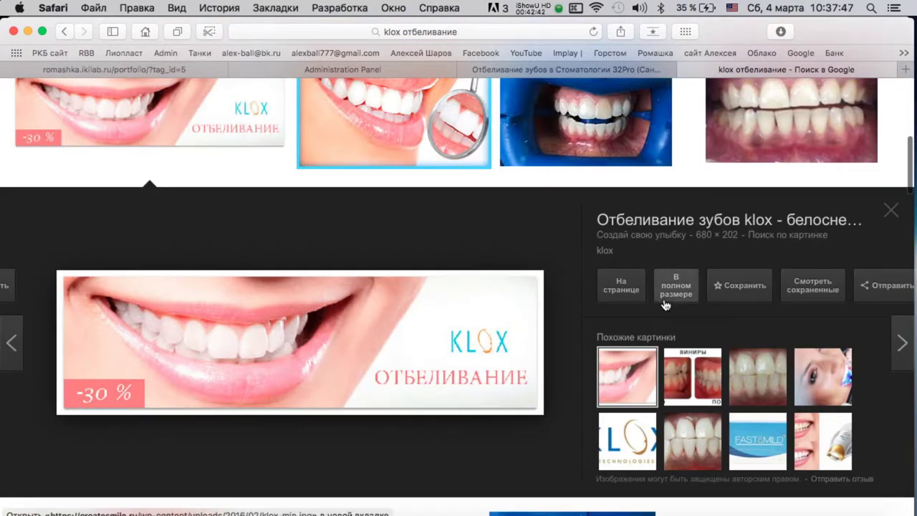
left_click(664, 302)
left_click(729, 70)
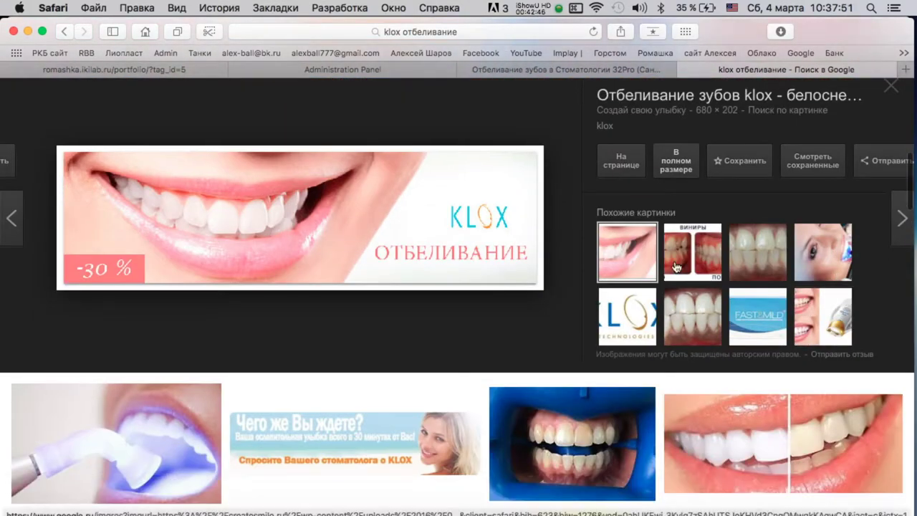
left_click(680, 165)
right_click(594, 139)
left_click(675, 175)
left_click(730, 70)
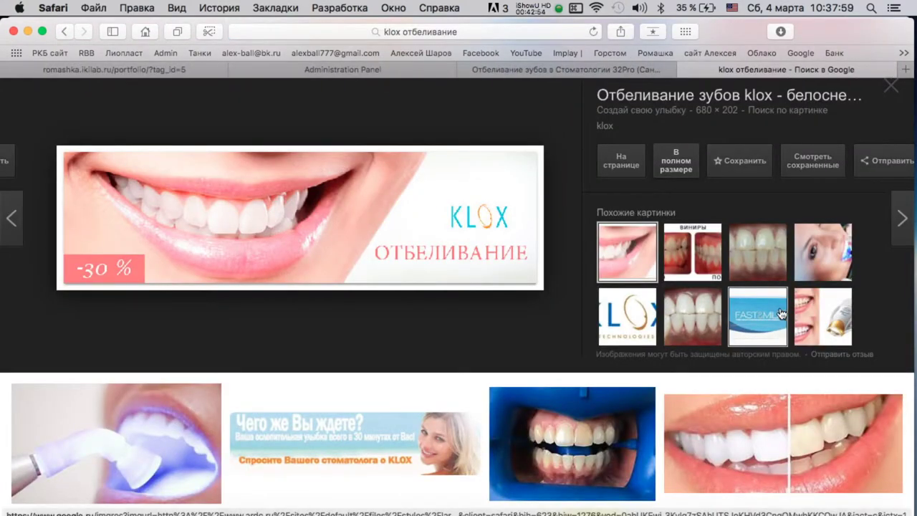
scroll(781, 313, "down", 10)
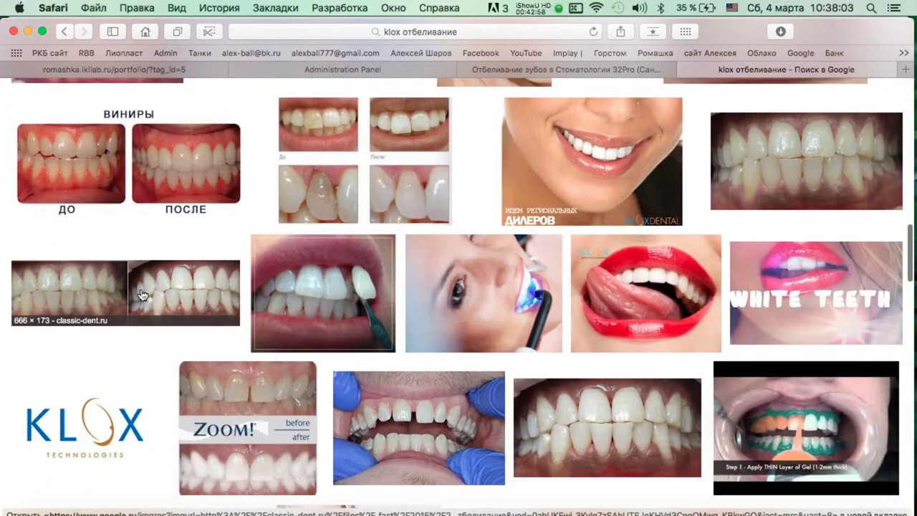
scroll(257, 279, "down", 5)
scroll(181, 271, "up", 4)
scroll(593, 367, "down", 4)
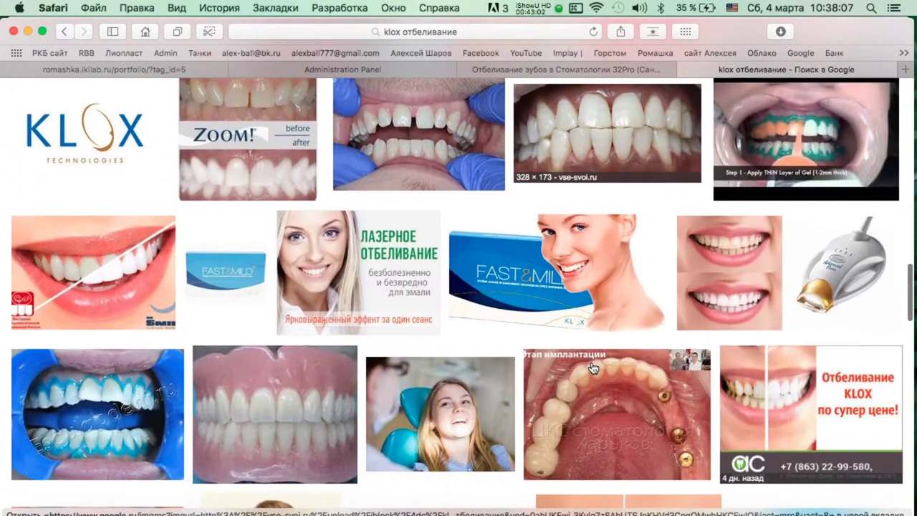
scroll(344, 272, "down", 2)
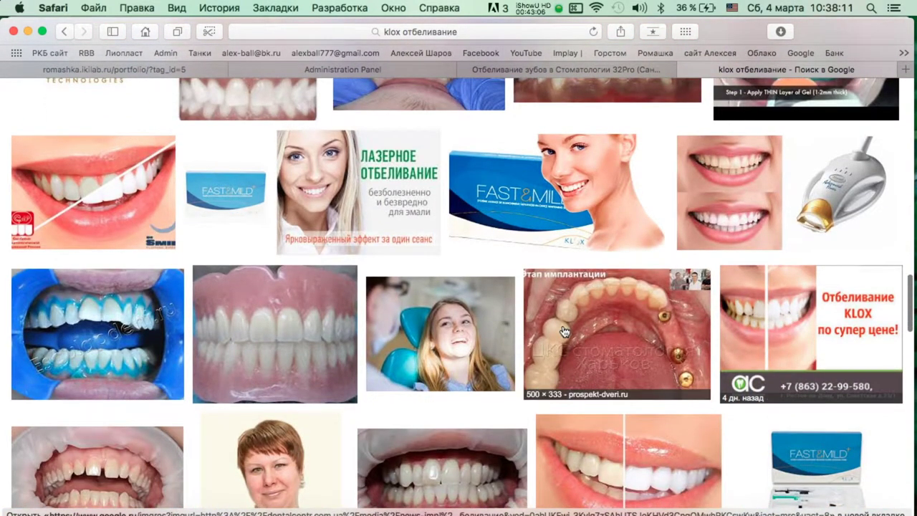
scroll(563, 330, "down", 8)
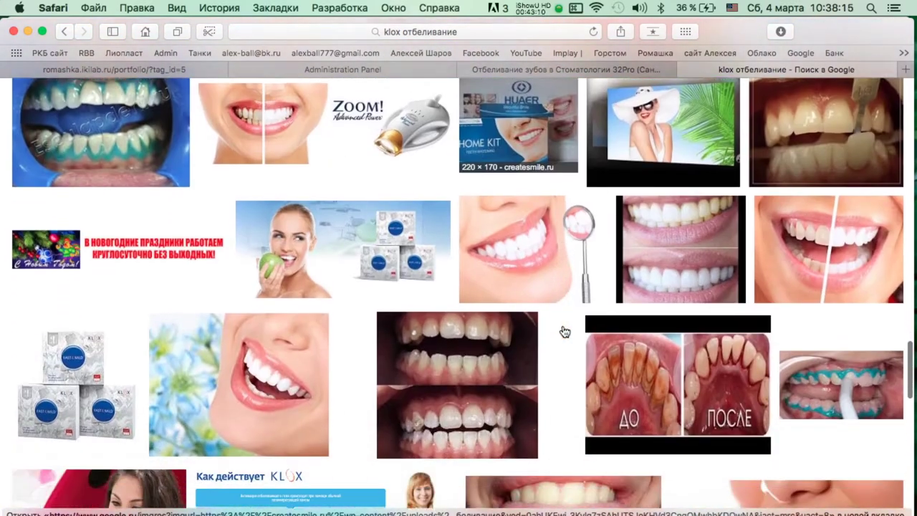
scroll(564, 329, "down", 2)
Save the full-size KLOX apple advert to Downloads.
left_click(334, 149)
left_click(675, 302)
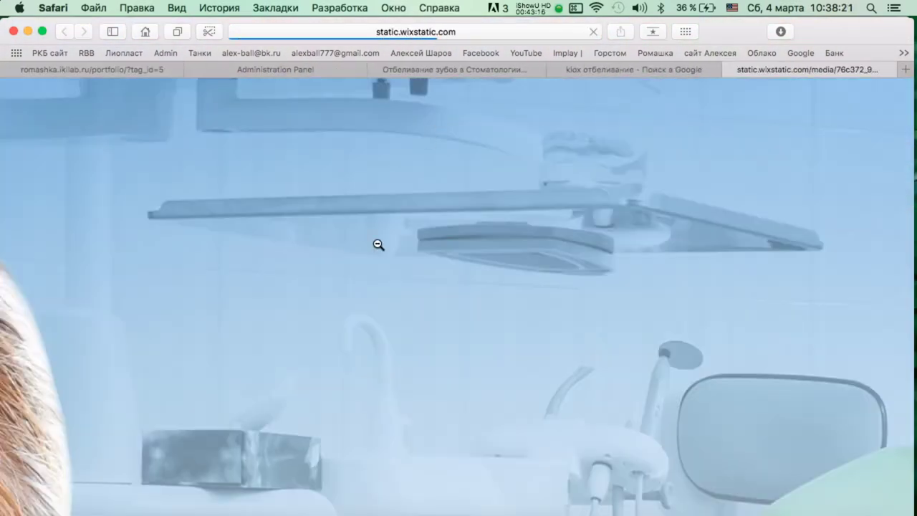
right_click(376, 259)
left_click(472, 288)
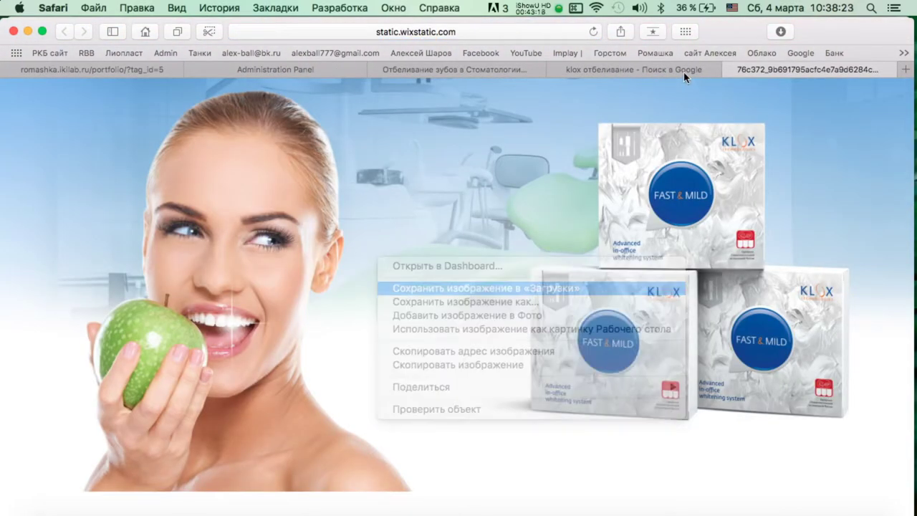
left_click(727, 70)
Save the stacked KLOX boxes image to Downloads.
scroll(336, 164, "down", 5)
left_click(72, 330)
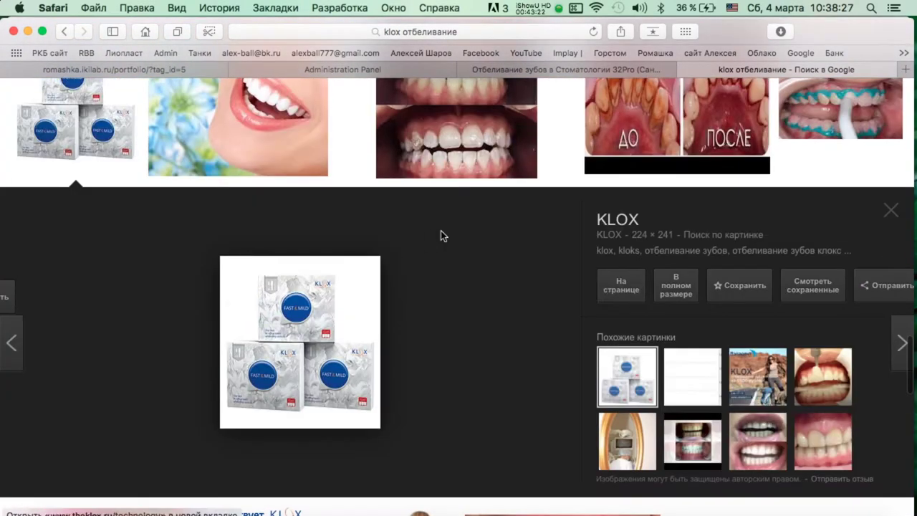
left_click(440, 236)
right_click(428, 195)
left_click(444, 214)
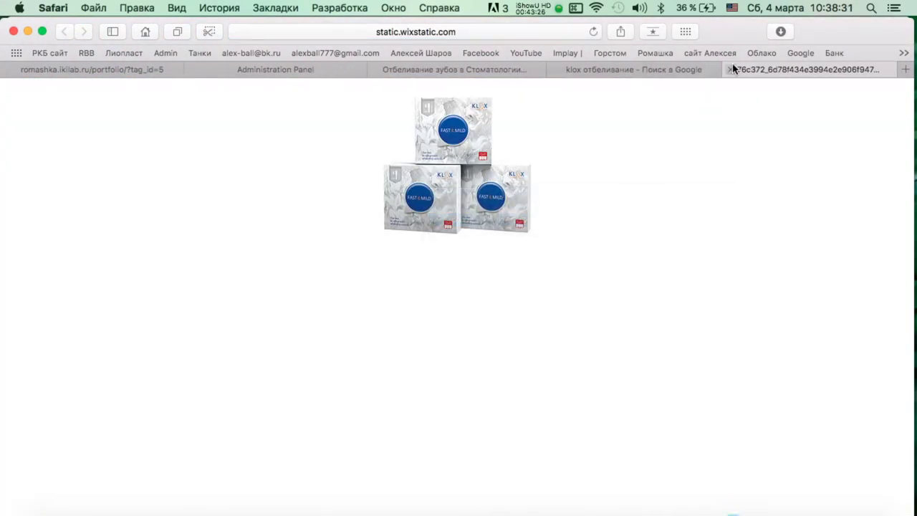
left_click(727, 69)
View the teal-gel teeth image, then save the Как действует KLOX chart to Downloads.
scroll(550, 238, "down", 1)
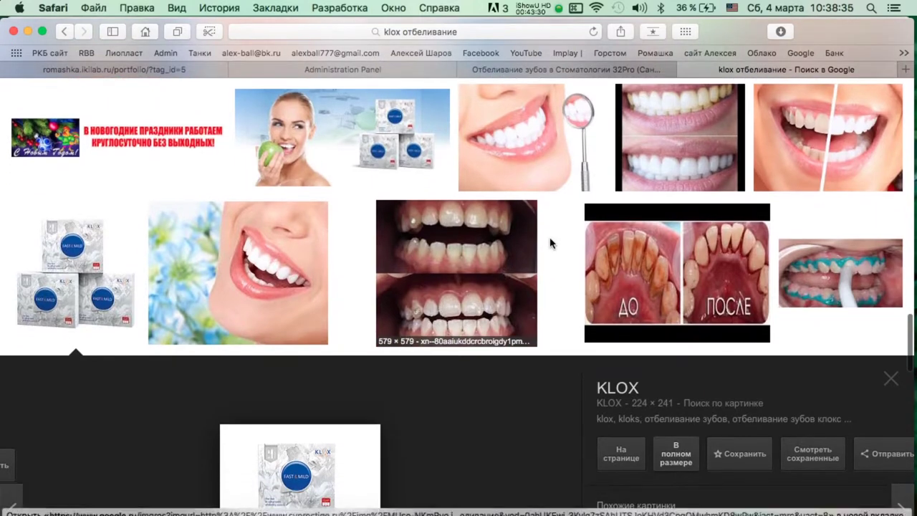
left_click(876, 278)
left_click(675, 295)
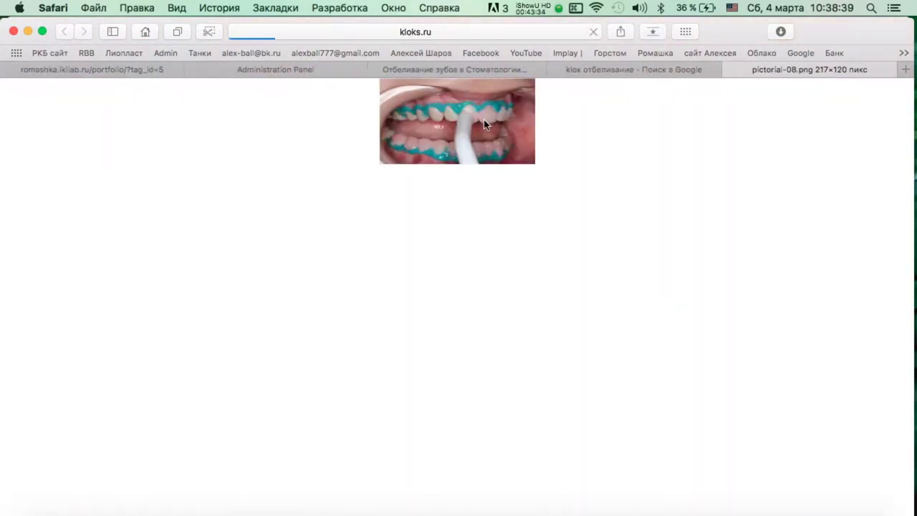
left_click(731, 70)
scroll(773, 304, "down", 5)
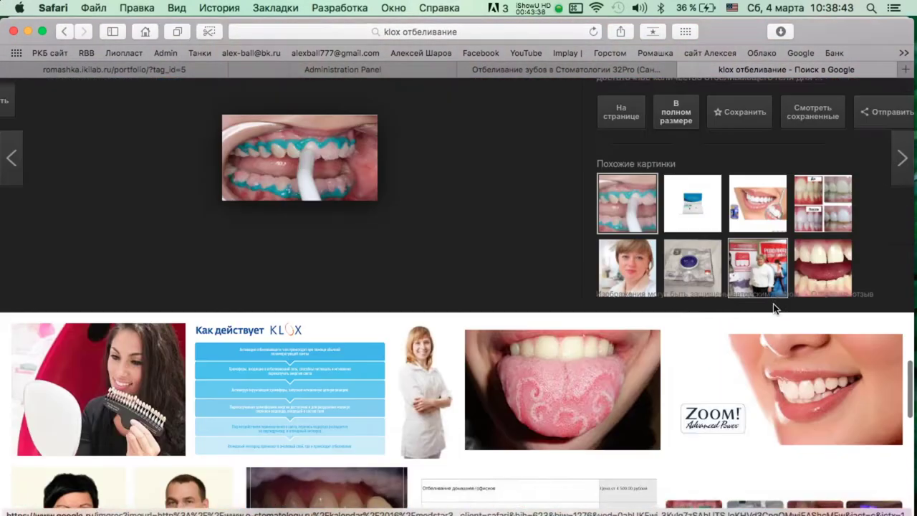
left_click(287, 300)
left_click(668, 300)
right_click(466, 202)
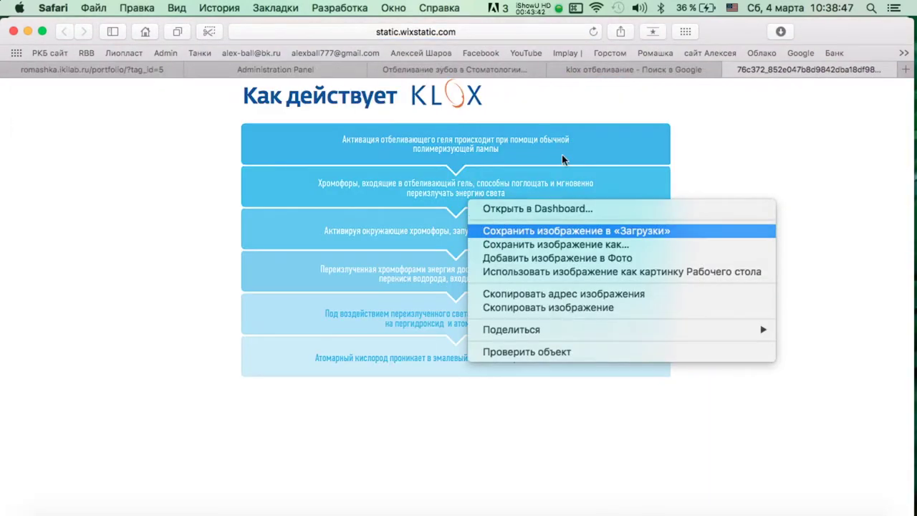
left_click(515, 232)
left_click(727, 65)
Save the smile-with-blue-flowers photo to Downloads.
left_click(250, 243)
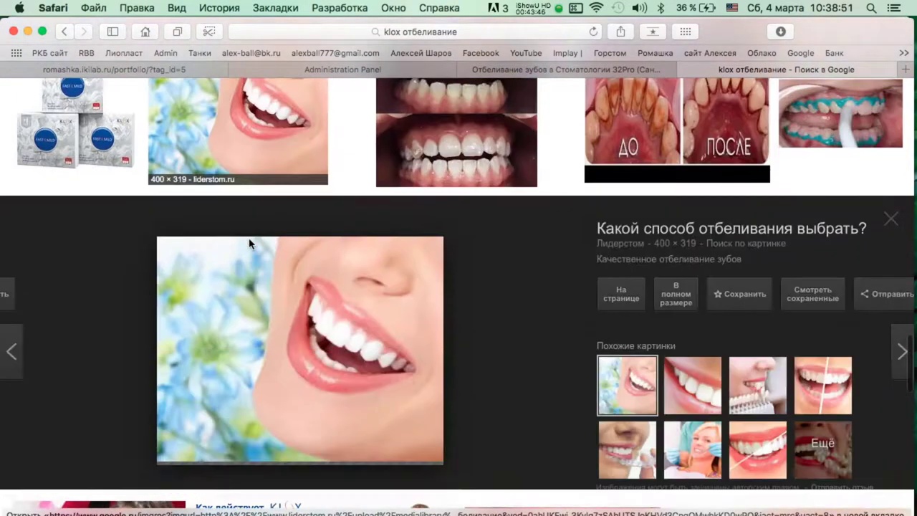
left_click(684, 292)
right_click(500, 189)
left_click(544, 219)
left_click(728, 70)
Save the half-whitened teeth comparison to Downloads and preview the diagonal-split smile image.
scroll(710, 285, "down", 1)
left_click(834, 362)
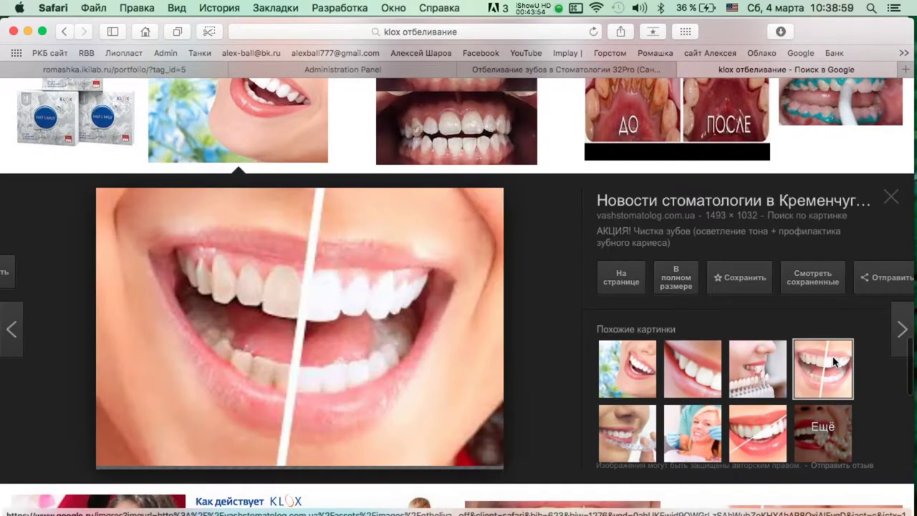
left_click(680, 283)
right_click(471, 193)
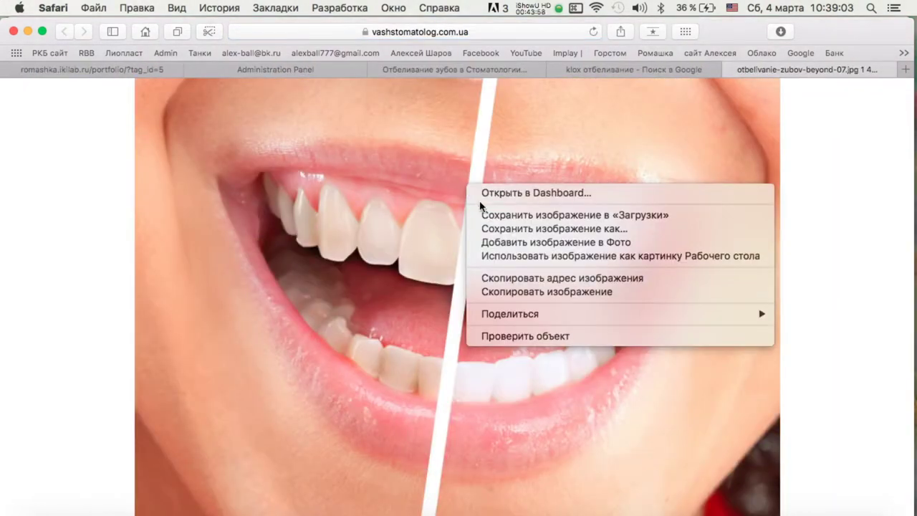
left_click(490, 219)
left_click(729, 71)
left_click(757, 428)
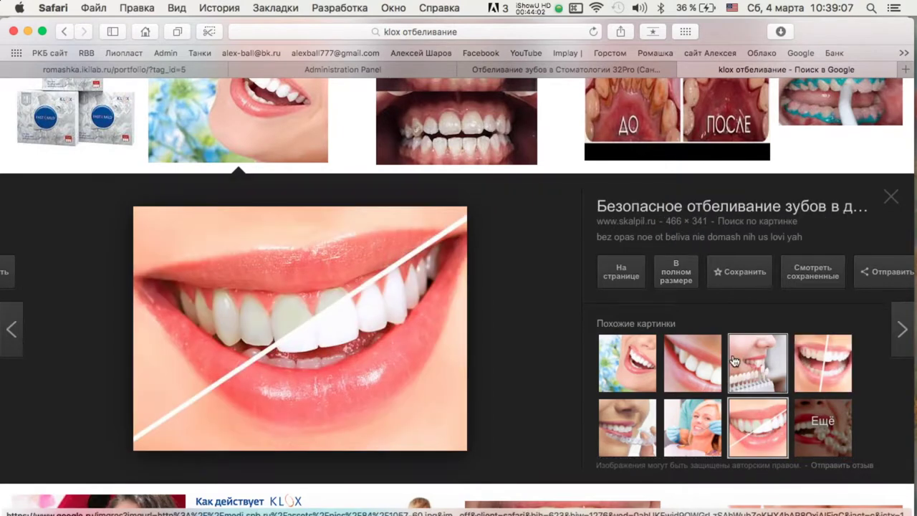
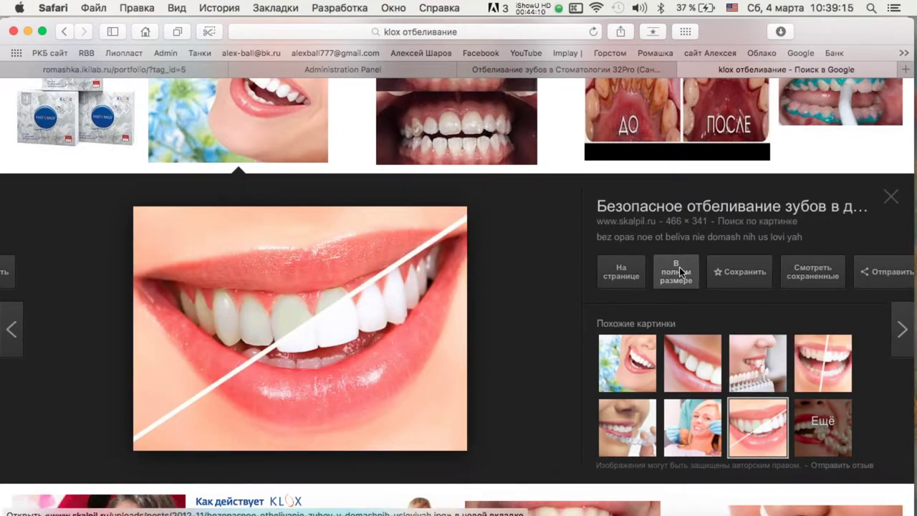
Save the half-white smile image to Downloads, then preview the similar dentist-woman image.
left_click(681, 272)
right_click(438, 209)
left_click(458, 241)
left_click(727, 70)
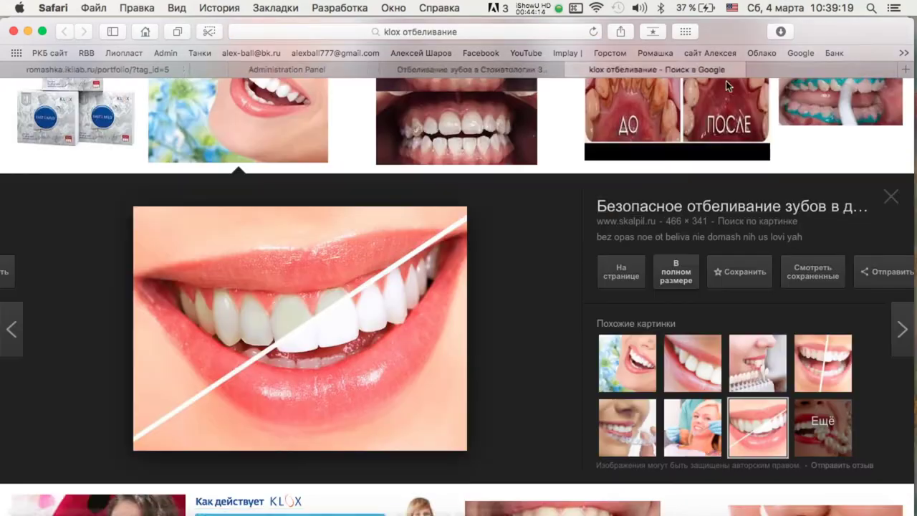
left_click(692, 428)
scroll(312, 302, "down", 5)
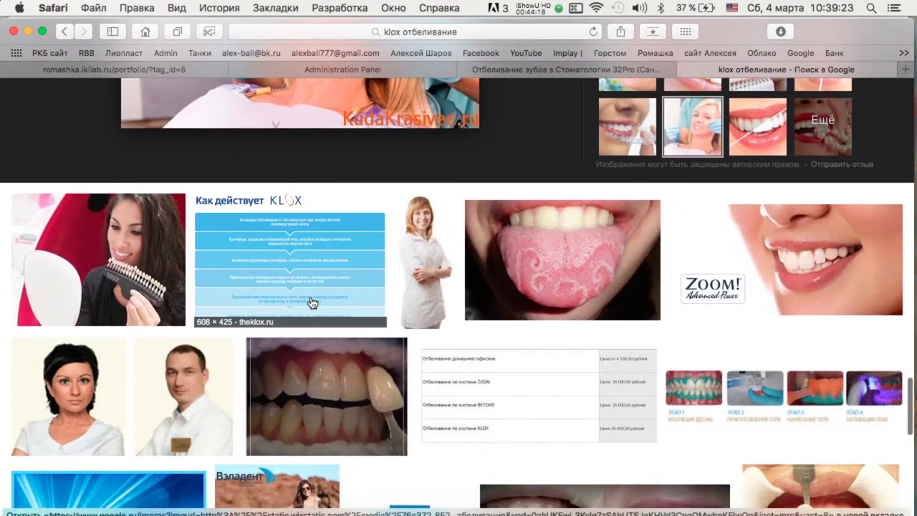
scroll(312, 302, "down", 2)
scroll(362, 293, "down", 2)
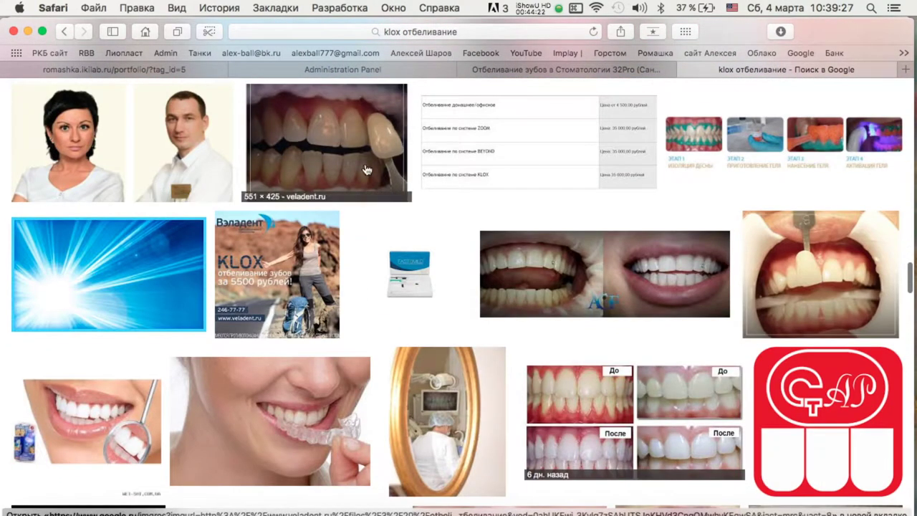
scroll(350, 174, "down", 1)
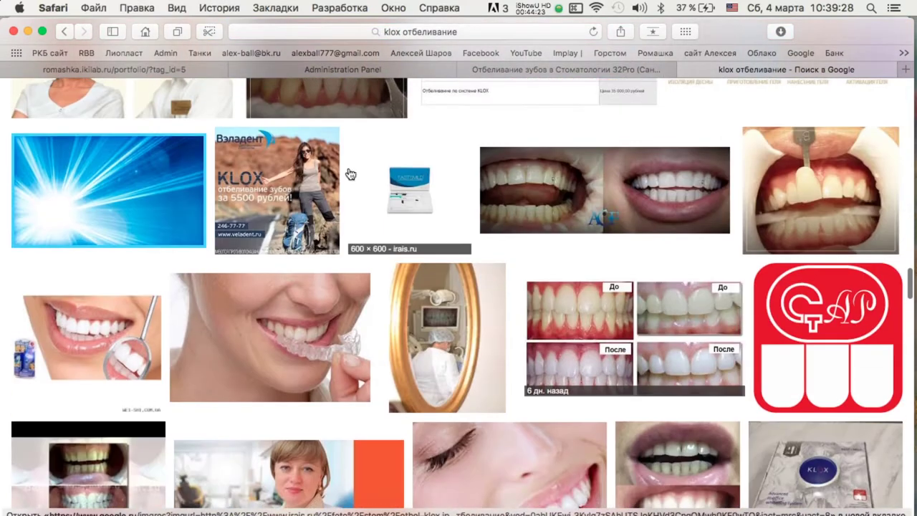
Save the Veladent KLOX advert image to Downloads.
left_click(278, 175)
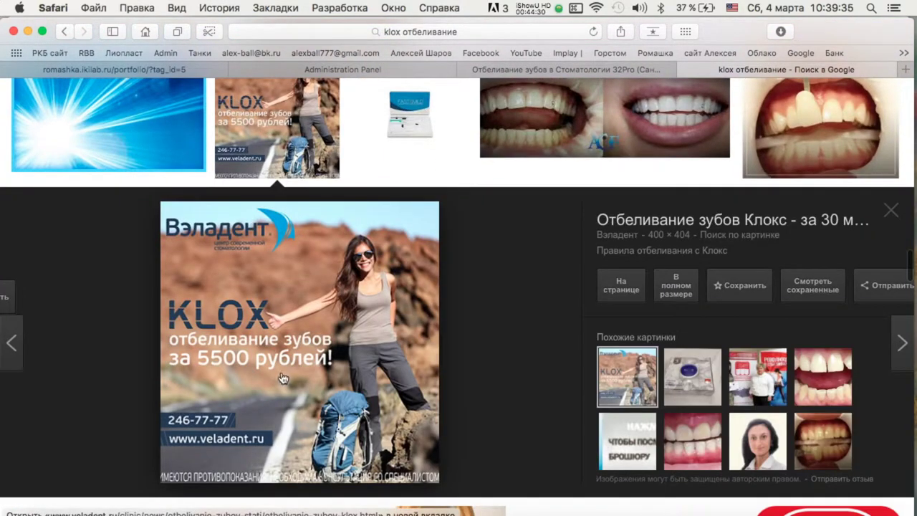
left_click(686, 294)
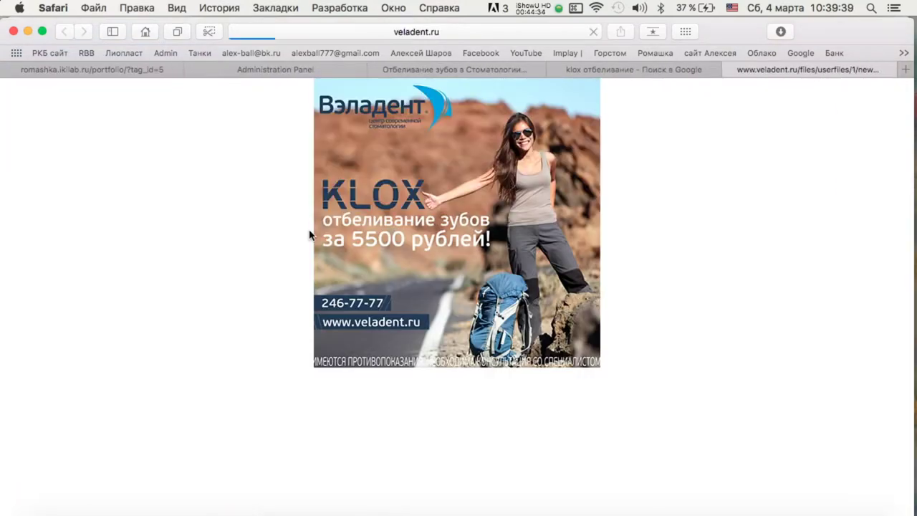
right_click(453, 192)
left_click(472, 221)
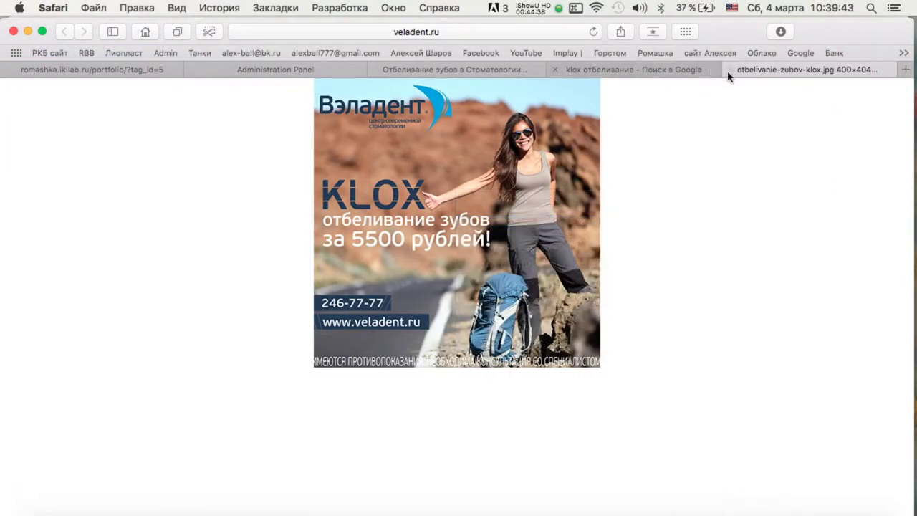
left_click(729, 70)
scroll(621, 269, "down", 5)
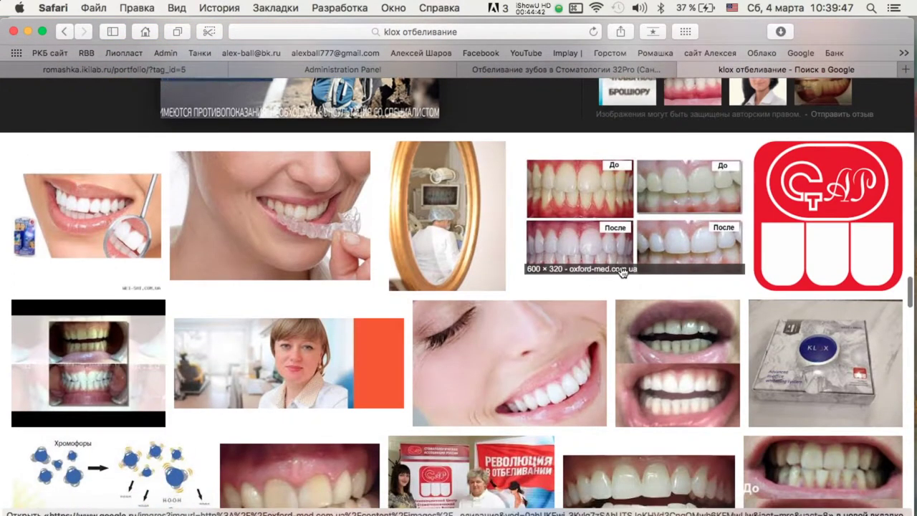
scroll(620, 269, "down", 3)
scroll(620, 269, "up", 3)
Save the red CAP logo image to Downloads.
left_click(827, 215)
left_click(676, 296)
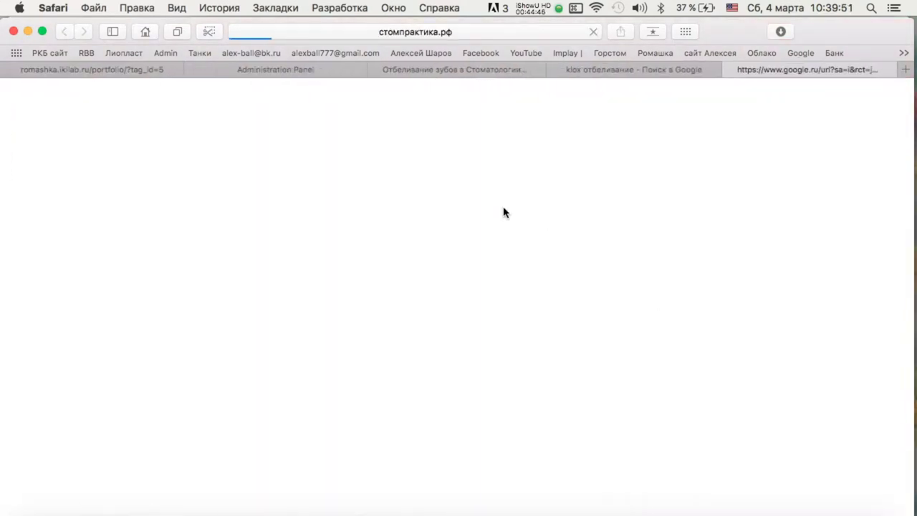
right_click(459, 208)
left_click(476, 232)
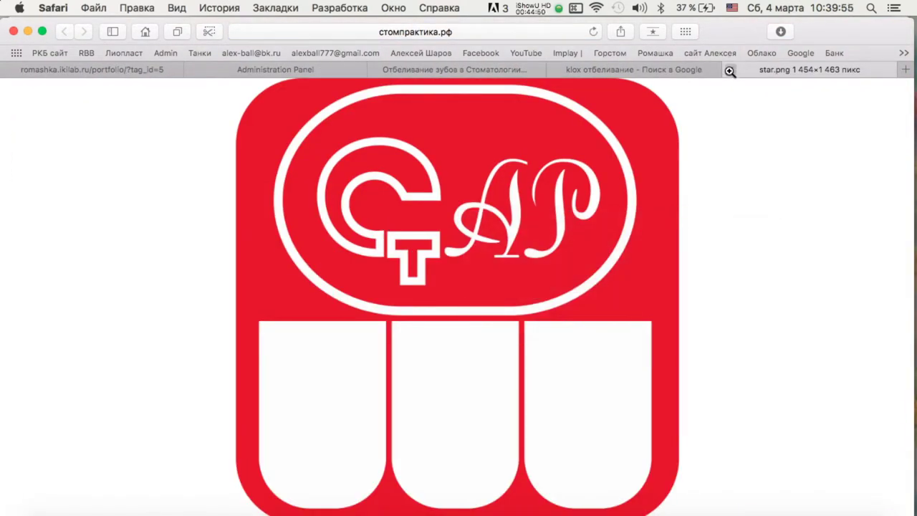
left_click(729, 70)
scroll(408, 292, "down", 4)
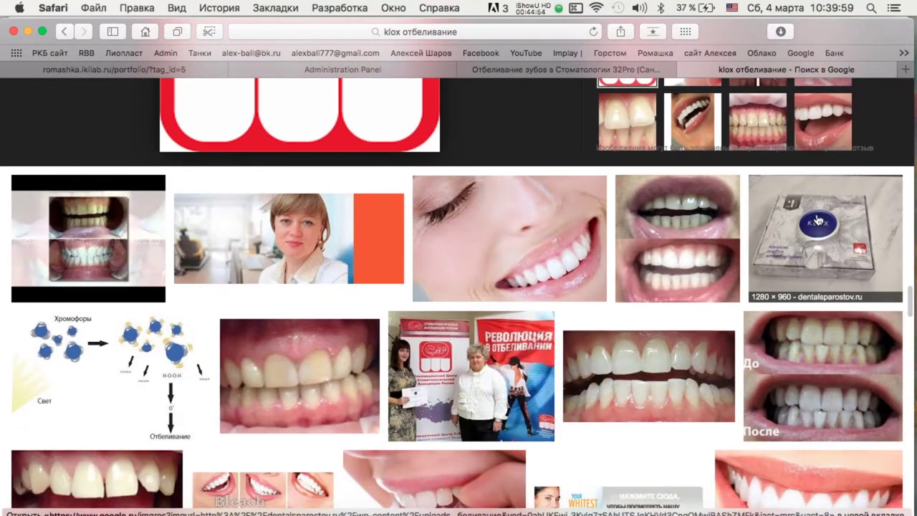
scroll(408, 292, "down", 3)
Save the chromophore whitening diagram to Downloads.
left_click(103, 261)
left_click(691, 295)
right_click(466, 205)
left_click(487, 227)
left_click(731, 69)
Save the similar KLOX logo image to Downloads.
left_click(693, 388)
left_click(675, 296)
right_click(476, 137)
left_click(515, 164)
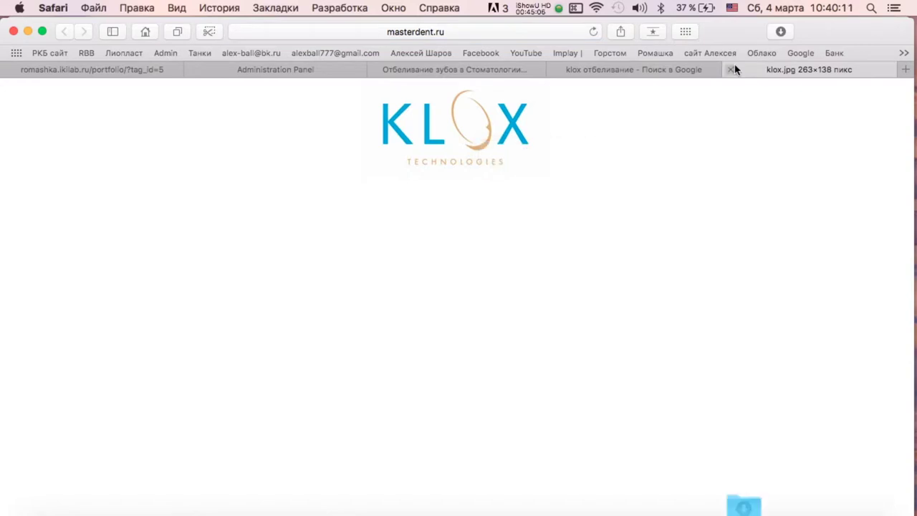
left_click(731, 69)
Save the KLOX Fast&Mild kit image to Downloads.
left_click(817, 369)
left_click(626, 444)
left_click(693, 444)
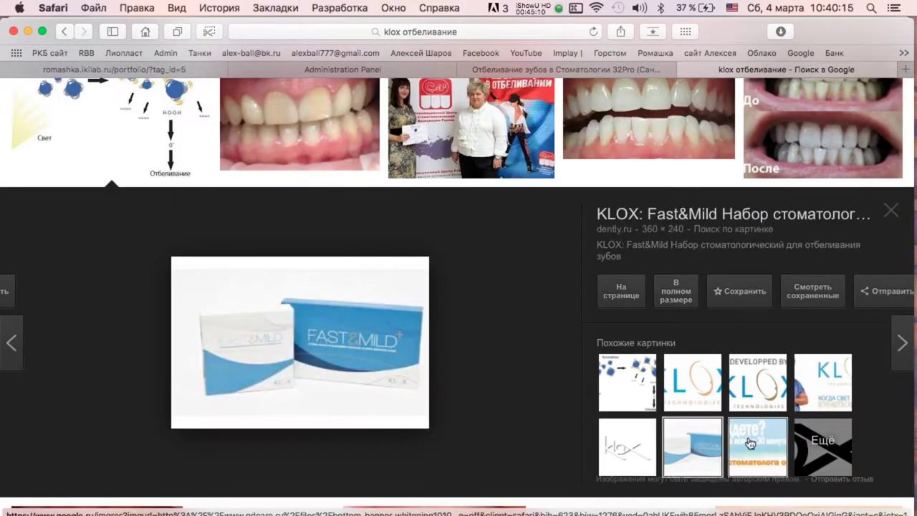
left_click(676, 291)
right_click(456, 176)
left_click(501, 199)
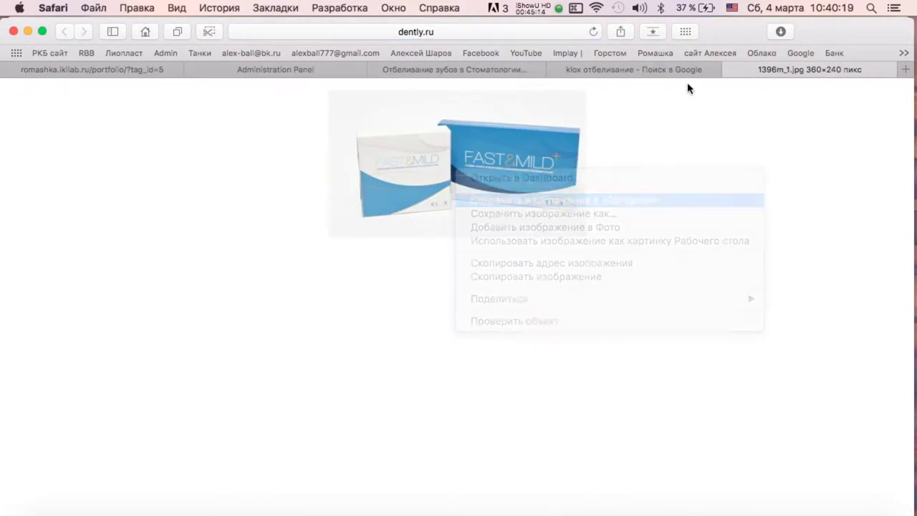
left_click(753, 70)
Preview the KLOX banner, Whitest Smile brochure, toothpaste-woman and green-tray instruction images.
left_click(757, 446)
scroll(348, 188, "down", 5)
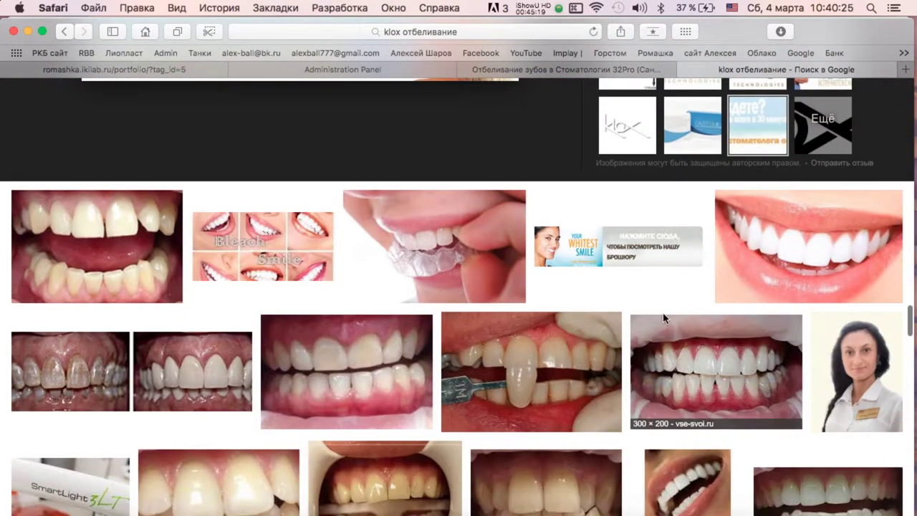
left_click(616, 247)
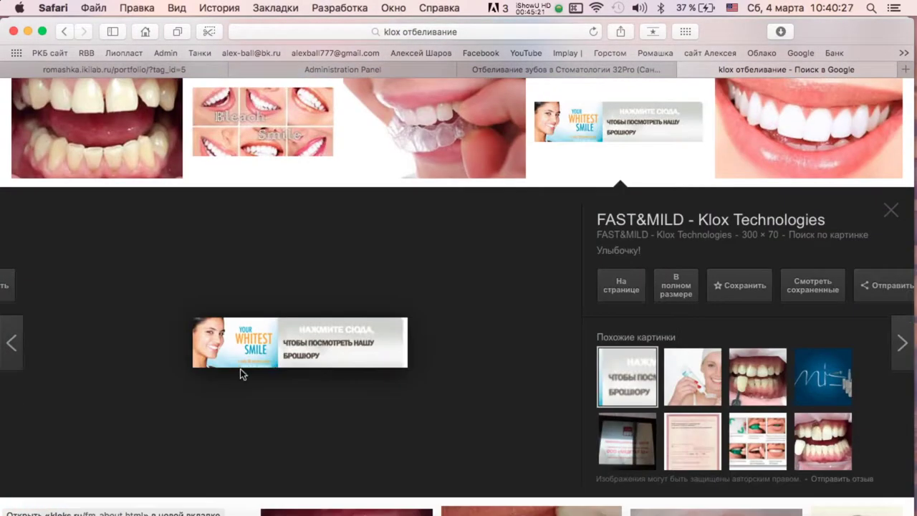
scroll(460, 370, "down", 3)
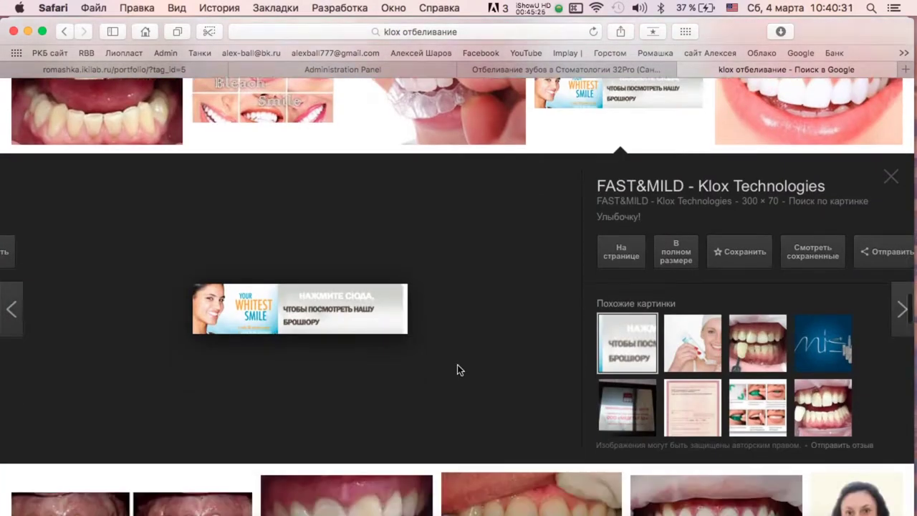
left_click(692, 270)
scroll(779, 337, "down", 2)
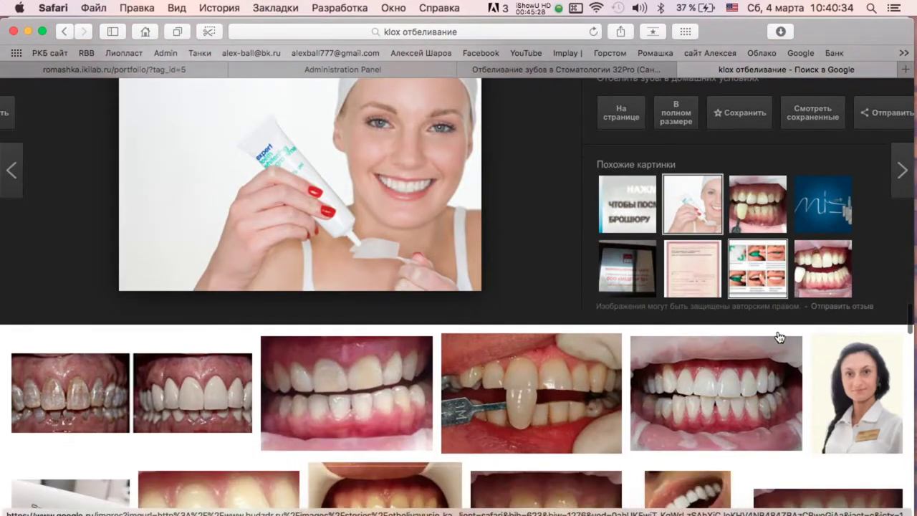
left_click(748, 281)
scroll(358, 281, "down", 5)
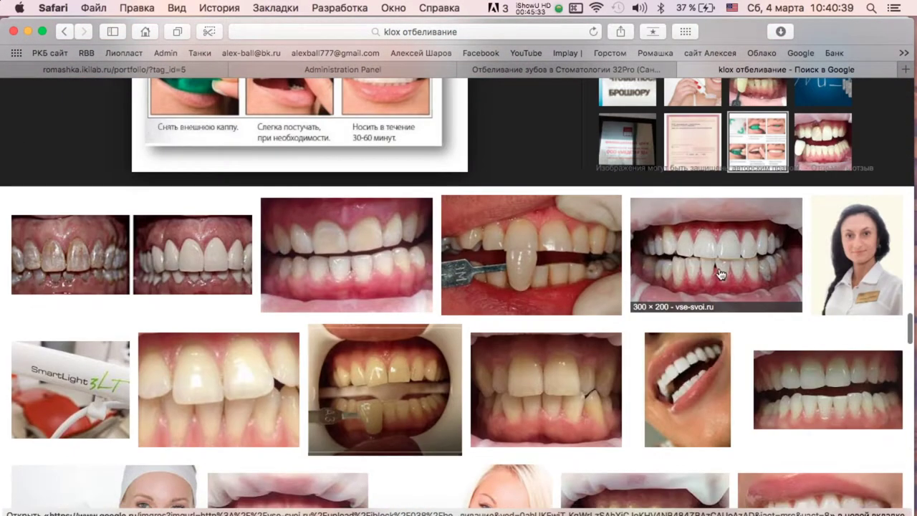
scroll(359, 282, "down", 5)
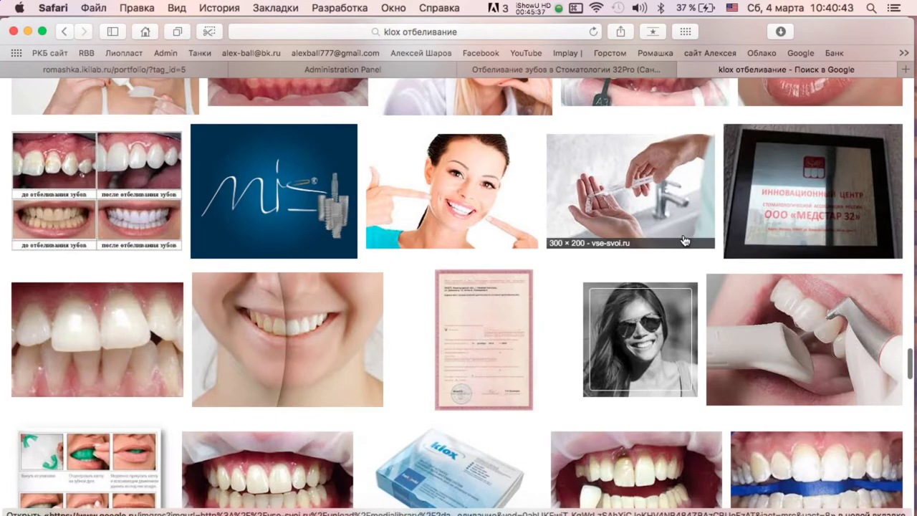
scroll(683, 240, "down", 10)
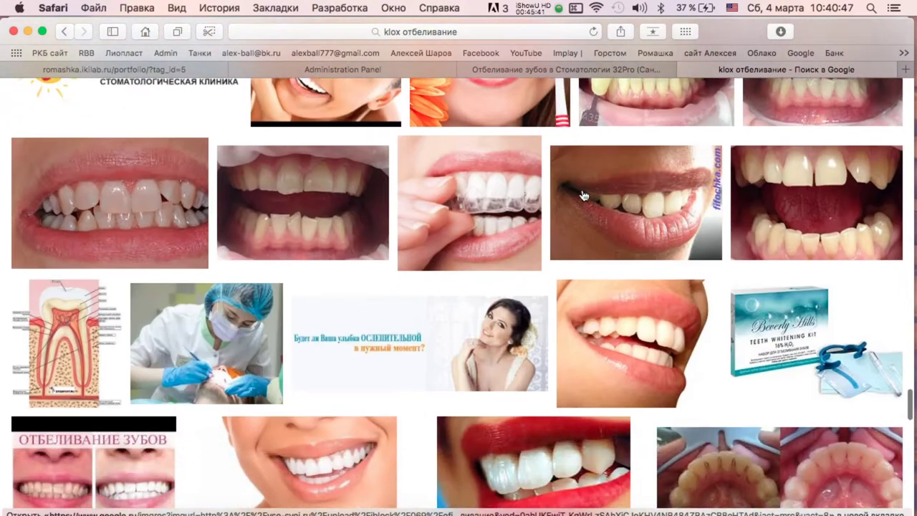
scroll(583, 195, "down", 3)
Save the dazzling-smile advert banner to Downloads.
left_click(530, 244)
left_click(684, 300)
right_click(472, 215)
left_click(552, 246)
key("super+w")
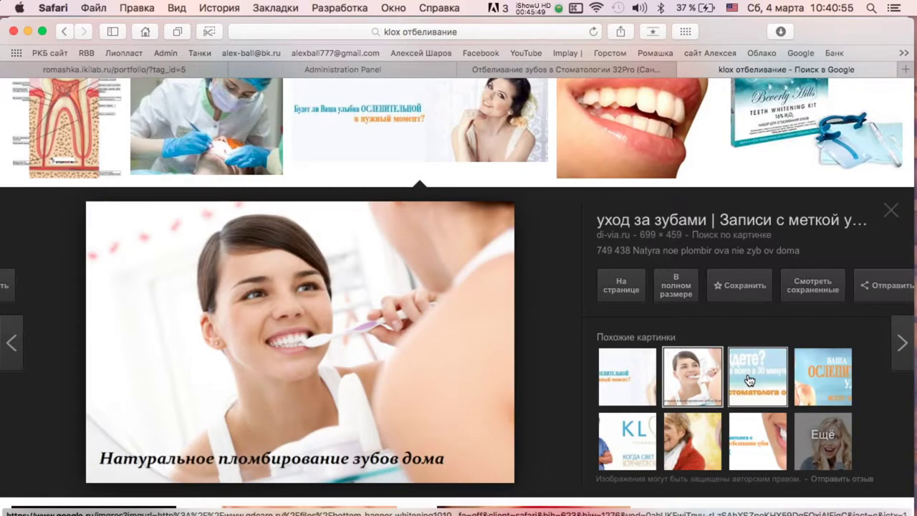
Show more similar images and save the smiling woman pulpitis-treatment image to Downloads.
scroll(788, 358, "down", 3)
left_click(849, 282)
scroll(510, 282, "down", 3)
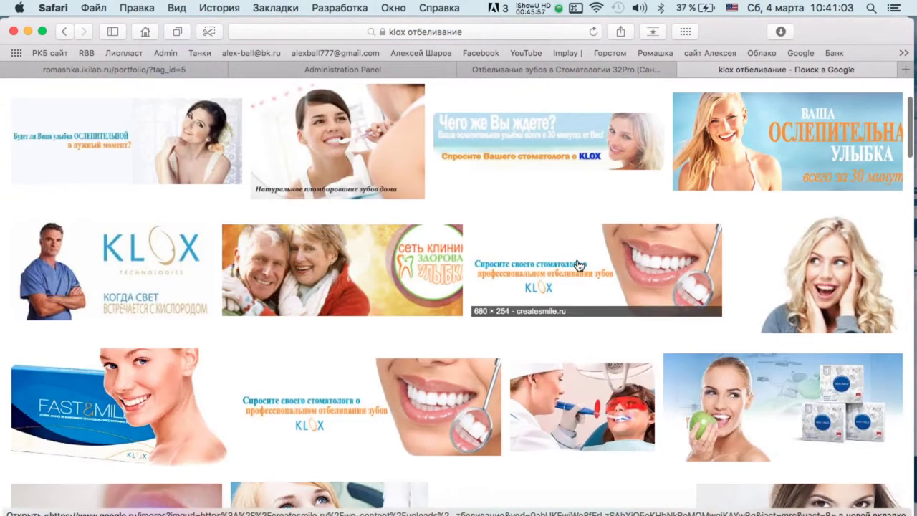
left_click(823, 280)
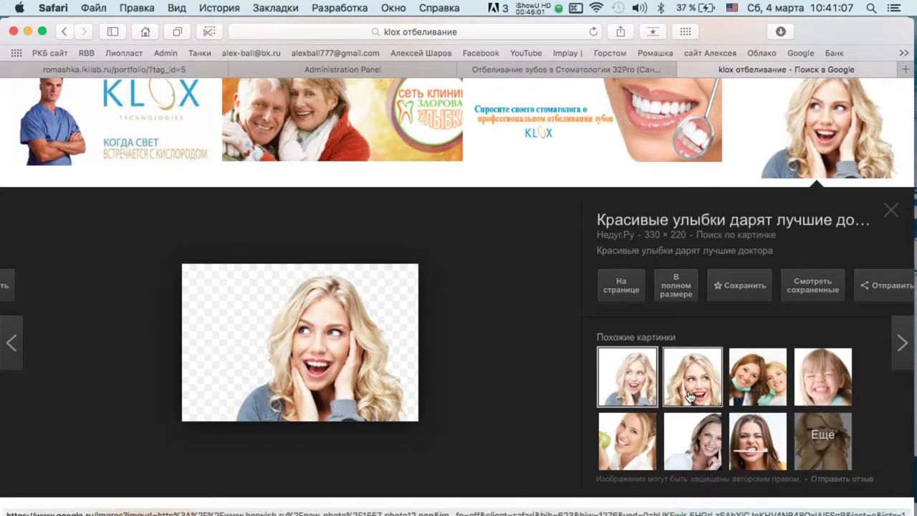
left_click(692, 440)
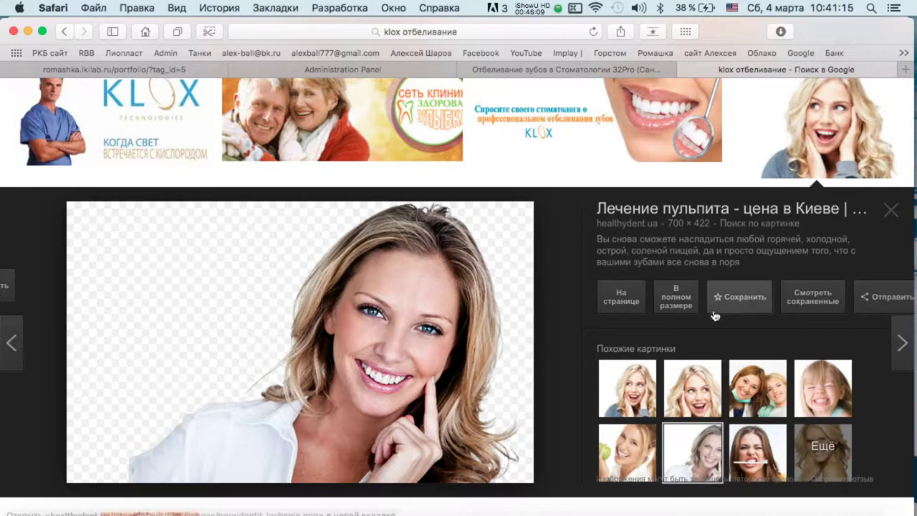
left_click(684, 295)
right_click(524, 215)
left_click(614, 247)
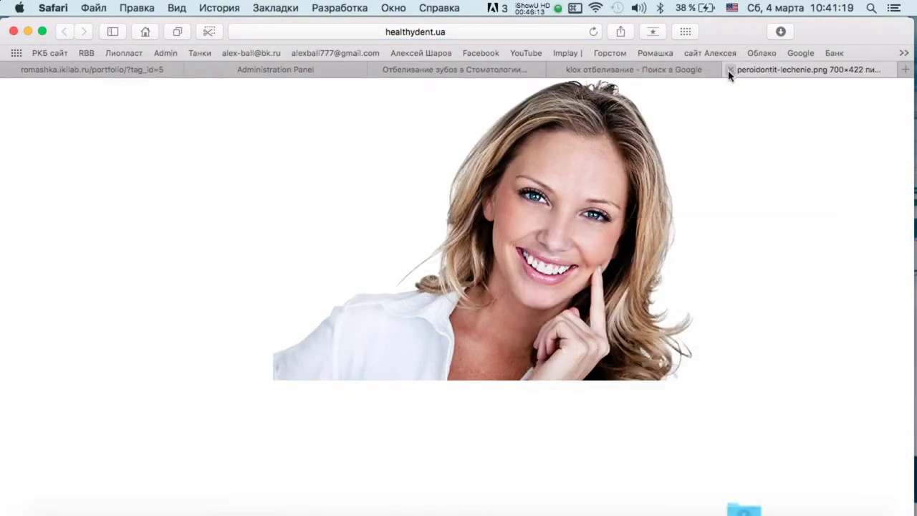
key("super+w")
Save two blonde girl beautiful-smile images to Downloads.
left_click(628, 409)
left_click(676, 289)
right_click(444, 206)
left_click(530, 242)
left_click(732, 69)
left_click(689, 383)
left_click(675, 285)
right_click(480, 250)
left_click(516, 277)
left_click(732, 70)
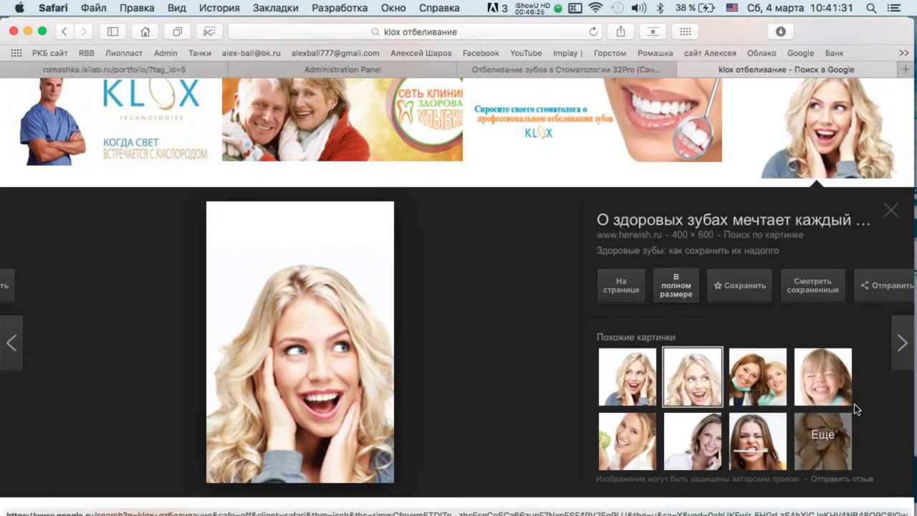
Save the blue-lit teeth whitening image to Downloads.
left_click(768, 462)
scroll(762, 438, "down", 10)
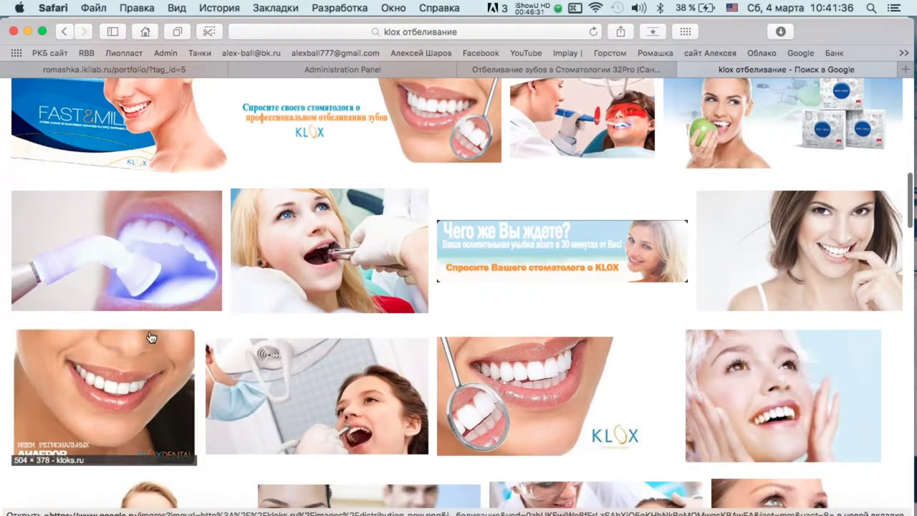
left_click(143, 293)
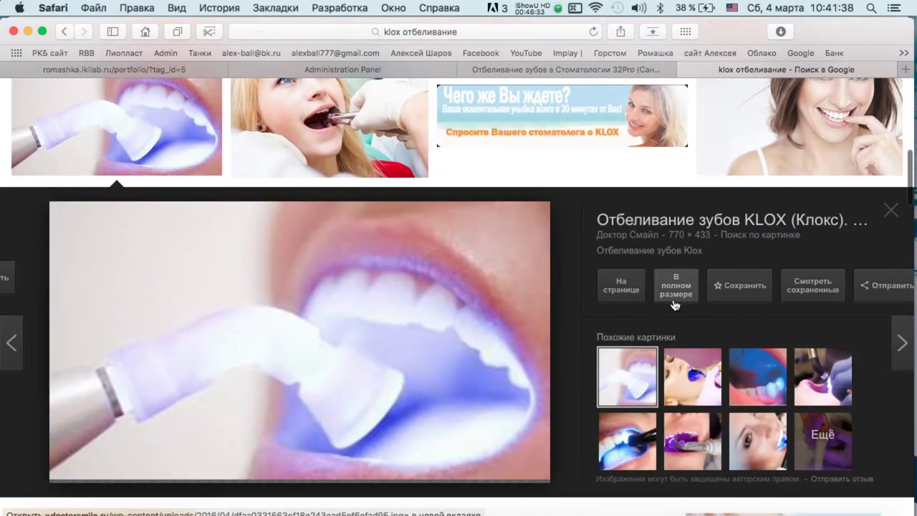
left_click(467, 252)
right_click(447, 217)
left_click(501, 244)
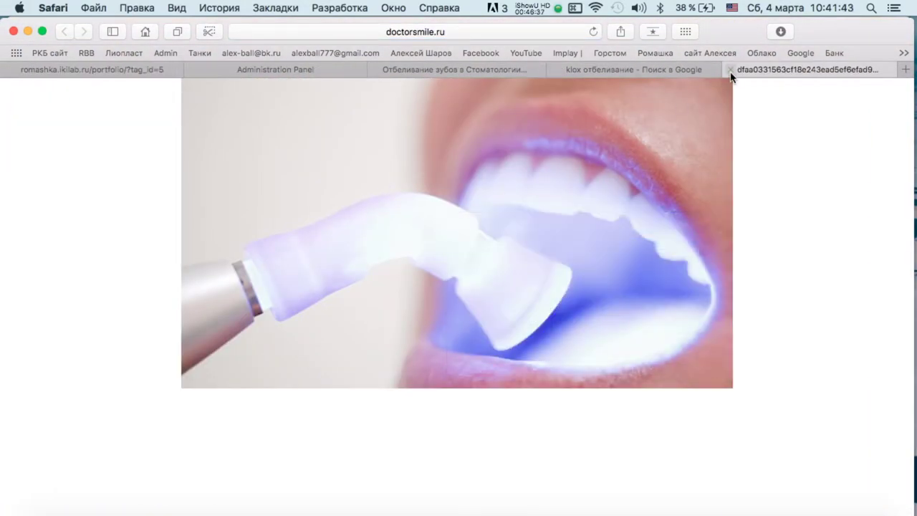
left_click(729, 70)
Look over the dental light-curing previews, then close Google Images and return to the admin panel.
left_click(777, 381)
scroll(716, 373, "down", 1)
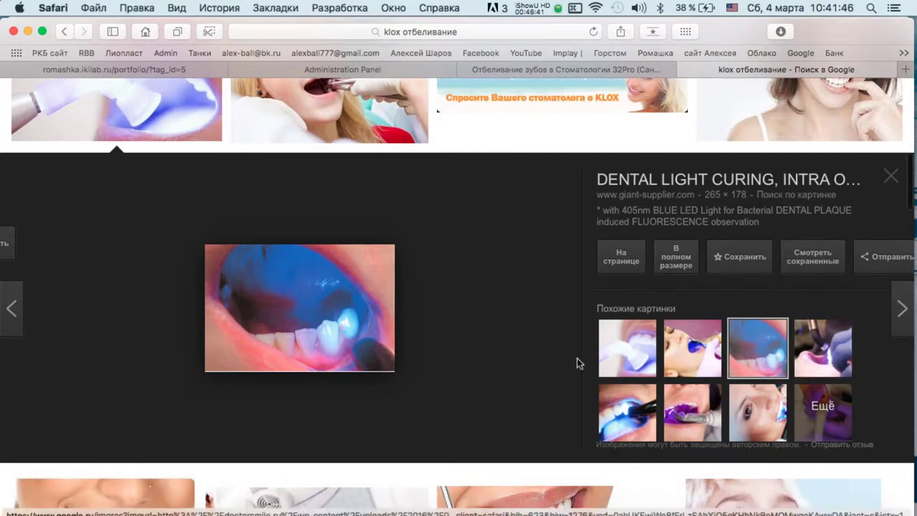
left_click(627, 412)
left_click(692, 407)
scroll(363, 236, "down", 5)
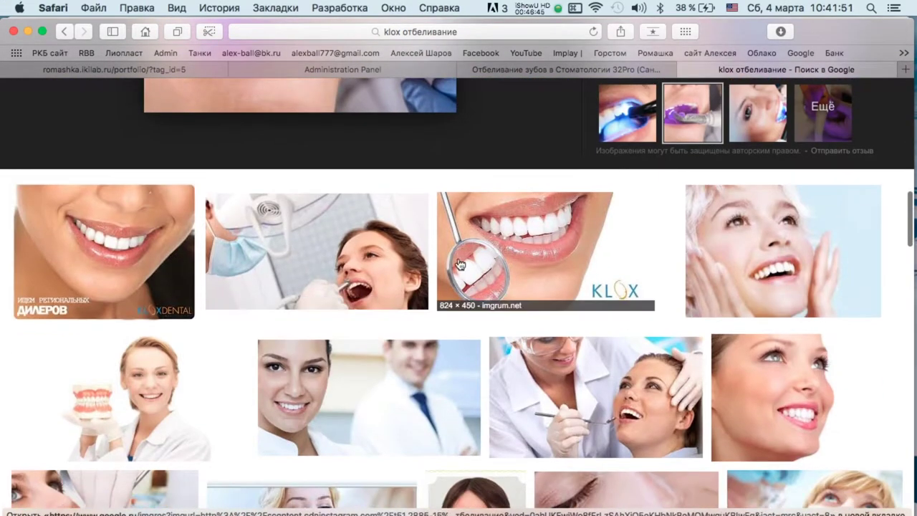
scroll(346, 271, "down", 4)
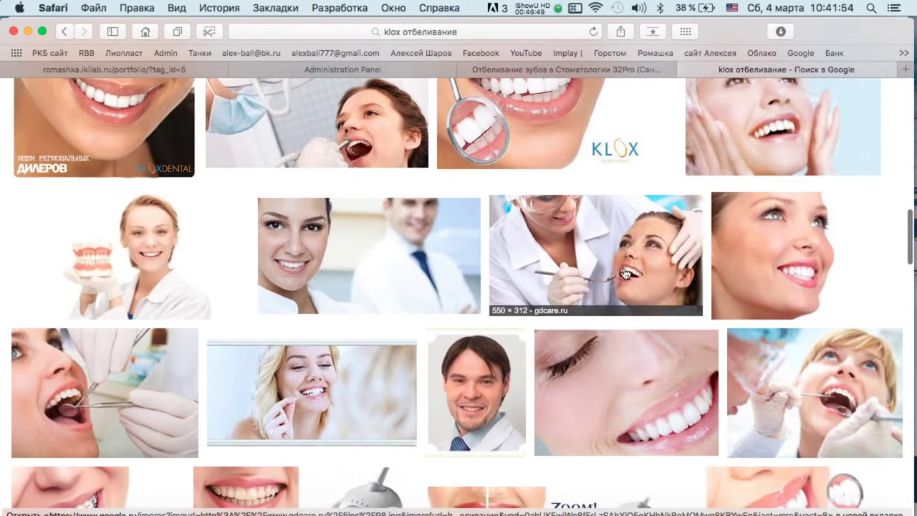
scroll(629, 272, "down", 10)
scroll(623, 272, "up", 15)
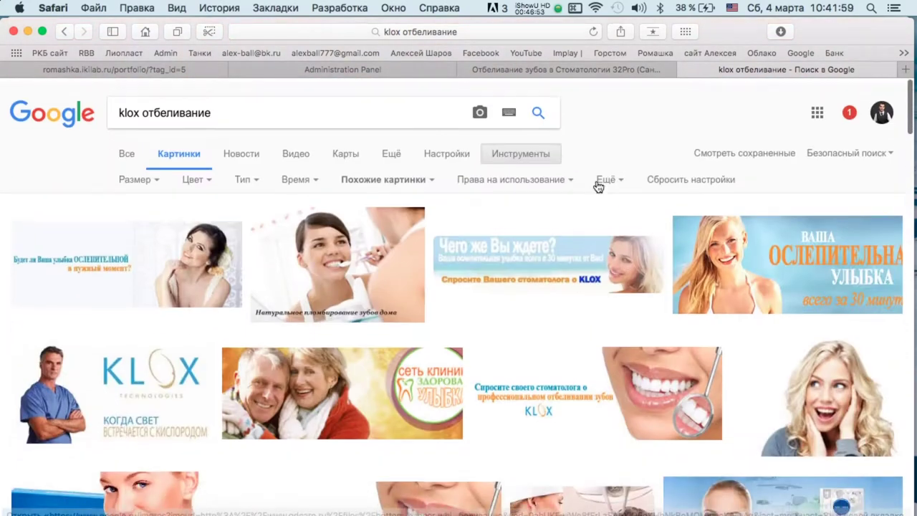
left_click(686, 70)
left_click(581, 72)
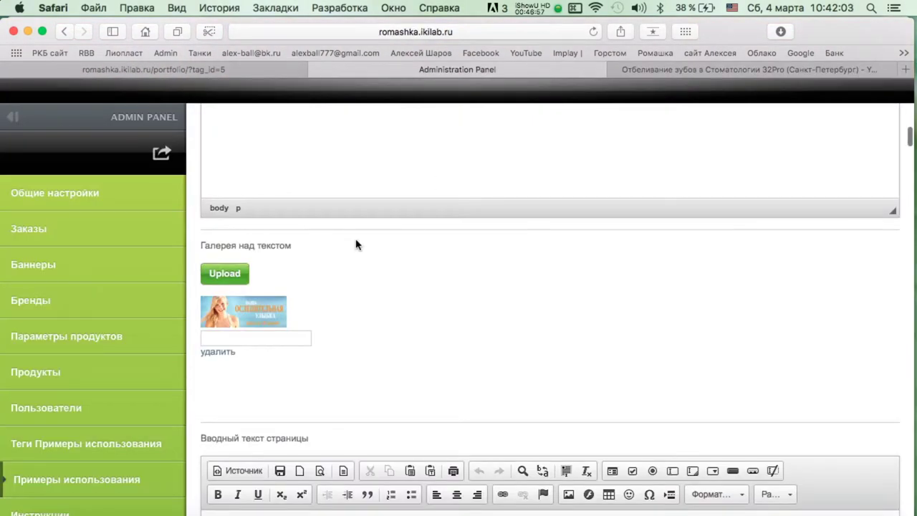
Open the gallery file picker on the Downloads folder, then cancel without choosing anything.
scroll(358, 241, "up", 8)
scroll(358, 242, "down", 5)
left_click(224, 348)
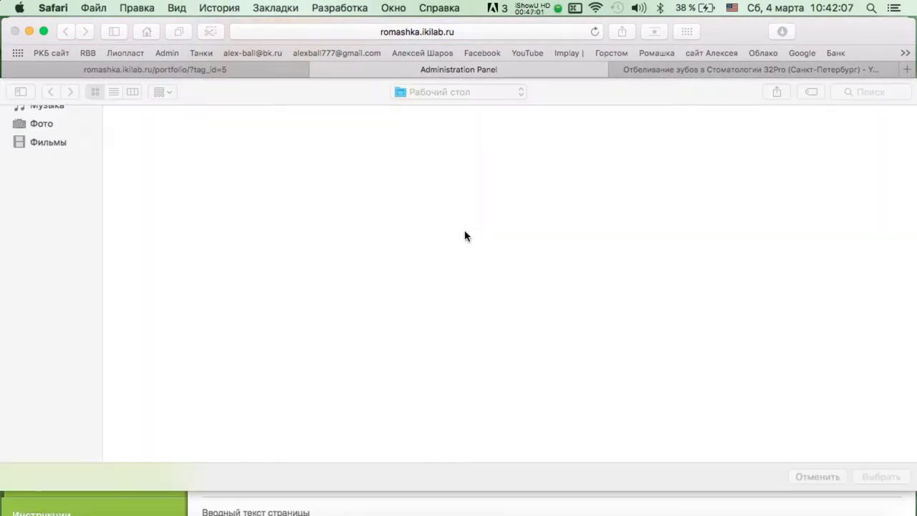
left_click(45, 209)
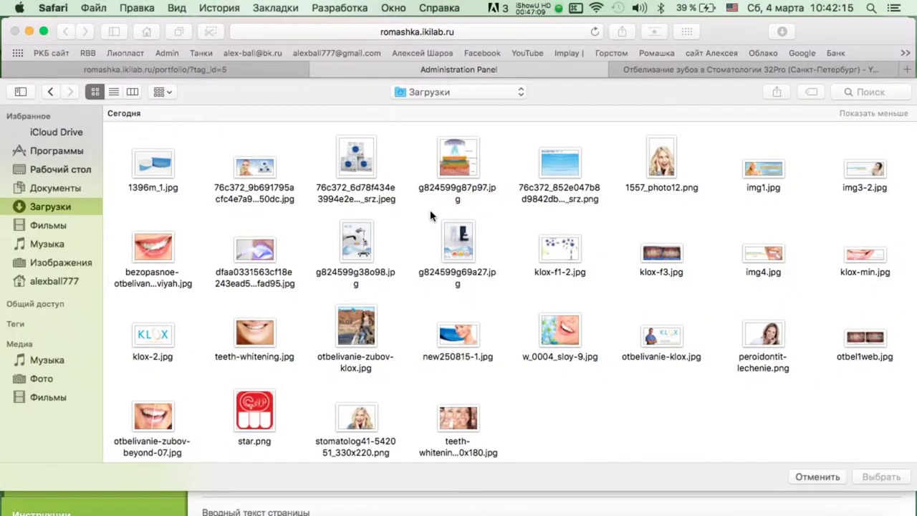
key("Escape")
Add the first row of downloaded images to the above-text gallery.
scroll(358, 333, "down", 10)
scroll(416, 357, "down", 6)
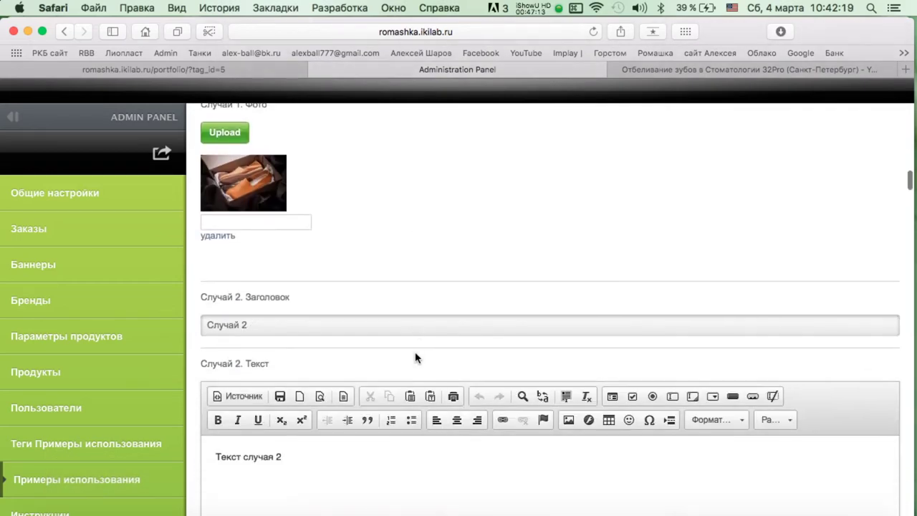
scroll(418, 358, "up", 2)
scroll(238, 218, "down", 15)
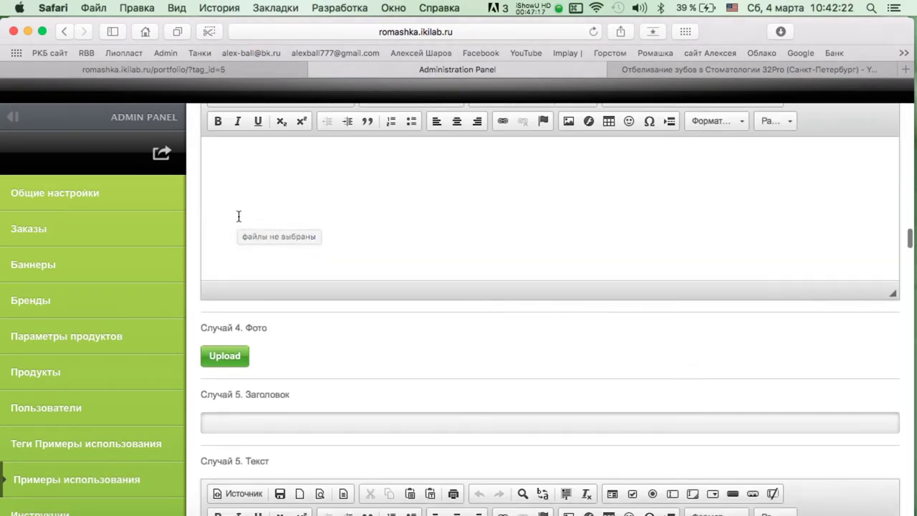
scroll(238, 217, "up", 20)
scroll(239, 218, "down", 10)
scroll(239, 218, "down", 4)
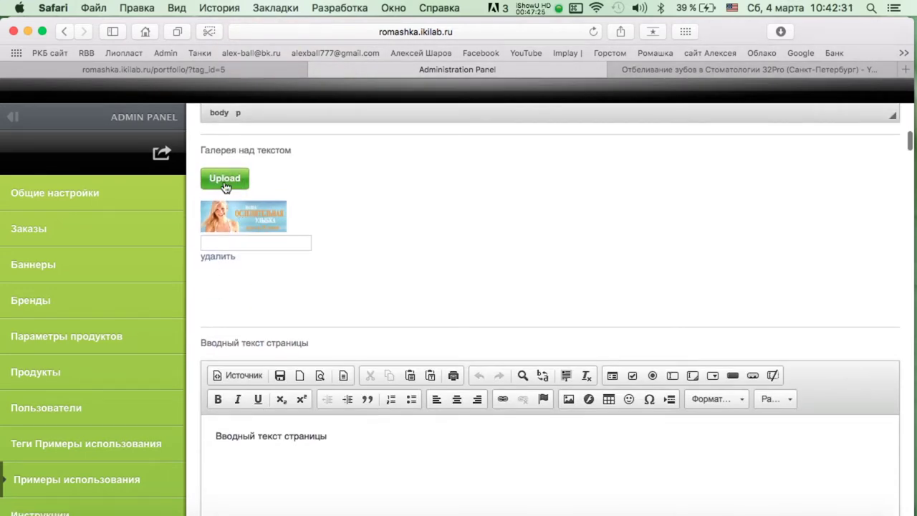
left_click(223, 183)
left_click_drag(902, 204, 146, 147)
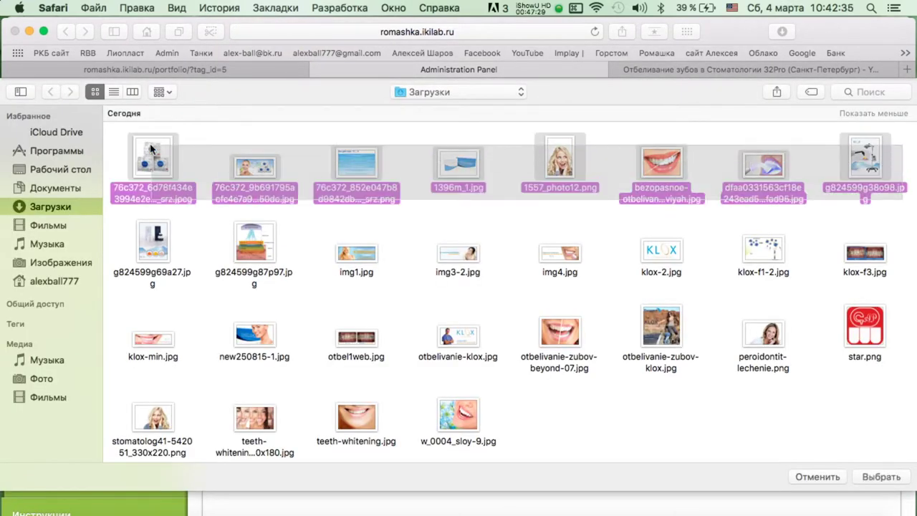
double_click(150, 150)
scroll(508, 217, "down", 5)
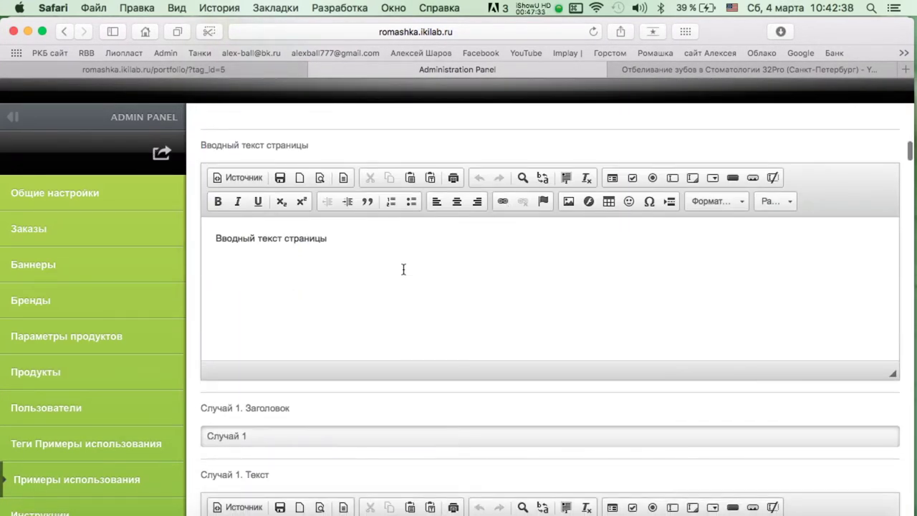
scroll(404, 270, "up", 3)
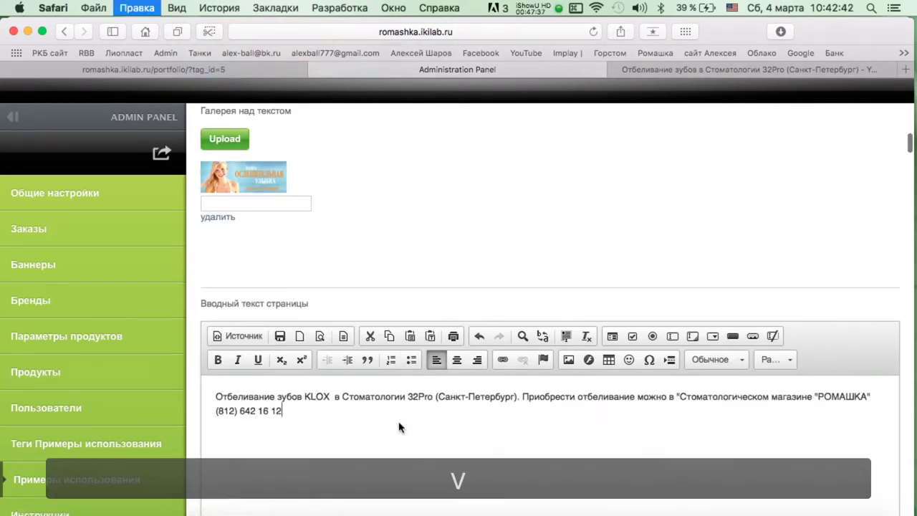
Paste the KLOX description into the intro text twice, ending each with a period.
scroll(403, 370, "down", 2)
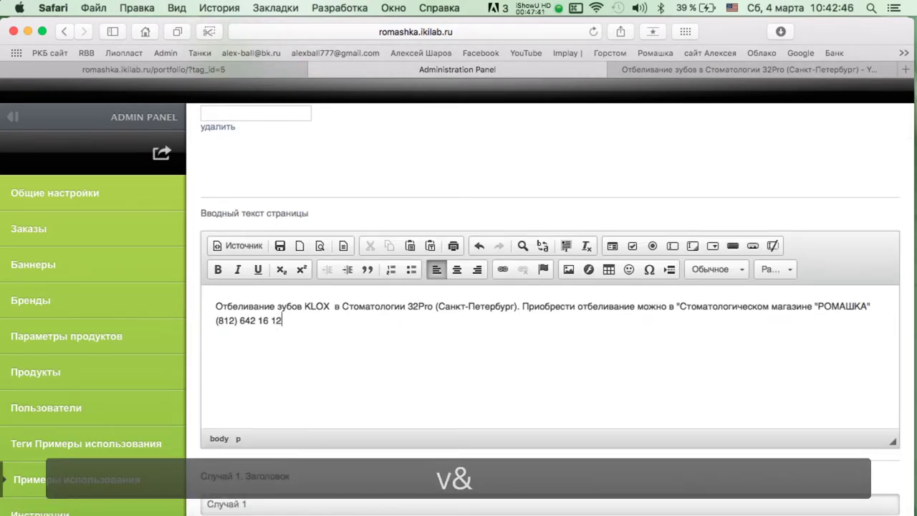
type(".")
scroll(550, 322, "down", 1)
type(".")
scroll(363, 420, "down", 5)
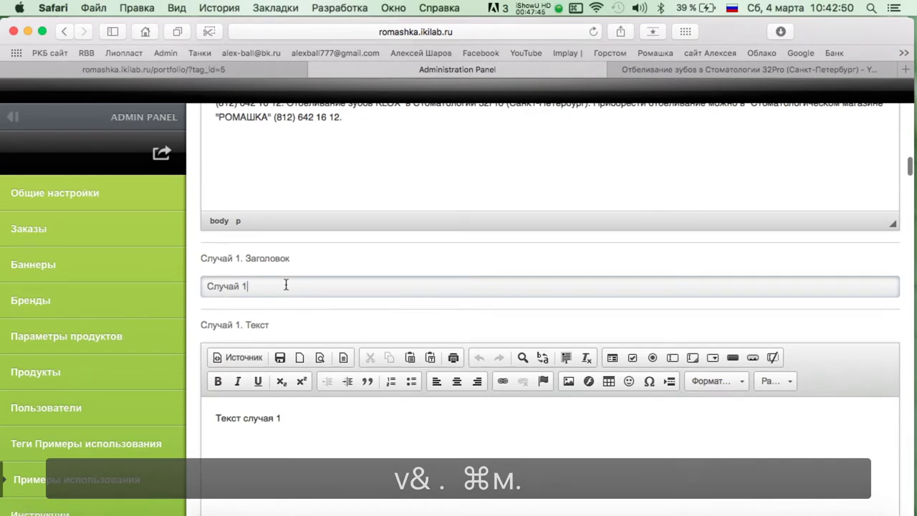
Copy the full Случай 1 title.
triple_click(286, 285)
key("super+c")
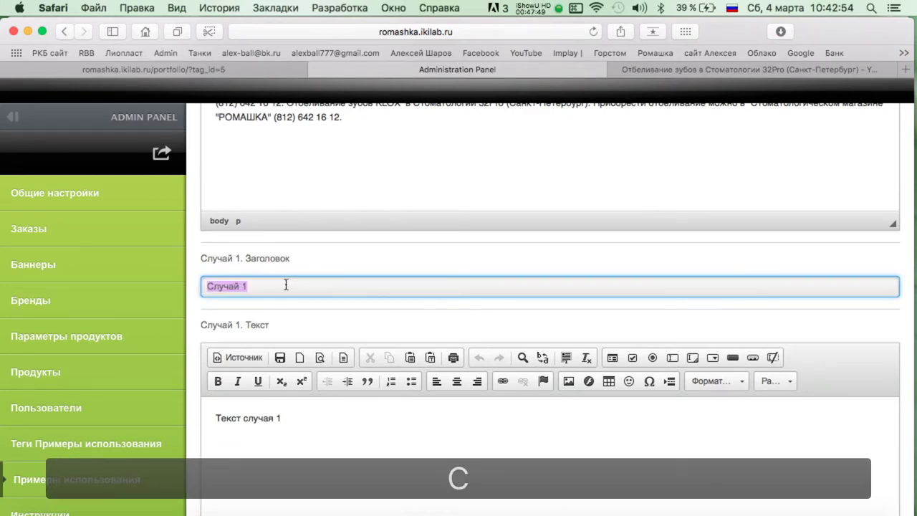
scroll(339, 272, "down", 5)
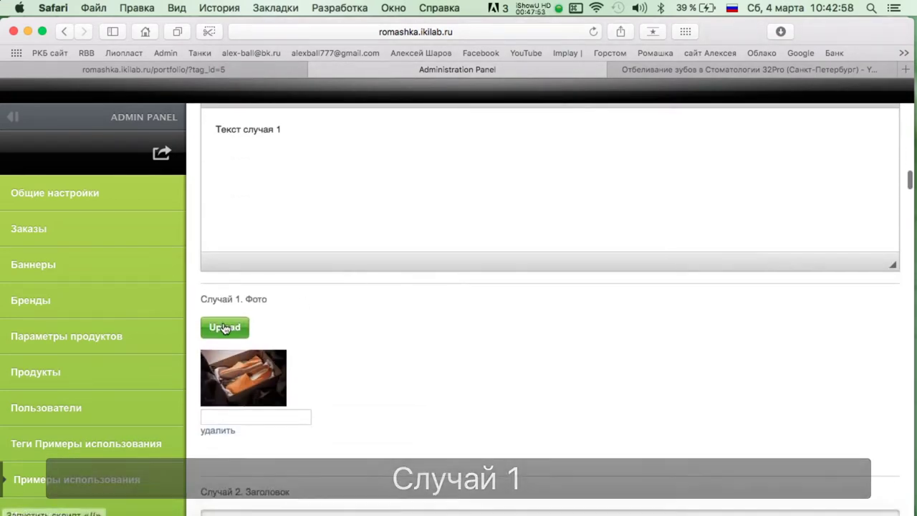
scroll(288, 339, "up", 5)
scroll(287, 339, "down", 10)
Select a row of downloaded images for the Случай 1 photo, then close the picker without uploading.
left_click(237, 304)
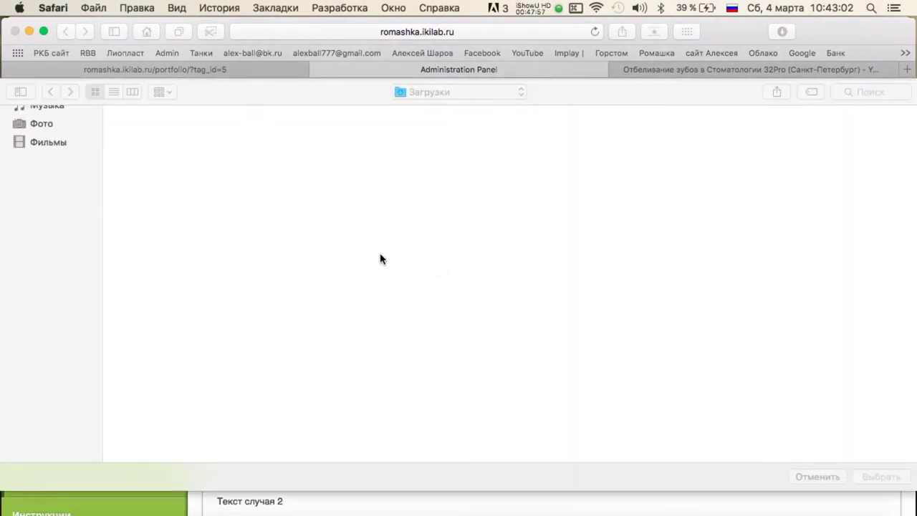
left_click_drag(910, 276, 152, 243)
key("Return")
scroll(348, 293, "down", 10)
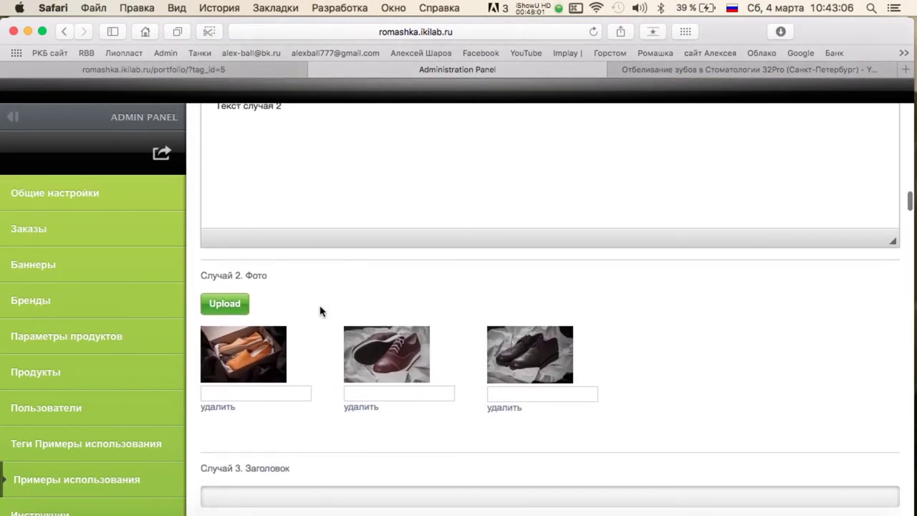
scroll(225, 429, "up", 4)
Delete all three Случай 2 photos, including the shoe photo, confirming each deletion.
left_click(217, 303)
key("Return")
left_click(219, 304)
key("Return")
left_click(224, 303)
key("Return")
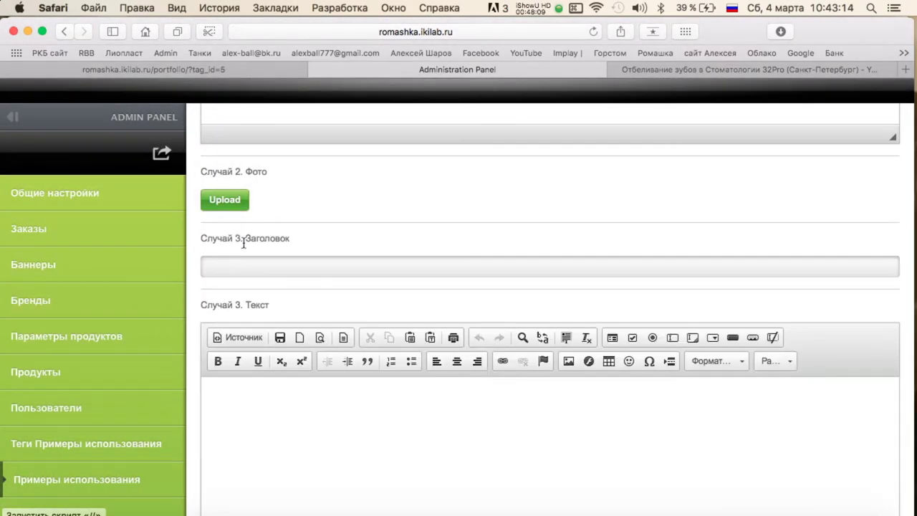
Select klox-min through peroidontit-lechenie.png in the Случай 2 picker, then switch to the YouTube video.
left_click(225, 200)
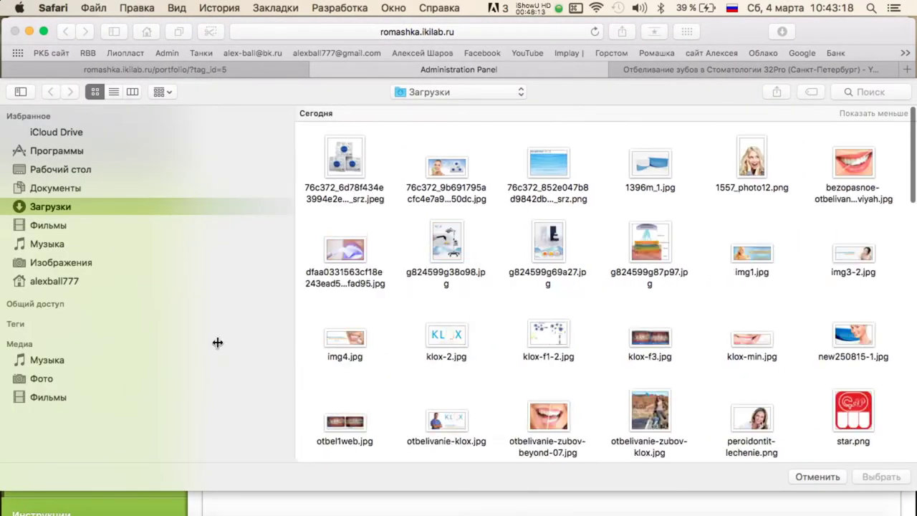
left_click_drag(59, 358, 788, 368)
key("Return")
scroll(702, 294, "up", 15)
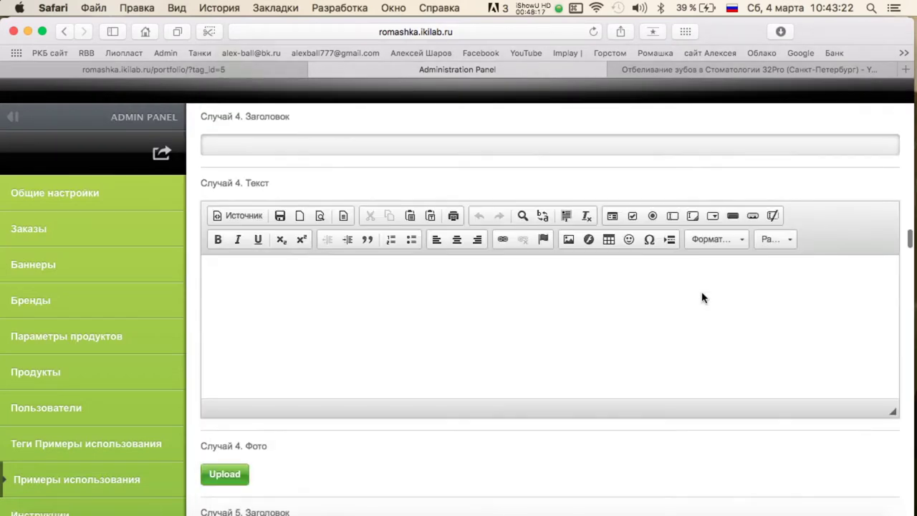
scroll(702, 294, "down", 15)
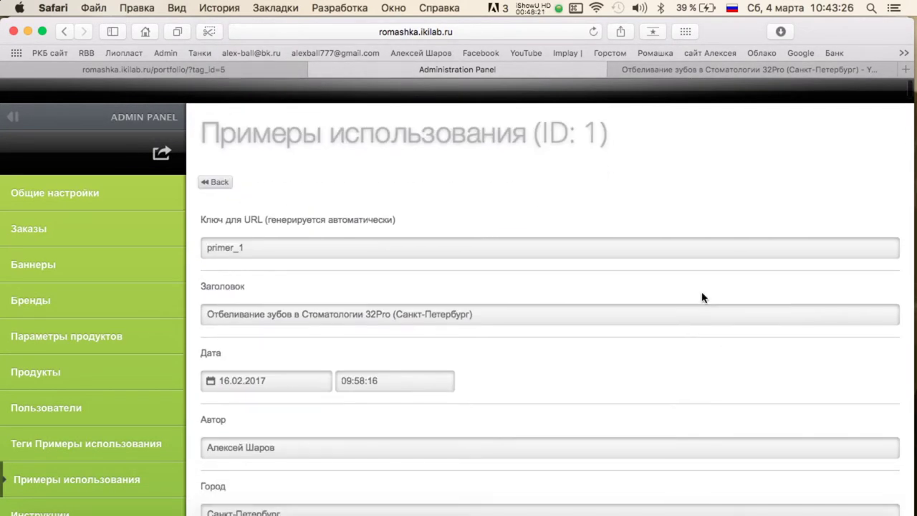
scroll(334, 312, "down", 5)
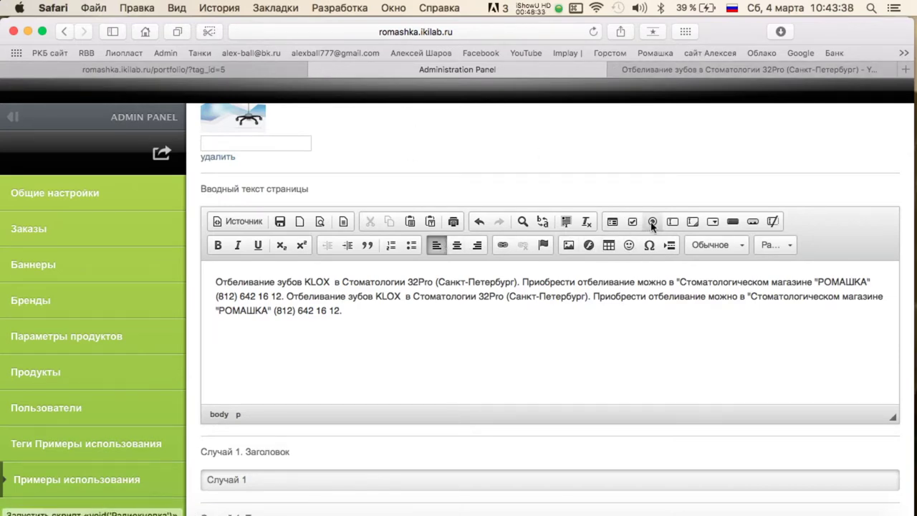
left_click(651, 73)
Browse the YouTube video's extra actions, sharing and access settings.
scroll(240, 385, "down", 5)
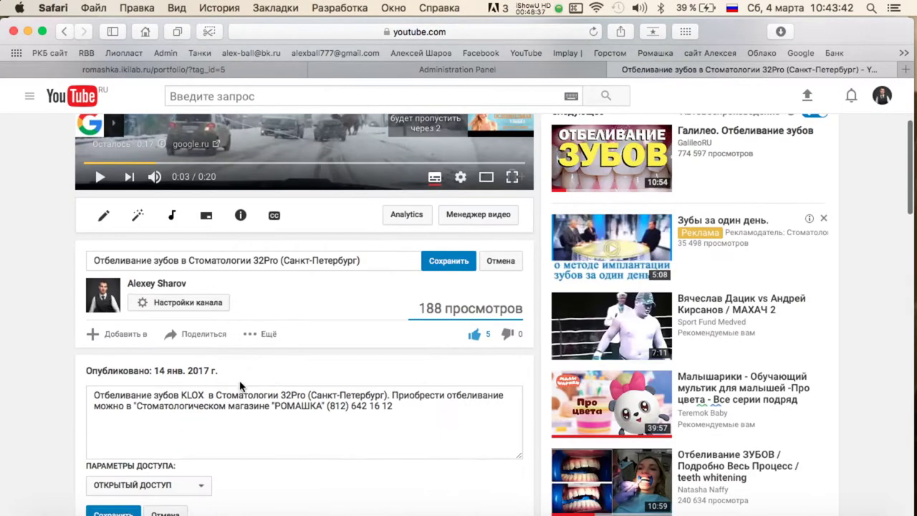
left_click(252, 335)
scroll(297, 297, "down", 2)
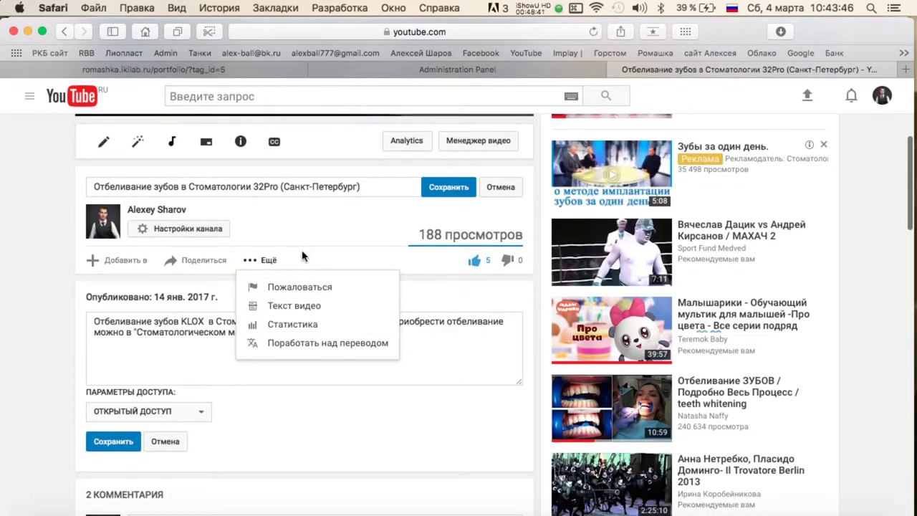
left_click(208, 261)
scroll(201, 291, "down", 1)
scroll(245, 258, "down", 4)
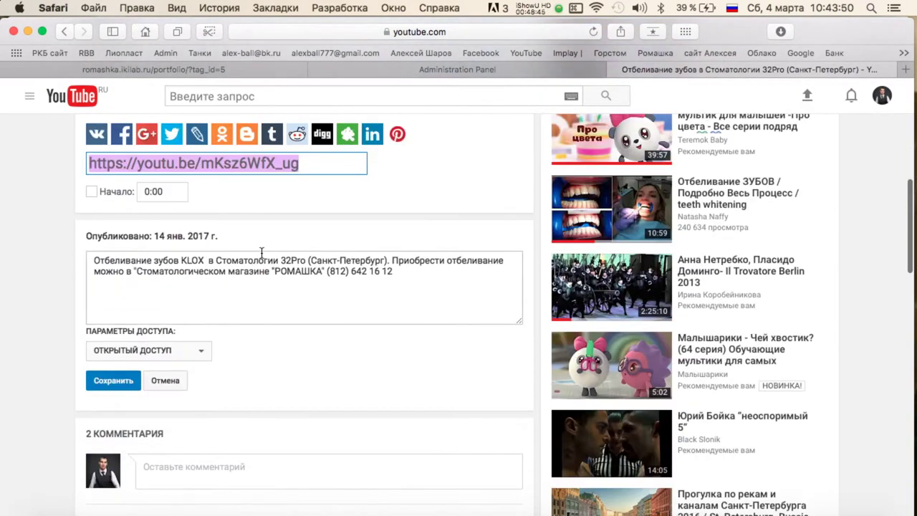
scroll(230, 236, "up", 3)
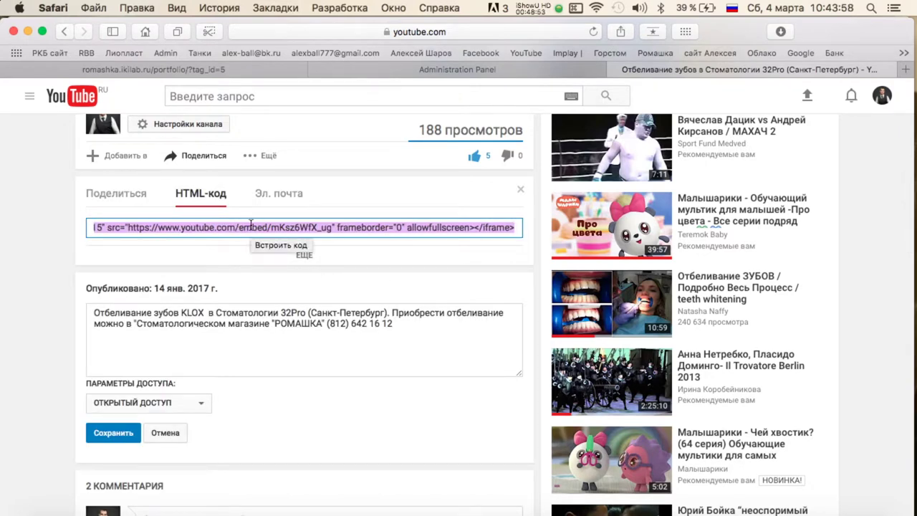
scroll(363, 267, "down", 4)
scroll(362, 267, "up", 4)
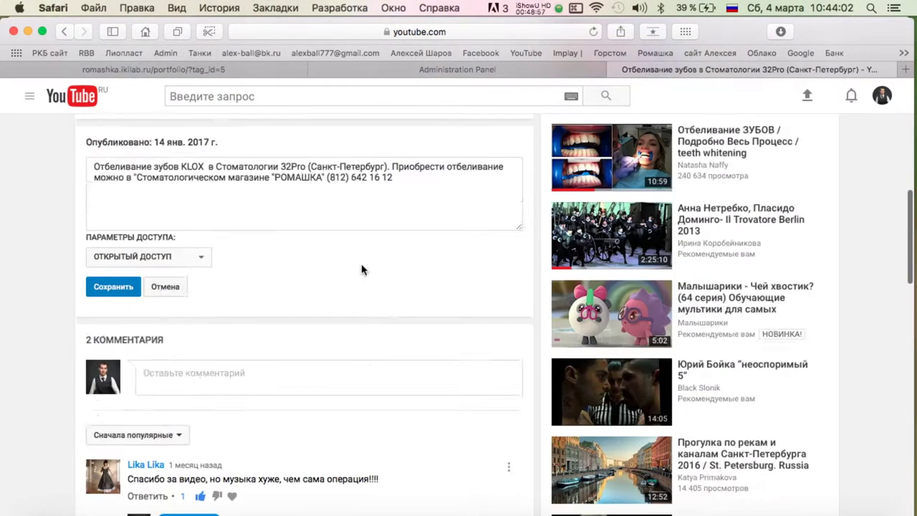
scroll(153, 403, "down", 1)
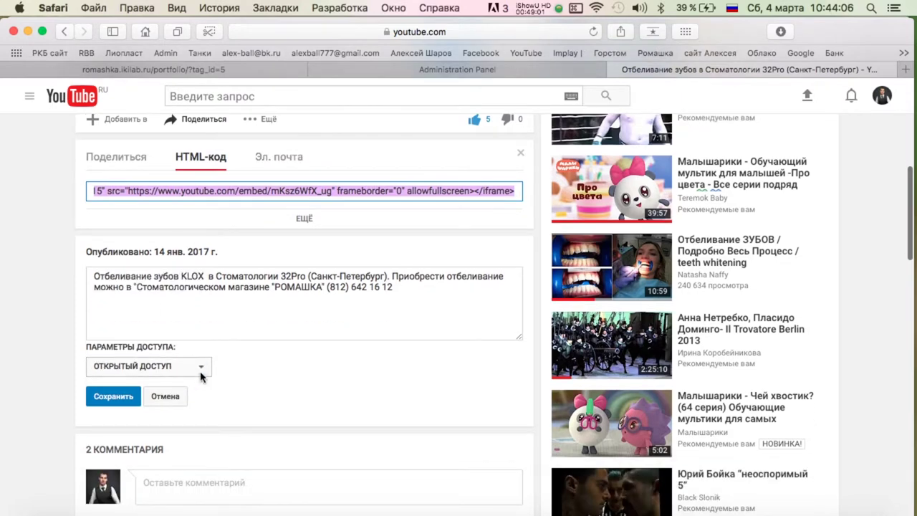
left_click(201, 373)
scroll(143, 164, "up", 1)
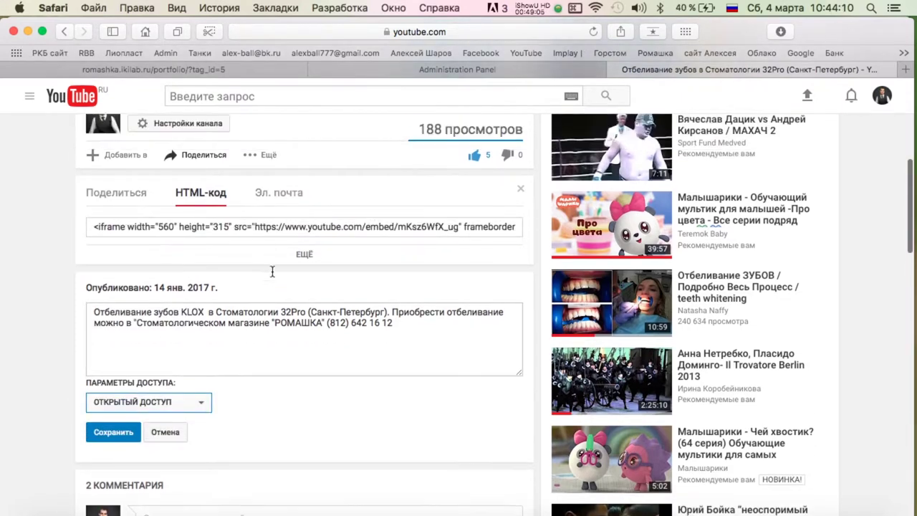
scroll(460, 330, "up", 5)
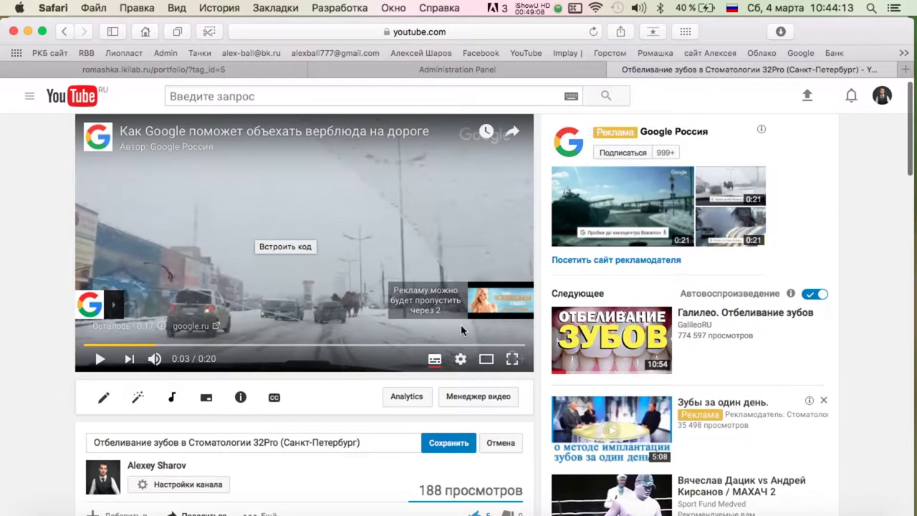
Exit fullscreen and show the video's HTML embed code with extra options expanded.
left_click(513, 360)
key("Escape")
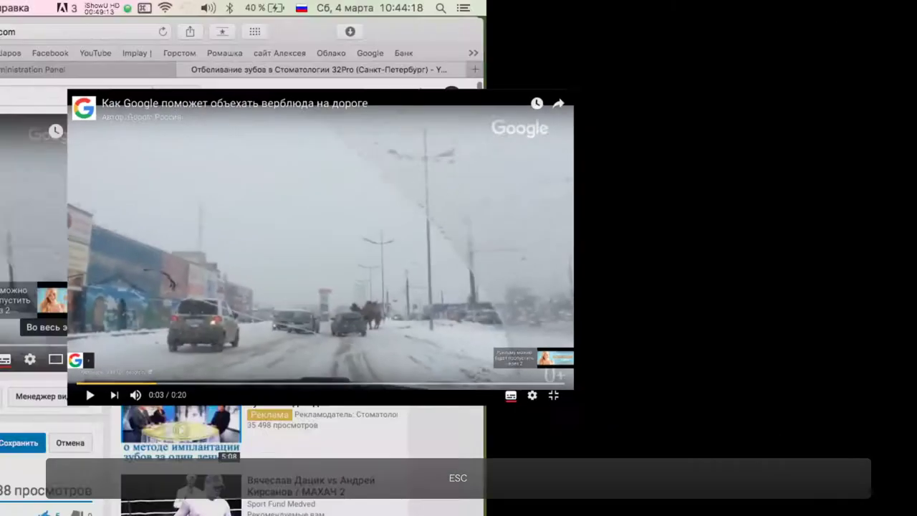
left_click(485, 358)
scroll(472, 344, "down", 2)
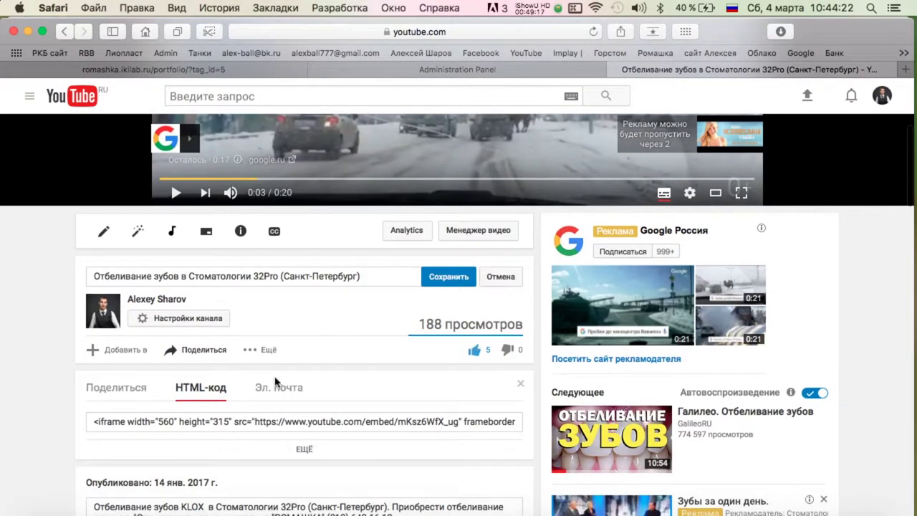
scroll(244, 346, "down", 2)
left_click(213, 332)
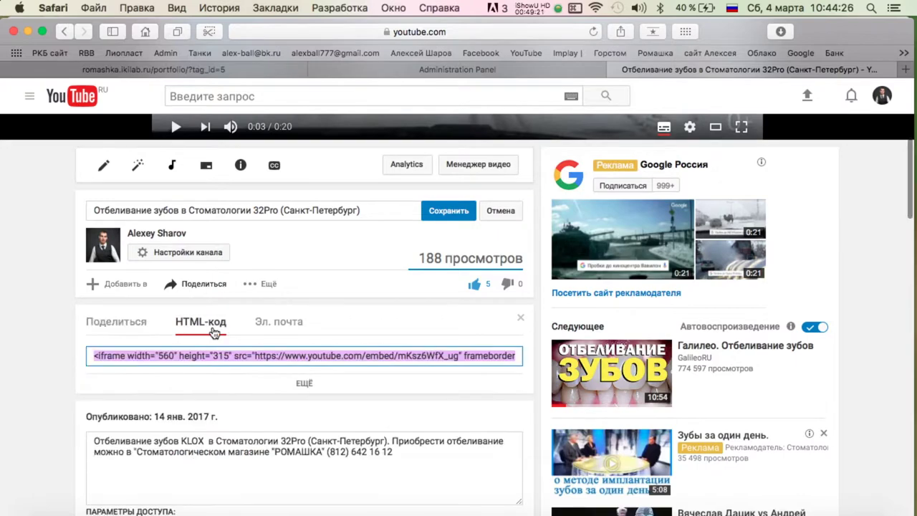
left_click(304, 383)
Set the embed size to 560 × 315 and turn off related videos.
scroll(300, 373, "down", 9)
left_click(240, 312)
left_click(234, 327)
left_click(233, 313)
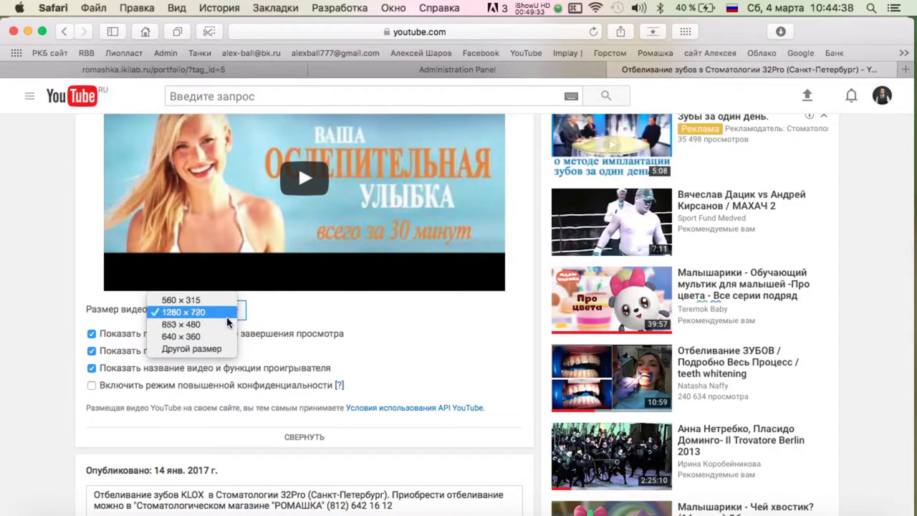
left_click(228, 327)
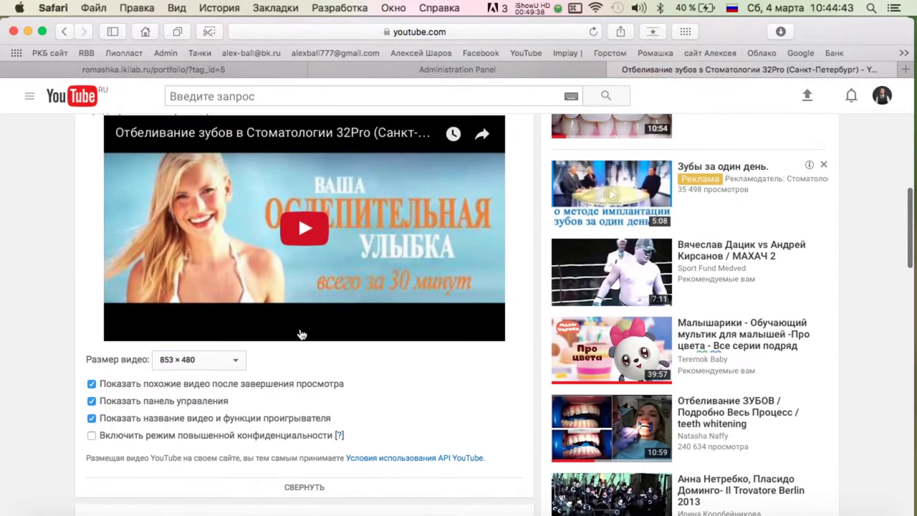
left_click(201, 360)
left_click(197, 348)
left_click(201, 358)
left_click(201, 351)
left_click(236, 361)
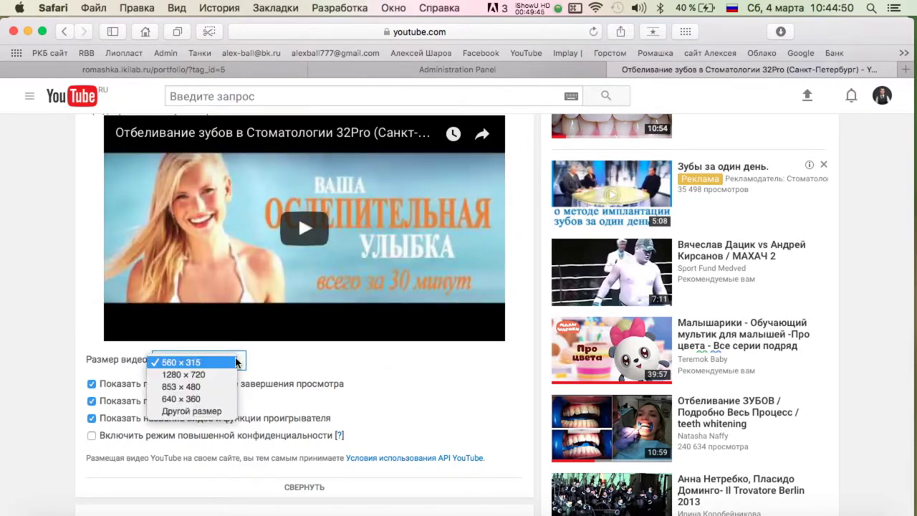
left_click(183, 362)
scroll(180, 379, "down", 1)
left_click(91, 351)
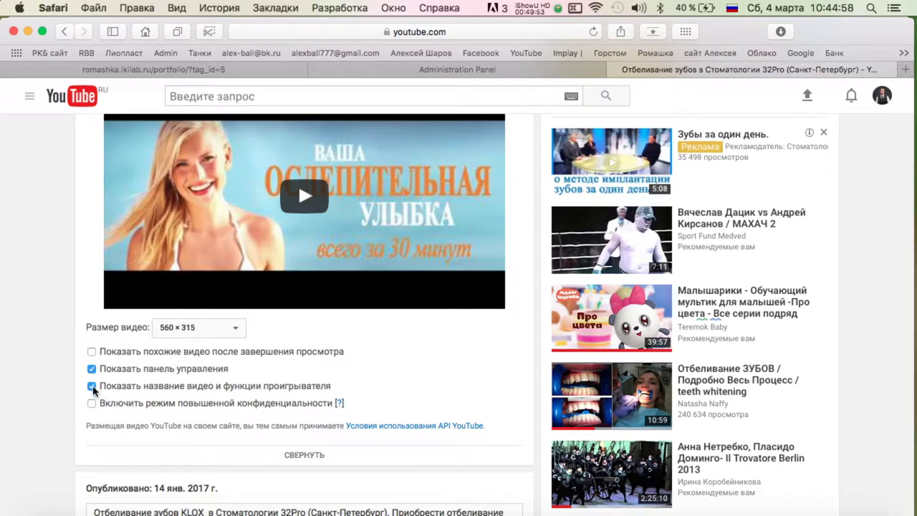
Select and copy the iframe embed code.
scroll(92, 390, "down", 2)
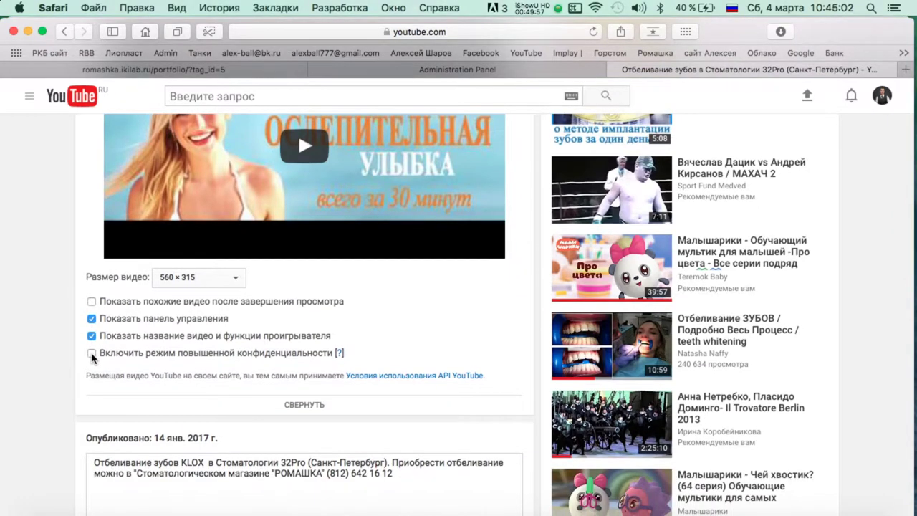
scroll(264, 313, "down", 3)
scroll(197, 255, "up", 5)
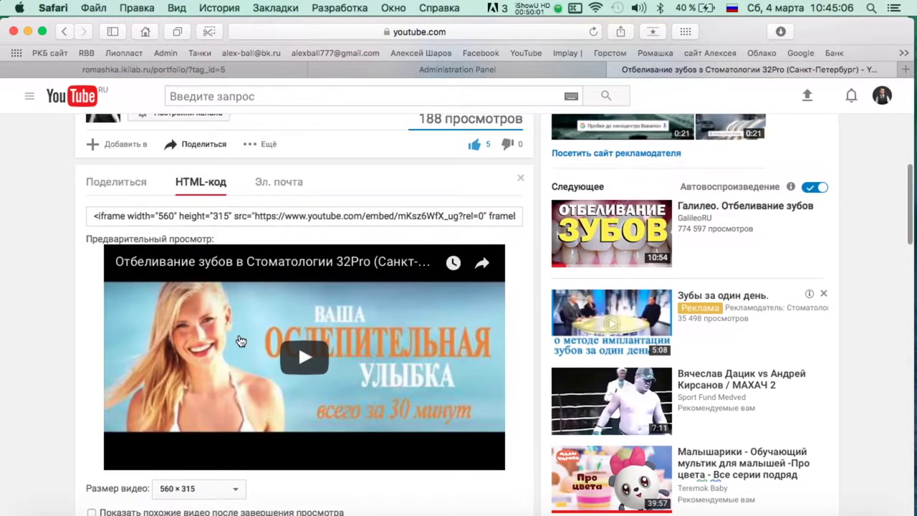
left_click(283, 217)
key("super+c")
Paste the YouTube iframe into the intro text in HTML source, then return to visual view.
left_click(457, 69)
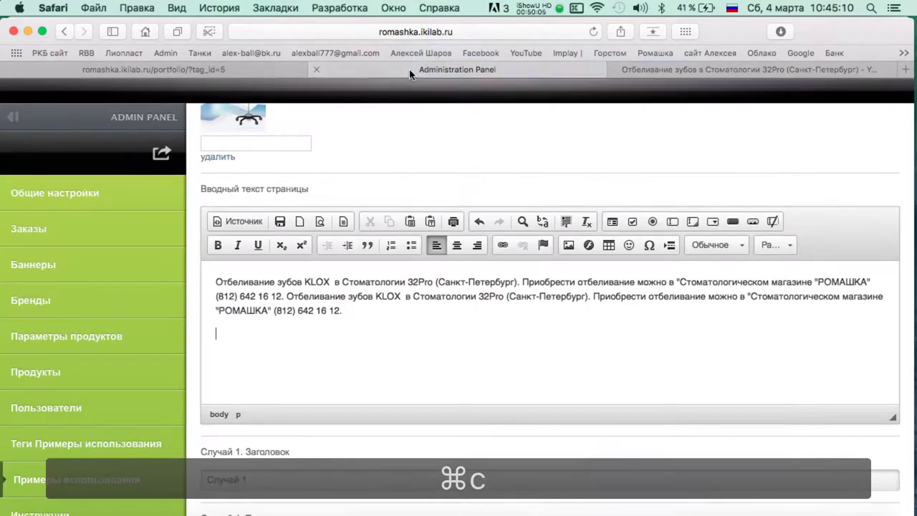
left_click(237, 222)
key("super+v")
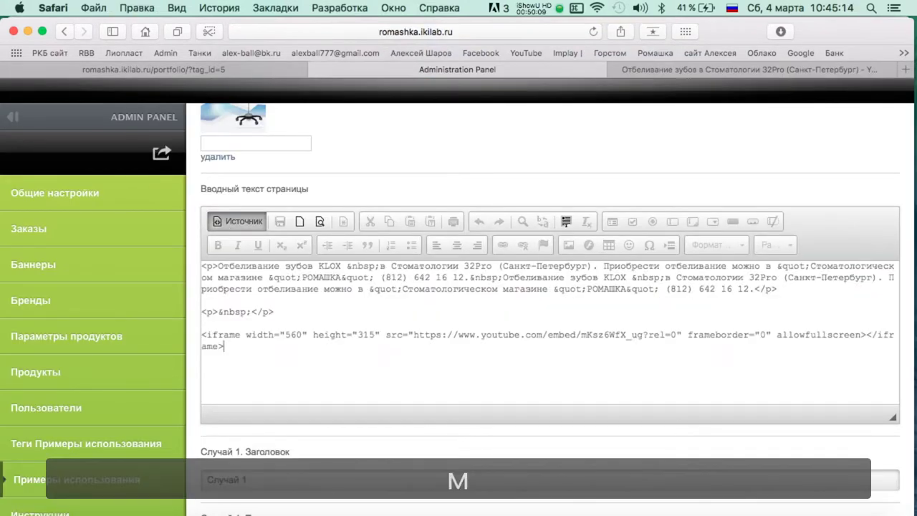
left_click(238, 218)
scroll(399, 270, "down", 5)
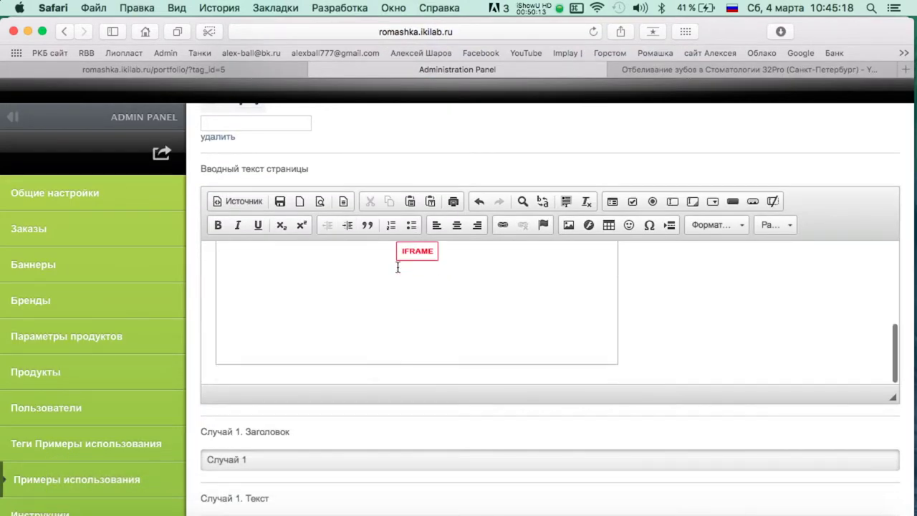
scroll(336, 422, "down", 20)
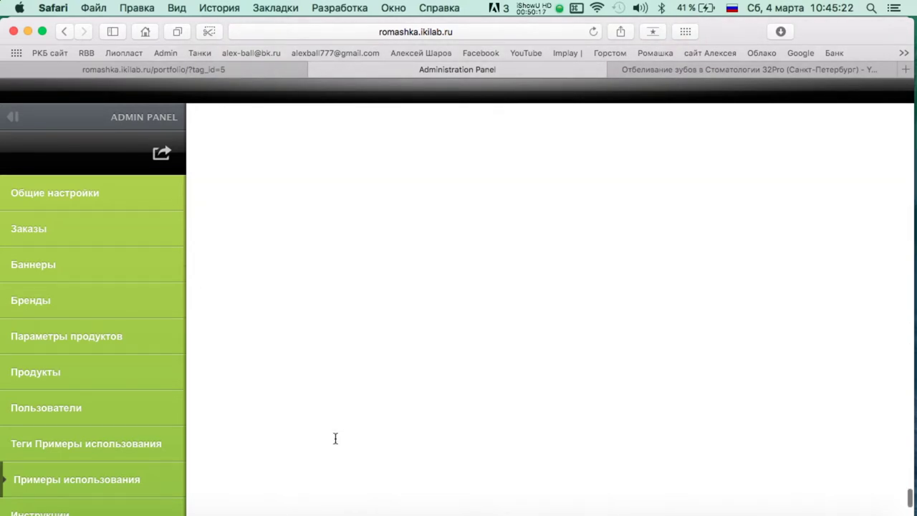
Reload the public Примеры page to show the new whitening example.
left_click(193, 69)
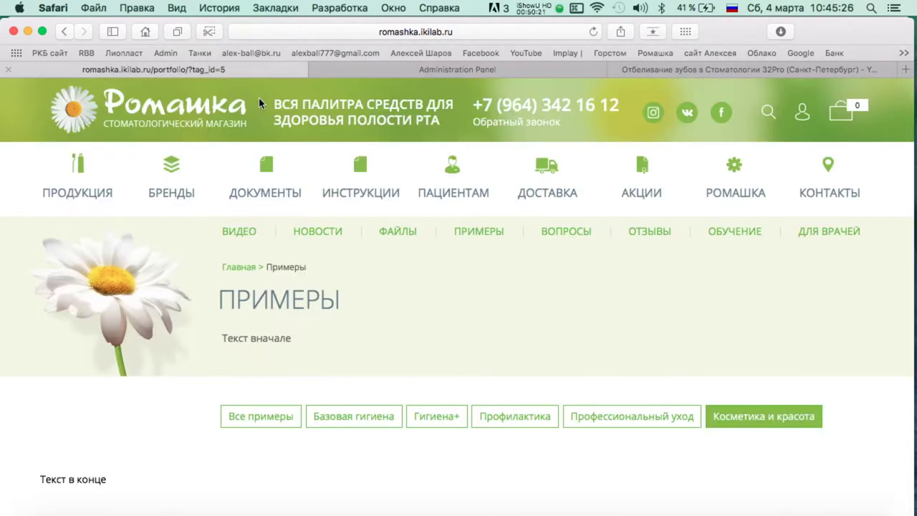
key("super+r")
scroll(633, 292, "down", 5)
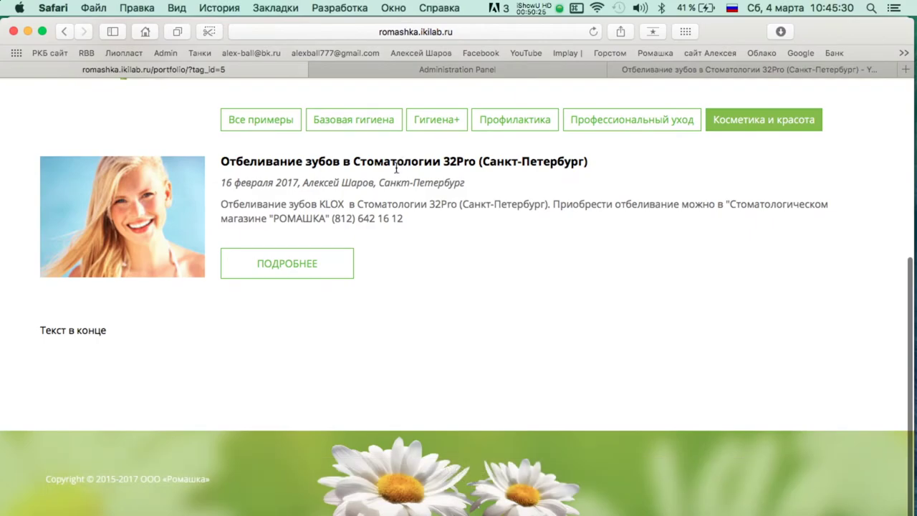
Finish note item 21 as «В ленточных разделах» and return to the public site.
key("F3")
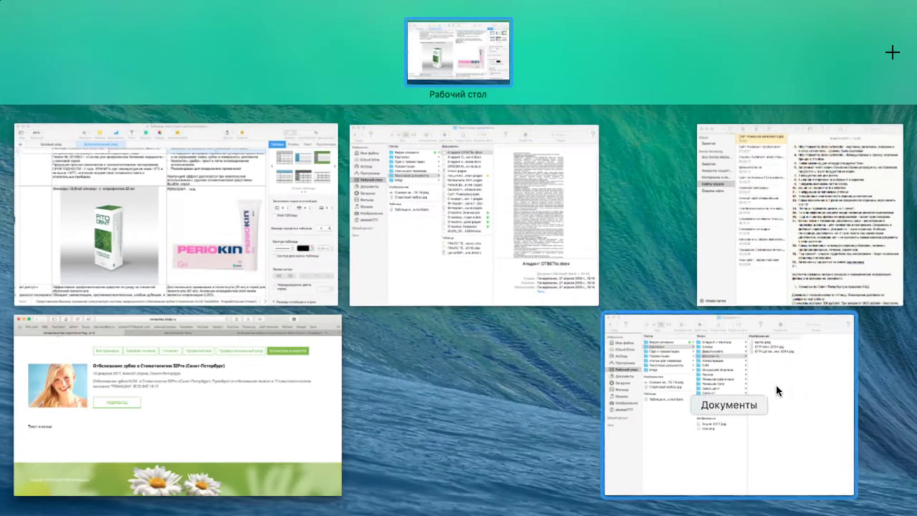
left_click(795, 215)
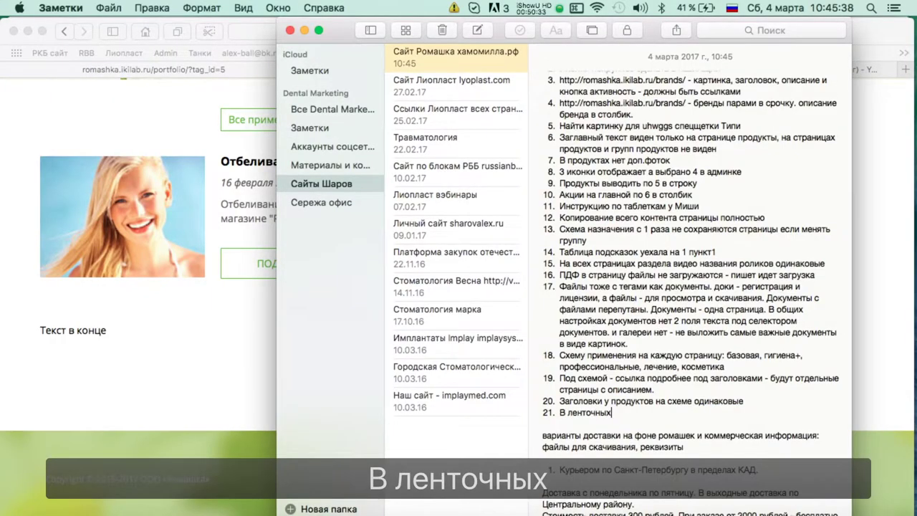
type("азделах")
left_click(134, 127)
scroll(426, 101, "up", 5)
scroll(222, 132, "down", 2)
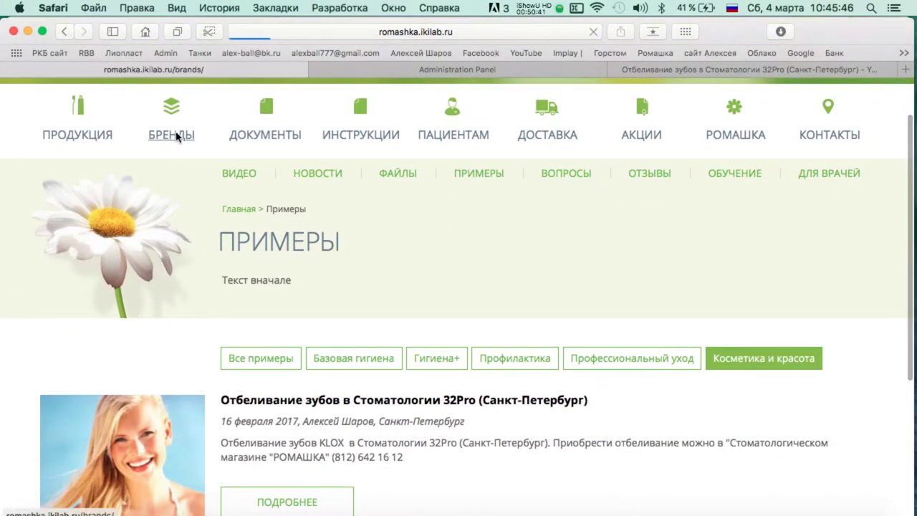
Review the site's Бренды, Инструкции, Пациентам and Доставка pages.
scroll(79, 343, "down", 3)
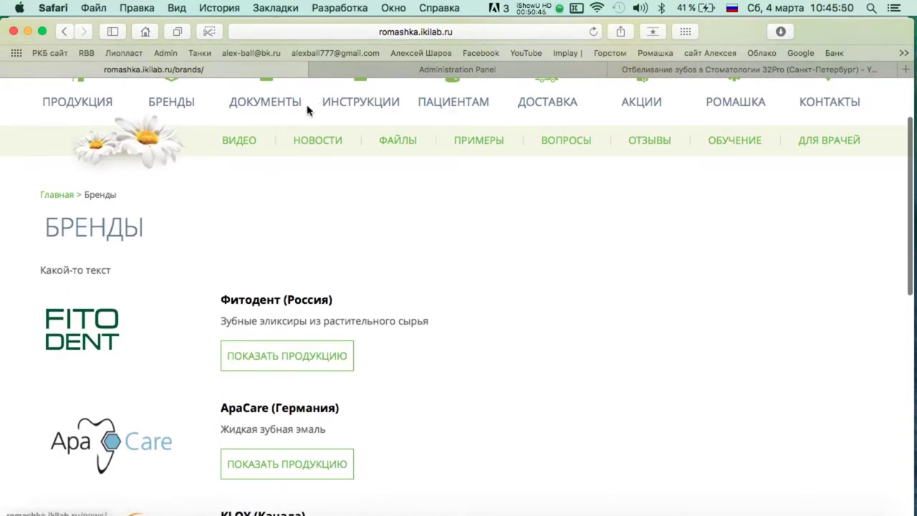
scroll(345, 171, "up", 3)
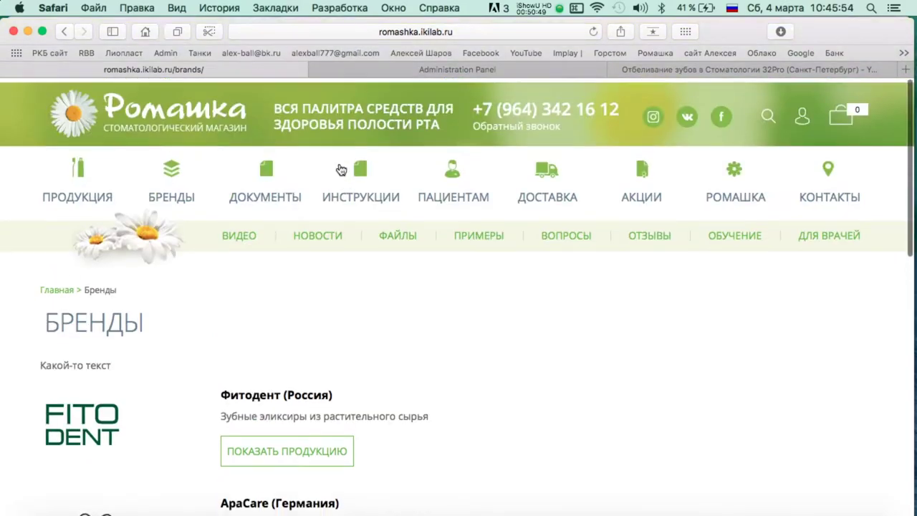
key("ctrl+Up")
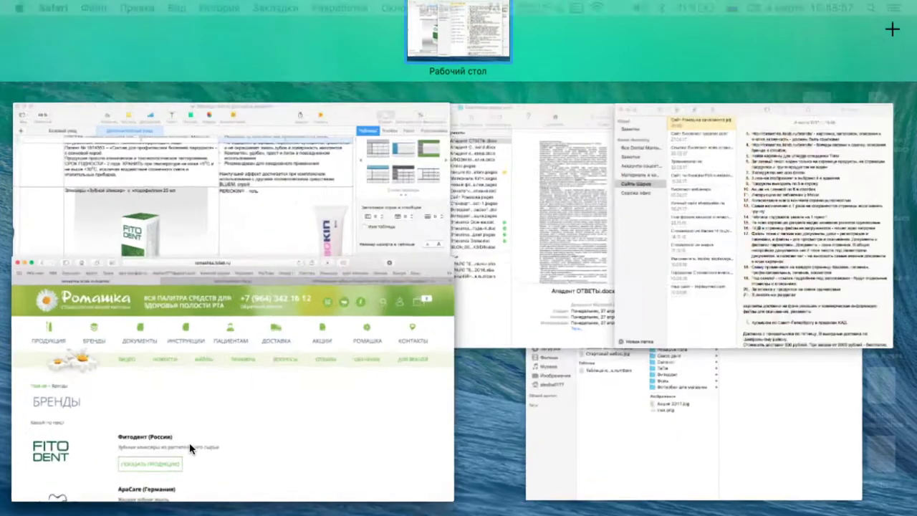
left_click(190, 447)
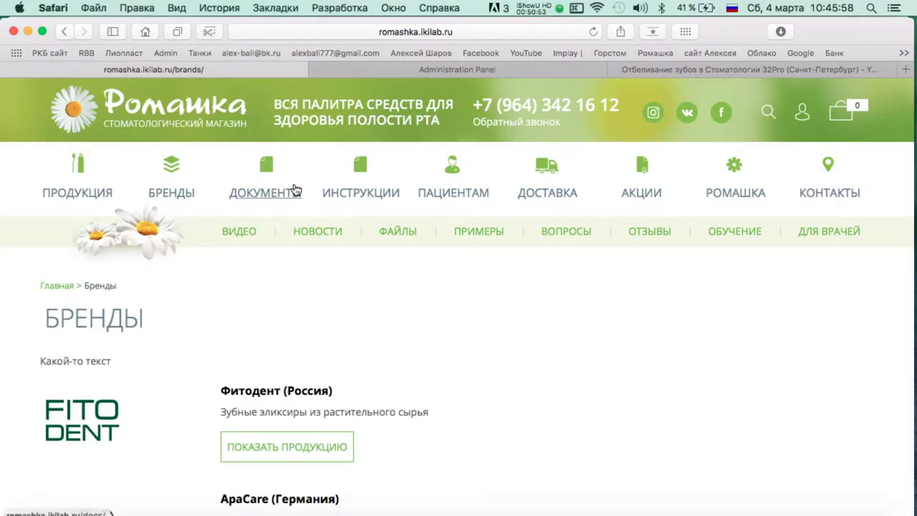
left_click(361, 188)
scroll(190, 419, "down", 2)
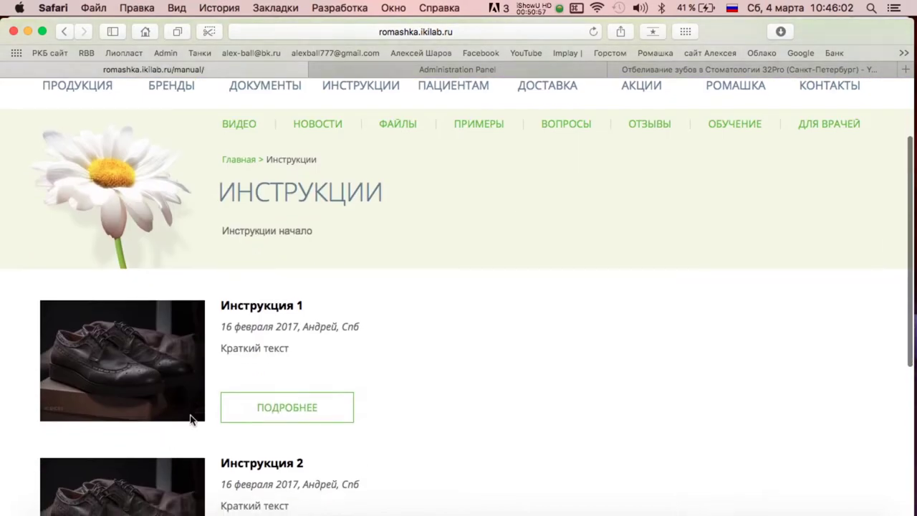
scroll(432, 176, "up", 1)
left_click(454, 116)
left_click(530, 189)
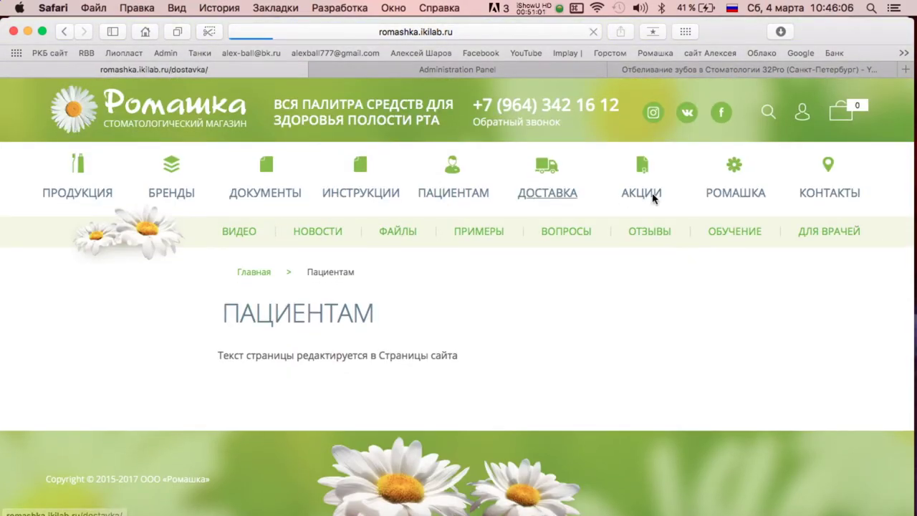
Review the Ромашка and Новости pages, ending on the Файлы page.
left_click(730, 192)
scroll(519, 224, "down", 10)
scroll(519, 224, "up", 10)
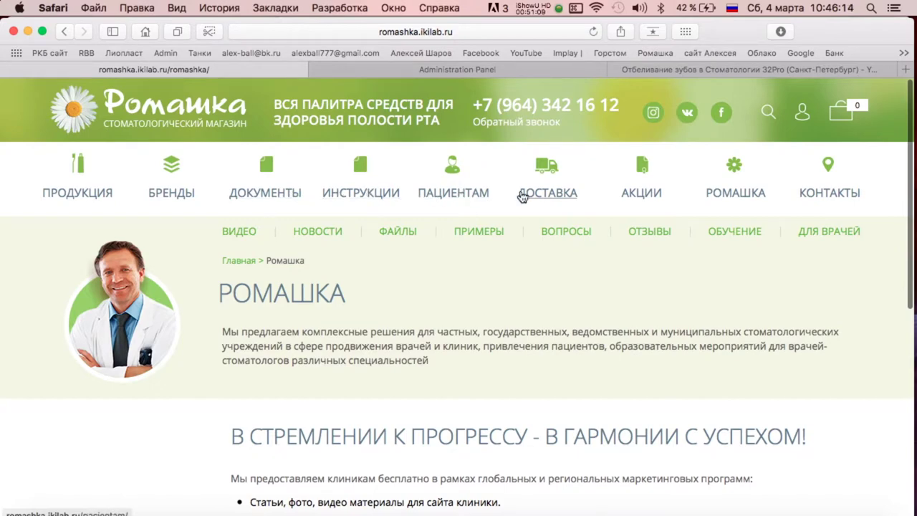
left_click(326, 232)
scroll(391, 225, "down", 3)
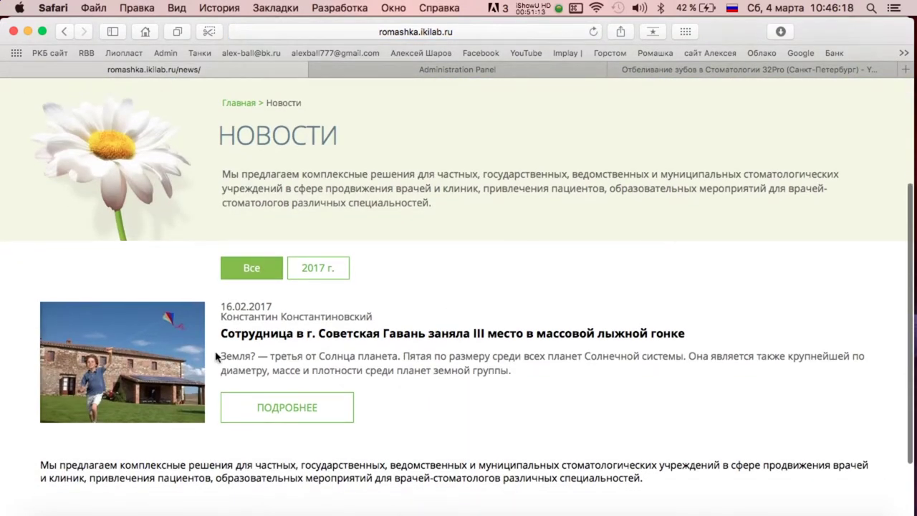
scroll(391, 225, "up", 3)
left_click(393, 229)
scroll(514, 268, "down", 2)
scroll(513, 268, "up", 2)
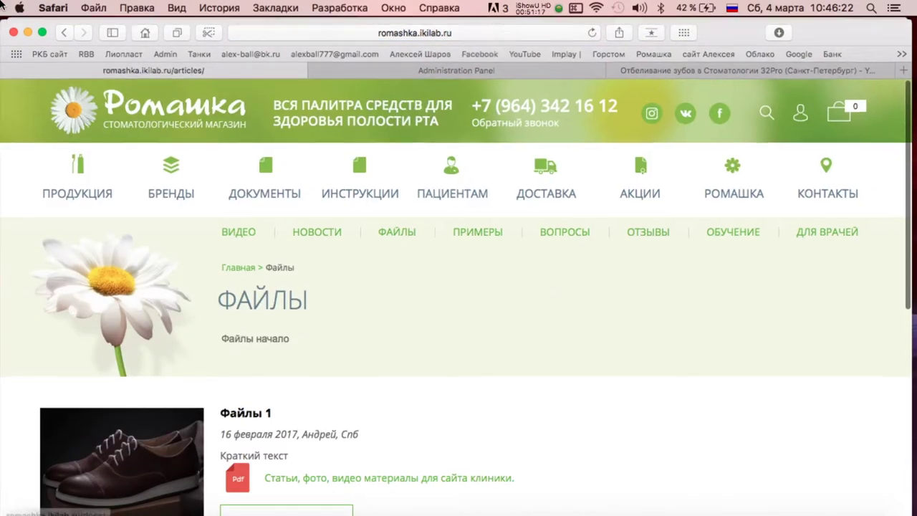
key("ctrl+Up")
Add 'бренды инструкции новости файлы' to note item 21.
left_click(802, 215)
type("бренды инструкции новости faqks")
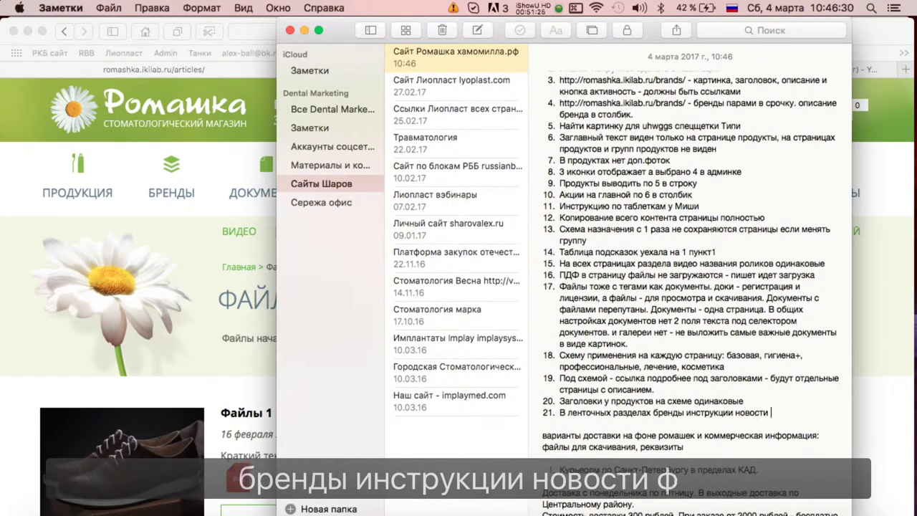
key("BackSpace")
key("BackSpace")
key("BackSpace")
key("BackSpace")
key("BackSpace")
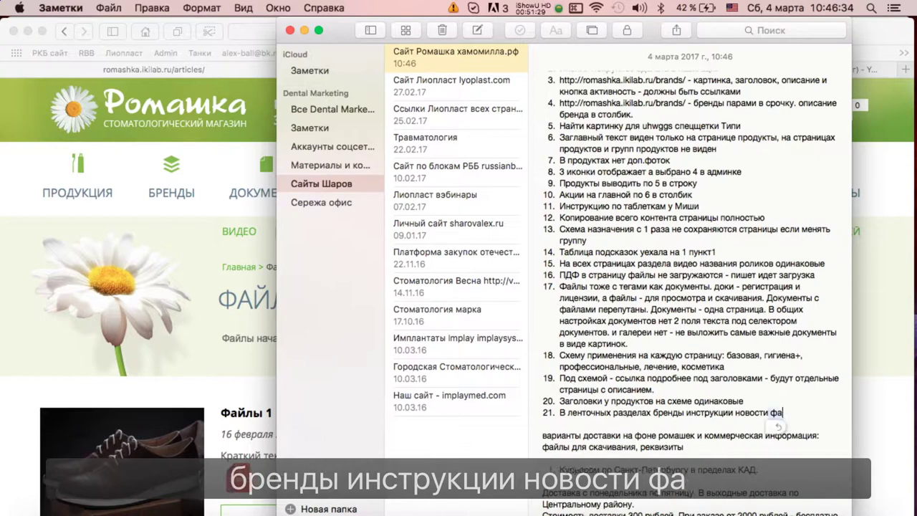
type("файлы")
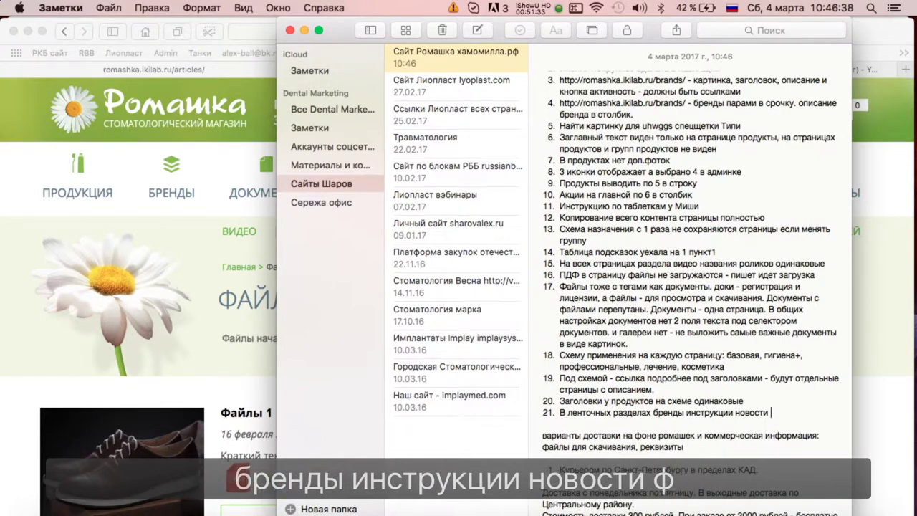
Check the site's Примеры, Вопросы and Для врачей pages, finding a 404 on Для врачей.
key("super+Tab")
left_click(482, 230)
left_click(577, 232)
scroll(609, 244, "down", 1)
scroll(510, 240, "up", 1)
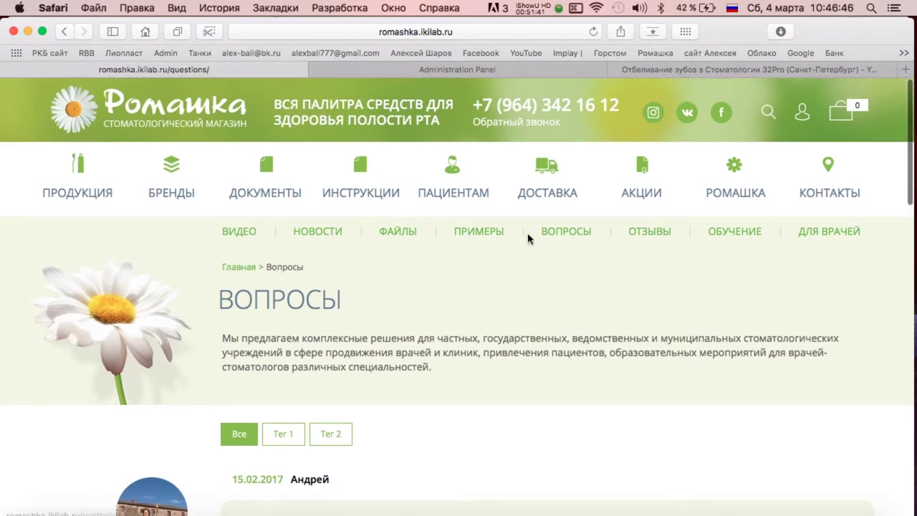
scroll(651, 238, "down", 5)
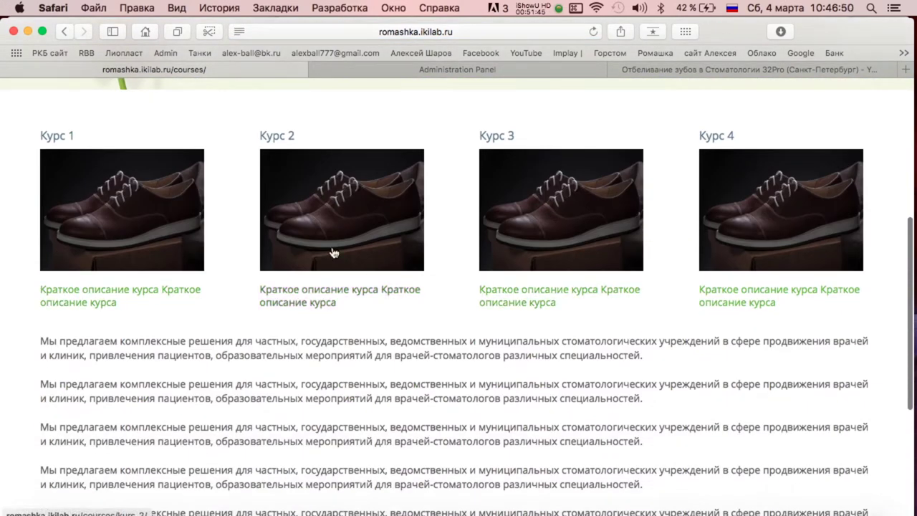
scroll(570, 255, "up", 5)
left_click(833, 127)
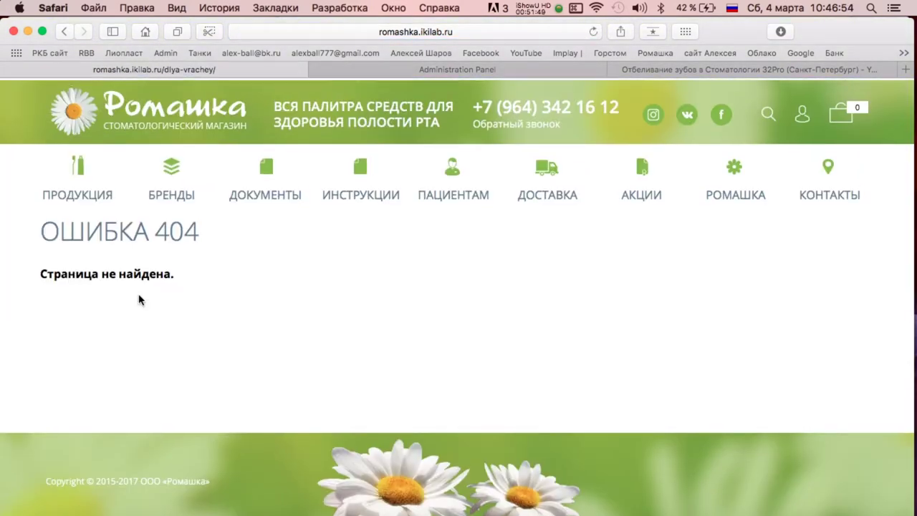
key("ctrl+Up")
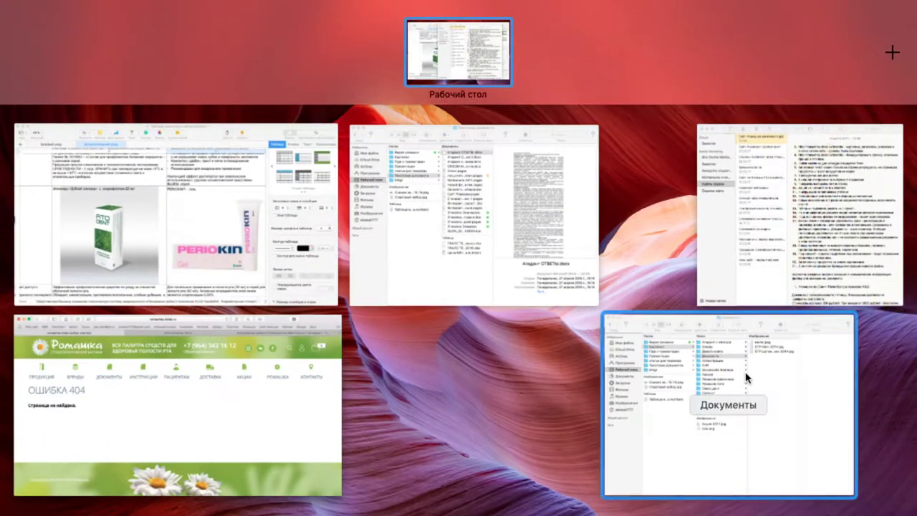
Extend item 21 with 'заголовок и описание - все ссылка на страницу' and add item 22 'для врачей - ленточный раздел'.
key("ctrl+Up")
key("ctrl+Up")
key("ctrl+Up")
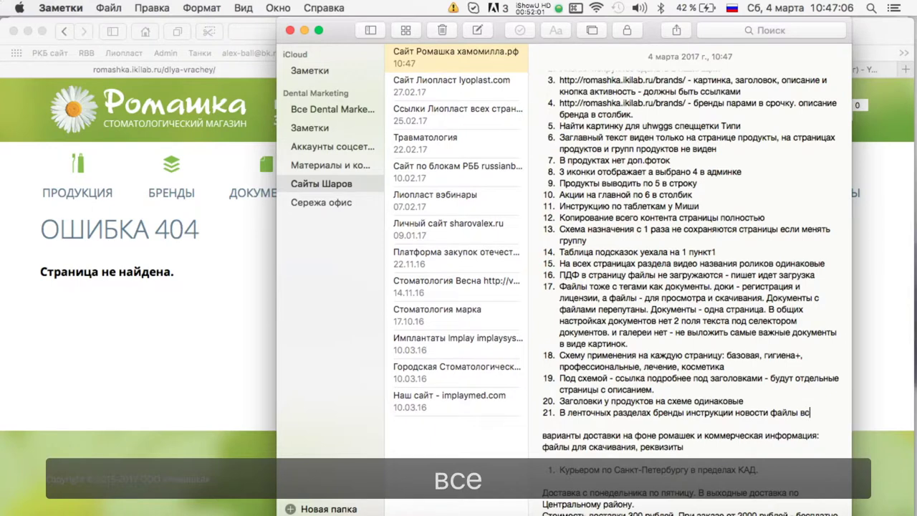
type("заголов")
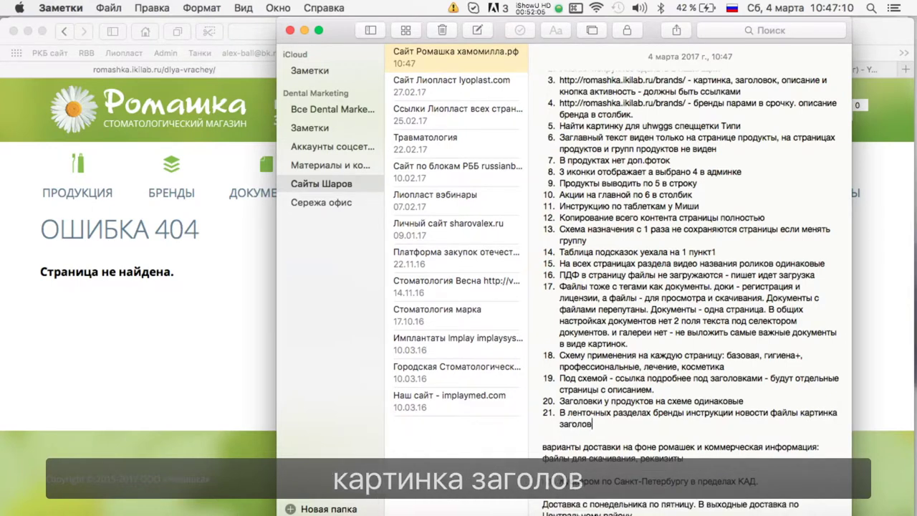
type("ок и описание - все ")
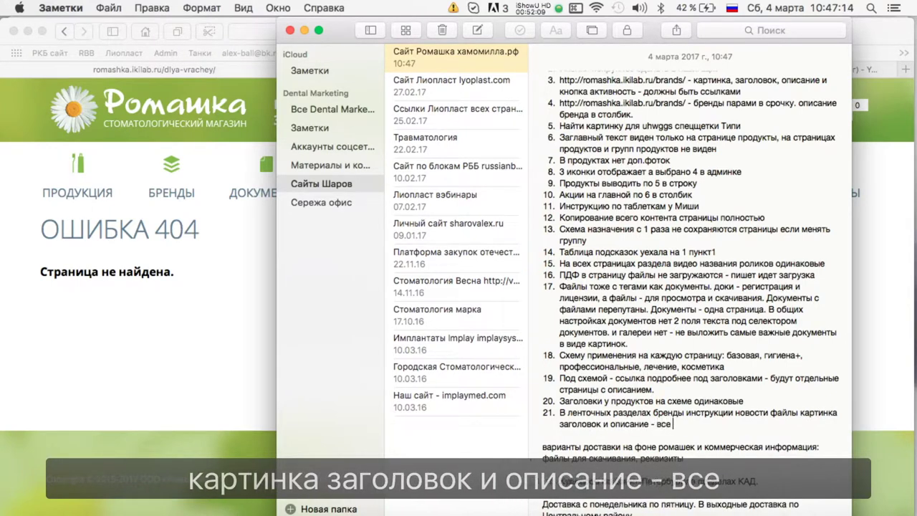
type("ссылка на страницу")
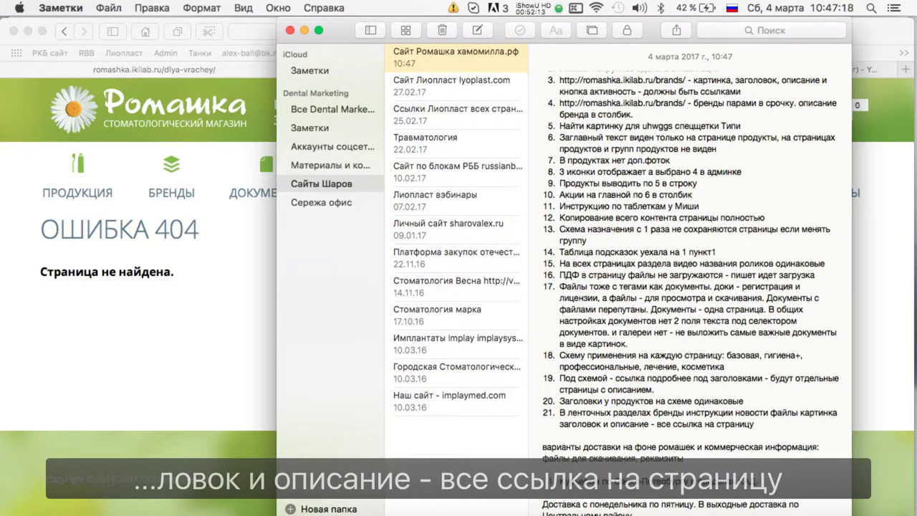
key("Return")
type("для врачей - ленточный раздел")
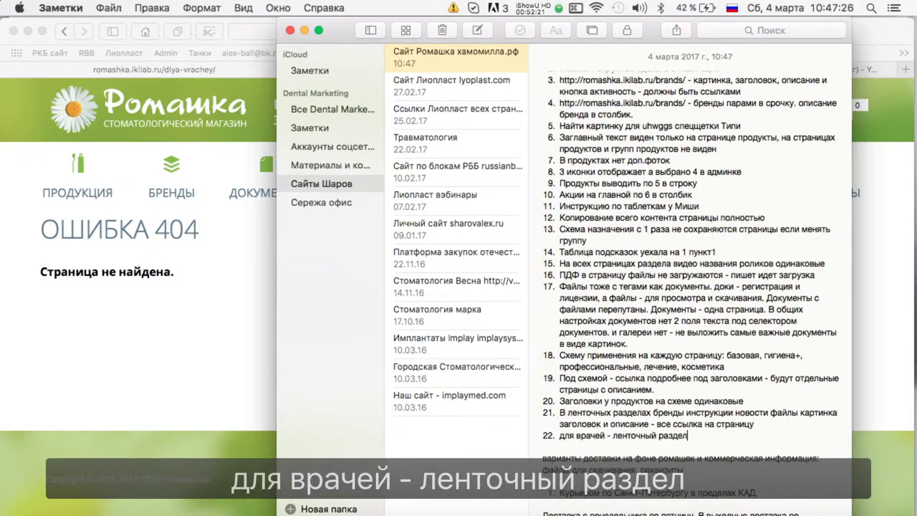
Open the site's ПАЦИЕНТАМ section in Safari.
left_click(225, 295)
left_click(439, 194)
key("ctrl+Up")
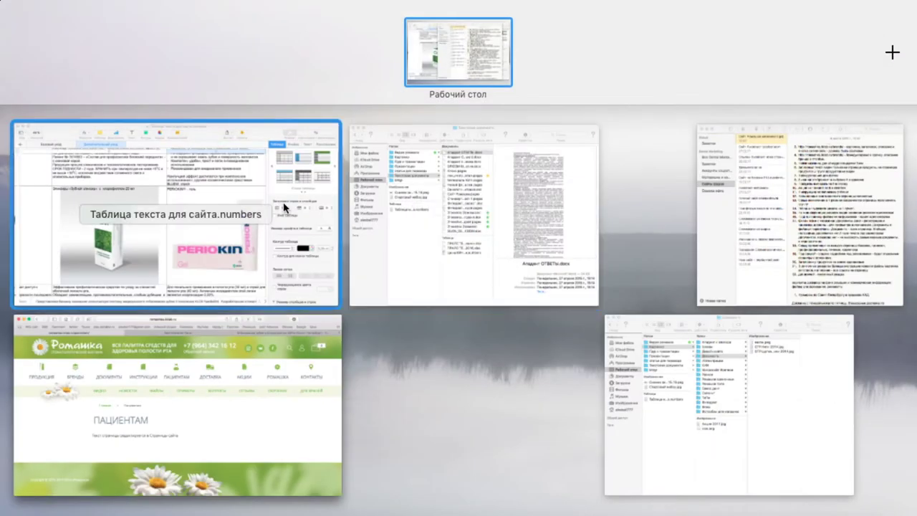
Open the whitening example's article from Примеры and expand Случай 1 and Случай 2.
key("ctrl+Up")
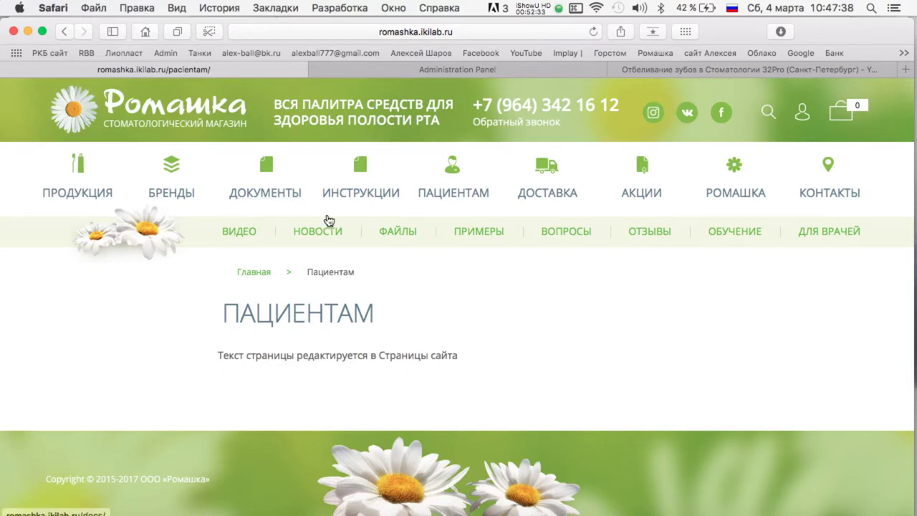
left_click(486, 232)
scroll(429, 315, "down", 5)
left_click(281, 285)
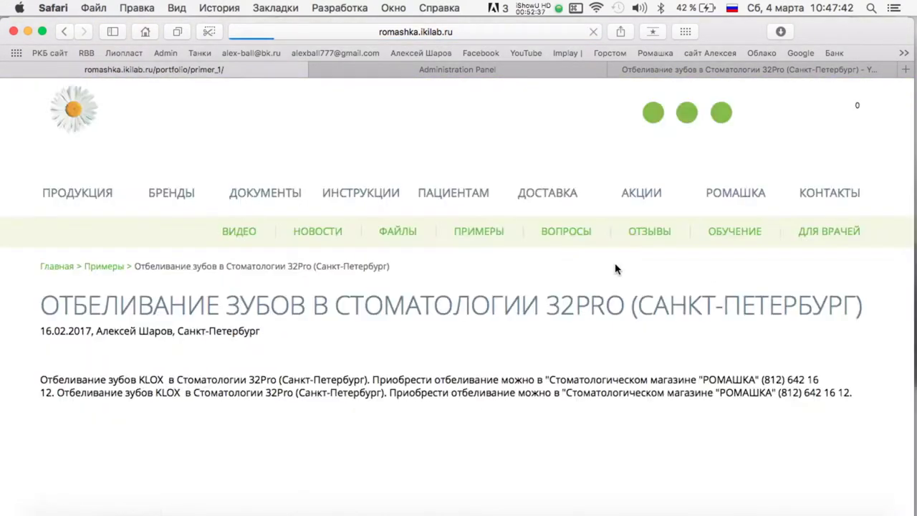
scroll(614, 268, "down", 5)
scroll(501, 252, "up", 4)
left_click(882, 225)
scroll(882, 225, "down", 10)
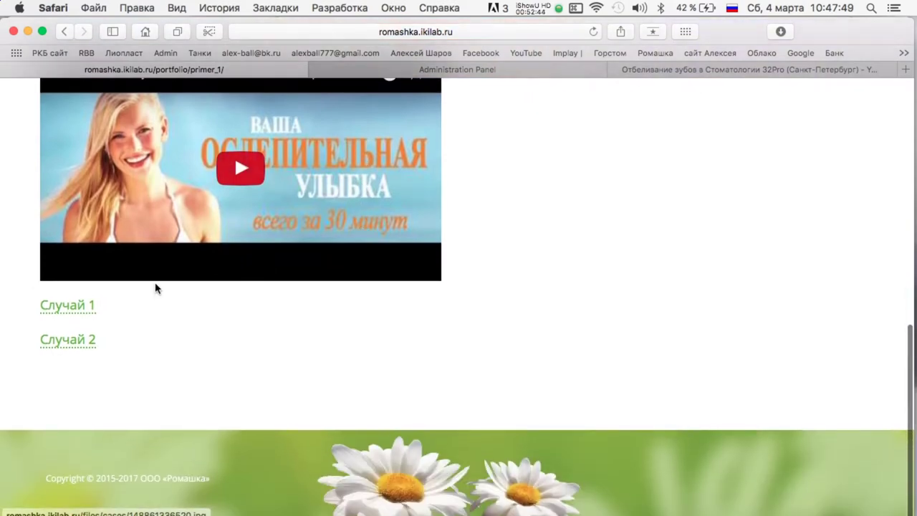
left_click(293, 299)
scroll(293, 299, "down", 3)
left_click(45, 341)
scroll(371, 342, "down", 2)
scroll(412, 275, "up", 15)
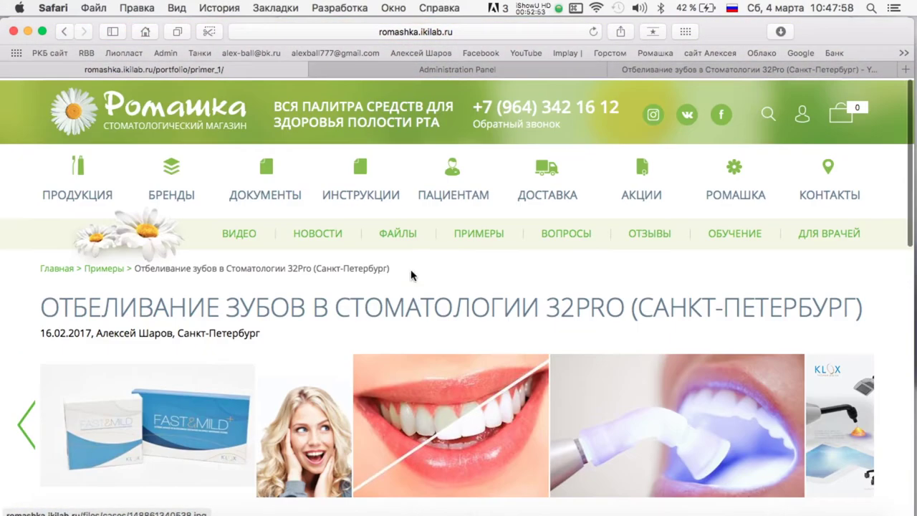
Go back to the Примеры list and return to the admin panel's edit page.
left_click(101, 270)
scroll(505, 303, "down", 5)
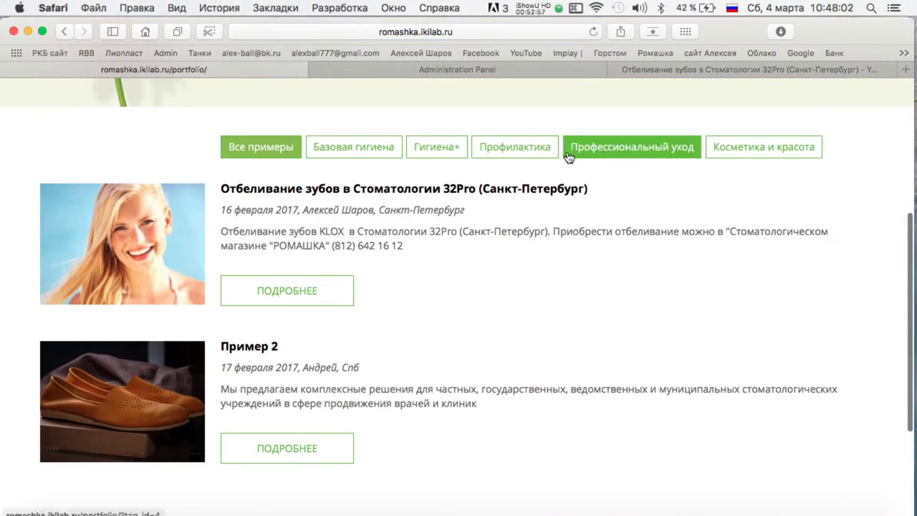
scroll(667, 203, "up", 5)
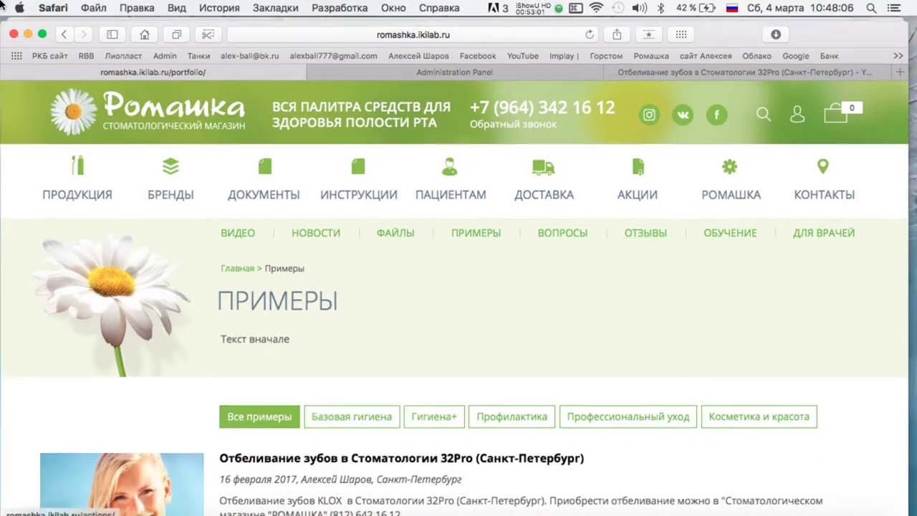
key("ctrl+Up")
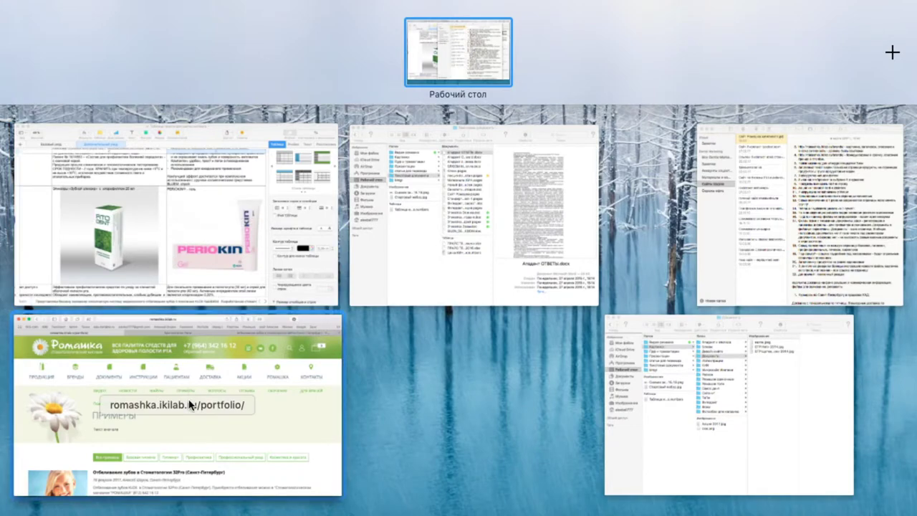
left_click(219, 369)
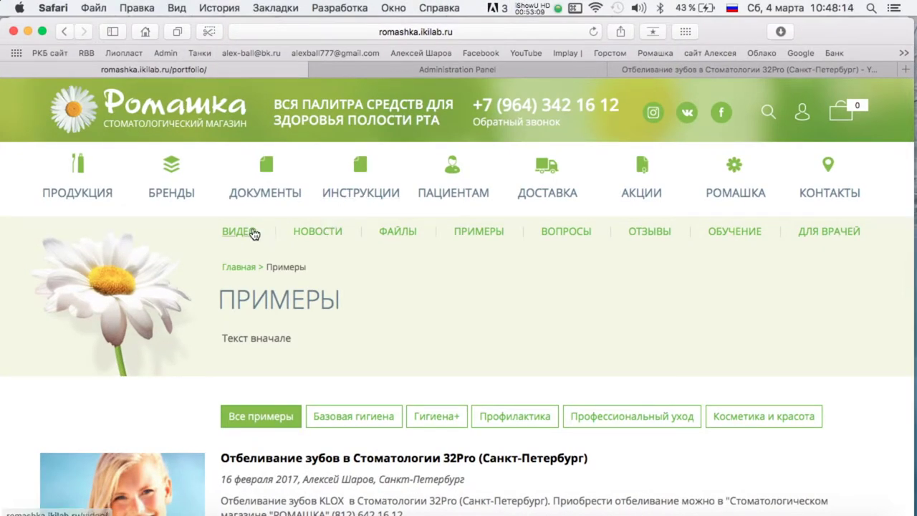
left_click(387, 69)
Create a new page from the Страницы сайта list.
scroll(150, 272, "down", 10)
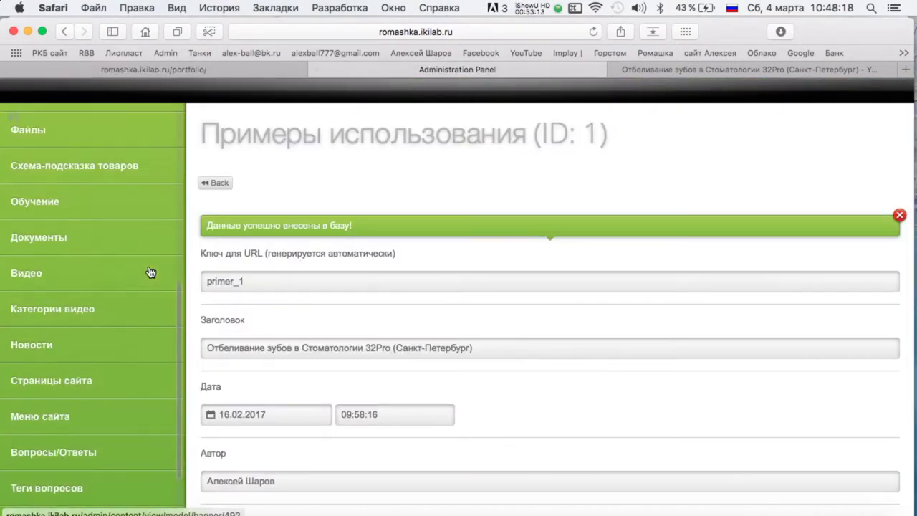
left_click(69, 386)
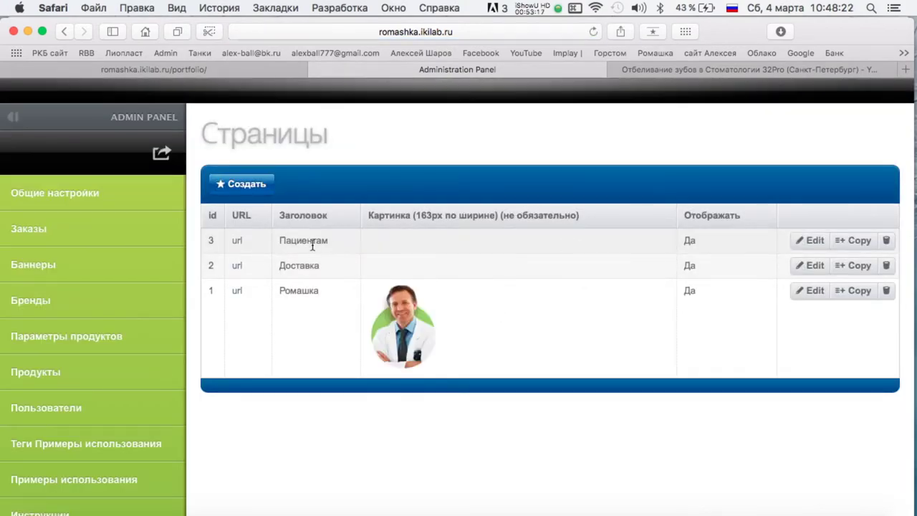
left_click(242, 184)
Check the Базовый уход sheet in Numbers and return to the new page form.
key("ctrl+Up")
left_click(308, 239)
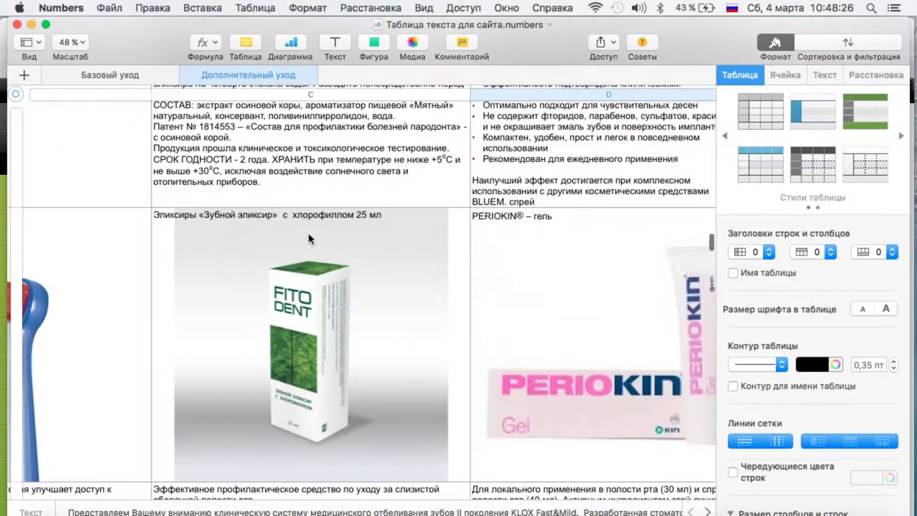
scroll(308, 239, "up", 10)
left_click(110, 75)
key("ctrl+Up")
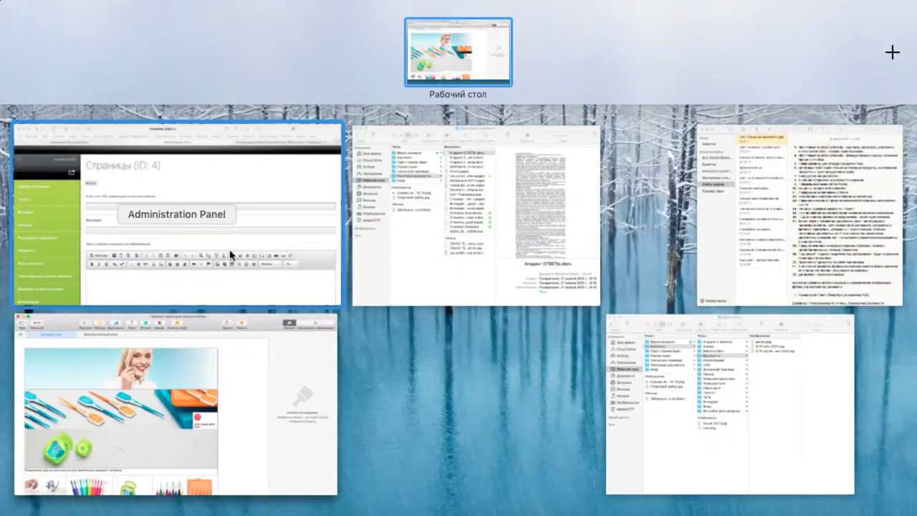
left_click(231, 255)
key("ctrl+shift+Tab")
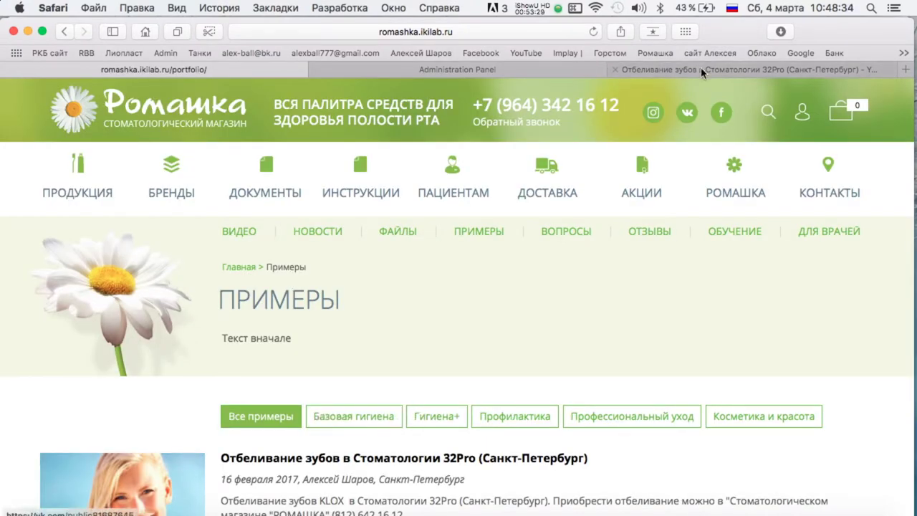
key("ctrl+Tab")
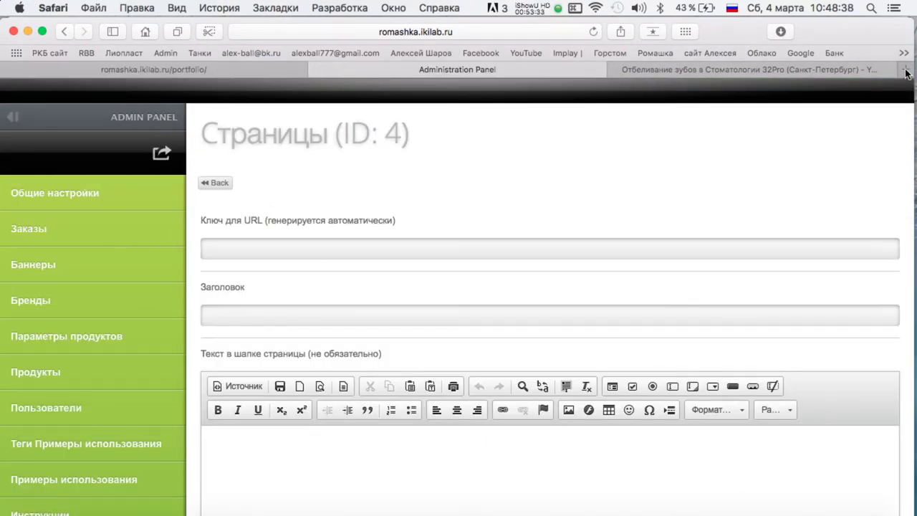
Copy the YouTube embed code and paste it into the address bar to inspect it.
left_click(906, 69)
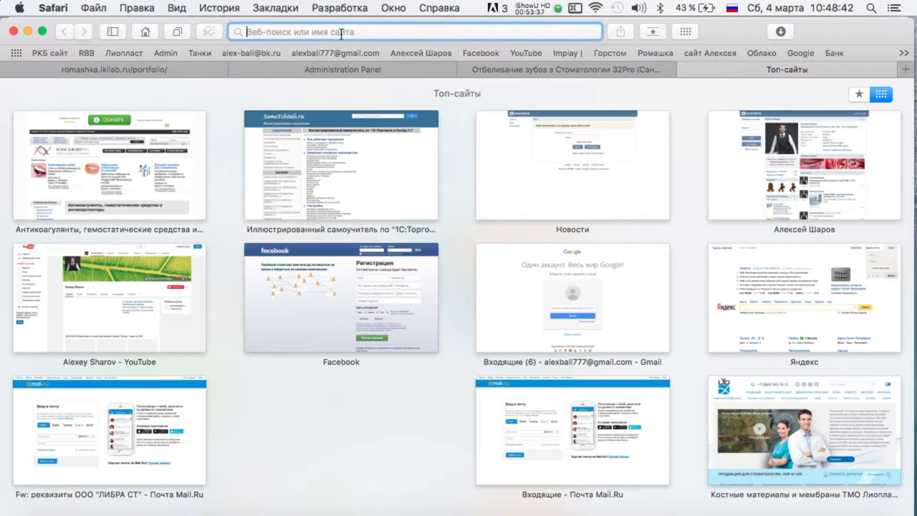
left_click(331, 71)
key("super+c")
left_click(570, 31)
key("super+v")
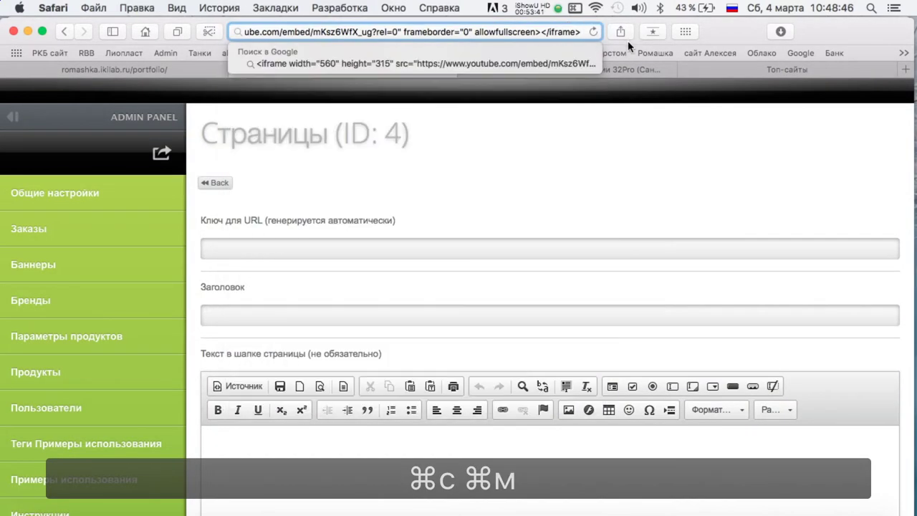
Load the romashka.ikilab.ru admin panel in a new browser tab.
left_click(716, 69)
type("ro")
key("Right")
type("a")
key("Right")
key("Return")
scroll(107, 247, "down", 5)
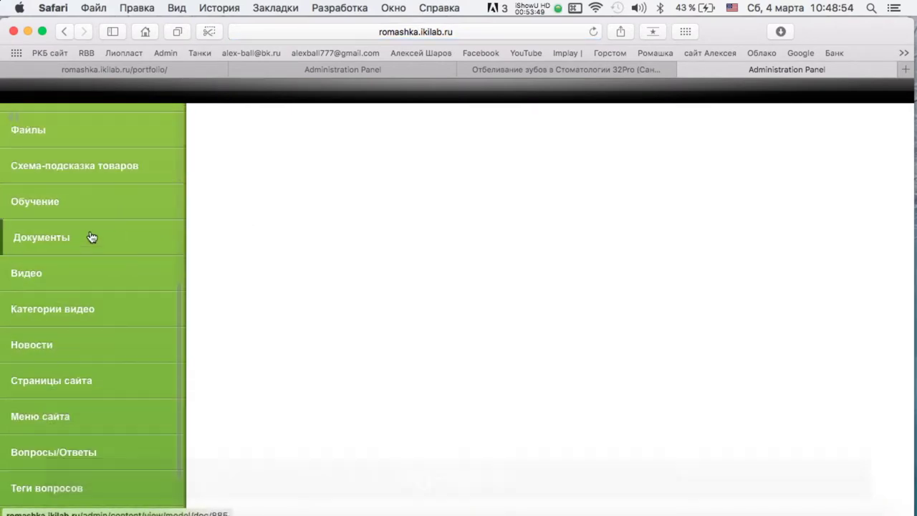
scroll(72, 343, "down", 3)
scroll(68, 398, "up", 8)
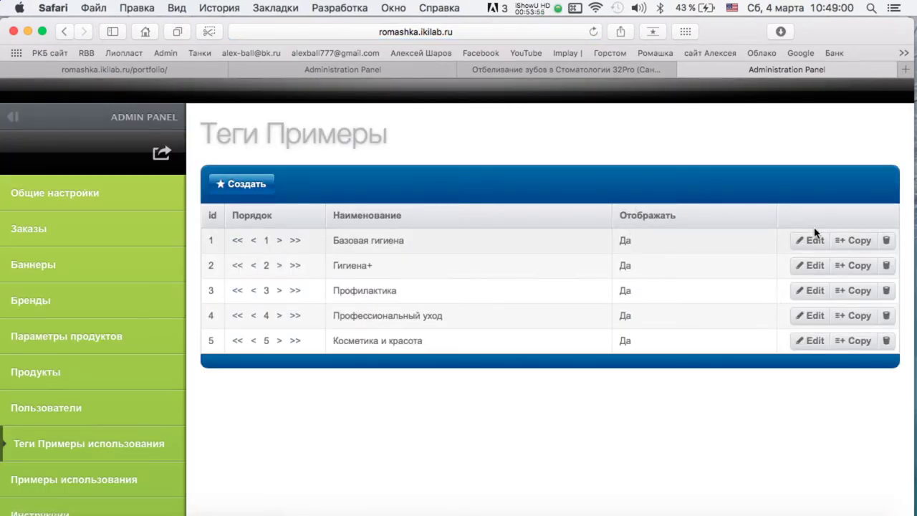
Rename the Базовая гигиена example tag to 'Базовая уход' and save it.
left_click(813, 239)
double_click(269, 248)
type("e[")
key("BackSpace")
key("super+space")
type("уход")
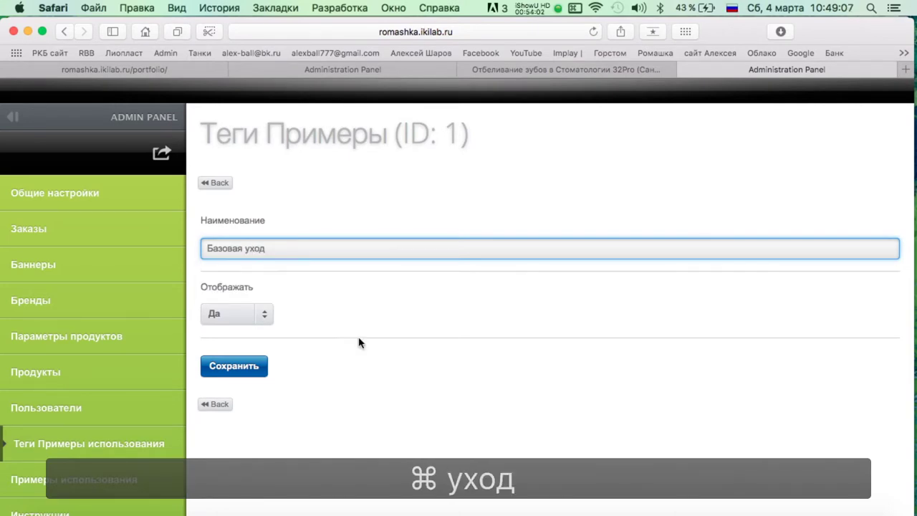
key("Return")
Reload the public portfolio page to check how the renamed tag appears.
left_click(215, 187)
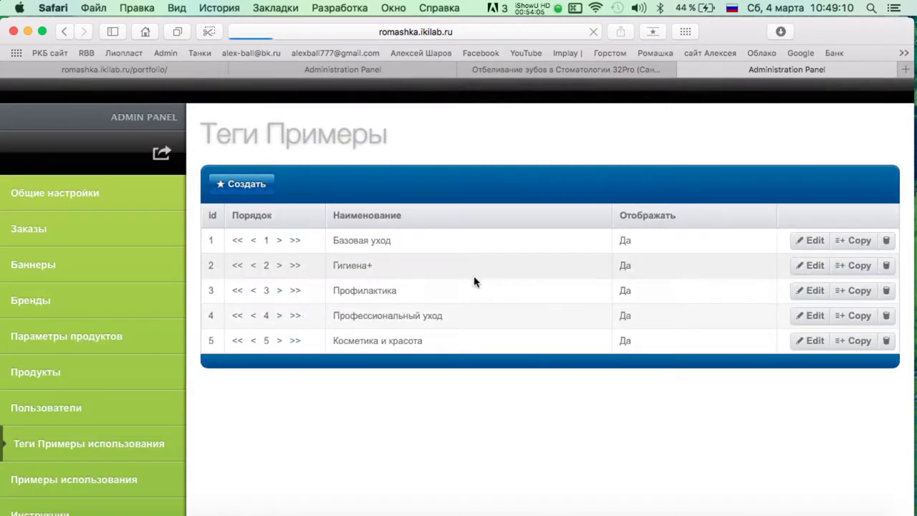
left_click(114, 69)
key("cmd+r")
scroll(439, 250, "down", 3)
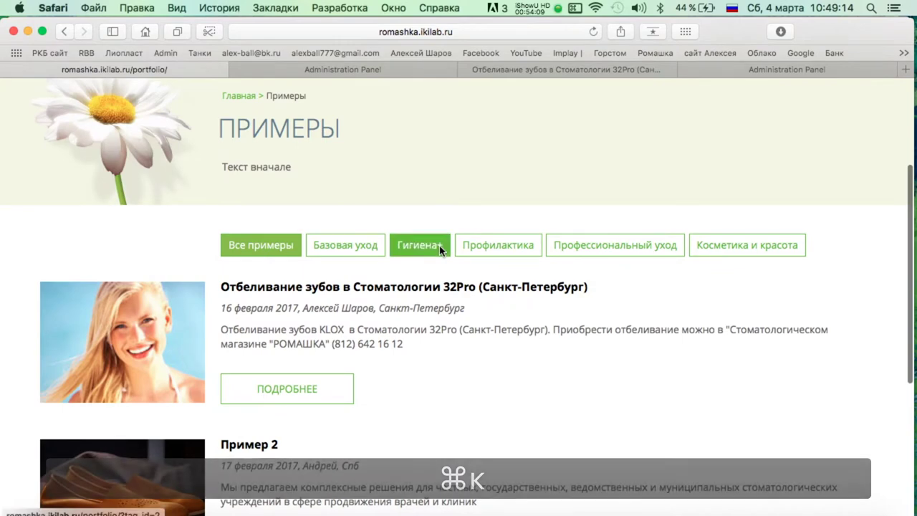
Correct the tag name to 'Базовый уход' and save it.
key("ctrl+shift+Tab")
left_click(795, 240)
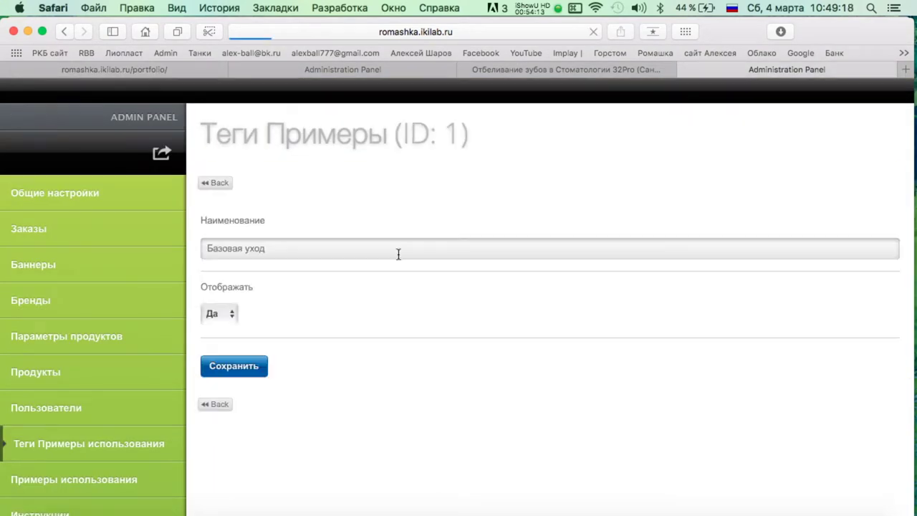
left_click(245, 247)
key("BackSpace")
key("BackSpace")
type("ый")
key("Return")
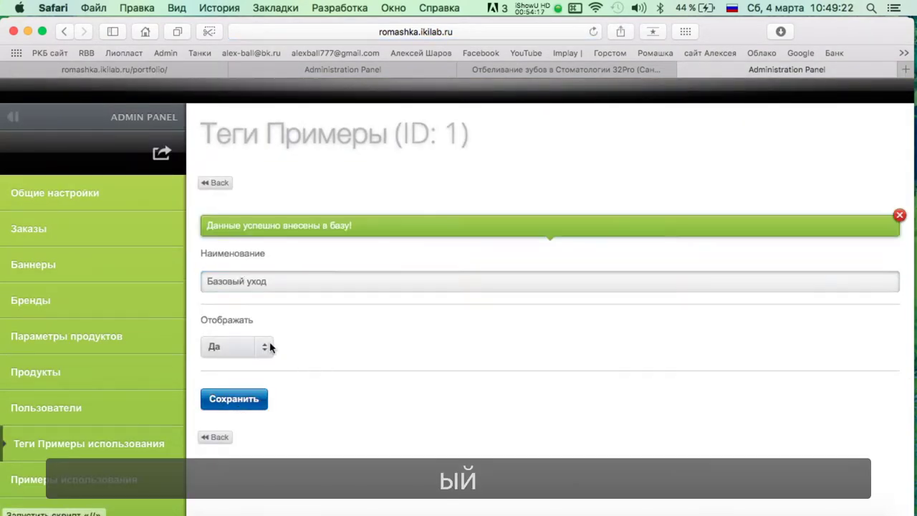
key("Return")
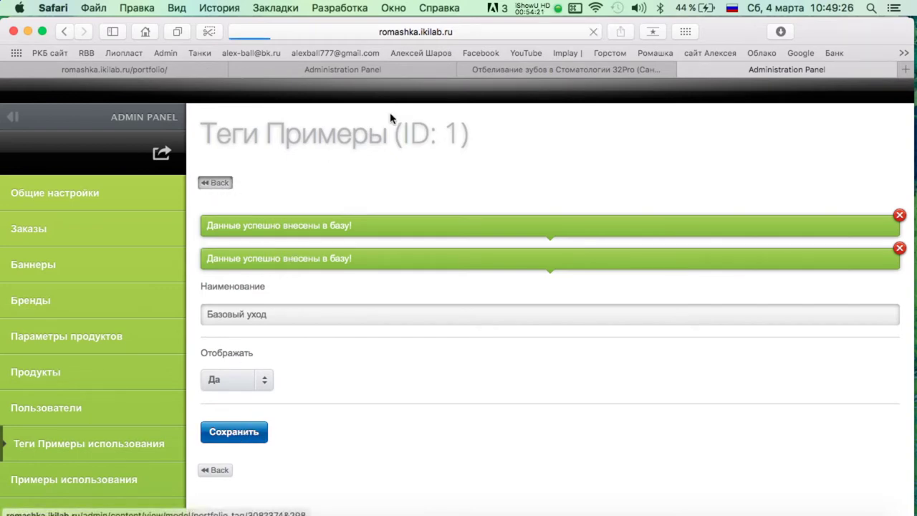
On the reloaded Примеры page, try the Базовый уход, Гигиена+, Профилактика, Профессиональный уход and Косметика и красота filters.
left_click(198, 71)
key("super+r")
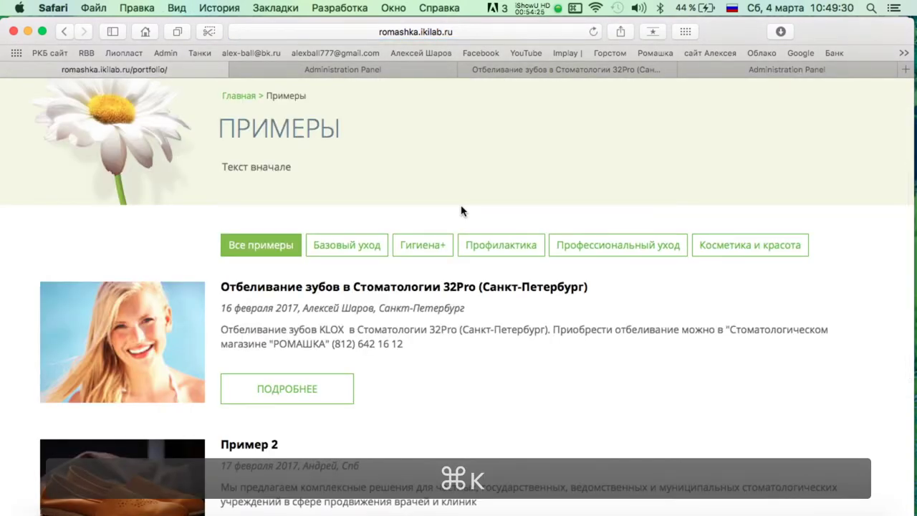
right_click(346, 248)
left_click(346, 249)
left_click(345, 249)
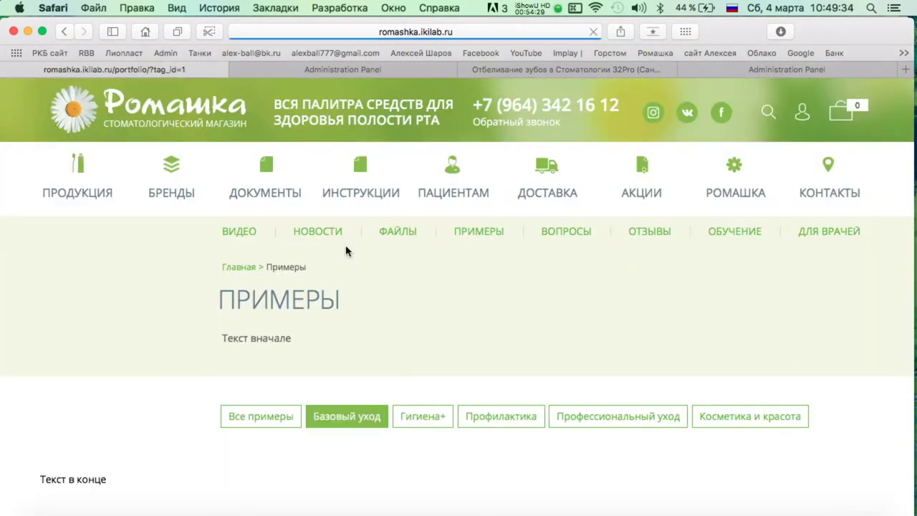
left_click(423, 262)
left_click(499, 354)
left_click(637, 413)
left_click(755, 274)
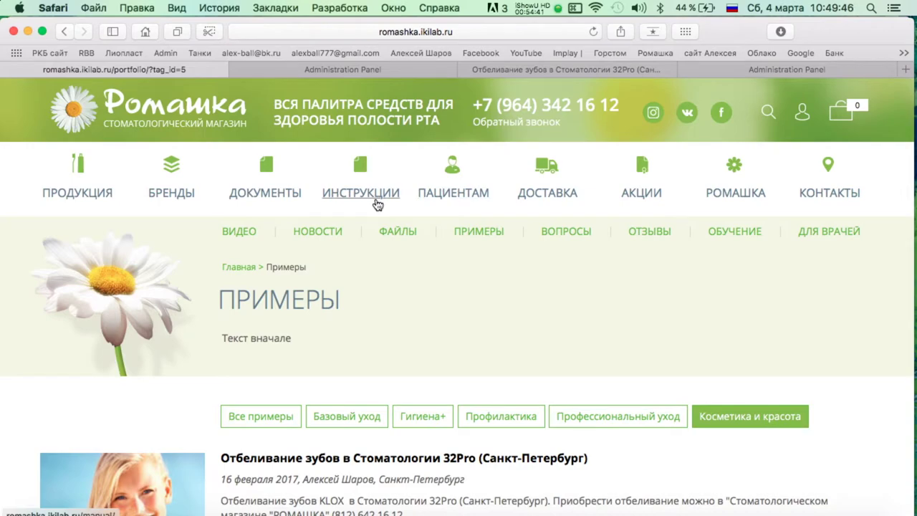
left_click(385, 71)
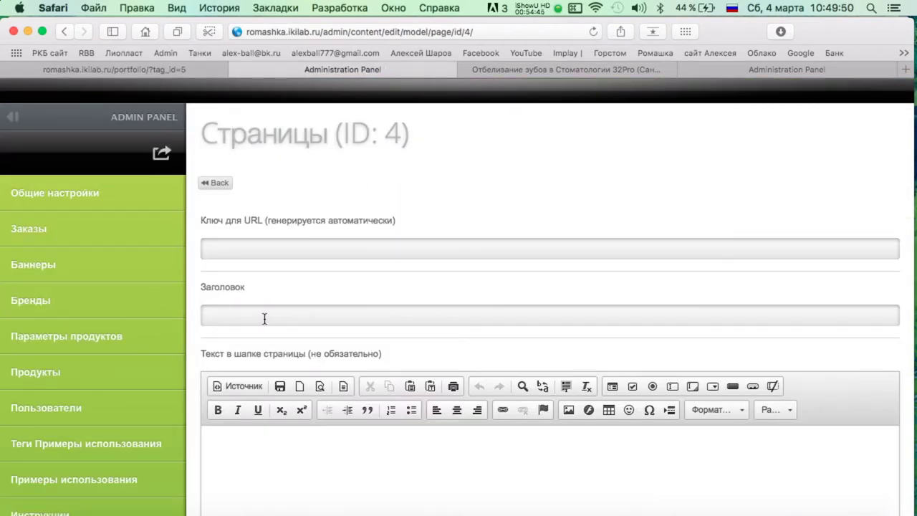
Type the page title 'Бвзовый за полость рта' into Заголовок after checking the Numbers sheet.
key("ctrl+Up")
left_click(155, 259)
scroll(208, 258, "down", 5)
key("ctrl+Up")
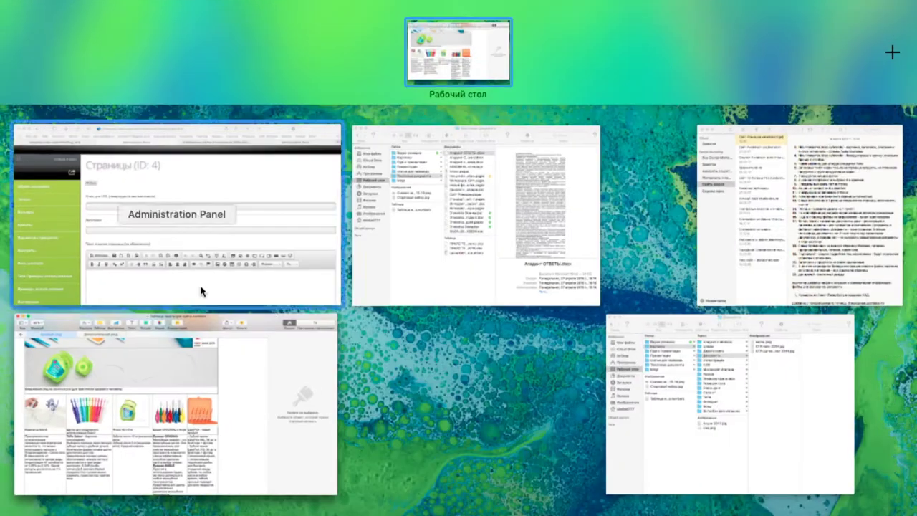
left_click(219, 273)
type("Бв")
type("зовый")
type(" за полость рта")
Copy the daily-care sentence cell from the Numbers spreadsheet.
scroll(437, 392, "down", 2)
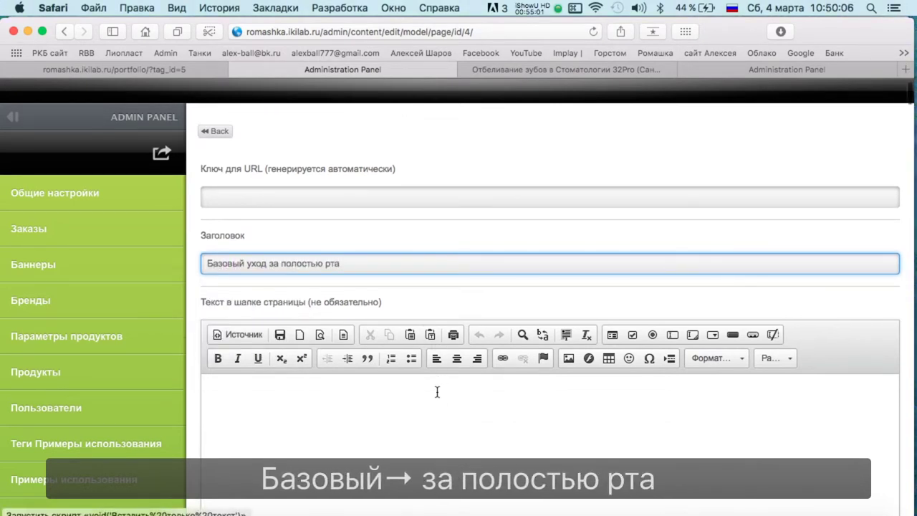
scroll(430, 372, "down", 3)
key("ctrl+Up")
left_click(151, 218)
scroll(215, 251, "down", 1)
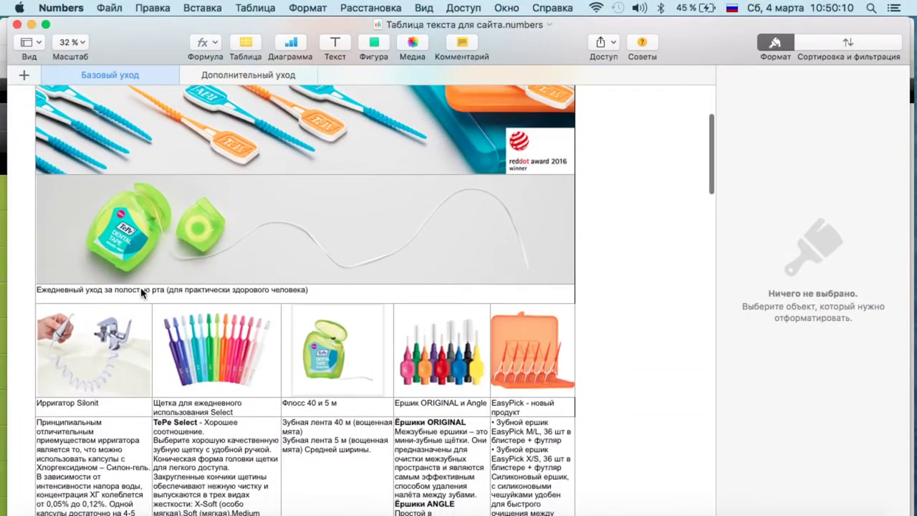
left_click(142, 291)
key("super+c")
Back in the admin edit form, choose an image to upload for the page.
key("ctrl+Up")
left_click(172, 235)
key("ctrl+Up")
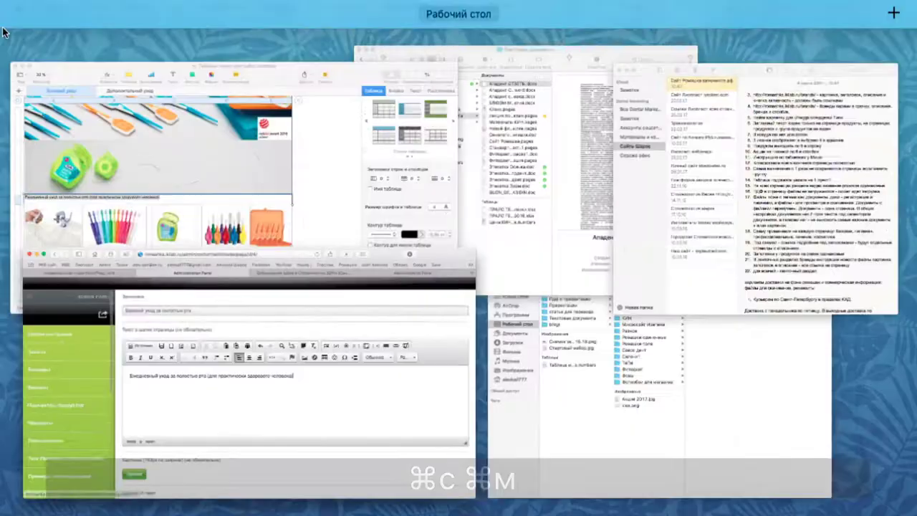
left_click(320, 370)
left_click(224, 475)
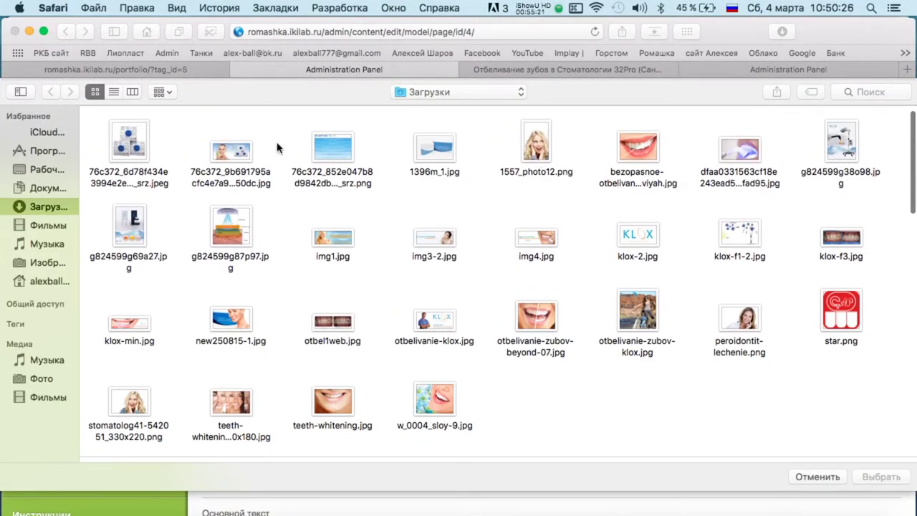
Upload images-38.jpeg from все материалы Ромашка > Картинки > Иллюстрации as the page picture.
left_click(47, 188)
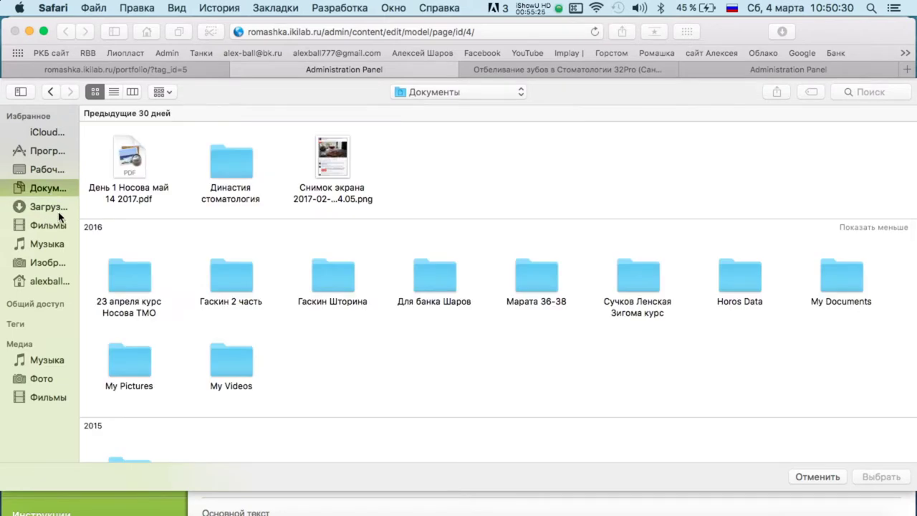
left_click(48, 169)
scroll(215, 222, "down", 10)
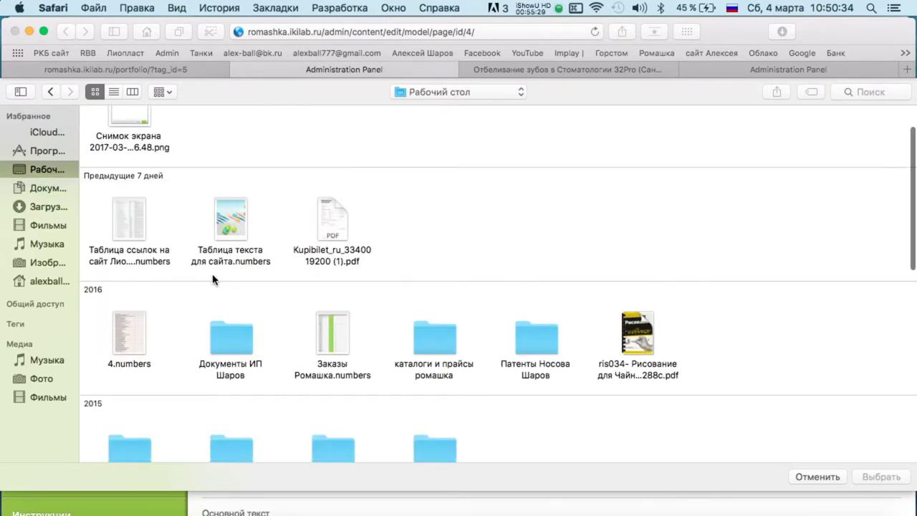
double_click(145, 286)
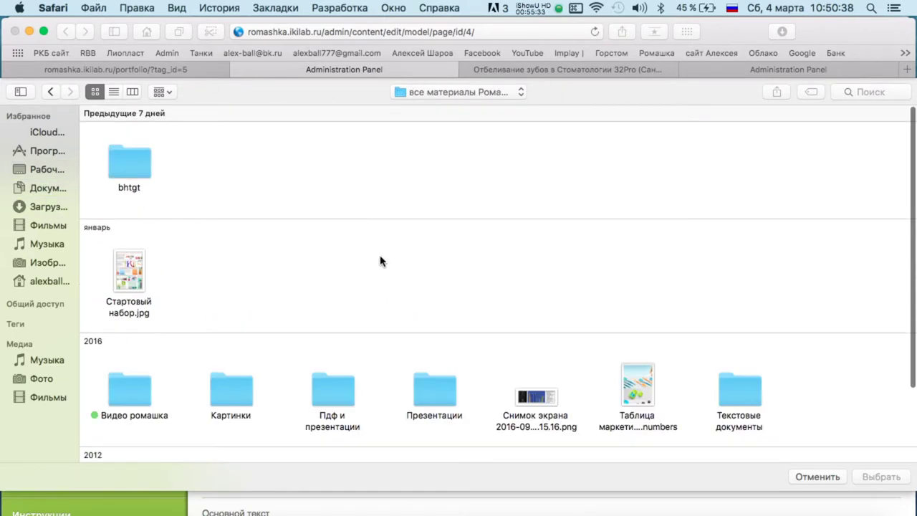
double_click(231, 366)
scroll(441, 223, "down", 3)
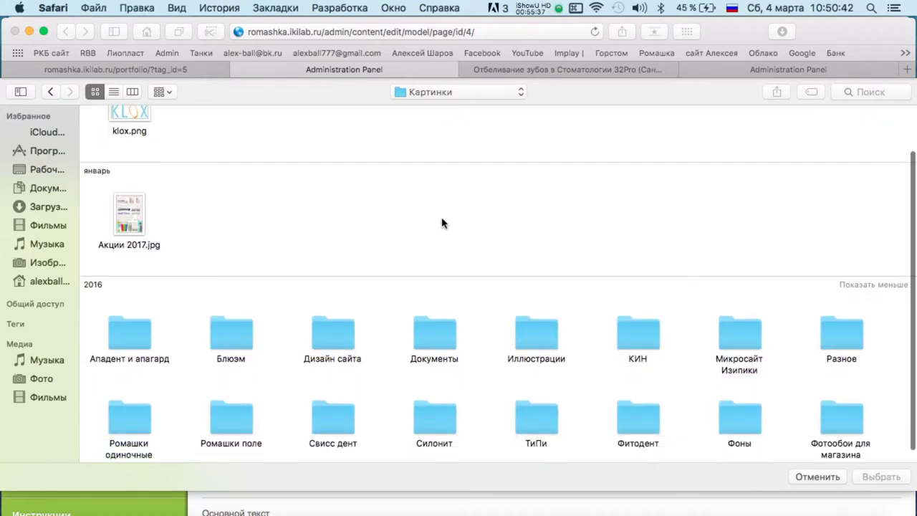
double_click(545, 327)
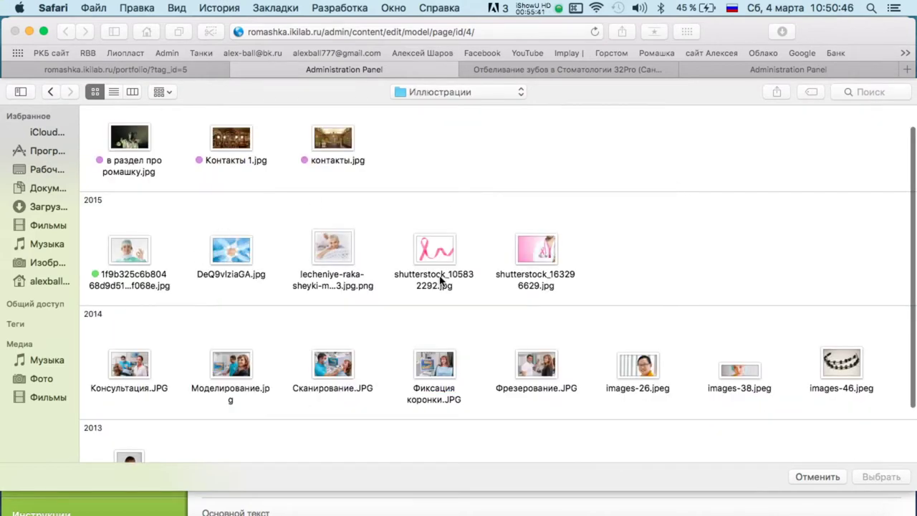
scroll(441, 282, "down", 3)
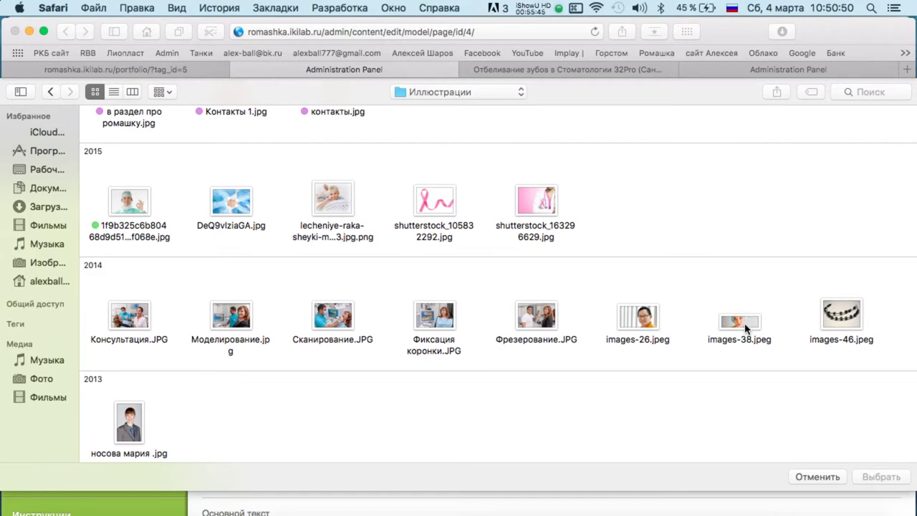
double_click(745, 328)
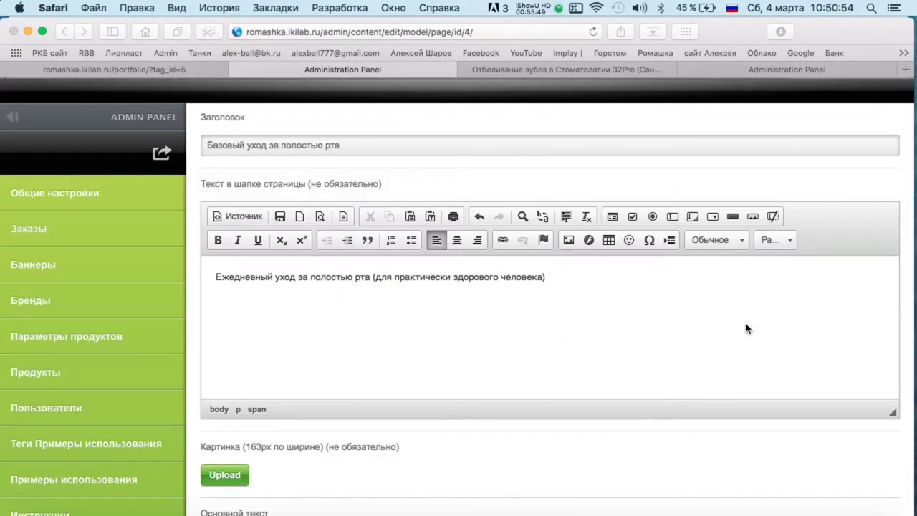
scroll(383, 310, "down", 10)
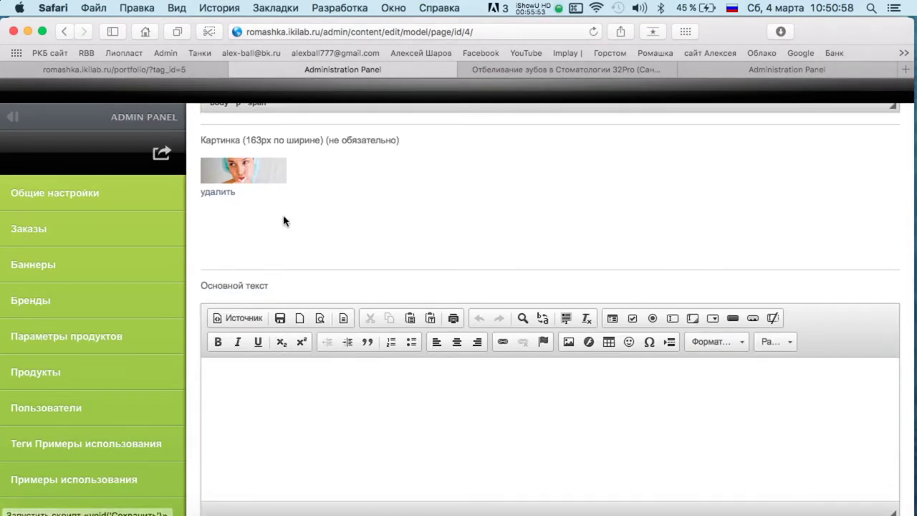
Paste the copied daily-care sentence into the main text editor.
scroll(370, 179, "down", 4)
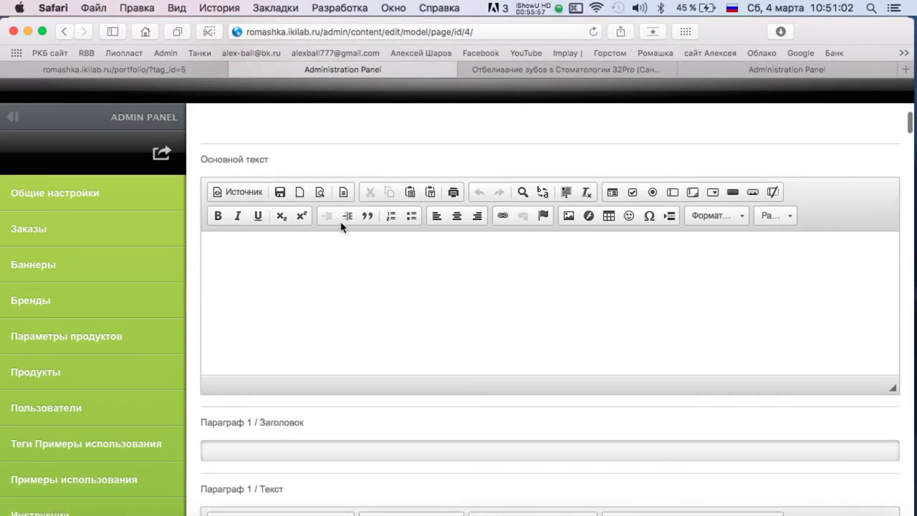
left_click(341, 228)
key("ctrl+Up")
key("ctrl+Up")
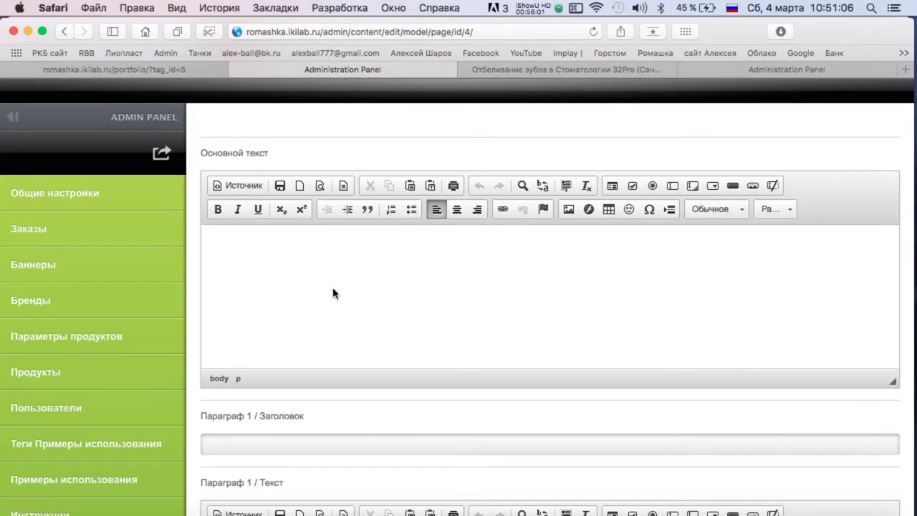
key("super+v")
scroll(411, 296, "down", 6)
Start the Параграф 1 heading by typing 'Ирри', checking the Numbers sheet.
left_click(366, 243)
mouse_move(1, 3)
left_click(262, 198)
scroll(262, 249, "up", 3)
scroll(264, 254, "down", 5)
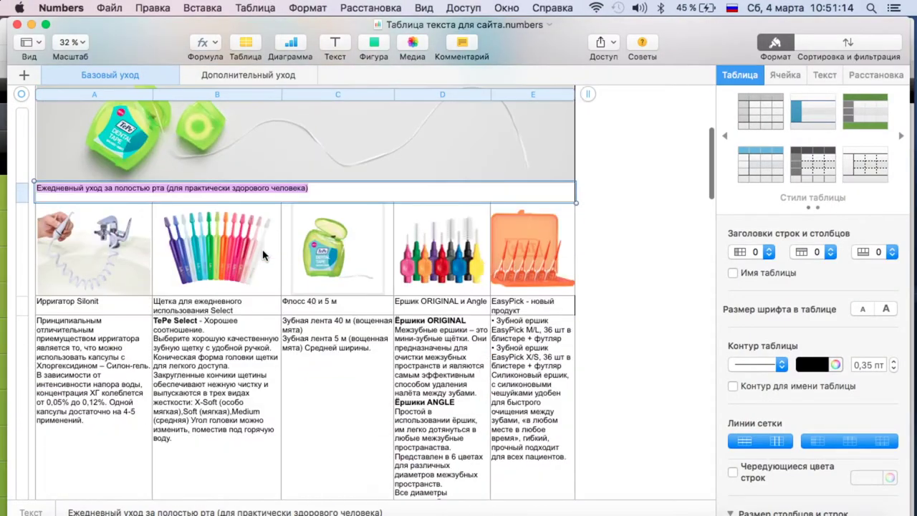
scroll(172, 236, "down", 2)
key("ctrl+Up")
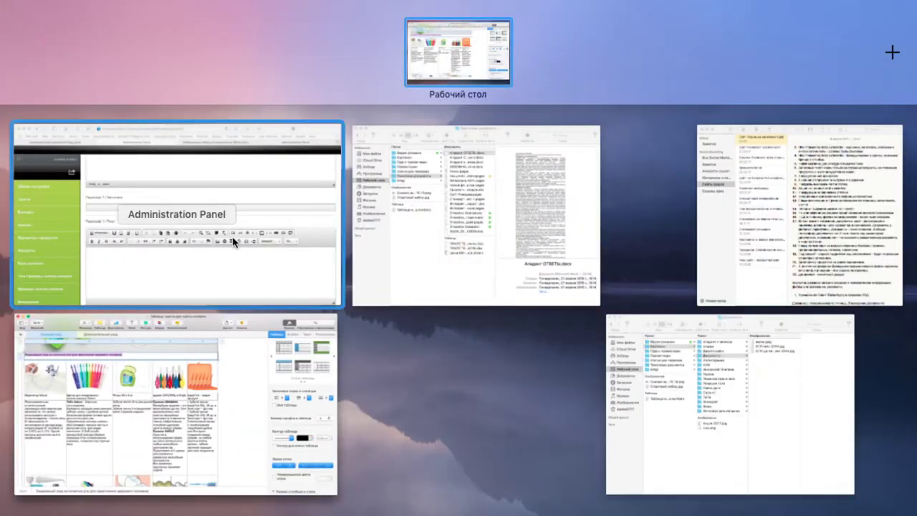
left_click(236, 239)
type("Ирригатор")
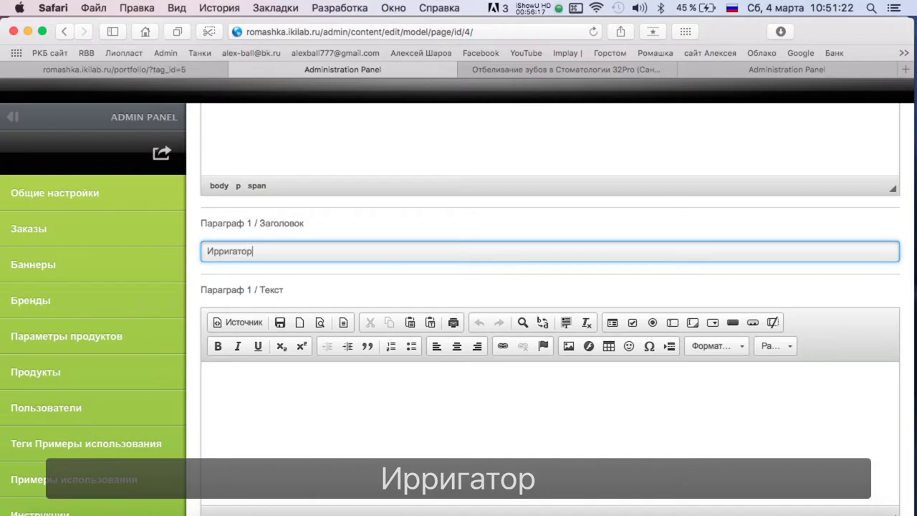
Type 'Ромашка' into the edit form after rechecking the spreadsheet.
key("ctrl+Up")
left_click(111, 285)
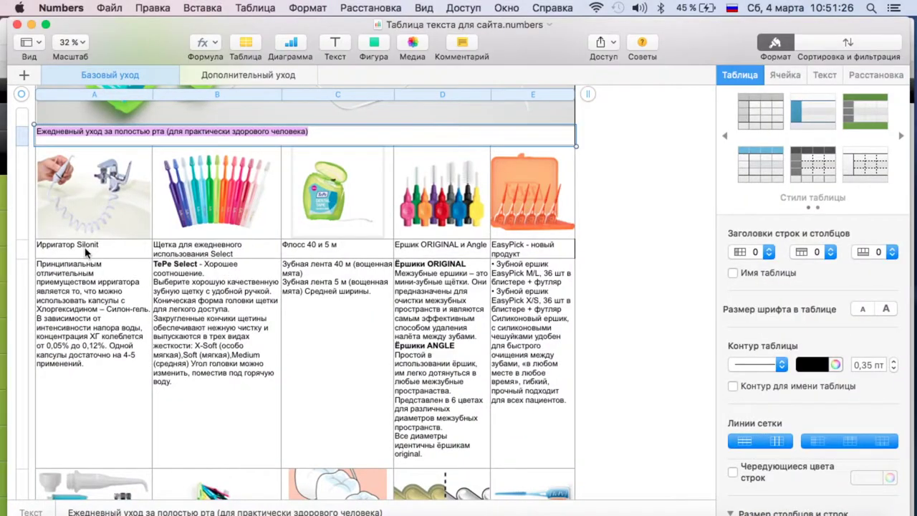
key("ctrl+Up")
left_click(219, 178)
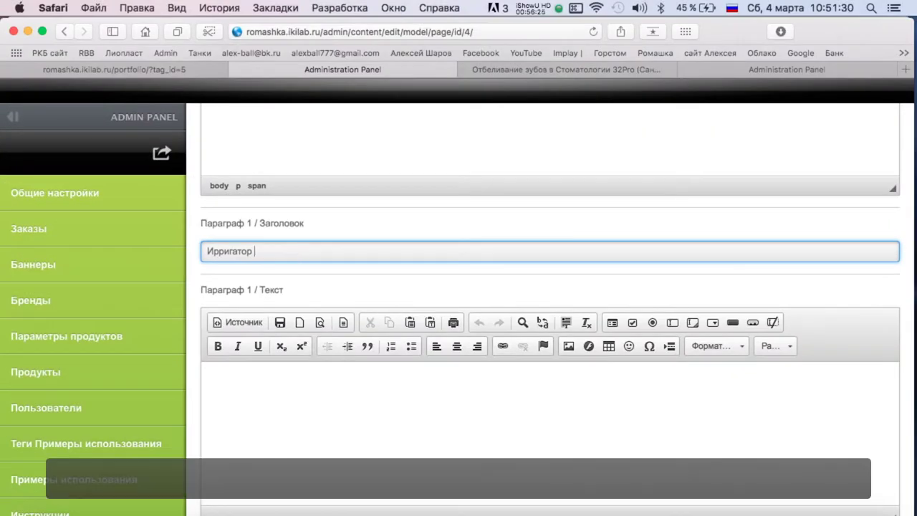
type("Ромашка")
Copy the irrigator description cell from the Numbers spreadsheet.
key("ctrl+Up")
left_click(94, 229)
scroll(516, 196, "down", 1)
key("ctrl+Up")
left_click(329, 222)
scroll(389, 219, "down", 3)
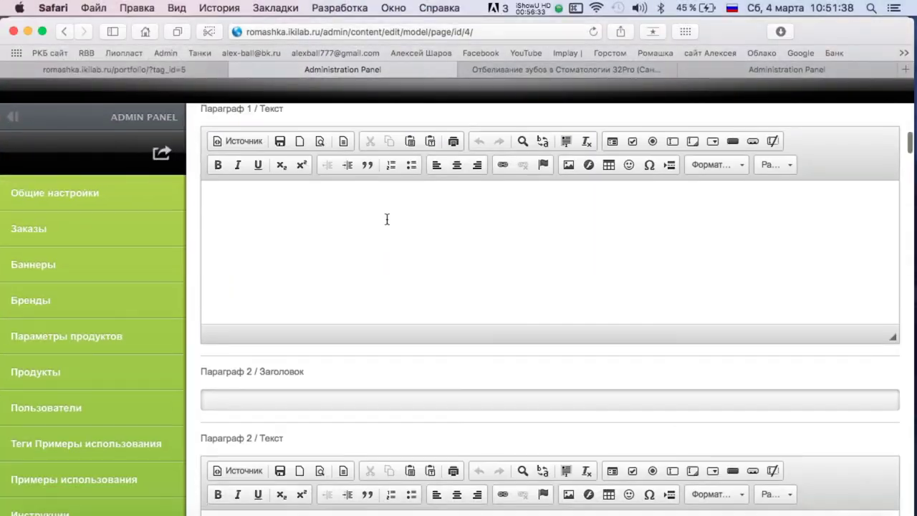
key("ctrl+Up")
left_click(198, 265)
key("super+c")
Paste the irrigator description into the Параграф 1 text field.
key("ctrl+Up")
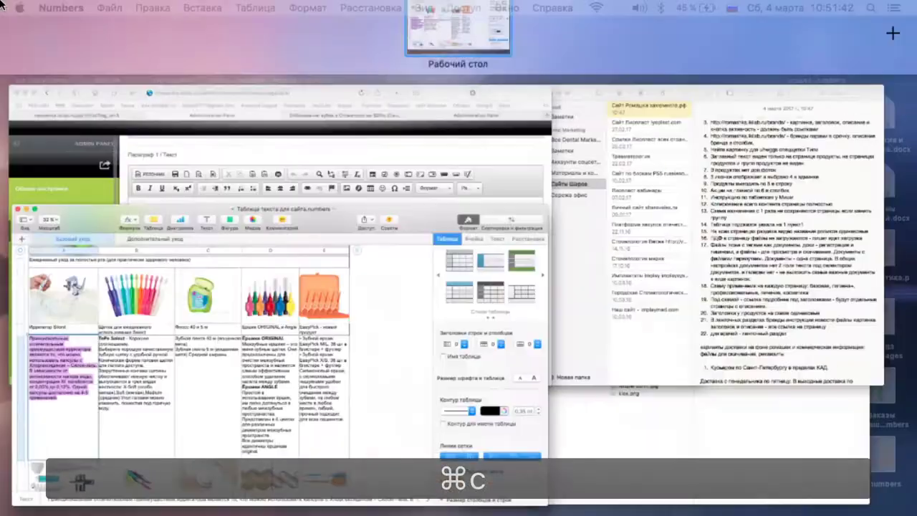
left_click(239, 219)
key("super+v")
key("ctrl+Up")
left_click(115, 255)
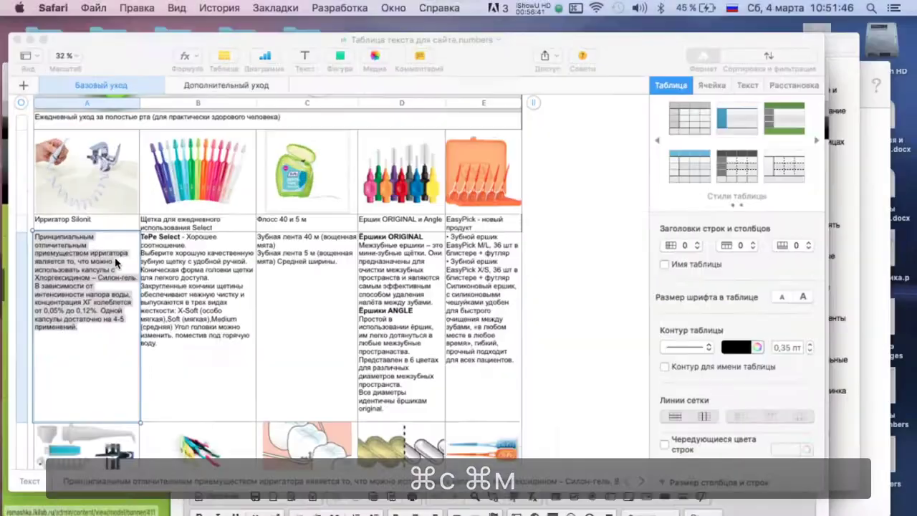